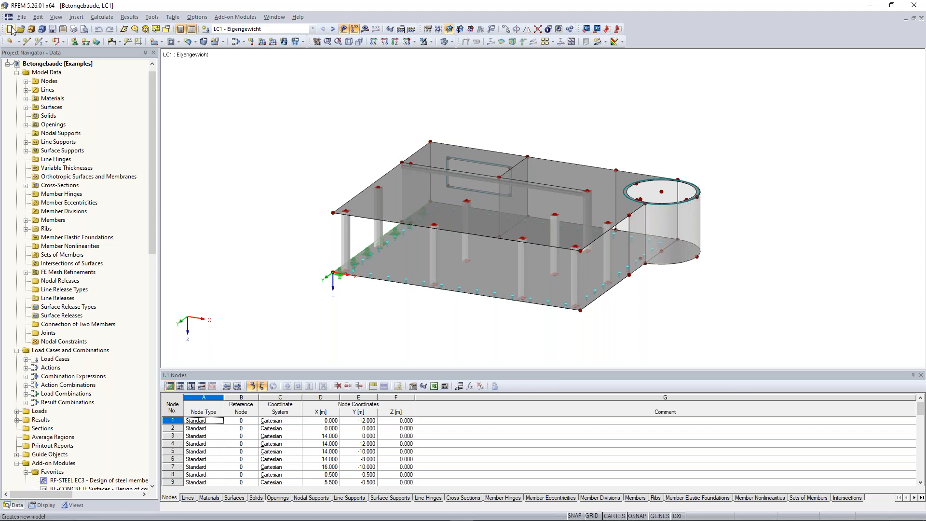
# Step: Start a new model and name it Timber Truss Girder
pyautogui.click(11, 29)
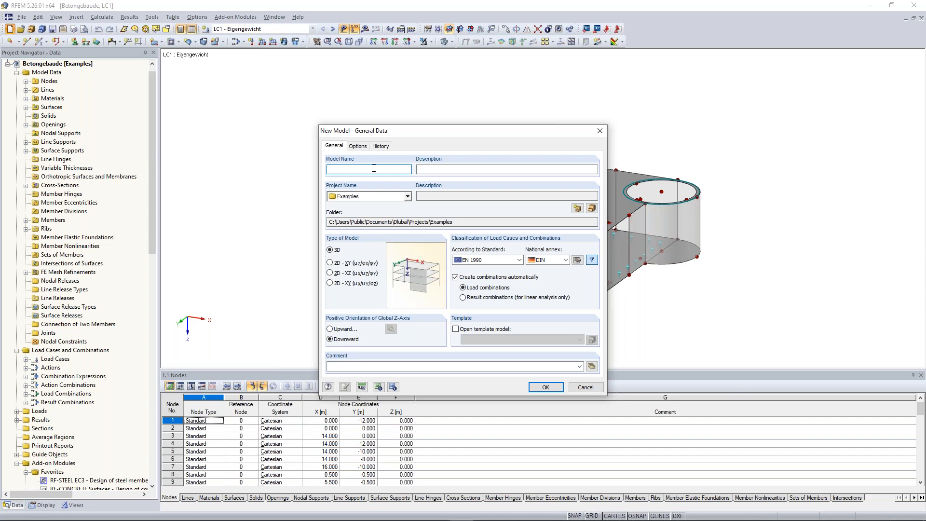
pyautogui.write('Timber truss Girder')
# Step: Assign the new model to the Downloads project inside the Examples folder
pyautogui.click(408, 196)
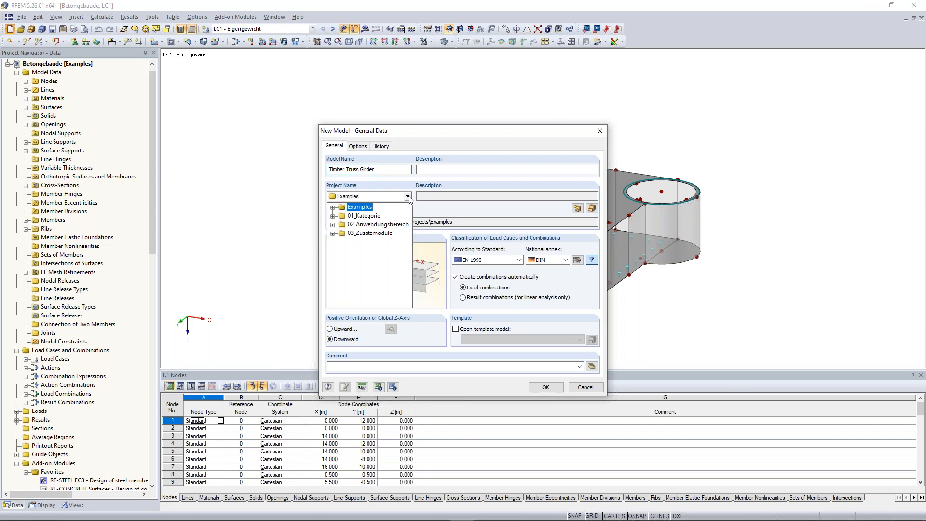
pyautogui.click(332, 207)
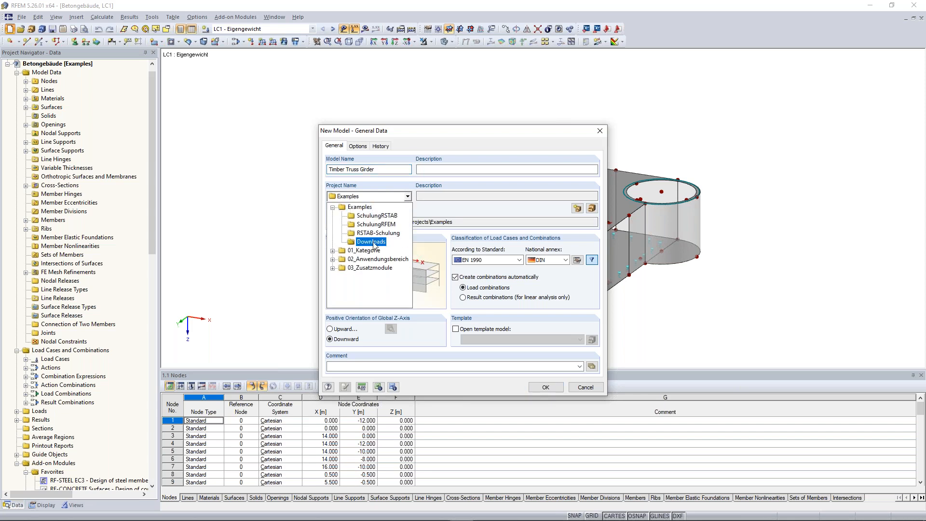
pyautogui.click(371, 241)
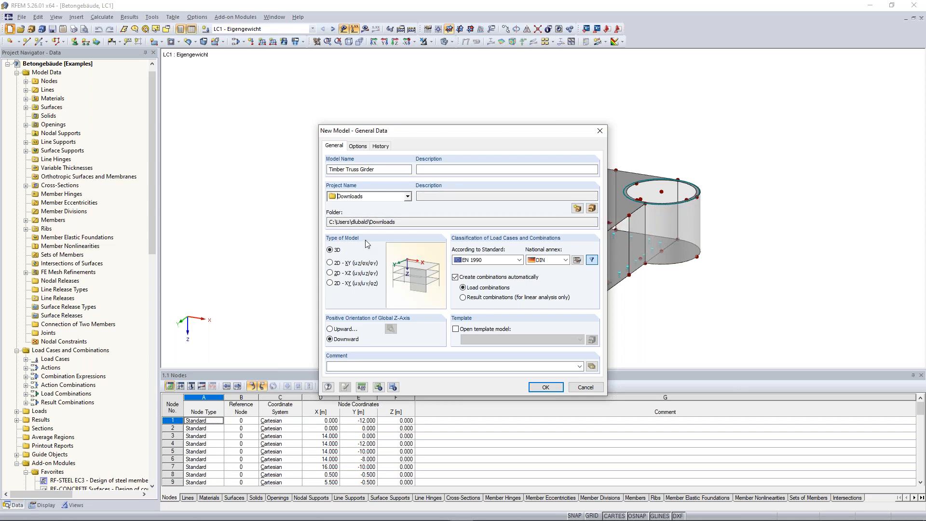
# Step: Set the model type to 2D - XZ and the EN 1990 national annex to CEN
pyautogui.click(333, 274)
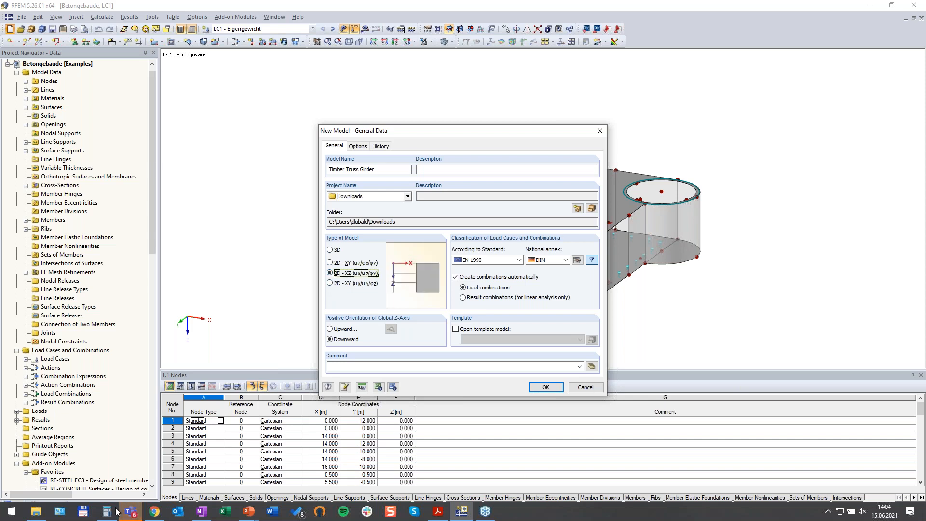
pyautogui.click(360, 276)
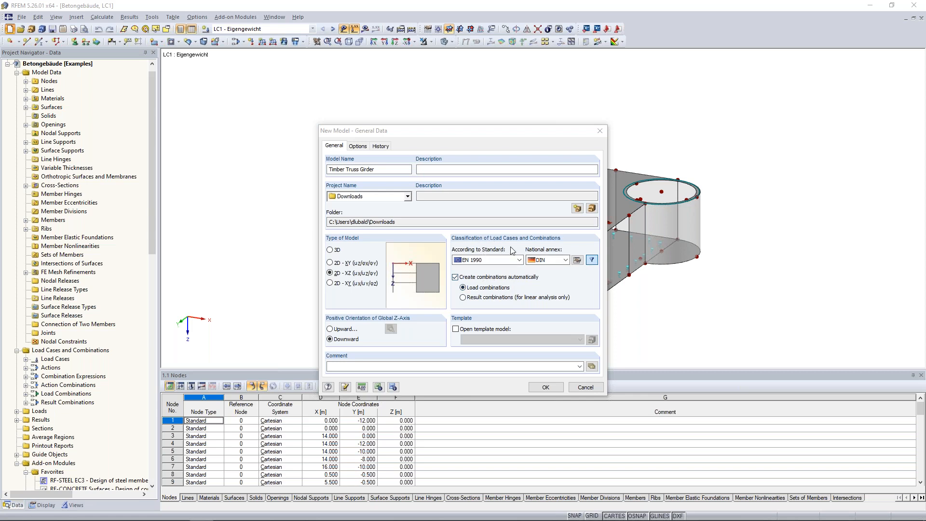
pyautogui.click(567, 260)
pyautogui.scroll(3, 568, 270)
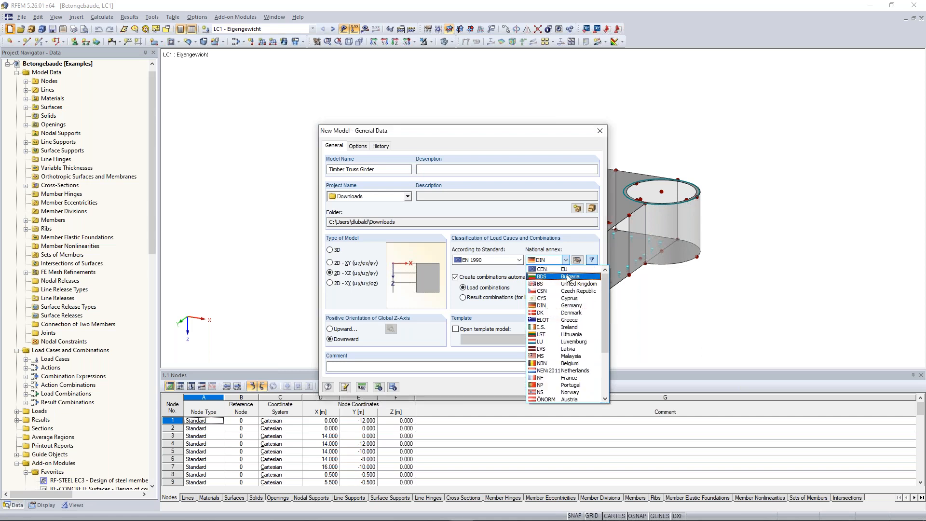
pyautogui.click(566, 271)
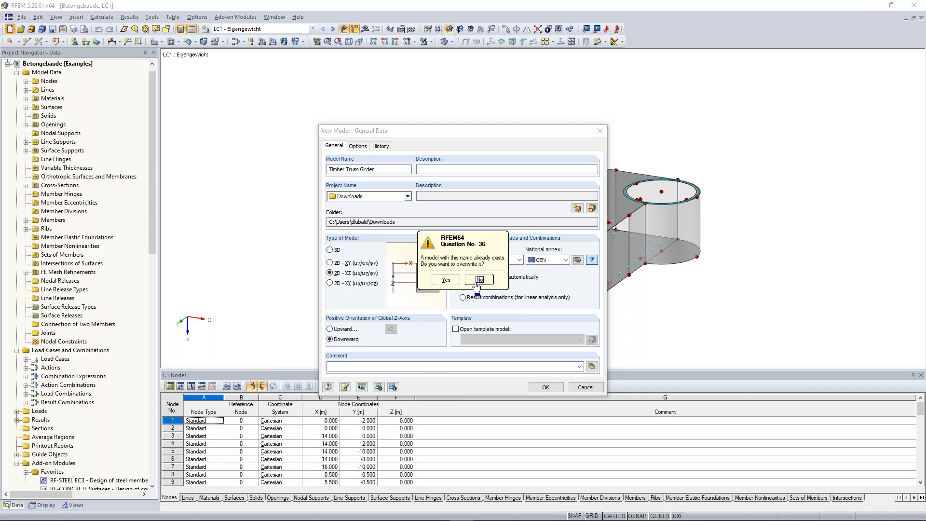
# Step: Decline overwriting the existing models, rename the new model Timber Truss Girder 3 and create it
pyautogui.click(475, 289)
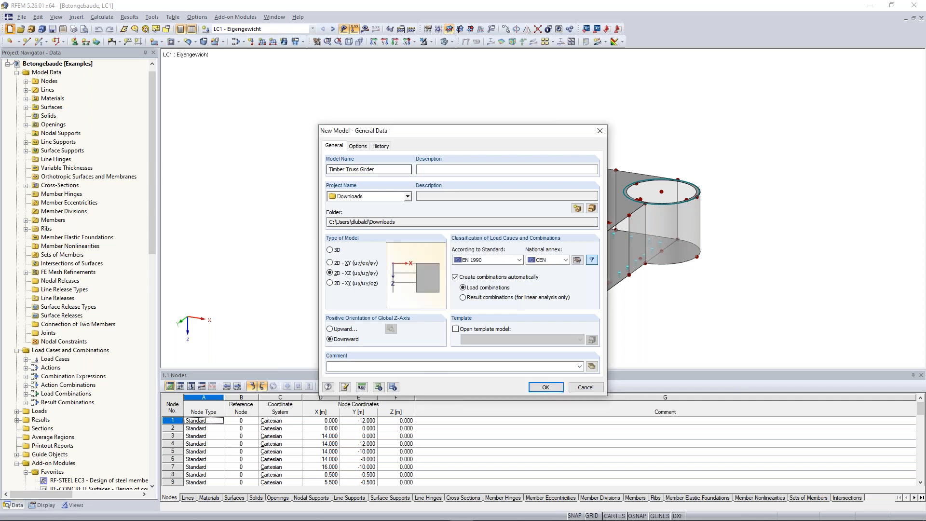
pyautogui.write('2')
pyautogui.press('Return')
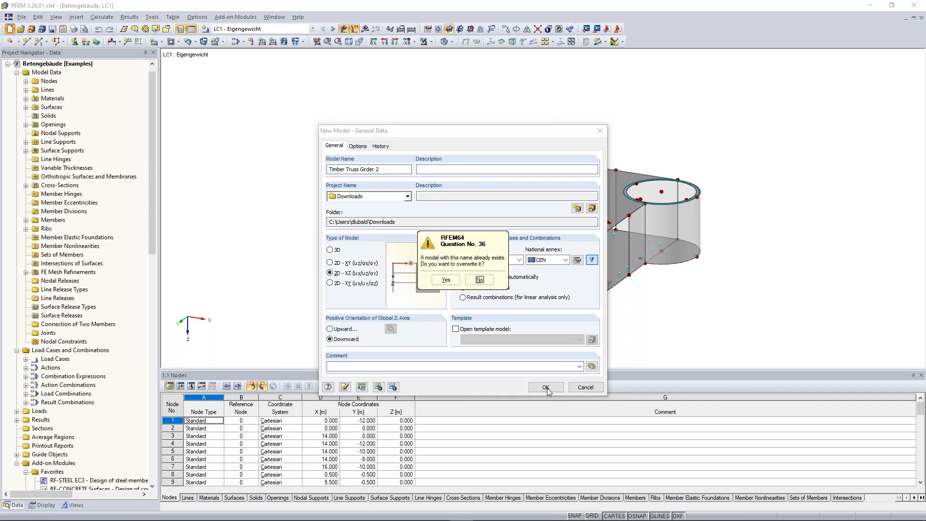
pyautogui.click(480, 280)
pyautogui.doubleClick(386, 169)
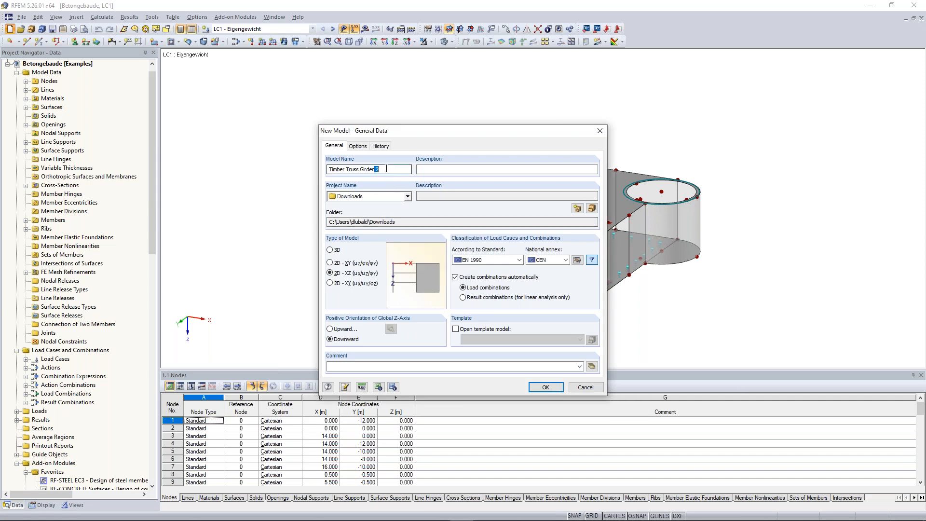
pyautogui.press('Return')
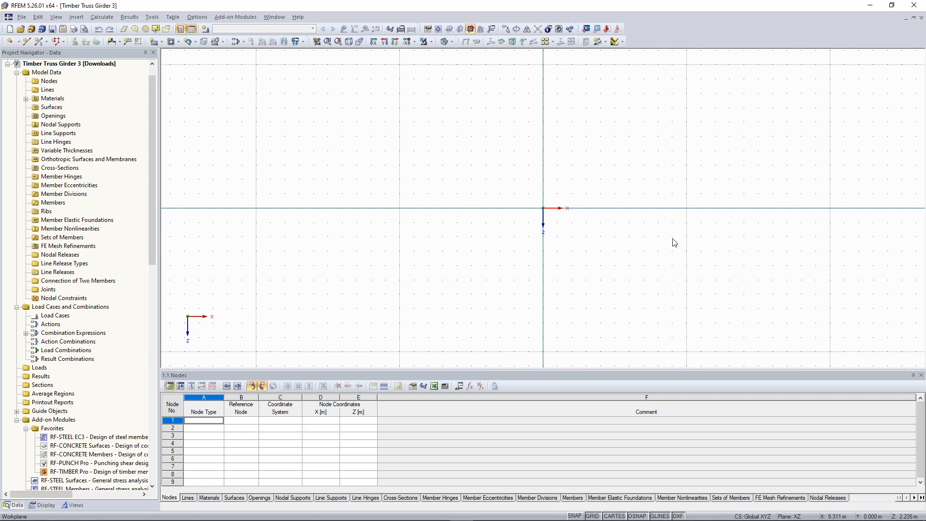
# Step: Open the 2D truss member generator and set the number of bays to 10
pyautogui.moveTo(622, 231); pyautogui.dragTo(502, 233, button='middle')
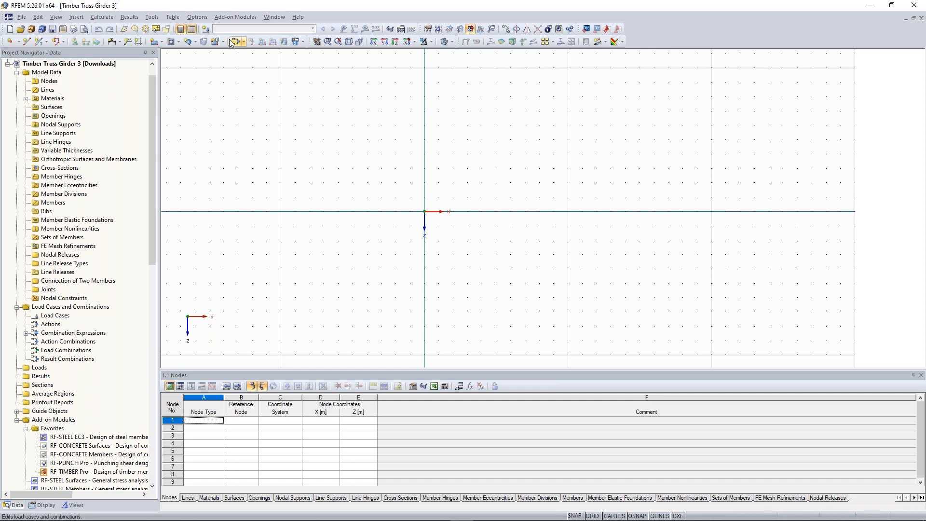
pyautogui.click(153, 19)
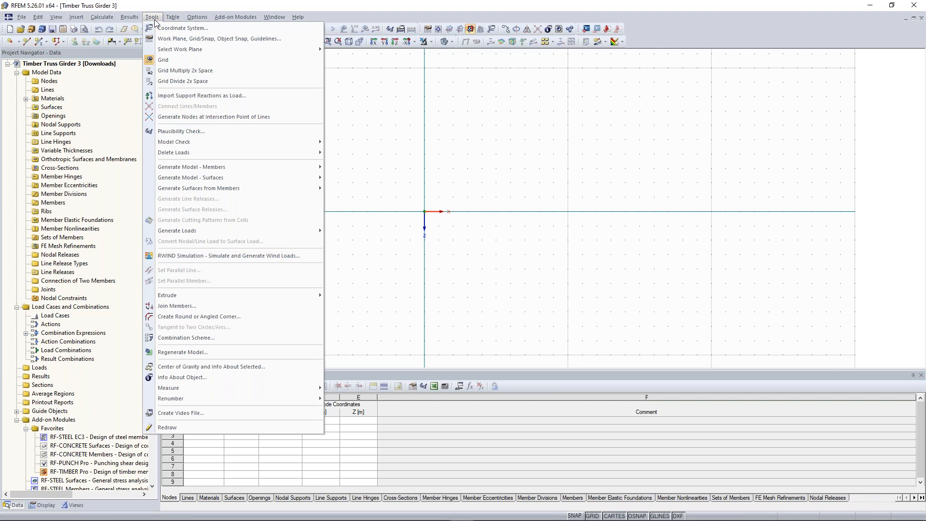
pyautogui.moveTo(199, 170)
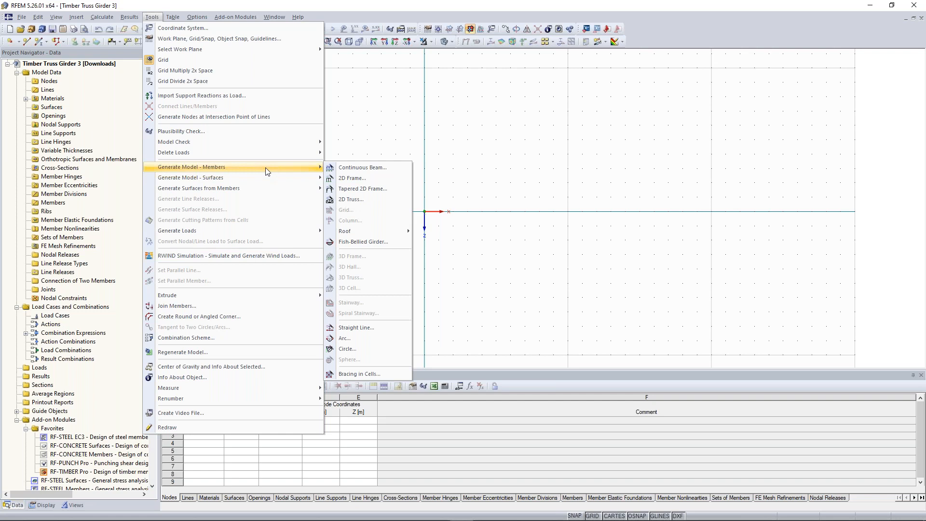
pyautogui.click(359, 198)
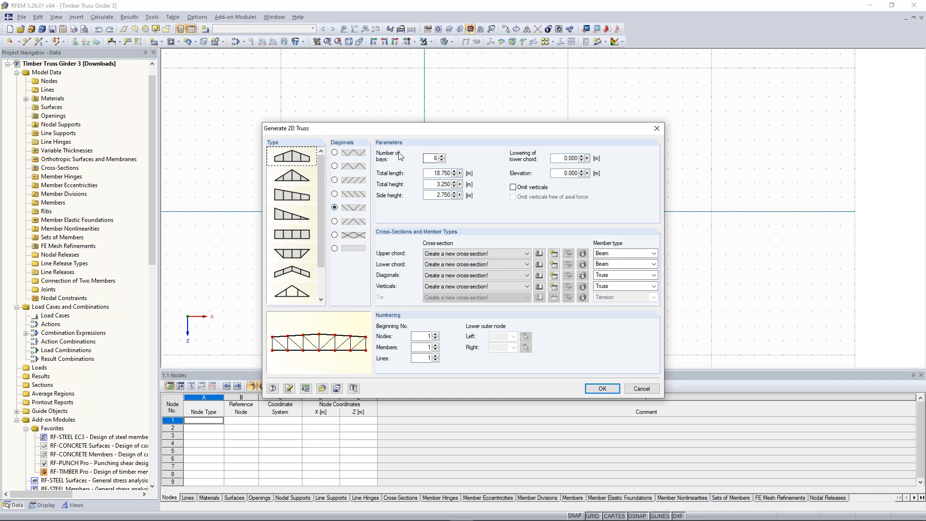
pyautogui.doubleClick(434, 159)
pyautogui.click(442, 174)
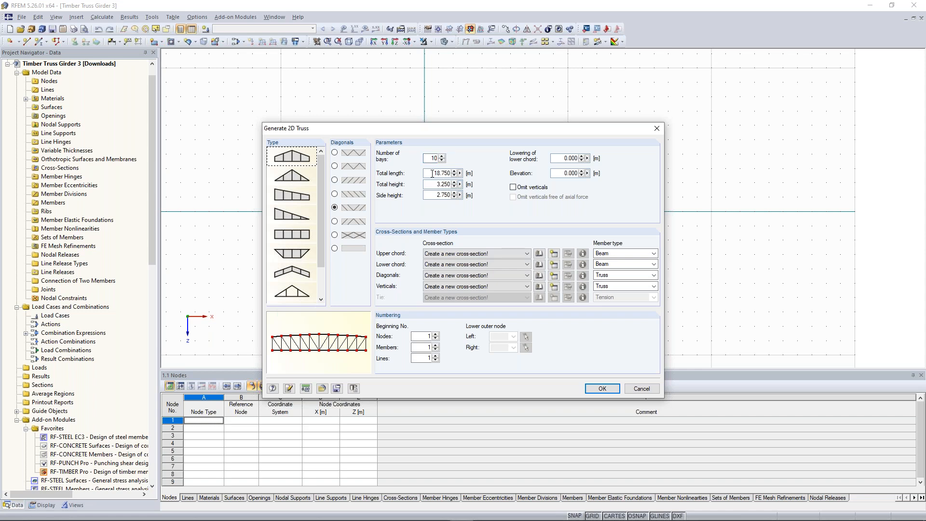
# Step: Set the truss's total length to 60 m, total height to 5.753 m and side height to 2.6 m
pyautogui.moveTo(432, 174); pyautogui.dragTo(452, 175)
pyautogui.write('60')
pyautogui.moveTo(433, 184); pyautogui.dragTo(455, 183)
pyautogui.write('5,753')
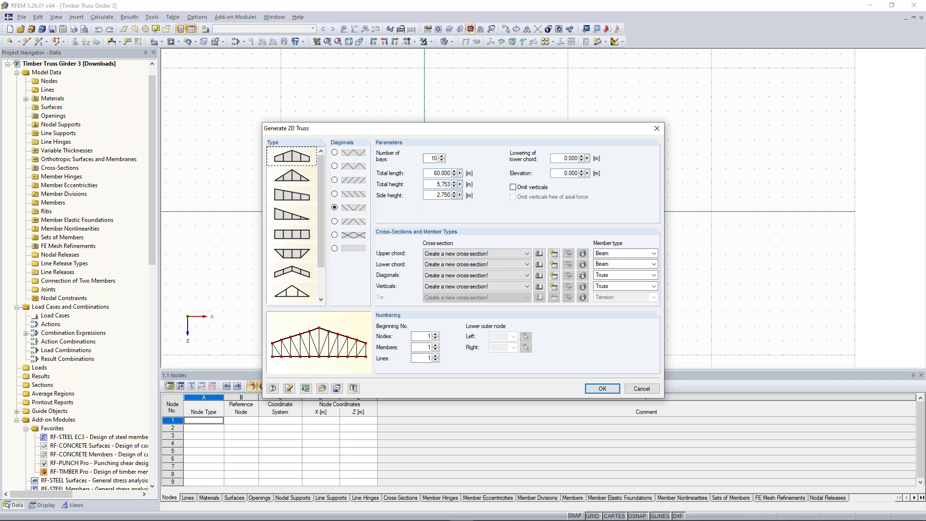
pyautogui.moveTo(436, 195); pyautogui.dragTo(468, 196)
pyautogui.write('2,6')
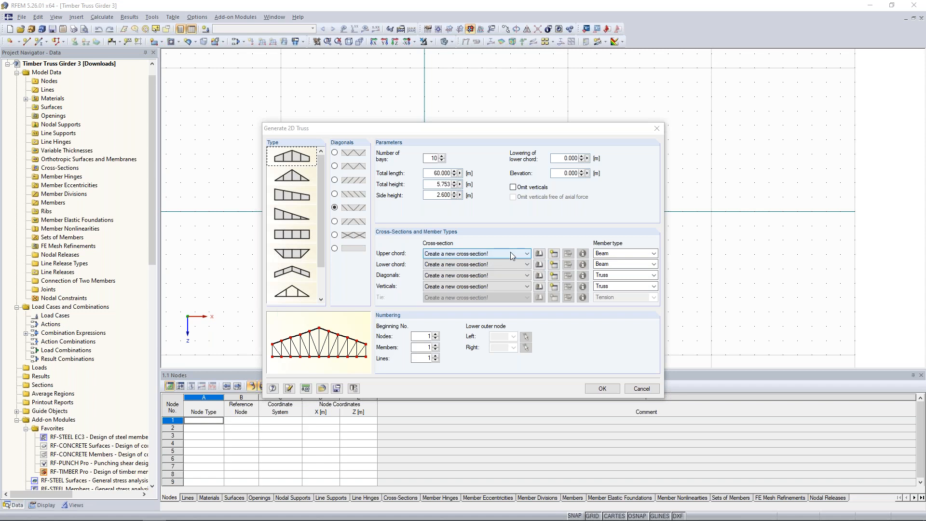
# Step: Create a rectangular timber cross-section for the upper chord with width 220 mm and height 520 mm
pyautogui.click(555, 255)
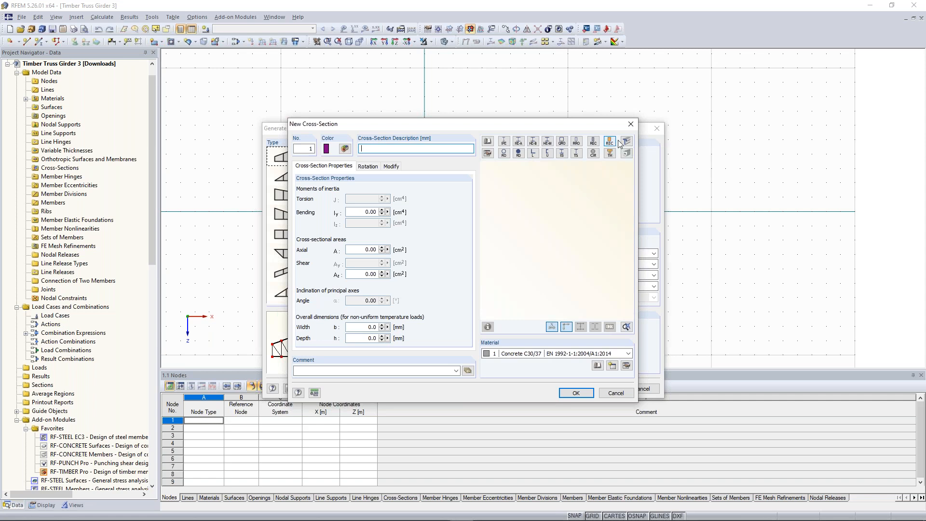
pyautogui.click(611, 143)
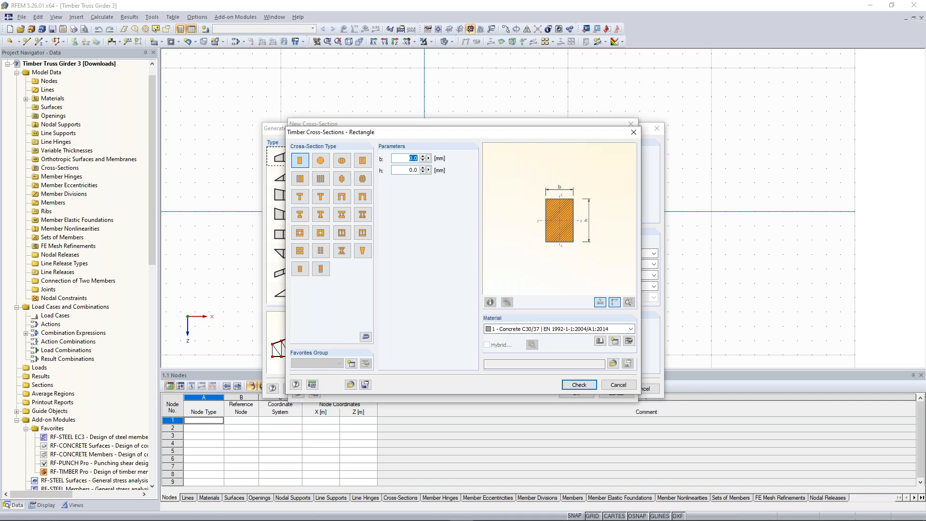
pyautogui.click(415, 159)
pyautogui.write('2')
pyautogui.press('Tab')
pyautogui.write('520')
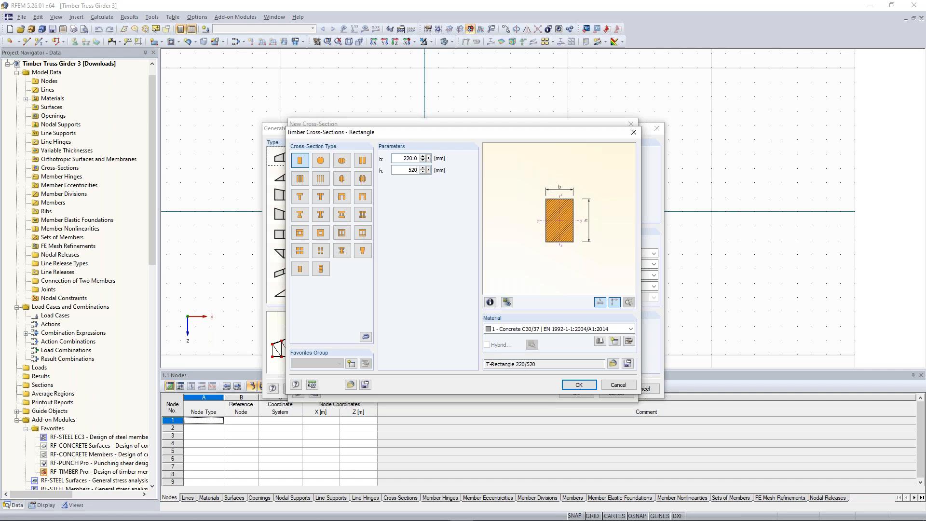
pyautogui.click(564, 329)
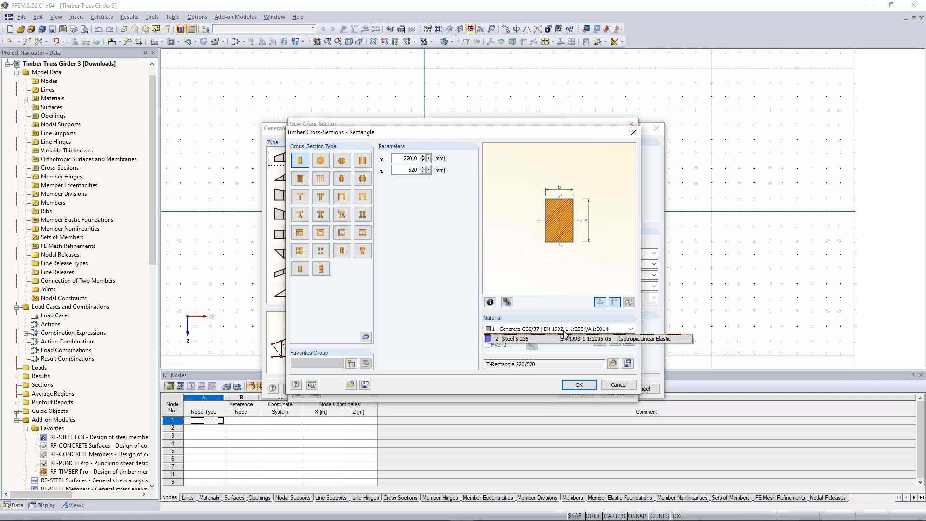
pyautogui.click(564, 332)
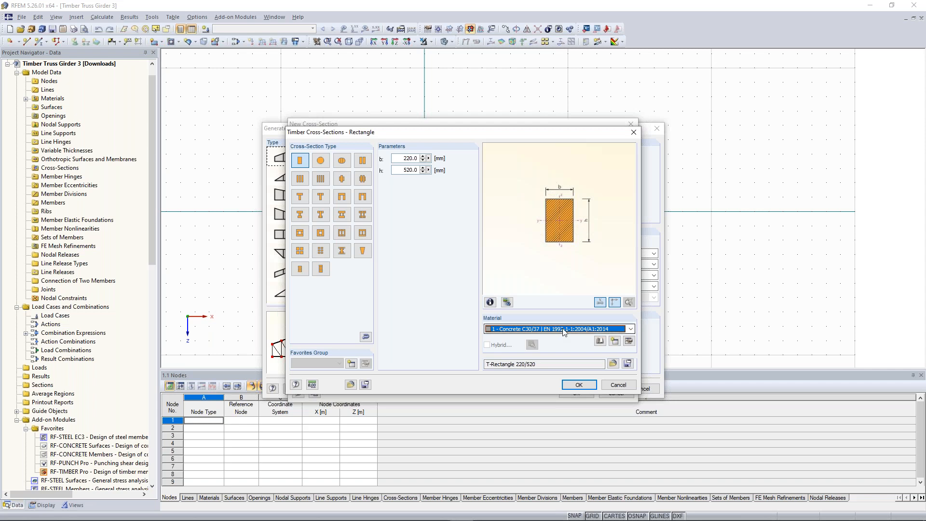
pyautogui.click(576, 330)
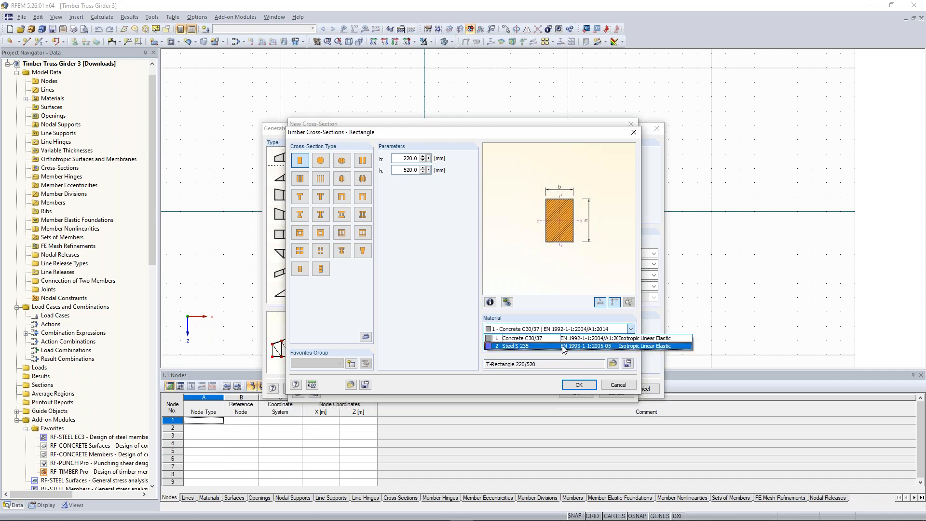
pyautogui.click(547, 338)
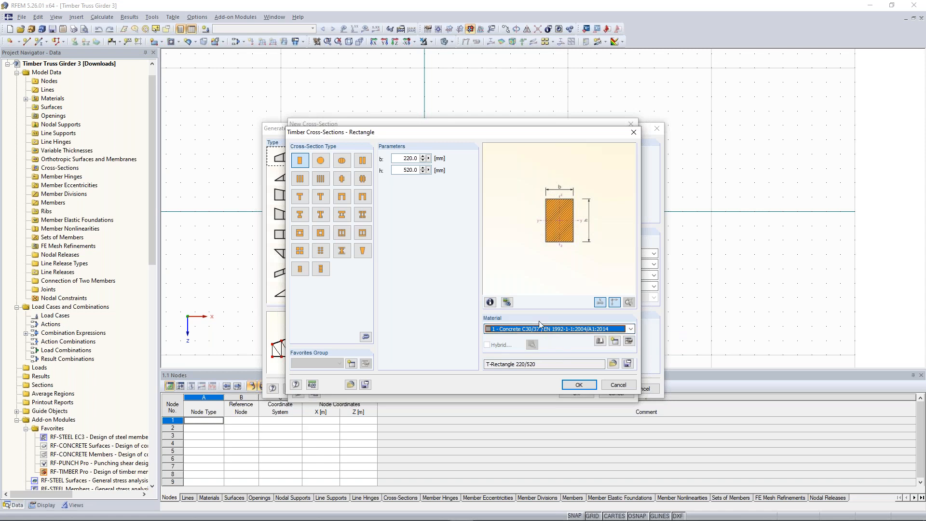
# Step: Start a new material for the upper chord section and filter the material library to Timber, Glulam and standard group EN
pyautogui.click(616, 342)
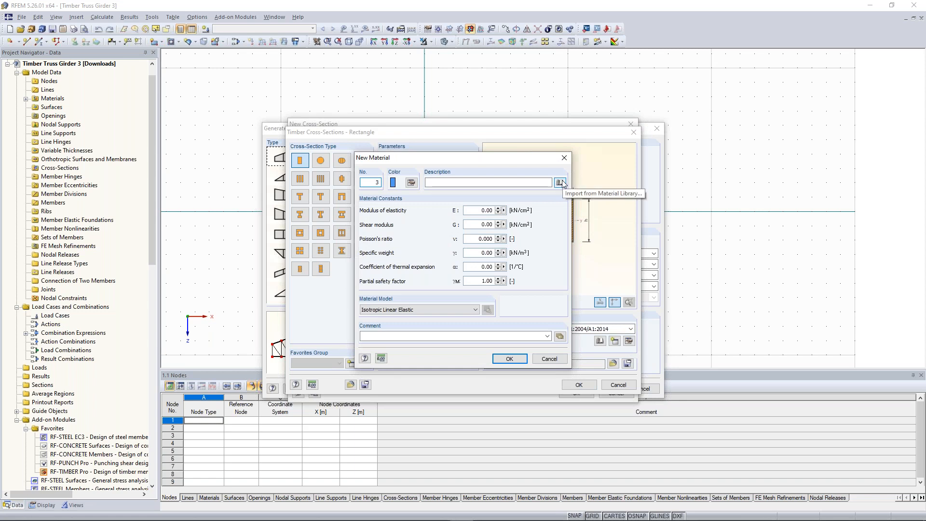
pyautogui.click(560, 183)
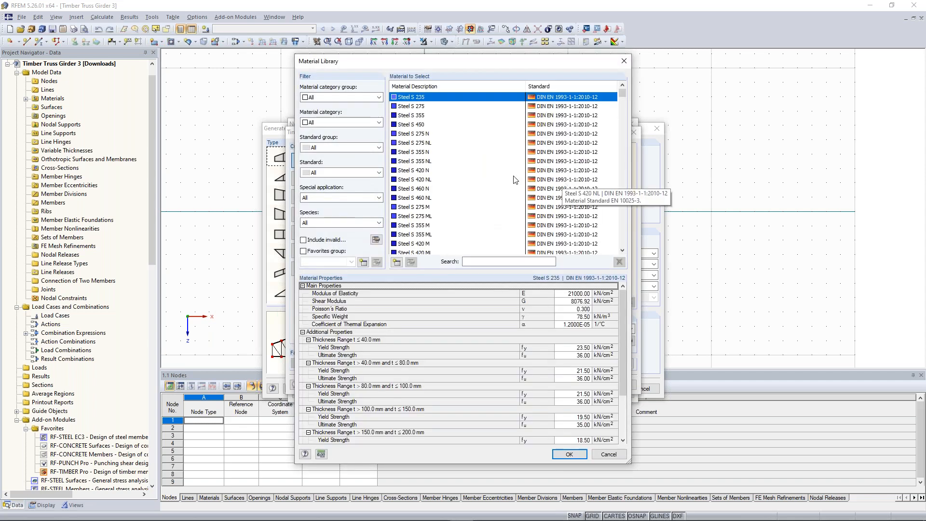
pyautogui.click(381, 98)
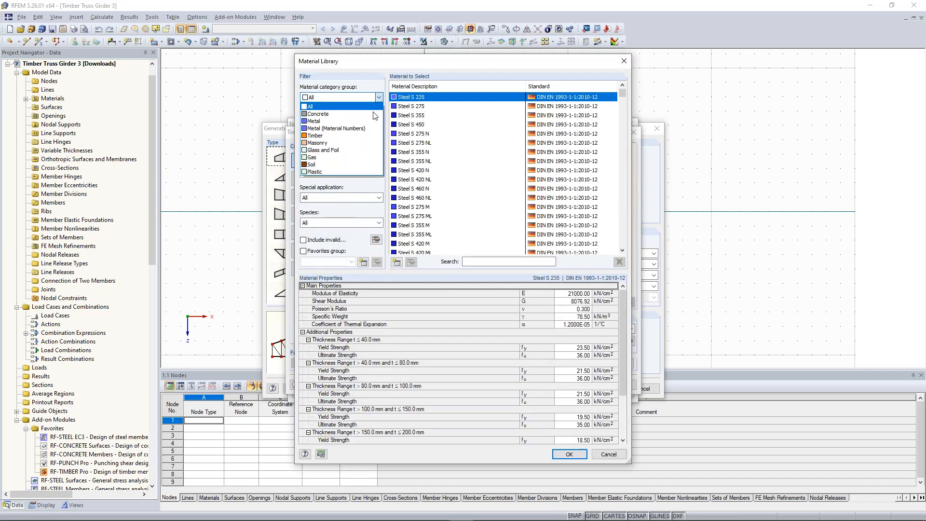
pyautogui.click(380, 135)
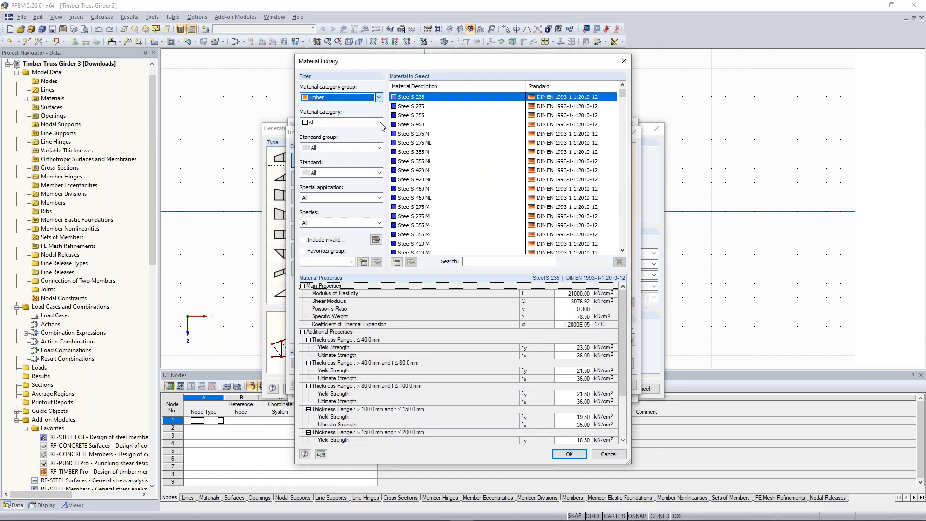
pyautogui.click(379, 123)
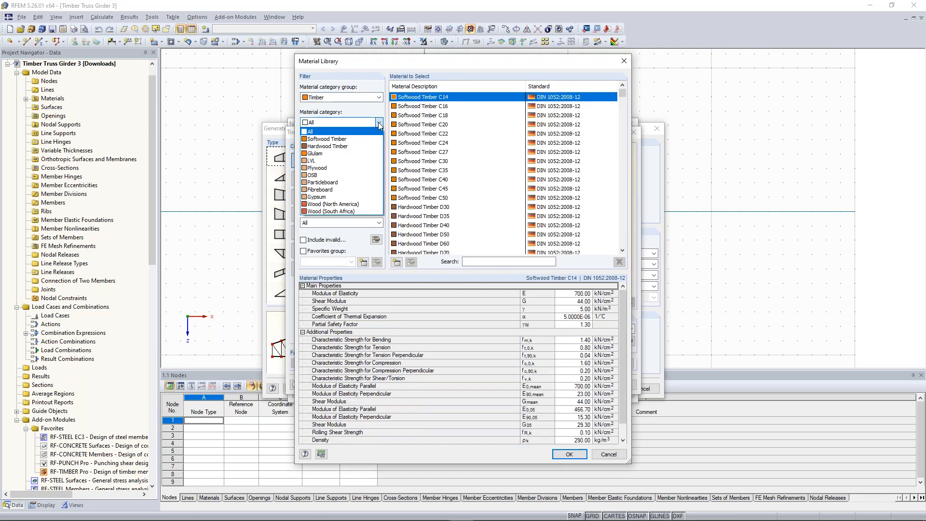
pyautogui.click(353, 154)
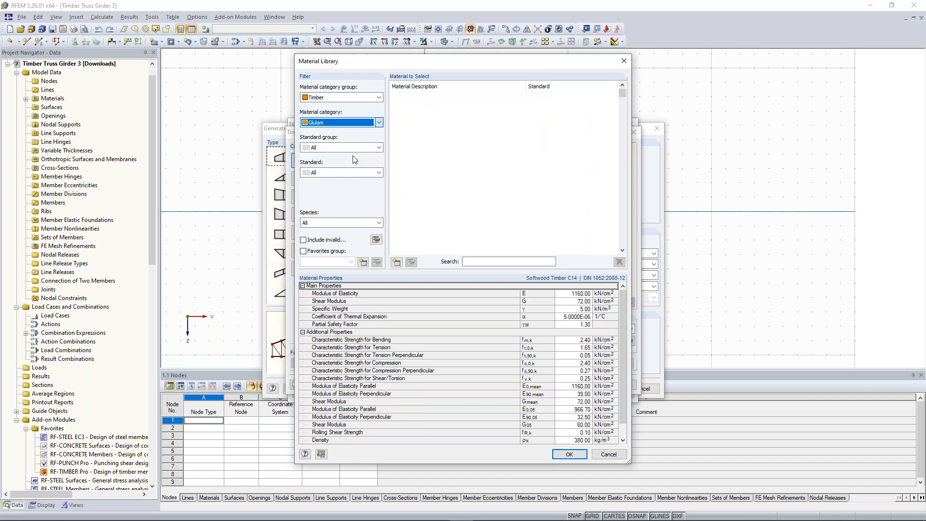
pyautogui.click(378, 149)
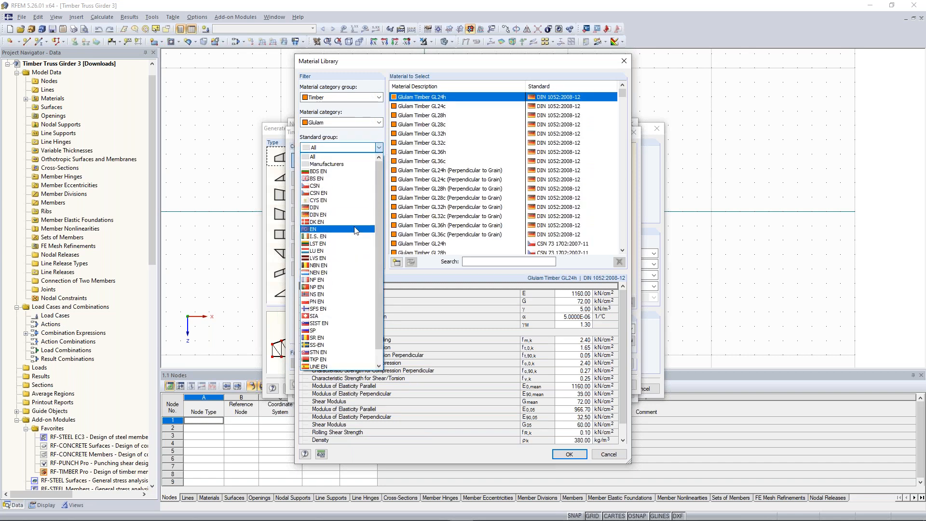
pyautogui.click(356, 230)
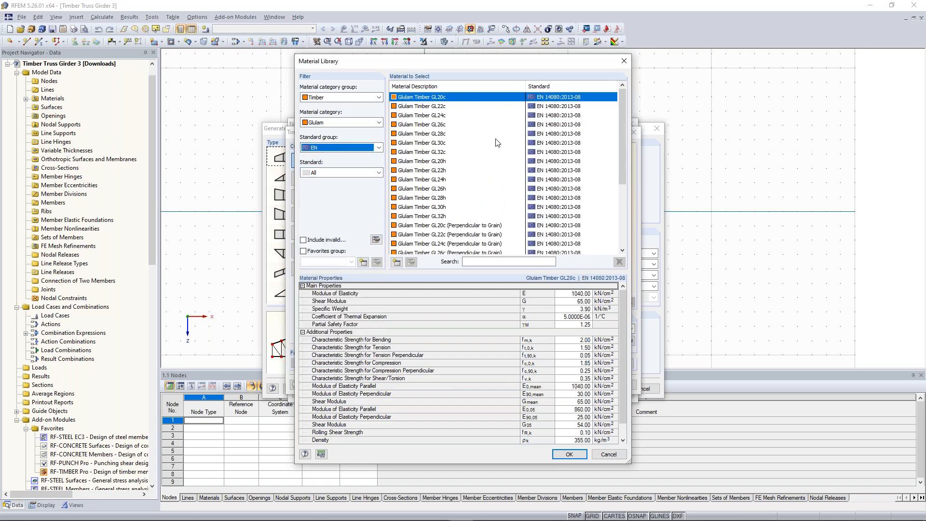
# Step: Import Glulam Timber GL28h (EN 14080:2013-08) as the new material and accept its stiffness values despite the Poisson's ratio warning
pyautogui.click(437, 198)
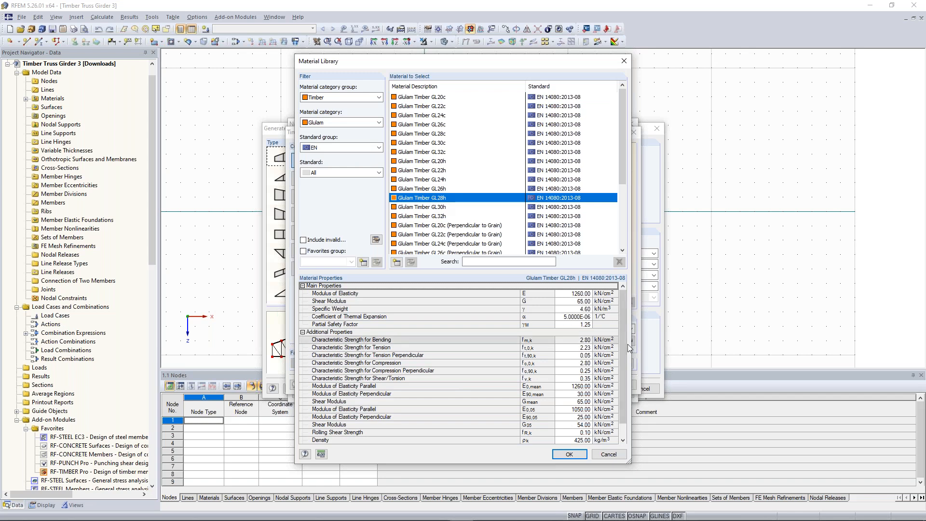
pyautogui.moveTo(623, 330); pyautogui.dragTo(608, 312)
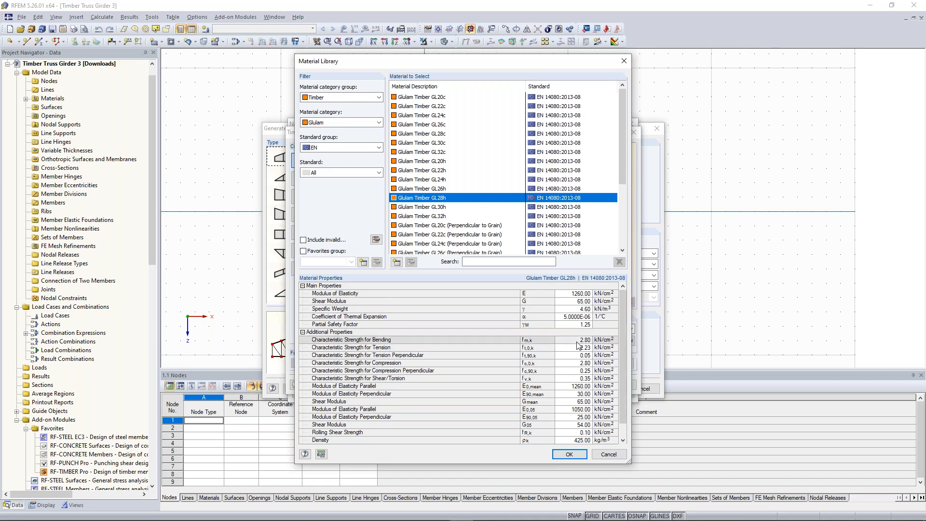
pyautogui.doubleClick(493, 197)
pyautogui.click(507, 359)
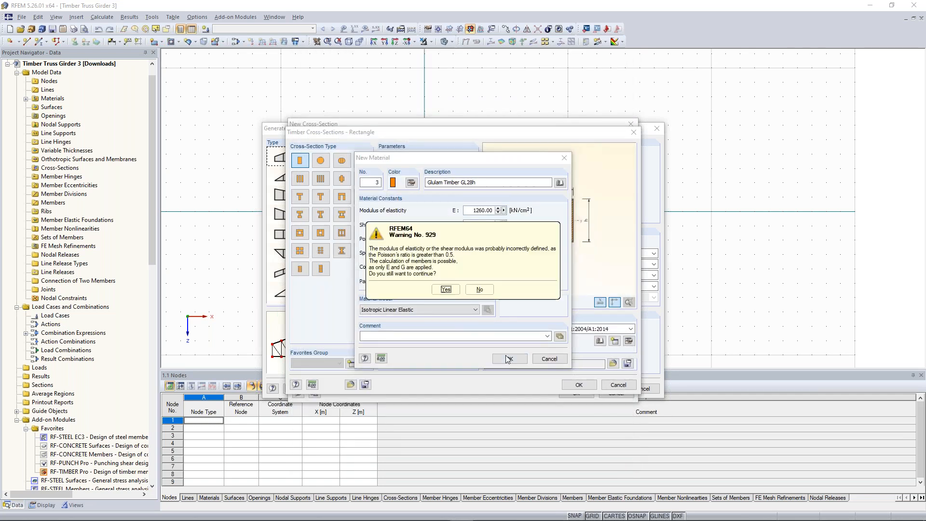
pyautogui.moveTo(427, 235); pyautogui.dragTo(607, 216)
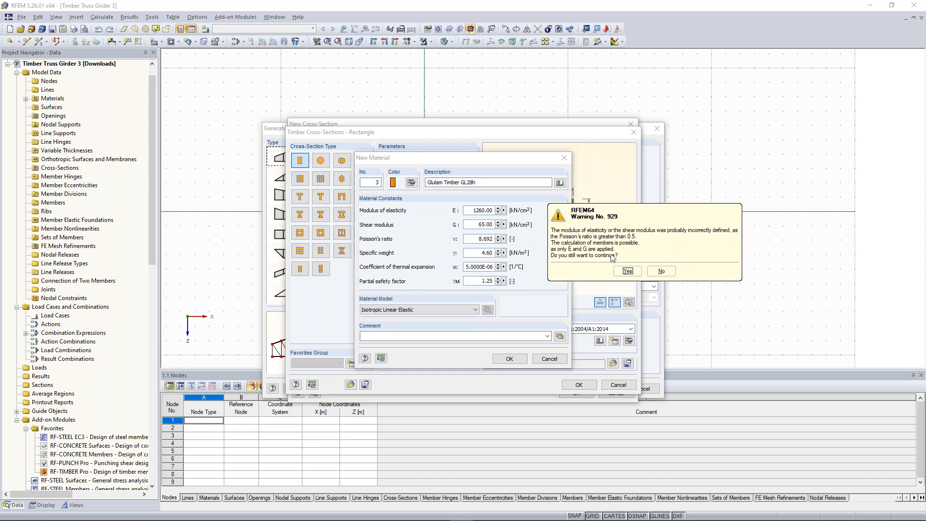
pyautogui.click(630, 272)
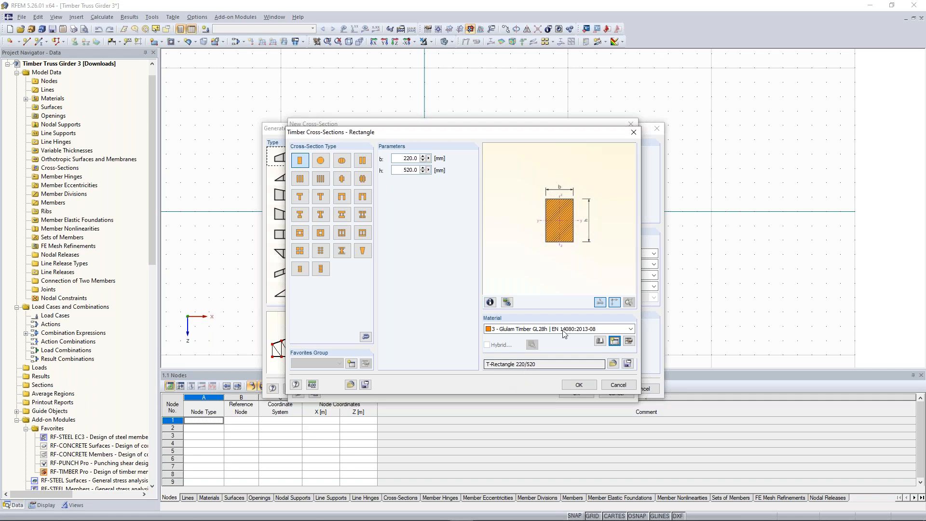
# Step: Accept the 220/520 timber rectangle, copy its description T-Rectangle 220/520 and assign the section to the upper chord
pyautogui.click(580, 385)
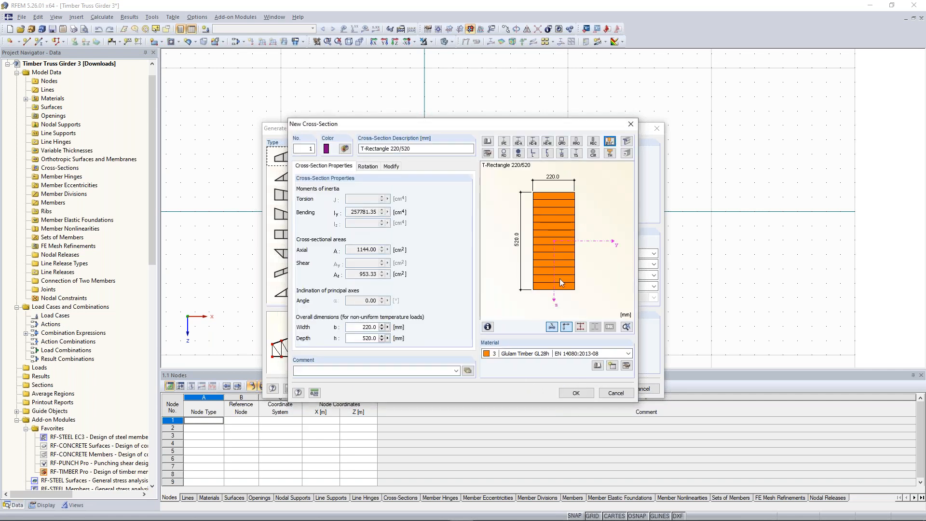
pyautogui.moveTo(419, 150); pyautogui.dragTo(361, 144)
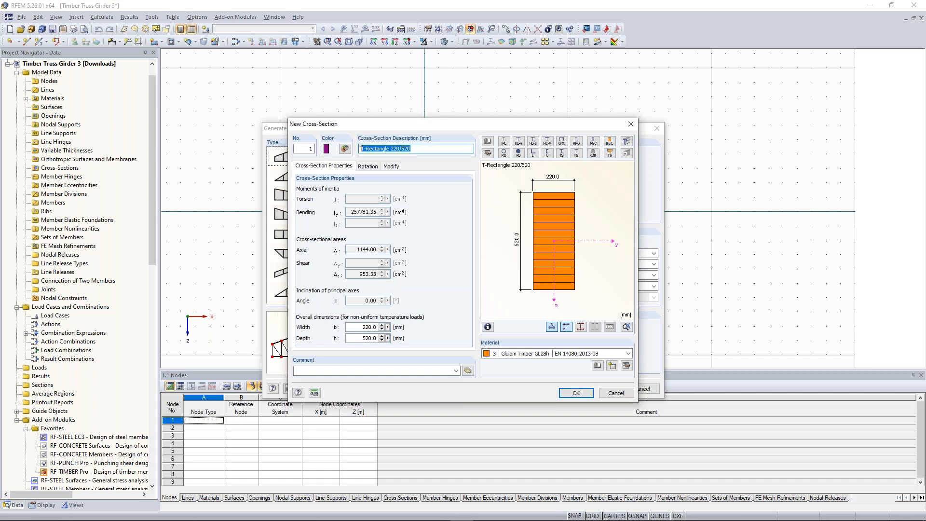
pyautogui.rightClick(385, 150)
pyautogui.click(359, 177)
pyautogui.click(577, 394)
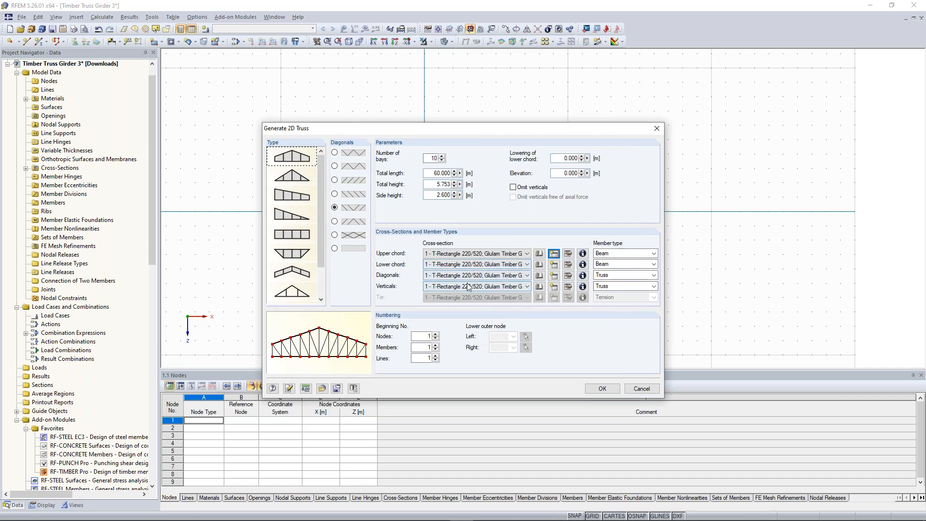
# Step: Create the lower chord cross-section T-Rectangle 220/560 from the copied description, using Glulam Timber GL28h
pyautogui.click(554, 265)
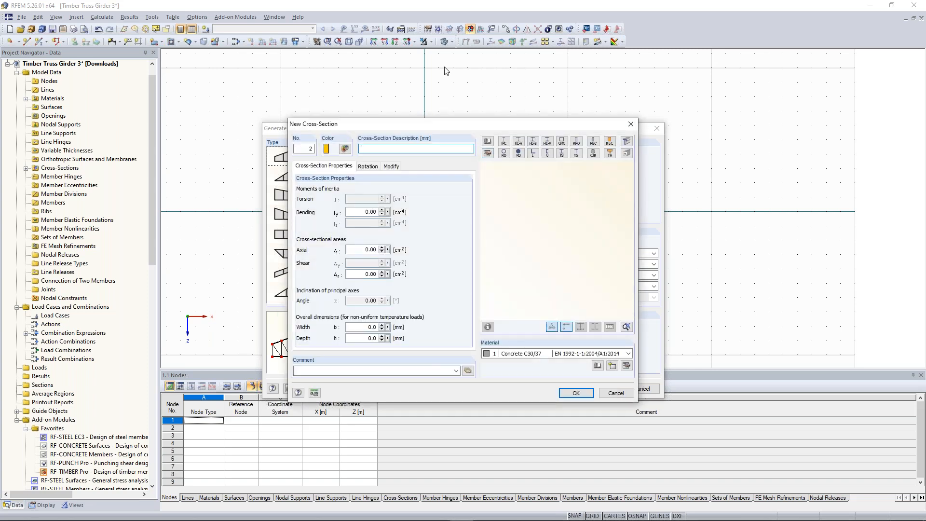
pyautogui.click(414, 147)
pyautogui.hotkey('ctrl', 'v')
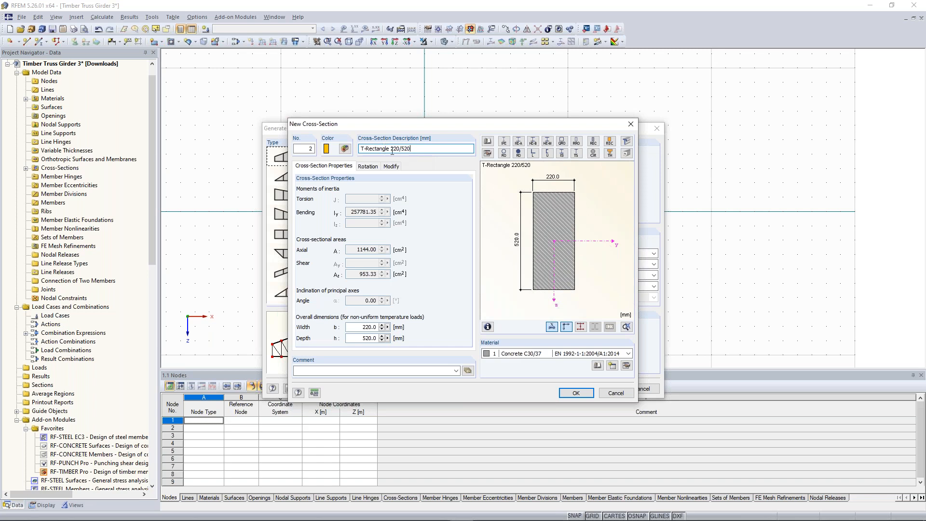
pyautogui.moveTo(404, 148); pyautogui.dragTo(408, 148)
pyautogui.write('6')
pyautogui.click(530, 354)
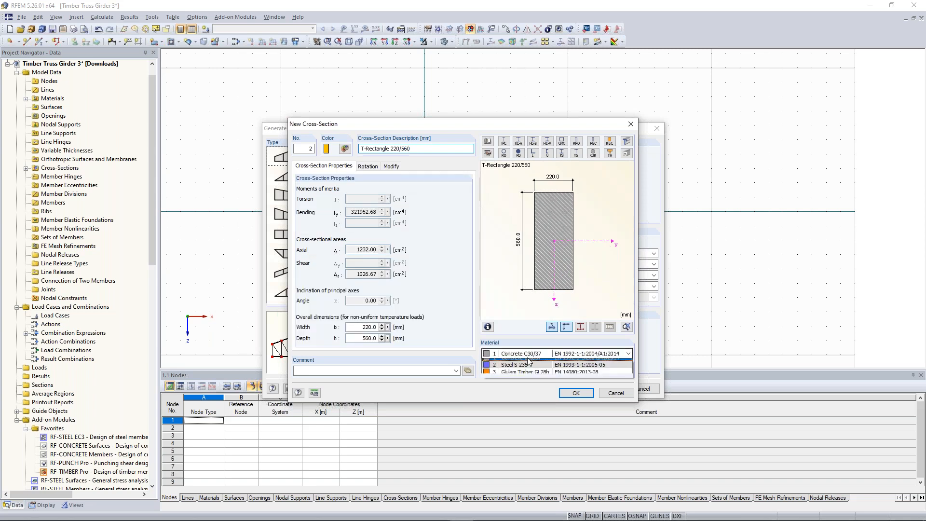
pyautogui.click(523, 374)
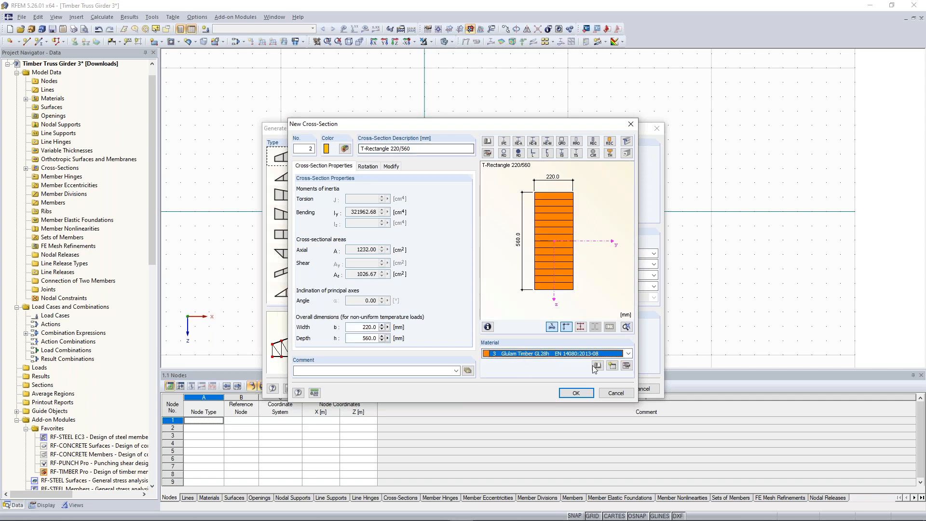
pyautogui.click(576, 394)
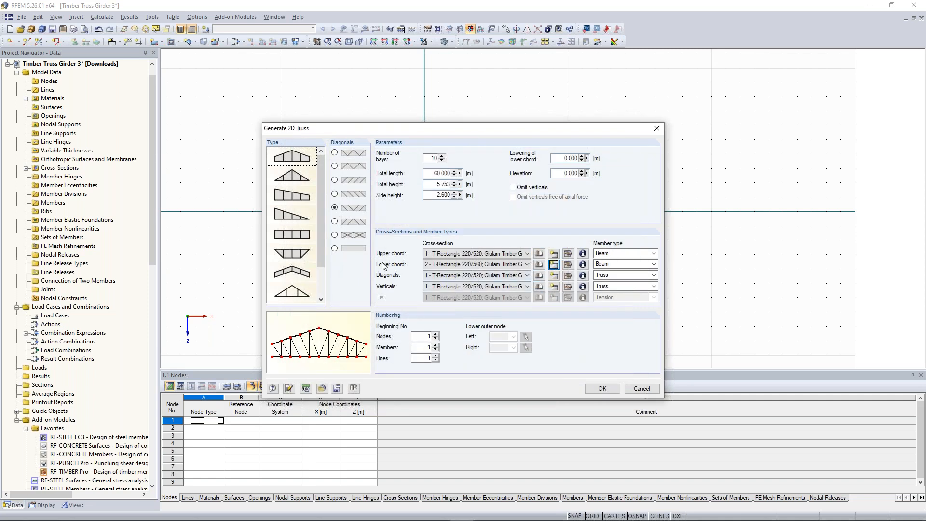
# Step: Create the cross-section T-Rectangle 200/200 in Glulam Timber GL28h for the diagonals
pyautogui.click(554, 276)
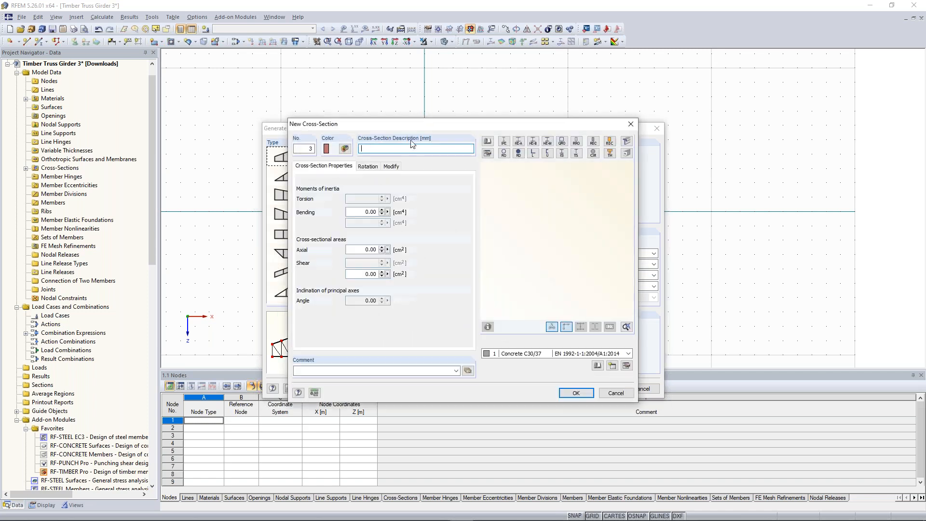
pyautogui.click(555, 353)
pyautogui.click(552, 378)
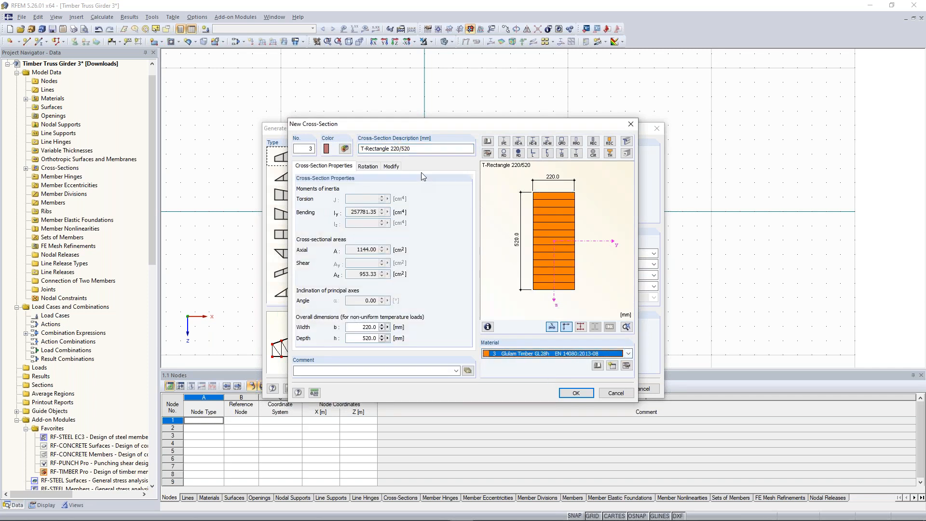
pyautogui.click(396, 149)
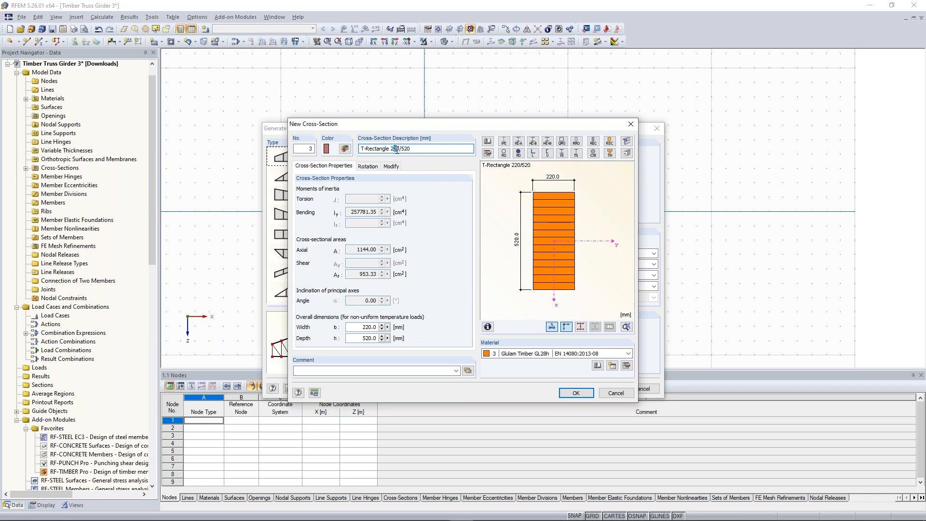
pyautogui.write('0')
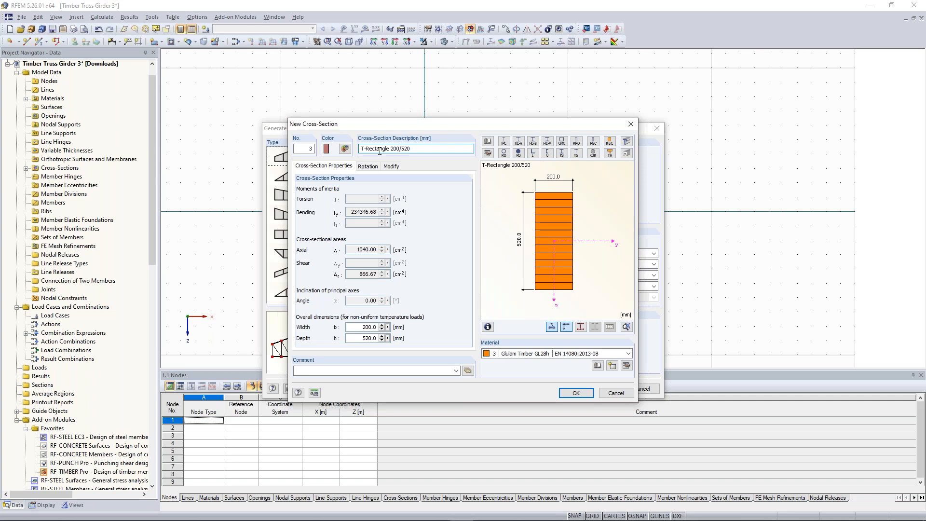
pyautogui.moveTo(401, 149); pyautogui.dragTo(436, 149)
pyautogui.write('200')
pyautogui.click(579, 392)
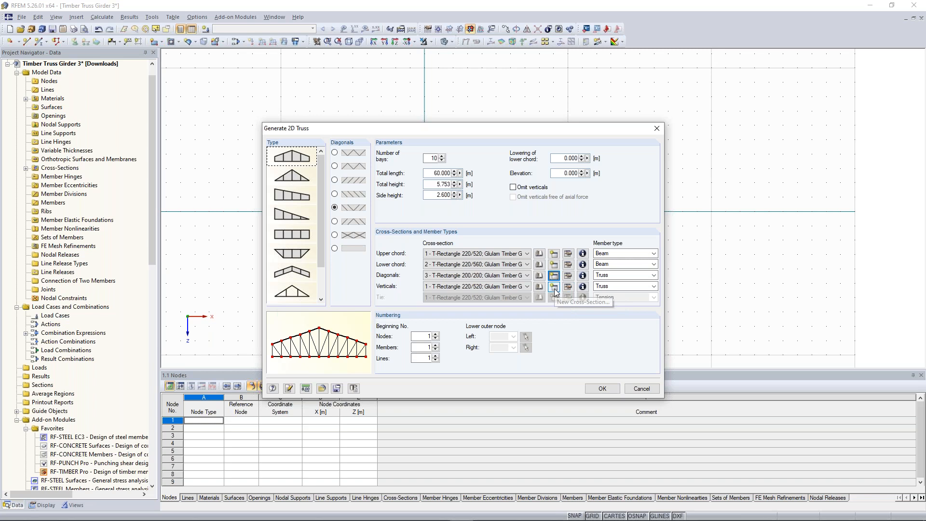
# Step: Create the cross-section T-Rectangle 200/180 in Glulam Timber GL28h for the verticals
pyautogui.click(555, 287)
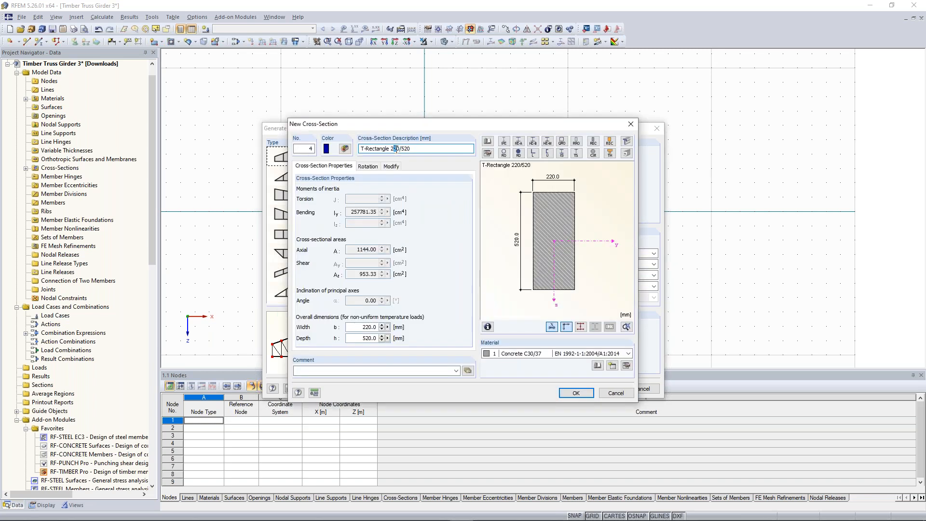
pyautogui.write('0')
pyautogui.moveTo(401, 148); pyautogui.dragTo(411, 149)
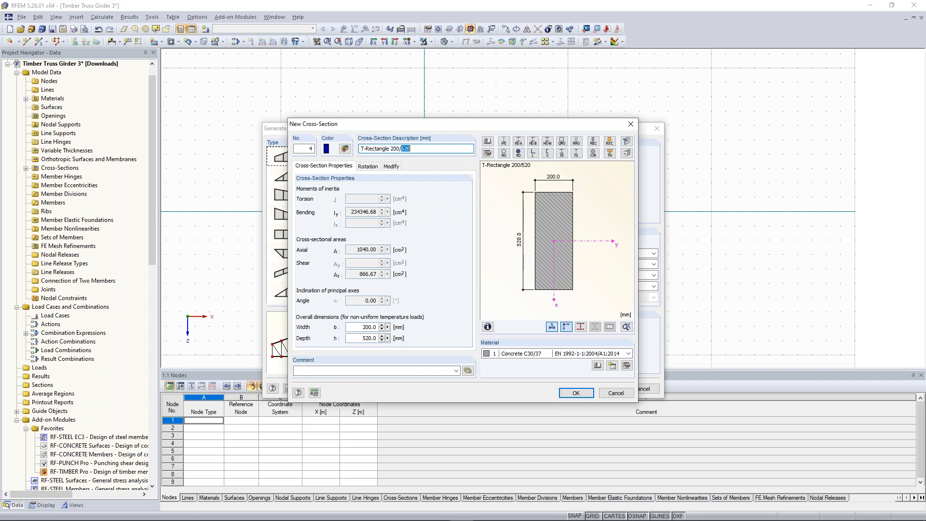
pyautogui.write('180')
pyautogui.click(629, 353)
pyautogui.click(542, 378)
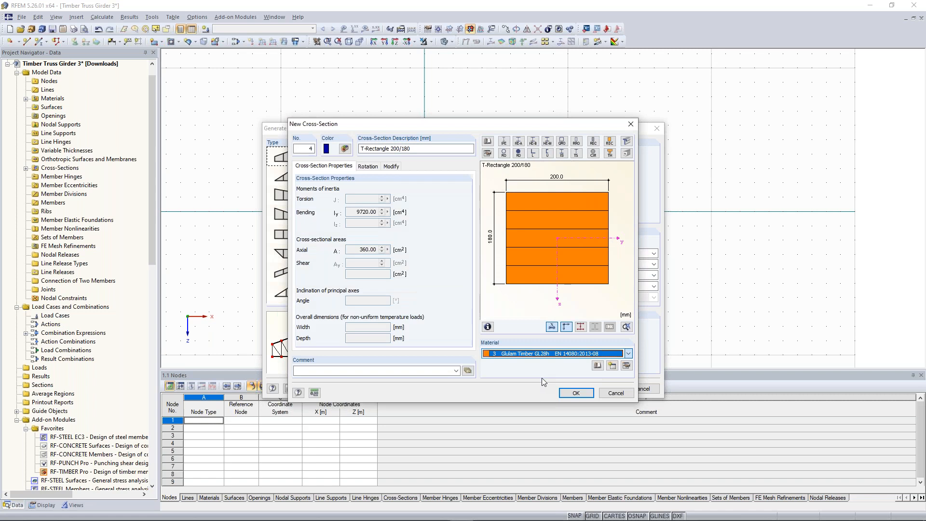
pyautogui.click(573, 394)
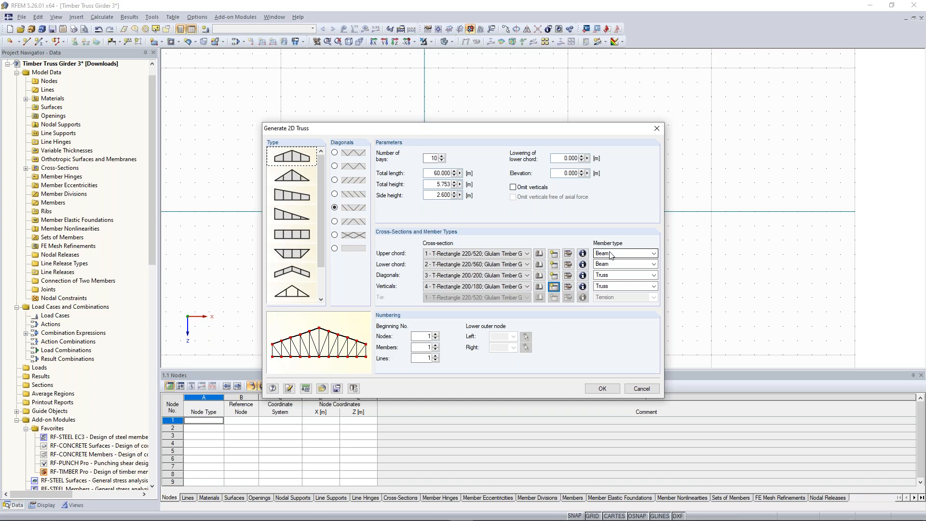
# Step: Generate the 2D truss with the defined geometry and cross-sections and fit the whole girder in view
pyautogui.click(607, 391)
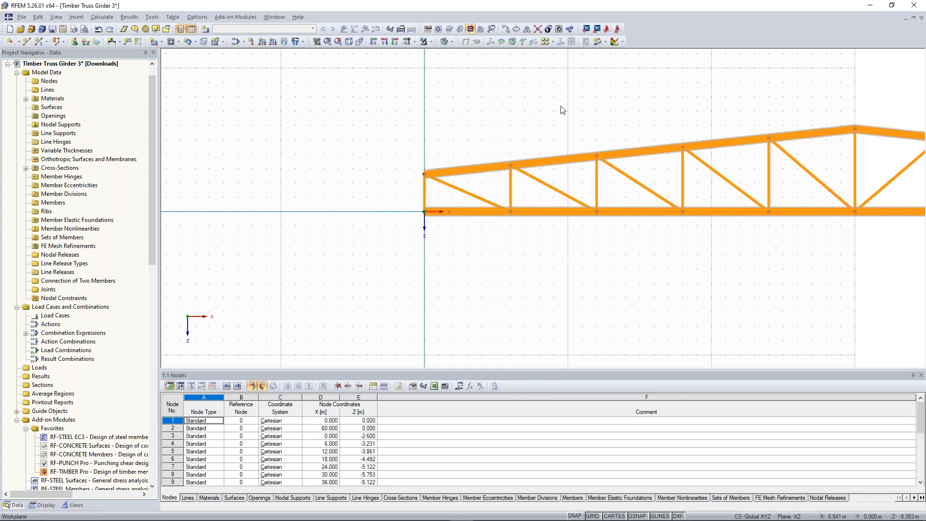
pyautogui.moveTo(664, 100); pyautogui.dragTo(454, 140, button='middle')
pyautogui.scroll(-1, 421, 125)
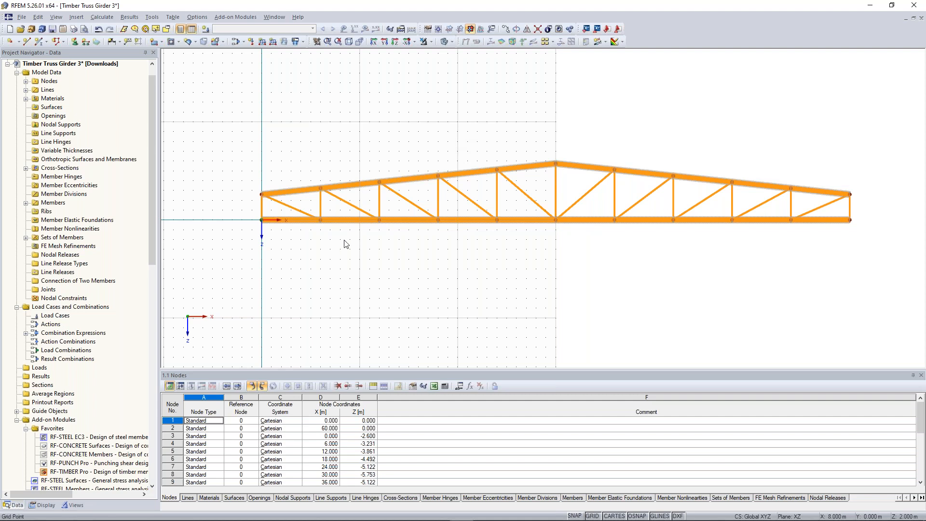
pyautogui.scroll(2, 262, 234)
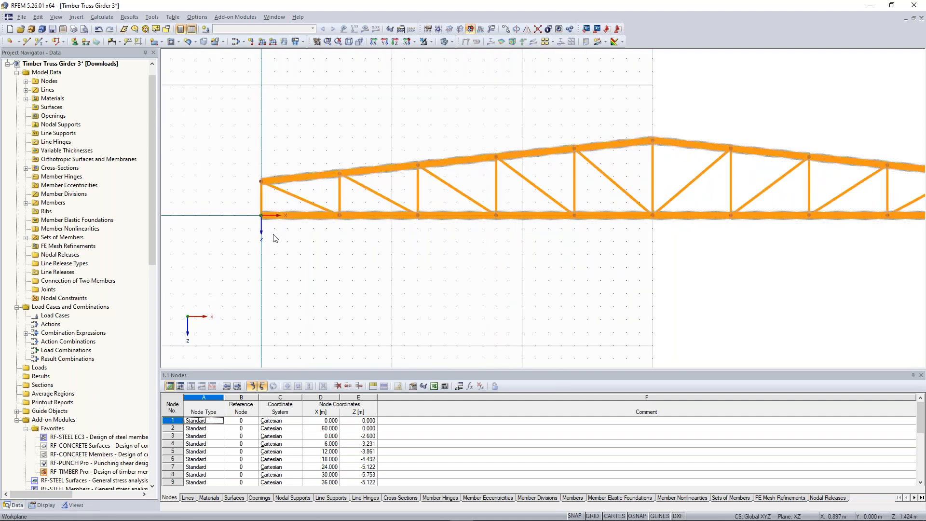
pyautogui.moveTo(247, 203); pyautogui.dragTo(244, 200)
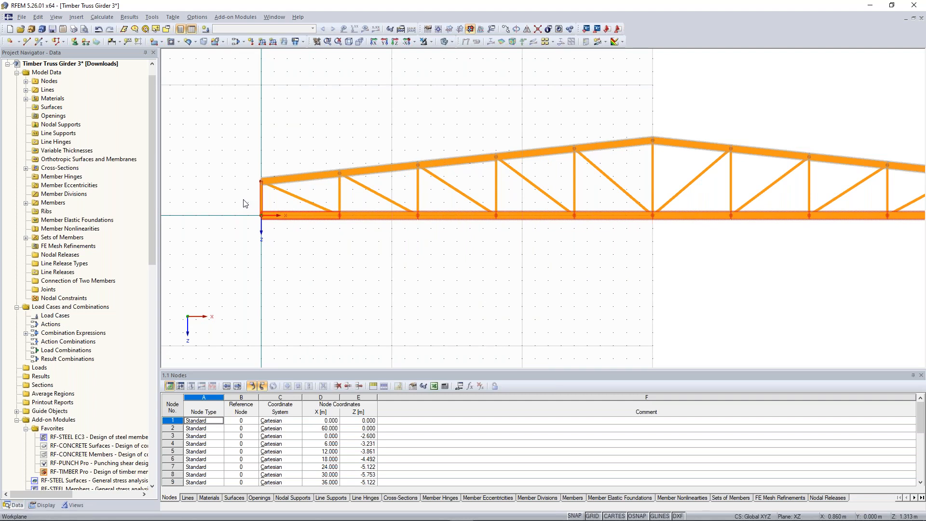
pyautogui.click(274, 236)
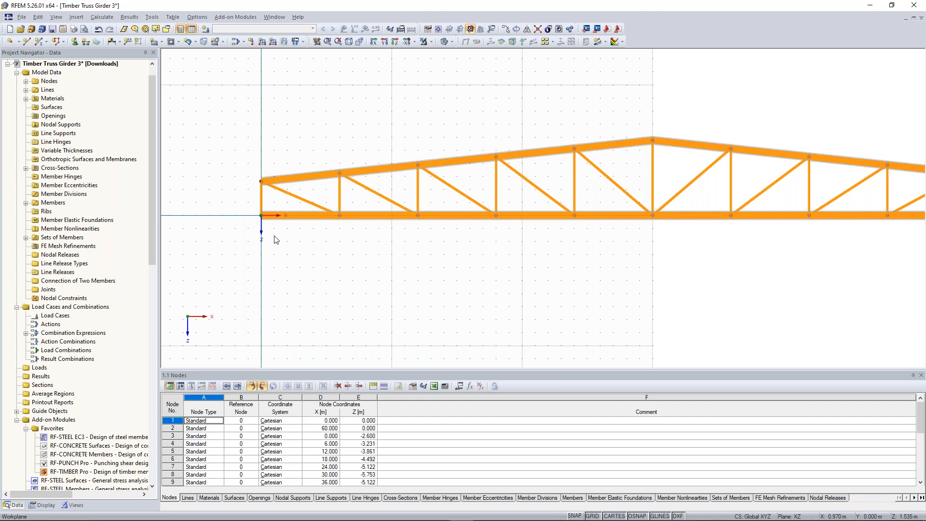
# Step: Delete the two bottom corner nodes of the truss together with their connected end verticals and outermost lower chord members
pyautogui.moveTo(274, 236); pyautogui.dragTo(251, 204)
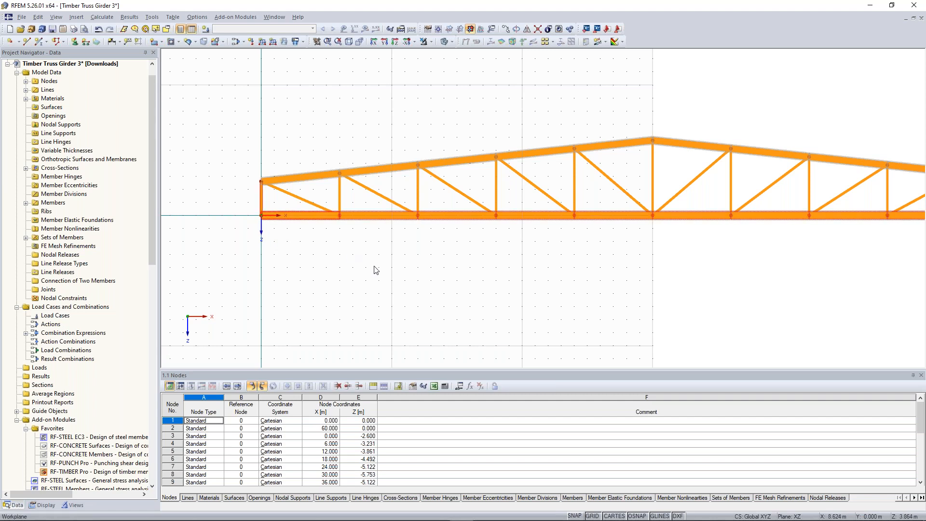
pyautogui.scroll(-1, 376, 271)
pyautogui.moveTo(603, 265); pyautogui.dragTo(425, 271, button='middle')
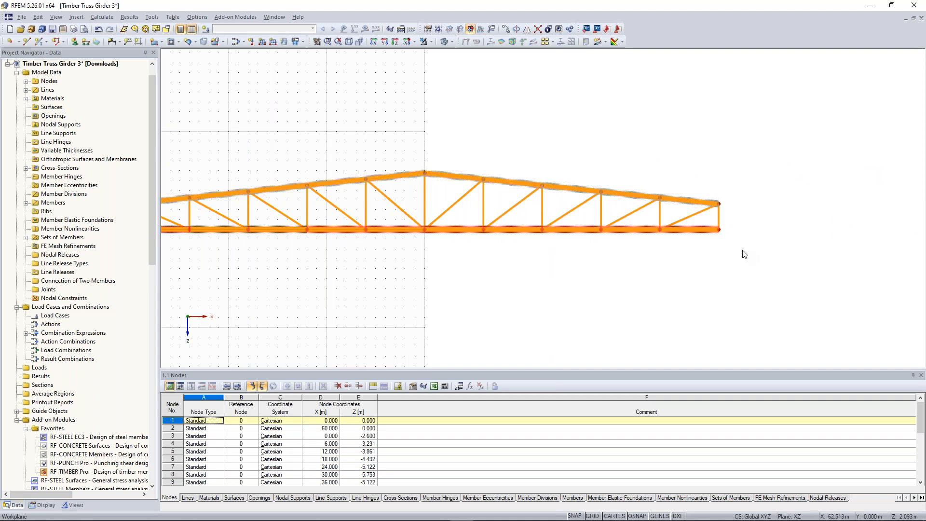
pyautogui.moveTo(742, 249); pyautogui.dragTo(712, 226)
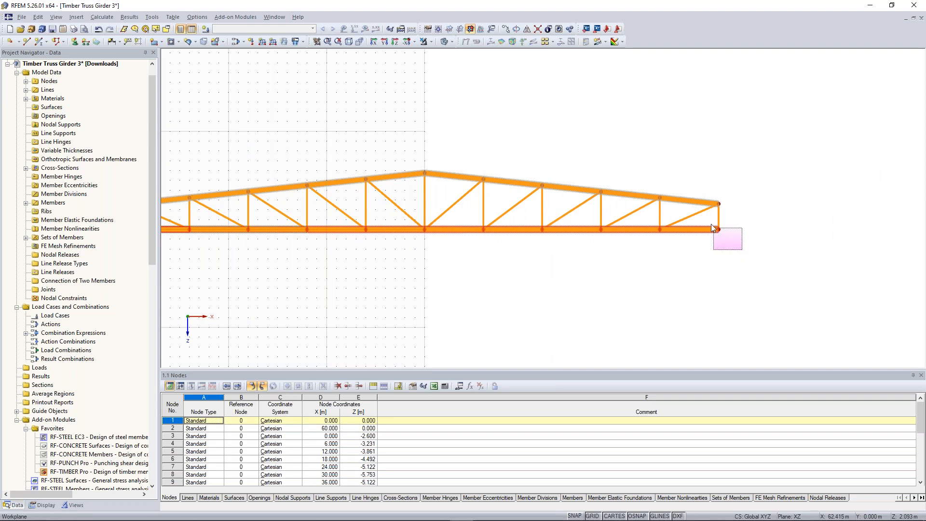
pyautogui.moveTo(711, 224); pyautogui.dragTo(711, 224)
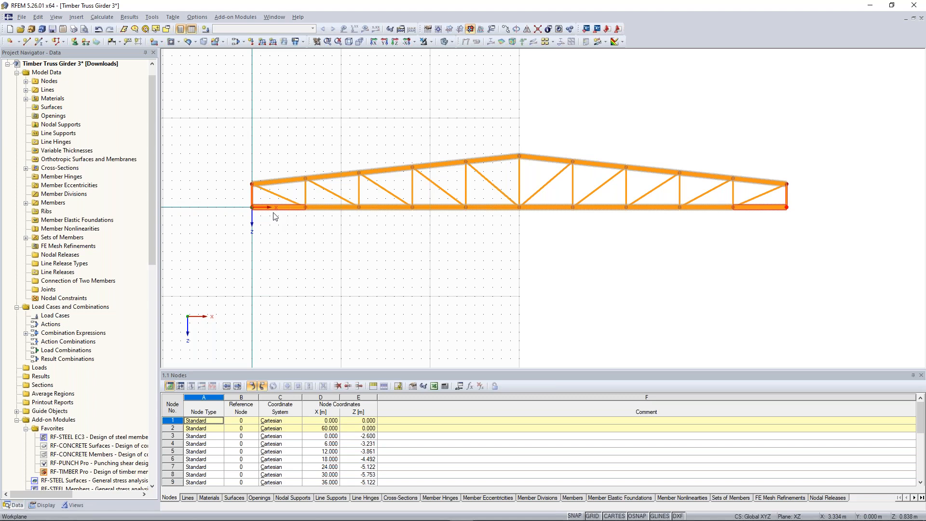
pyautogui.rightClick(260, 212)
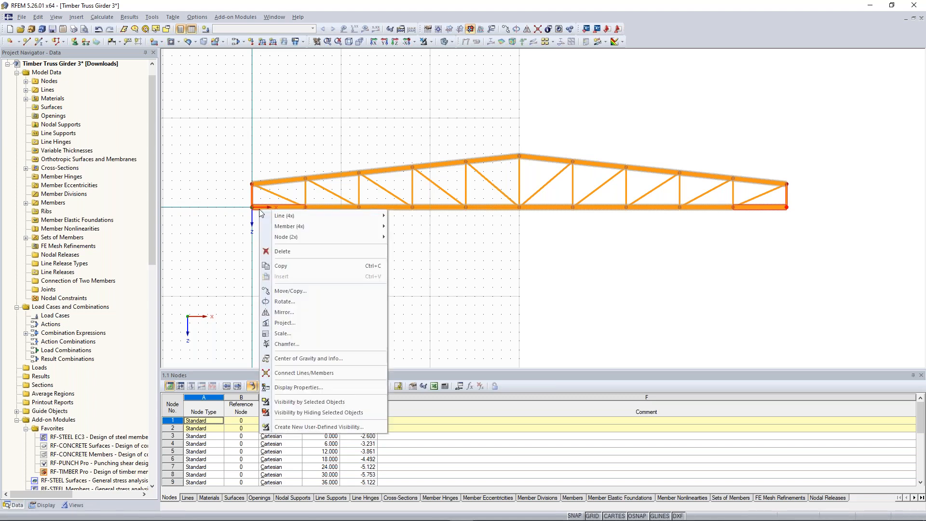
pyautogui.click(282, 251)
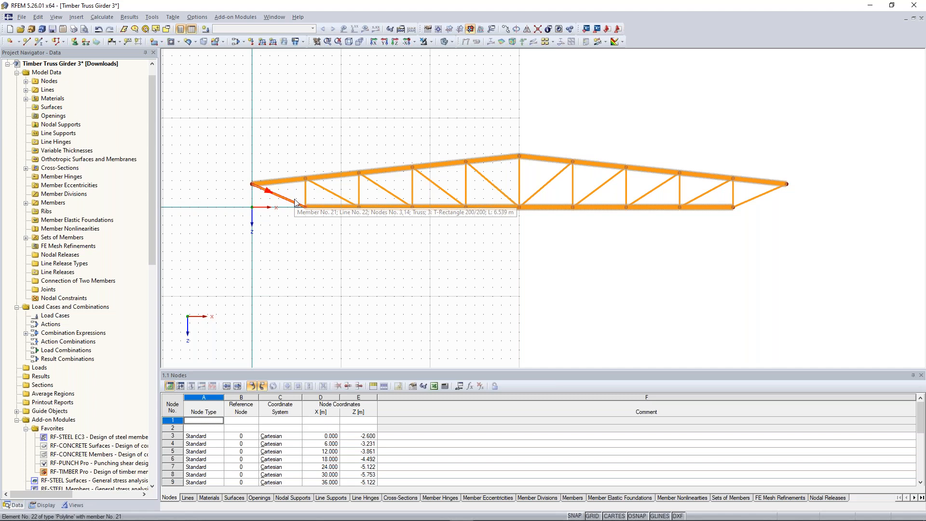
# Step: Change the member type of the two outermost diagonals at the girder ends to Beam
pyautogui.scroll(2, 295, 203)
pyautogui.moveTo(393, 254); pyautogui.dragTo(362, 256, button='middle')
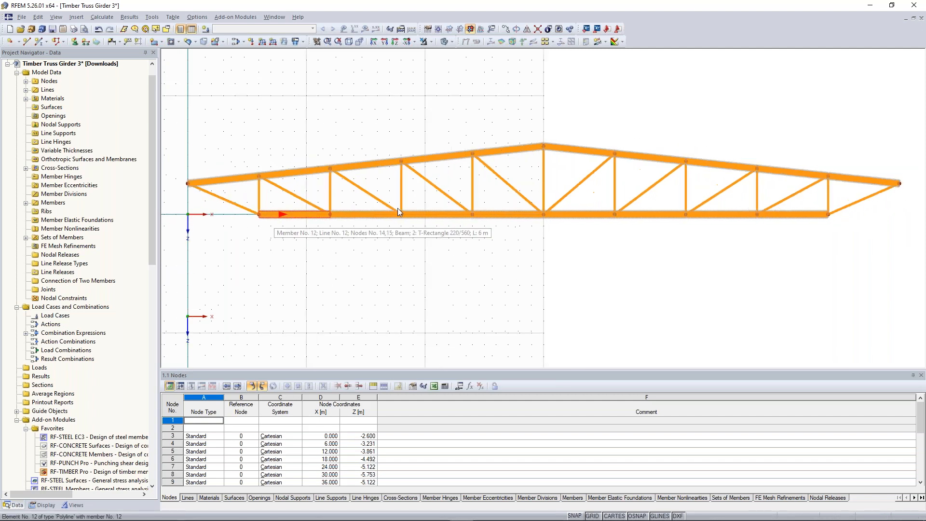
pyautogui.moveTo(529, 165); pyautogui.dragTo(526, 165, button='middle')
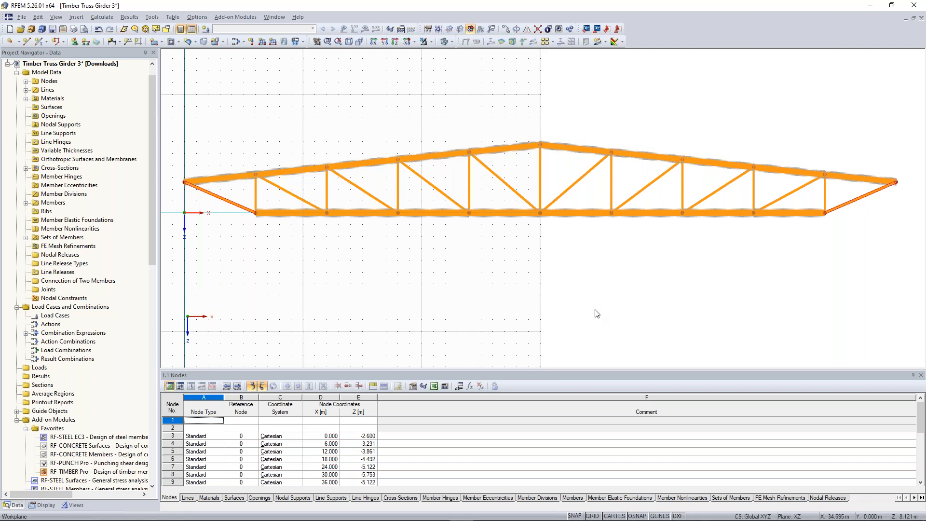
pyautogui.rightClick(852, 204)
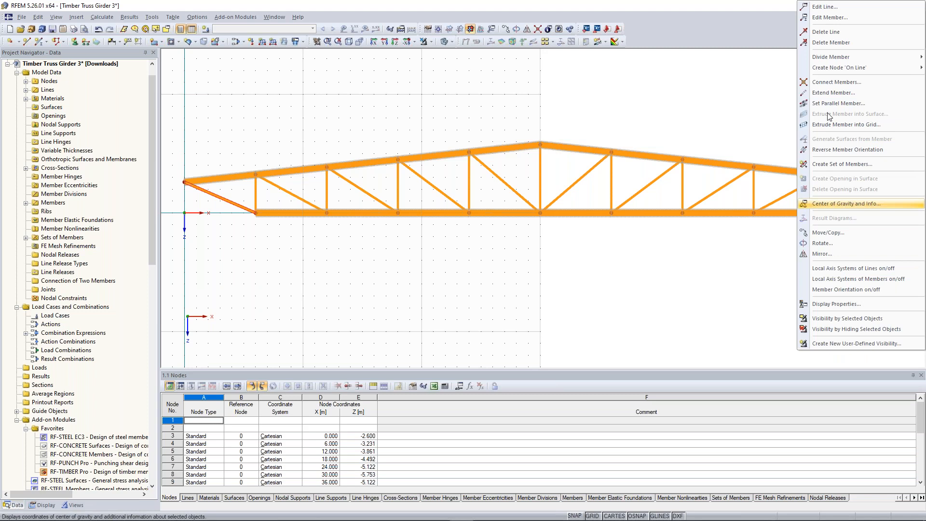
pyautogui.click(851, 18)
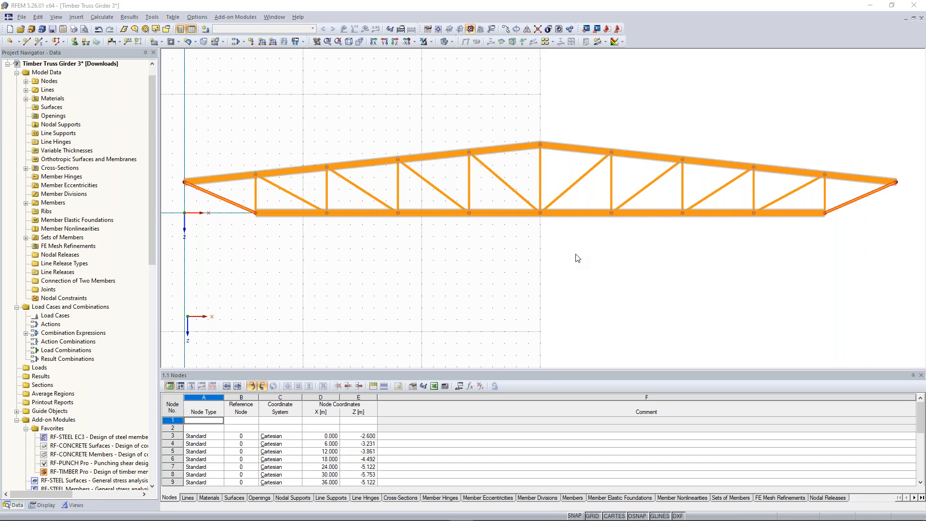
pyautogui.click(449, 273)
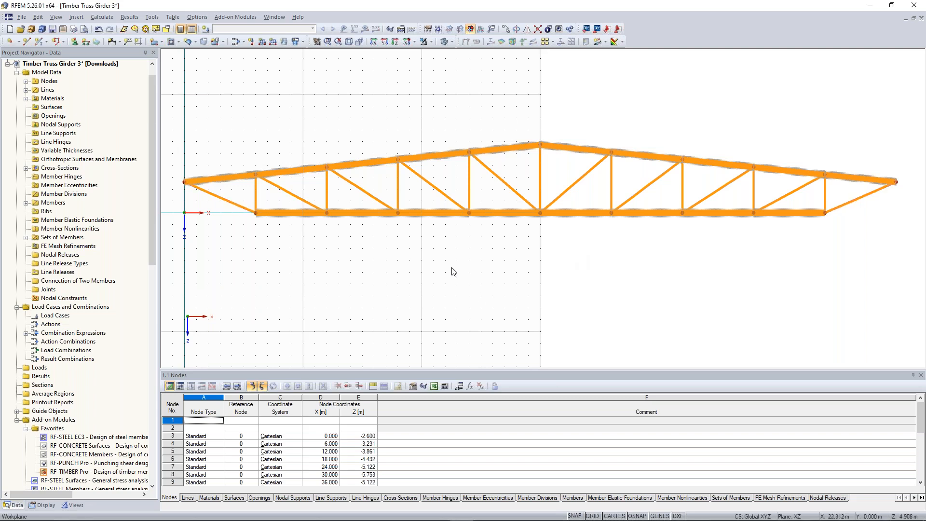
# Step: Switch the model to wireframe display and add end diagonals 21 and 30 to the Lower chord set of members
pyautogui.click(444, 42)
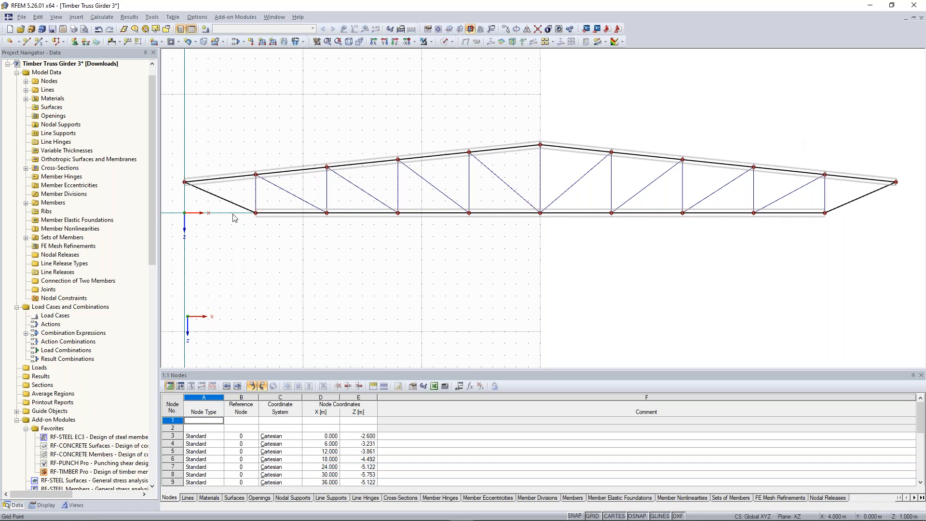
pyautogui.click(287, 221)
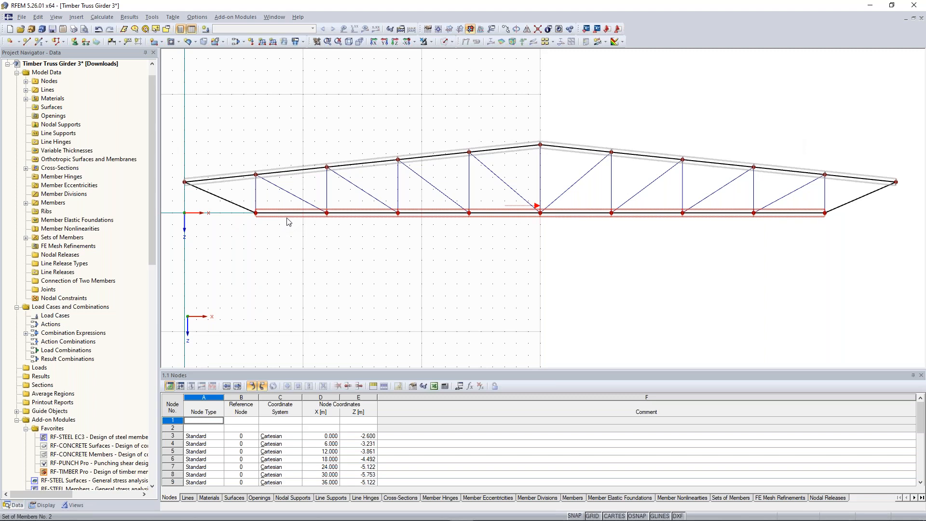
pyautogui.doubleClick(287, 220)
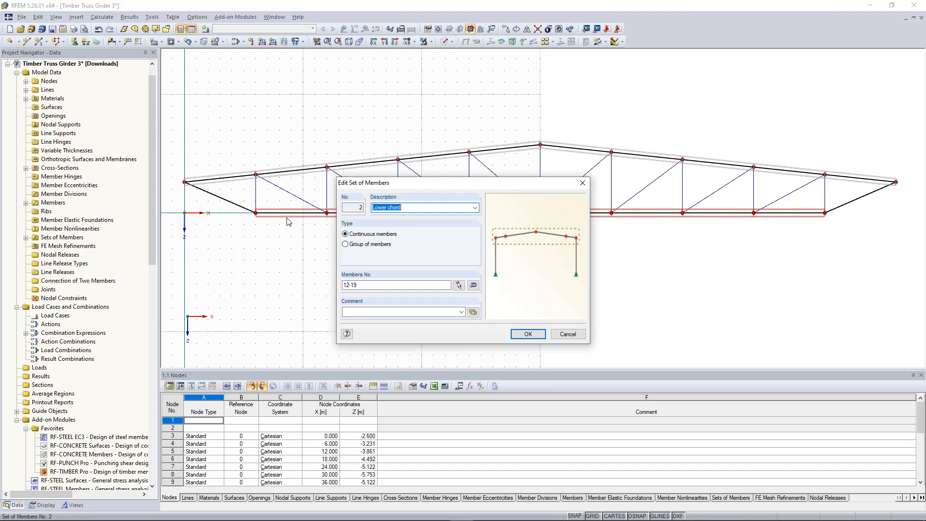
pyautogui.click(459, 286)
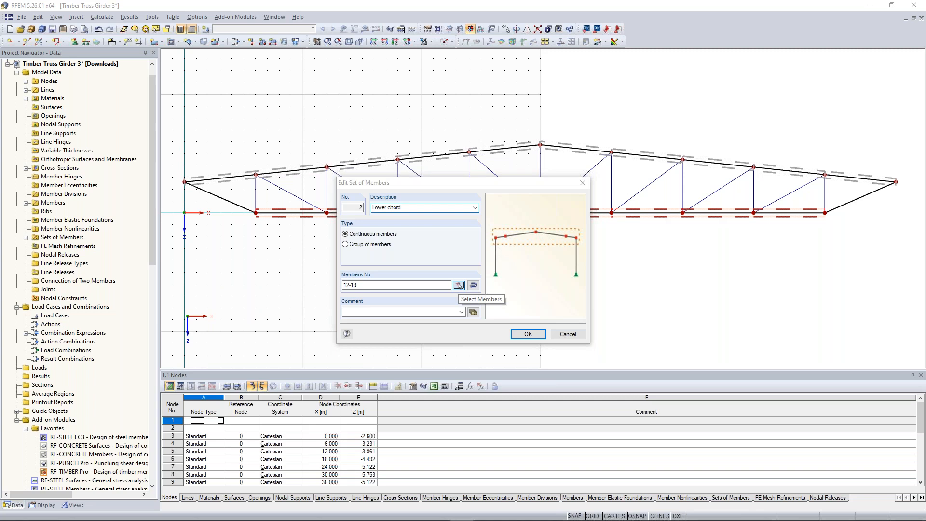
pyautogui.click(222, 199)
pyautogui.click(862, 199)
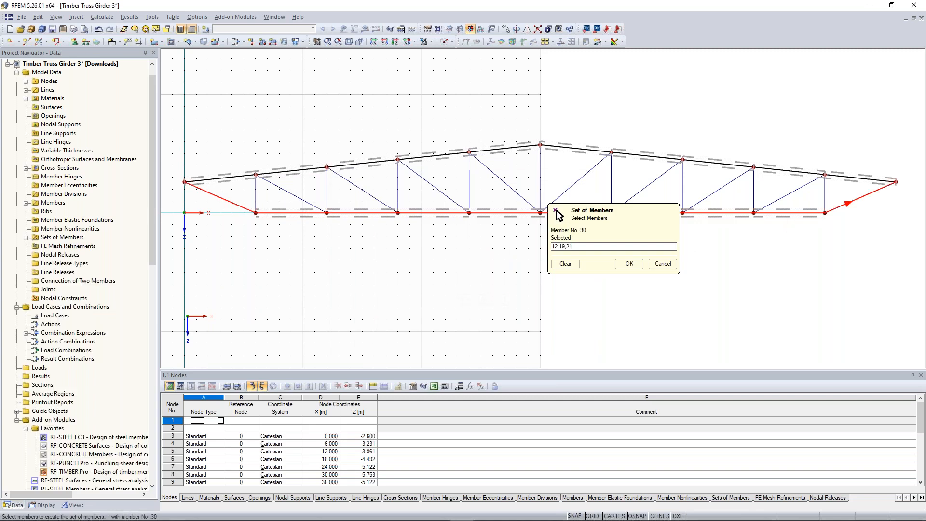
pyautogui.click(630, 264)
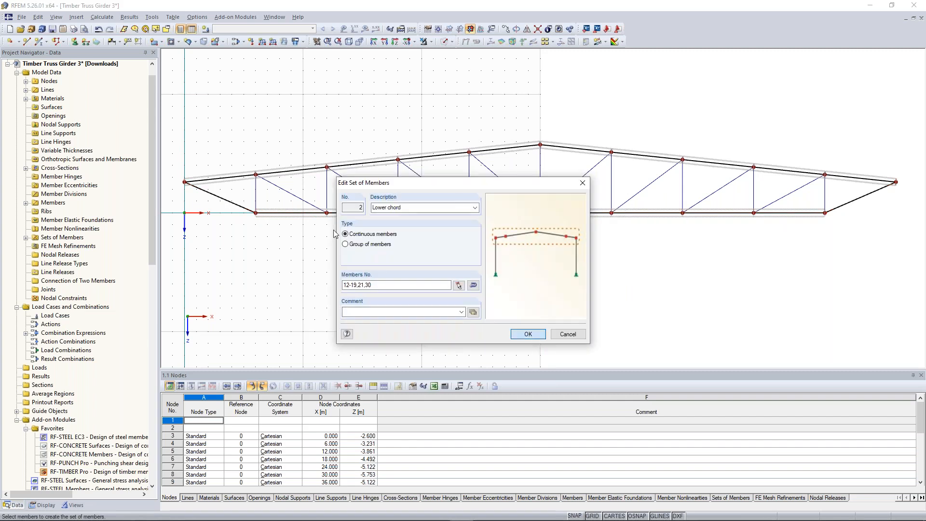
pyautogui.click(528, 334)
# Step: Examine the extended lower chord set and the member layout up close along the length of the girder
pyautogui.scroll(5, 203, 205)
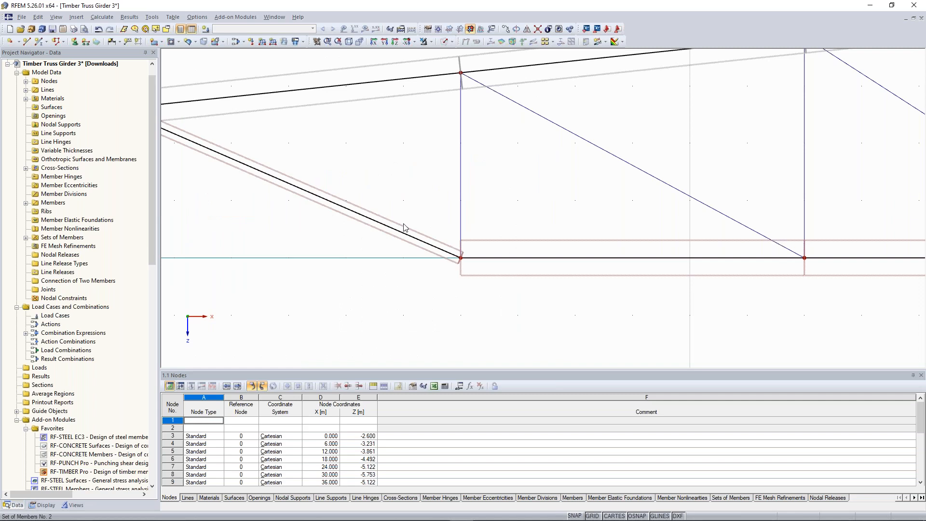
pyautogui.scroll(-5, 407, 236)
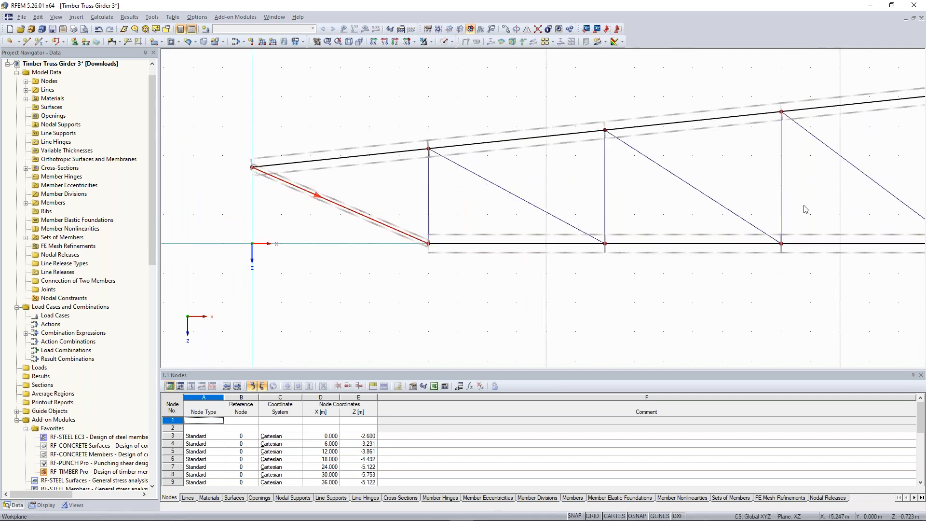
pyautogui.moveTo(702, 229); pyautogui.dragTo(311, 241, button='middle')
pyautogui.scroll(-3, 452, 219)
pyautogui.moveTo(699, 278); pyautogui.dragTo(538, 272, button='middle')
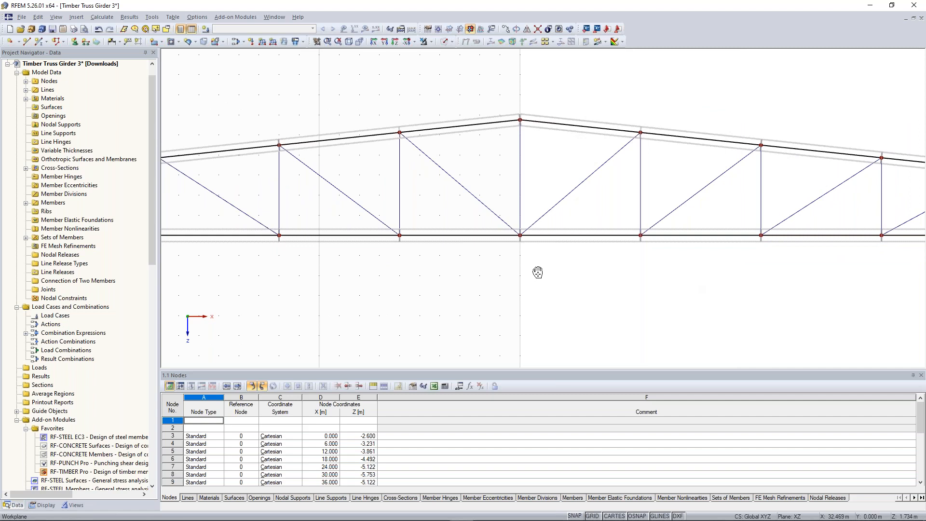
pyautogui.moveTo(538, 273); pyautogui.dragTo(507, 273, button='middle')
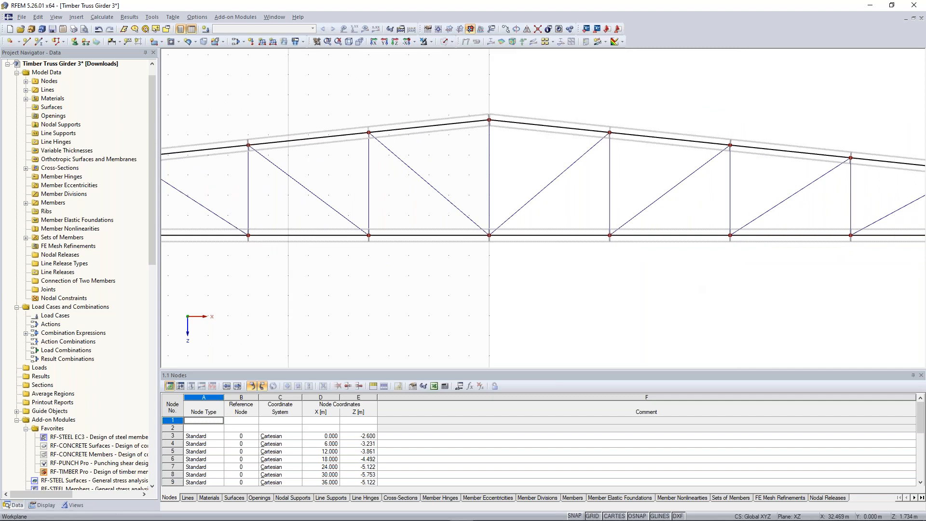
pyautogui.scroll(-3, 571, 271)
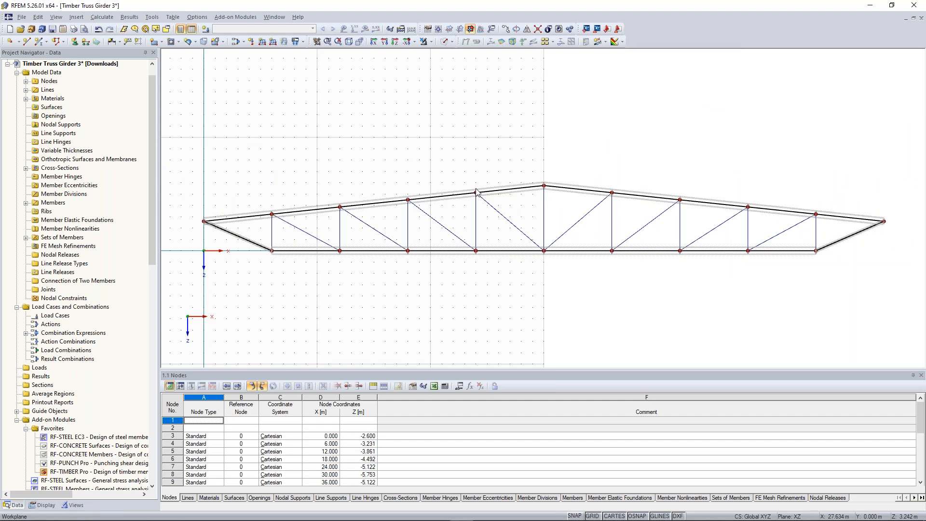
# Step: Create a Hinged nodal support at node 3, the left end of the upper chord
pyautogui.moveTo(209, 165); pyautogui.dragTo(279, 239)
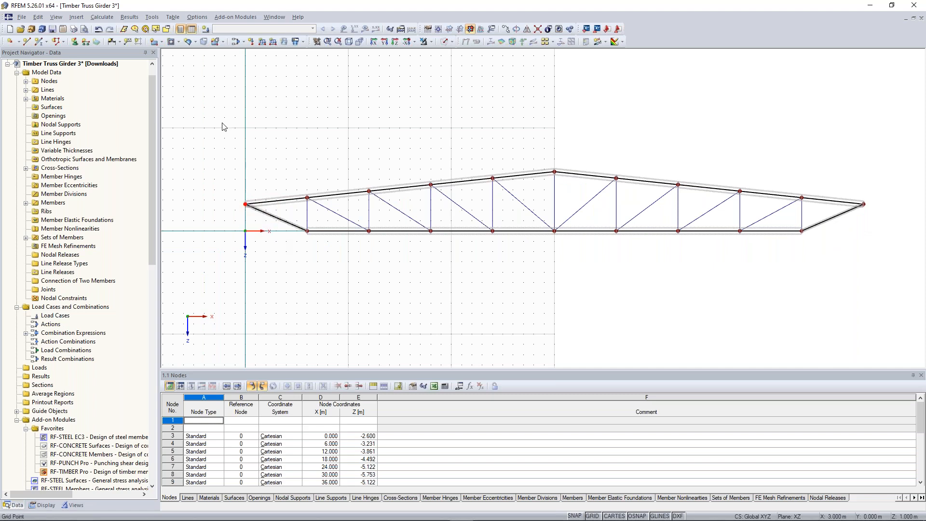
pyautogui.click(75, 42)
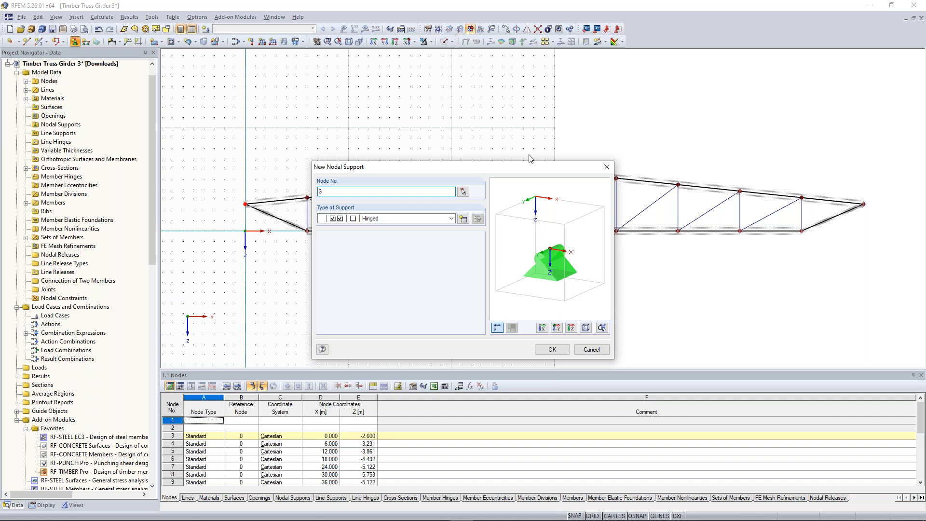
pyautogui.moveTo(526, 166); pyautogui.dragTo(526, 98)
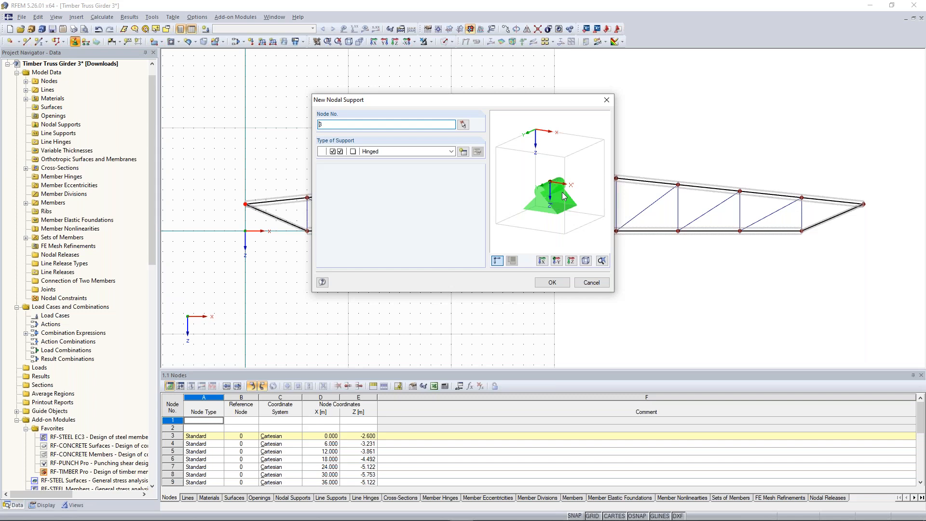
pyautogui.click(553, 284)
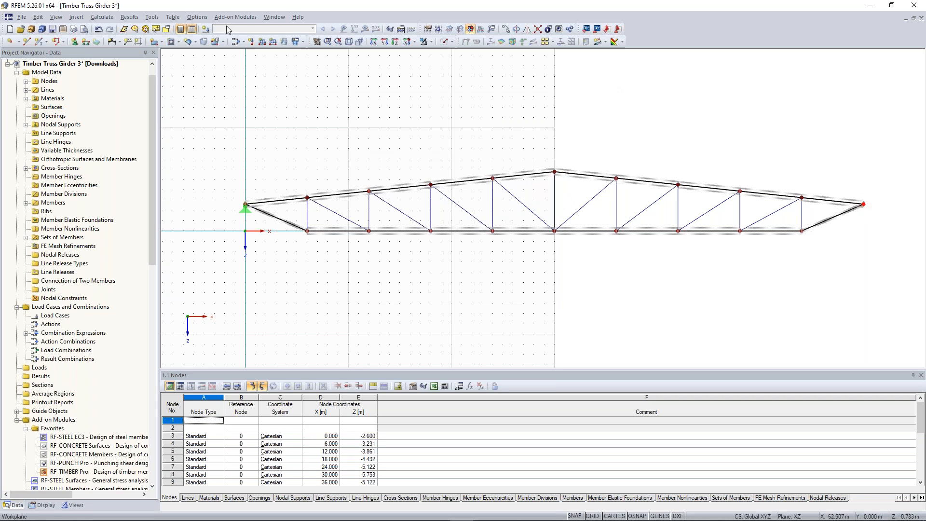
# Step: Create a Sliding in X' nodal support at node 13, the right end of the upper chord
pyautogui.click(75, 43)
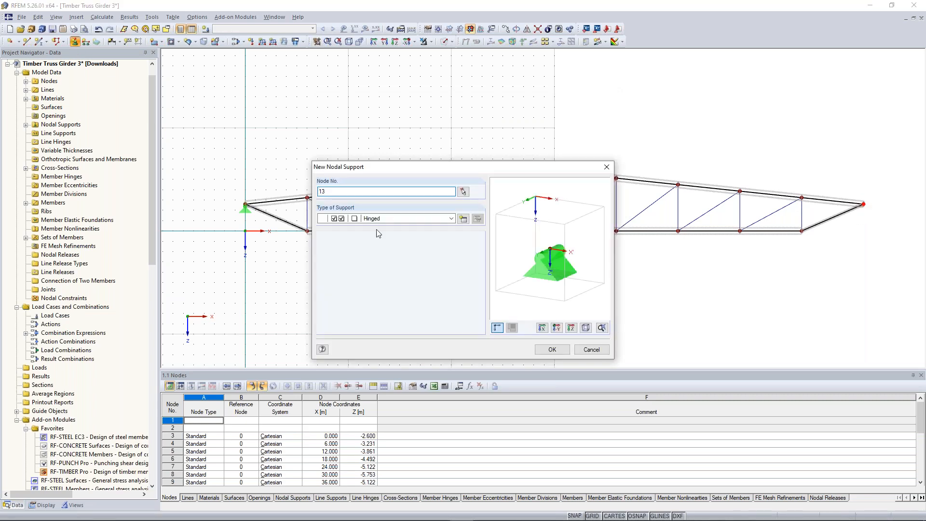
pyautogui.click(451, 219)
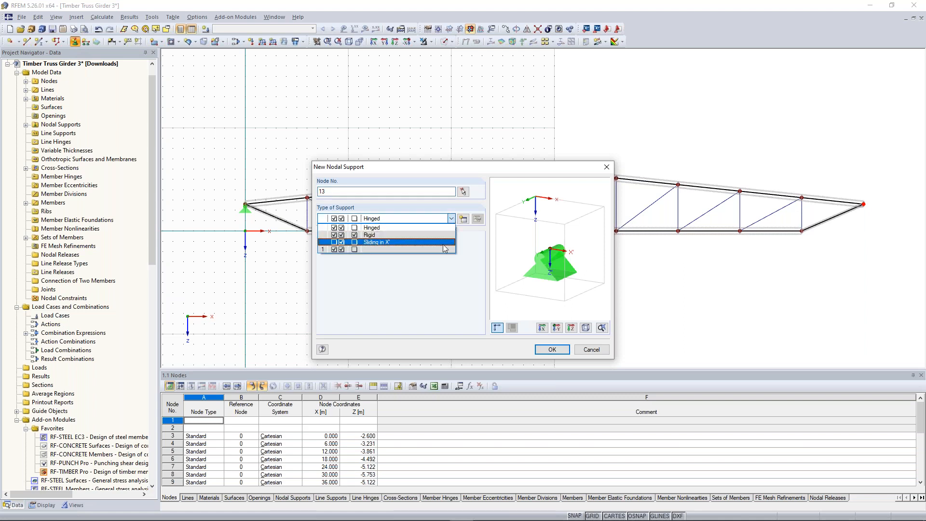
pyautogui.click(442, 242)
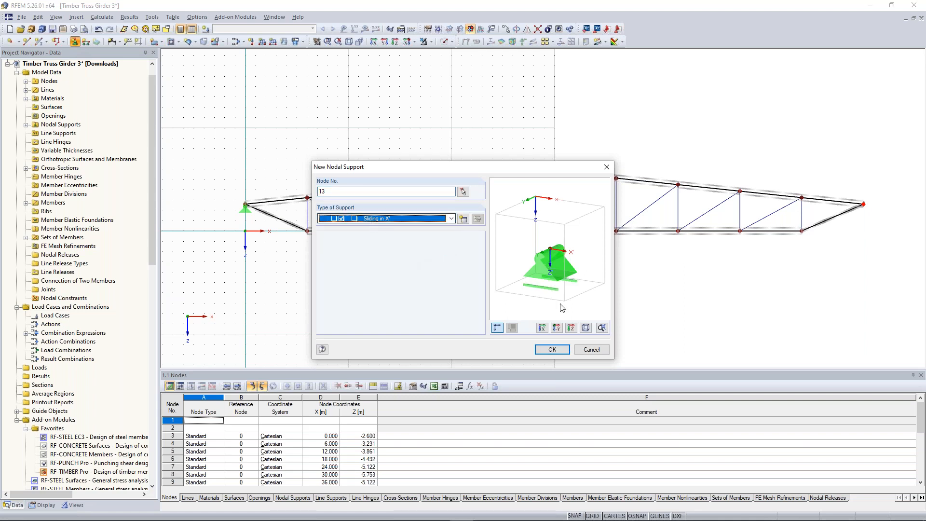
pyautogui.click(547, 351)
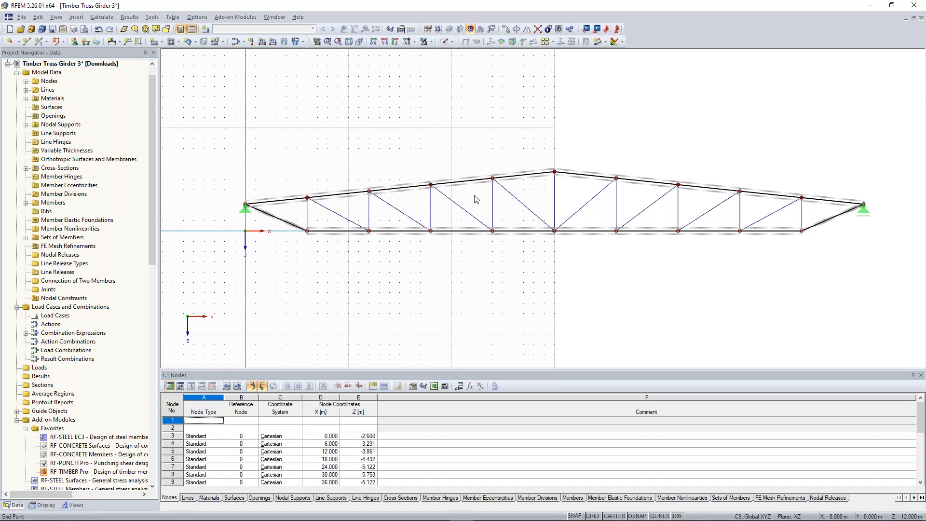
# Step: Size the work plane's number of grid points dynamically according to the size of the model
pyautogui.scroll(-2, 477, 200)
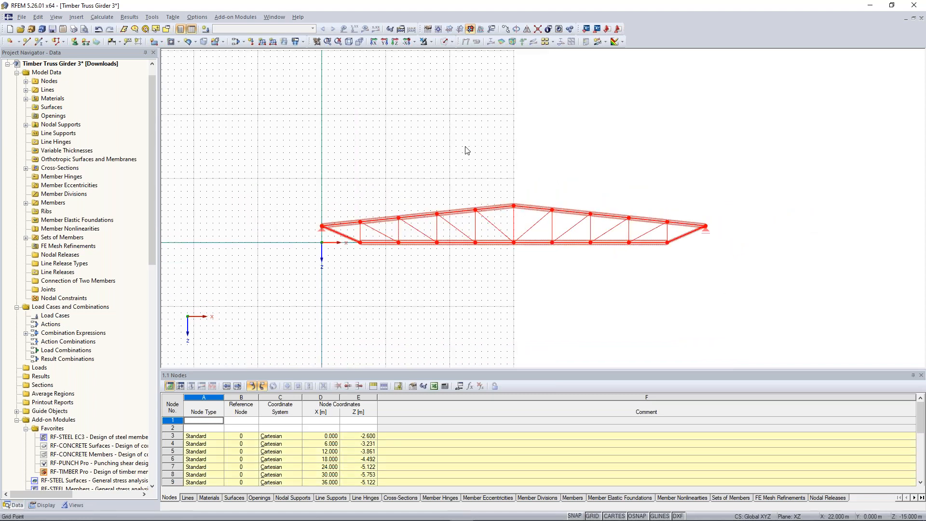
pyautogui.click(465, 148)
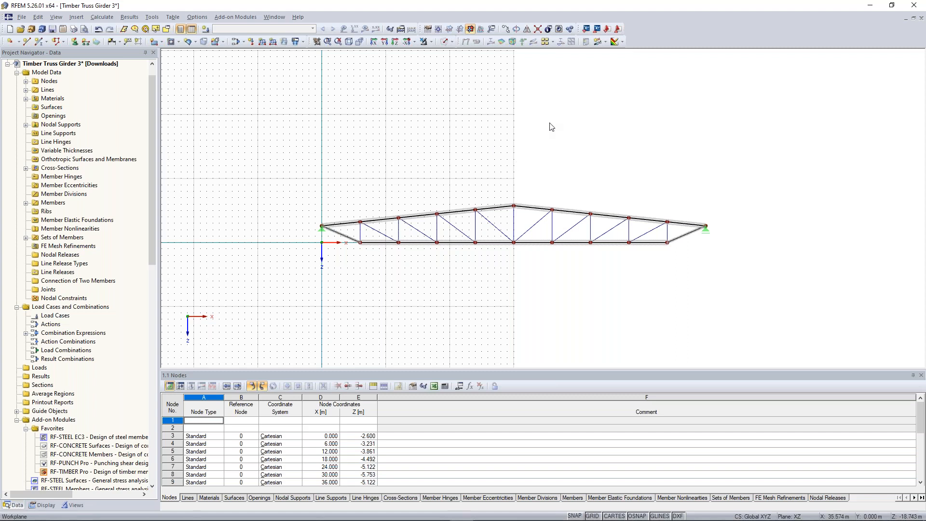
pyautogui.rightClick(554, 98)
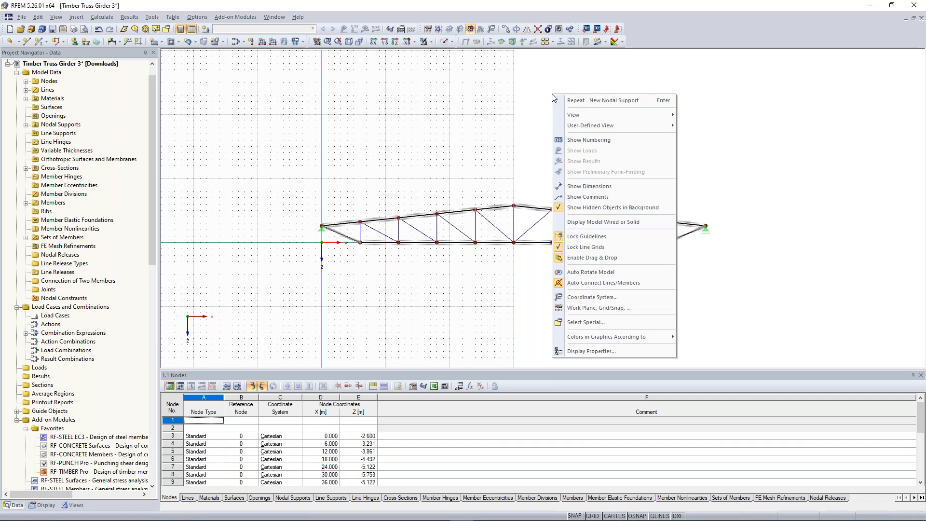
pyautogui.click(629, 309)
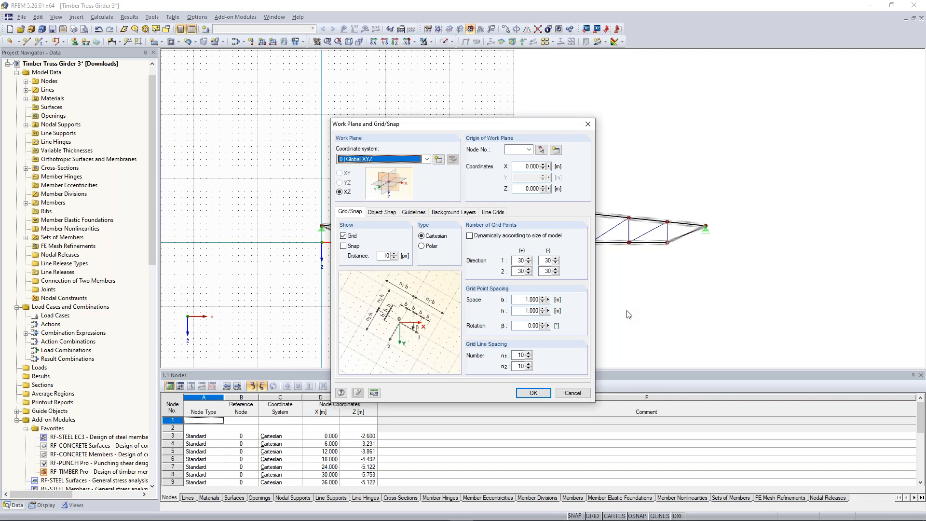
pyautogui.click(469, 236)
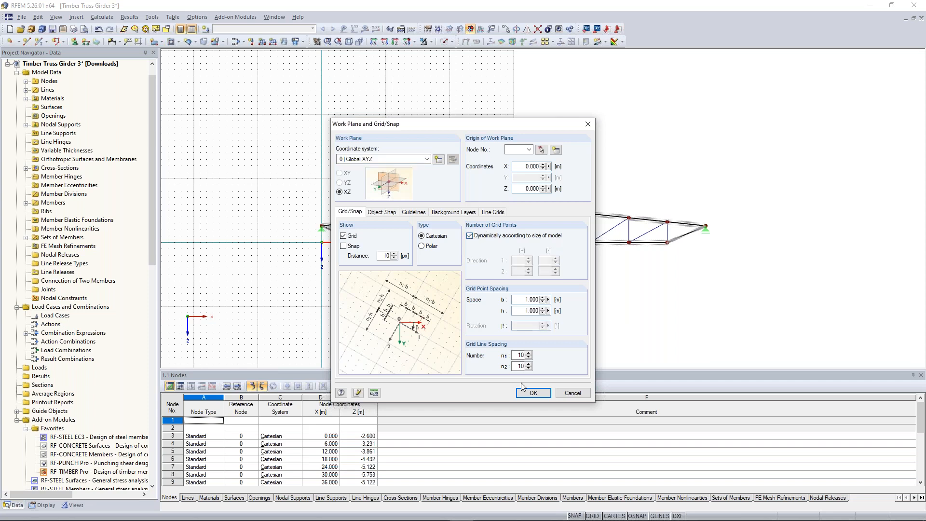
pyautogui.click(533, 393)
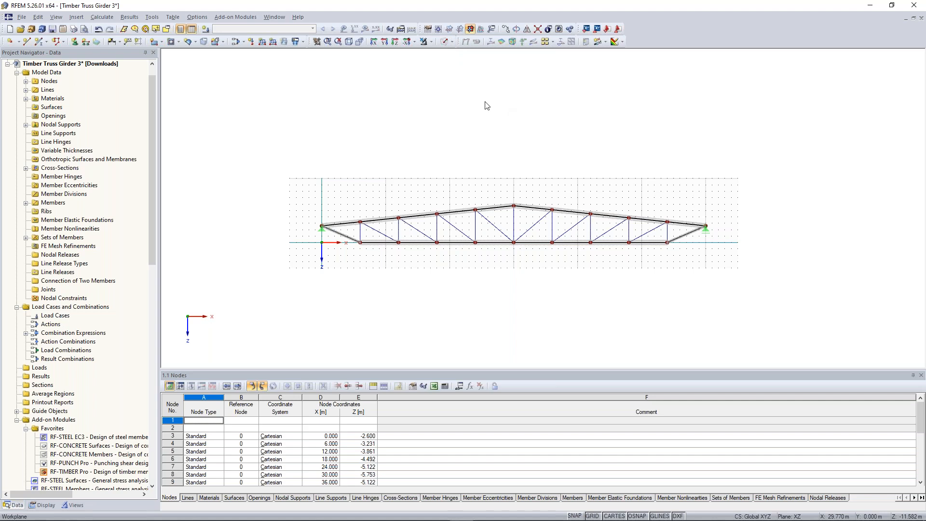
# Step: Switch the truss girder from wireframe to solid display and look over the available member model generators
pyautogui.click(445, 43)
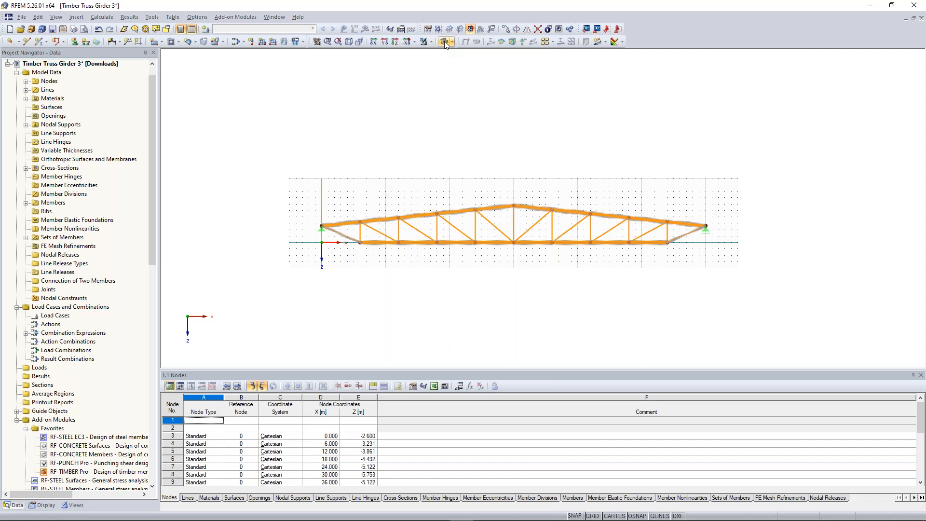
pyautogui.click(153, 17)
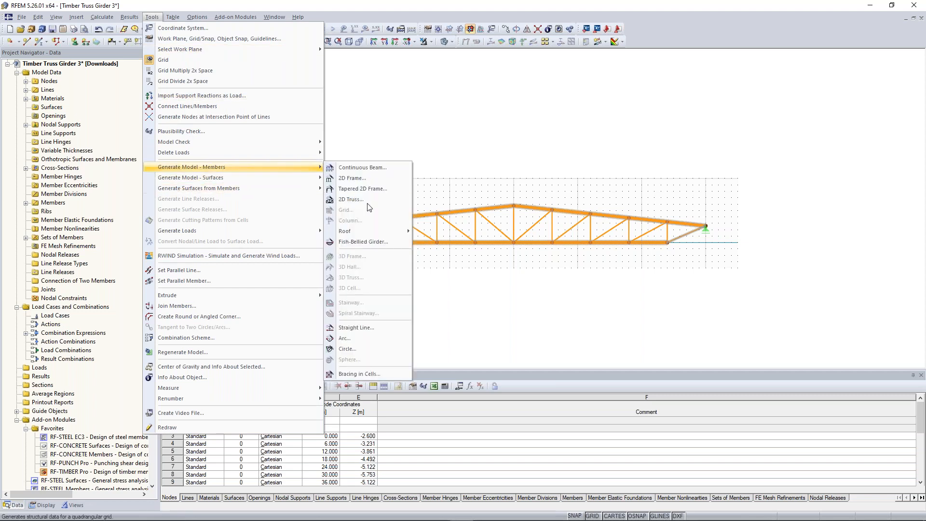
pyautogui.click(493, 134)
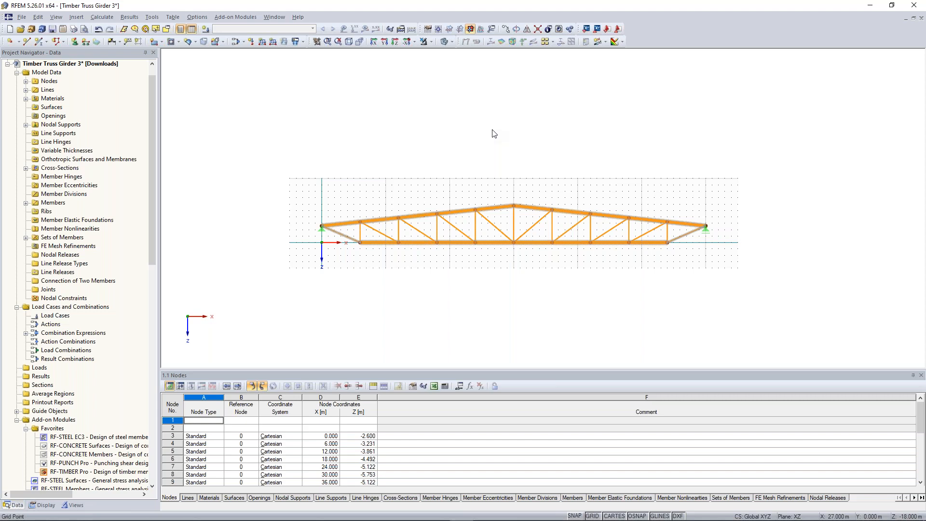
# Step: Create load case LC1 with the description "Self-weight + Roof load" in the Permanent action category
pyautogui.click(205, 30)
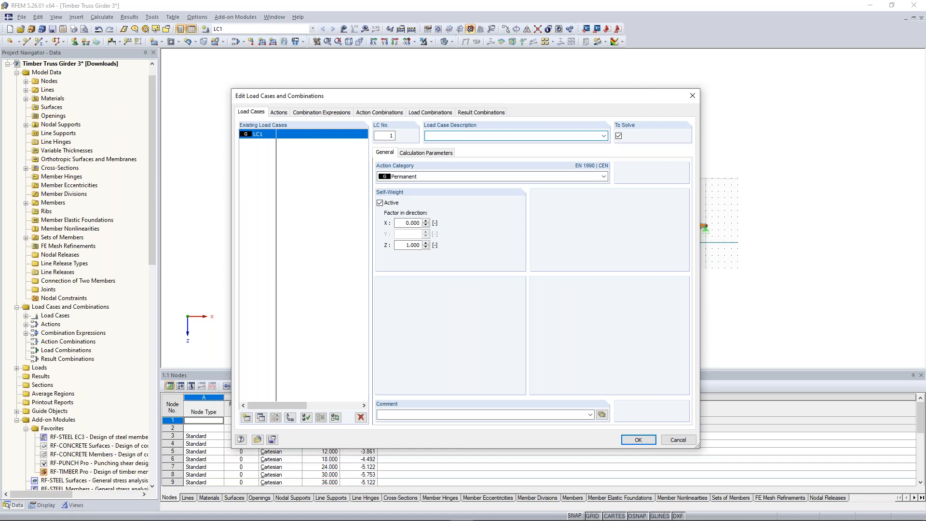
pyautogui.write('Self-weight')
pyautogui.write('+ Roof load')
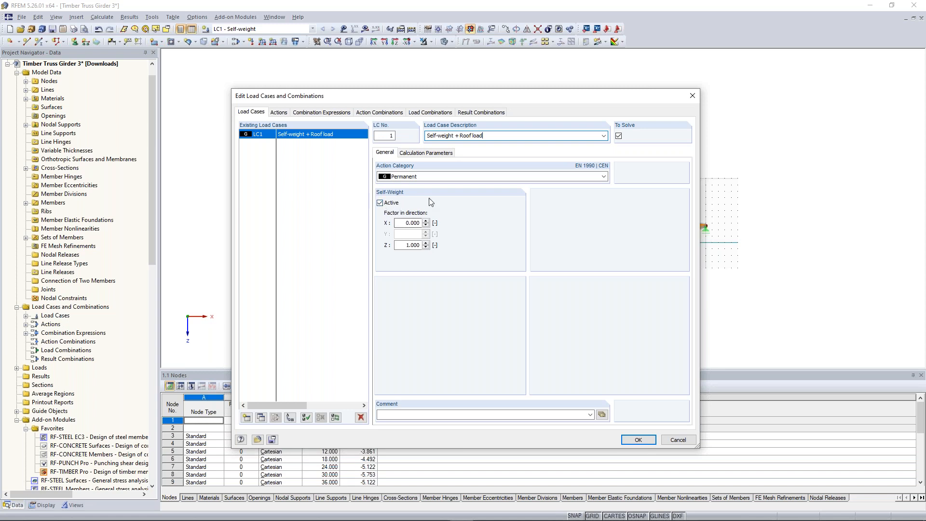
# Step: Add load case LC2 described as "Snow left" with the action category Snow (H ≤ 1000 m a.s.l.)
pyautogui.click(247, 417)
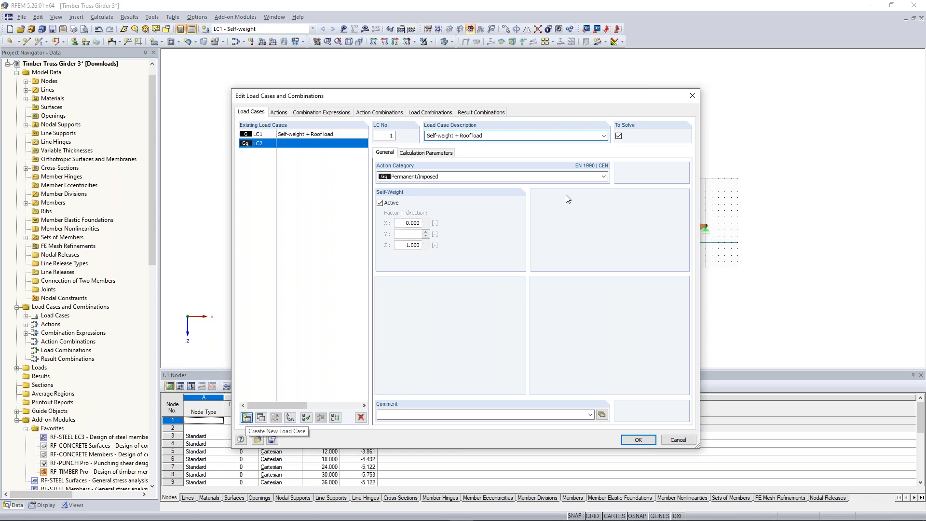
pyautogui.click(604, 136)
pyautogui.click(603, 136)
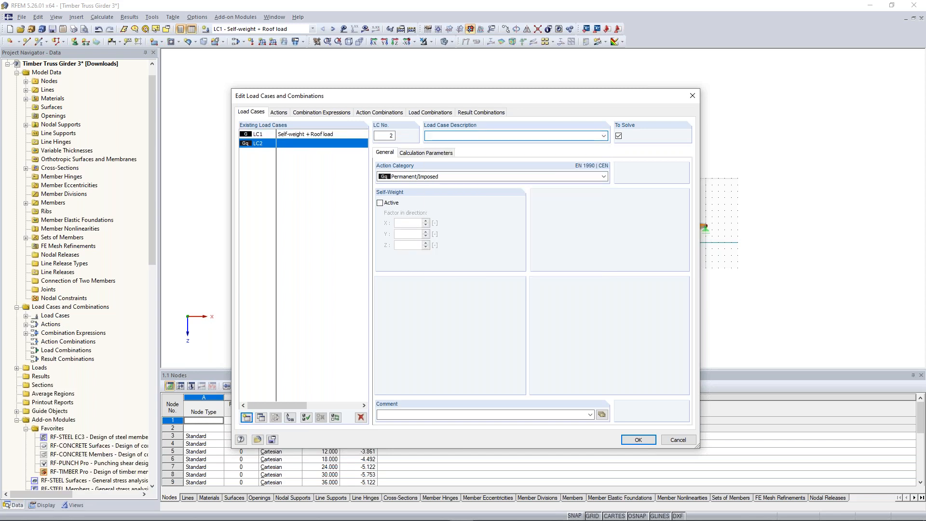
pyautogui.write('Snow left')
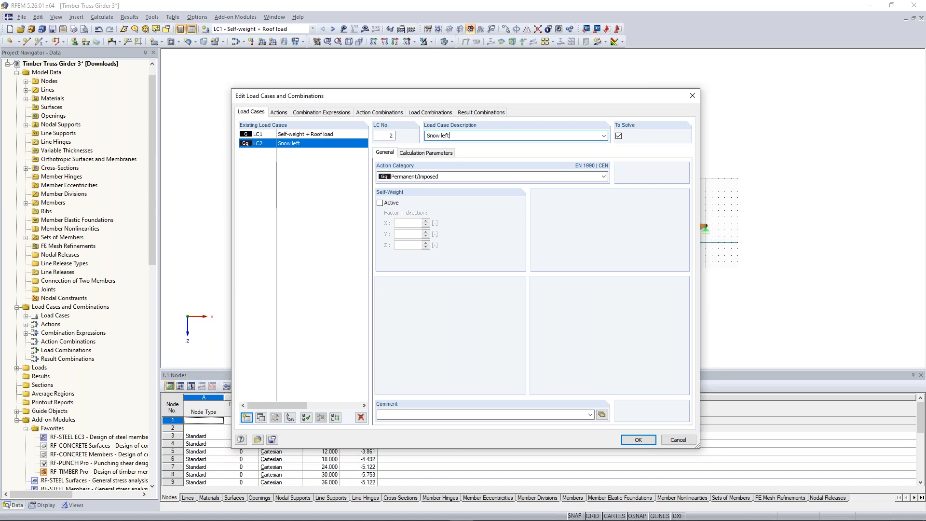
pyautogui.click(604, 177)
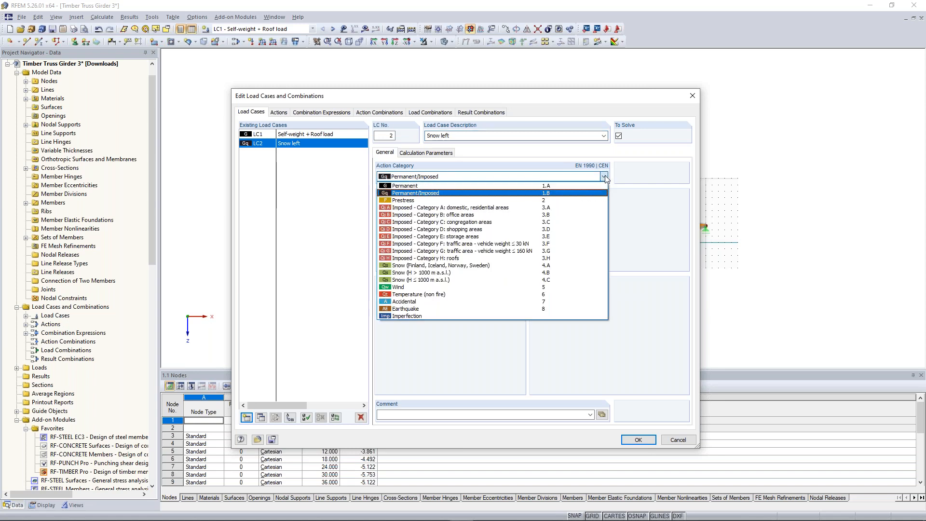
pyautogui.click(487, 281)
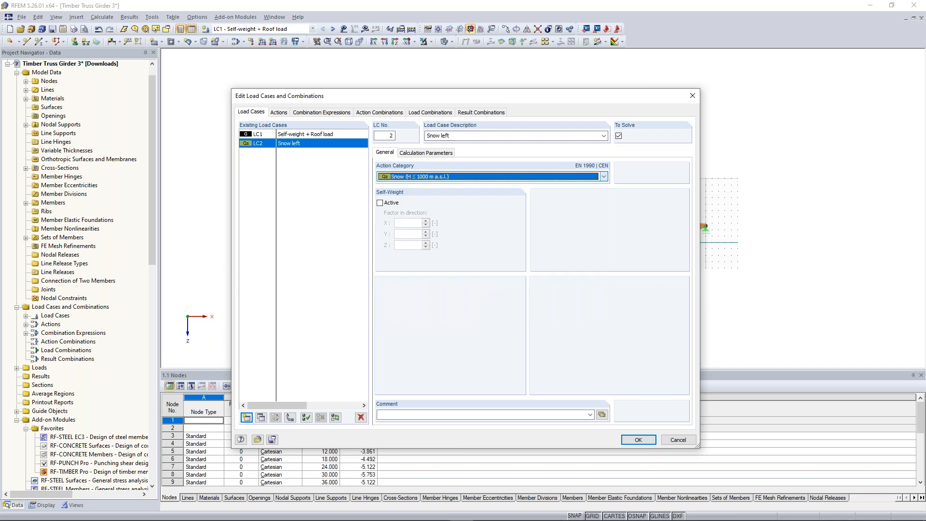
# Step: Copy the "Snow left" load case as LC3 and change its description to "Snow right"
pyautogui.click(260, 418)
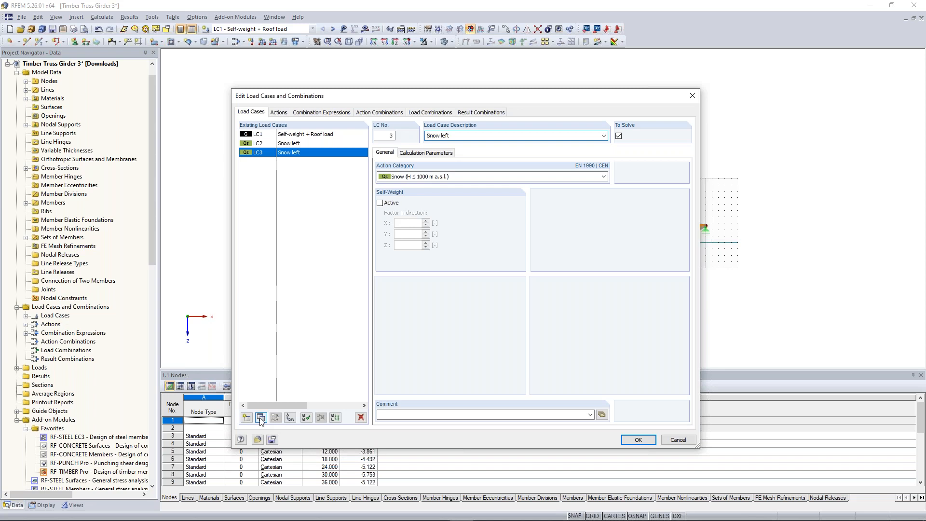
pyautogui.doubleClick(445, 136)
pyautogui.write('right')
# Step: Add load case LC4 in the Wind action category with the description "Wind Suction"
pyautogui.click(247, 418)
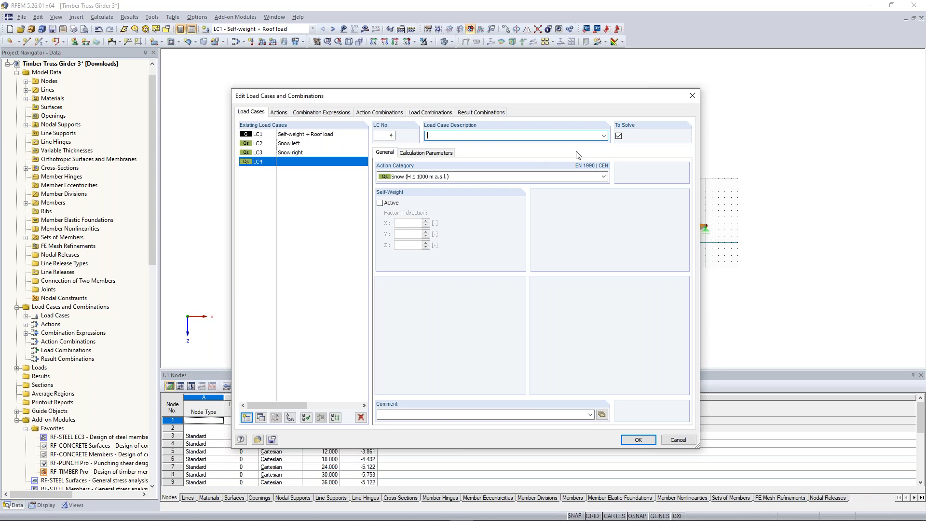
pyautogui.click(604, 135)
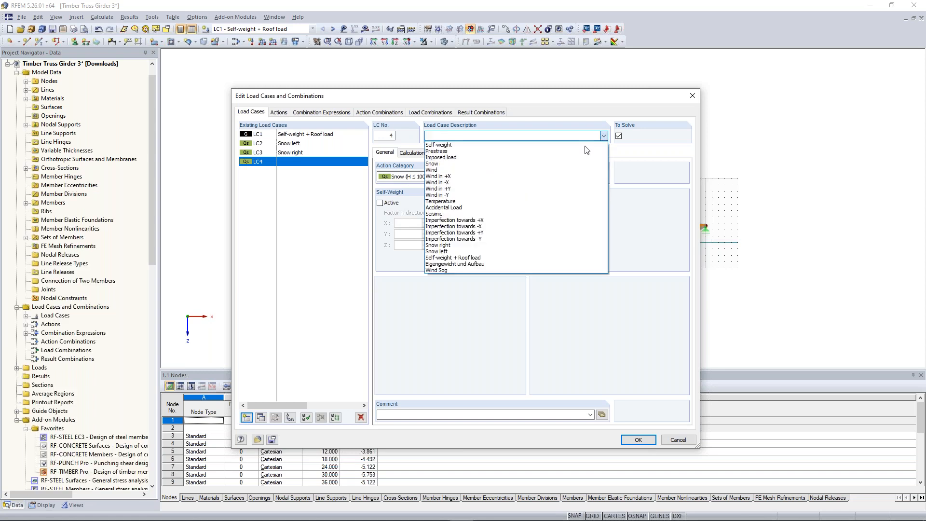
pyautogui.click(473, 170)
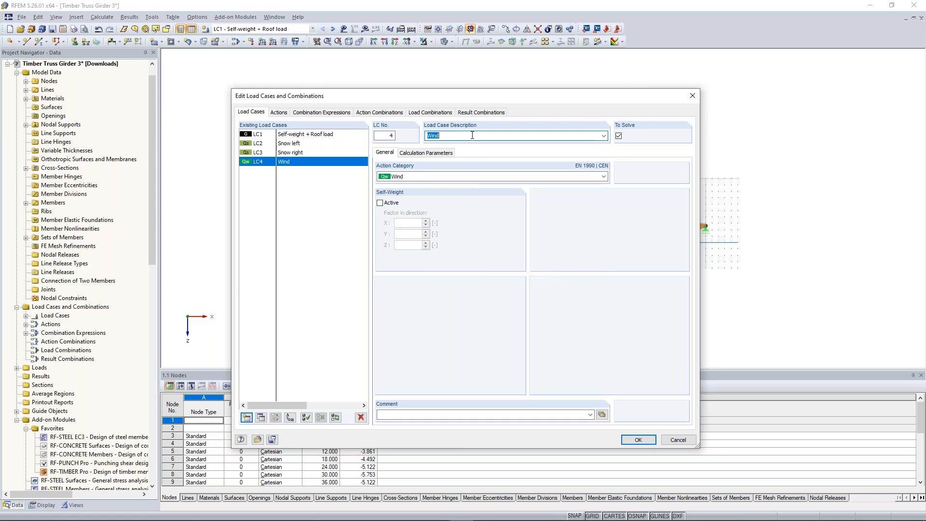
pyautogui.click(473, 136)
pyautogui.write('Suction')
# Step: Review the Permanent, Snow and Wind actions and set the Snow action's load cases to act simultaneously
pyautogui.click(278, 113)
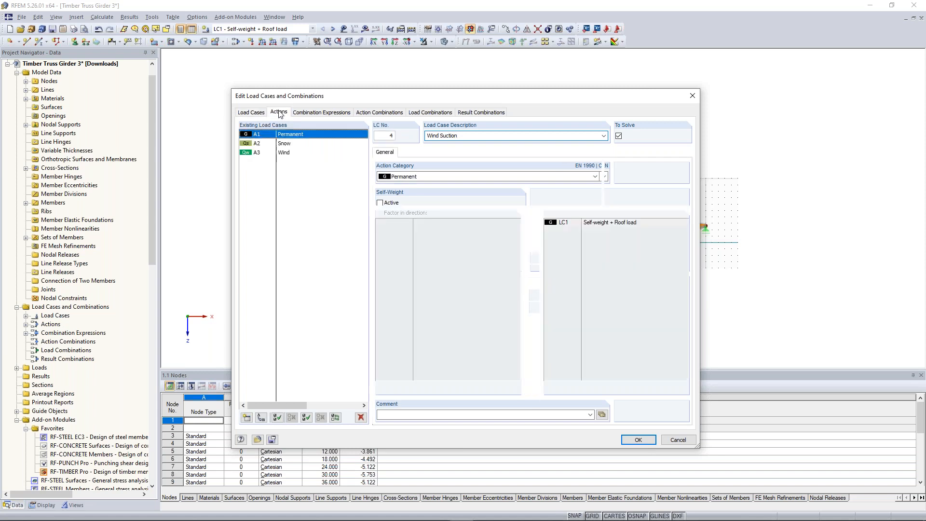
pyautogui.click(292, 143)
pyautogui.click(292, 153)
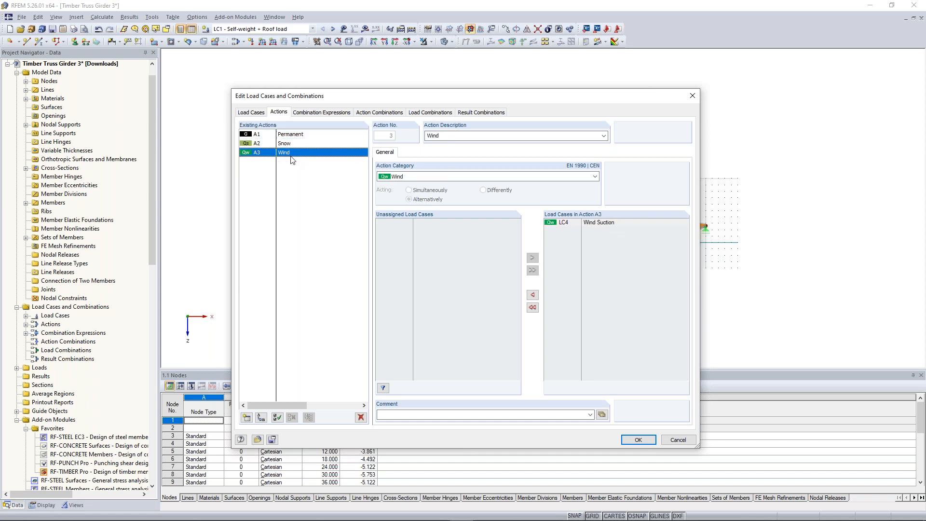
pyautogui.click(294, 136)
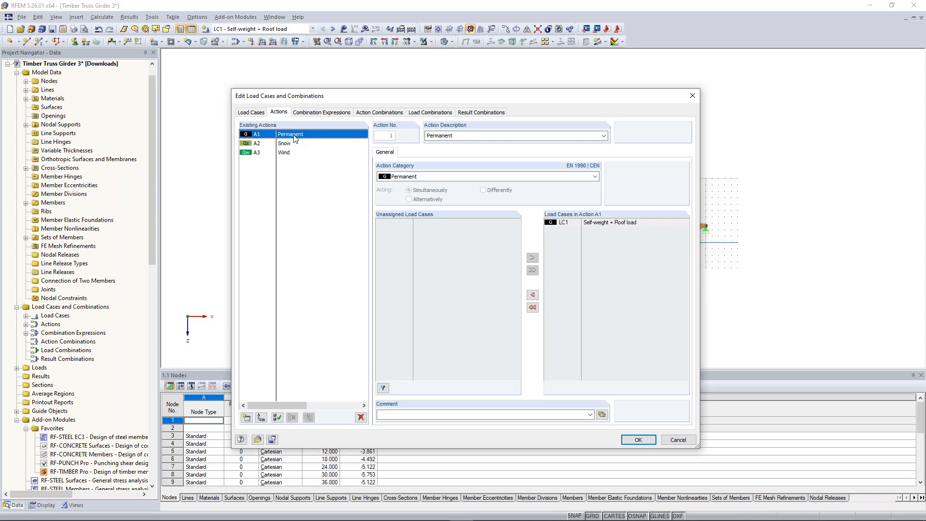
pyautogui.click(295, 145)
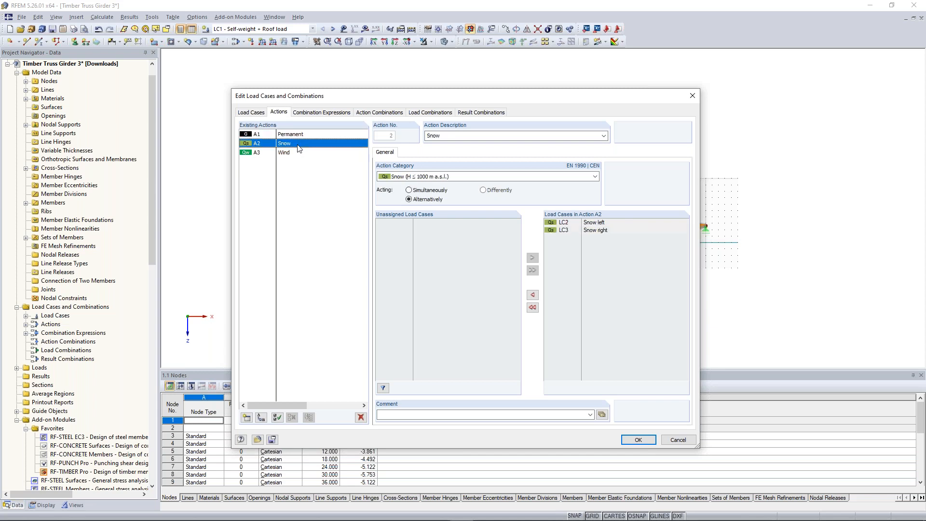
pyautogui.click(294, 153)
pyautogui.click(284, 144)
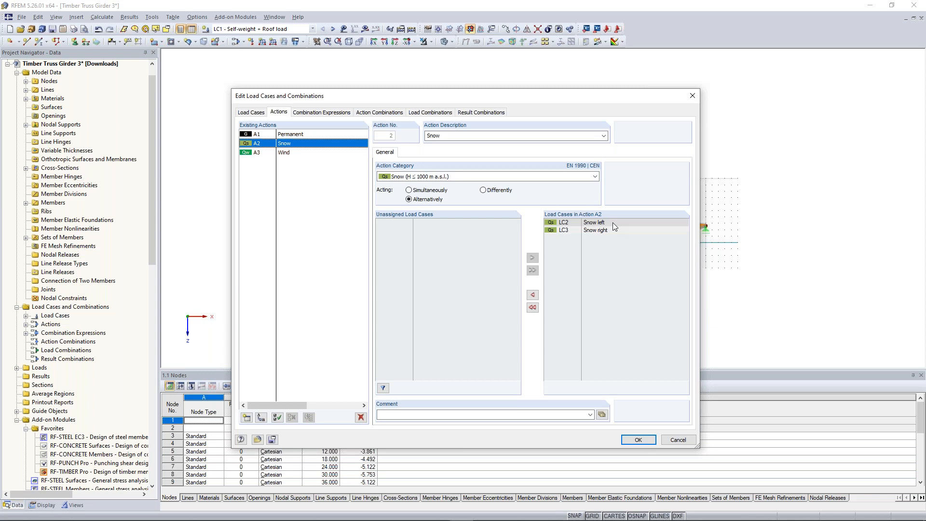
pyautogui.click(428, 192)
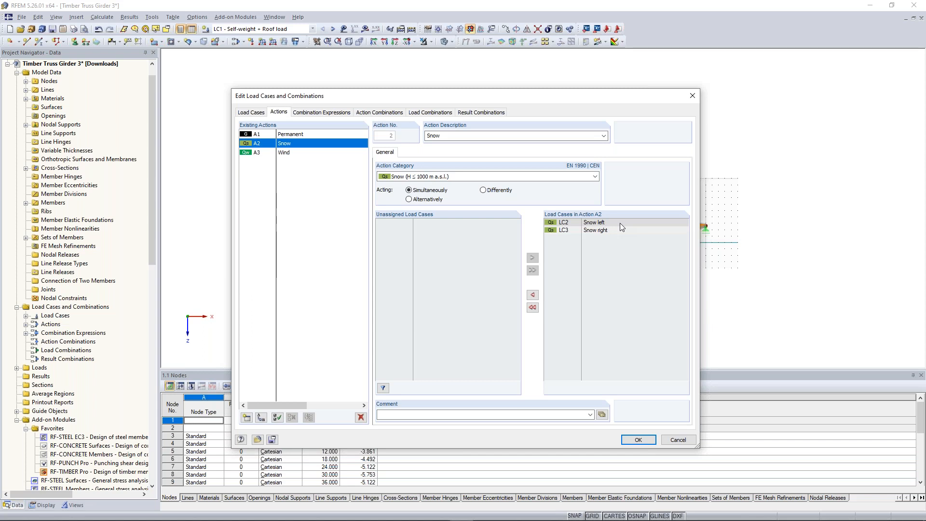
# Step: Delete the SLS combination expressions CE2 to CE4, keeping only the ULS expression CE1
pyautogui.click(322, 112)
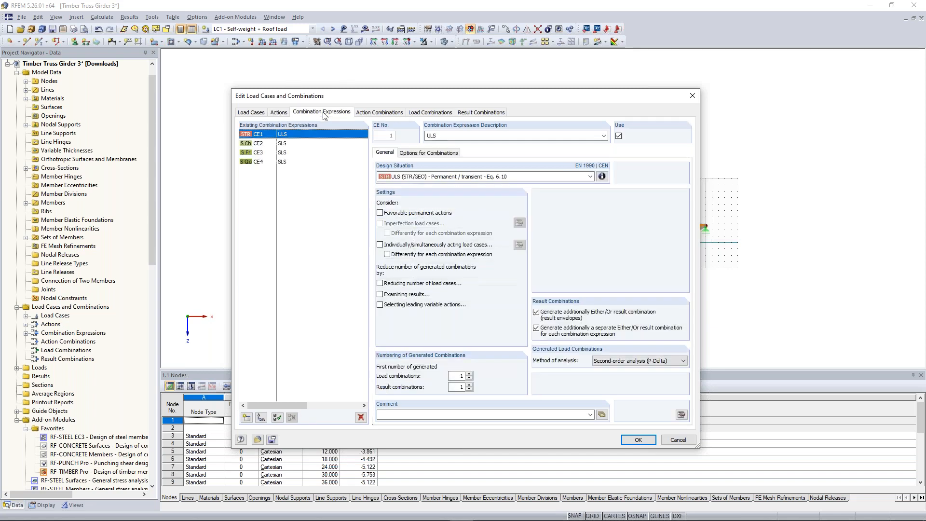
pyautogui.click(279, 143)
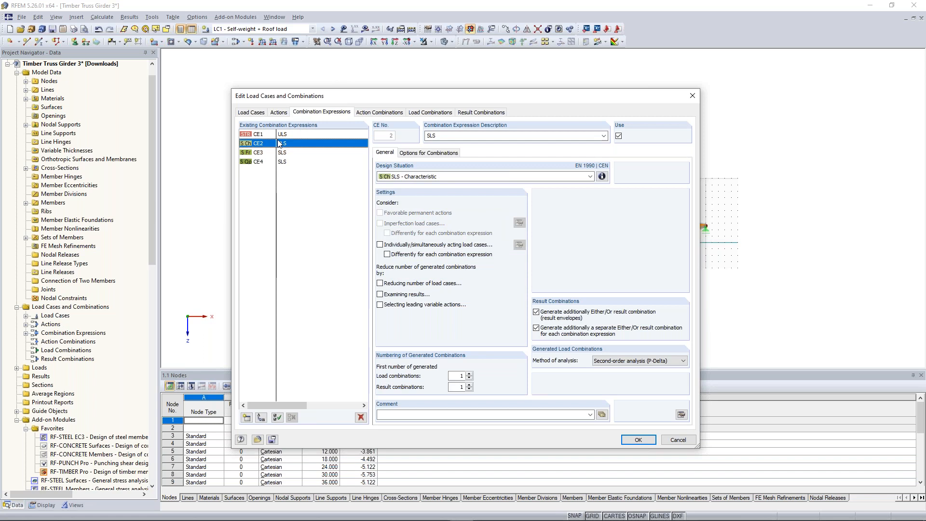
pyautogui.keyDown('shift'); pyautogui.click(284, 162); pyautogui.keyUp('shift')
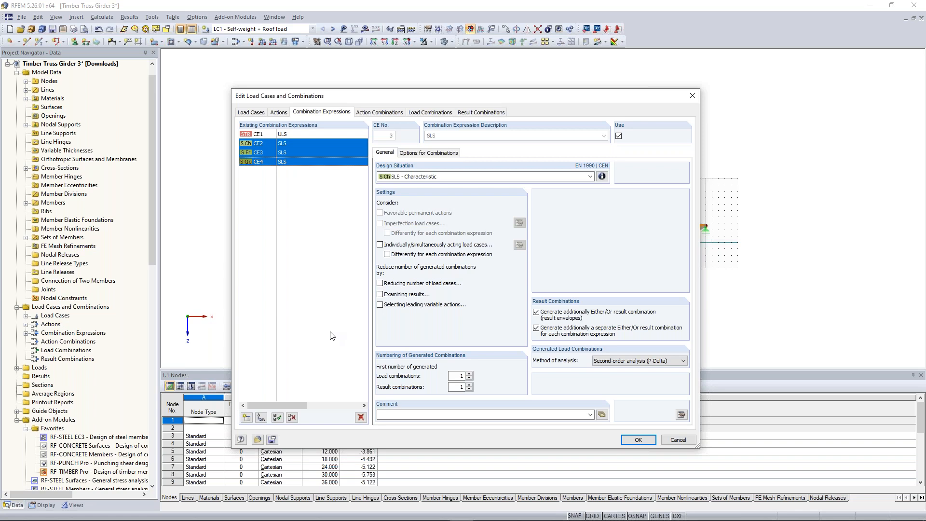
pyautogui.click(361, 418)
pyautogui.click(442, 289)
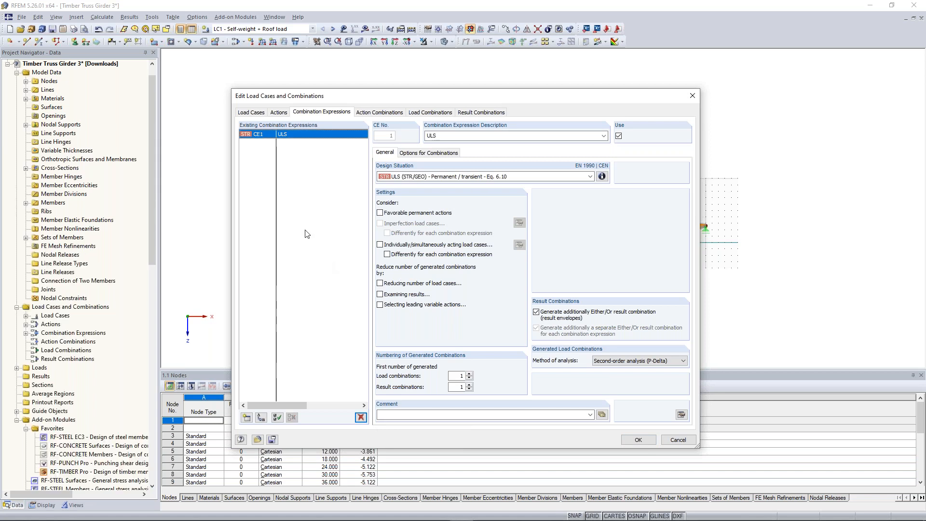
# Step: Examine the combination formula and factor definitions of the ULS (STR/GEO) Permanent / transient Eq. 6.10 design situation
pyautogui.click(602, 177)
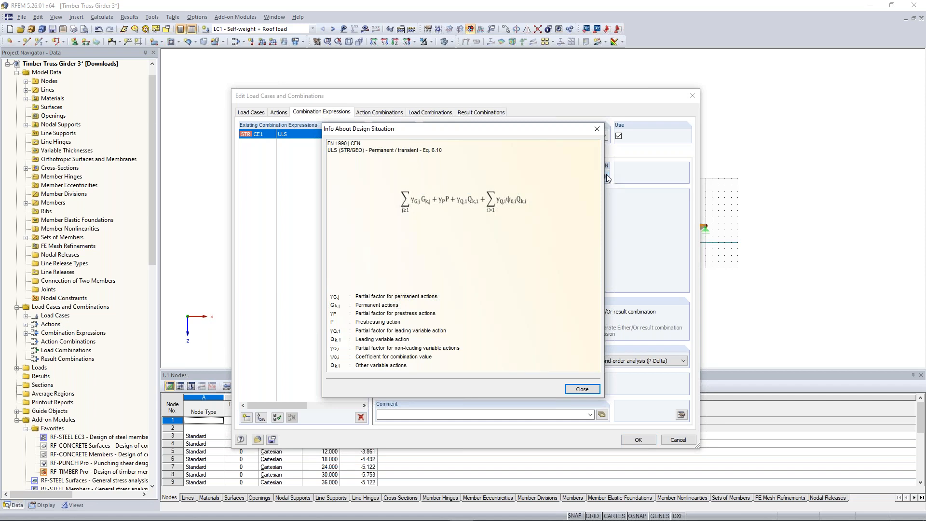
pyautogui.moveTo(485, 128); pyautogui.dragTo(534, 123)
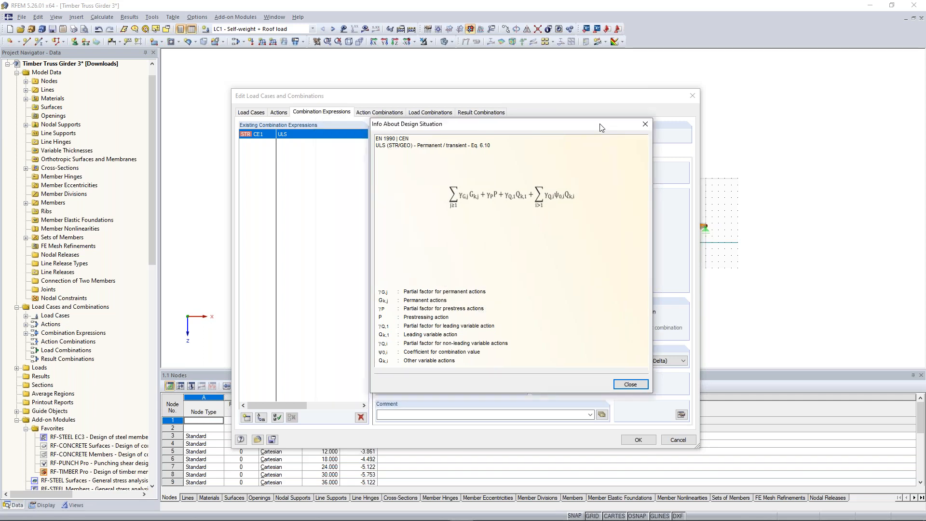
pyautogui.moveTo(601, 125); pyautogui.dragTo(747, 112)
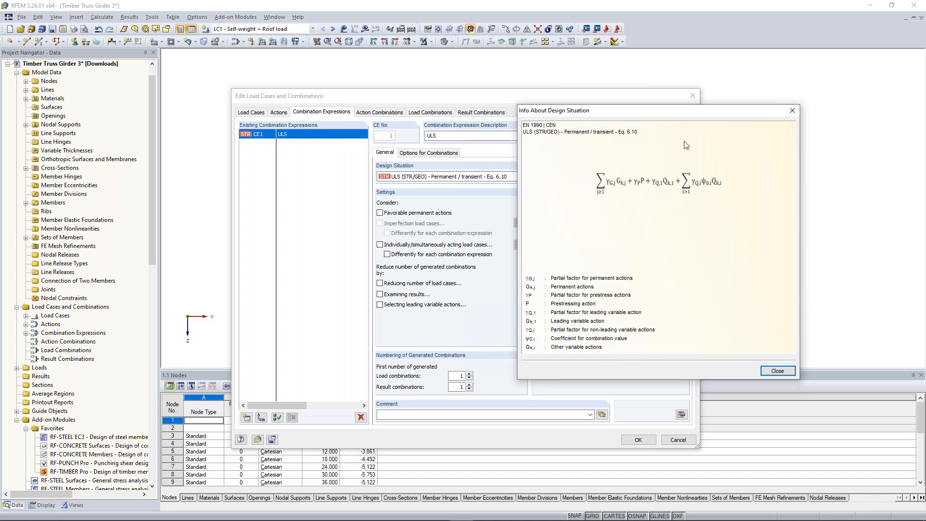
pyautogui.moveTo(680, 113); pyautogui.dragTo(652, 62)
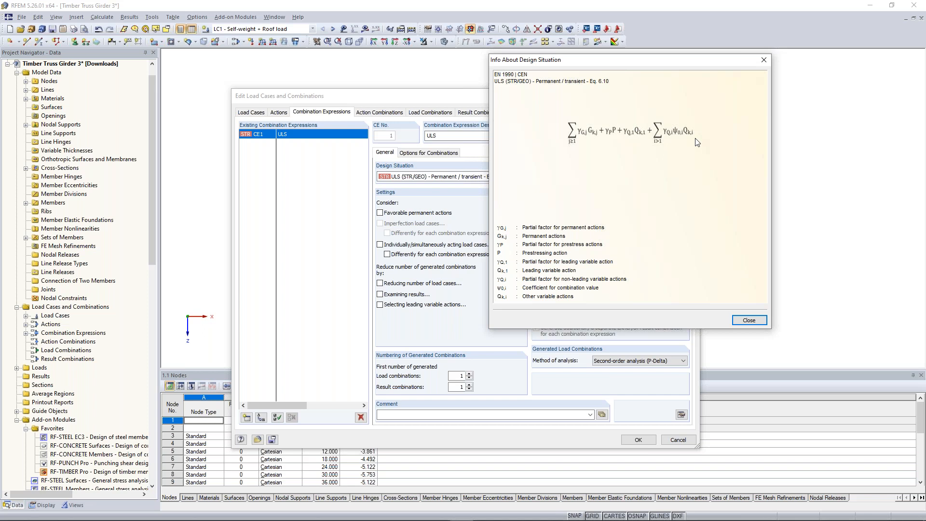
# Step: Review action combination AC3, checking its description and the factors of the permanent, snow and wind actions
pyautogui.click(749, 320)
pyautogui.click(372, 114)
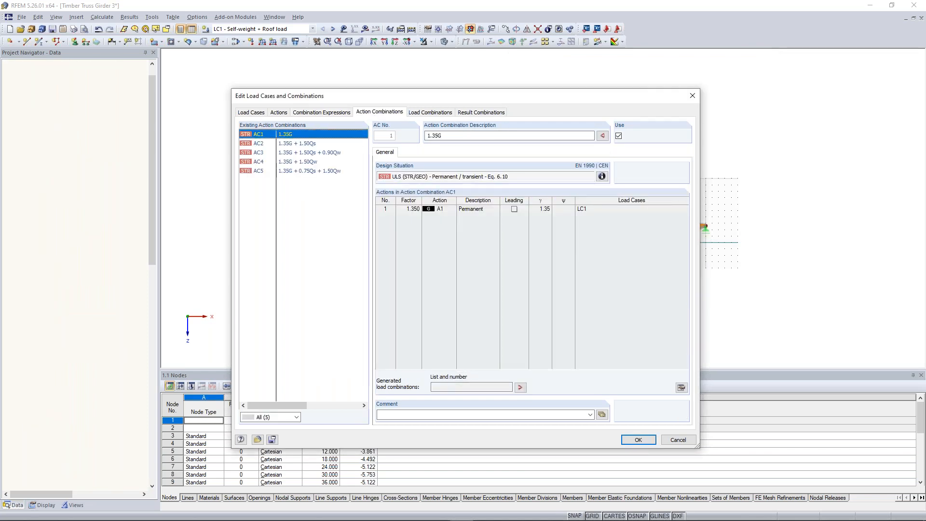
pyautogui.click(335, 153)
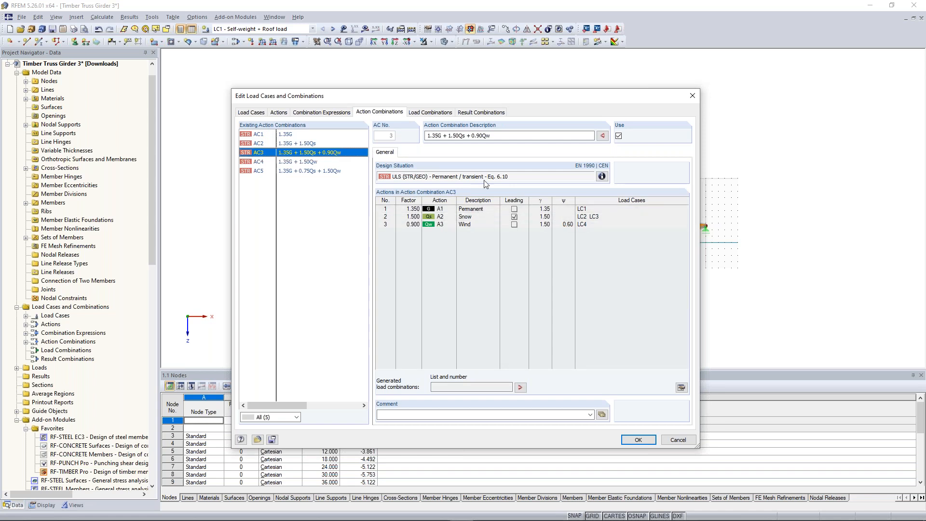
pyautogui.moveTo(427, 136); pyautogui.dragTo(507, 136)
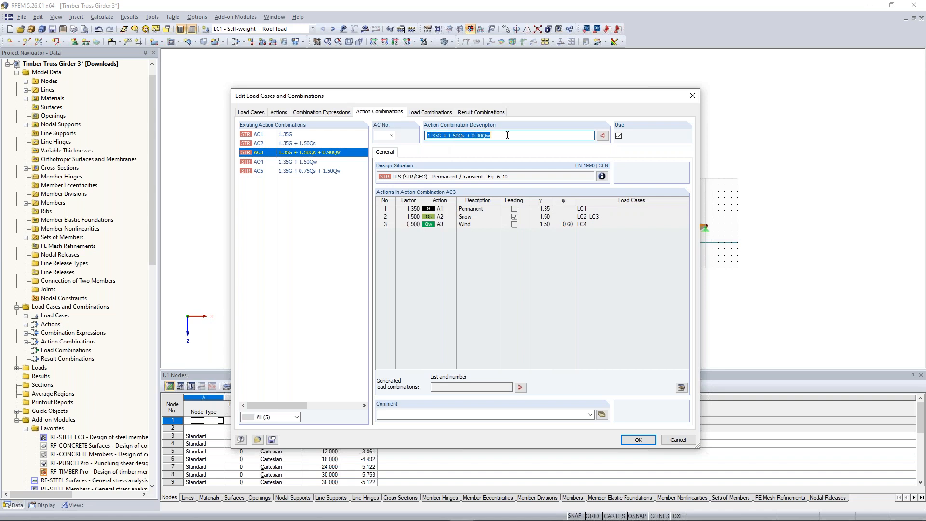
pyautogui.click(437, 136)
pyautogui.click(494, 136)
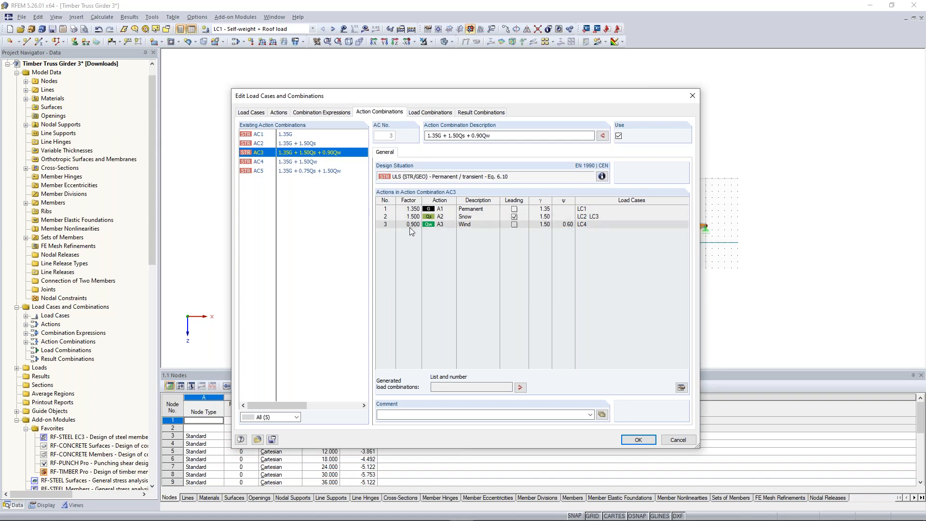
# Step: Examine load combination CO6 with its partial and combination factors and result combination RC1, and accept the load case and combination definitions
pyautogui.click(434, 113)
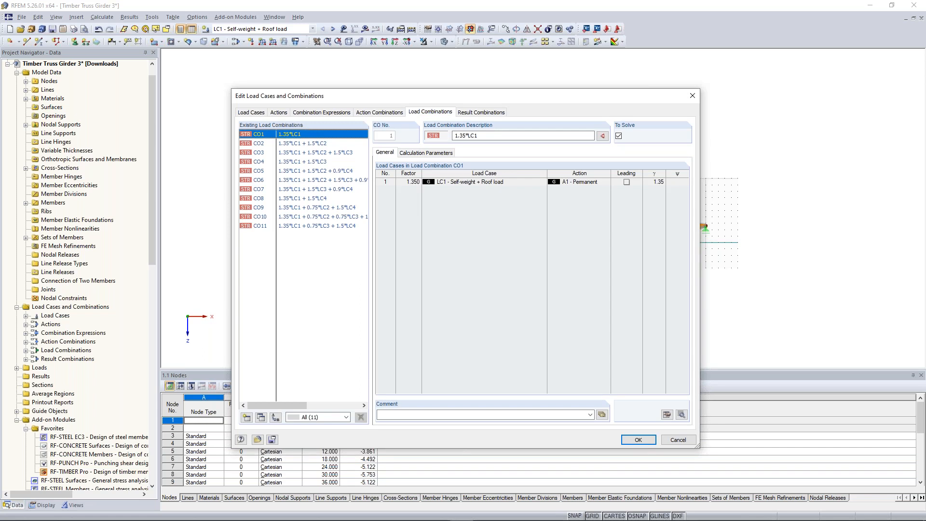
pyautogui.click(304, 180)
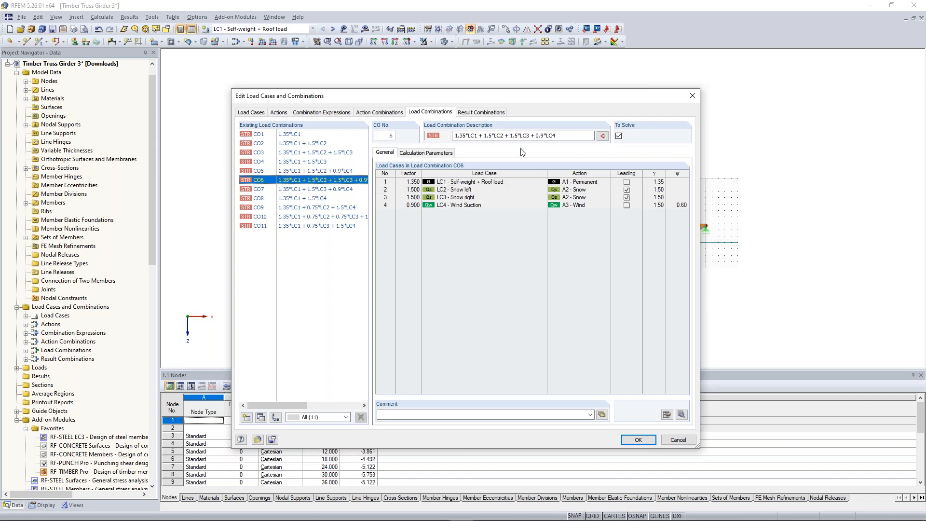
pyautogui.moveTo(478, 135); pyautogui.dragTo(444, 136)
pyautogui.click(562, 137)
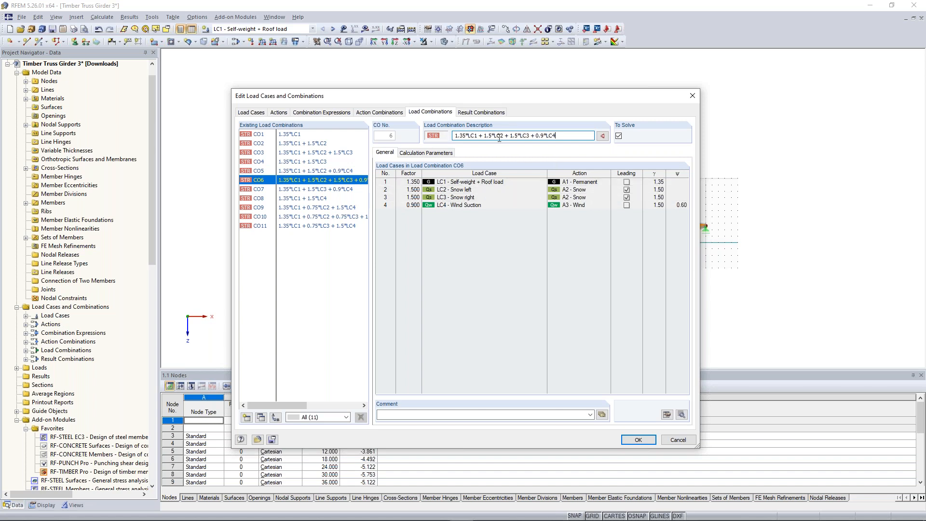
pyautogui.moveTo(484, 136); pyautogui.dragTo(530, 138)
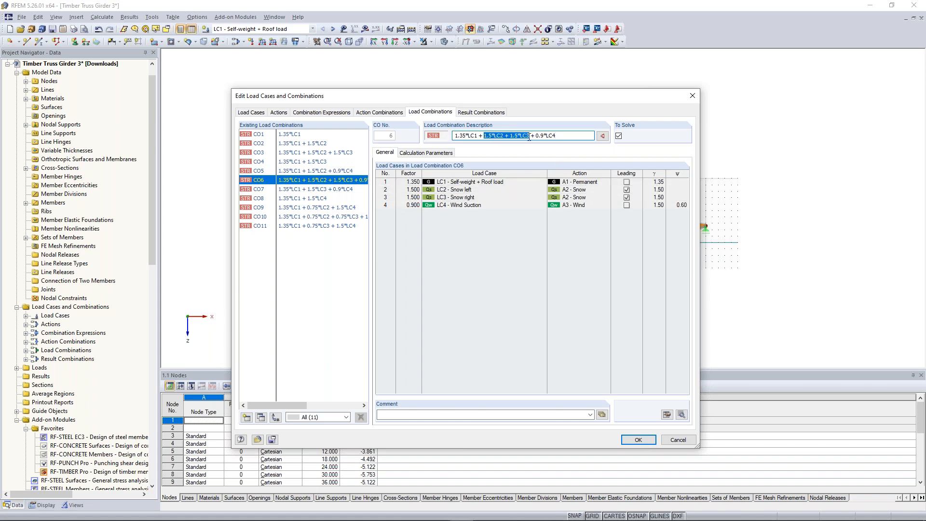
pyautogui.click(527, 204)
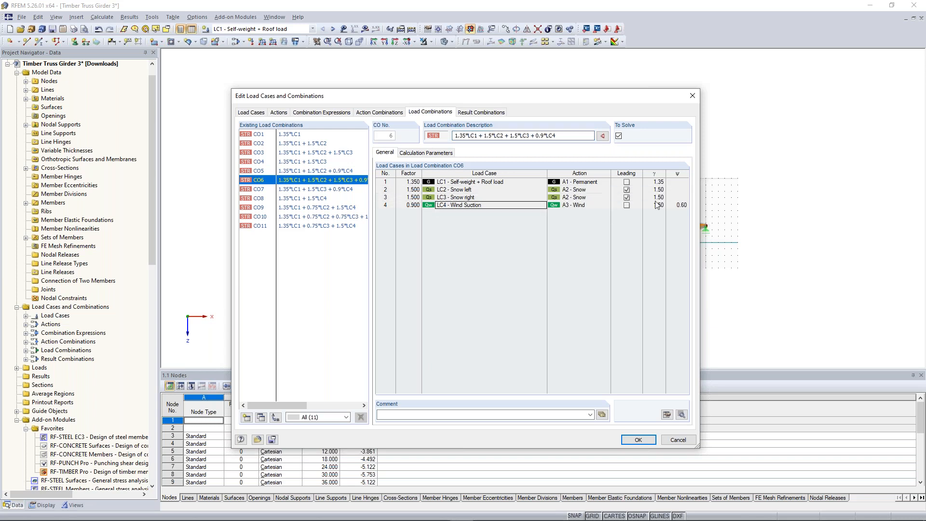
pyautogui.click(680, 205)
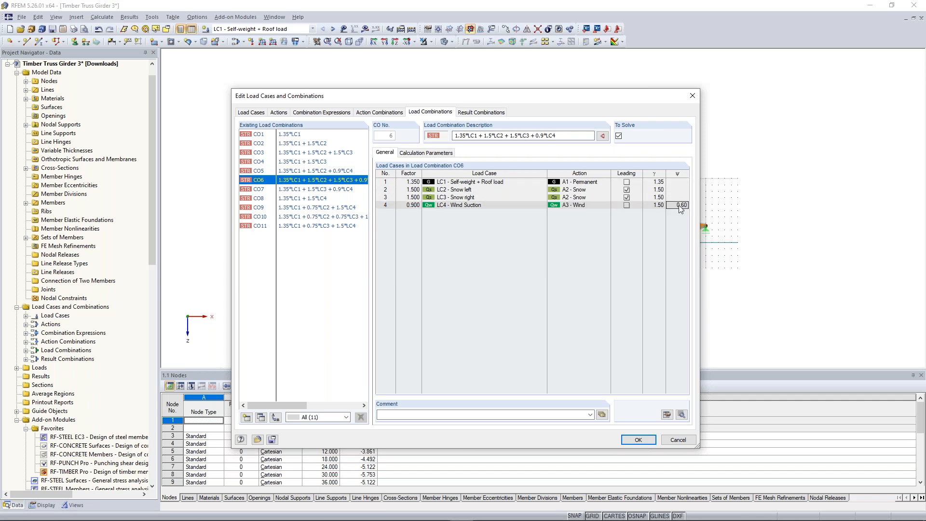
pyautogui.click(654, 205)
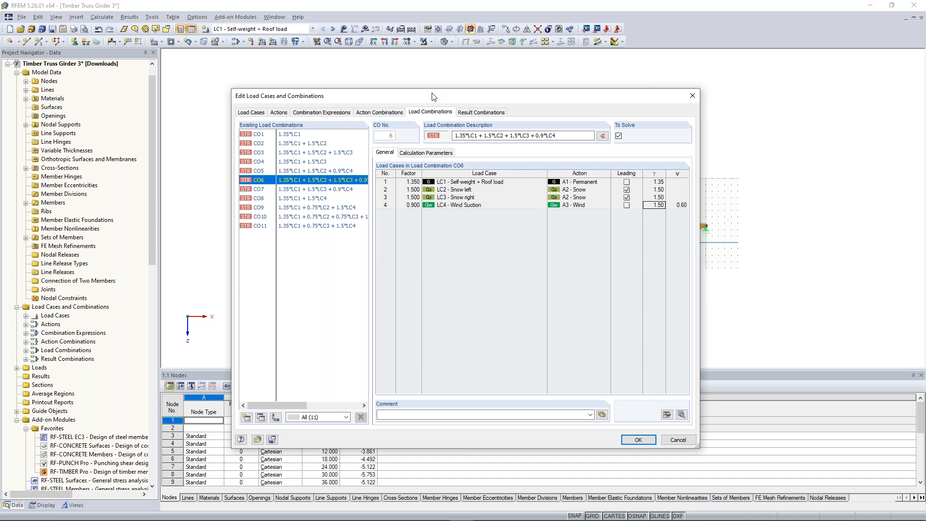
pyautogui.click(473, 113)
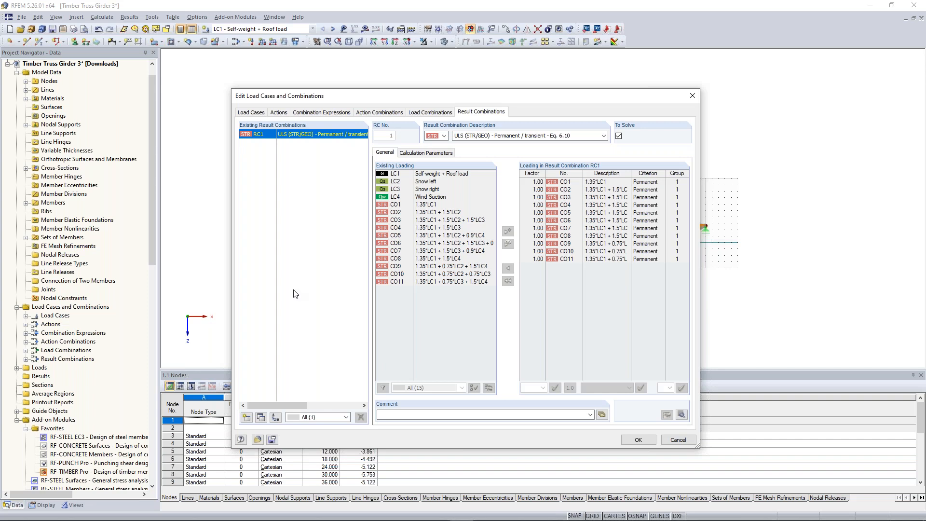
pyautogui.click(638, 443)
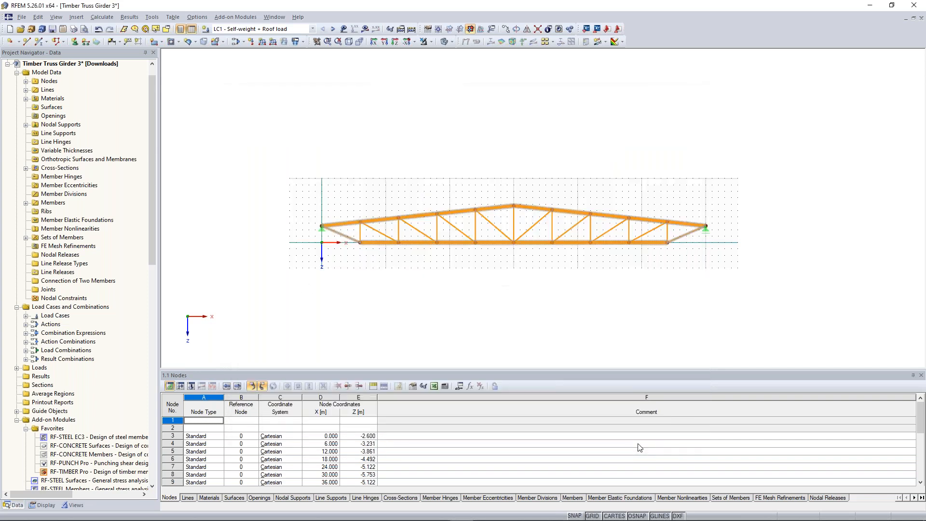
# Step: In load case LC1, define a new uniform force of 2.5 kN/m on sets of members in the global ZL direction
pyautogui.click(313, 29)
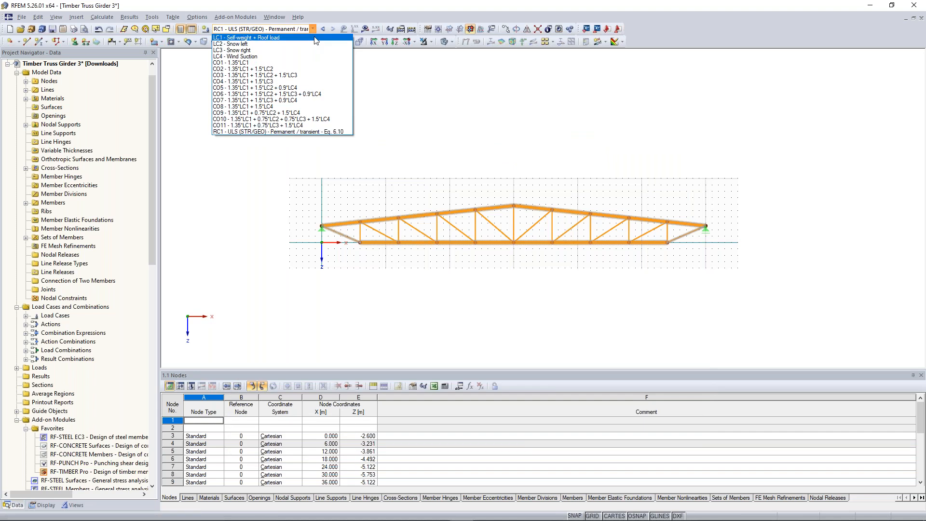
pyautogui.click(315, 37)
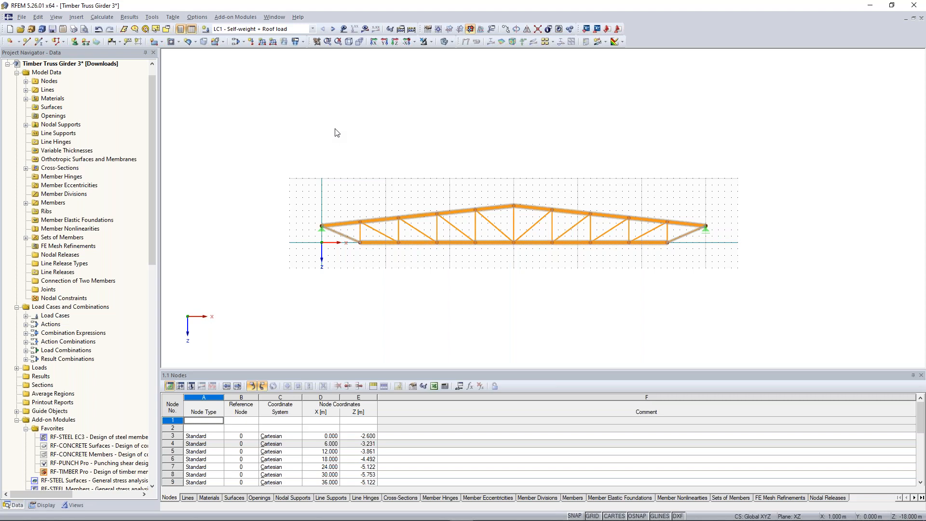
pyautogui.click(262, 42)
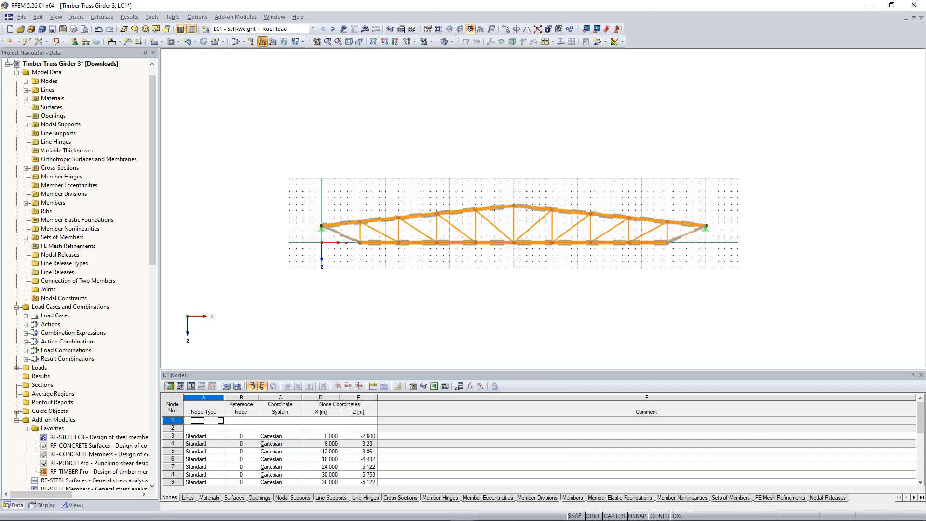
pyautogui.click(344, 152)
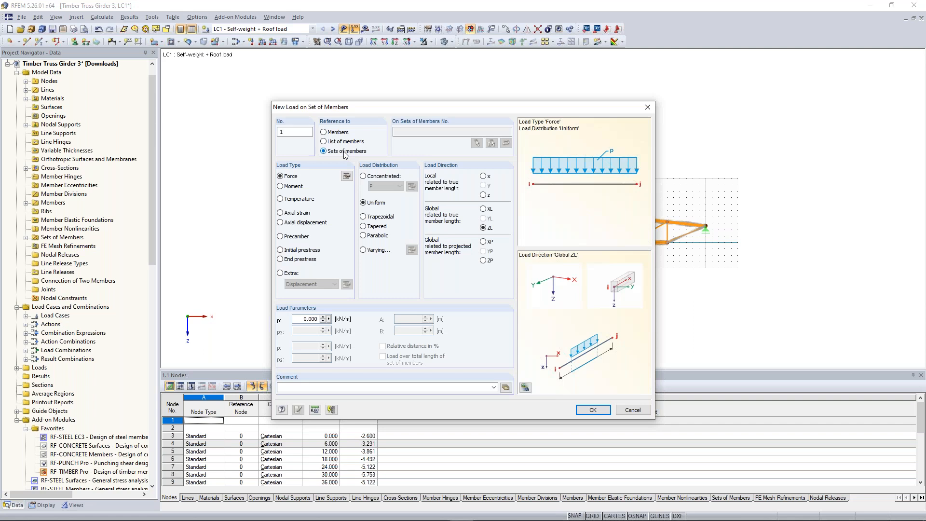
pyautogui.click(311, 319)
pyautogui.write('2,5')
pyautogui.click(488, 264)
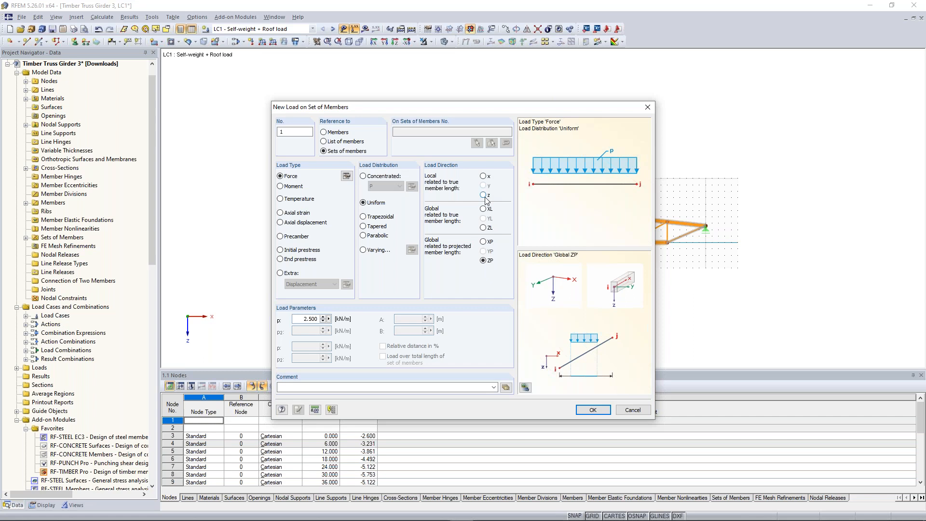
pyautogui.click(484, 227)
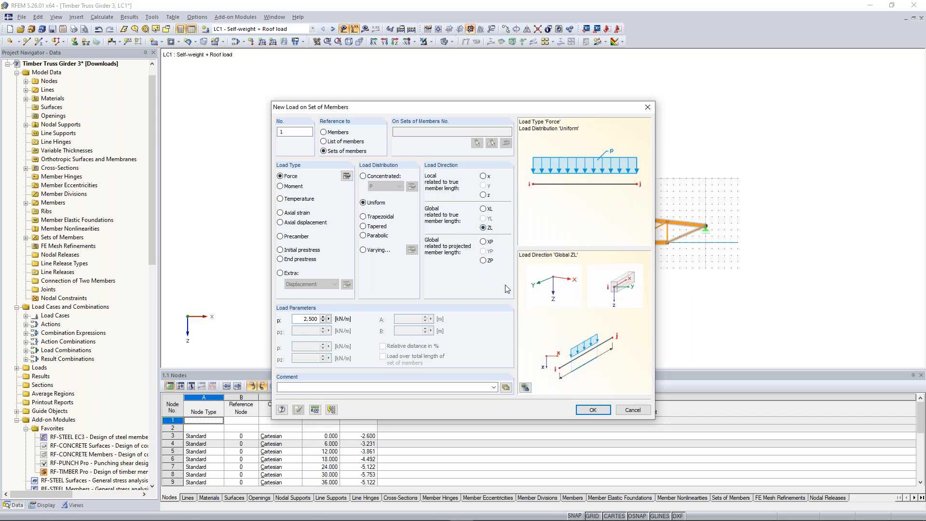
pyautogui.click(587, 410)
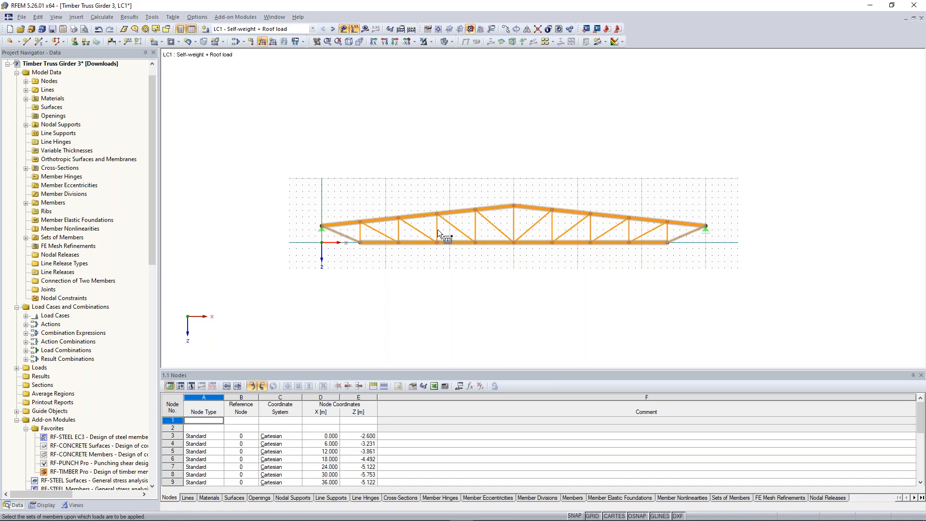
# Step: Apply the 2.5 kN/m load to the truss's top chord set of members and finish placing loads
pyautogui.scroll(2, 438, 222)
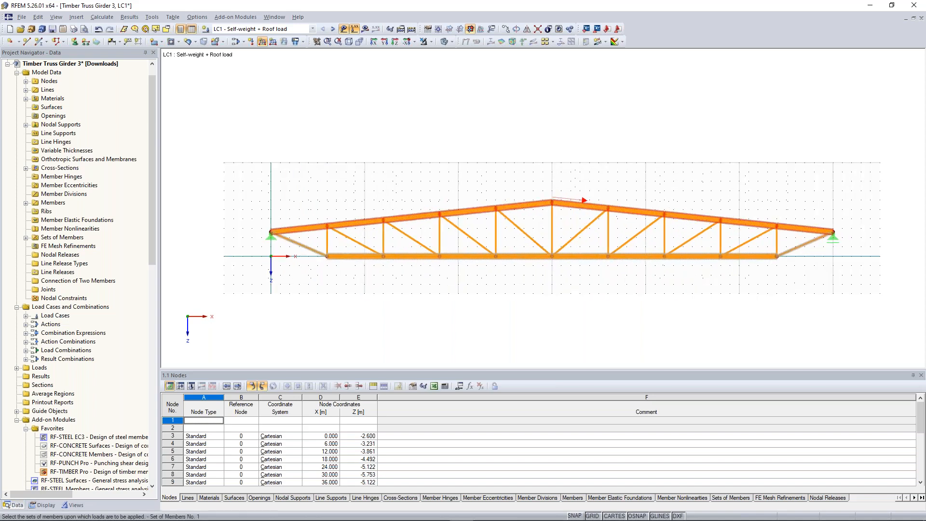
pyautogui.moveTo(463, 183); pyautogui.dragTo(438, 183, button='middle')
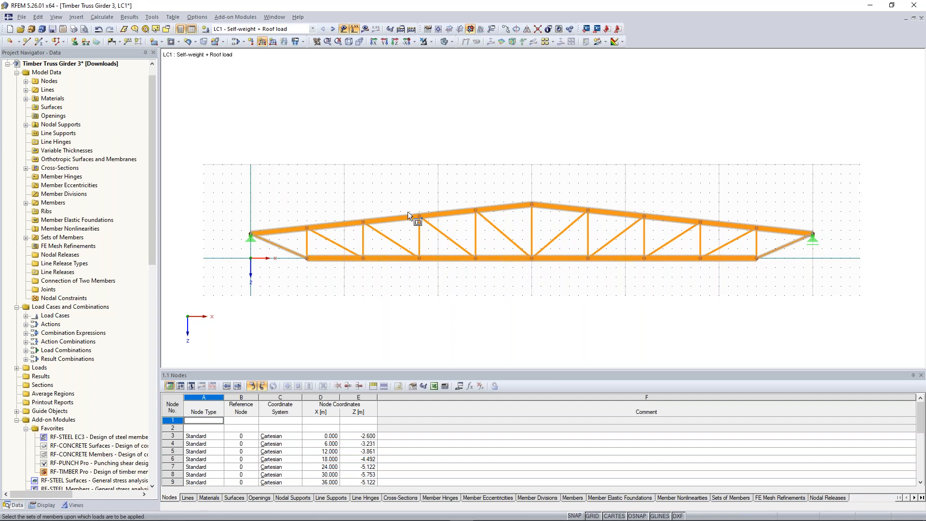
pyautogui.click(420, 213)
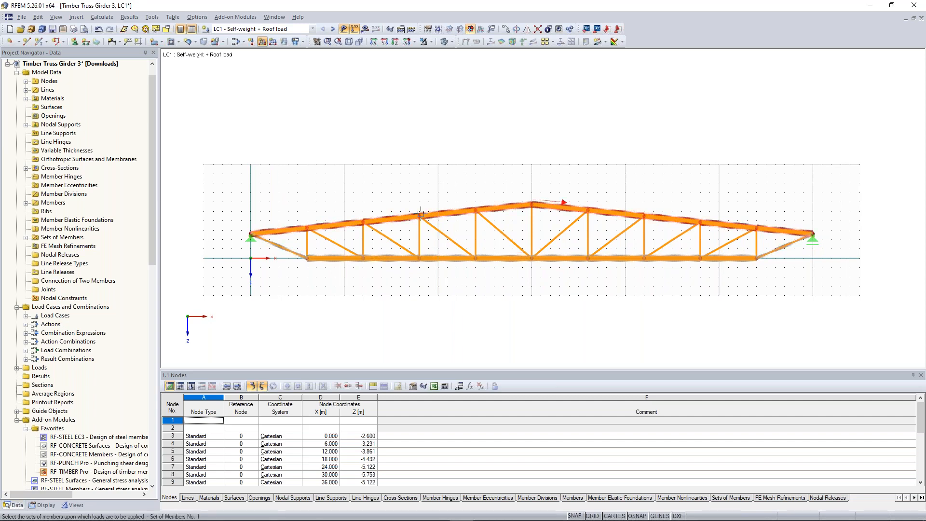
pyautogui.click(420, 212)
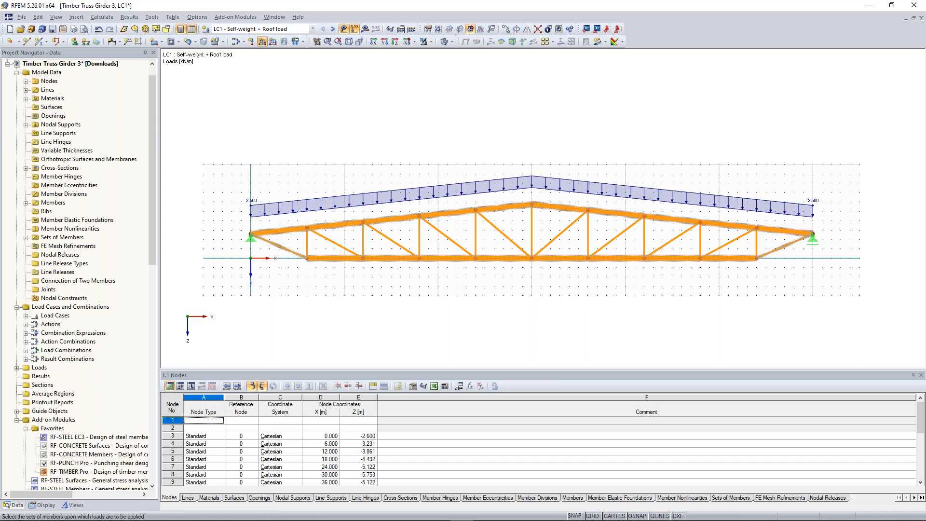
pyautogui.press('Escape')
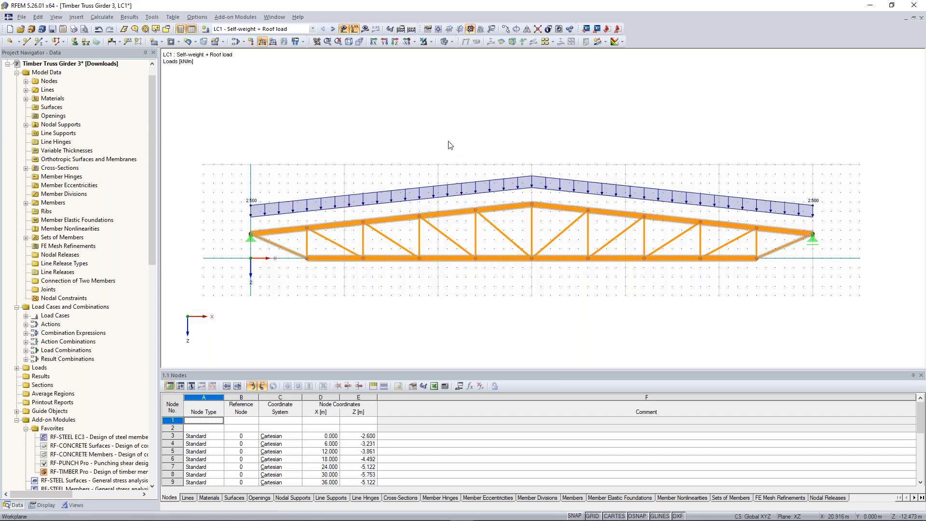
# Step: In load case LC2, add a uniform 3.75 kN/m global ZL load to members 1-5 on the left half of the top chord
pyautogui.click(333, 29)
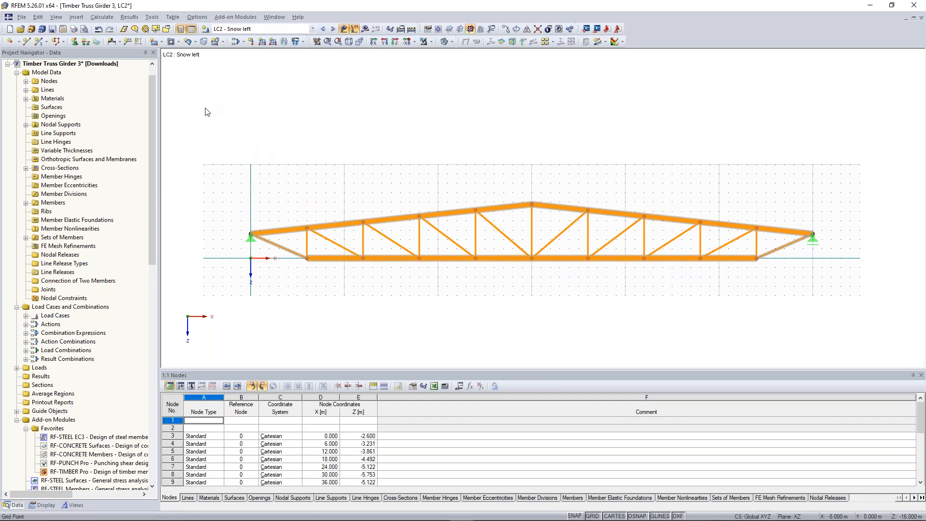
pyautogui.moveTo(205, 107); pyautogui.dragTo(548, 235)
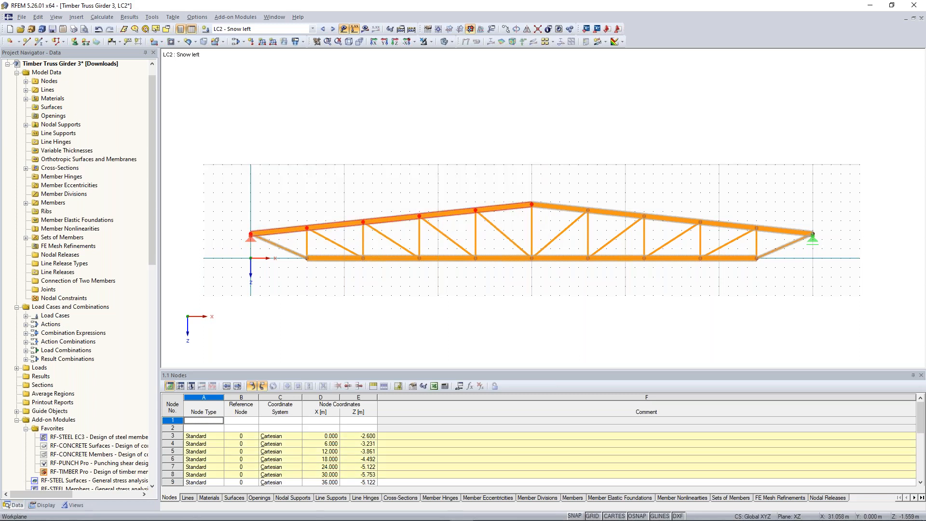
pyautogui.click(261, 43)
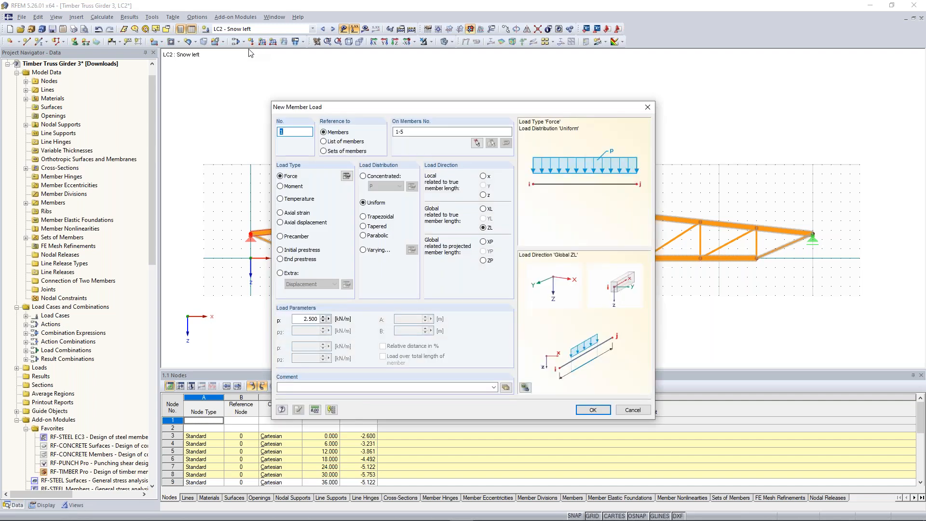
pyautogui.moveTo(304, 319); pyautogui.dragTo(342, 318)
pyautogui.write('3,75')
pyautogui.moveTo(407, 108); pyautogui.dragTo(401, 114)
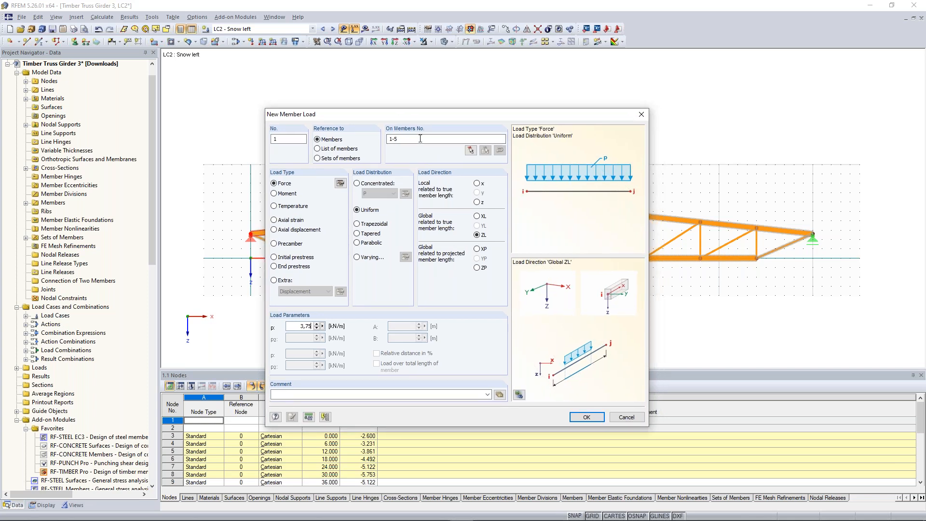
pyautogui.moveTo(401, 139); pyautogui.dragTo(373, 139)
pyautogui.click(407, 140)
pyautogui.click(586, 417)
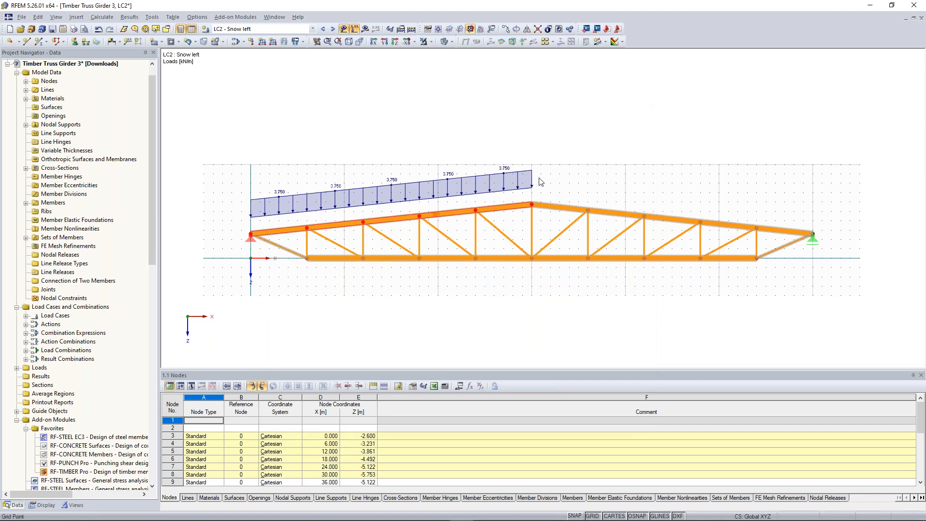
pyautogui.moveTo(215, 112); pyautogui.dragTo(298, 146)
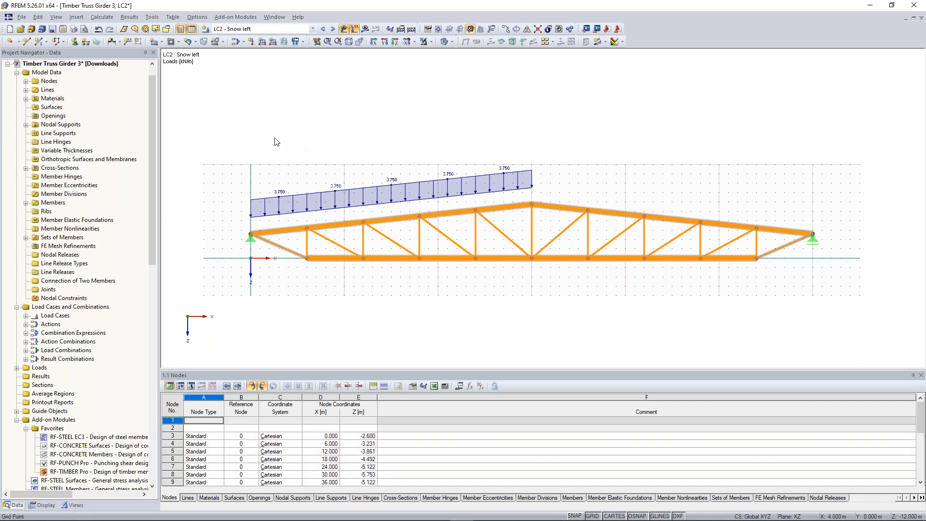
# Step: Change the load direction of the LC2 snow load on members 1-5 to global ZP, related to projected member length
pyautogui.moveTo(206, 98); pyautogui.dragTo(535, 225)
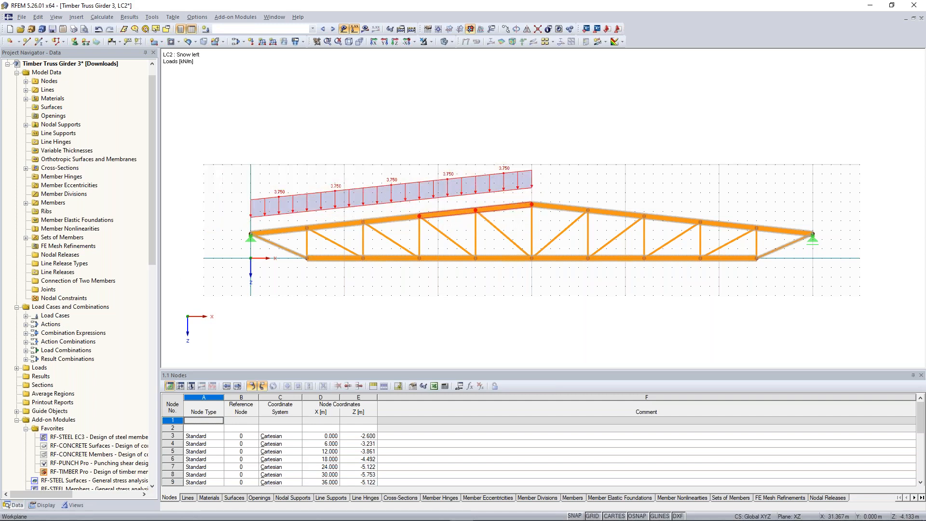
pyautogui.rightClick(508, 181)
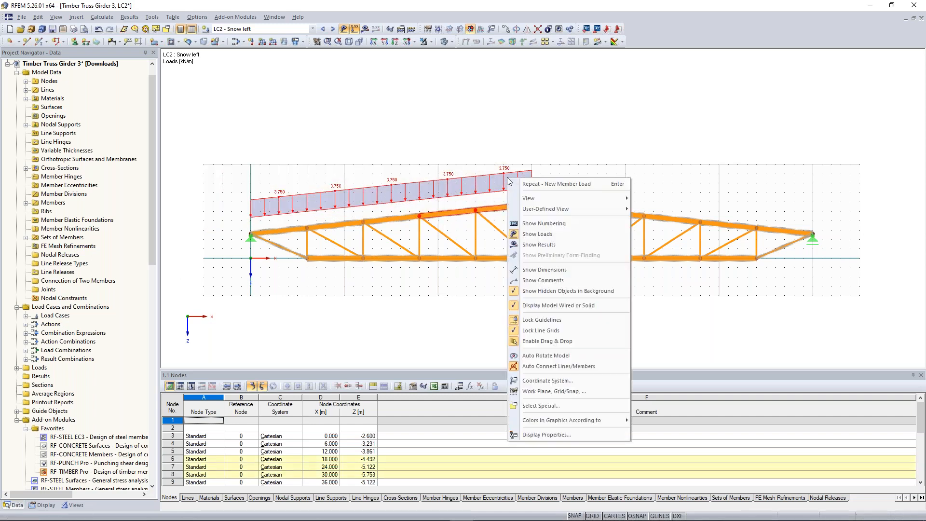
pyautogui.rightClick(496, 195)
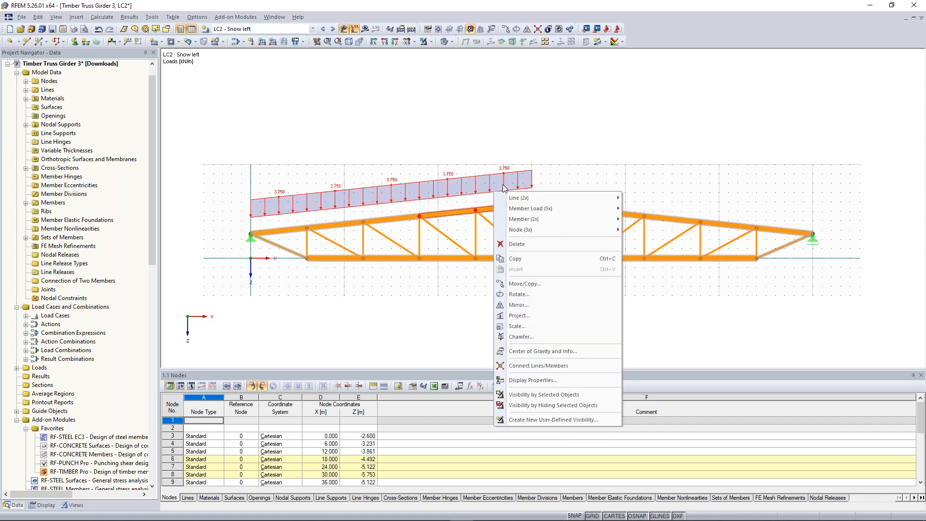
pyautogui.moveTo(552, 198)
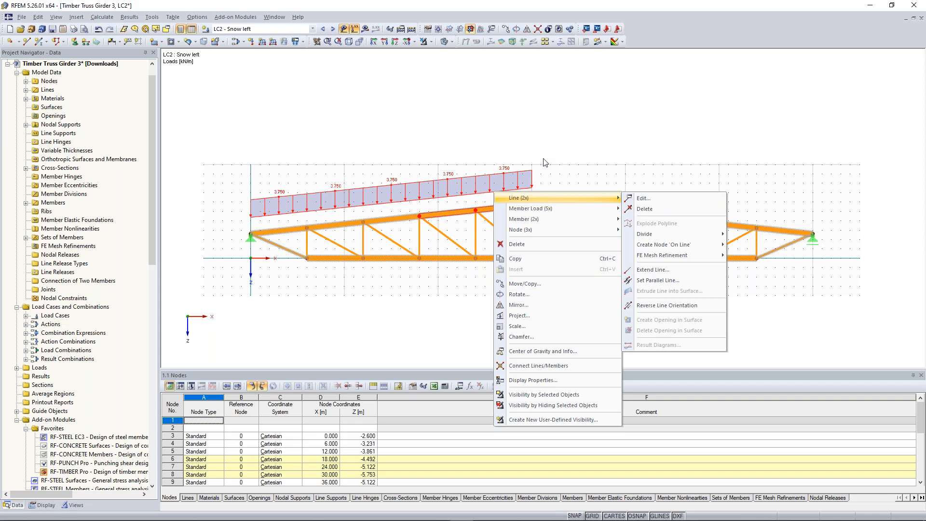
pyautogui.moveTo(579, 209)
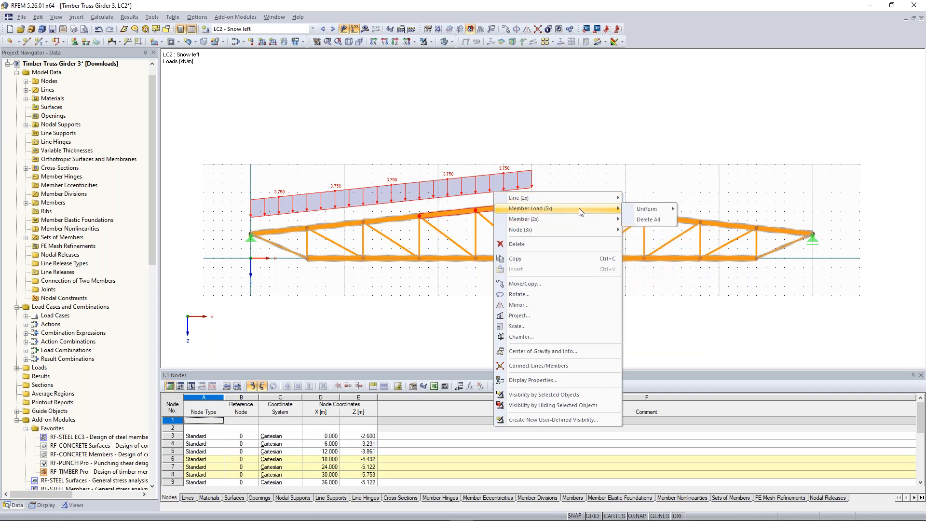
pyautogui.click(707, 207)
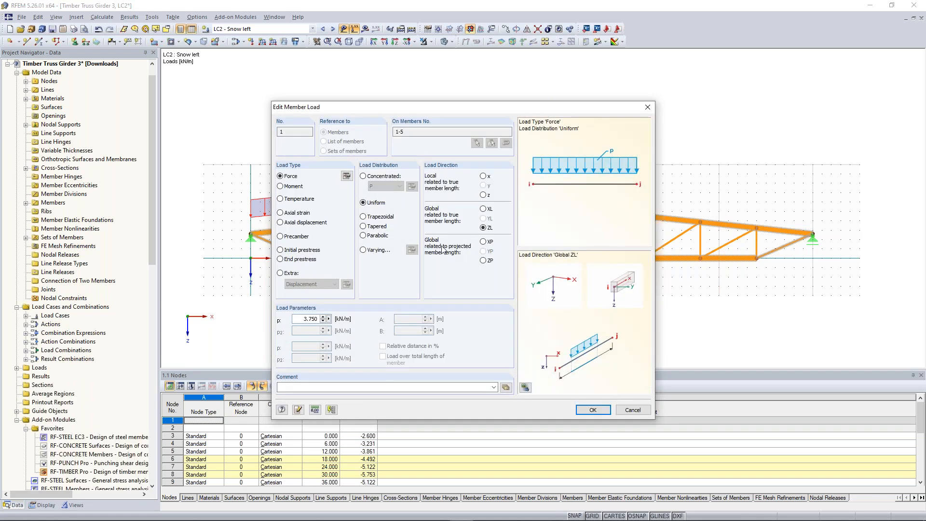
pyautogui.click(485, 262)
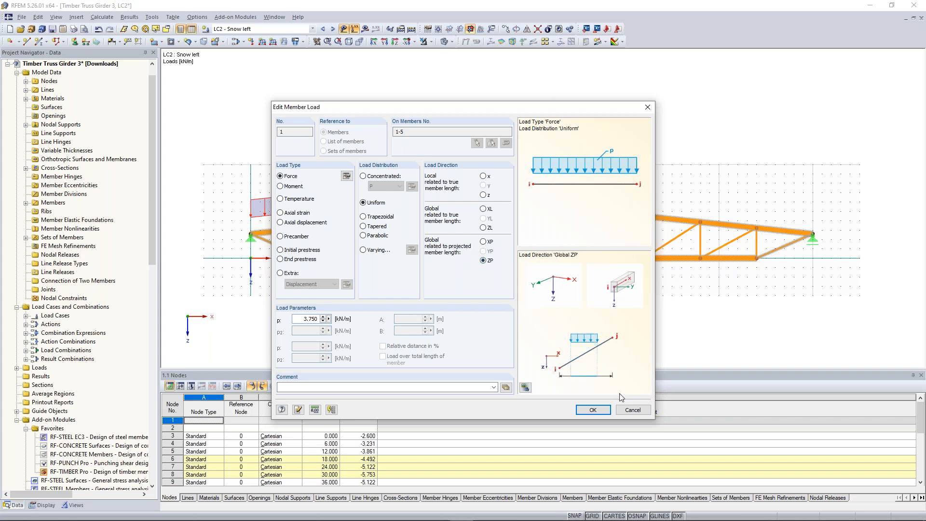
pyautogui.click(595, 410)
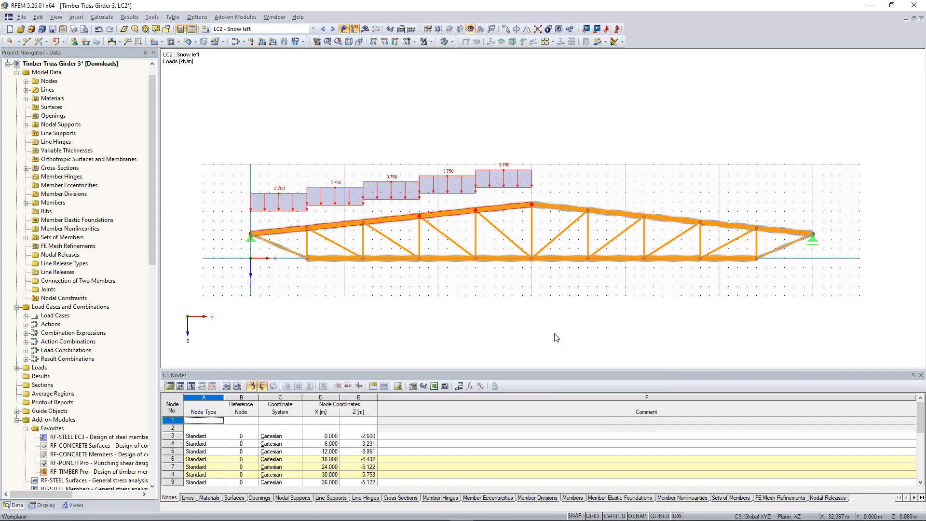
# Step: In load case LC3, add the uniform 3.75 kN/m global ZP snow load to the members on the right half of the top chord
pyautogui.click(334, 30)
pyautogui.moveTo(512, 152); pyautogui.dragTo(840, 246)
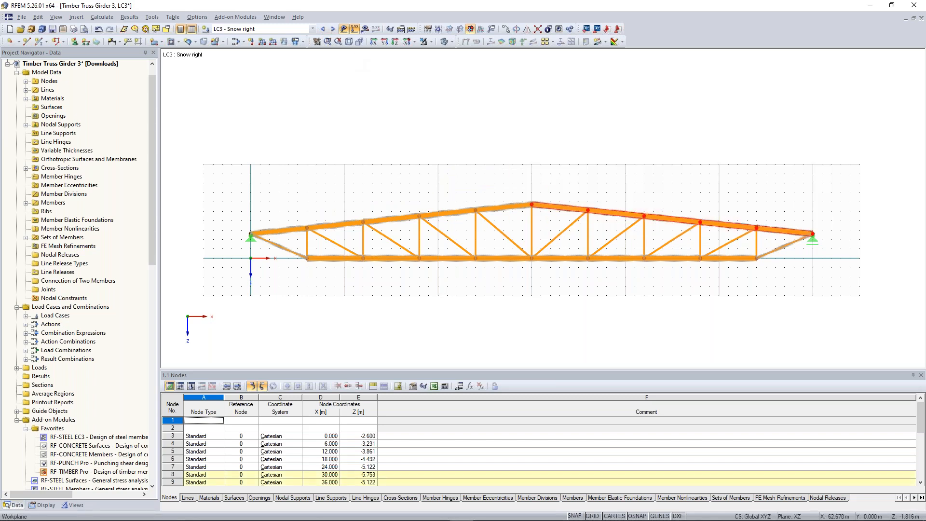
pyautogui.click(263, 43)
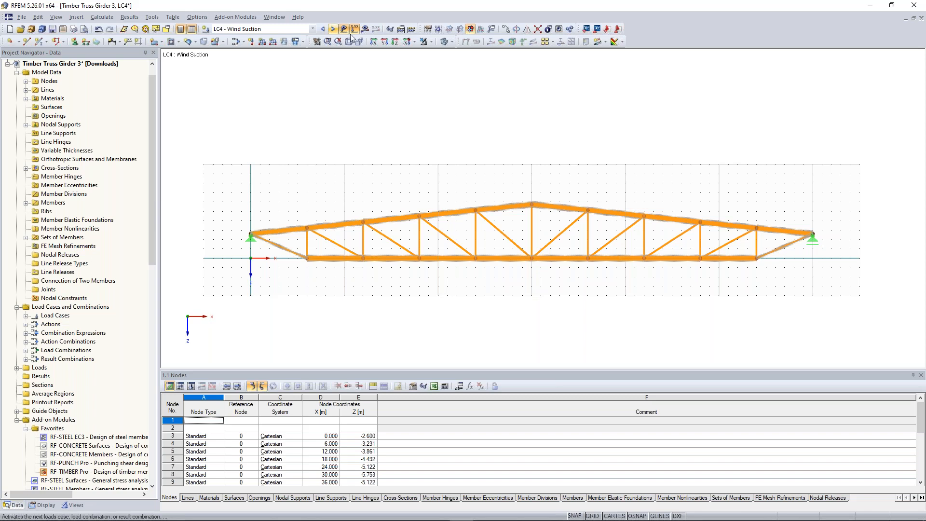
# Step: In load case LC4, apply a uniform wind suction load of -2.4 kN/m in the local z direction to the top chord's set of members
pyautogui.click(262, 42)
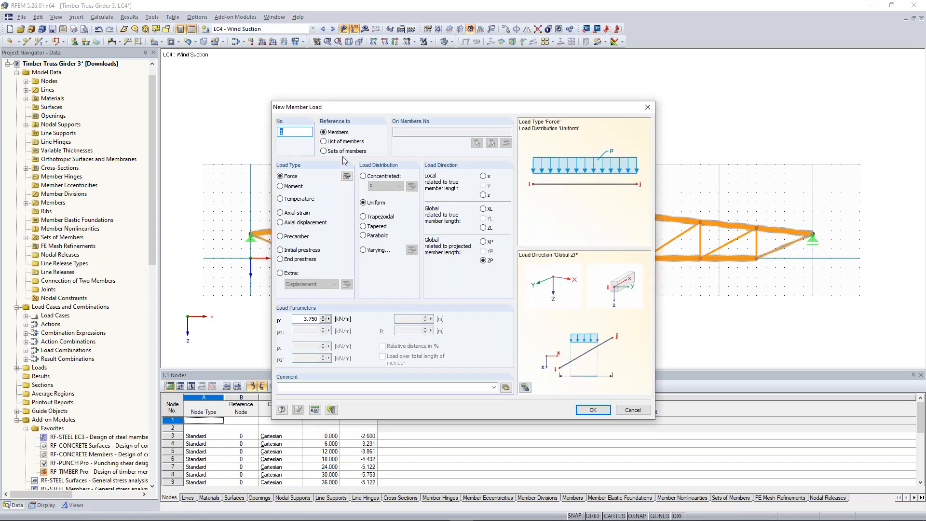
pyautogui.click(343, 151)
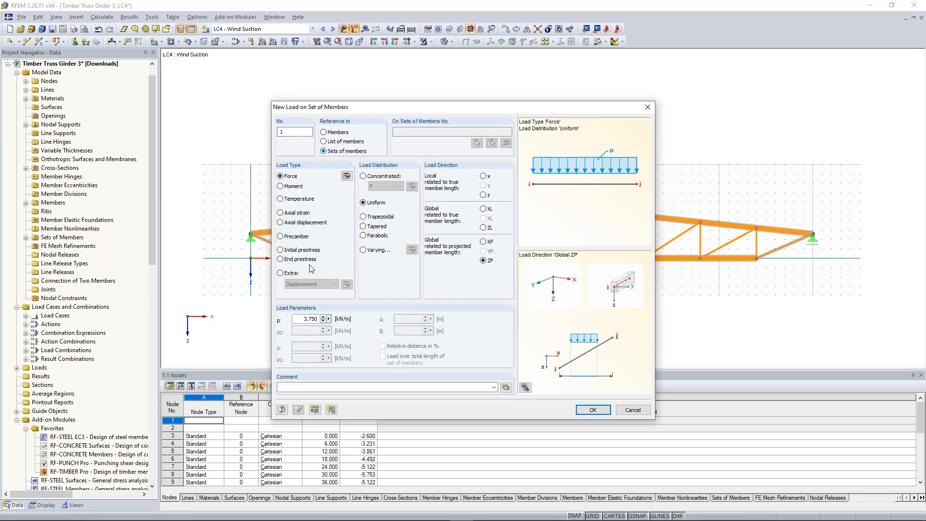
pyautogui.doubleClick(311, 319)
pyautogui.write('2.4')
pyautogui.click(483, 195)
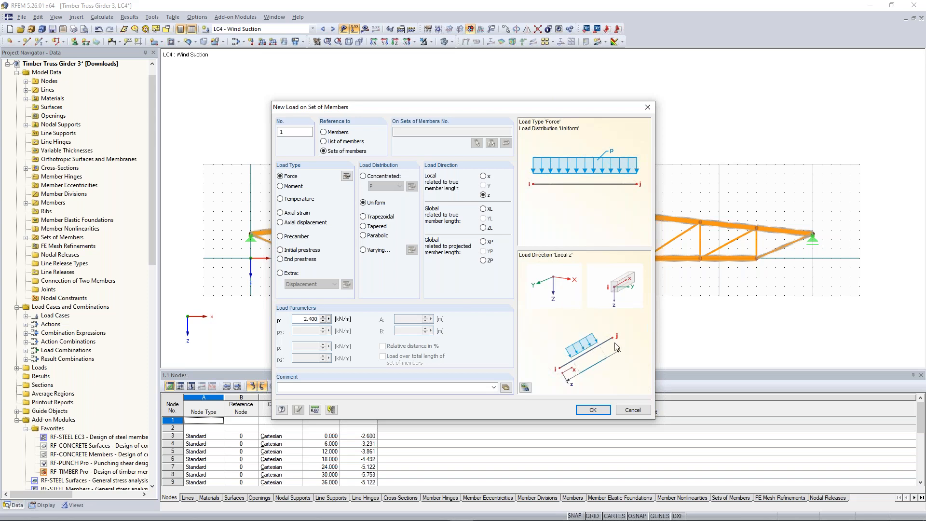
pyautogui.moveTo(460, 109); pyautogui.dragTo(462, 234)
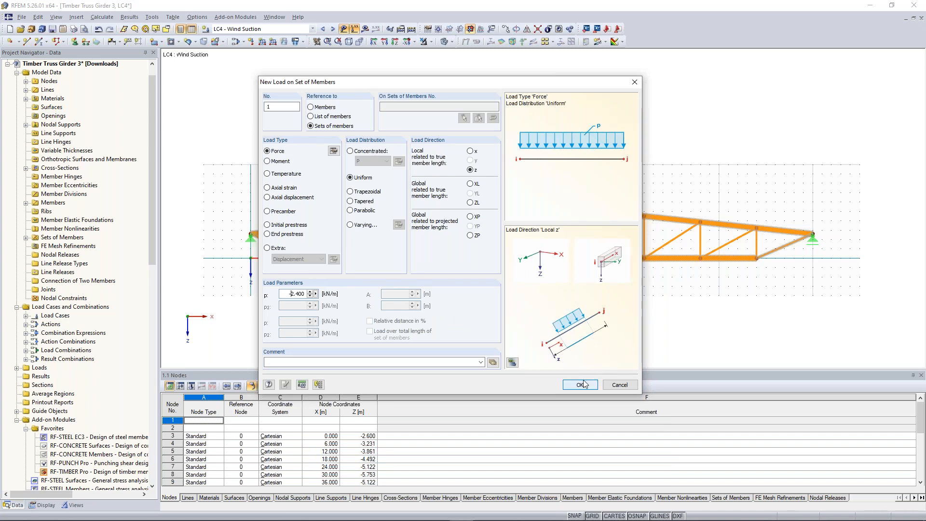
pyautogui.click(582, 383)
pyautogui.click(549, 204)
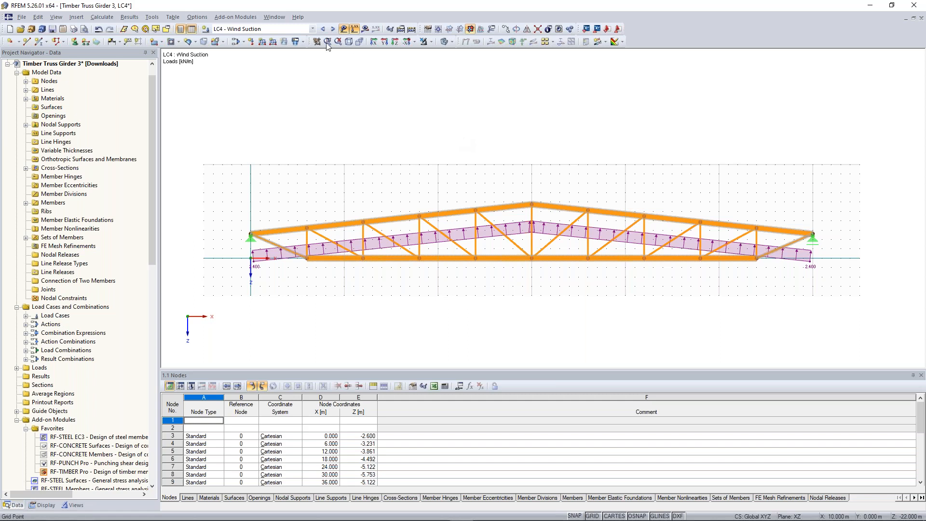
# Step: Review the available load cases and combinations, and start calculating all of them
pyautogui.click(311, 30)
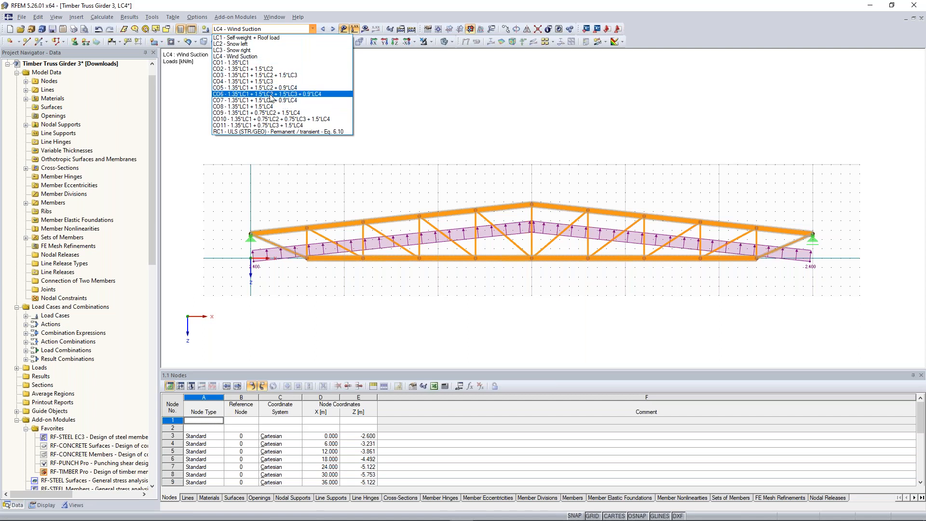
pyautogui.click(313, 28)
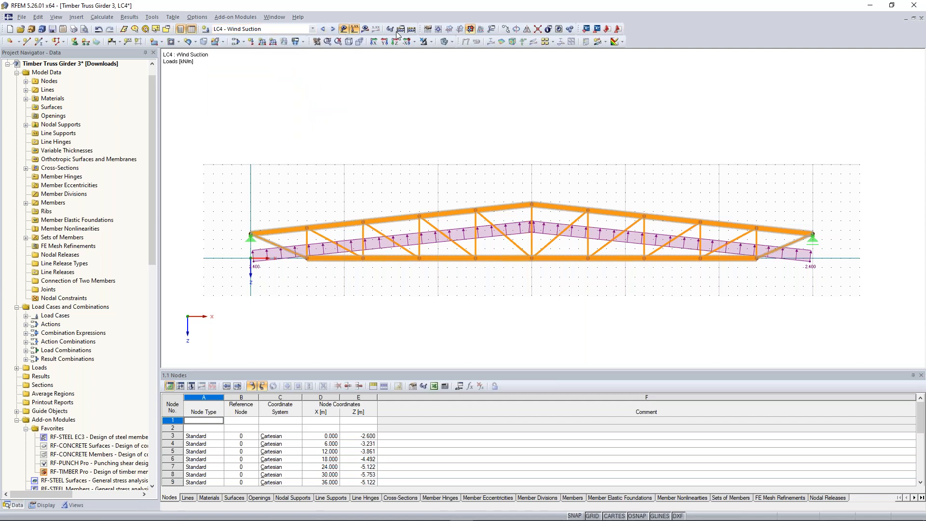
pyautogui.click(411, 30)
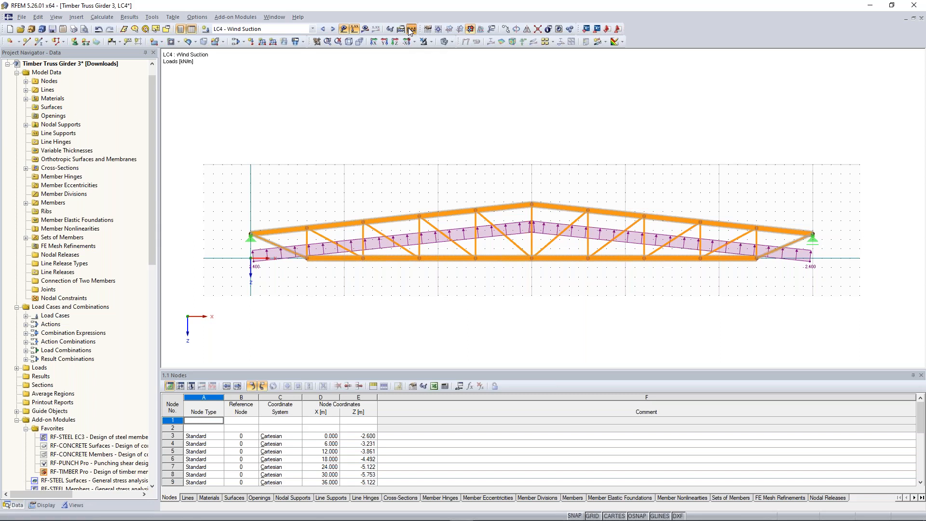
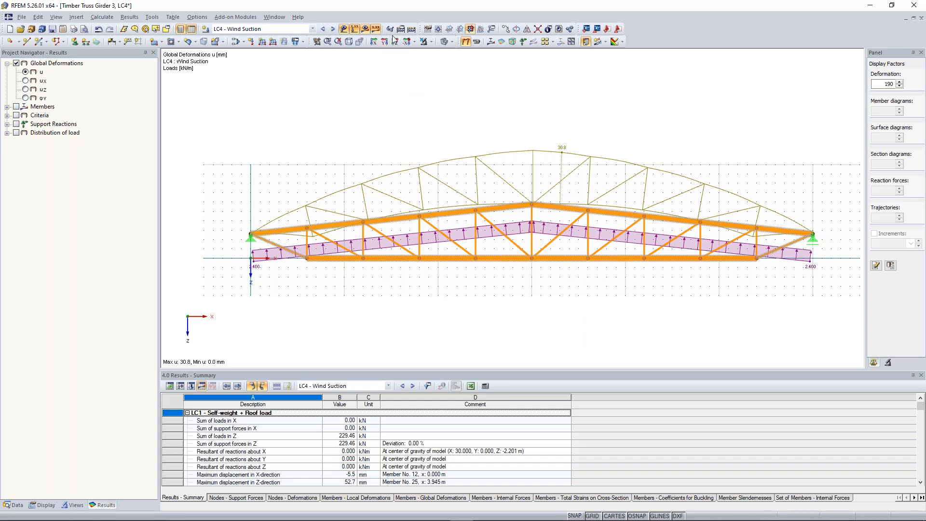
# Step: Run a plausibility check with warnings on the model and load data for all load cases, and close its report
pyautogui.click(343, 28)
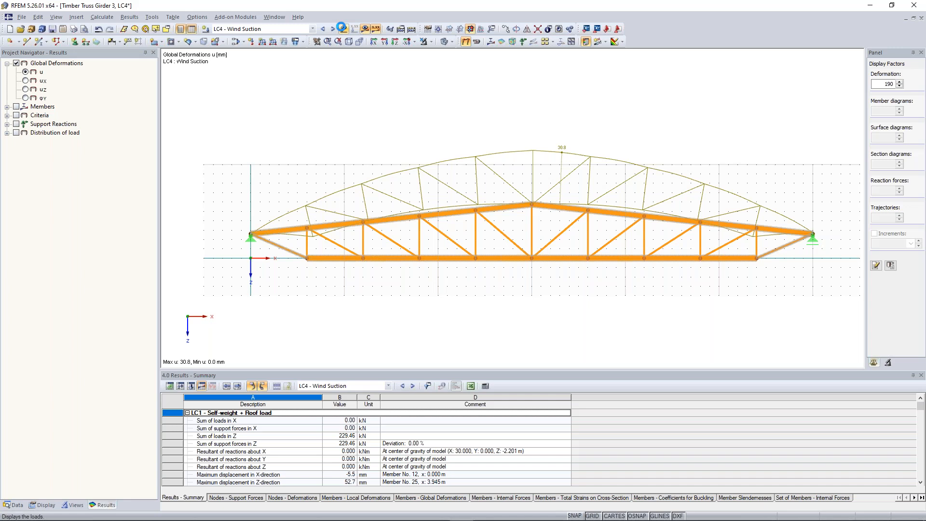
pyautogui.click(342, 27)
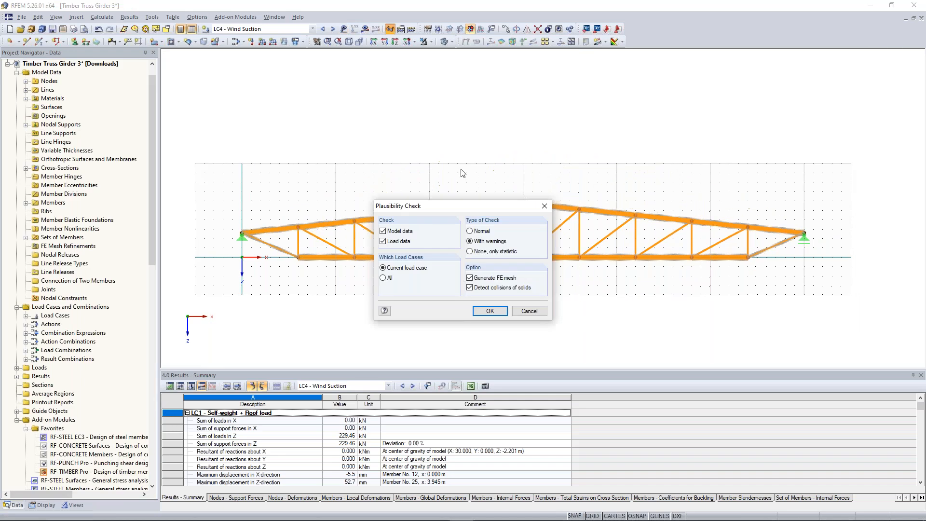
pyautogui.click(543, 207)
pyautogui.click(391, 30)
pyautogui.click(385, 278)
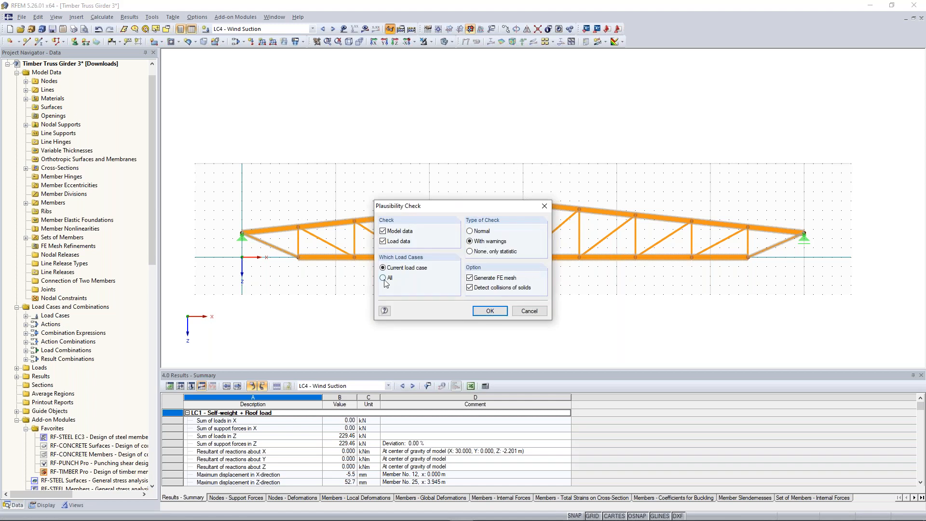
pyautogui.click(488, 312)
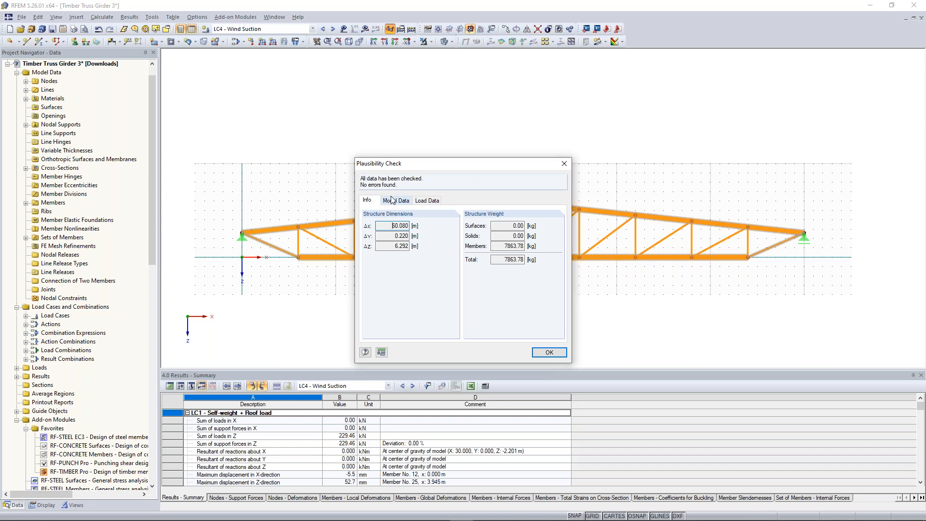
pyautogui.click(564, 163)
# Step: Switch to load case LC1 - Self-weight + Roof load and display its global deformations uZ
pyautogui.click(323, 29)
pyautogui.click(323, 29)
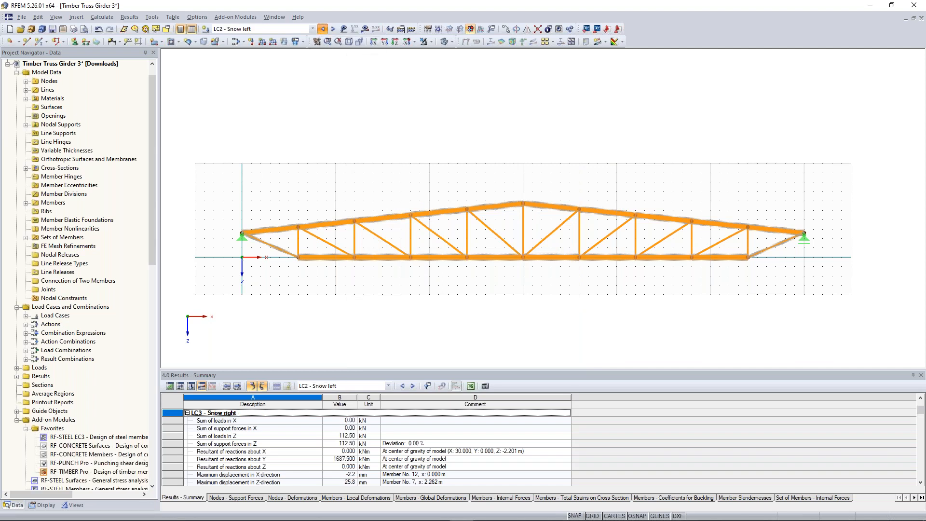
pyautogui.click(323, 29)
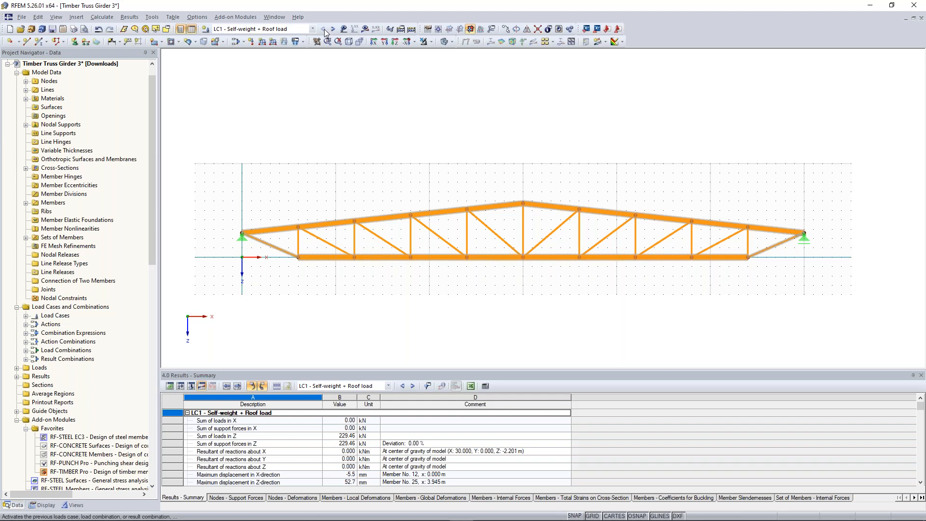
pyautogui.click(344, 29)
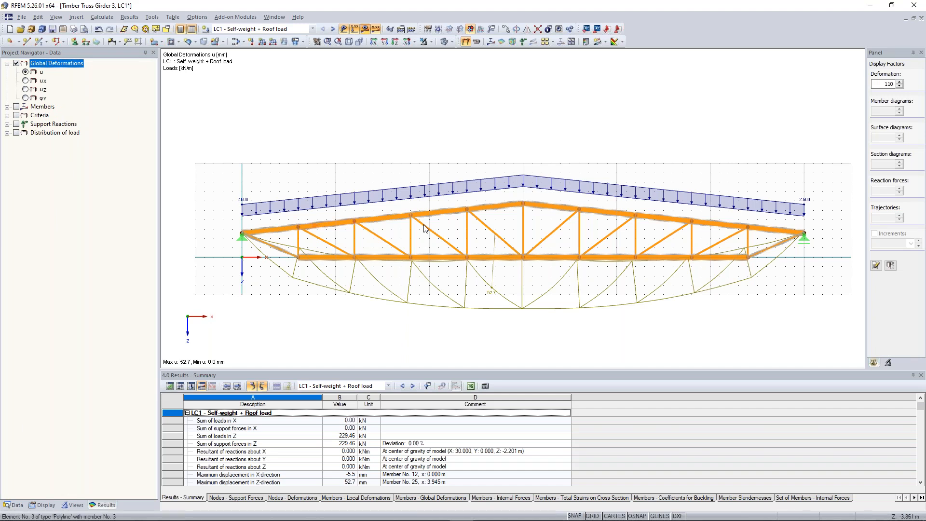
pyautogui.click(25, 89)
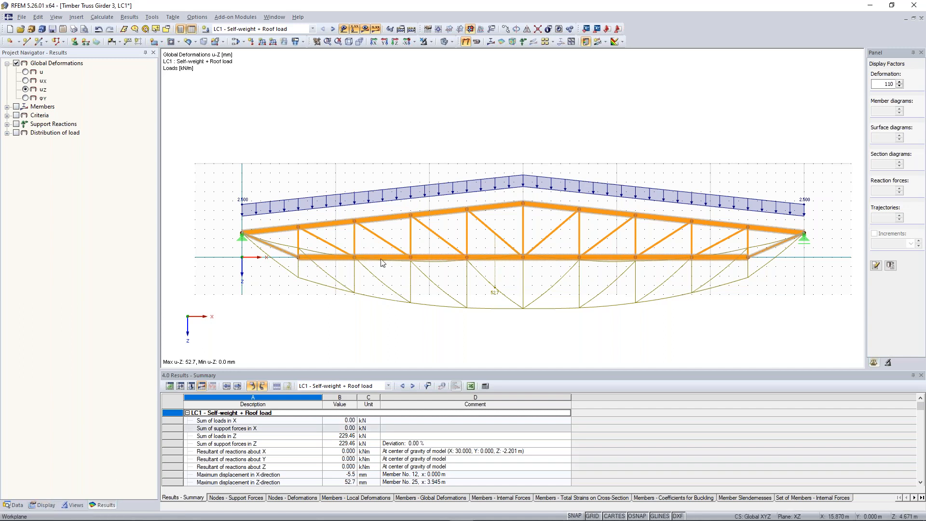
# Step: Set the display of member deformations to coloured cross-sections
pyautogui.click(48, 508)
pyautogui.moveTo(153, 166); pyautogui.dragTo(153, 239)
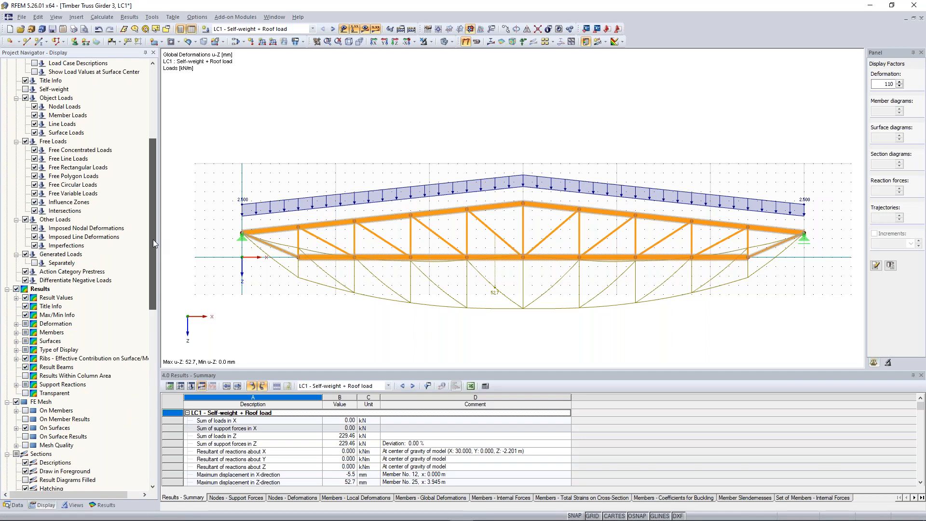
pyautogui.moveTo(153, 239); pyautogui.dragTo(152, 263)
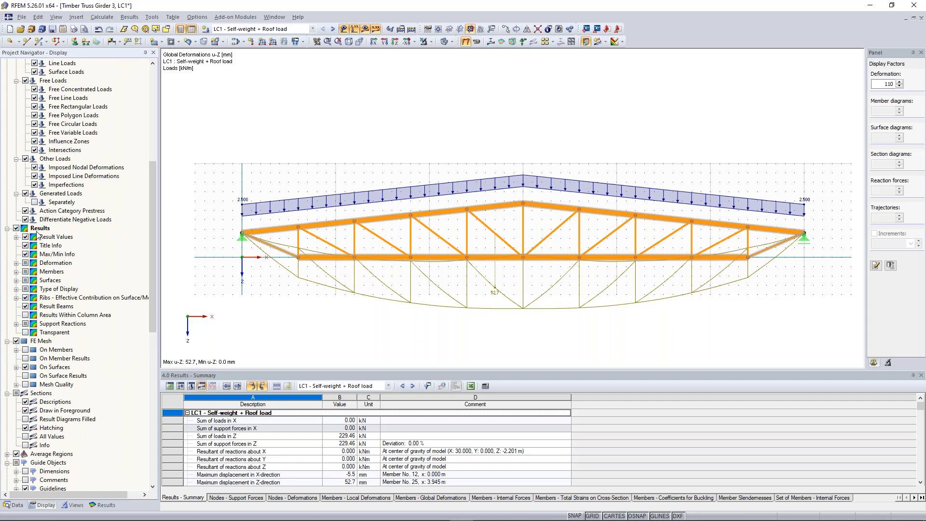
pyautogui.click(16, 263)
pyautogui.click(25, 272)
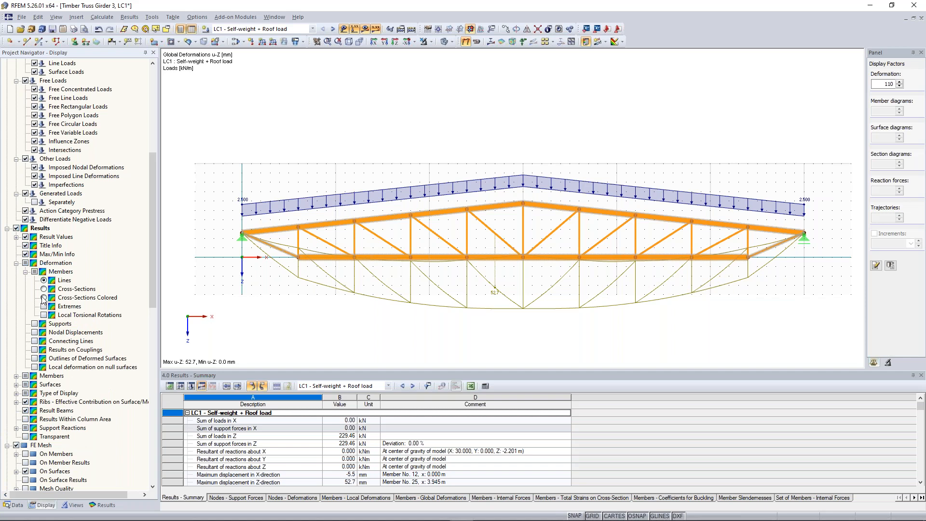
pyautogui.click(43, 298)
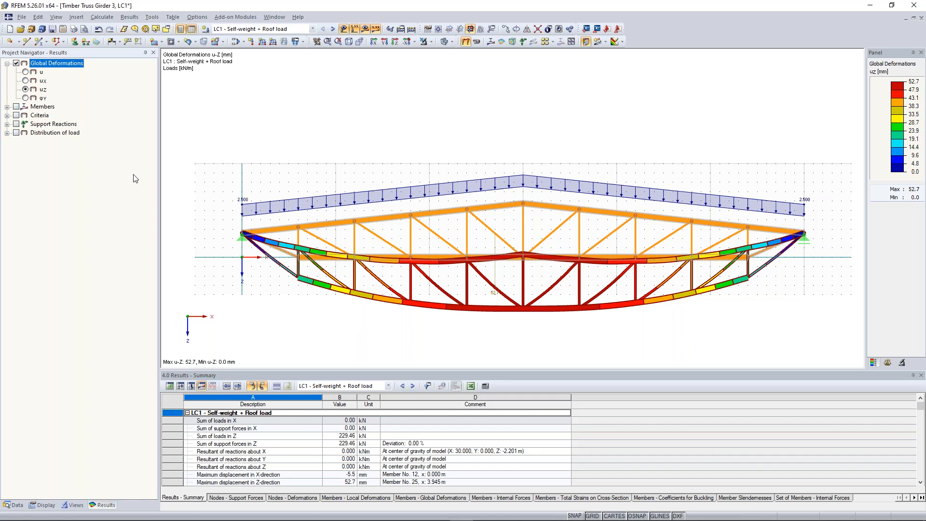
# Step: Display the member axial forces N for LC1 and examine them along the chords, diagonals and around the left support
pyautogui.click(7, 106)
pyautogui.click(17, 107)
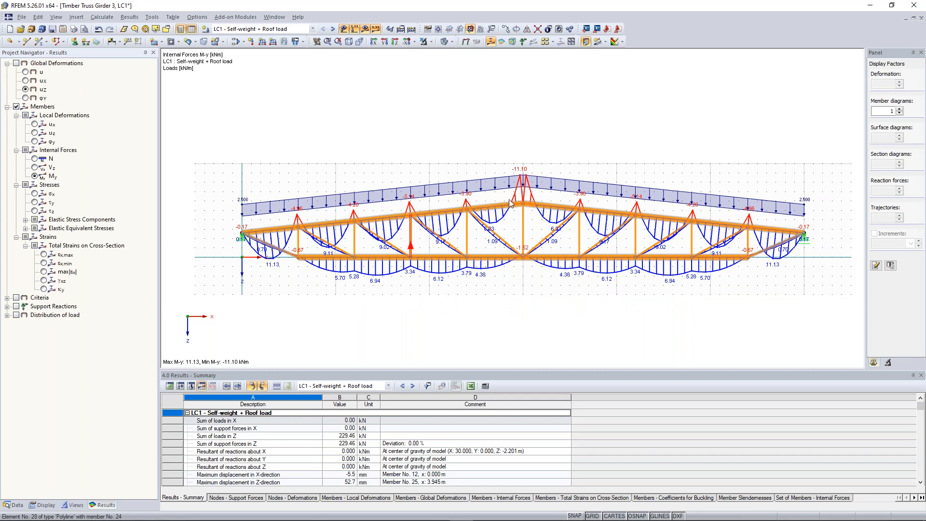
pyautogui.click(40, 159)
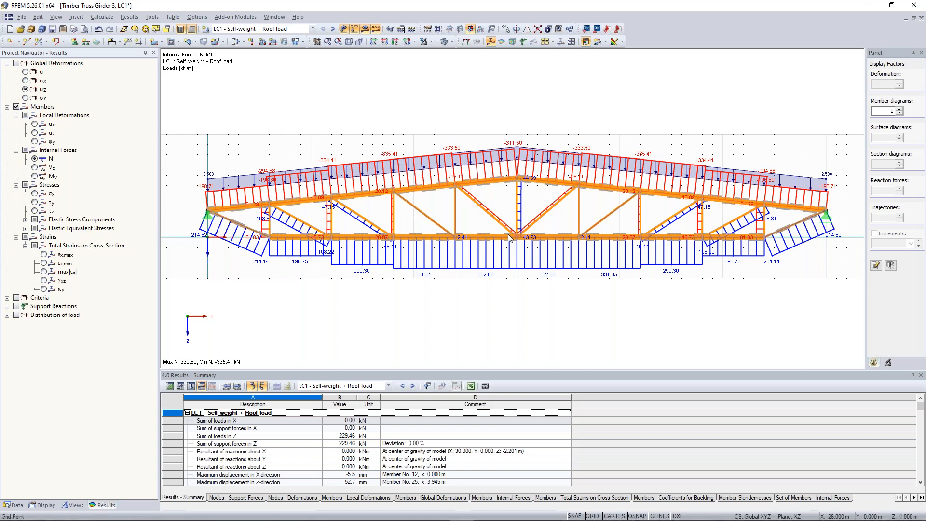
pyautogui.scroll(1, 513, 238)
pyautogui.moveTo(397, 221); pyautogui.dragTo(433, 215, button='middle')
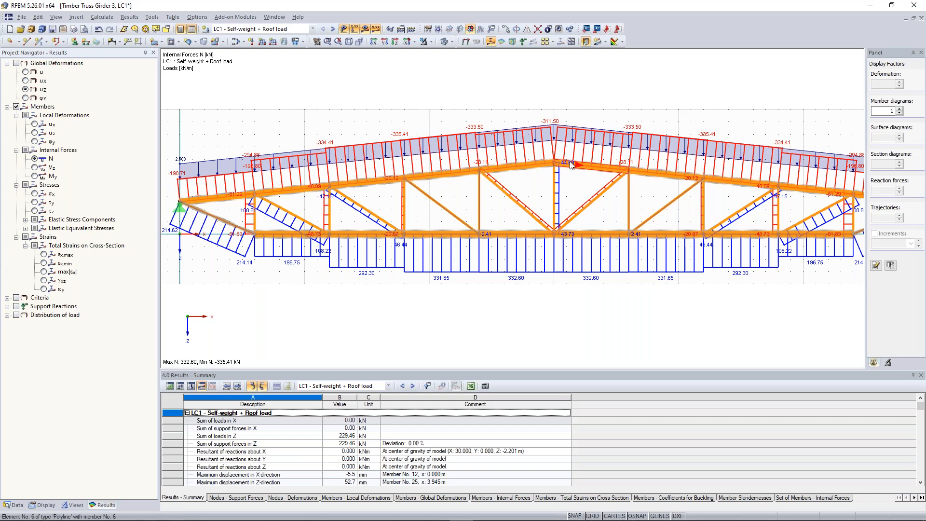
pyautogui.moveTo(481, 263); pyautogui.dragTo(668, 267, button='middle')
pyautogui.scroll(2, 418, 240)
pyautogui.scroll(2, 418, 241)
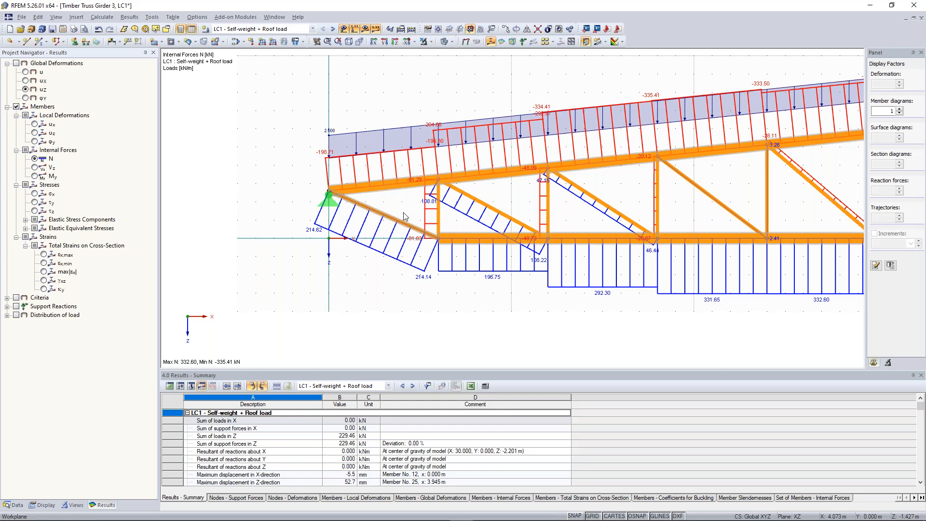
pyautogui.scroll(2, 381, 234)
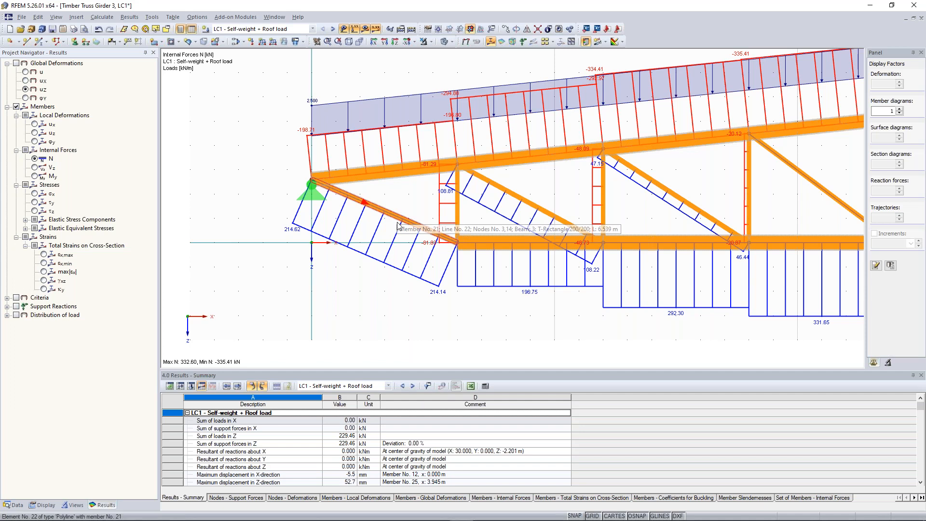
pyautogui.scroll(-2, 384, 223)
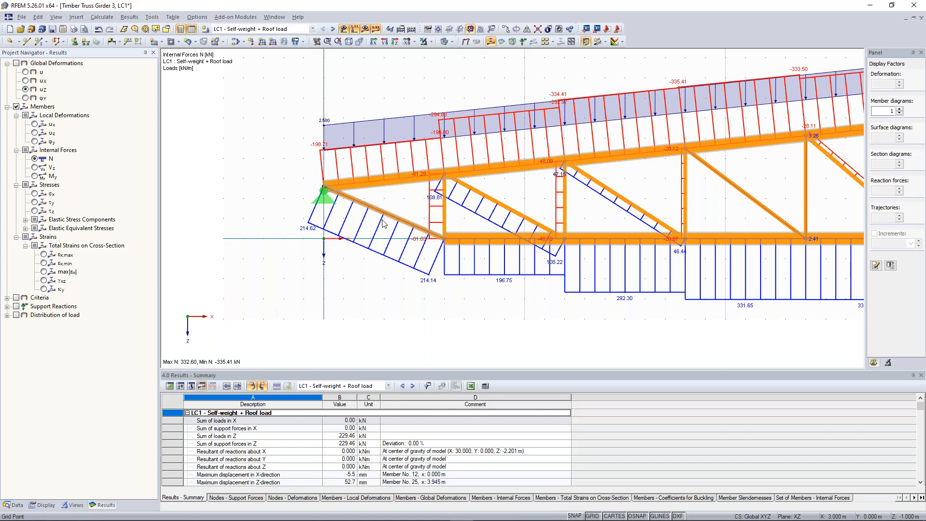
pyautogui.press('F8')
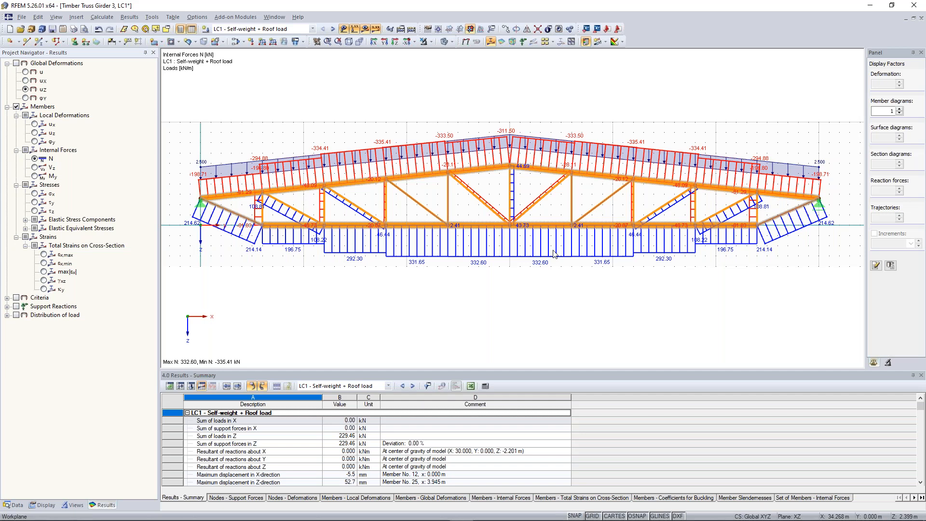
# Step: Display the member shear forces Vz and bending moments My, and examine the moments around the ridge, diagonals and bottom chord
pyautogui.click(34, 167)
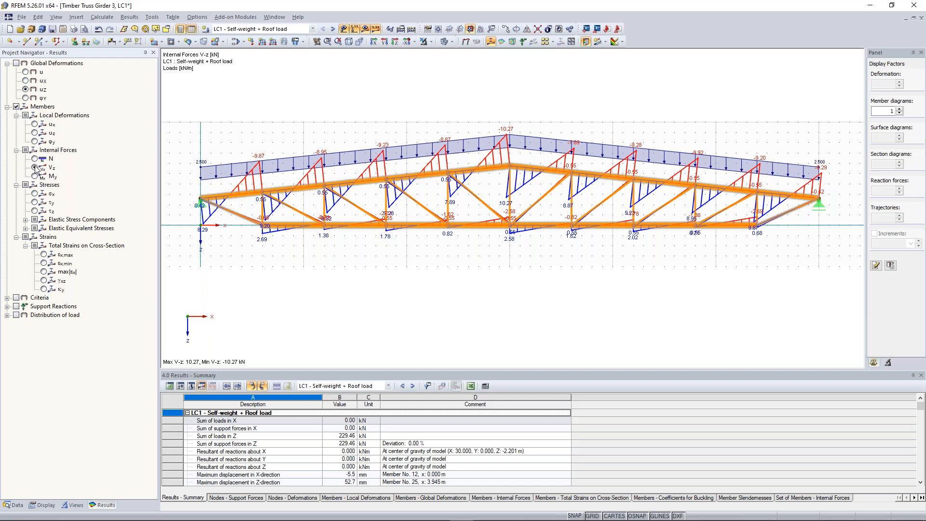
pyautogui.click(35, 176)
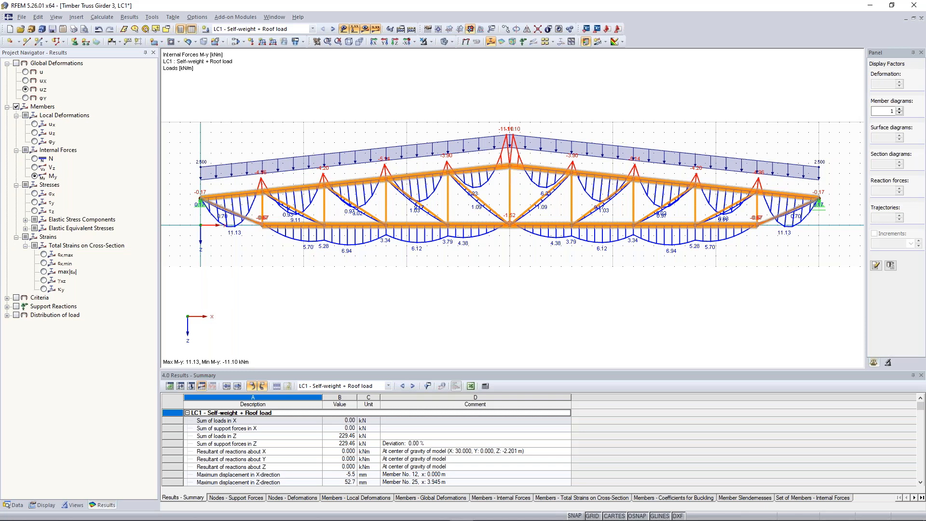
pyautogui.scroll(3, 397, 218)
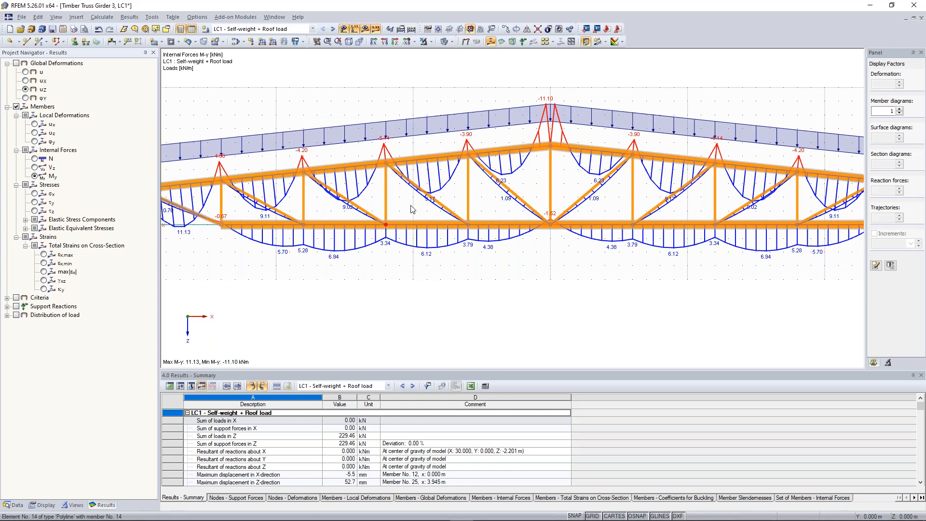
pyautogui.scroll(1, 403, 231)
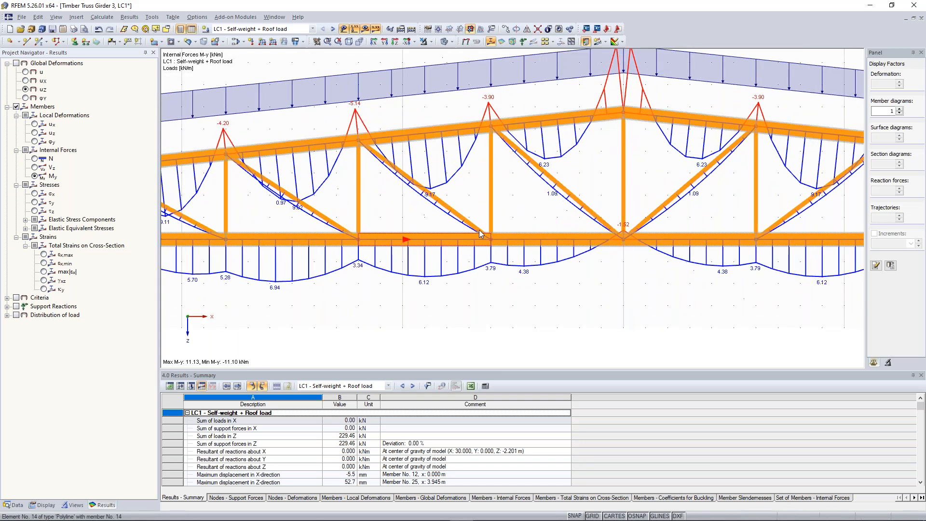
pyautogui.moveTo(397, 226); pyautogui.dragTo(257, 288, button='middle')
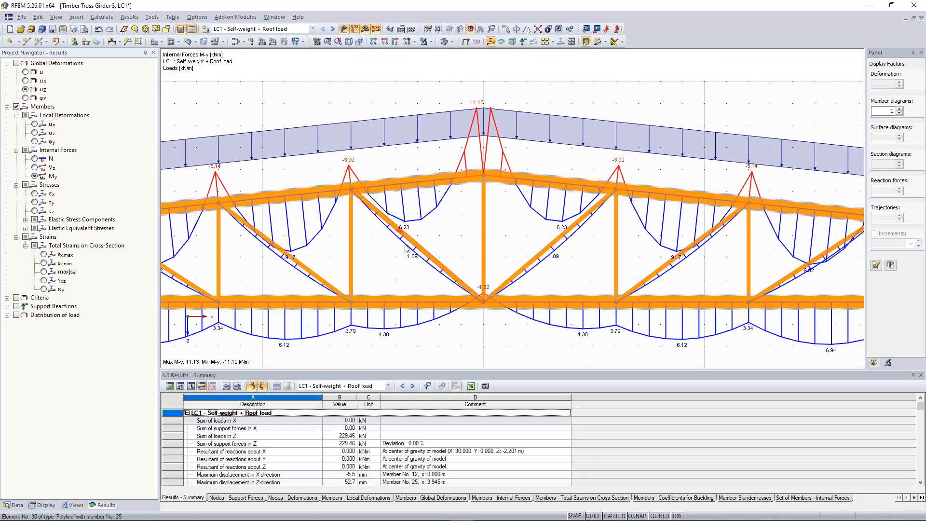
pyautogui.moveTo(373, 289); pyautogui.dragTo(406, 274, button='middle')
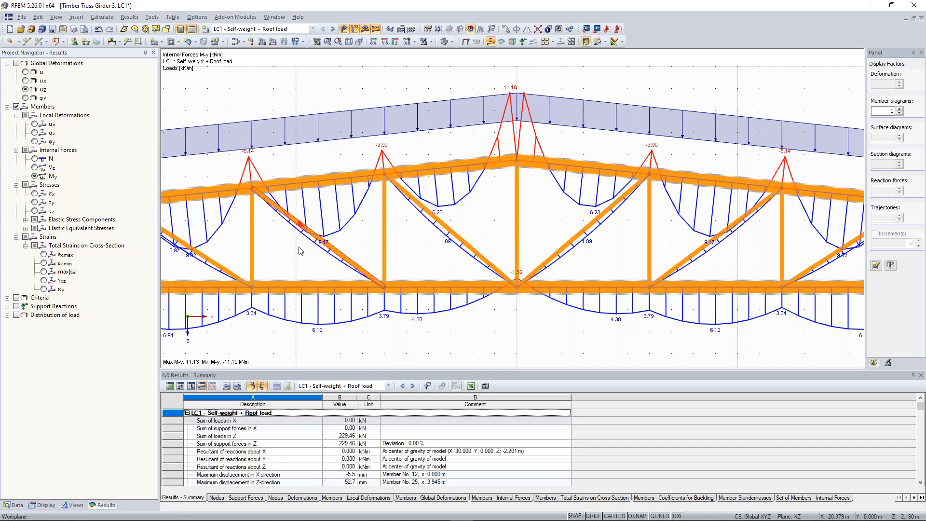
pyautogui.scroll(1, 336, 237)
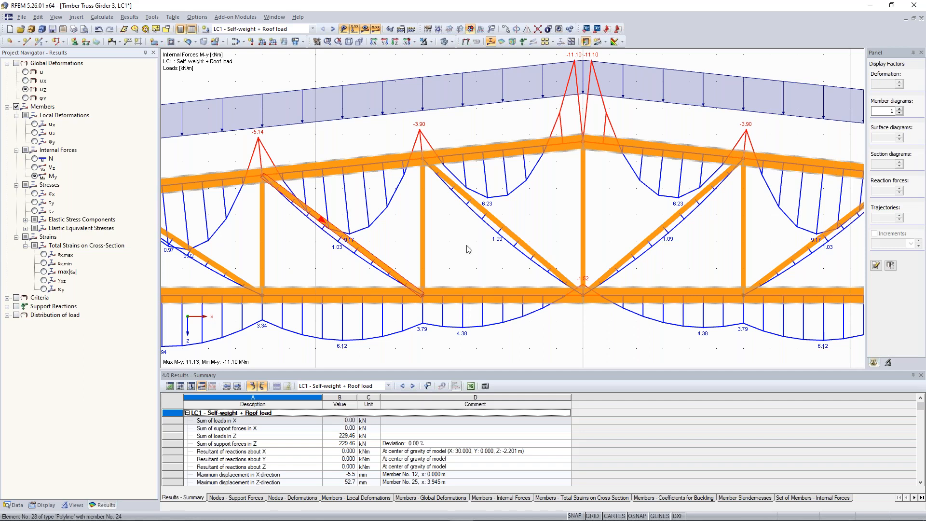
pyautogui.scroll(-3, 467, 245)
pyautogui.moveTo(567, 168); pyautogui.dragTo(525, 196, button='middle')
pyautogui.scroll(2, 524, 196)
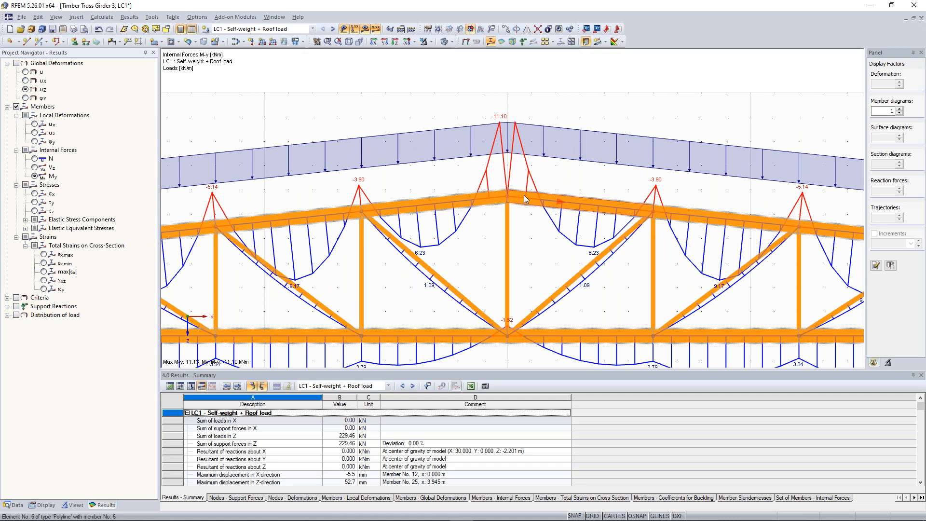
pyautogui.scroll(1, 525, 199)
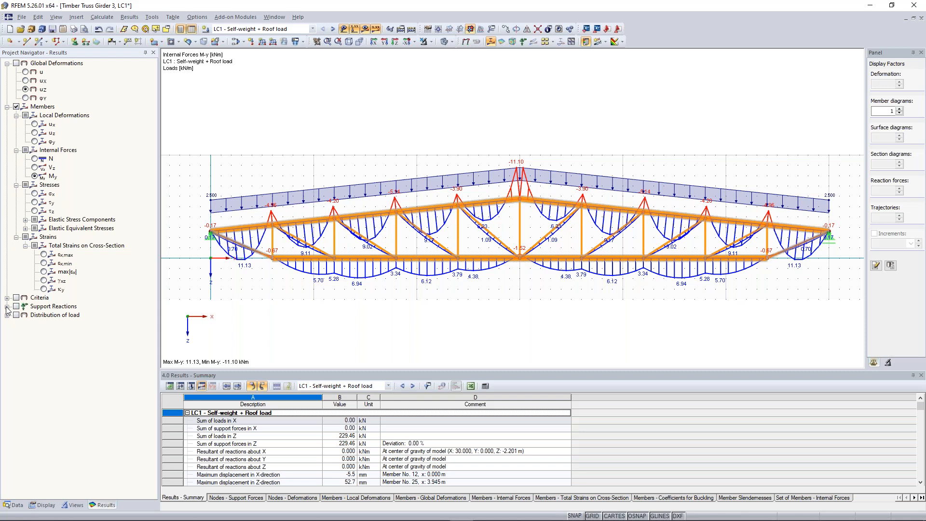
# Step: Display the support reactions for LC1 and examine the support force sum, reaction resultants and their comments in the results summary
pyautogui.click(16, 307)
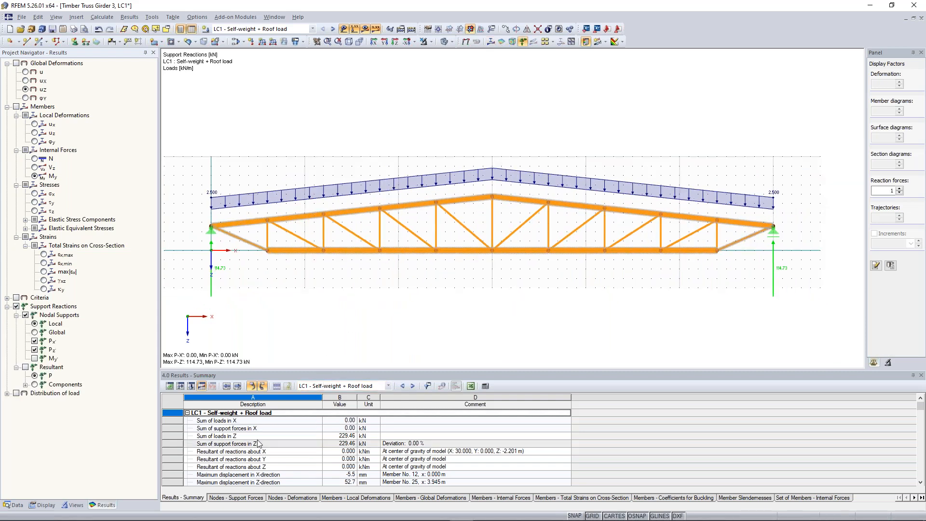
pyautogui.moveTo(337, 369); pyautogui.dragTo(340, 297)
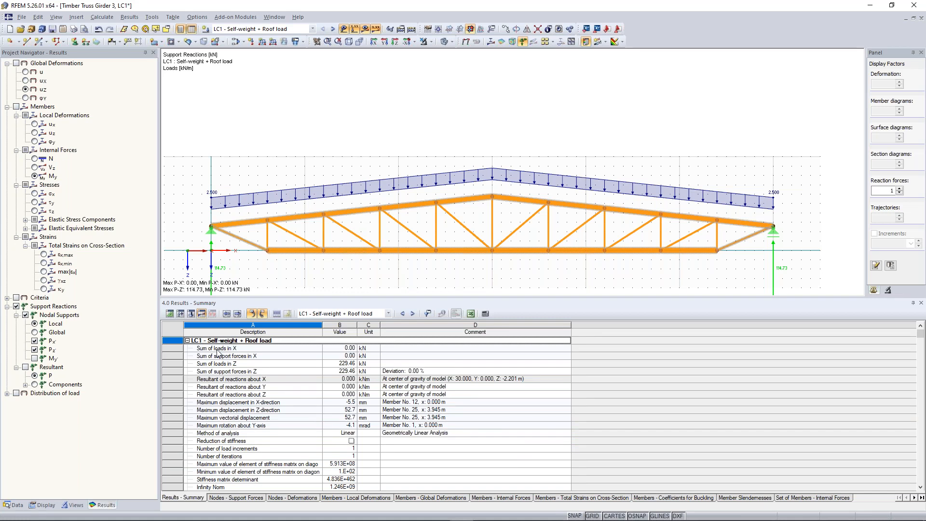
pyautogui.moveTo(217, 371); pyautogui.dragTo(217, 394)
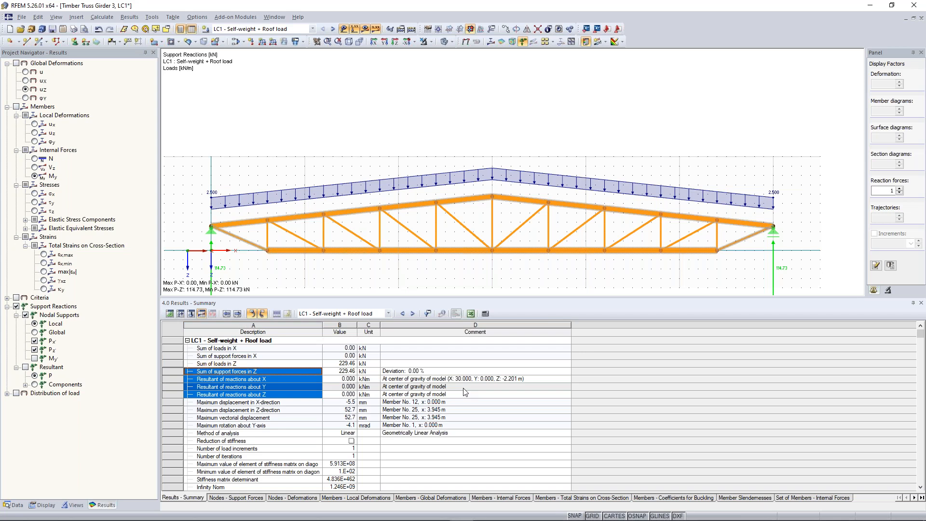
pyautogui.moveTo(465, 394); pyautogui.dragTo(440, 373)
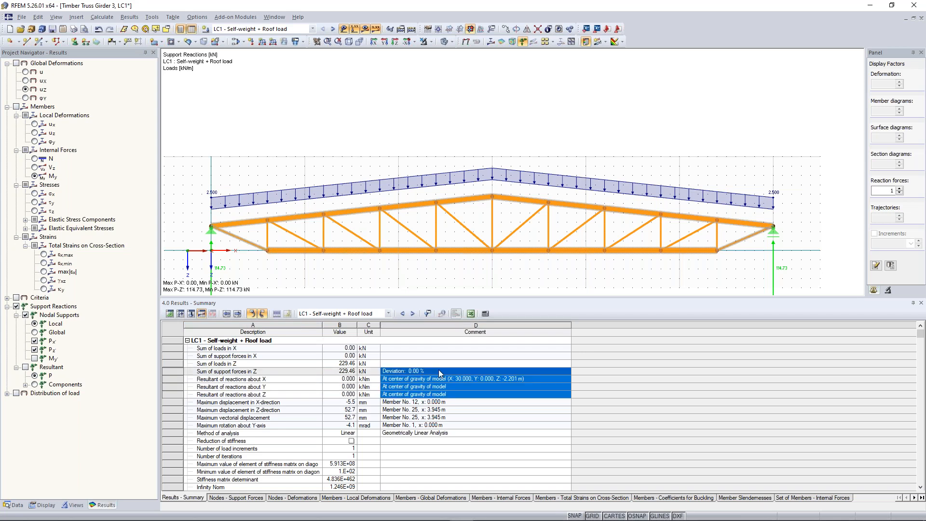
pyautogui.click(414, 373)
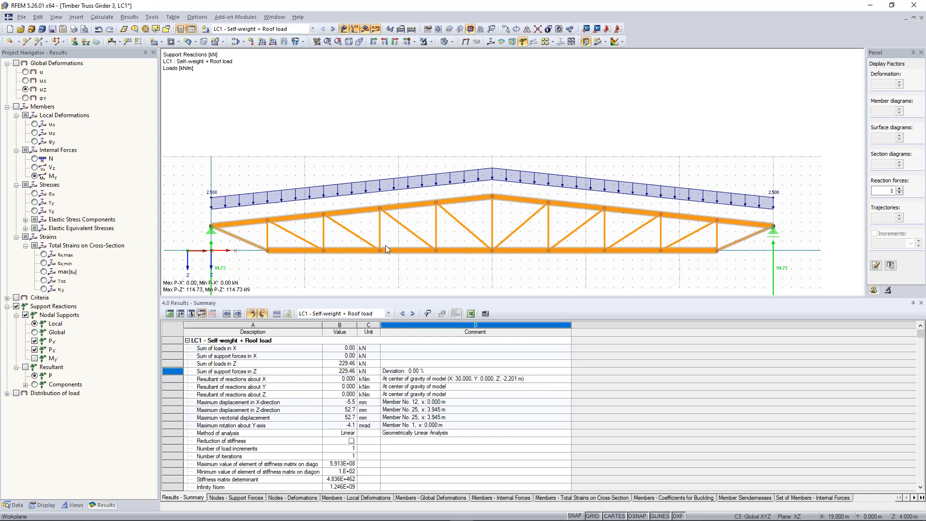
pyautogui.scroll(-3, 387, 256)
pyautogui.moveTo(383, 297); pyautogui.dragTo(382, 388)
pyautogui.scroll(2, 435, 295)
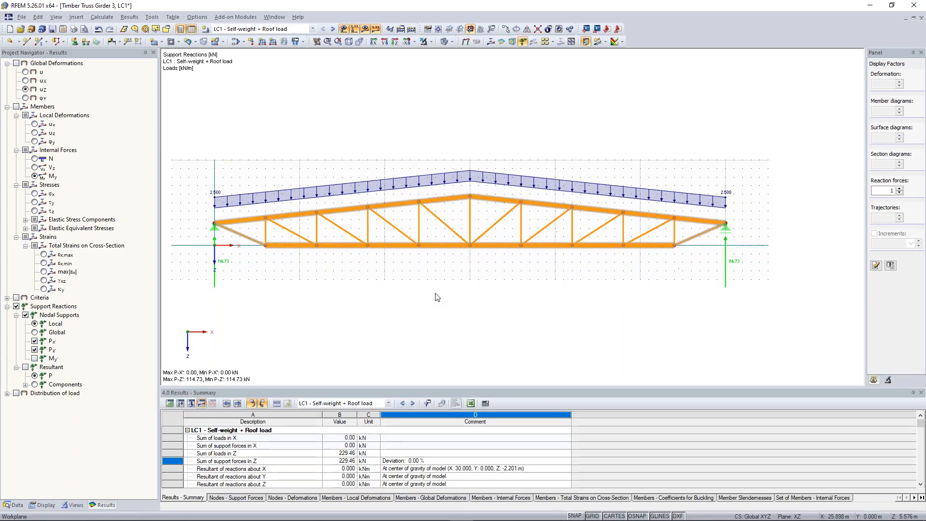
pyautogui.moveTo(435, 295); pyautogui.dragTo(480, 291, button='middle')
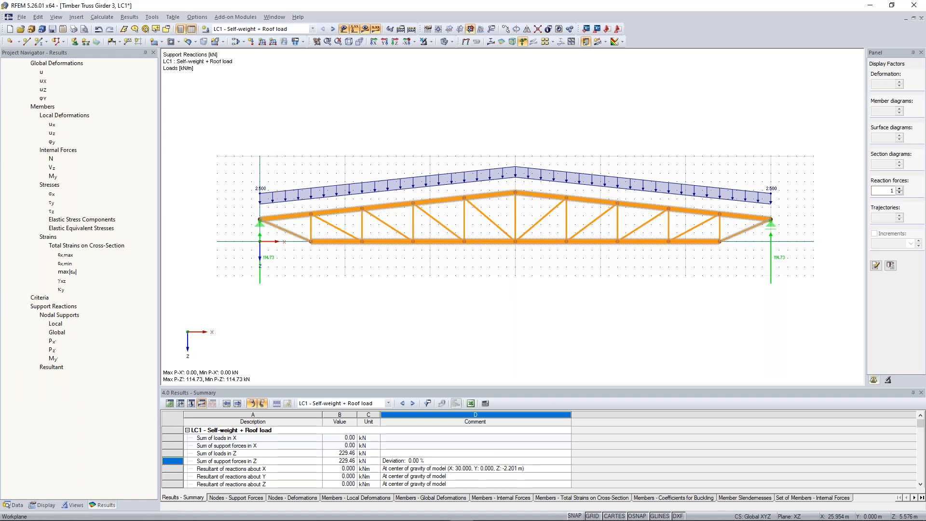
pyautogui.click(237, 18)
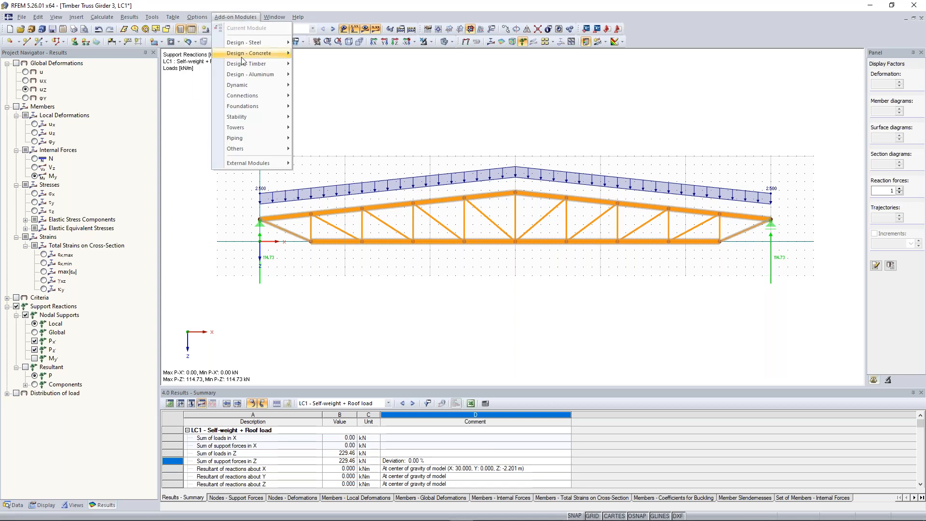
pyautogui.moveTo(242, 66)
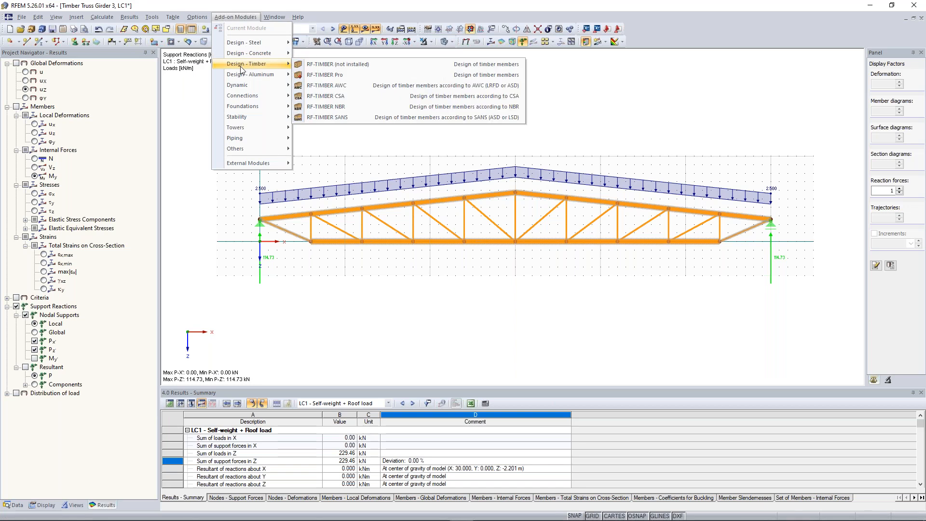
pyautogui.click(333, 77)
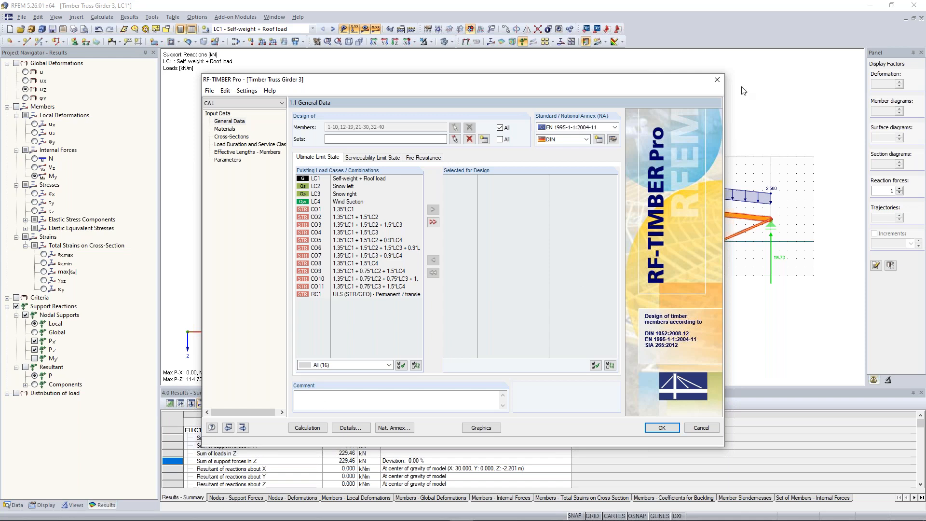
pyautogui.click(713, 83)
pyautogui.click(463, 282)
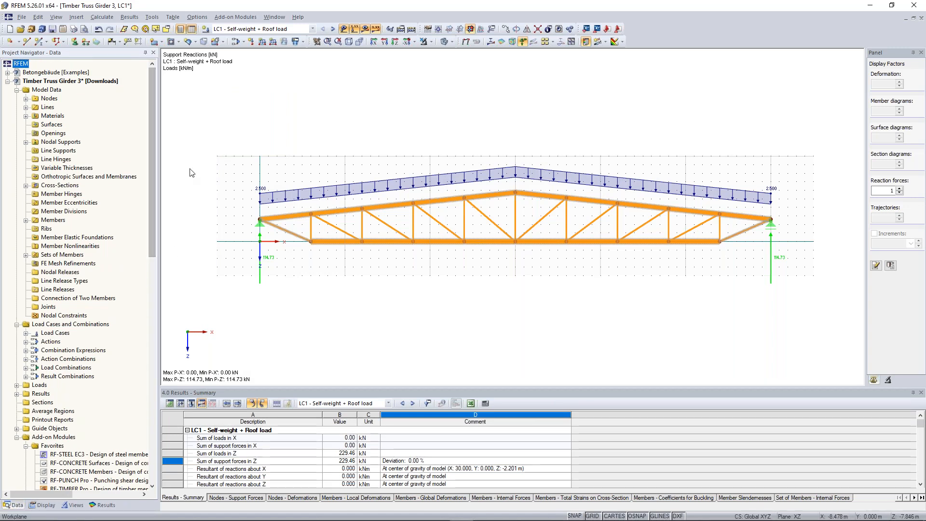
# Step: Browse the add-on modules in the project data and start RF-TIMBER Pro from the favorites
pyautogui.moveTo(151, 175); pyautogui.dragTo(158, 289)
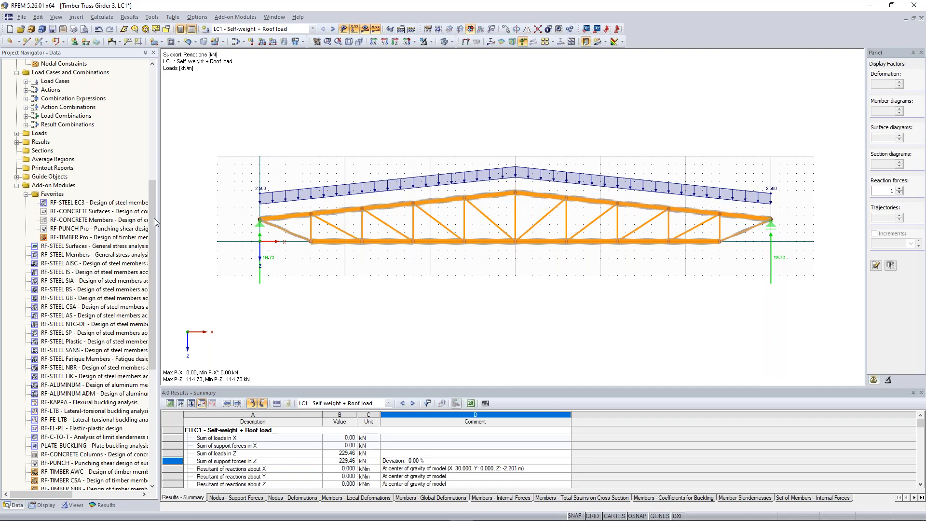
pyautogui.rightClick(82, 246)
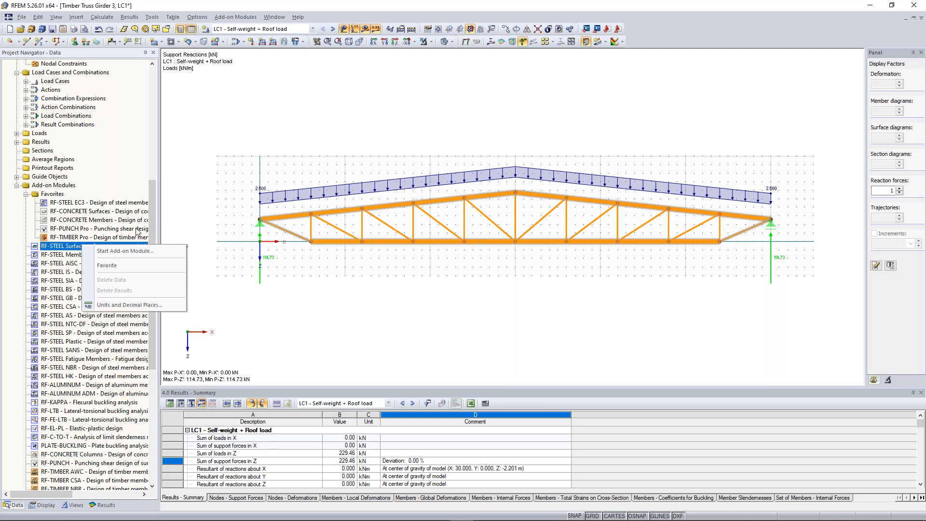
pyautogui.click(151, 210)
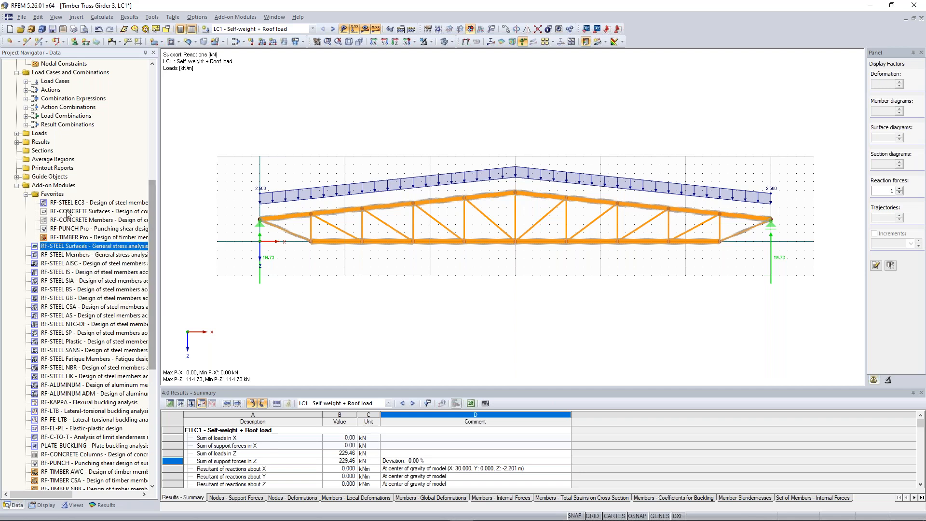
pyautogui.moveTo(151, 281); pyautogui.dragTo(151, 286)
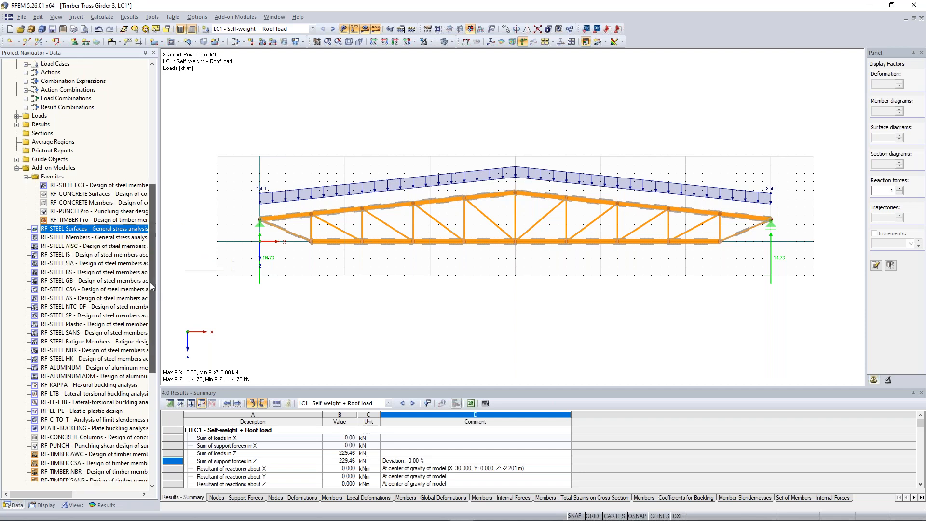
pyautogui.scroll(-3, 151, 286)
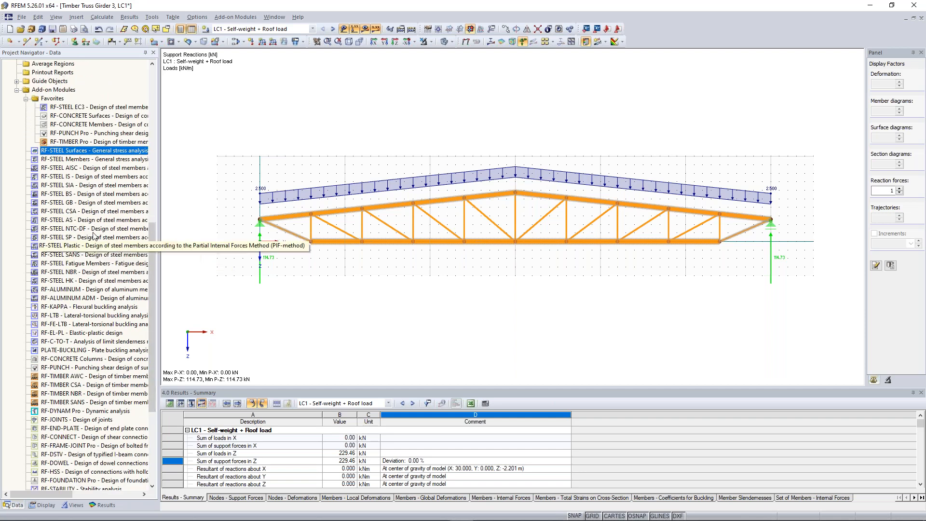
pyautogui.rightClick(76, 232)
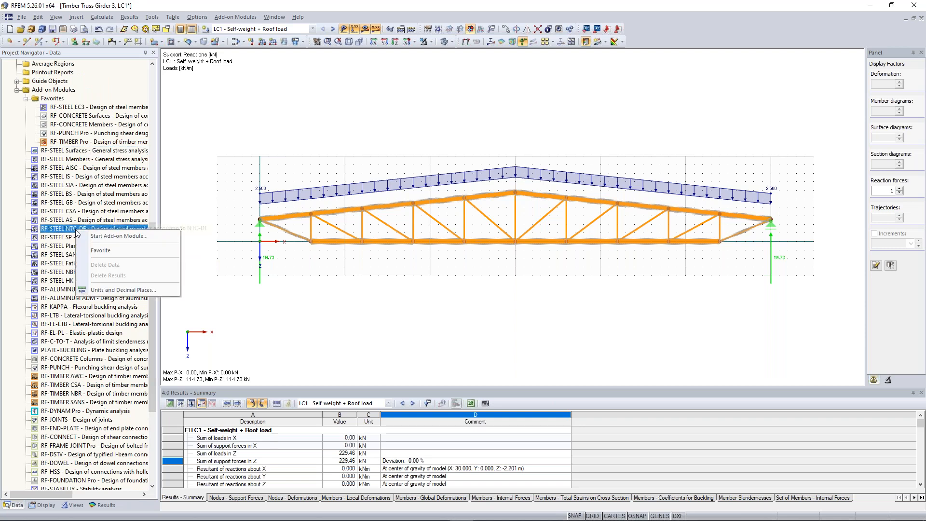
pyautogui.click(95, 254)
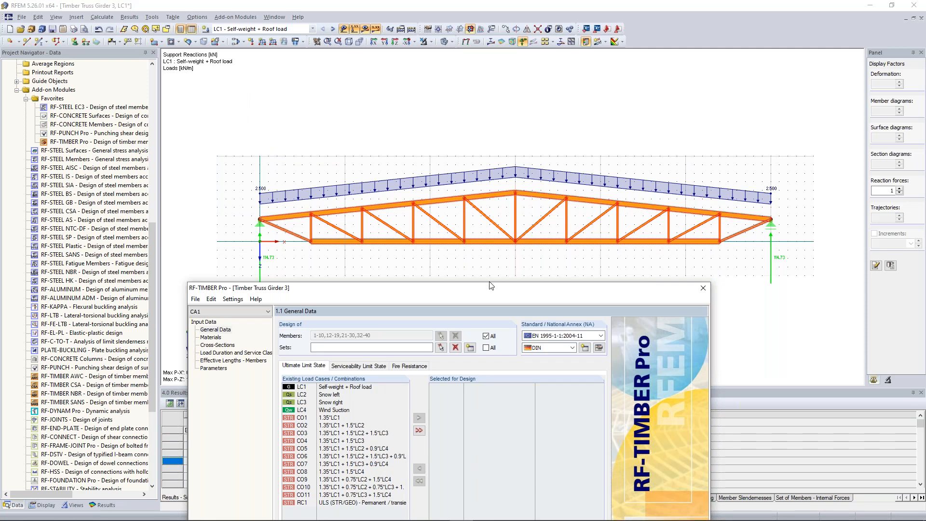
# Step: Remove all individual members from the timber design and select sets of members 1 and 2 for design instead
pyautogui.moveTo(491, 291); pyautogui.dragTo(517, 97)
pyautogui.click(512, 143)
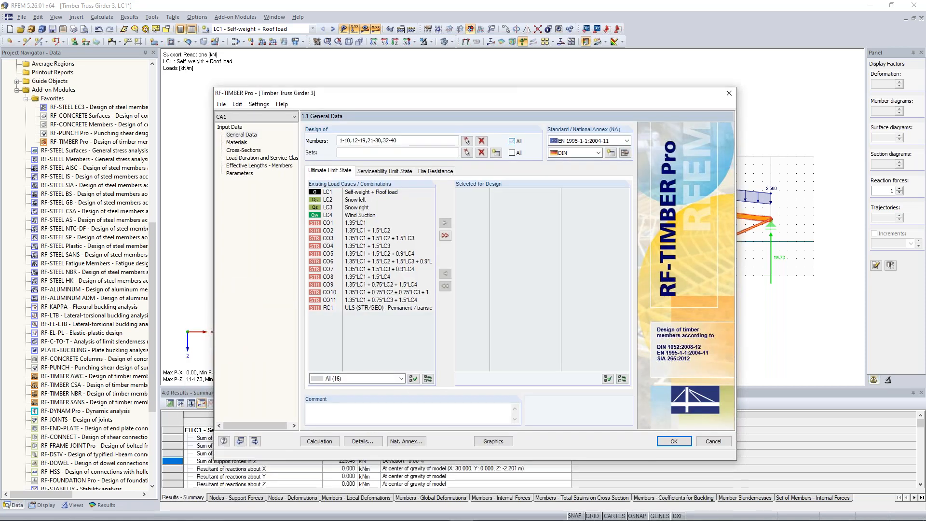
pyautogui.click(482, 141)
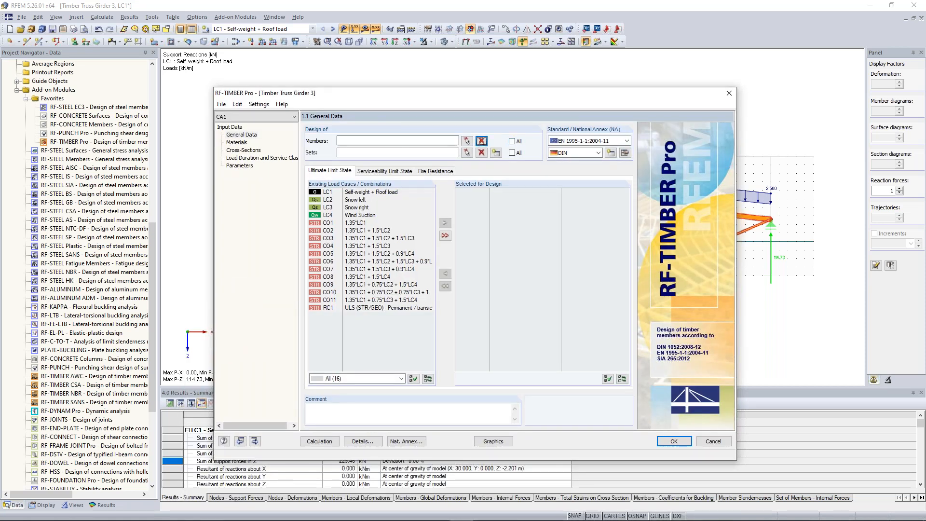
pyautogui.click(467, 152)
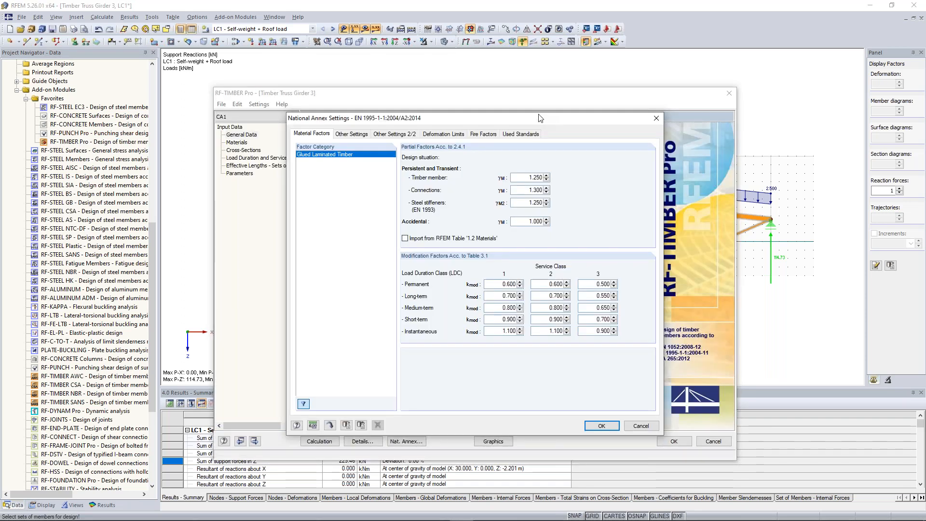
# Step: Set the national annex to CEN and examine its material factors, other settings and strength increase options
pyautogui.moveTo(539, 117); pyautogui.dragTo(336, 94)
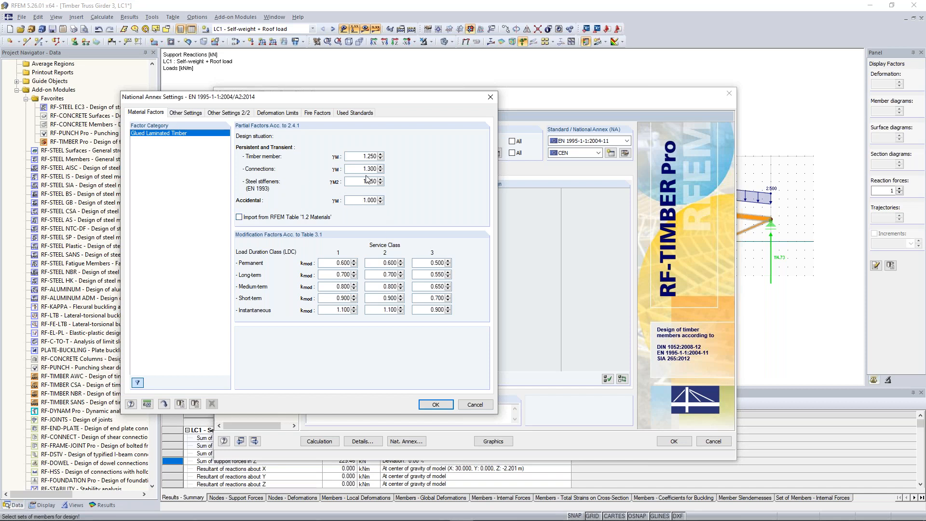
pyautogui.moveTo(362, 201); pyautogui.dragTo(391, 201)
pyautogui.click(197, 114)
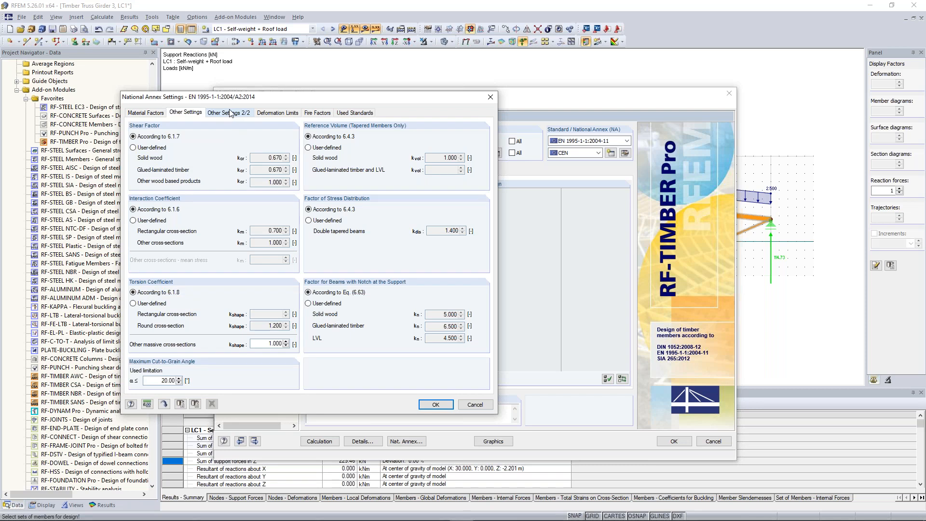
pyautogui.click(230, 113)
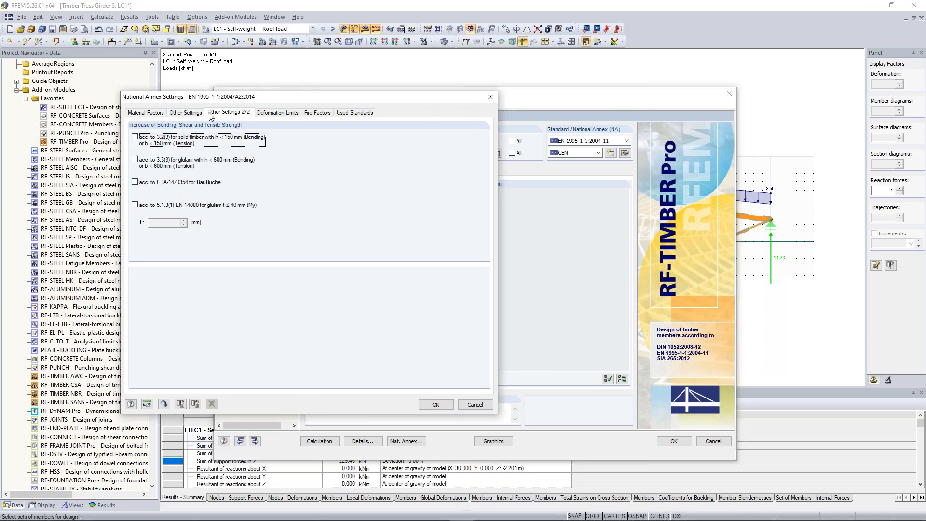
pyautogui.click(192, 113)
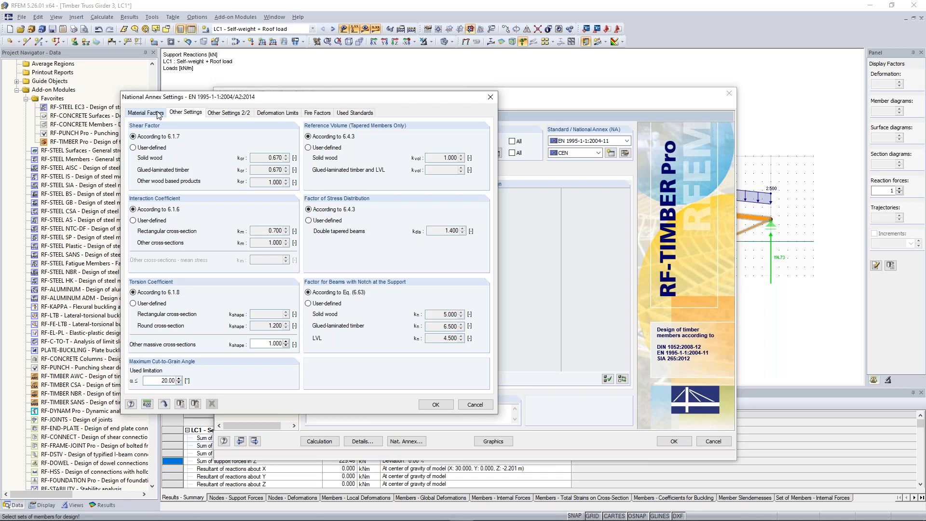
pyautogui.click(159, 114)
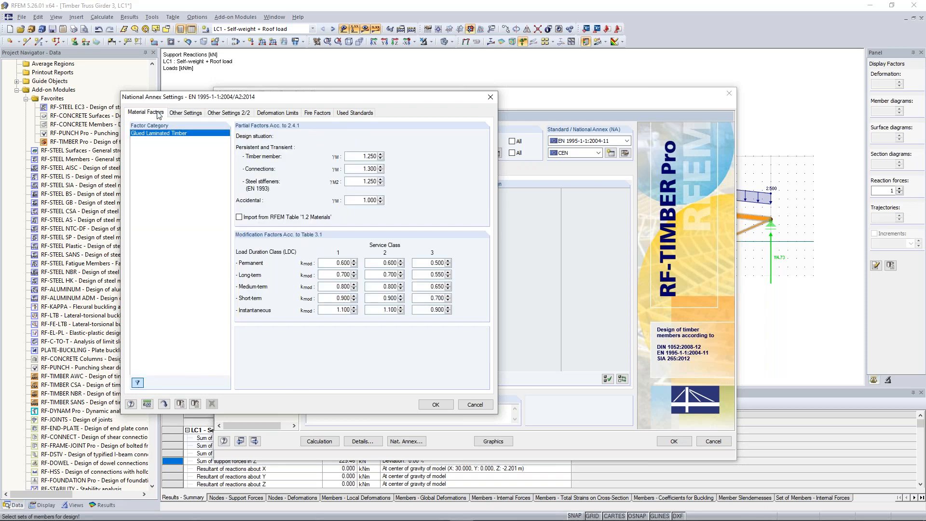
pyautogui.click(490, 98)
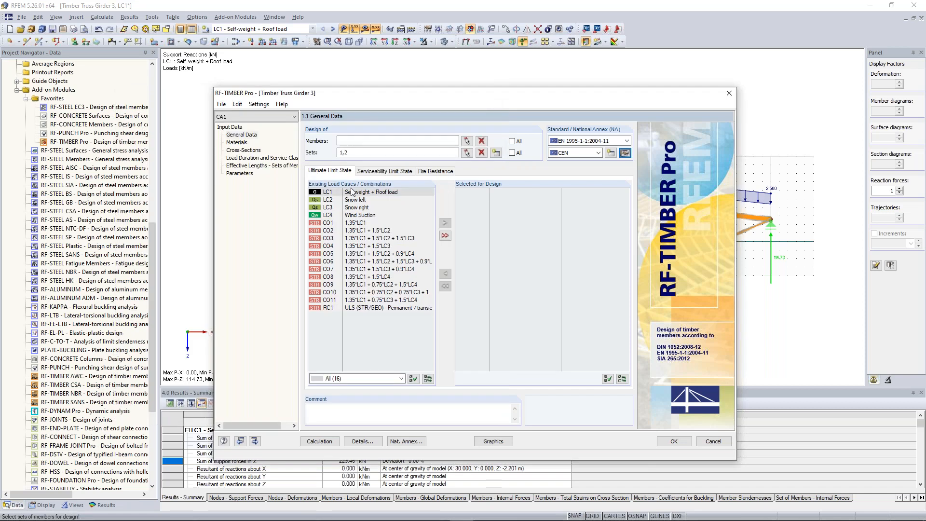
# Step: Add load combinations CO1 to CO11 to the ultimate limit state design
pyautogui.click(360, 223)
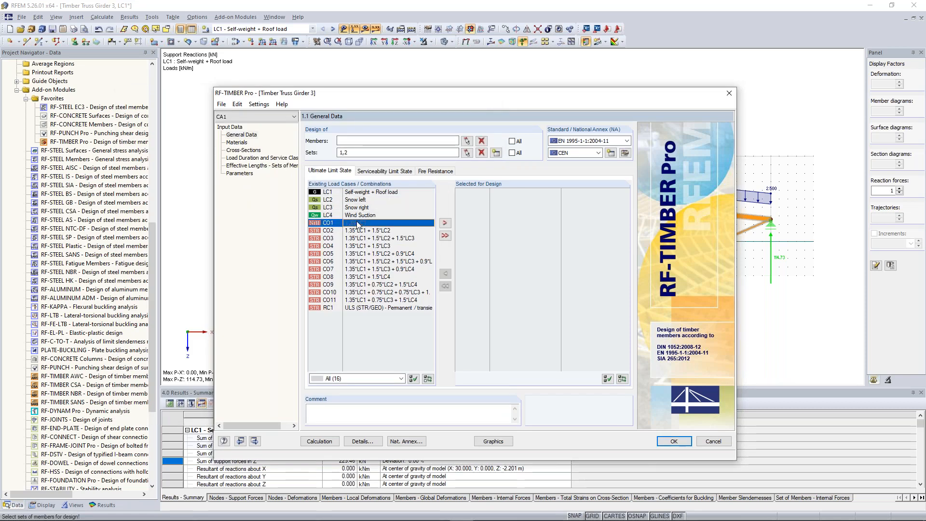
pyautogui.keyDown('shift'); pyautogui.click(353, 300); pyautogui.keyUp('shift')
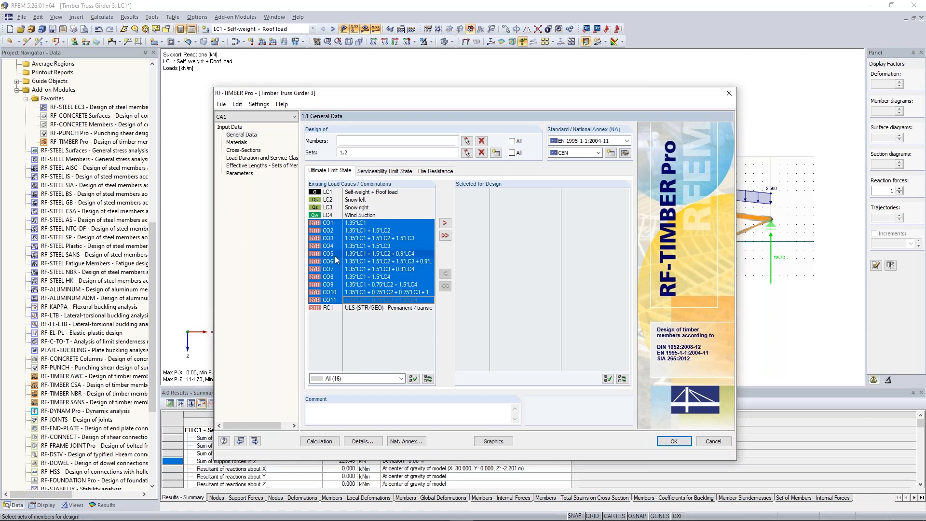
pyautogui.click(444, 224)
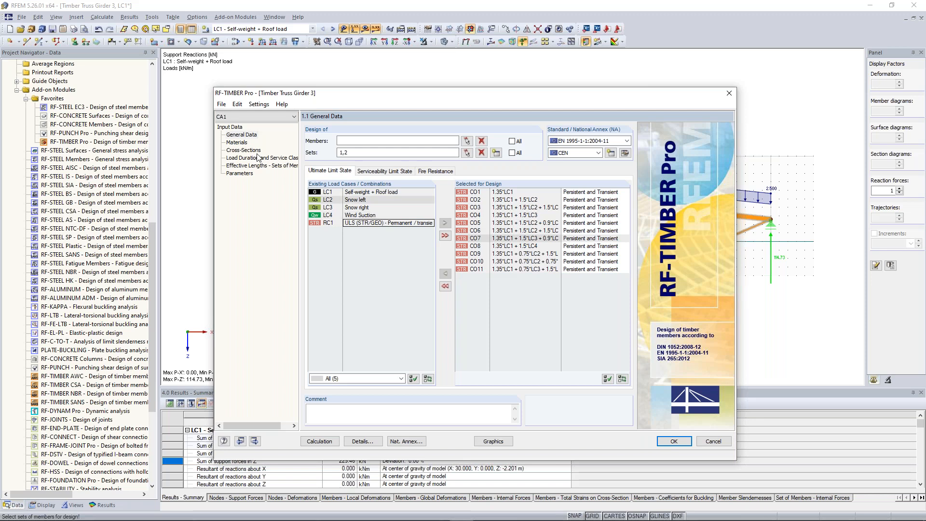
# Step: Examine the glulam GL28h material properties and the cross-section list, including the note for T-Rectangle 200/180
pyautogui.click(231, 143)
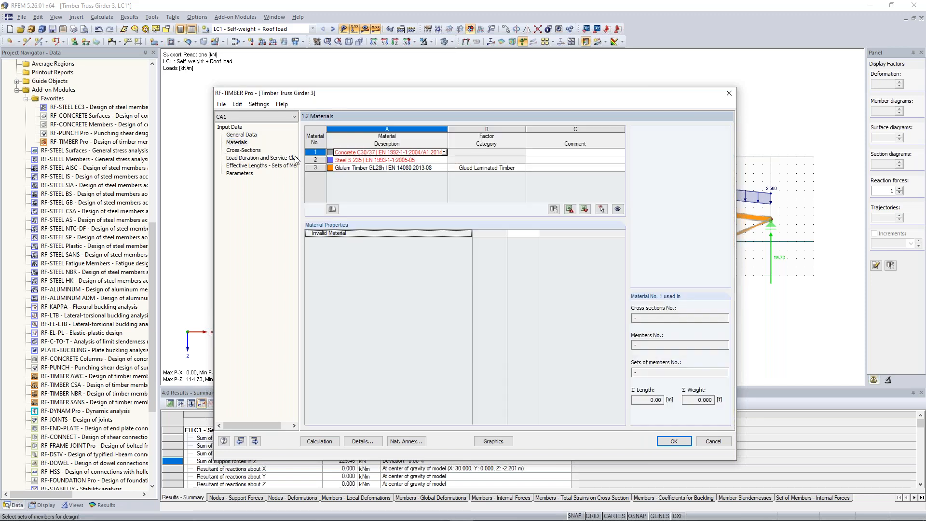
pyautogui.click(389, 168)
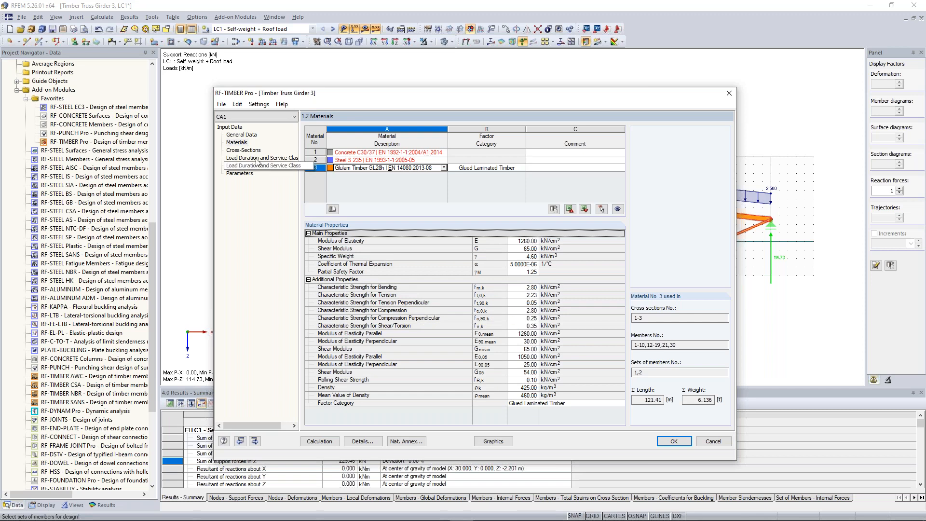
pyautogui.click(245, 151)
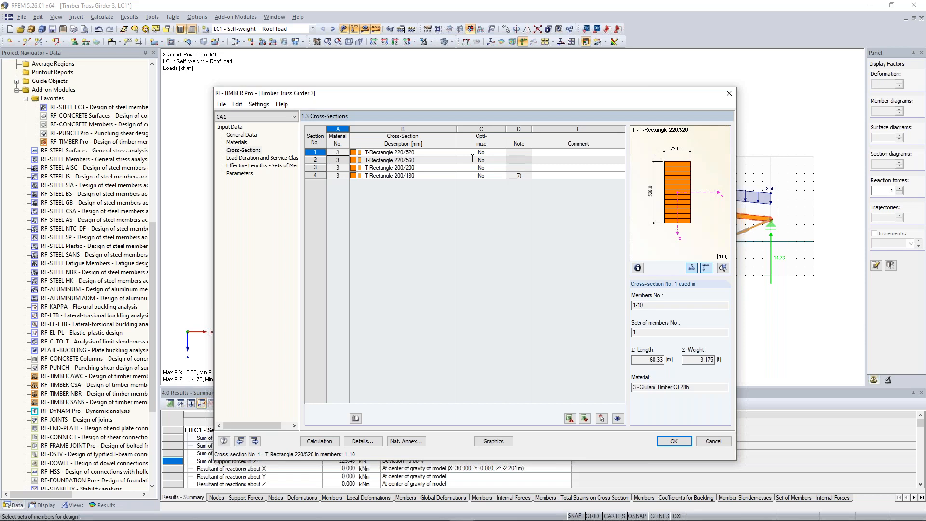
pyautogui.click(520, 176)
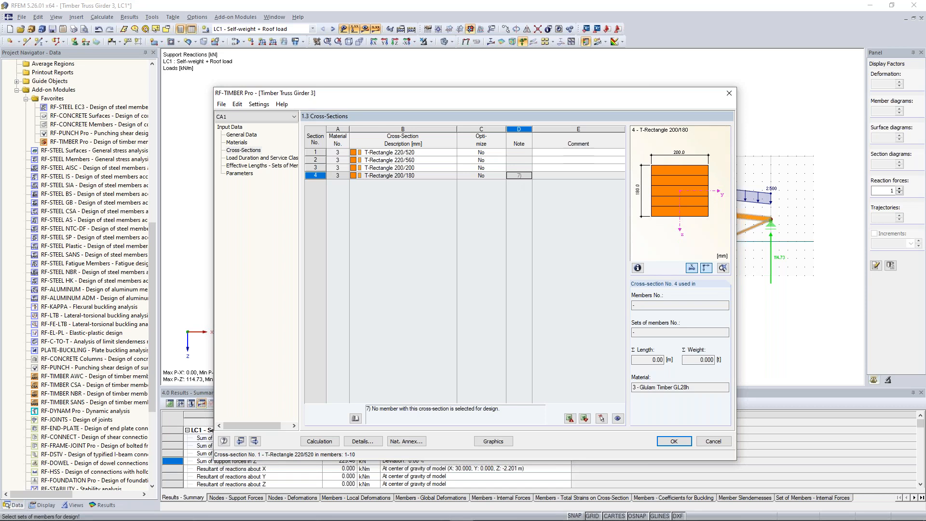
# Step: Assign the short-term load duration class to snow load cases LC2 and LC3, and set service class 2 for all sets of members
pyautogui.click(272, 159)
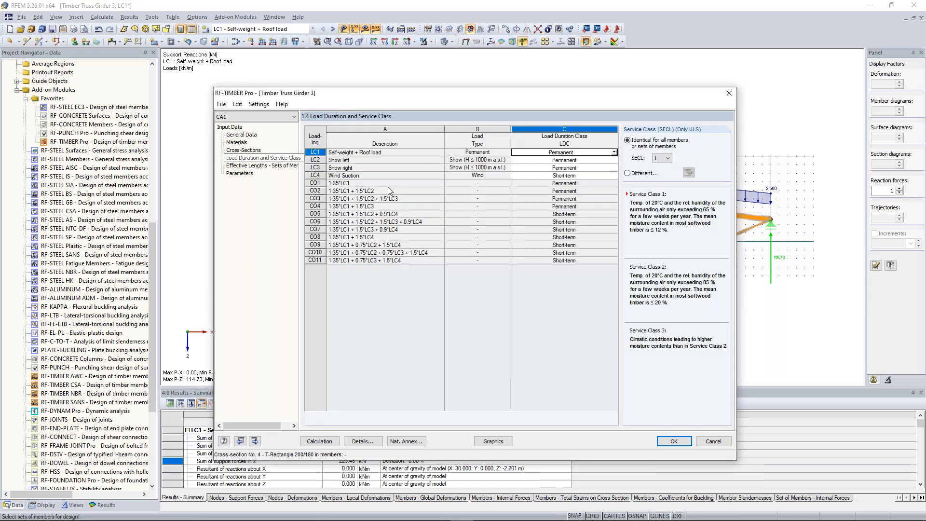
pyautogui.click(592, 161)
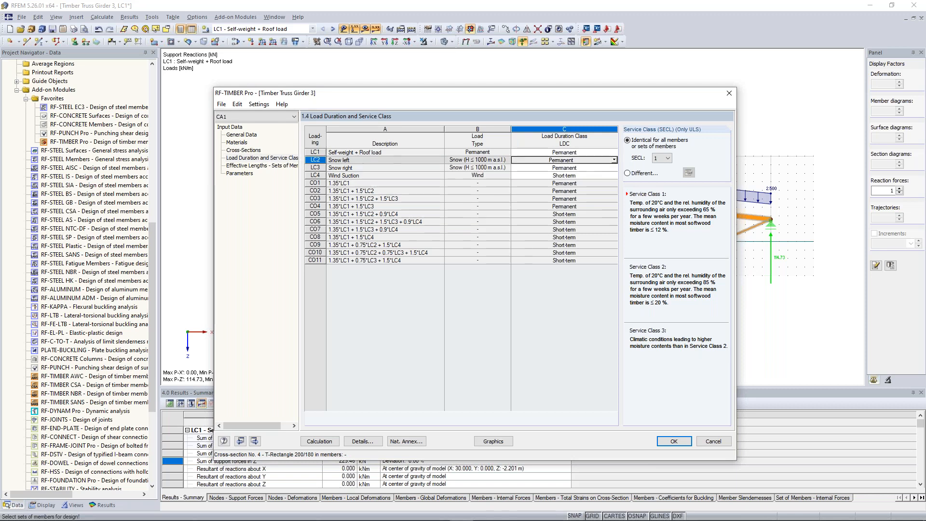
pyautogui.click(615, 160)
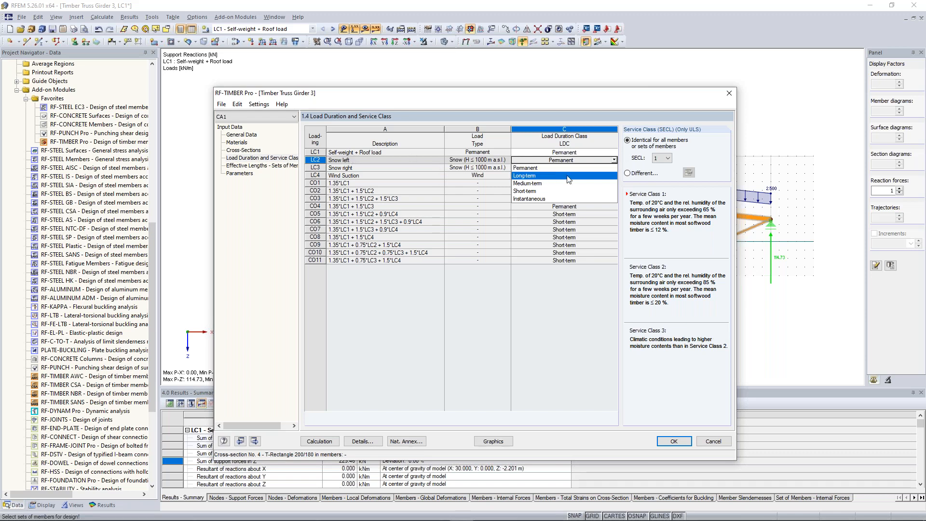
pyautogui.click(558, 192)
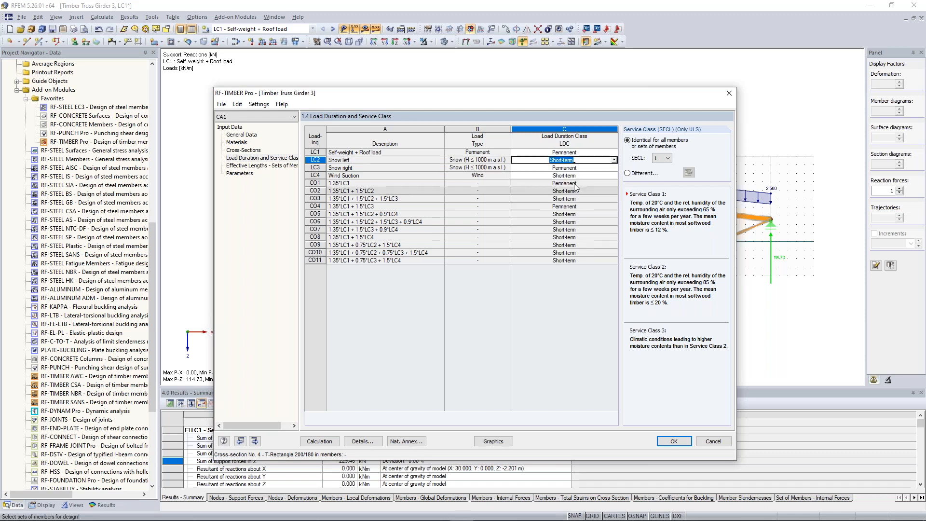
pyautogui.click(606, 168)
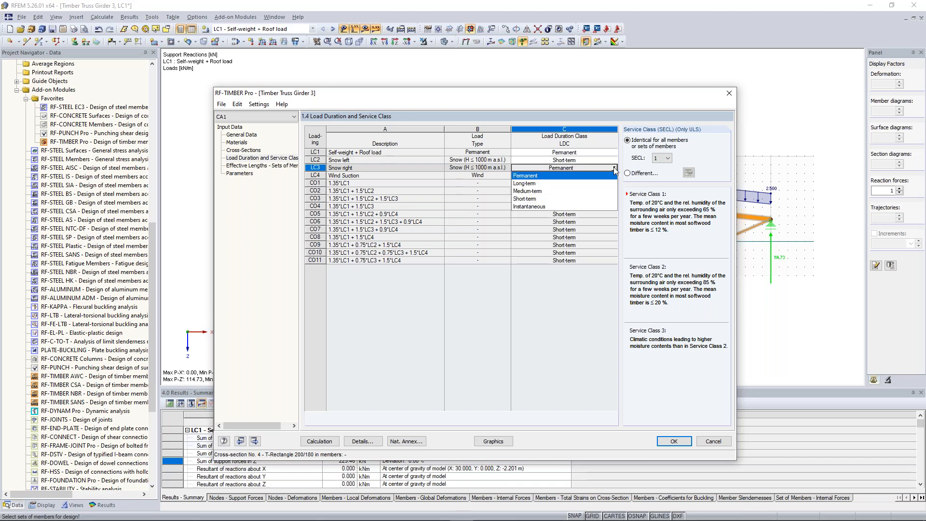
pyautogui.click(576, 199)
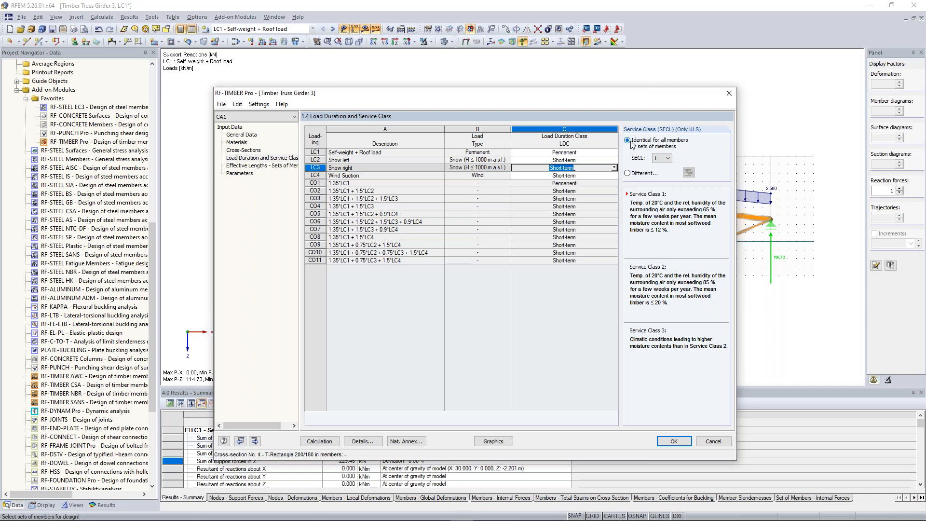
pyautogui.click(668, 158)
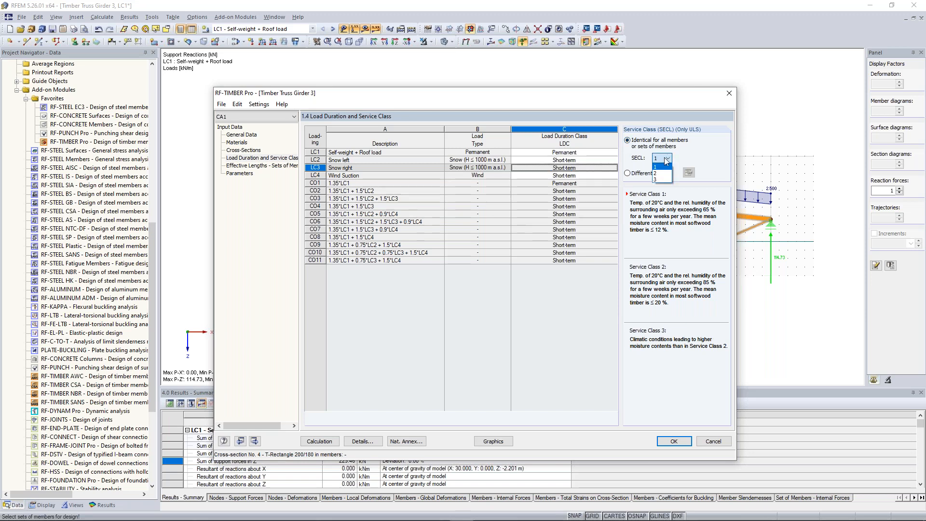
pyautogui.click(665, 173)
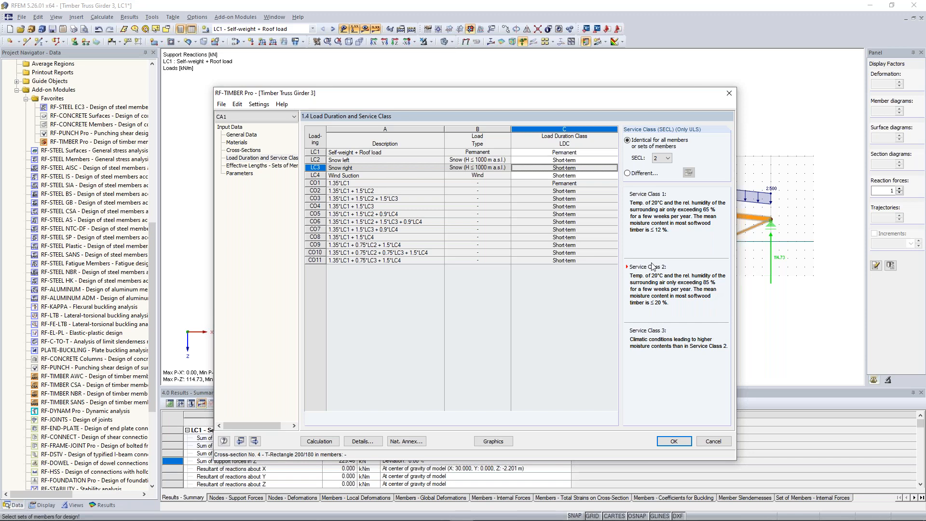
# Step: Deactivate buckling and lateral-torsional buckling for both sets of members, the upper and the lower chord
pyautogui.click(250, 167)
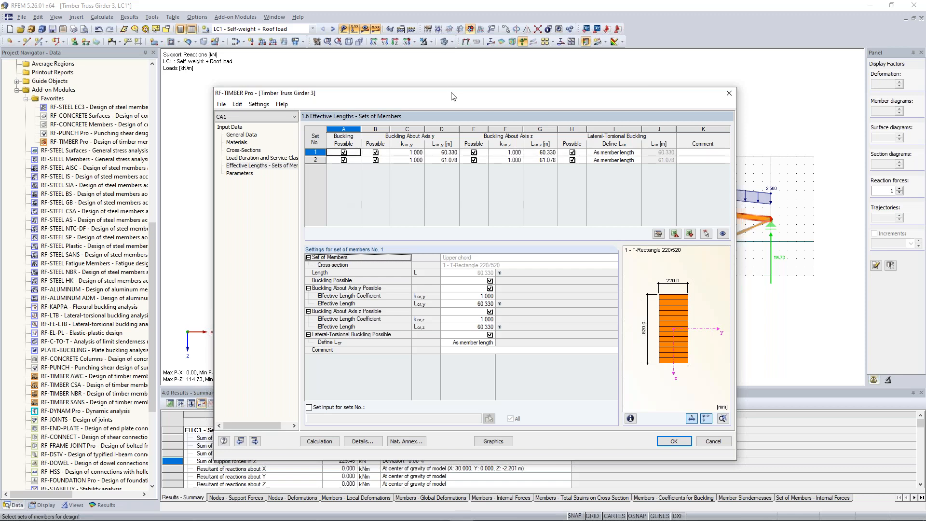
pyautogui.moveTo(454, 97); pyautogui.dragTo(487, 268)
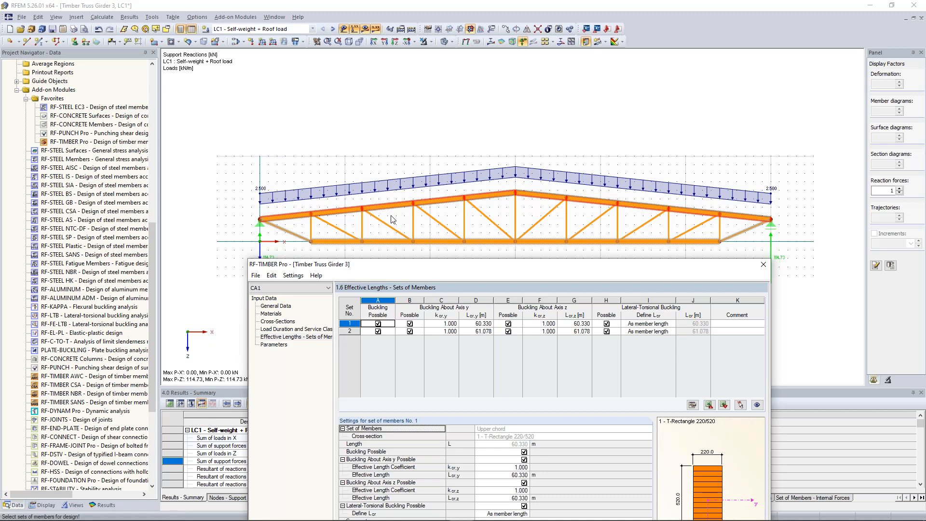
pyautogui.click(378, 324)
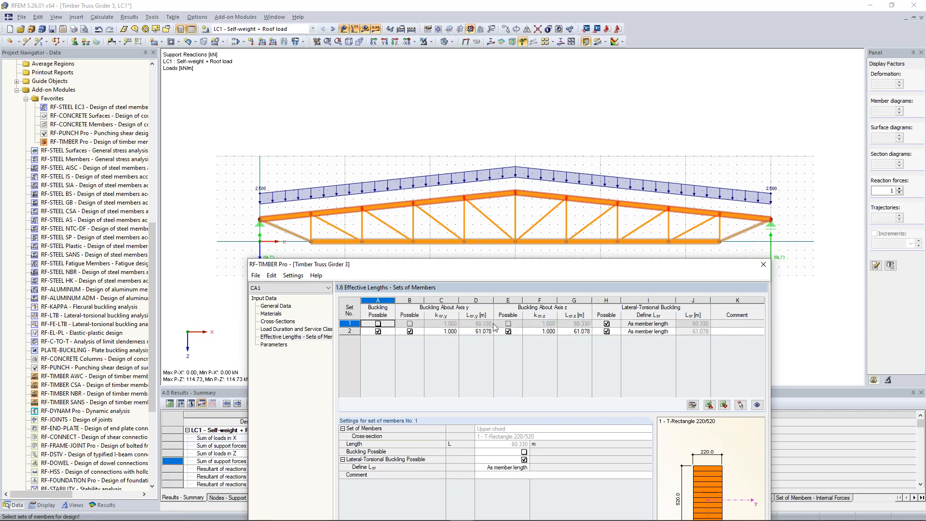
pyautogui.click(606, 332)
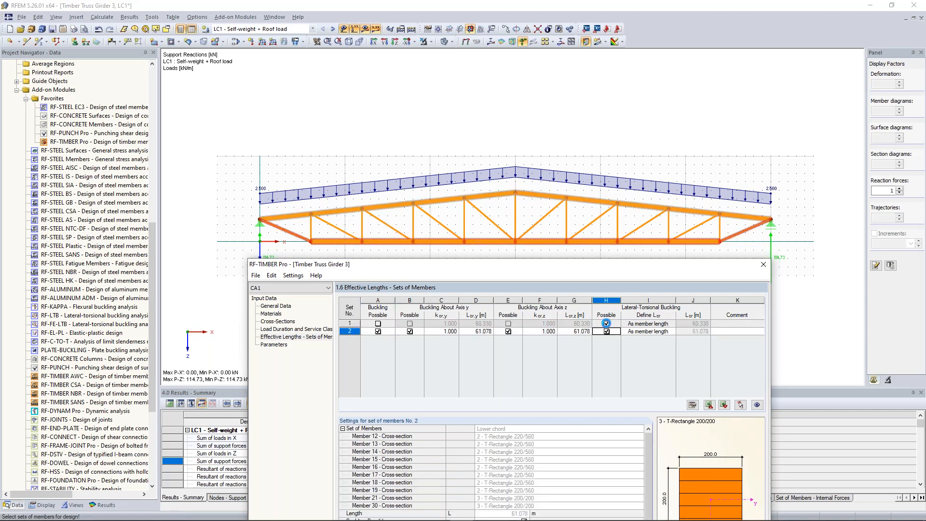
pyautogui.click(606, 324)
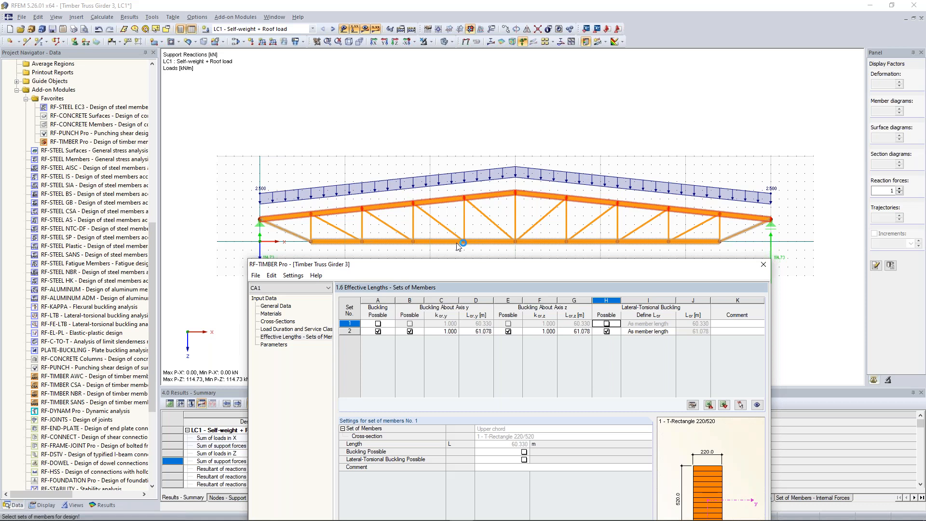
pyautogui.click(378, 332)
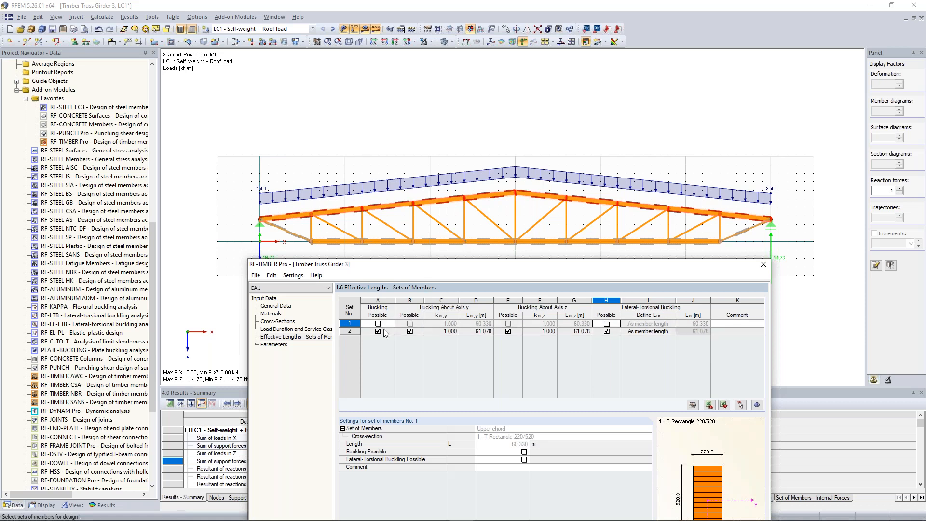
pyautogui.click(607, 331)
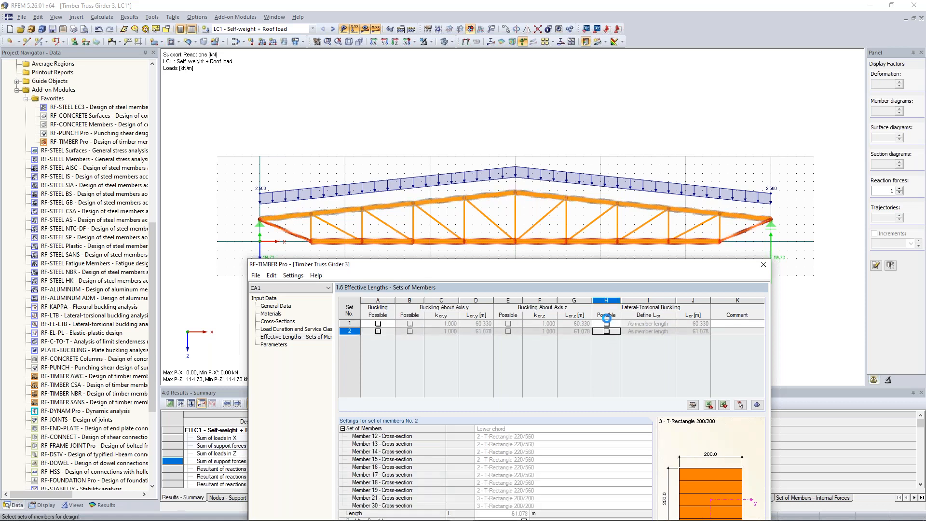
pyautogui.moveTo(602, 267); pyautogui.dragTo(557, 118)
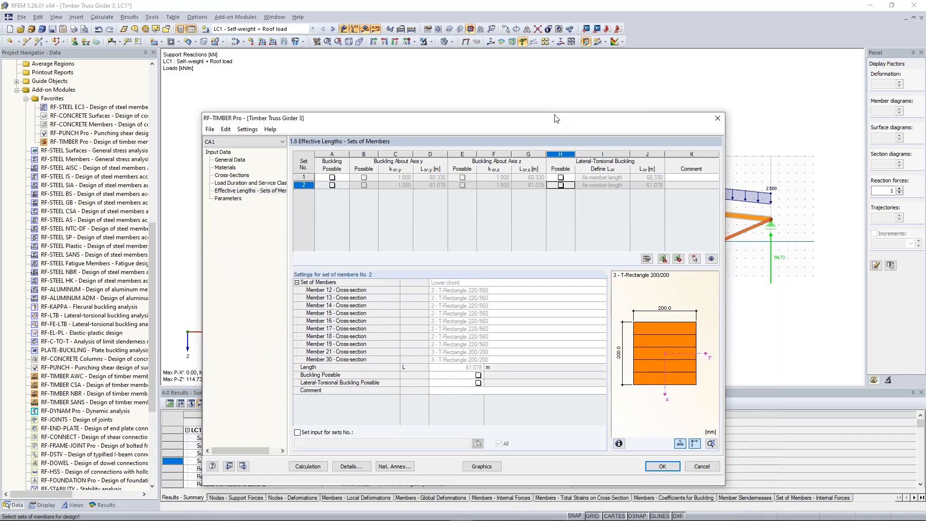
# Step: Switch off the stability check in the design details
pyautogui.click(352, 465)
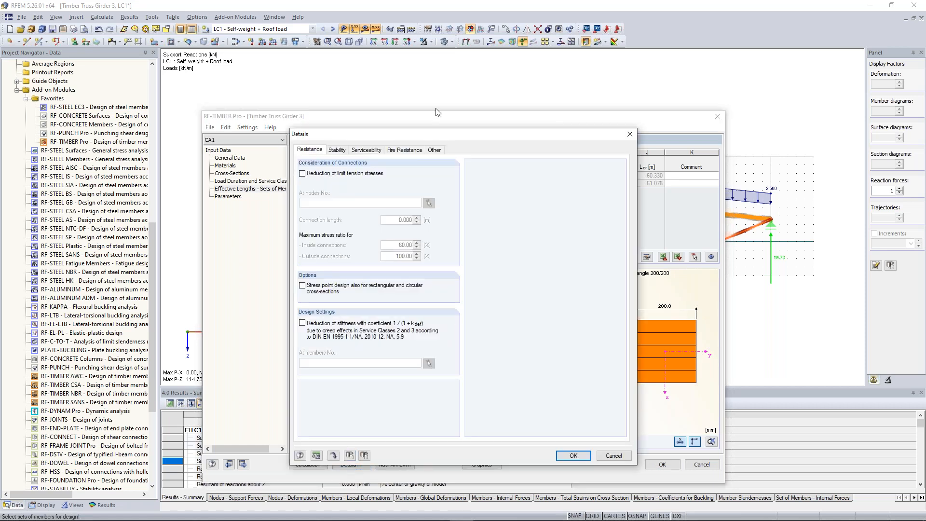
pyautogui.moveTo(428, 134); pyautogui.dragTo(450, 115)
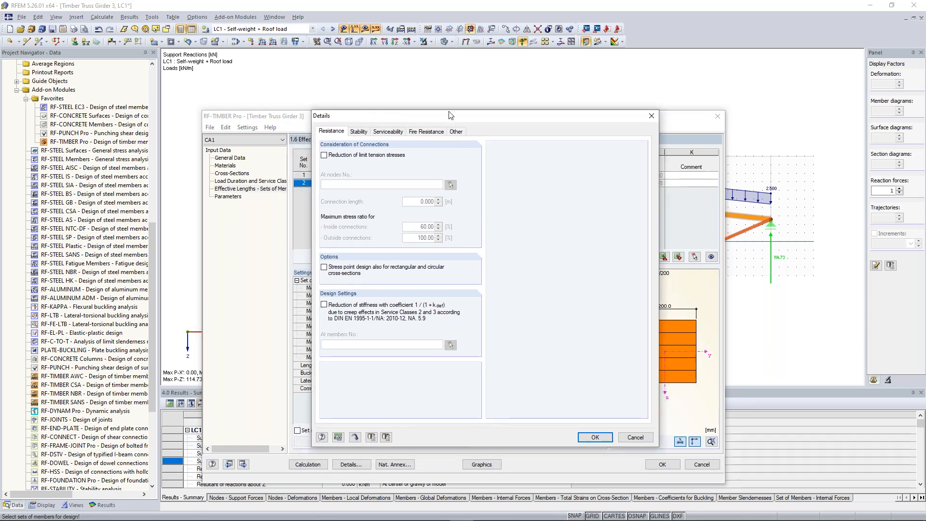
pyautogui.click(360, 131)
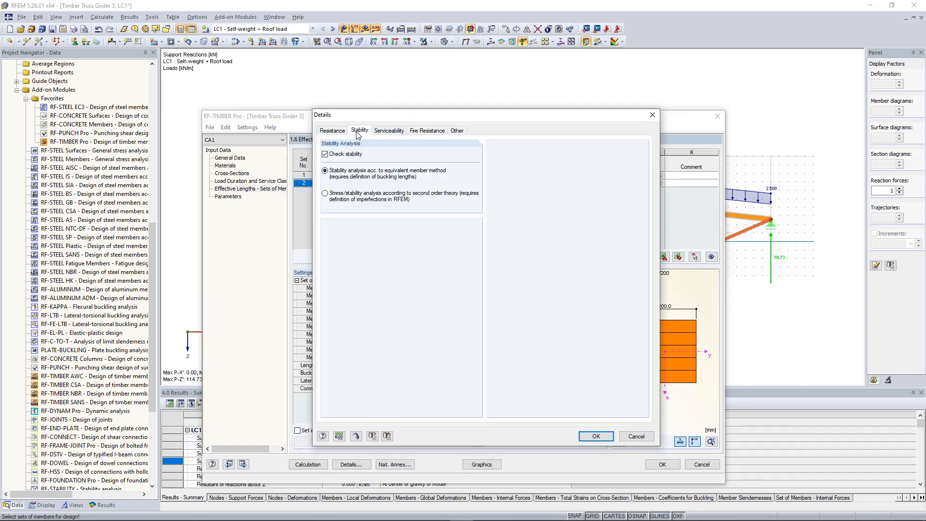
pyautogui.click(343, 156)
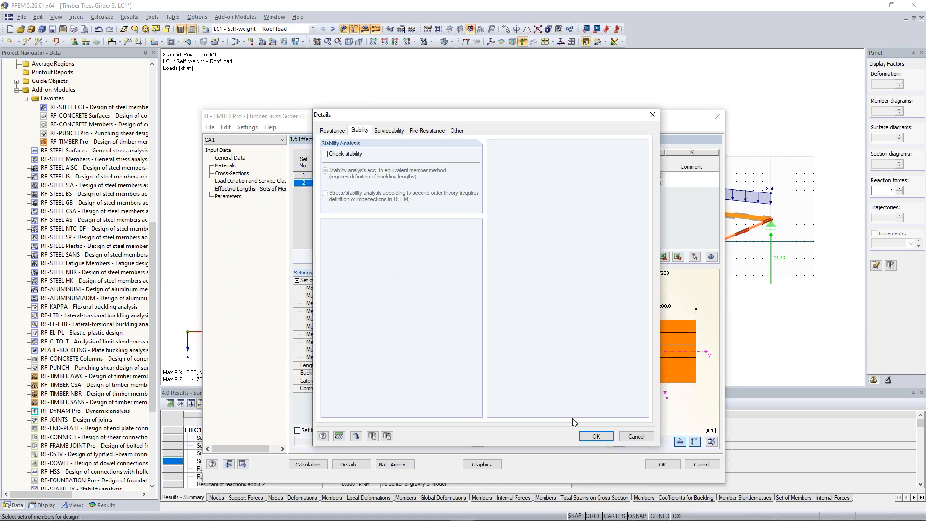
pyautogui.click(596, 436)
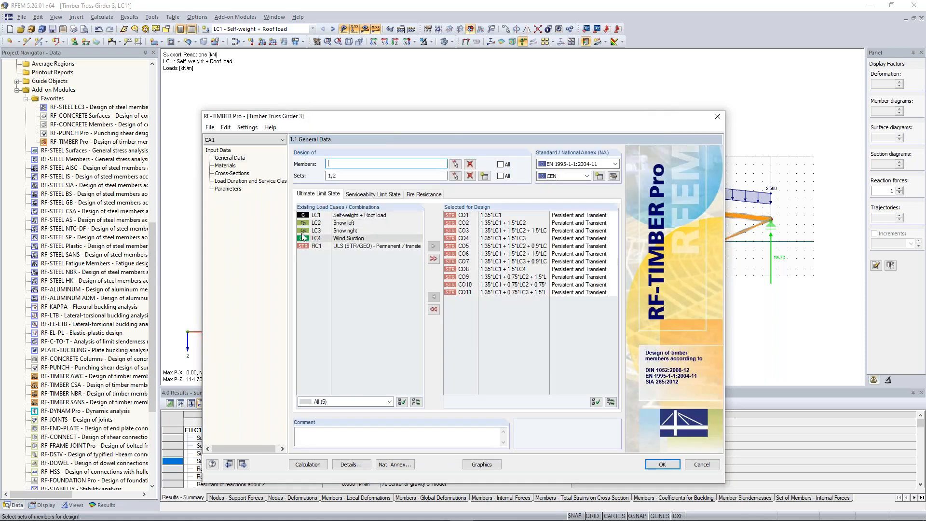
# Step: Run the timber design calculation without any reduction parameters and list the design results by cross-section
pyautogui.click(231, 189)
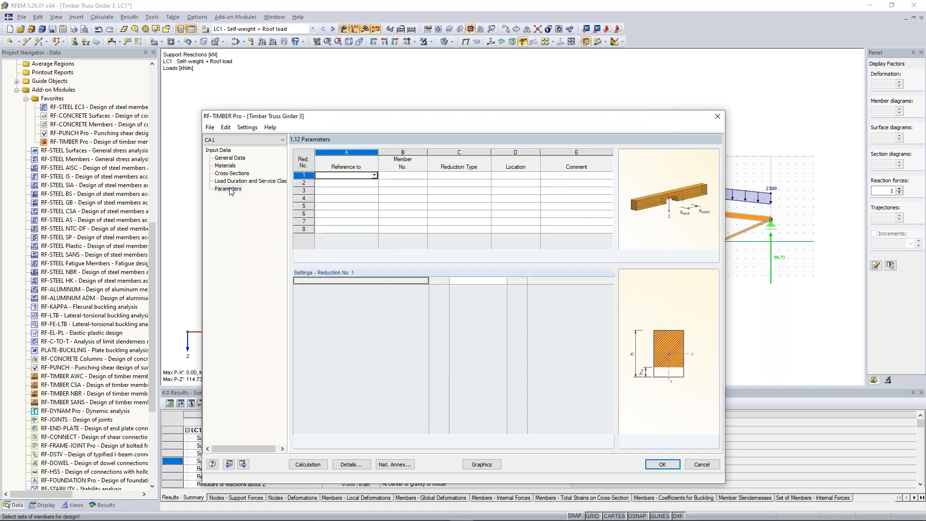
pyautogui.click(315, 466)
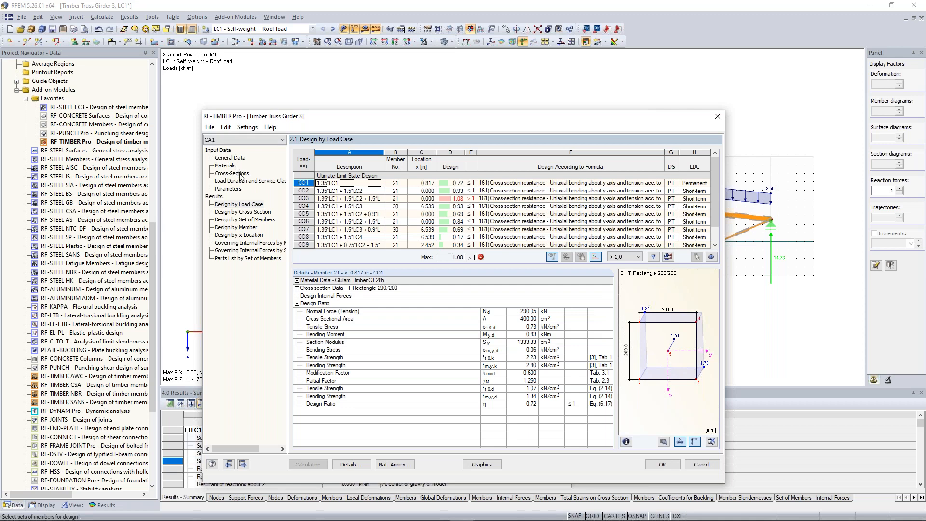
pyautogui.click(255, 213)
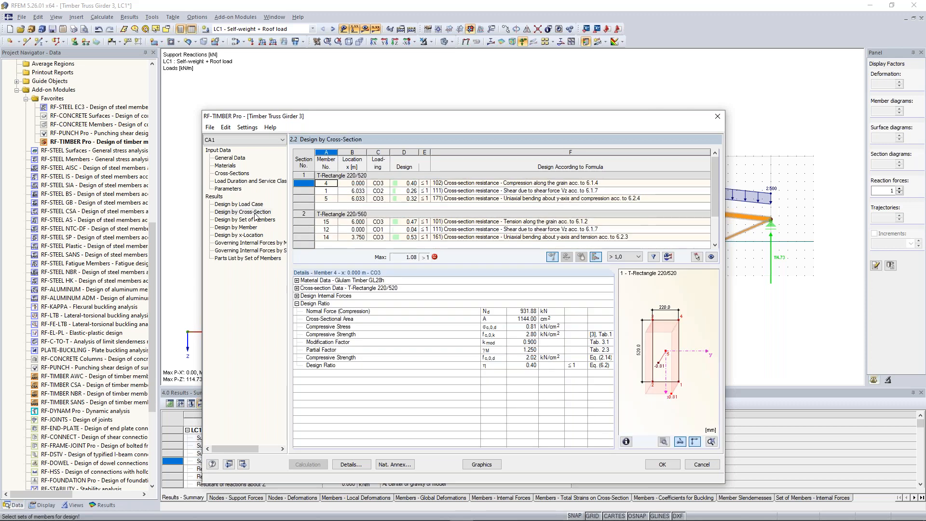
pyautogui.moveTo(716, 211); pyautogui.dragTo(710, 160)
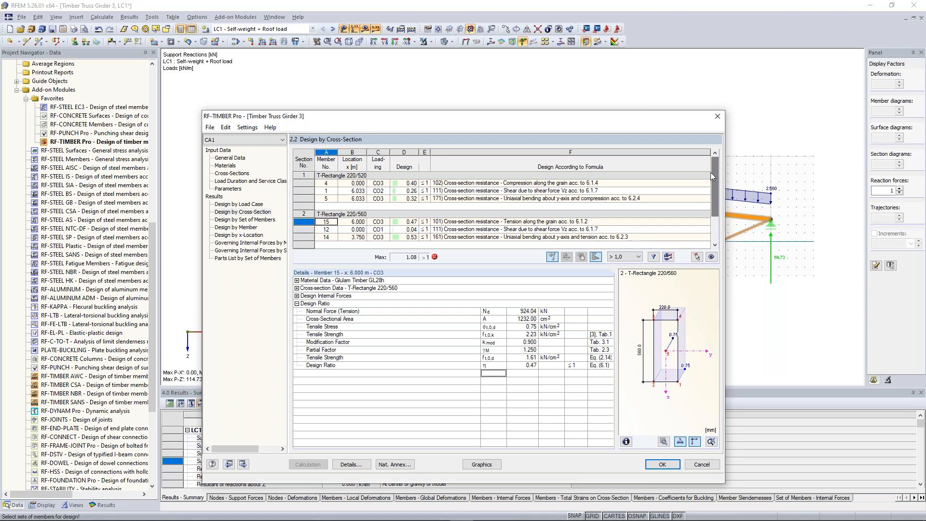
pyautogui.moveTo(711, 173); pyautogui.dragTo(708, 219)
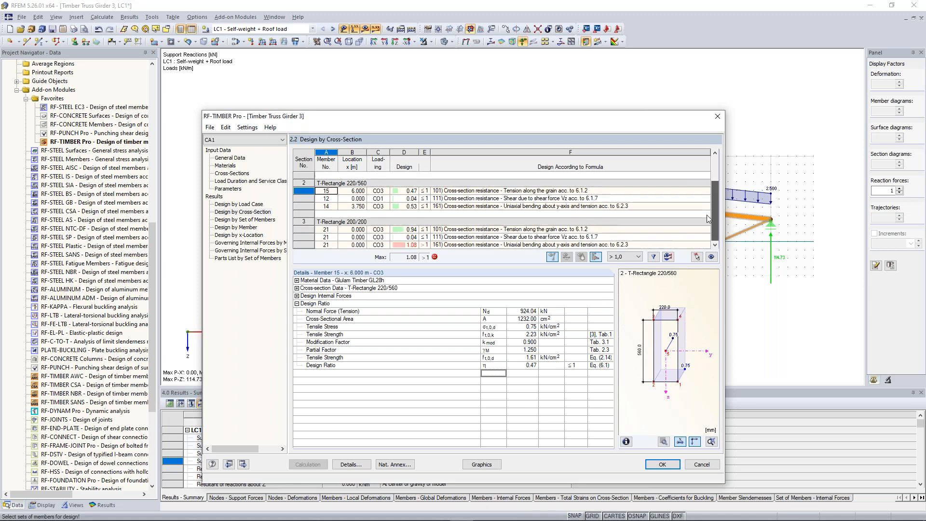
# Step: Examine the bending and tension check of T-Rectangle 200/200 in member 21: material data, cross-section data, design internal forces and design ratio
pyautogui.moveTo(420, 121); pyautogui.dragTo(409, 302)
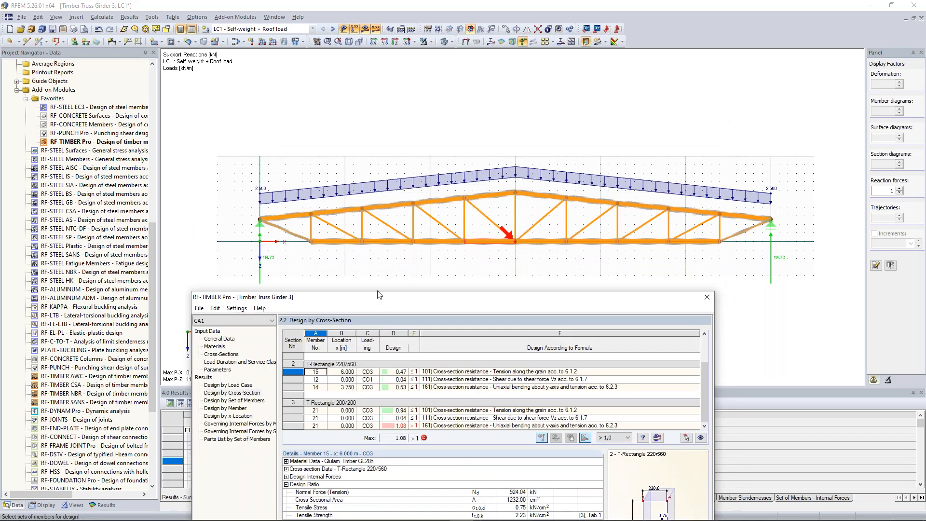
pyautogui.moveTo(380, 295); pyautogui.dragTo(406, 179)
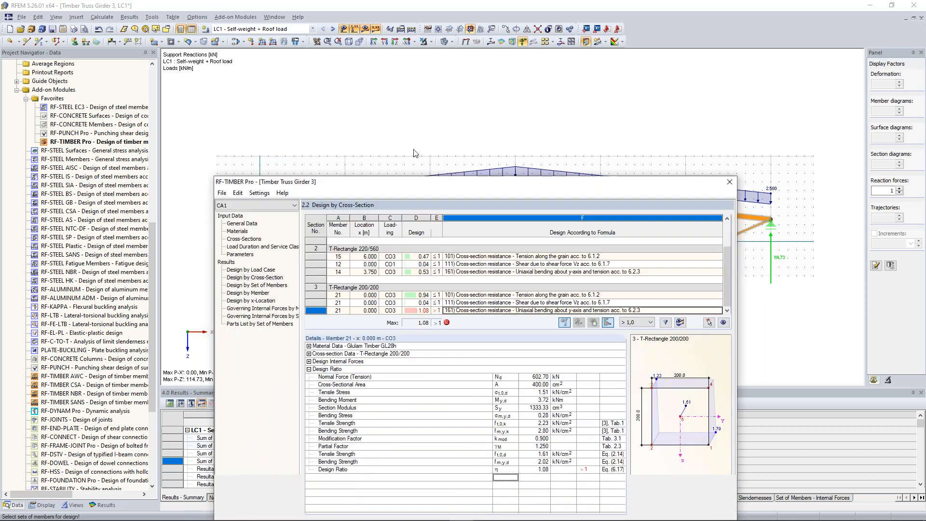
pyautogui.moveTo(413, 150); pyautogui.dragTo(412, 127)
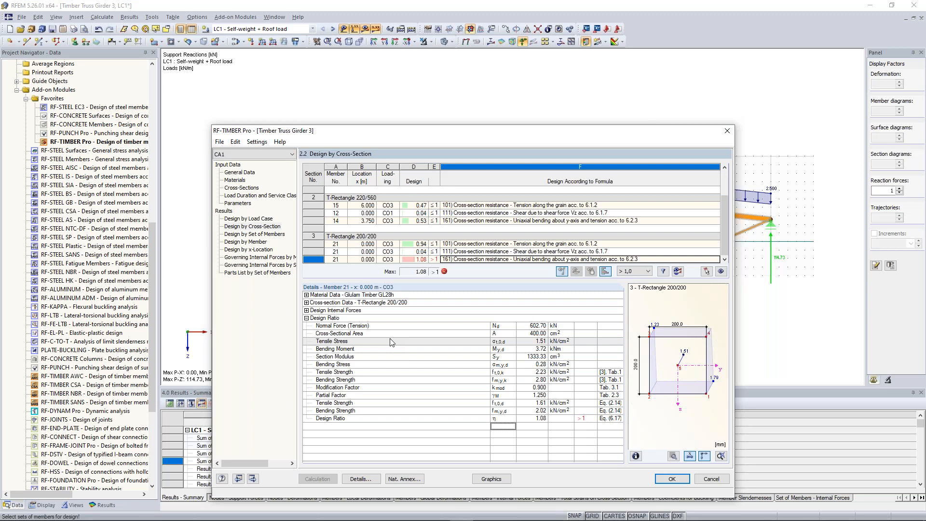
pyautogui.click(295, 229)
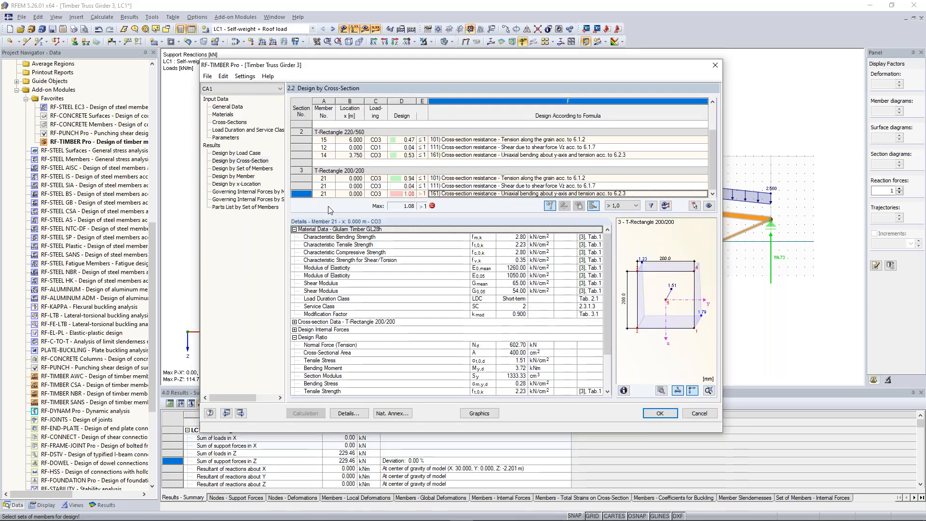
pyautogui.doubleClick(337, 323)
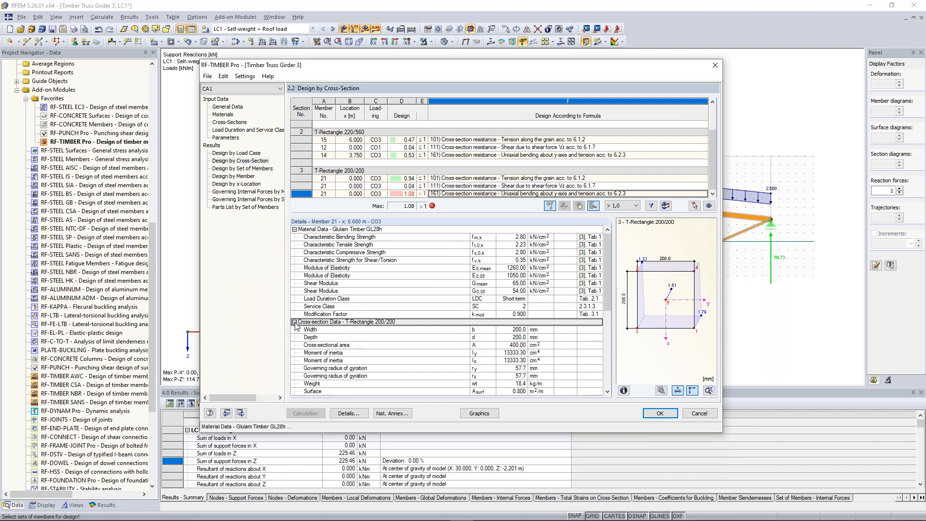
pyautogui.scroll(-2, 339, 329)
pyautogui.doubleClick(304, 284)
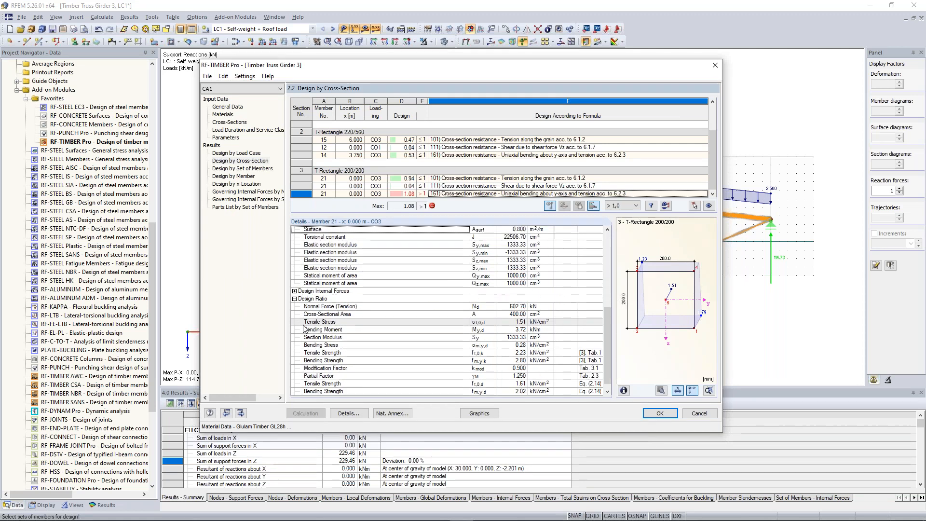
pyautogui.doubleClick(304, 285)
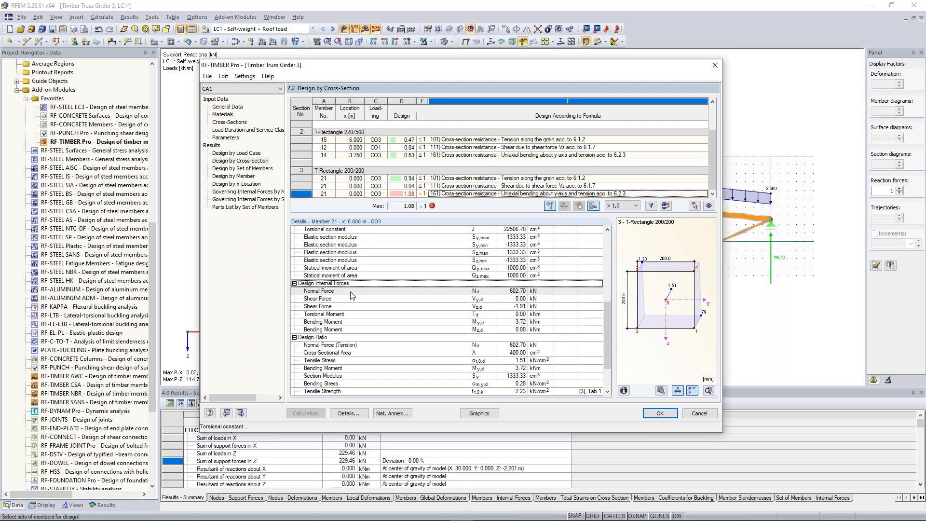
pyautogui.moveTo(607, 313); pyautogui.dragTo(605, 338)
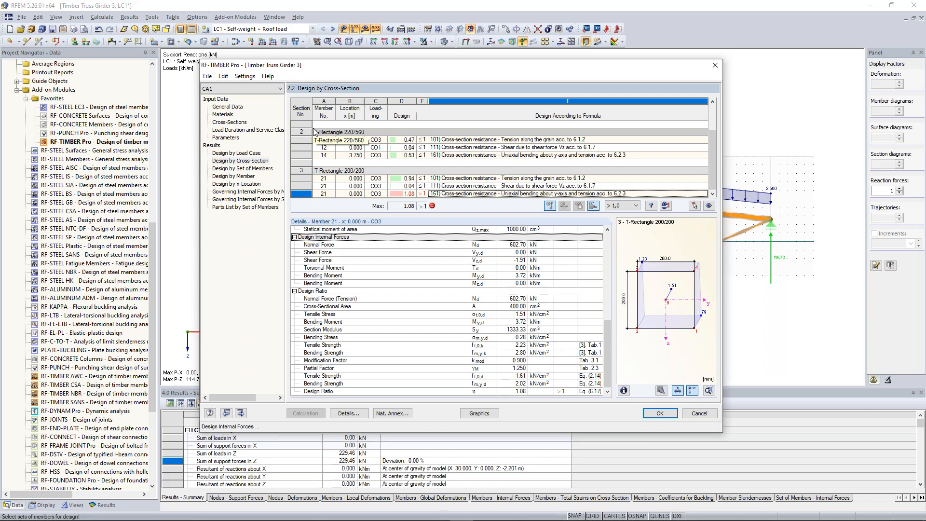
# Step: Activate optimization for cross-section no. 3, T-Rectangle 200/200
pyautogui.click(236, 123)
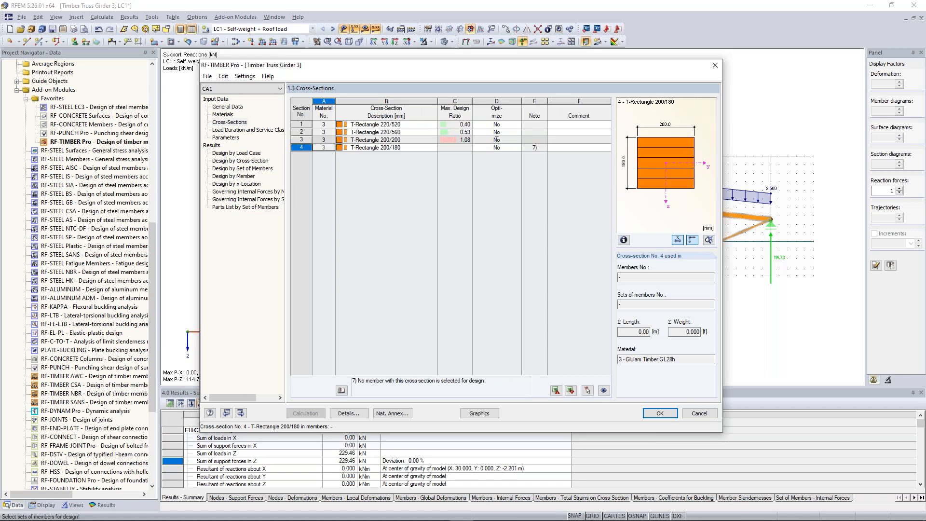
pyautogui.click(514, 139)
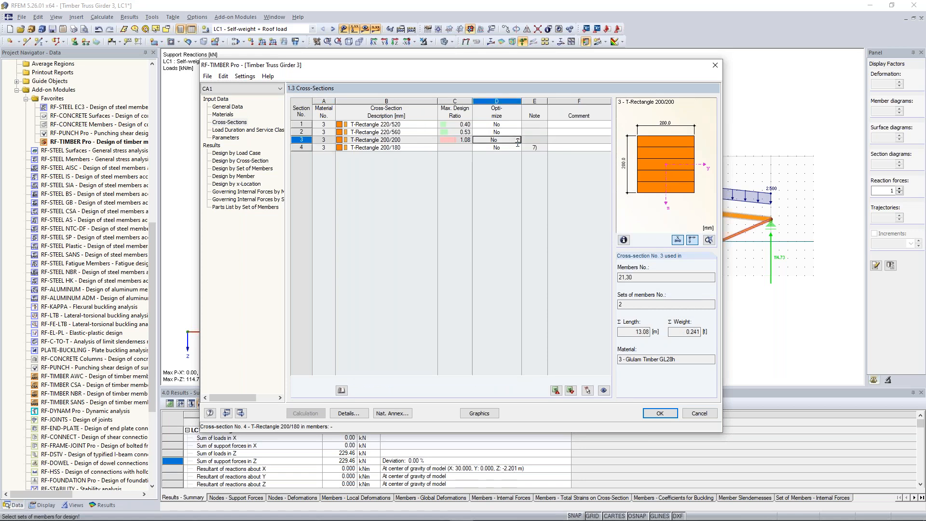
pyautogui.click(517, 140)
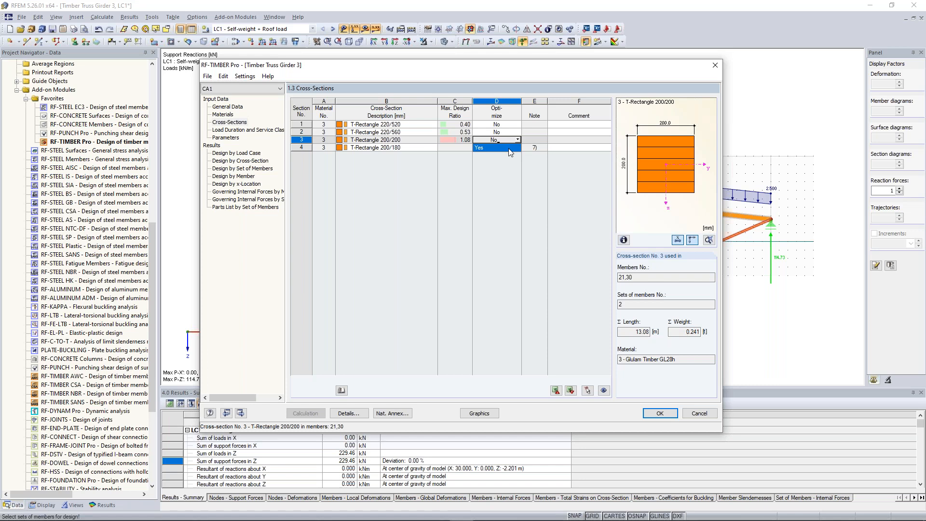
pyautogui.click(508, 148)
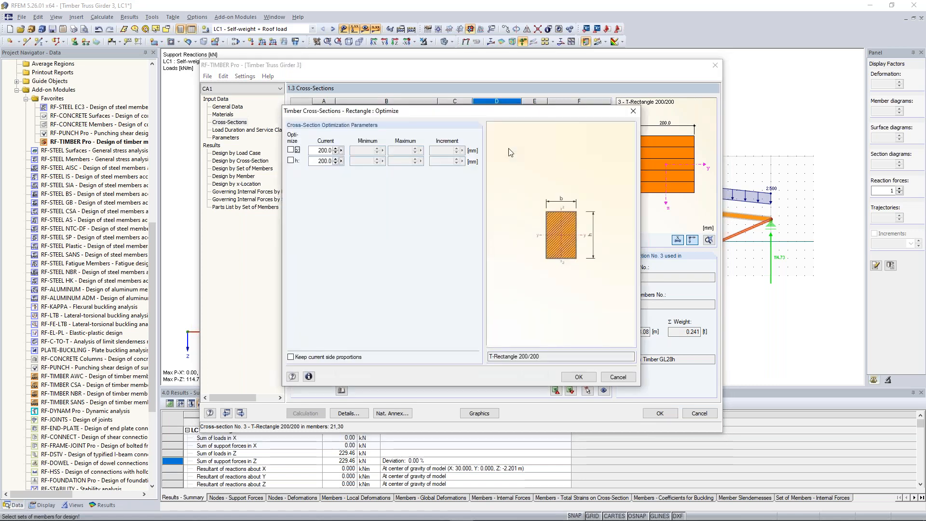
# Step: Set the optimized section's width b to 220 mm and optimize only the height h, with a new minimum height
pyautogui.moveTo(475, 114); pyautogui.dragTo(466, 198)
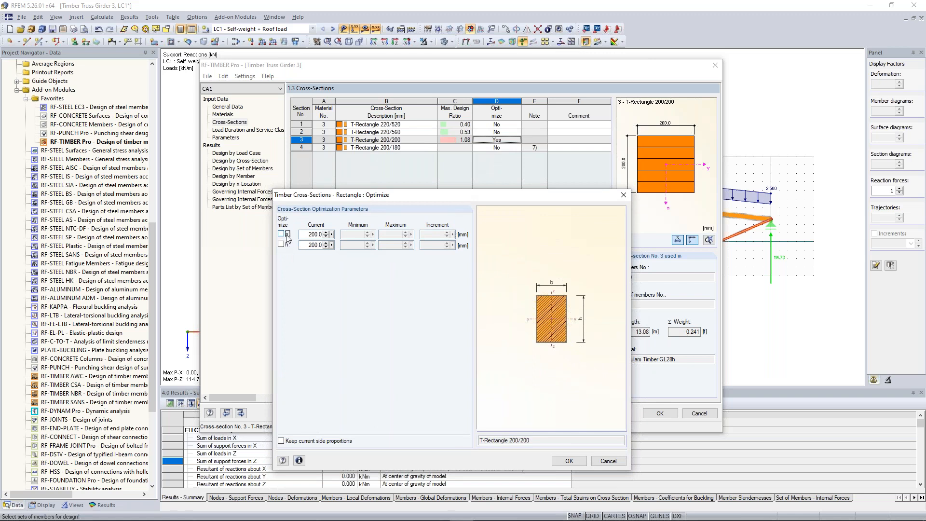
pyautogui.click(311, 235)
pyautogui.write('220')
pyautogui.click(281, 244)
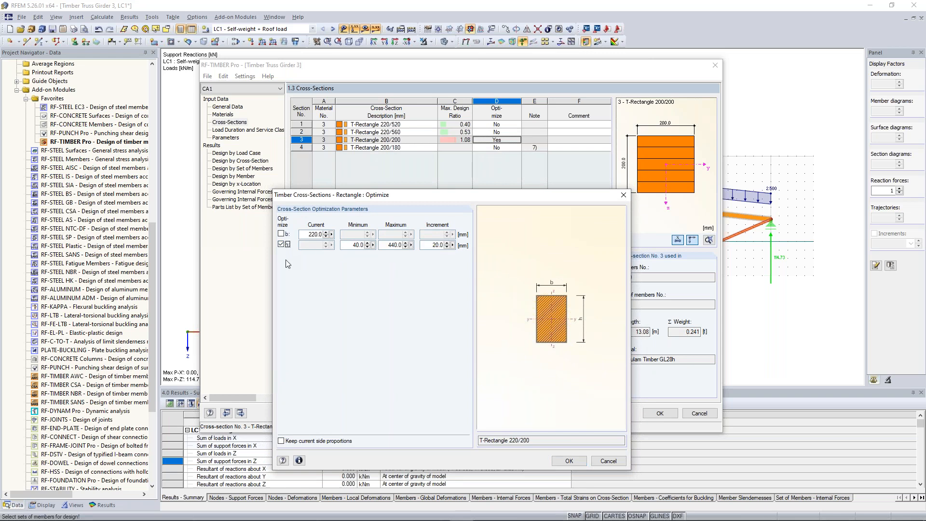
pyautogui.click(351, 245)
pyautogui.write('20')
pyautogui.click(569, 461)
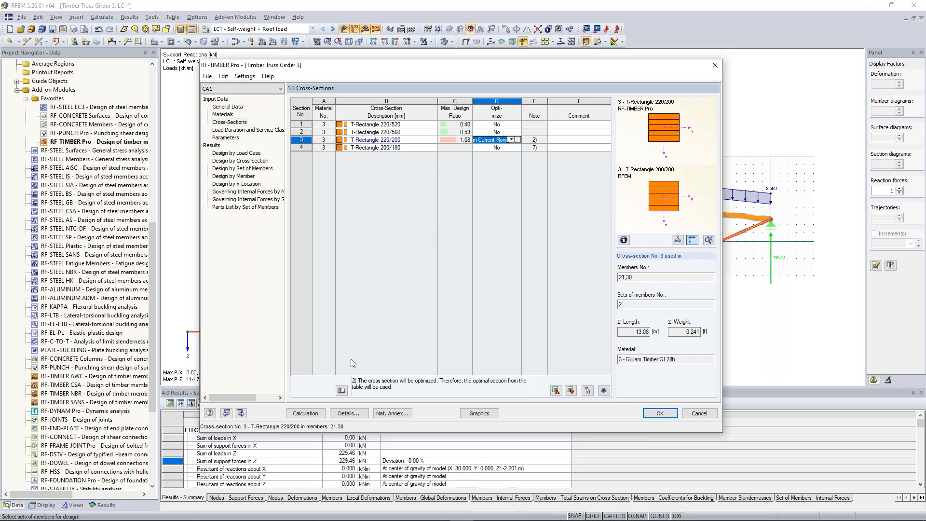
# Step: Set the maximum allowable design ratio for cross-section optimization to 0.9 in the design details
pyautogui.click(359, 418)
pyautogui.click(431, 101)
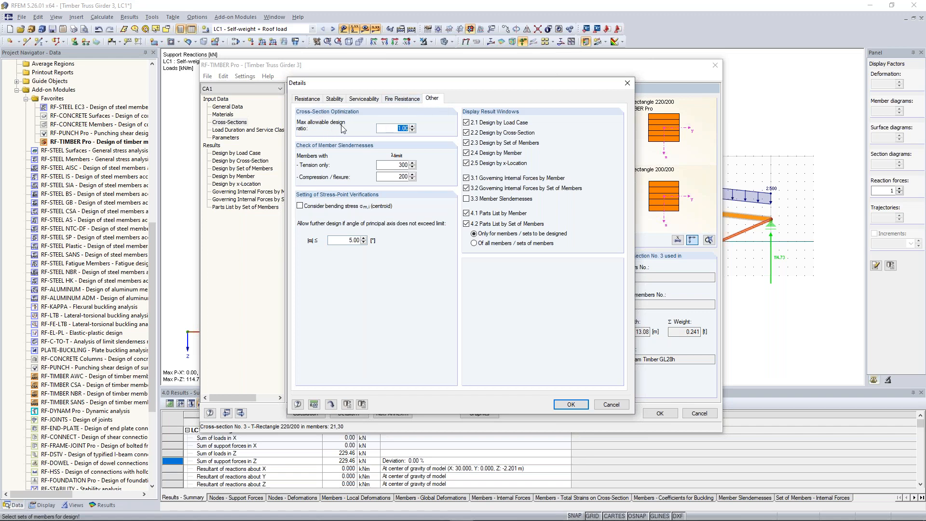
pyautogui.write('0,9')
pyautogui.click(571, 405)
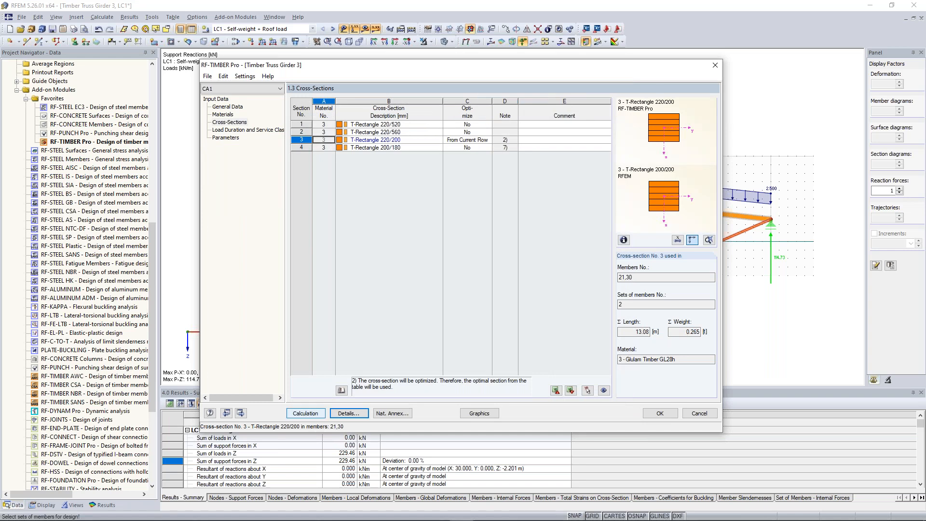
# Step: Run the timber design calculation with the optimization of cross-section no. 3 active
pyautogui.click(306, 413)
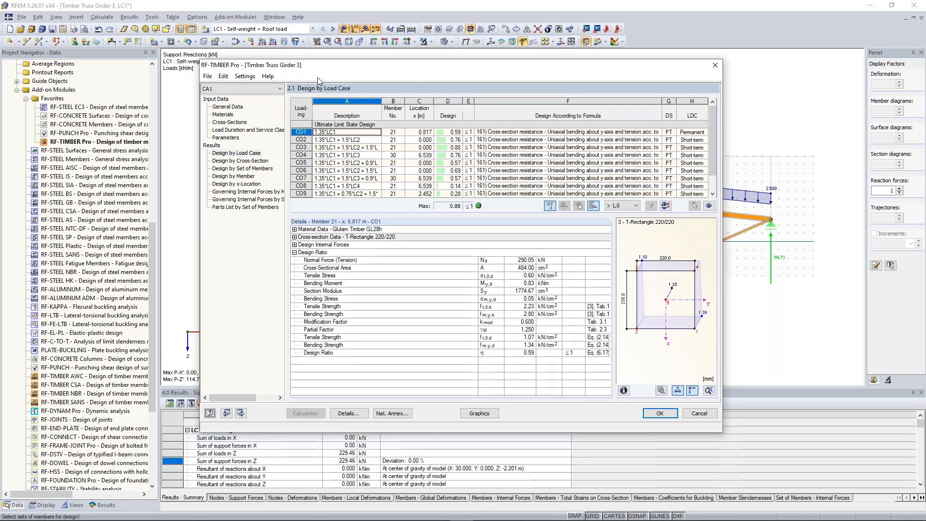
pyautogui.moveTo(323, 67); pyautogui.dragTo(330, 92)
pyautogui.moveTo(336, 126); pyautogui.dragTo(355, 138)
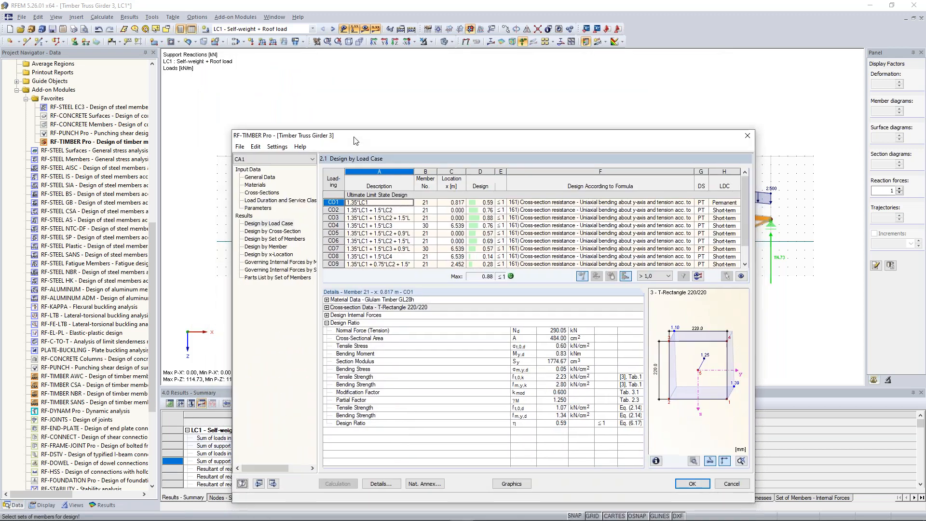
# Step: Export optimized cross-section no. 3, T-Rectangle 220/220, to RFEM, accepting deletion of the existing results, and close the design module
pyautogui.click(264, 192)
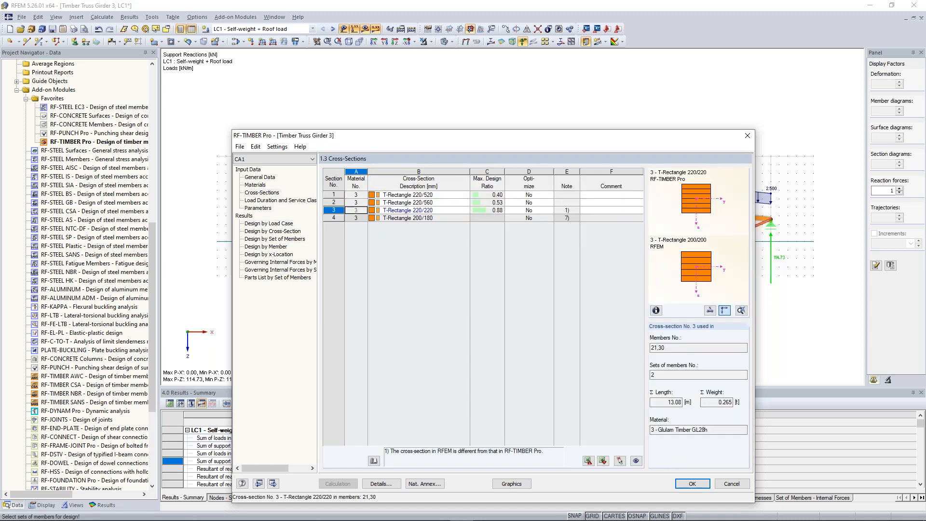
pyautogui.rightClick(429, 211)
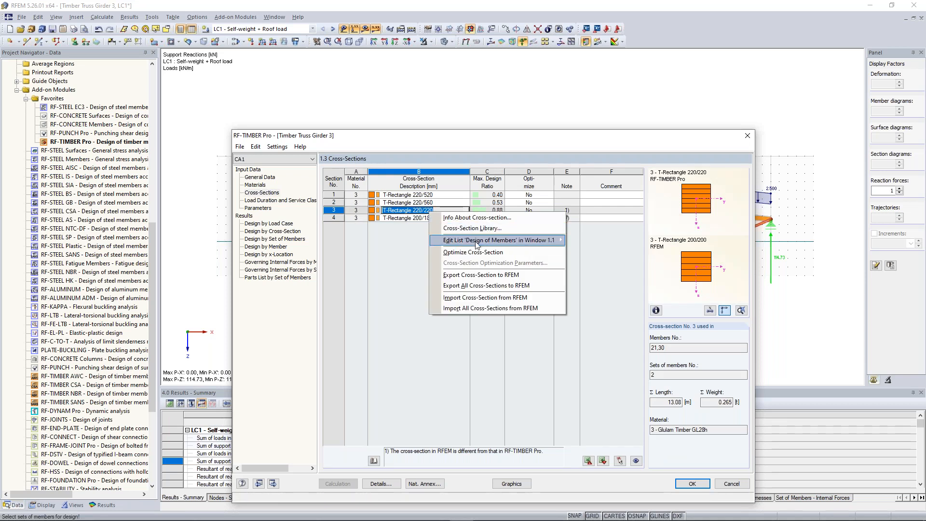
pyautogui.click(483, 278)
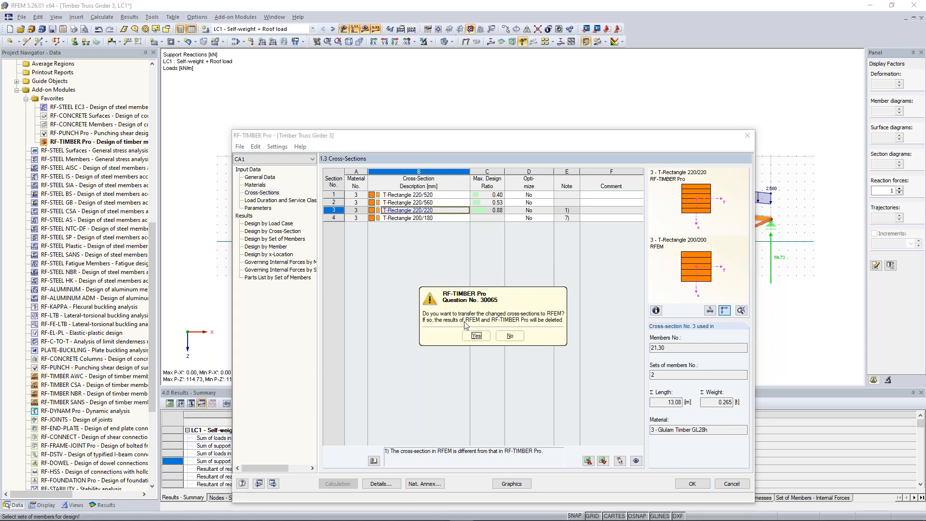
pyautogui.click(474, 340)
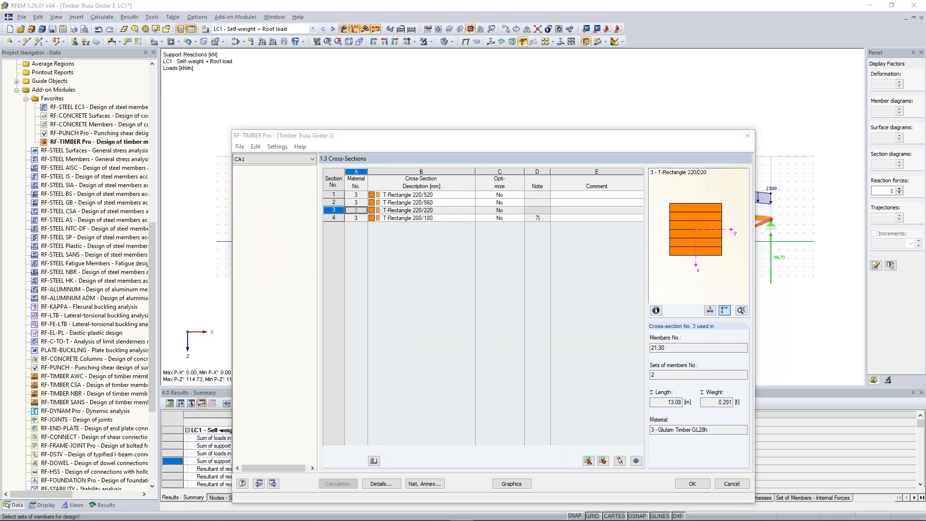
pyautogui.click(490, 340)
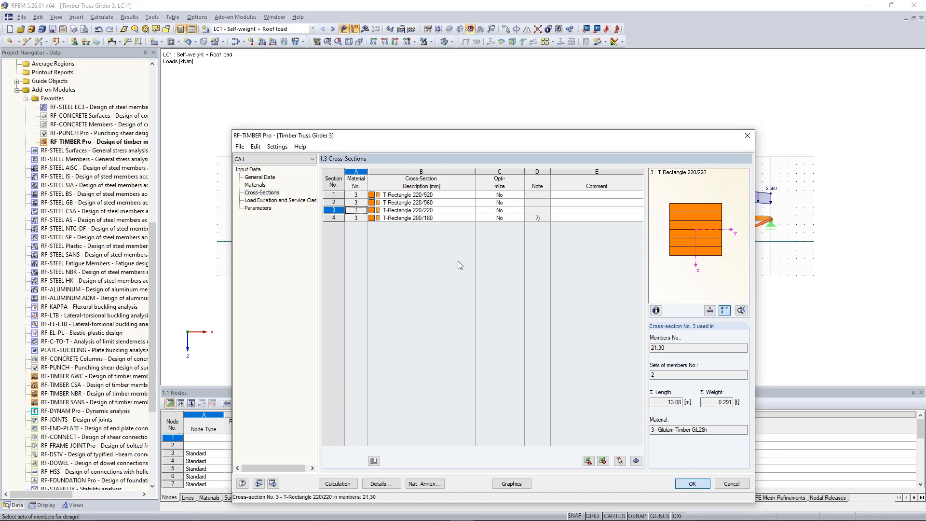
pyautogui.press('Escape')
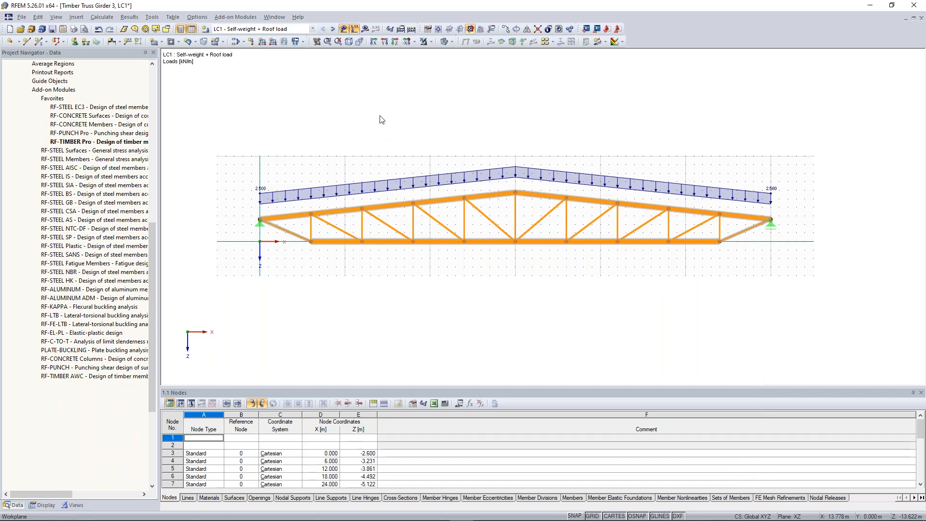
# Step: Recalculate the model with the transferred section and display the RF-TIMBER Pro CA1 design ratios on the girder
pyautogui.click(412, 30)
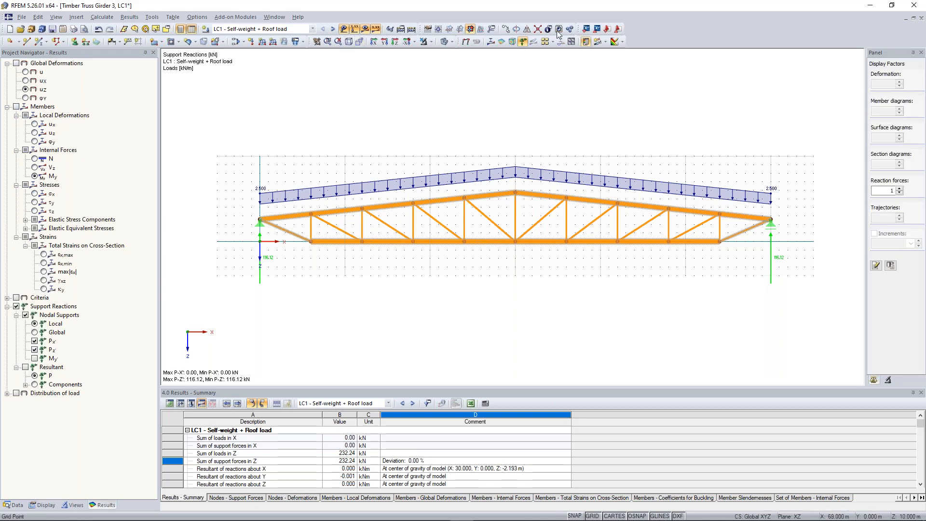
pyautogui.click(311, 29)
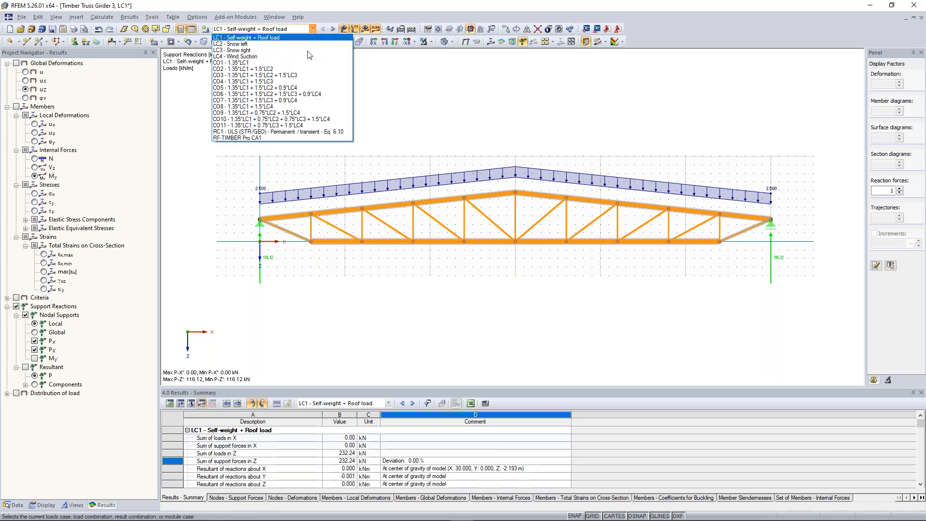
pyautogui.click(281, 138)
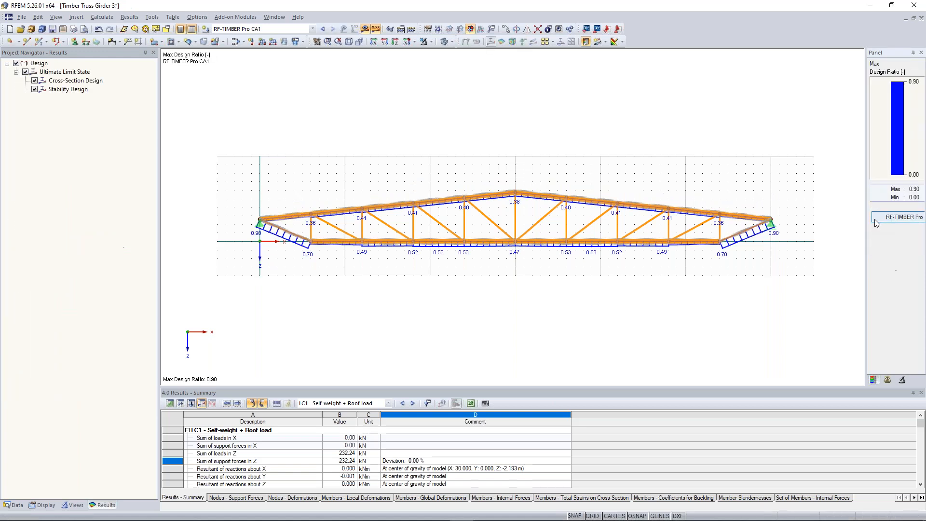
# Step: Reopen RF-TIMBER Pro and rename design case 1 as "Upper + Lower Chord"
pyautogui.click(877, 222)
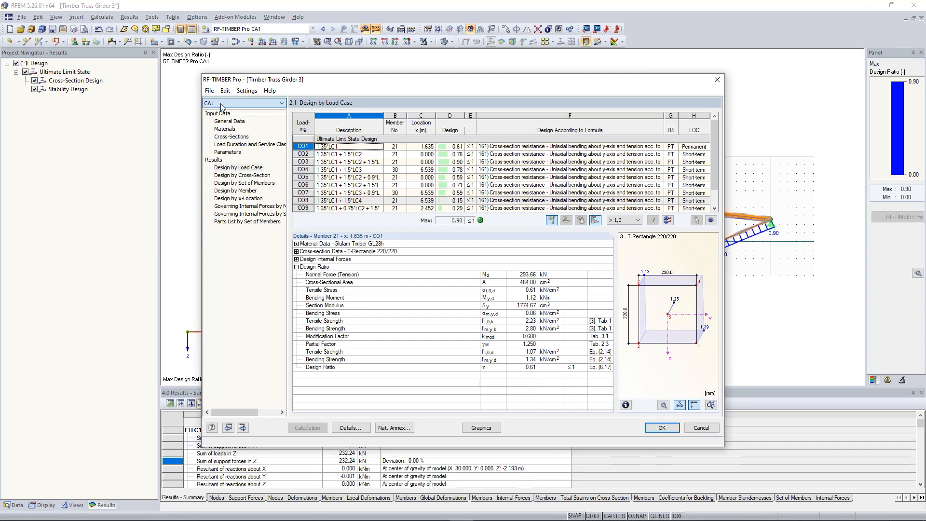
pyautogui.click(210, 91)
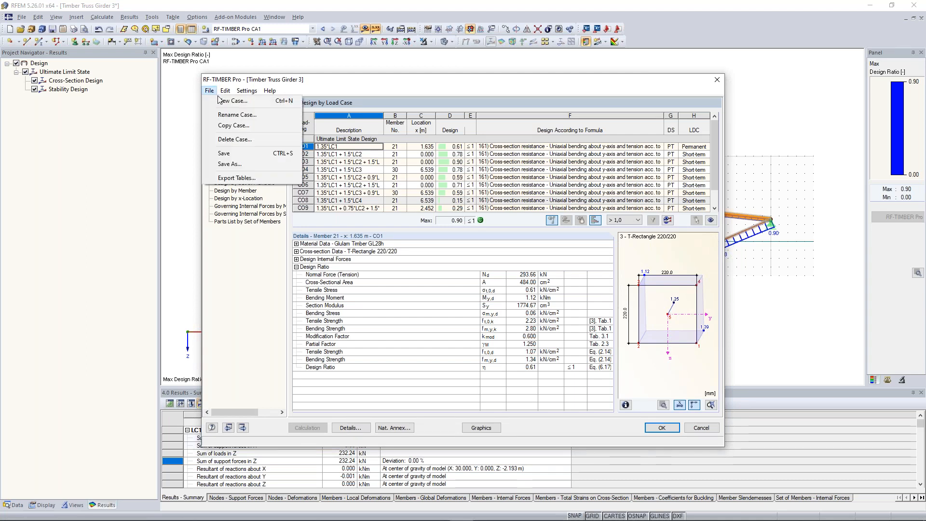
pyautogui.click(243, 116)
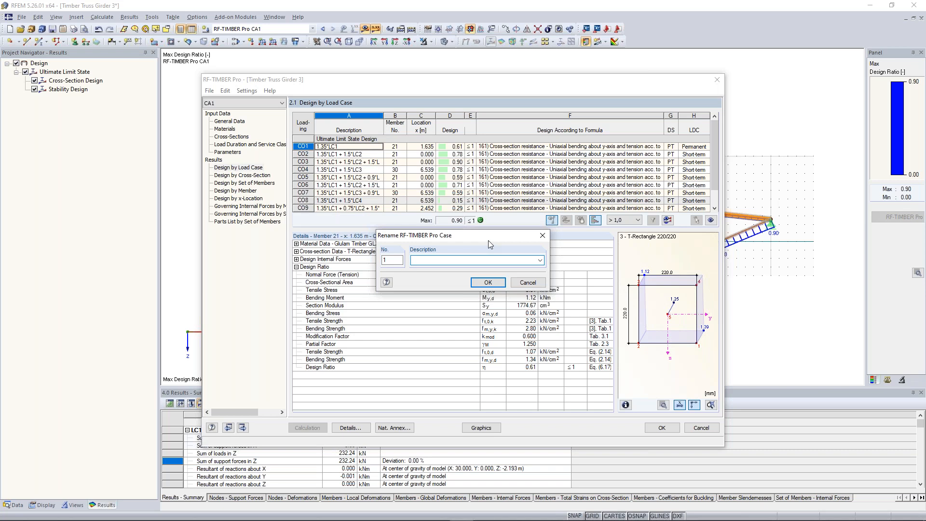
pyautogui.write('Upper + Lower Chord')
pyautogui.click(489, 282)
# Step: Create a new design case no. 2 named "Verticals" and save the changes to CA1
pyautogui.click(210, 93)
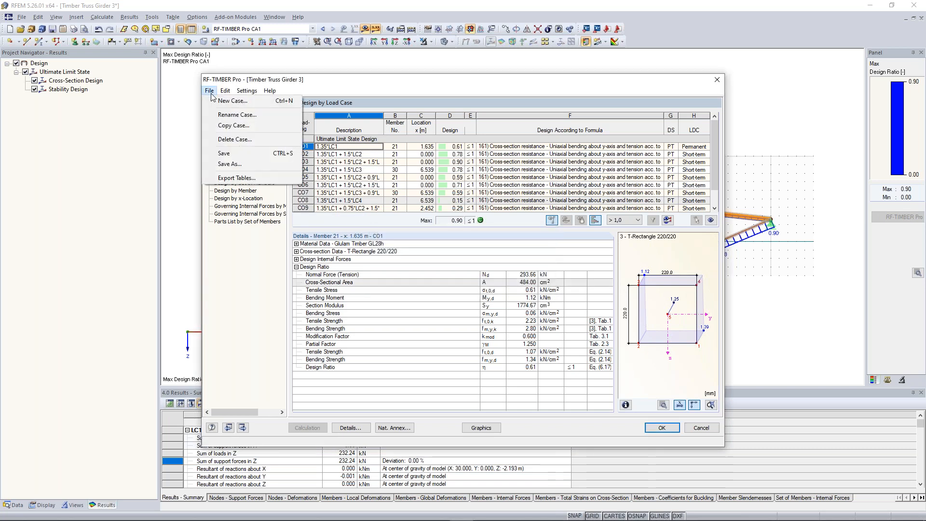
pyautogui.click(256, 103)
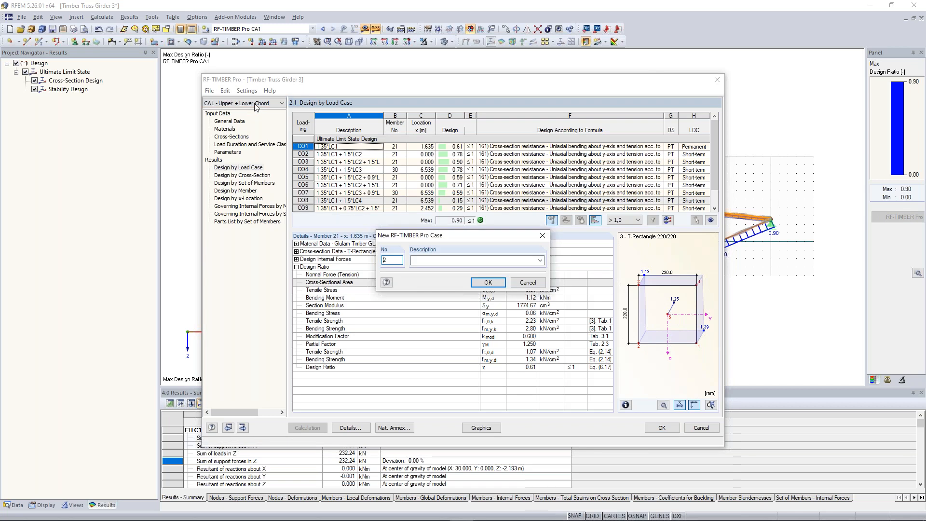
pyautogui.press('Tab')
pyautogui.write('Verticals')
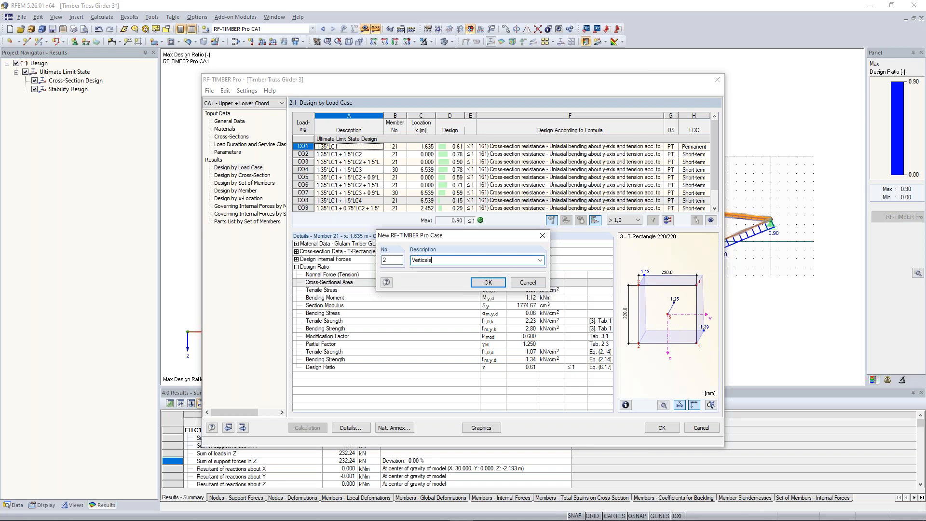
pyautogui.click(488, 282)
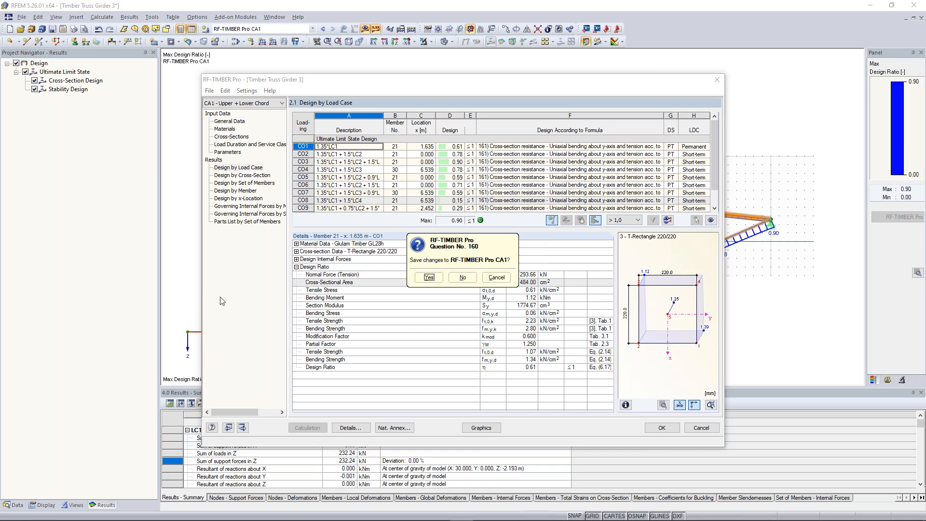
pyautogui.click(429, 278)
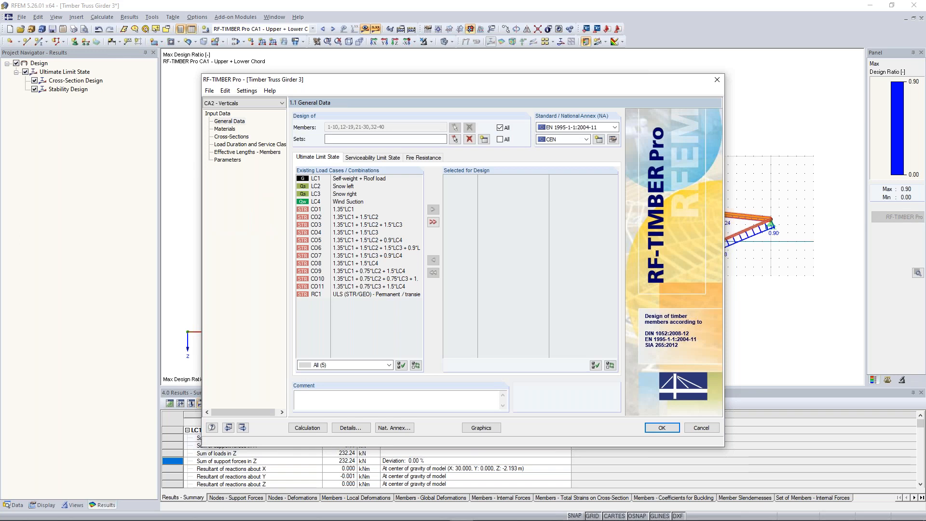
# Step: Add load combinations CO1 to CO11 to the ultimate limit state design of the Verticals case
pyautogui.click(349, 211)
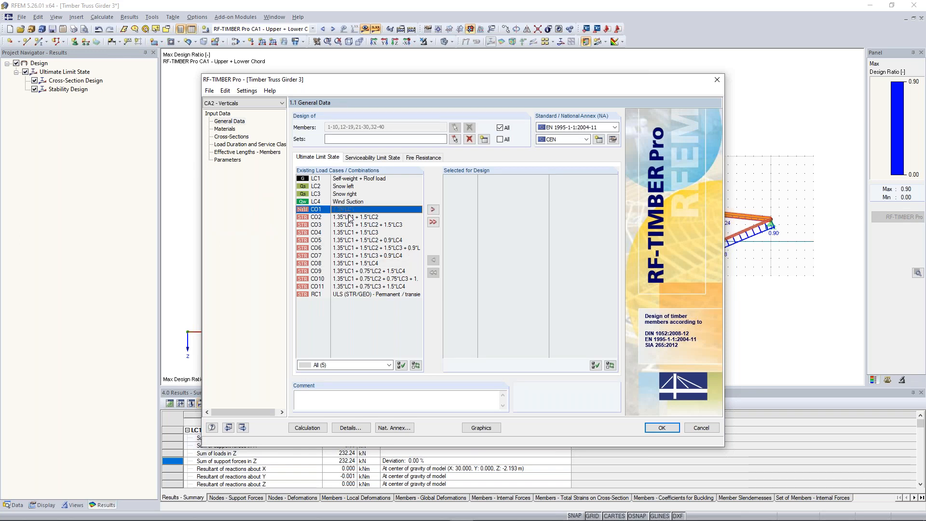
pyautogui.keyDown('shift'); pyautogui.click(369, 286); pyautogui.keyUp('shift')
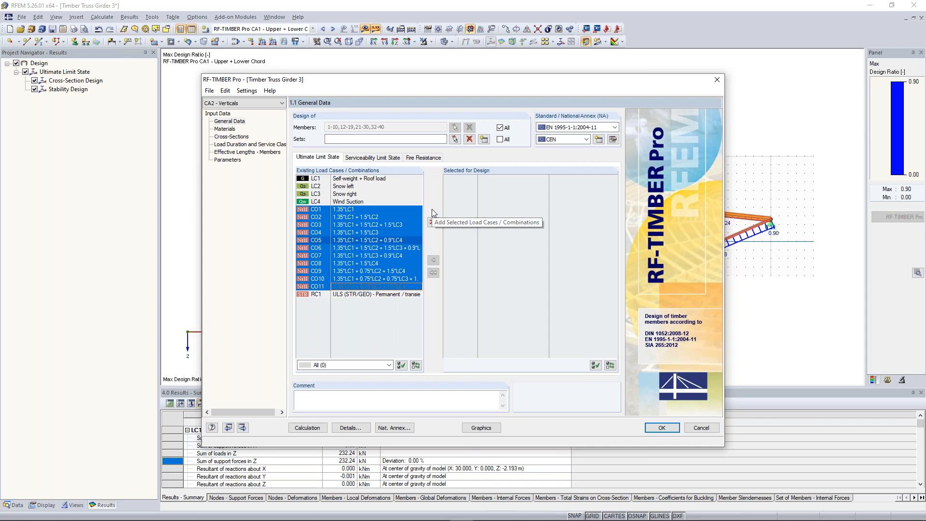
pyautogui.click(433, 210)
# Step: Limit the design to vertical members 32-40, using a special selection of all members parallel to member 32
pyautogui.click(470, 128)
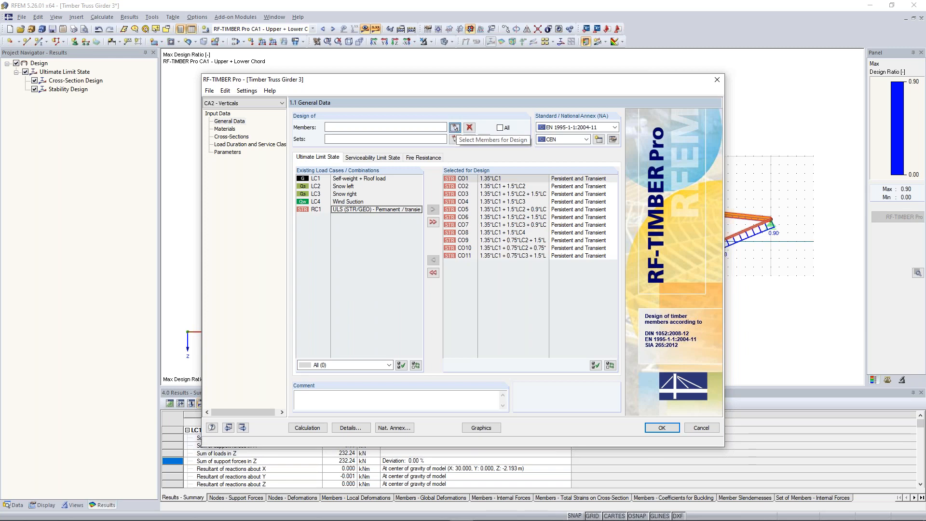
pyautogui.click(455, 128)
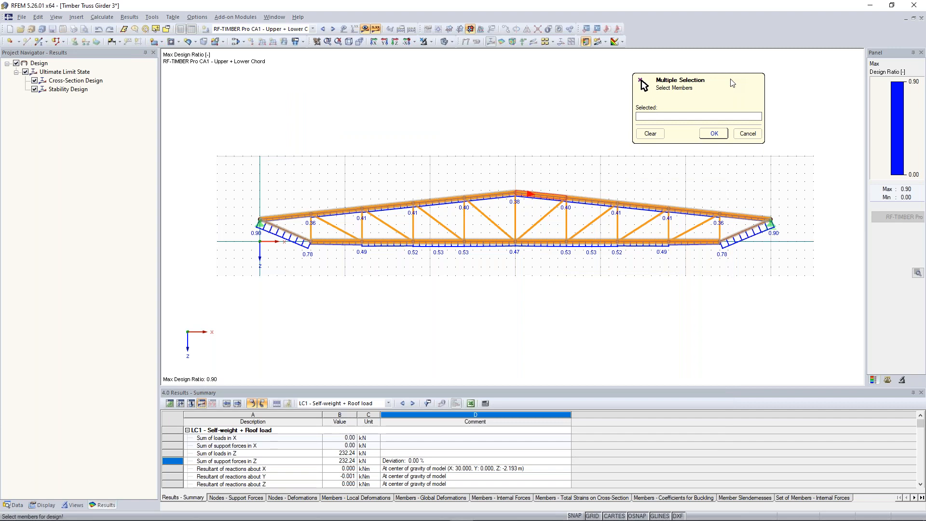
pyautogui.click(166, 29)
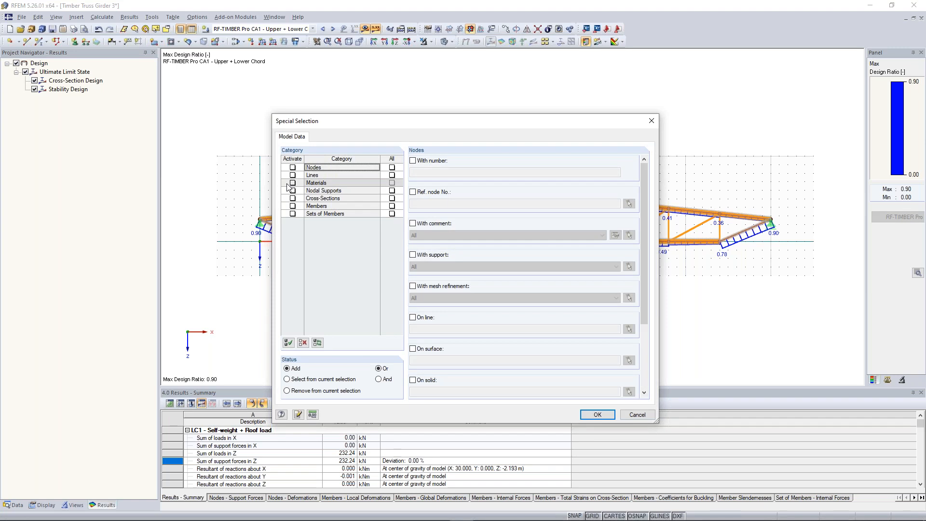
pyautogui.click(292, 205)
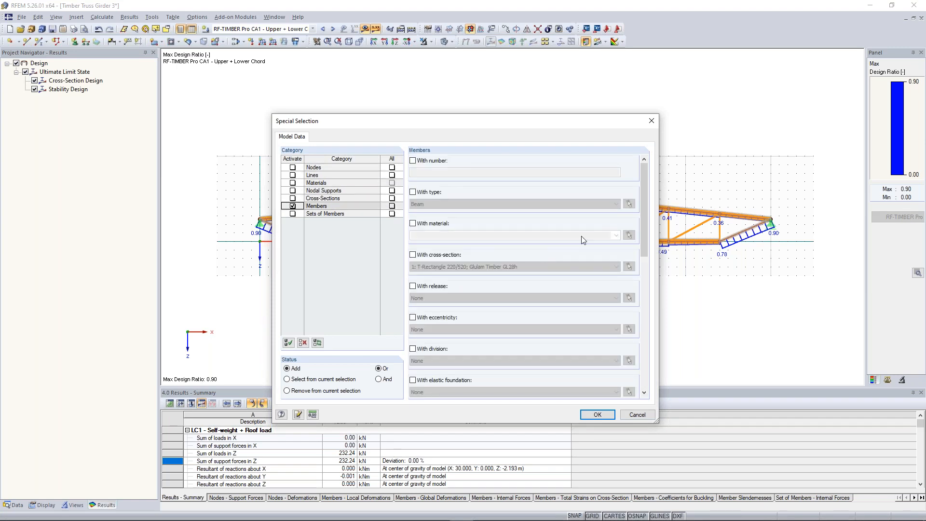
pyautogui.moveTo(645, 203); pyautogui.dragTo(644, 334)
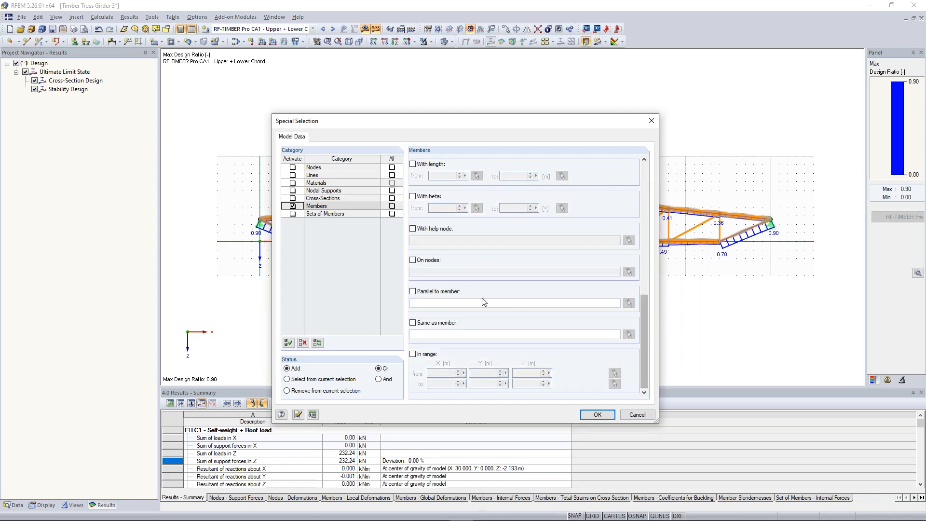
pyautogui.click(413, 292)
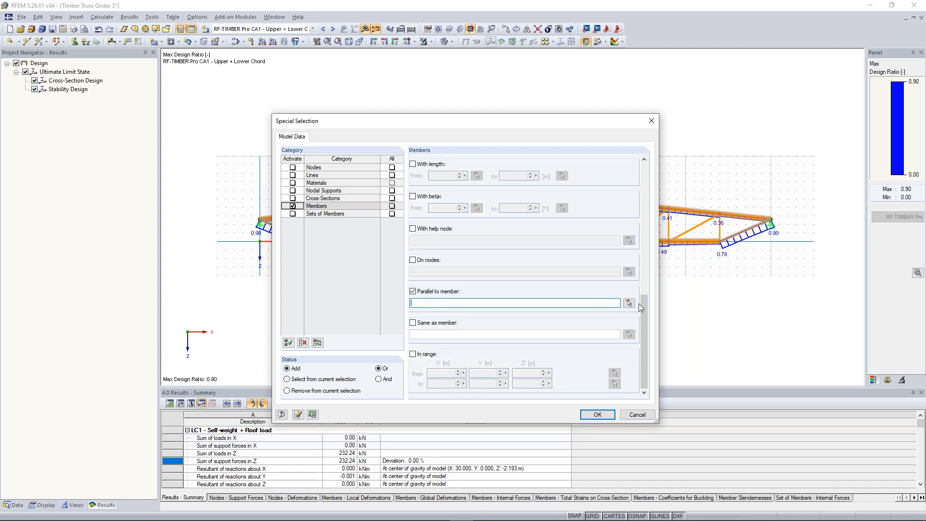
pyautogui.click(629, 303)
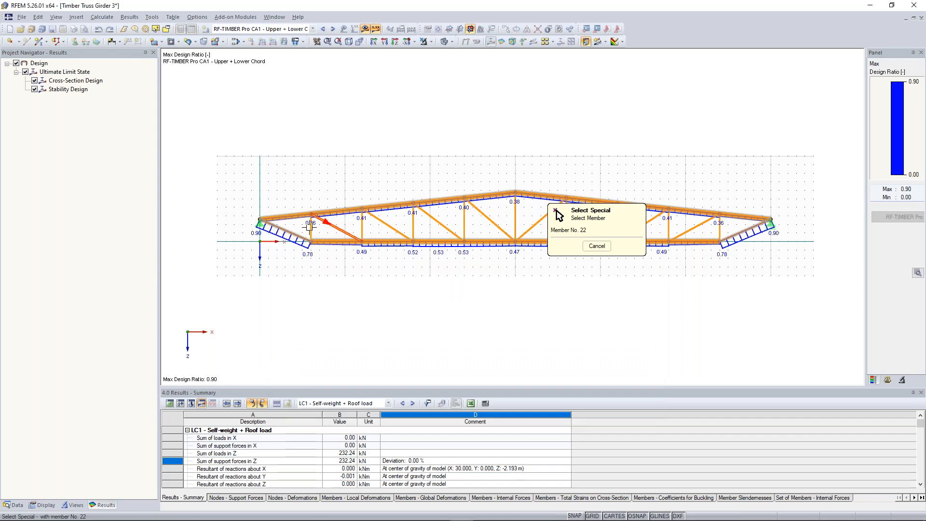
pyautogui.click(310, 226)
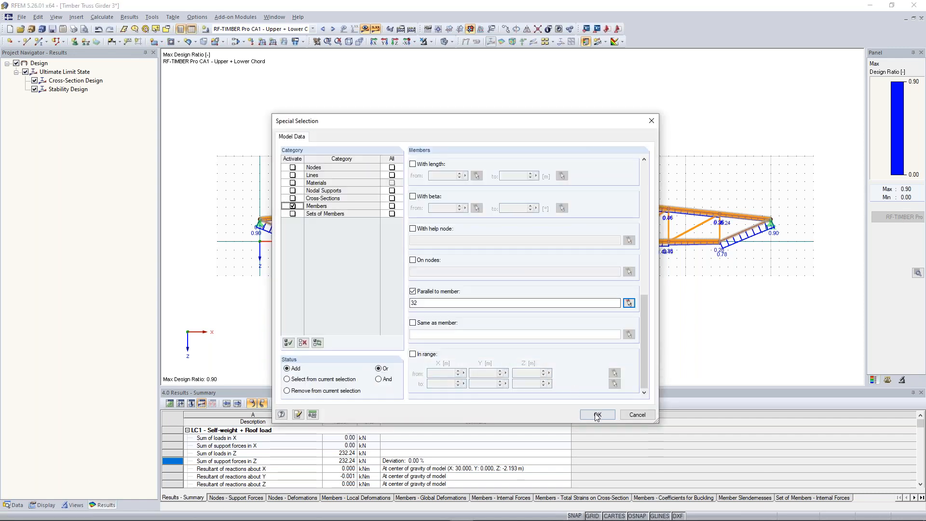
pyautogui.click(597, 415)
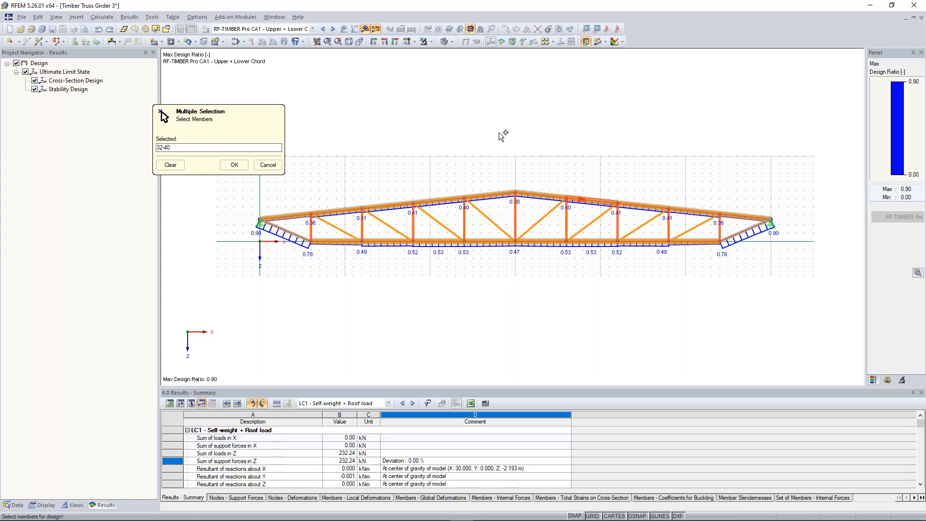
pyautogui.click(235, 165)
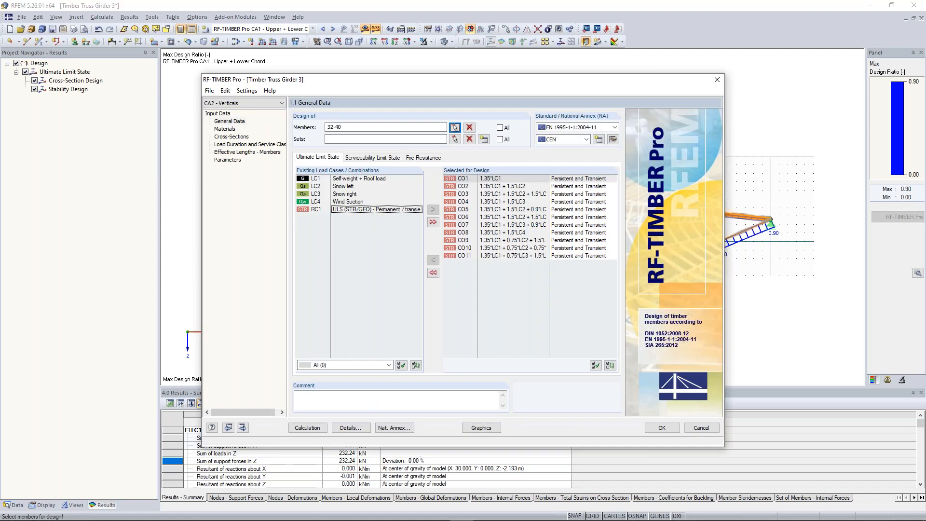
# Step: Set the load duration class of snow load cases LC2 and LC3 to Short-term for the Verticals design case
pyautogui.click(225, 130)
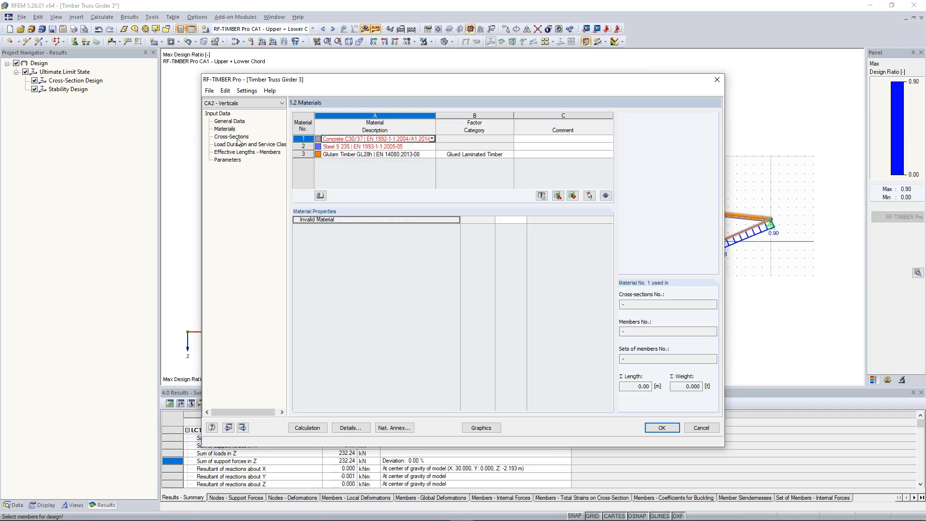
pyautogui.click(232, 137)
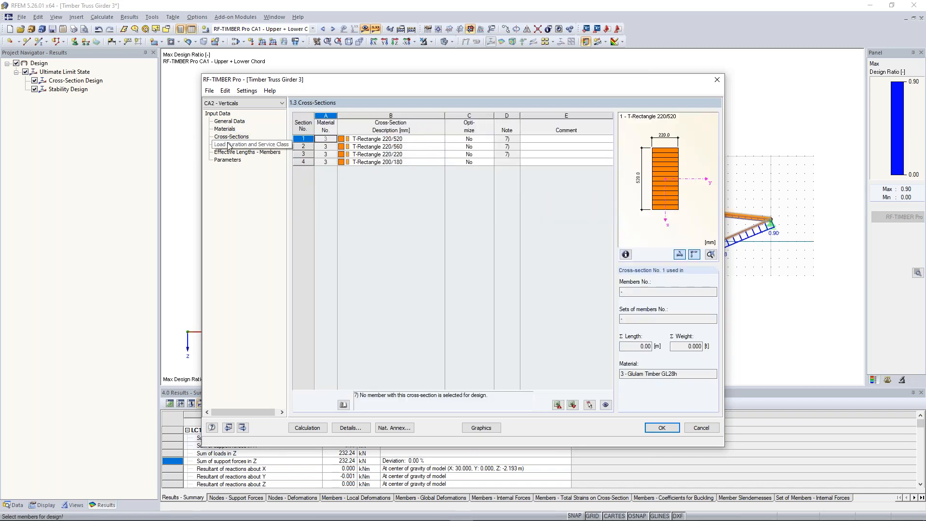
pyautogui.click(229, 145)
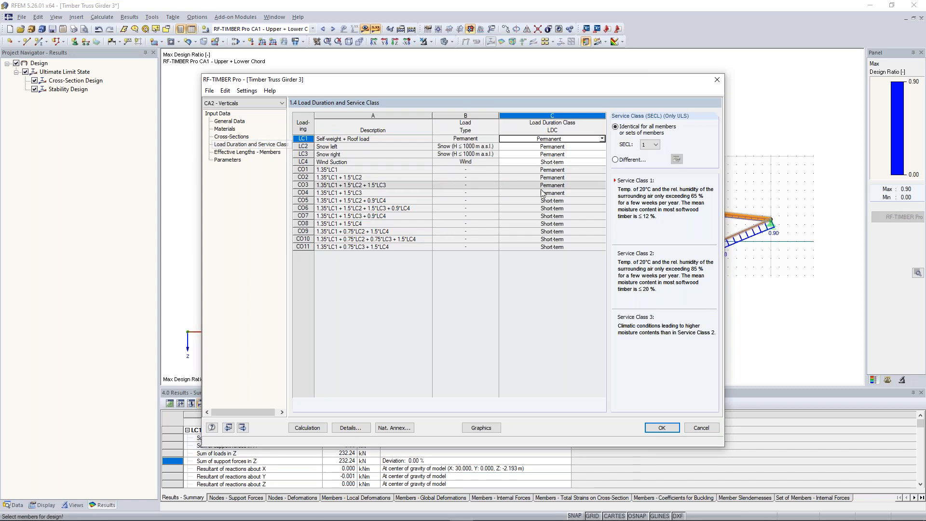
pyautogui.click(593, 146)
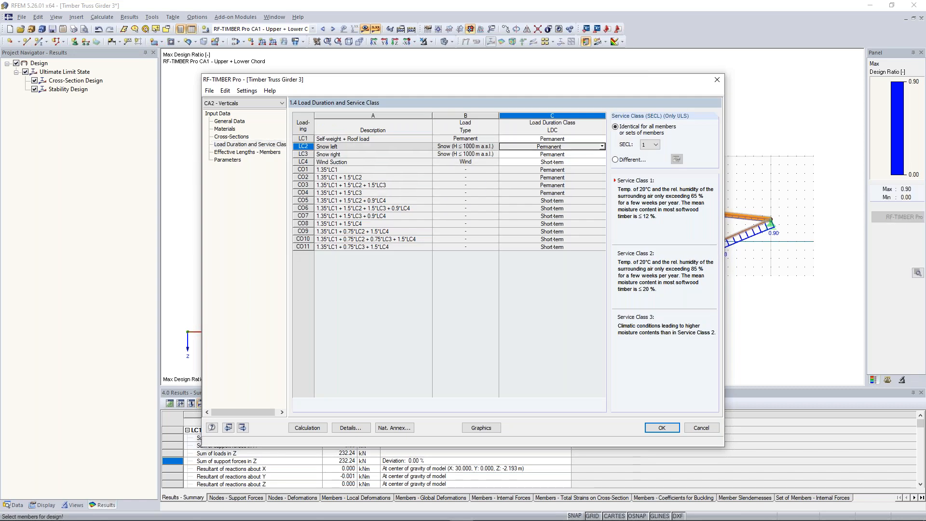
pyautogui.click(602, 146)
pyautogui.click(550, 174)
pyautogui.click(602, 153)
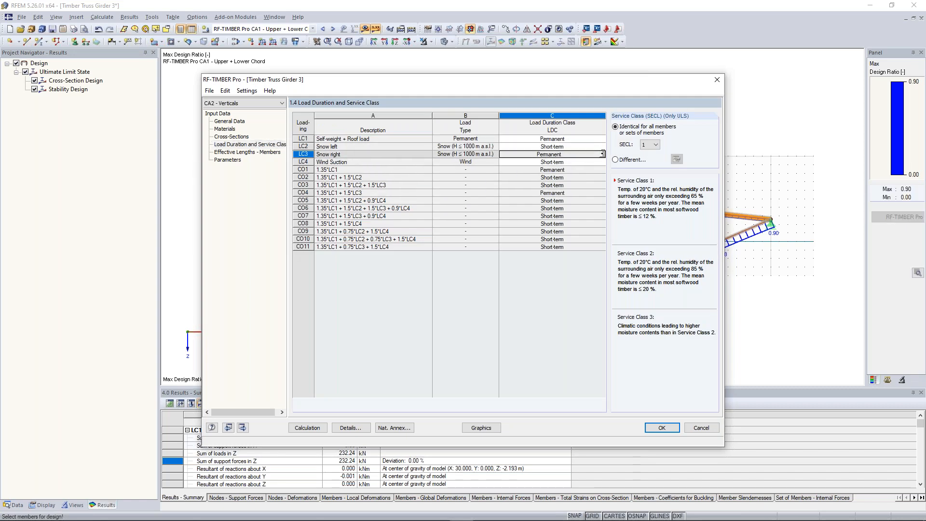
pyautogui.click(603, 153)
pyautogui.click(550, 182)
pyautogui.click(603, 162)
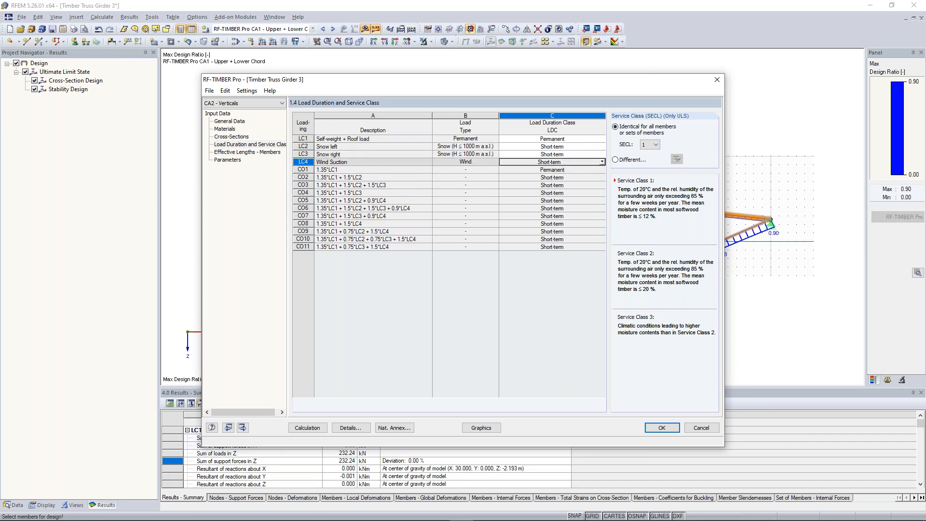
pyautogui.click(658, 145)
# Step: Check the effective lengths of the vertical members, calculate the Verticals case and look through the design ratios by load case
pyautogui.click(270, 153)
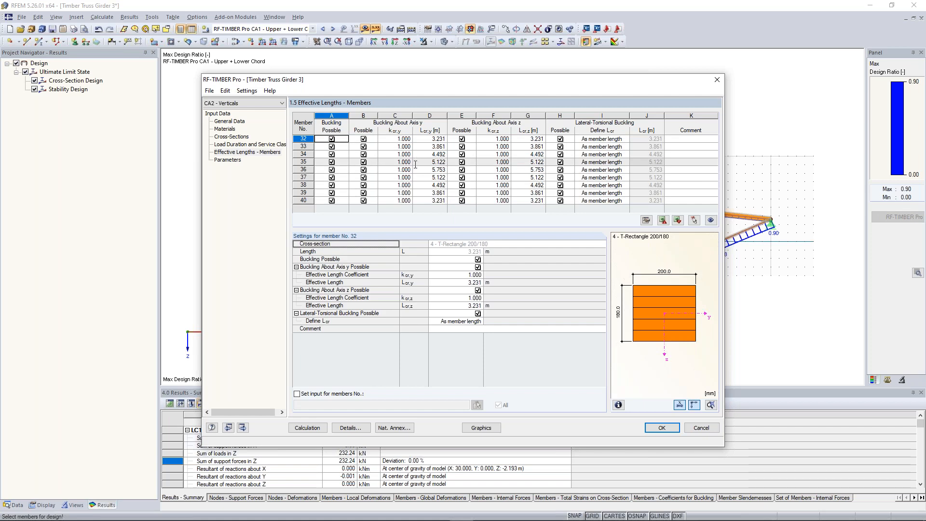
pyautogui.click(308, 428)
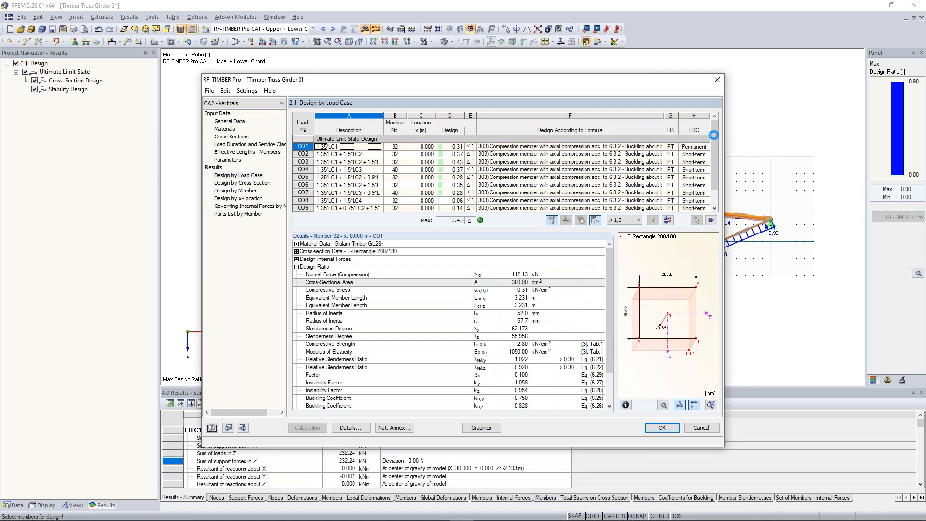
pyautogui.scroll(-1, 717, 172)
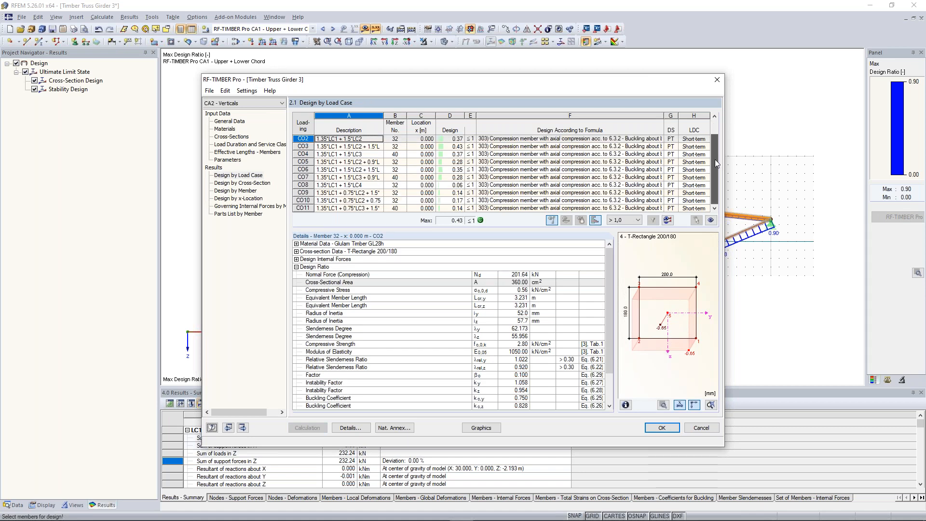
pyautogui.scroll(2, 717, 175)
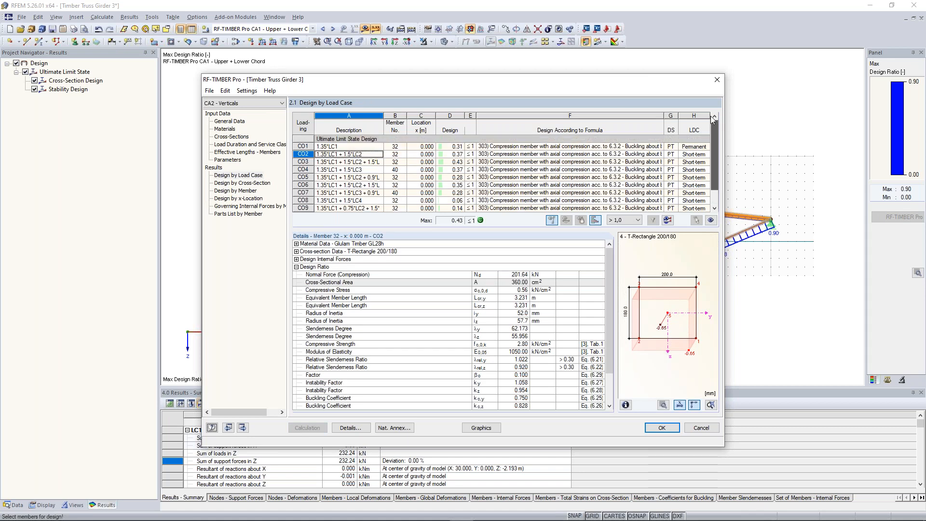
# Step: Create a new design case no. 3 named "Diagonals"
pyautogui.click(210, 91)
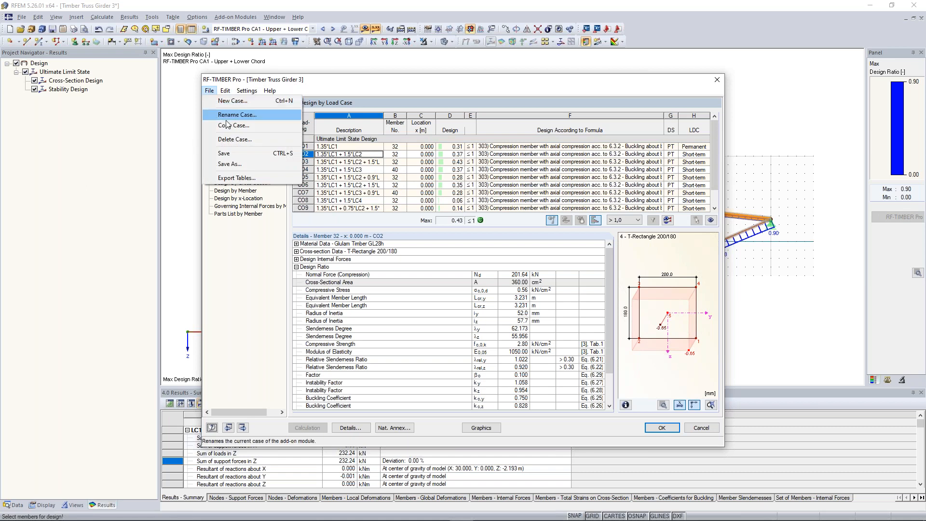
pyautogui.click(233, 101)
pyautogui.click(444, 261)
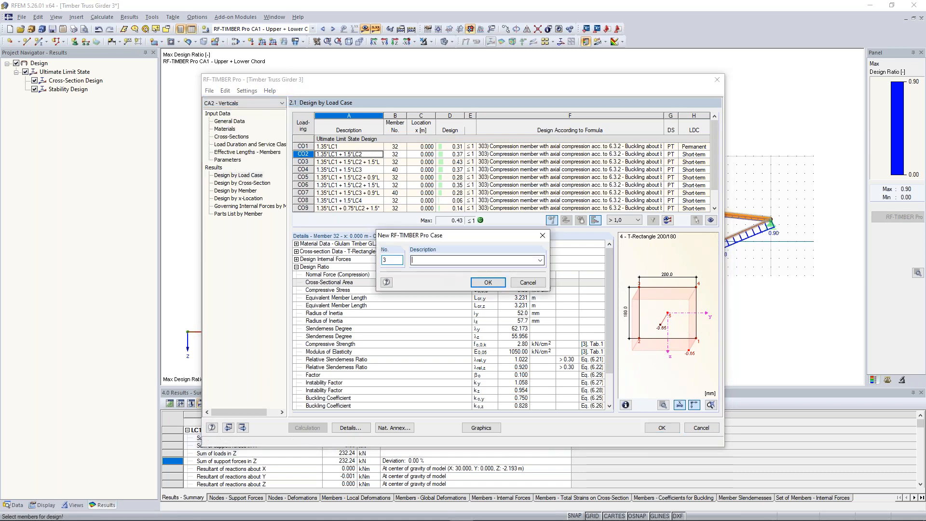
pyautogui.write('Diagonals')
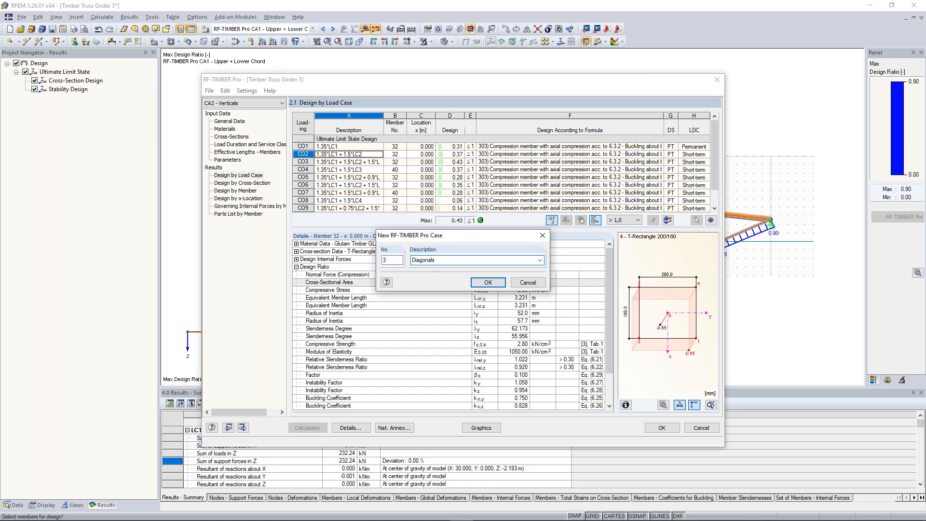
pyautogui.click(487, 283)
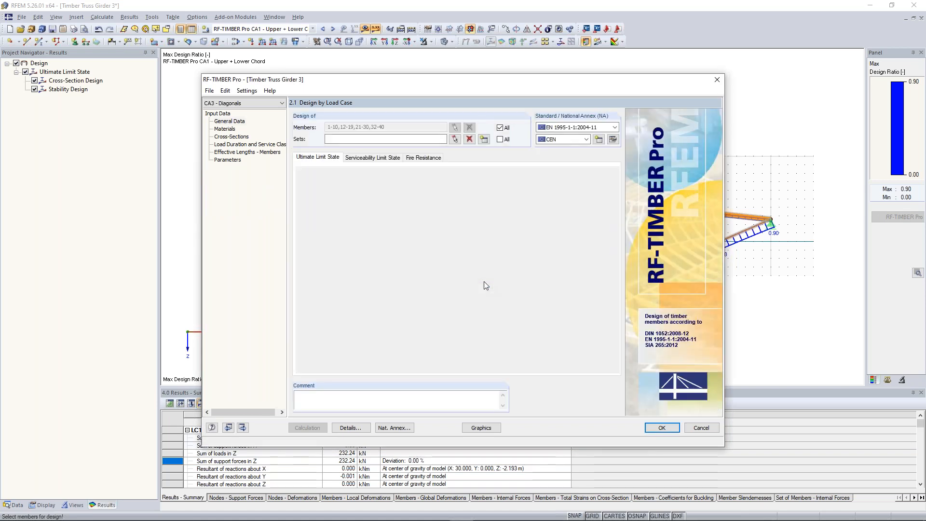
# Step: Add load combinations CO1 to CO11 to the ultimate limit state design of the Diagonals case
pyautogui.click(316, 208)
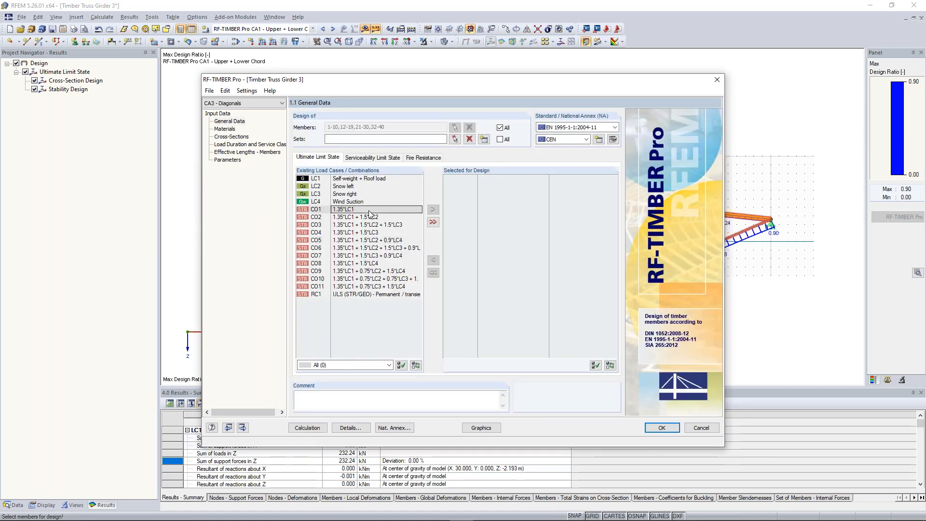
pyautogui.keyDown('shift'); pyautogui.click(388, 279); pyautogui.keyUp('shift')
pyautogui.keyDown('shift'); pyautogui.click(387, 286); pyautogui.keyUp('shift')
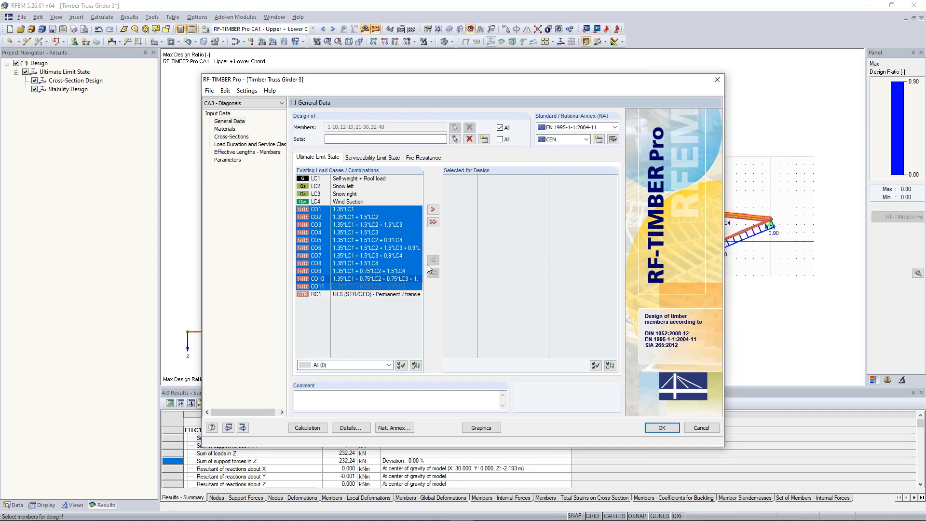
pyautogui.click(433, 209)
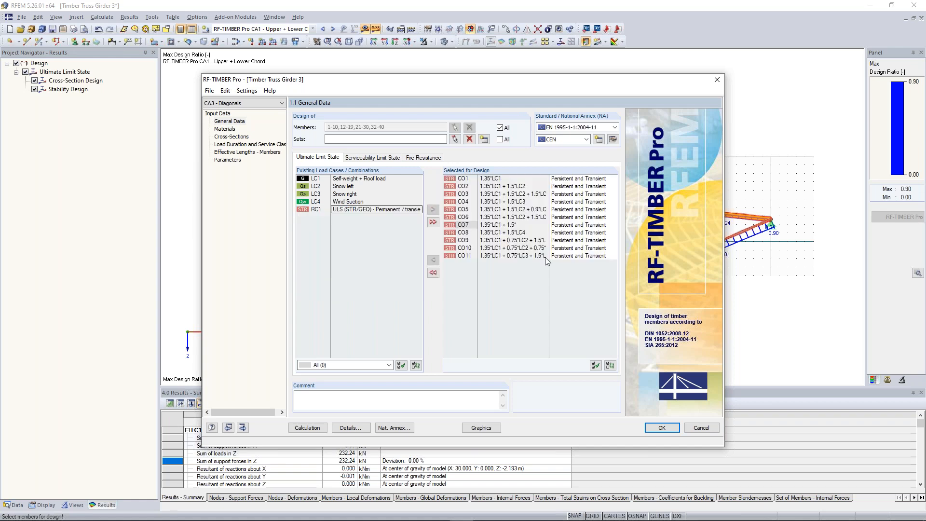
# Step: Clear the members to design and, for the graphical selection, show only members with cross-section 3 - T-Rectangle 220/220
pyautogui.click(499, 127)
pyautogui.click(469, 127)
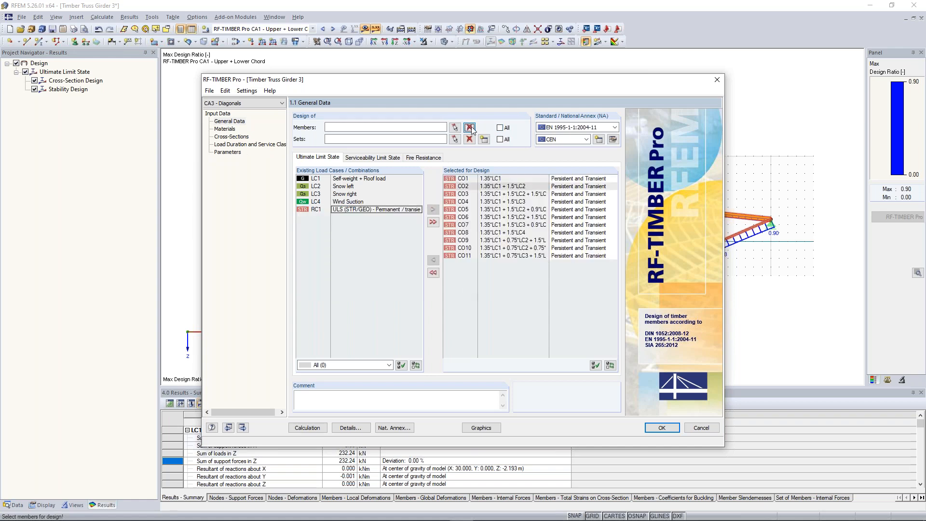
pyautogui.click(455, 127)
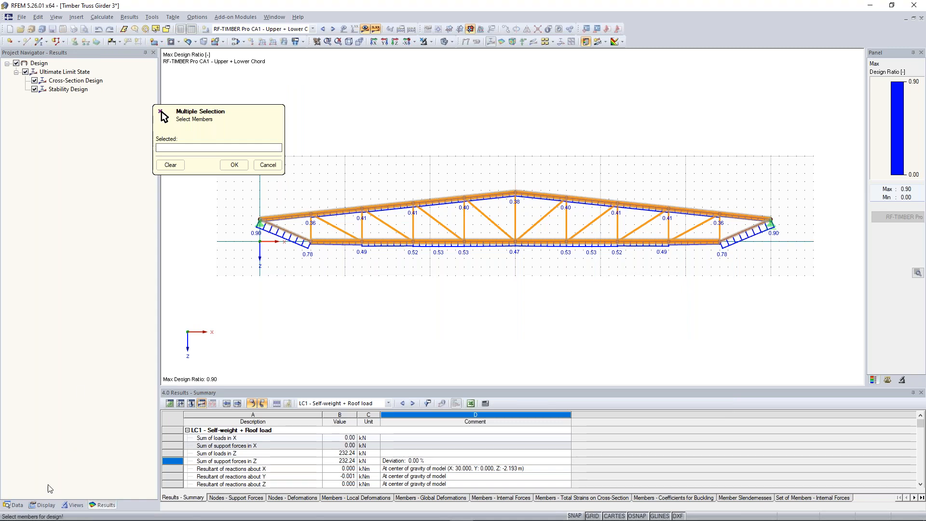
pyautogui.rightClick(74, 510)
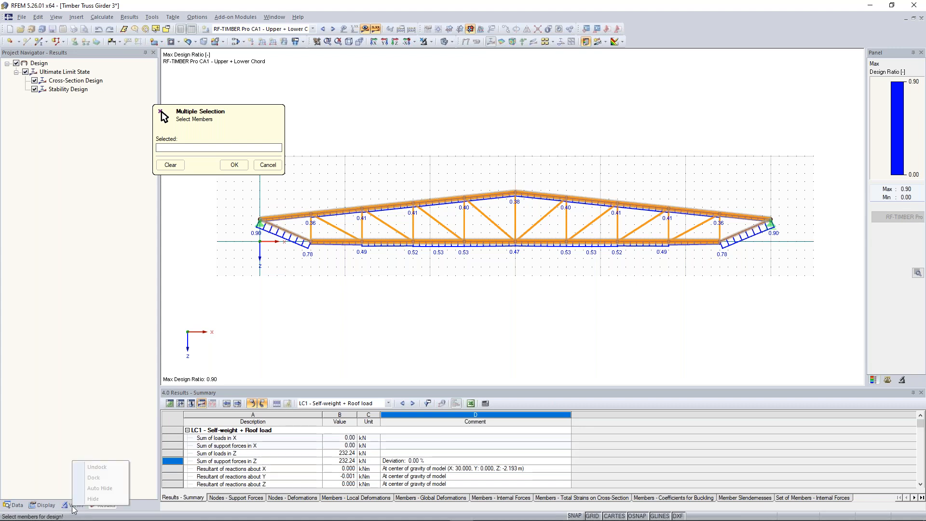
pyautogui.click(73, 505)
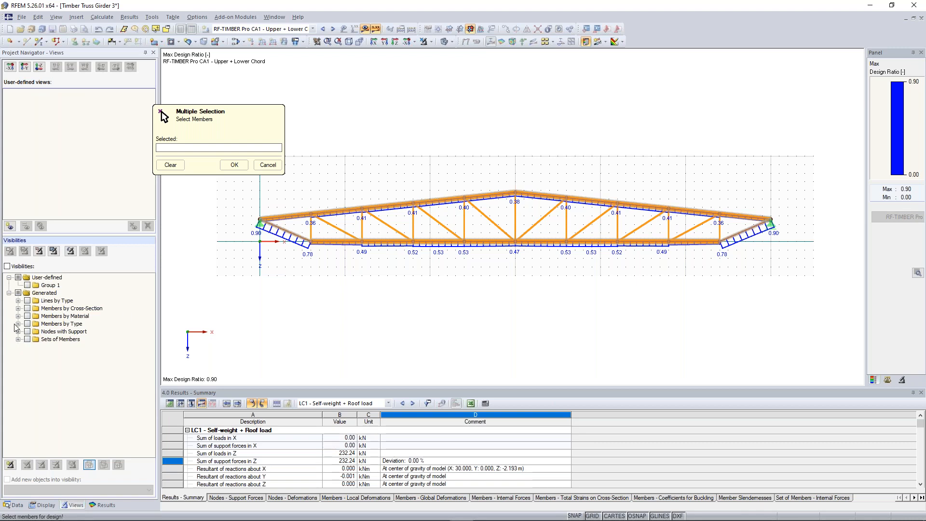
pyautogui.click(17, 308)
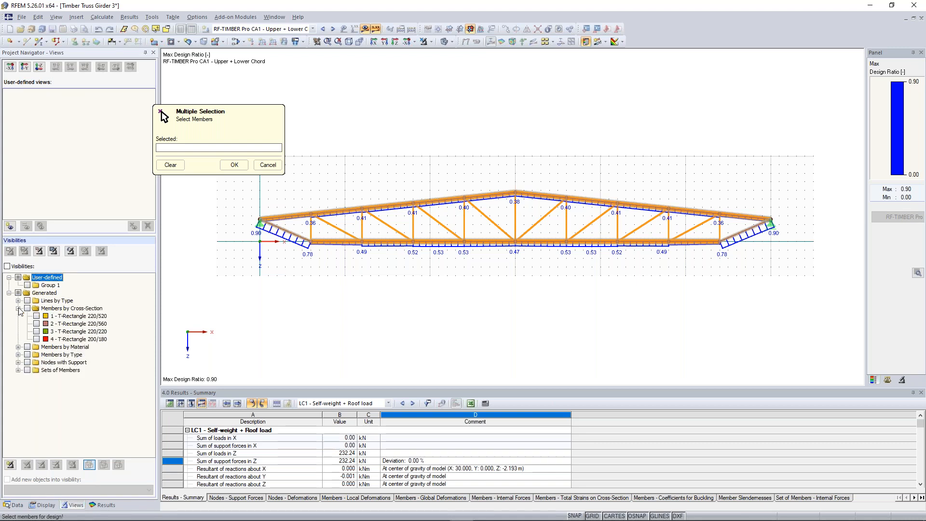
pyautogui.click(36, 332)
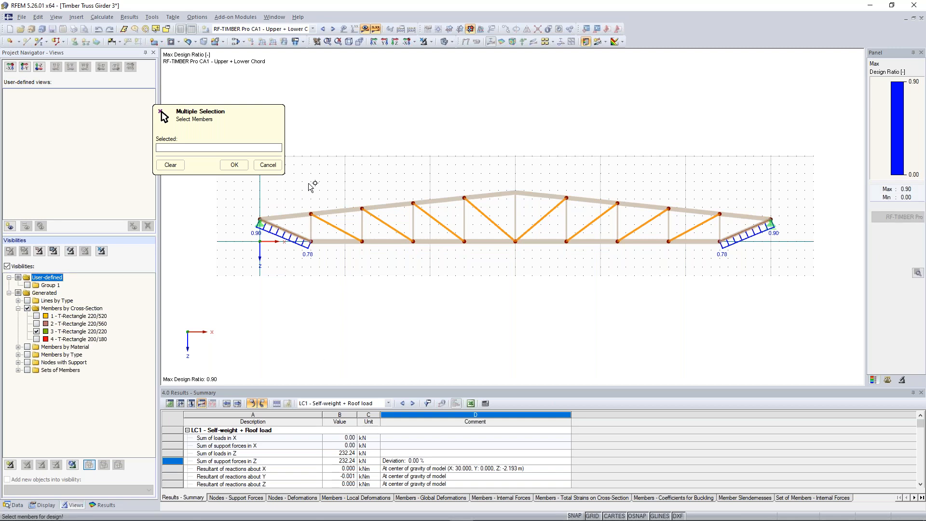
# Step: Window-select all displayed diagonals, members 21-30, as the members to design in the Diagonals case
pyautogui.moveTo(304, 173); pyautogui.dragTo(523, 211)
pyautogui.moveTo(243, 178); pyautogui.dragTo(773, 269)
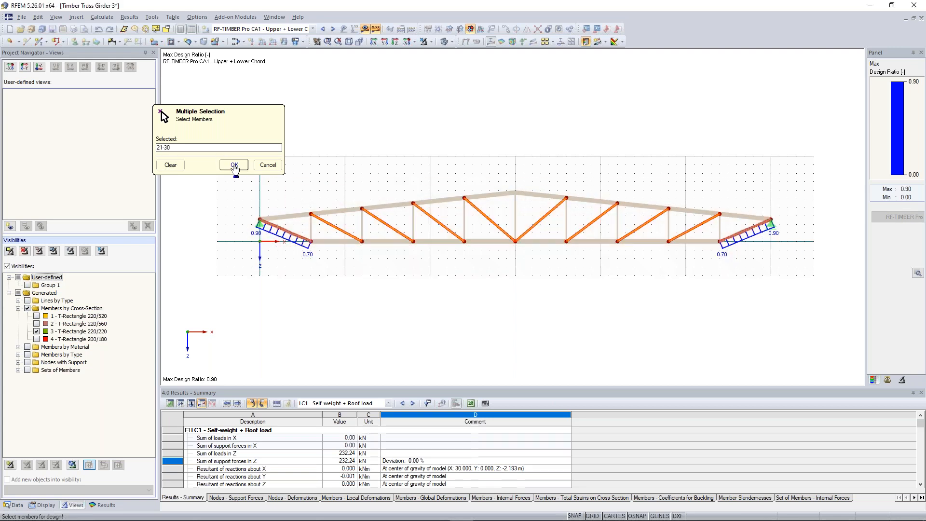
pyautogui.click(235, 165)
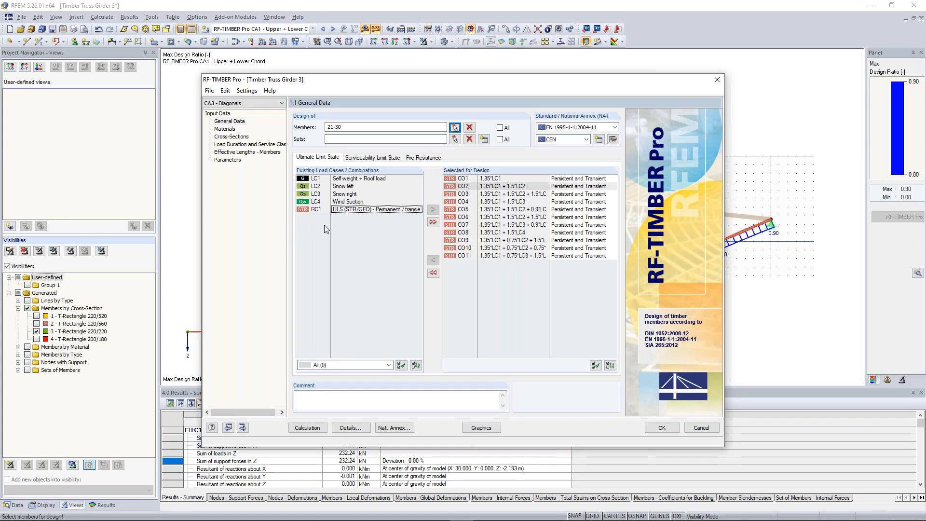
# Step: Set snow load cases LC2 and LC3 to Short-term duration and the service class to 2 for the Diagonals case
pyautogui.click(238, 137)
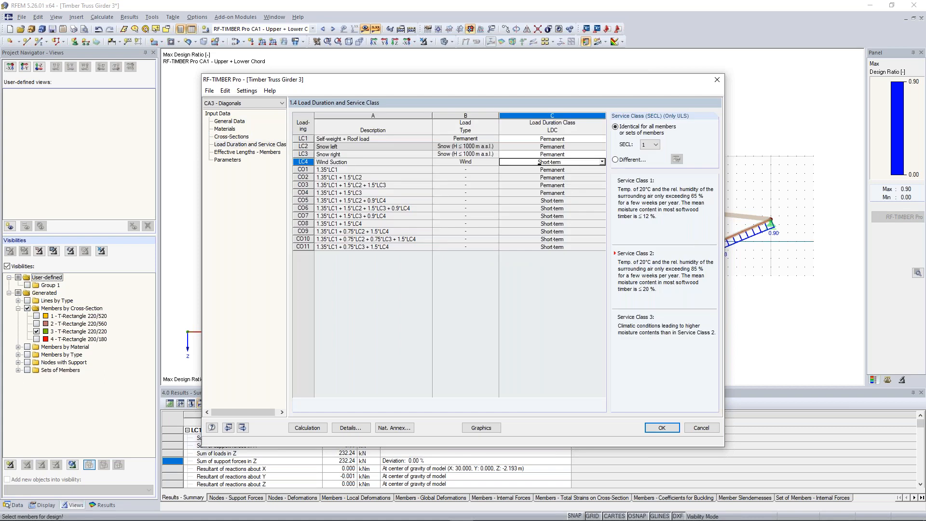
pyautogui.press('Up')
pyautogui.press('Up')
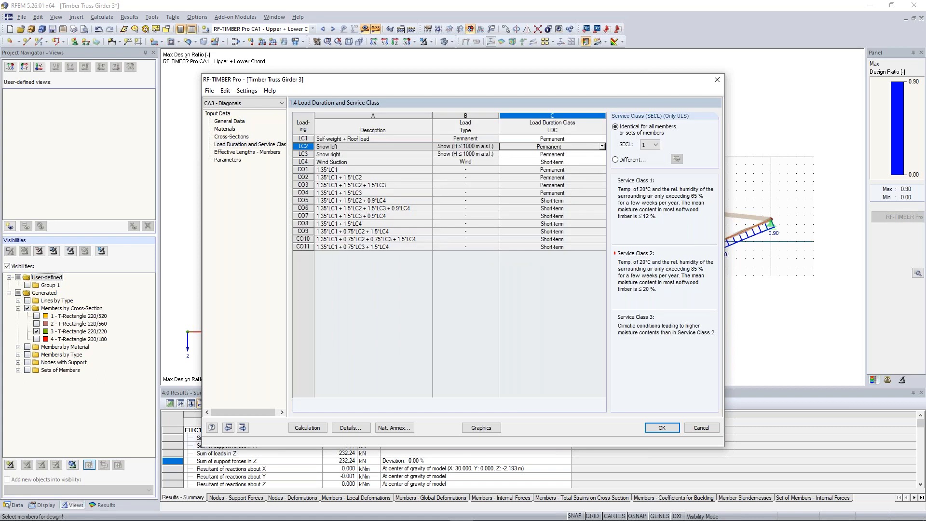
pyautogui.click(602, 147)
pyautogui.click(581, 177)
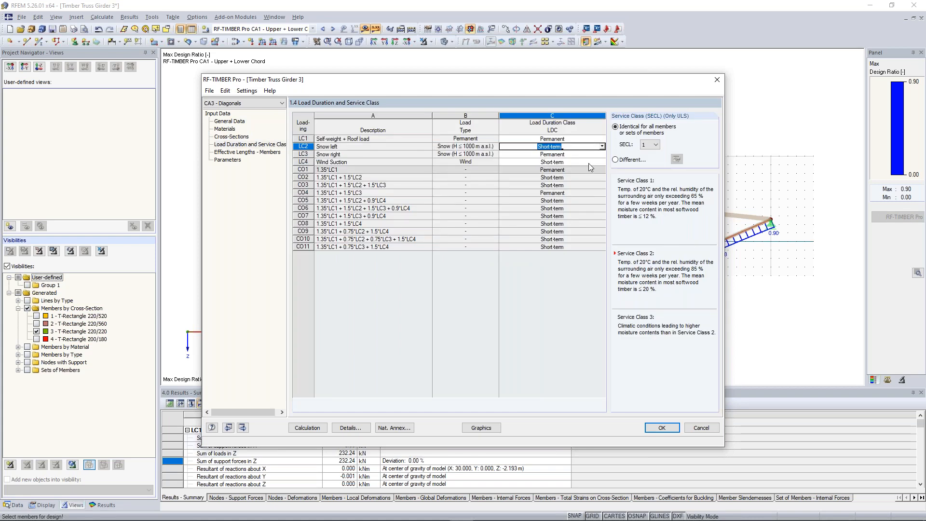
pyautogui.click(602, 155)
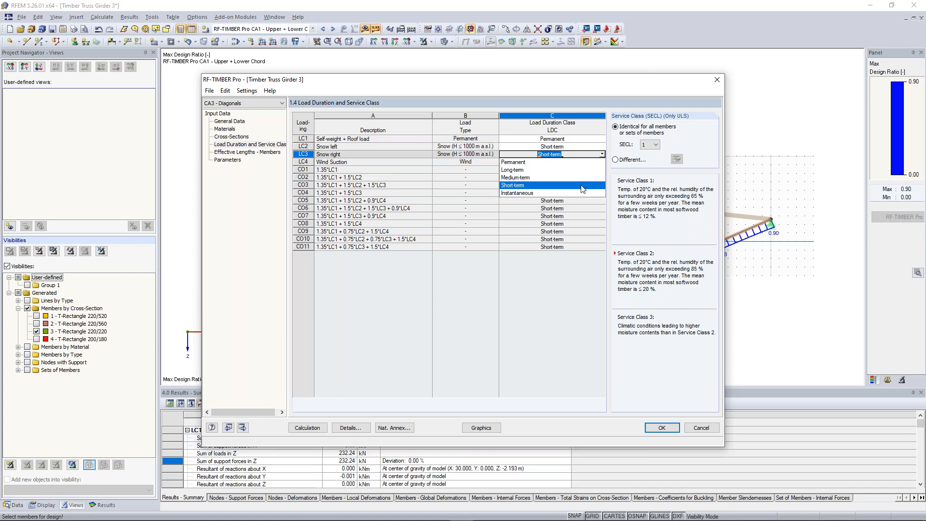
pyautogui.click(581, 184)
pyautogui.click(649, 144)
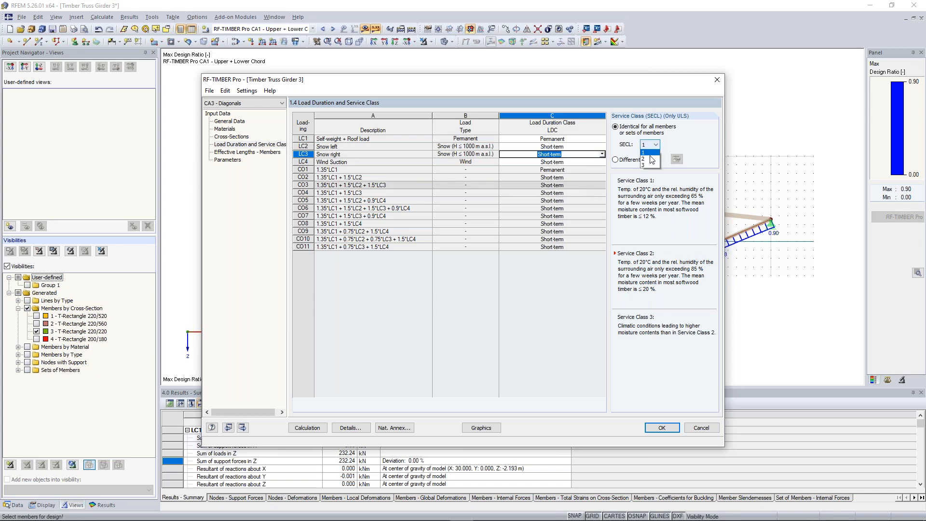
pyautogui.click(650, 158)
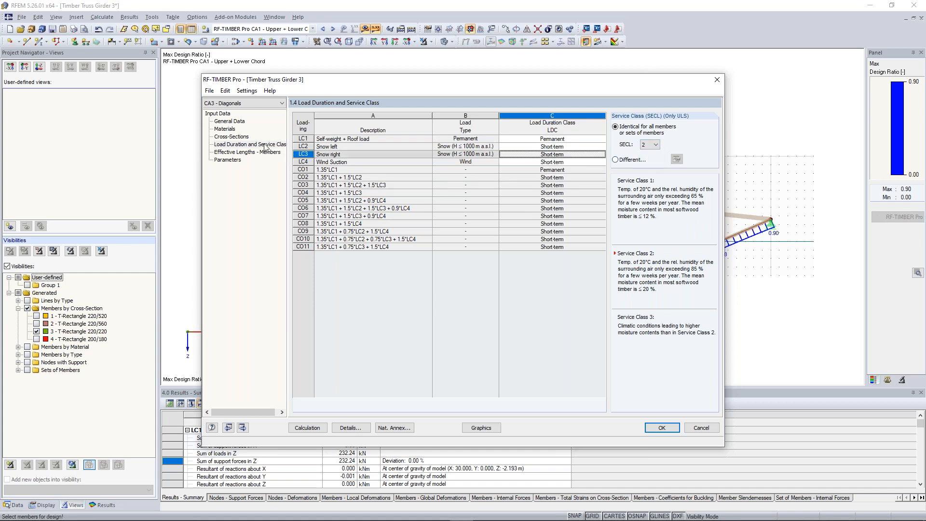
# Step: Check the effective lengths of the diagonals, calculate the Diagonals case and filter the results by load case to Max
pyautogui.click(244, 152)
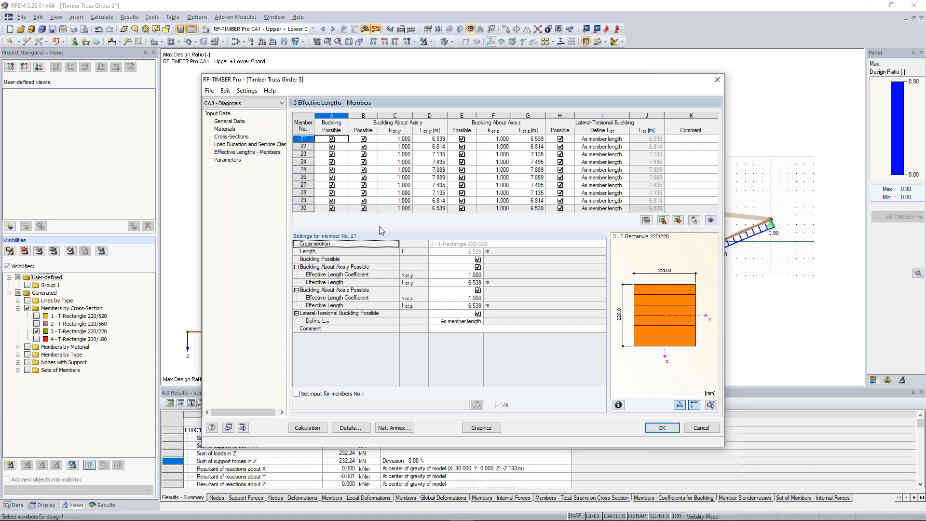
pyautogui.click(313, 429)
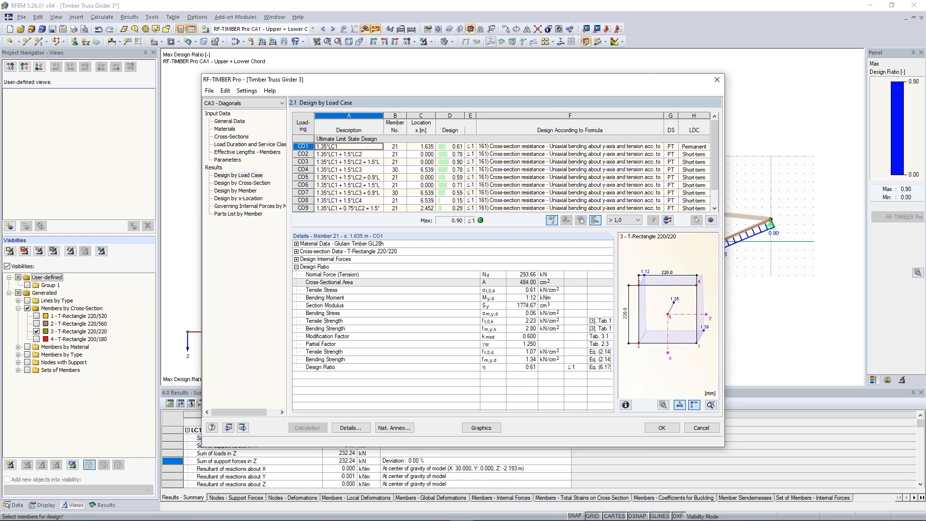
pyautogui.moveTo(713, 145)
pyautogui.mouseDown()
pyautogui.moveTo(716, 172)
pyautogui.moveTo(713, 129)
pyautogui.mouseUp()
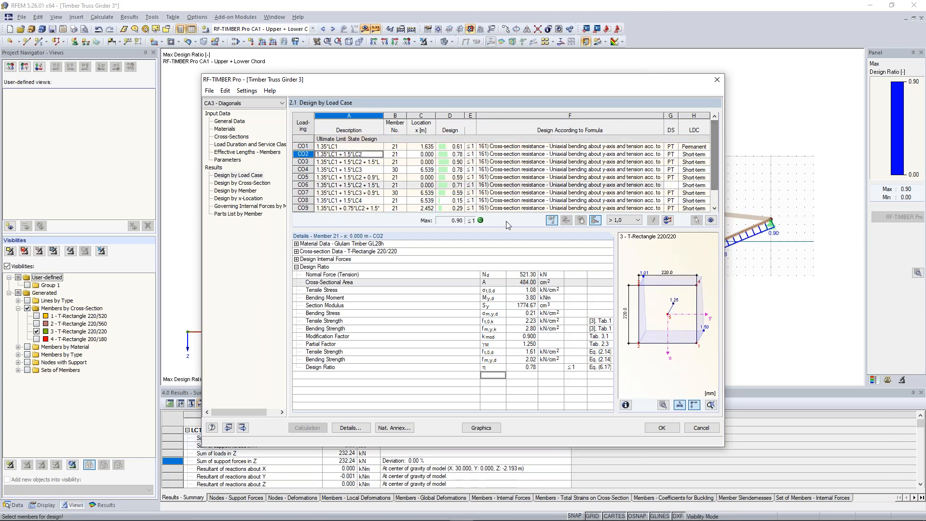
pyautogui.click(637, 221)
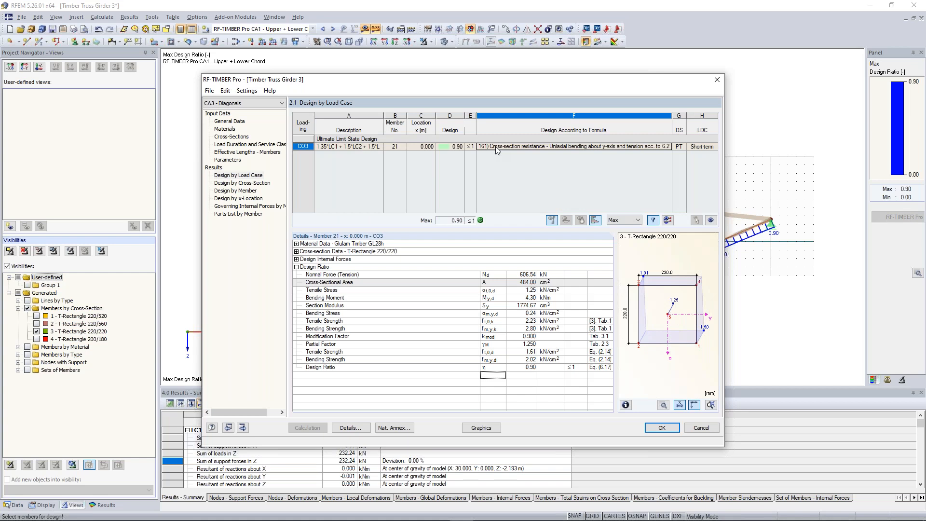
# Step: Try to filter the Diagonals results by load case with a user-defined design ratio limit of 0,5
pyautogui.click(636, 221)
pyautogui.click(630, 241)
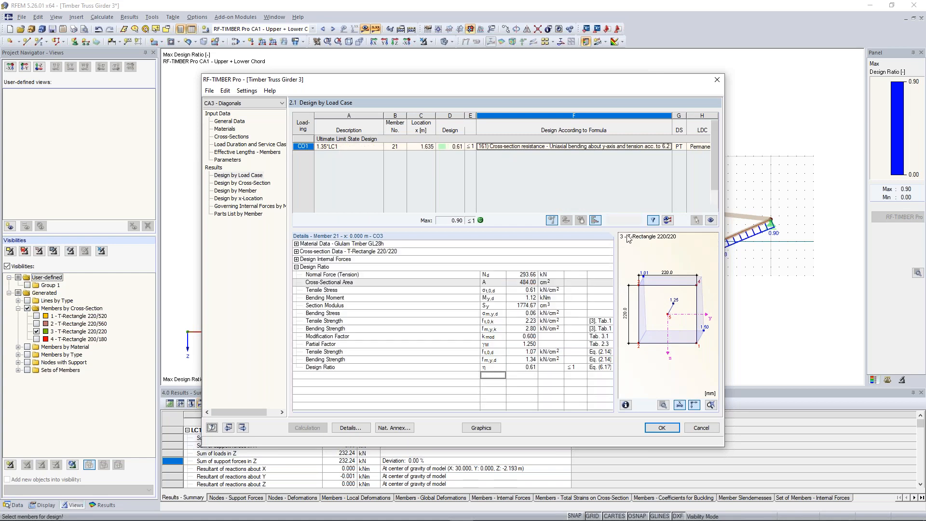
pyautogui.doubleClick(624, 221)
pyautogui.write('0')
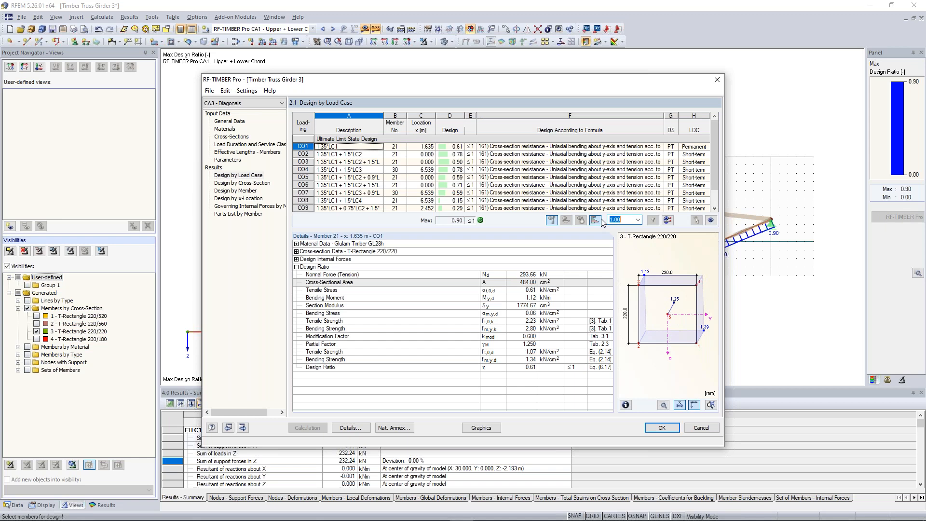
pyautogui.write(',5')
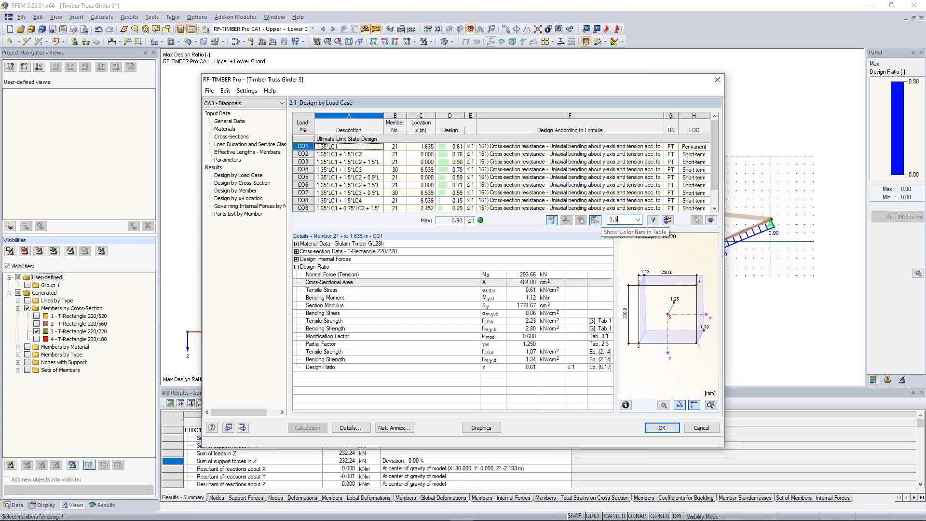
pyautogui.press('Return')
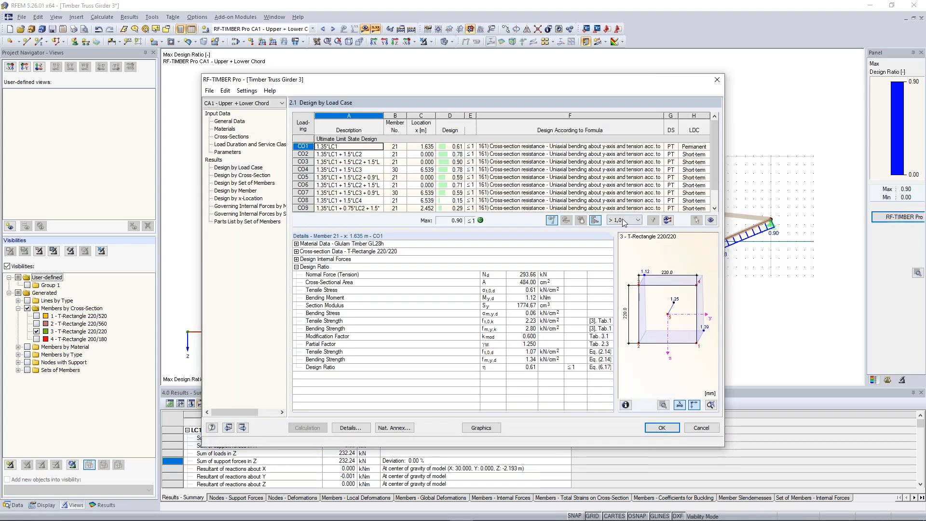
# Step: Filter the design results by load case with a user-defined ratio limit of 0.5, examine CO4, and close the RF-TIMBER Pro module
pyautogui.click(625, 220)
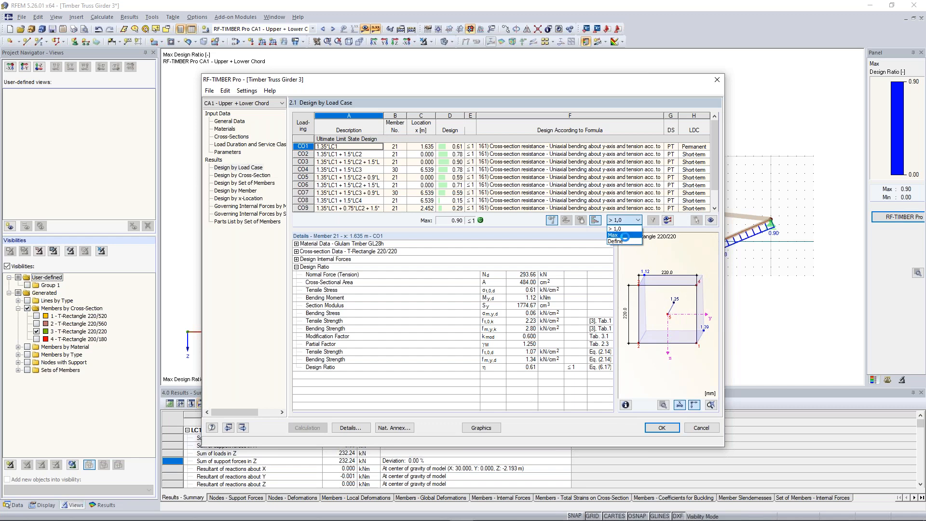
pyautogui.click(626, 241)
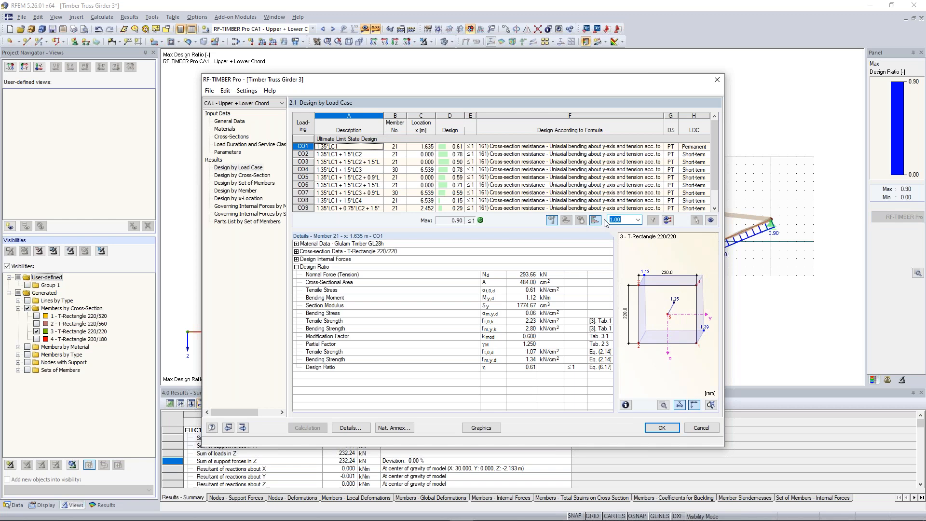
pyautogui.write('0.5')
pyautogui.click(452, 175)
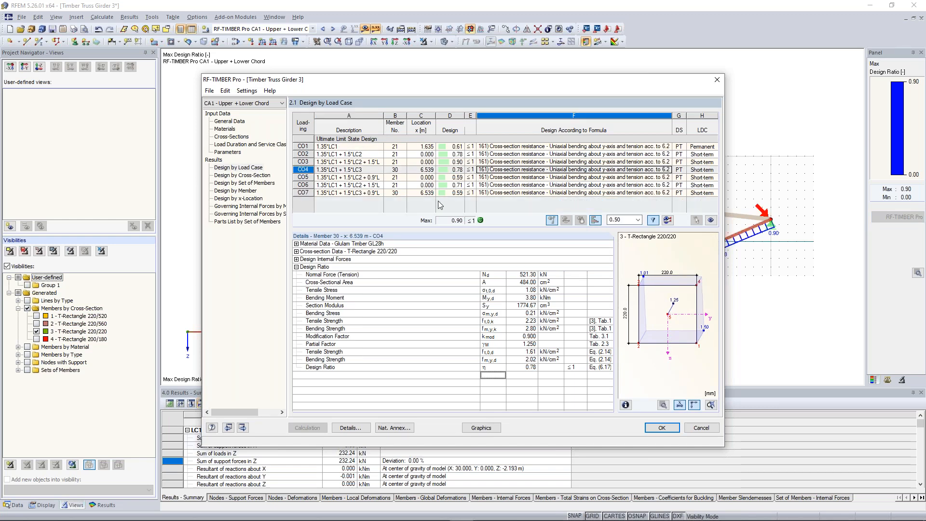
pyautogui.click(624, 219)
pyautogui.click(624, 219)
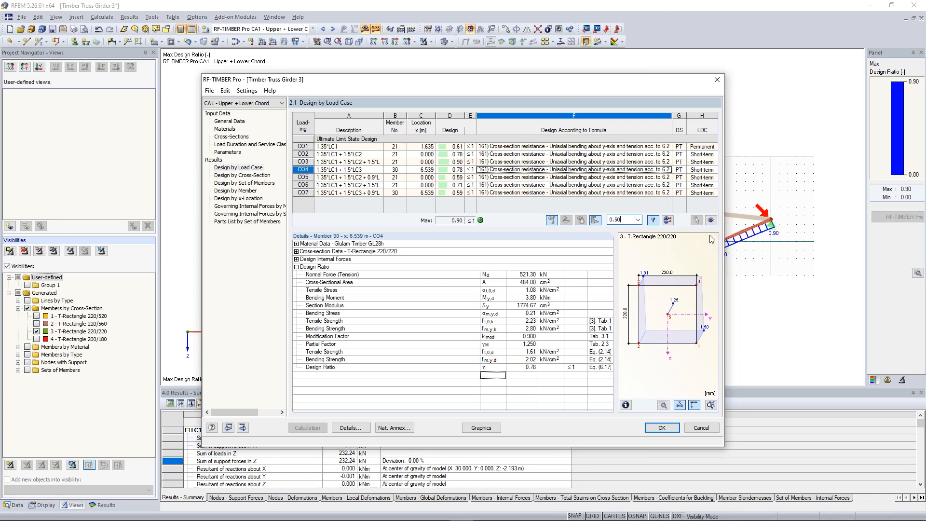
pyautogui.click(718, 81)
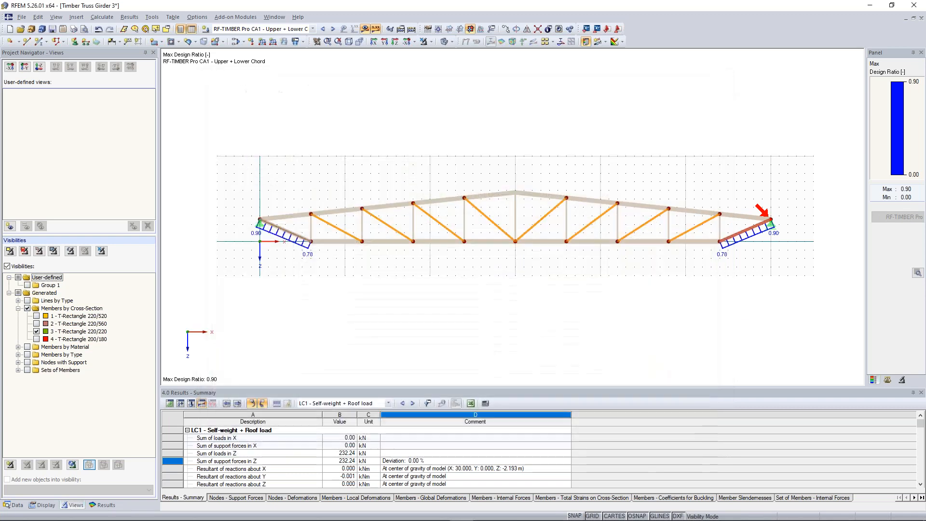
pyautogui.click(432, 43)
pyautogui.click(447, 112)
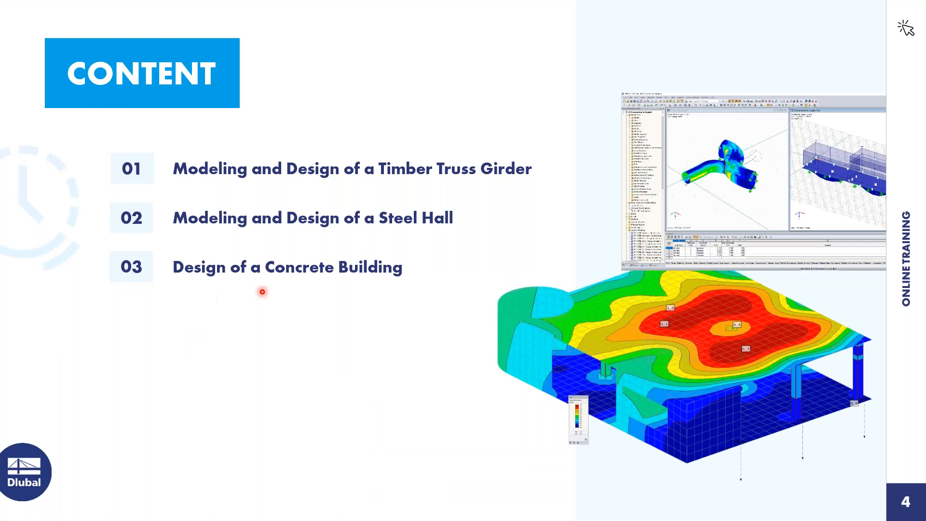
pyautogui.press('Right')
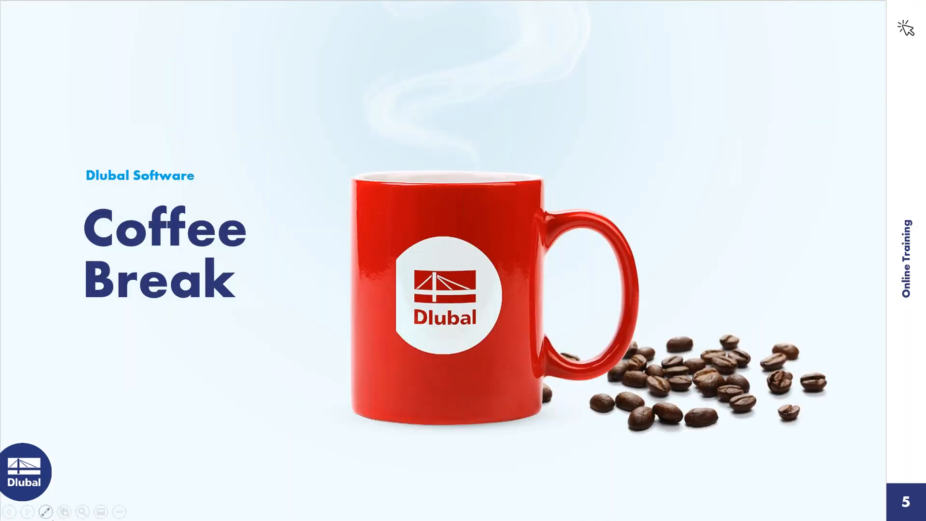
pyautogui.click(45, 511)
pyautogui.click(56, 424)
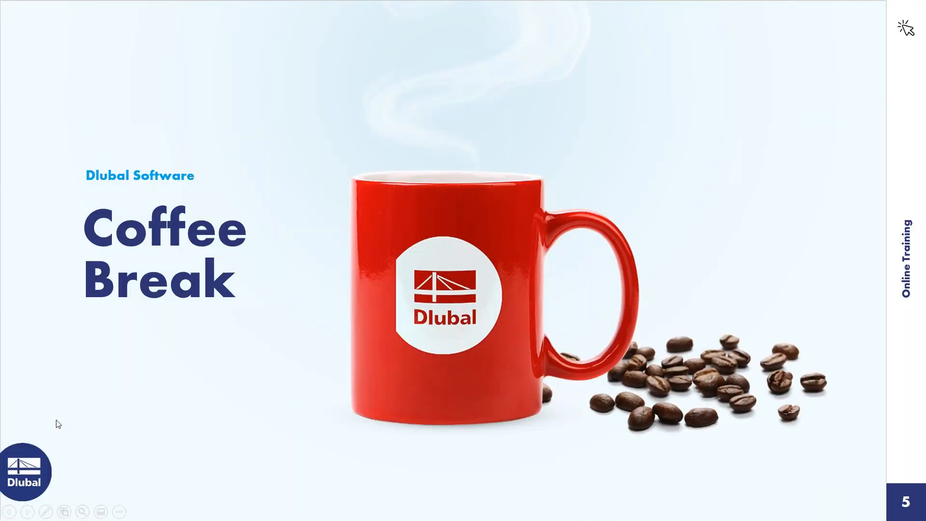
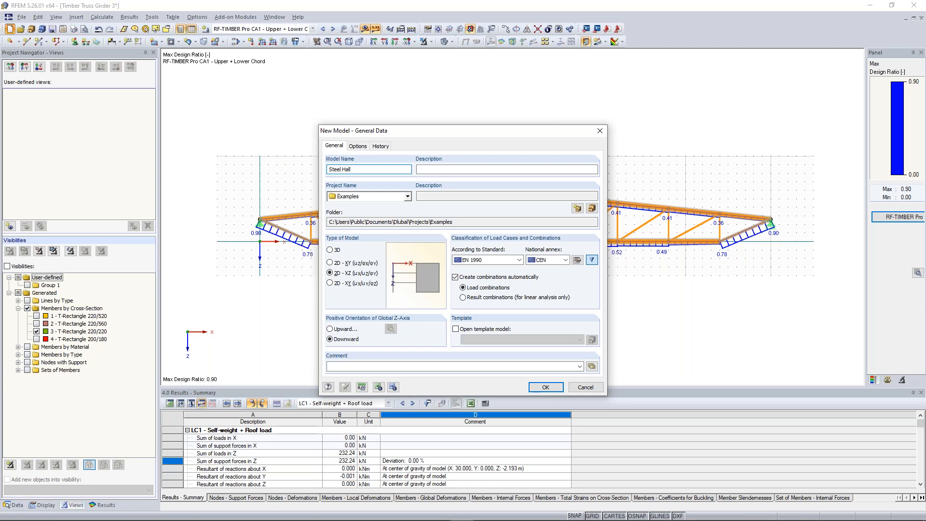
# Step: Create a new 3D model named "Steel Hall - Students" in the Downloads project, keeping EN 1990 with the CEN annex
pyautogui.write('Students')
pyautogui.click(408, 196)
pyautogui.click(333, 208)
pyautogui.click(368, 240)
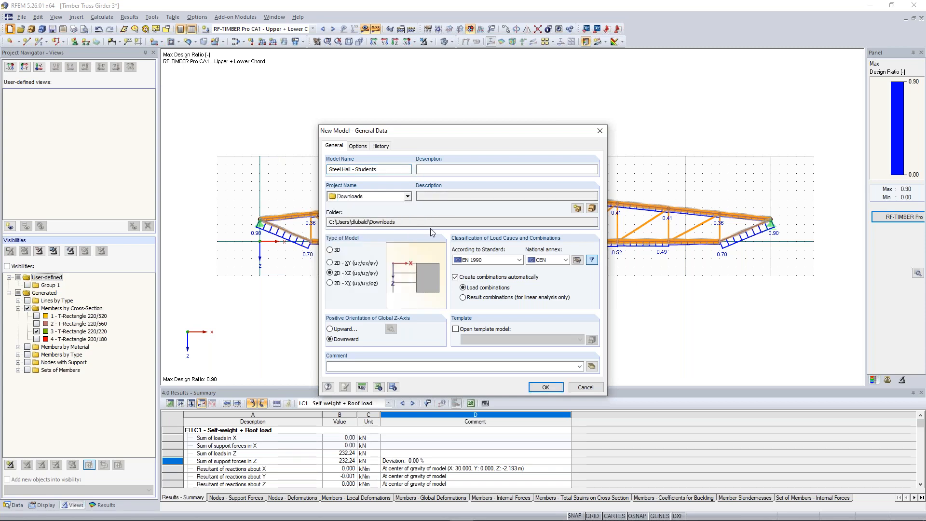
pyautogui.click(331, 251)
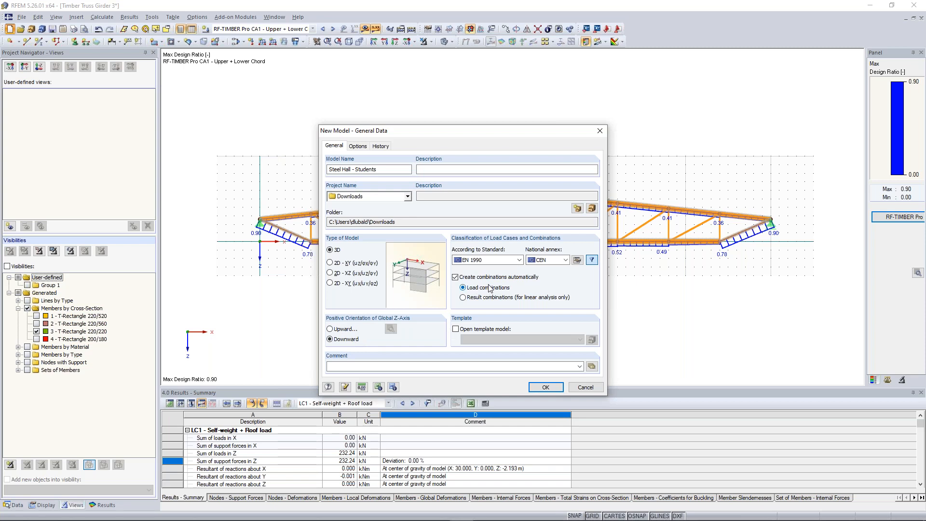
pyautogui.click(546, 387)
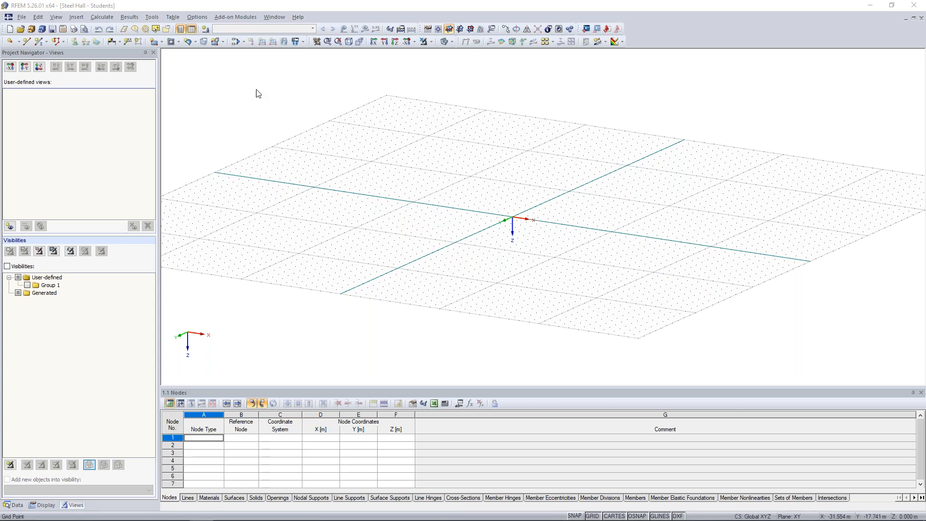
# Step: Switch the work plane to XZ and display the model in the reverse Y-direction
pyautogui.keyDown('ctrl'); pyautogui.moveTo(499, 261); pyautogui.dragTo(514, 246, button='middle'); pyautogui.keyUp('ctrl')
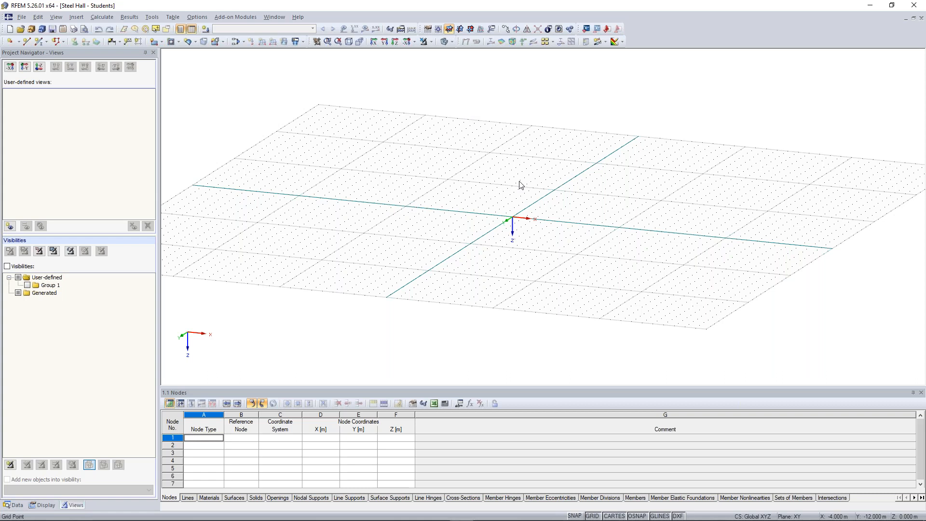
pyautogui.click(472, 30)
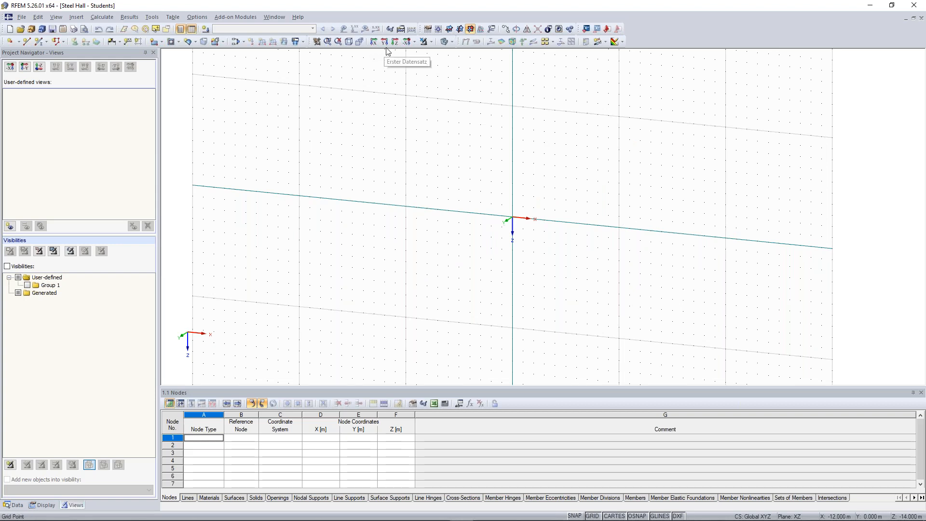
pyautogui.click(414, 43)
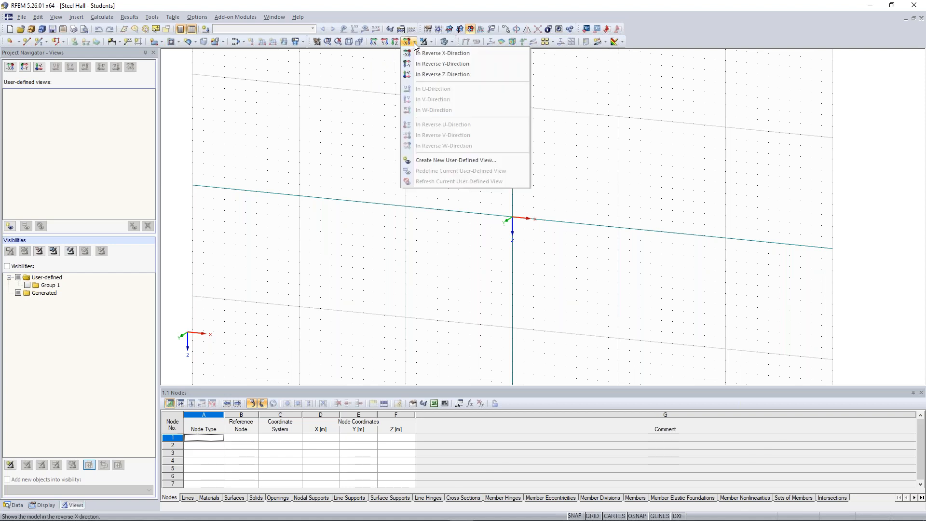
pyautogui.click(442, 64)
pyautogui.moveTo(674, 202); pyautogui.dragTo(516, 227, button='middle')
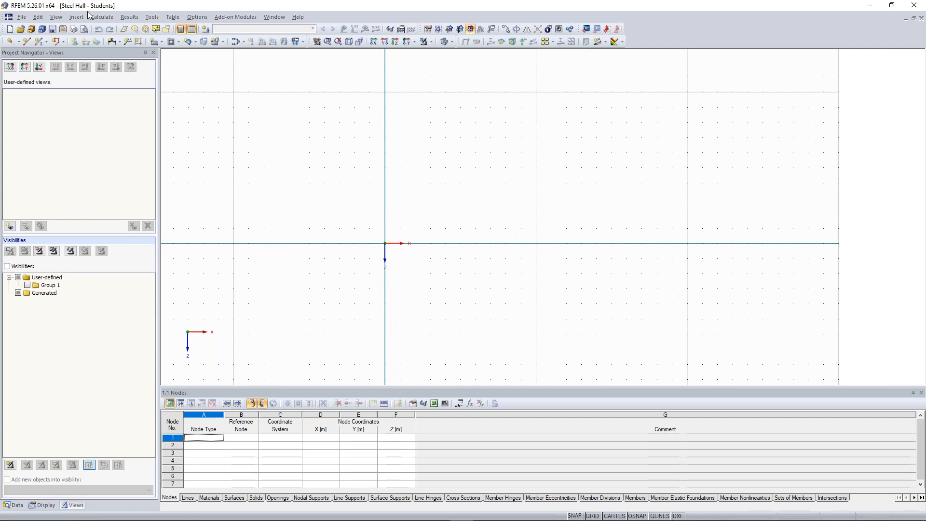
# Step: Start generating a 2D truss with 6 bays, total length 18.75 m, total height 3.25 m and side height 2.75 m
pyautogui.click(153, 17)
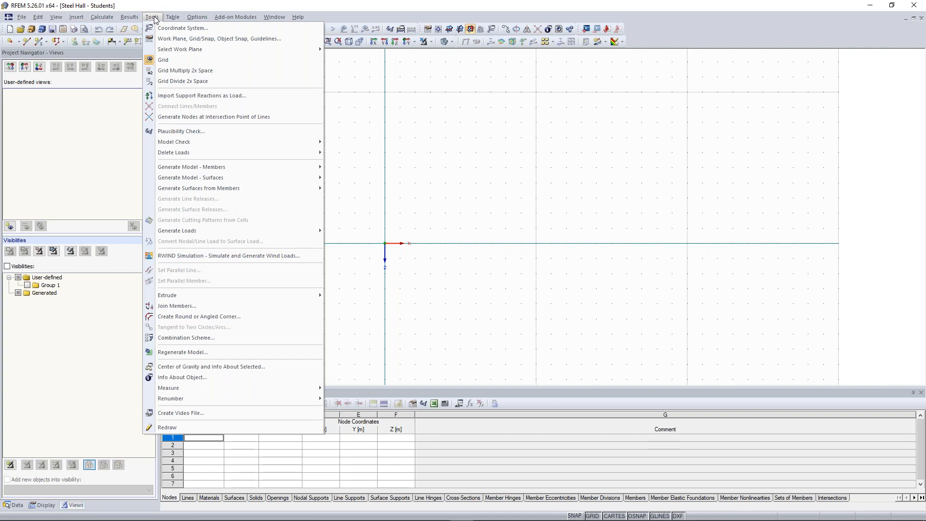
pyautogui.moveTo(212, 168)
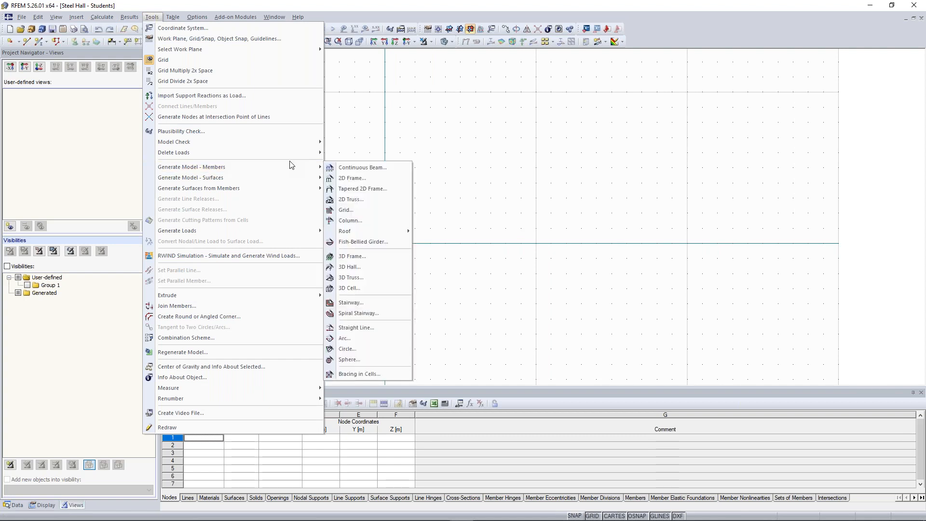
pyautogui.click(393, 201)
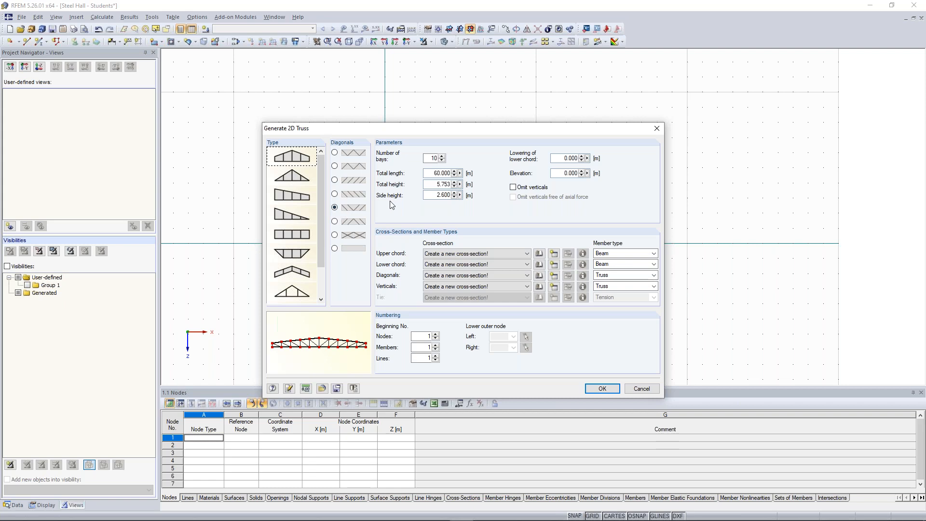
pyautogui.doubleClick(433, 158)
pyautogui.write('6')
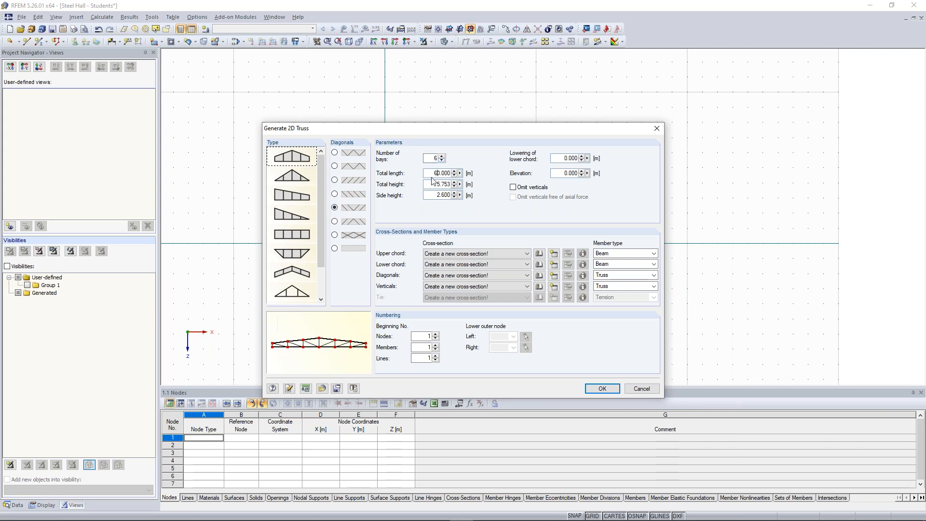
pyautogui.moveTo(433, 173); pyautogui.dragTo(468, 179)
pyautogui.write('18,75')
pyautogui.press('Tab')
pyautogui.write('3,25')
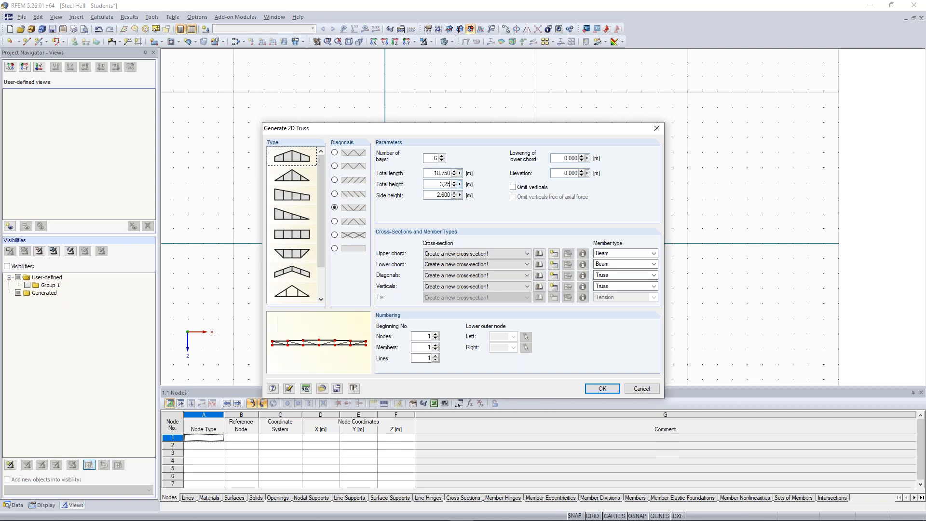
pyautogui.press('Tab')
pyautogui.write('2,75')
# Step: Create an HEA 300 cross-section in Steel S 235 for the truss's upper chord
pyautogui.click(554, 254)
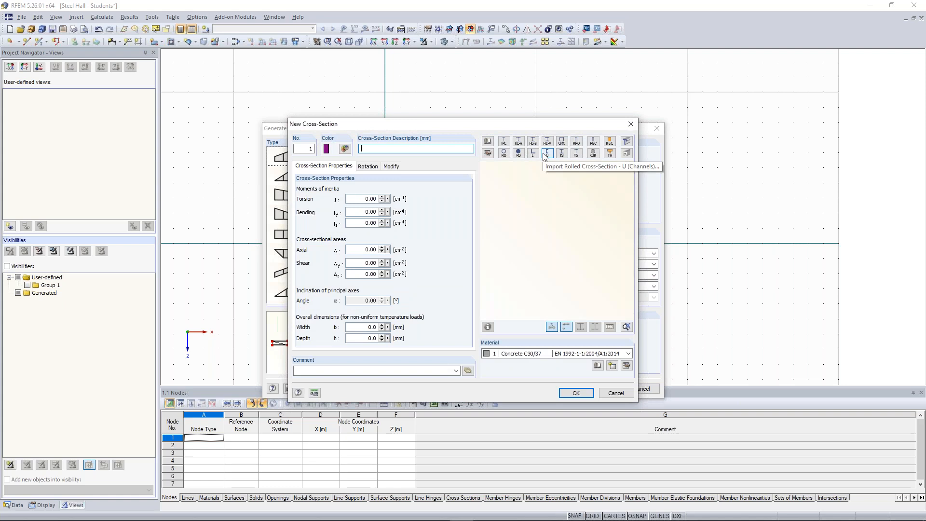
pyautogui.click(519, 142)
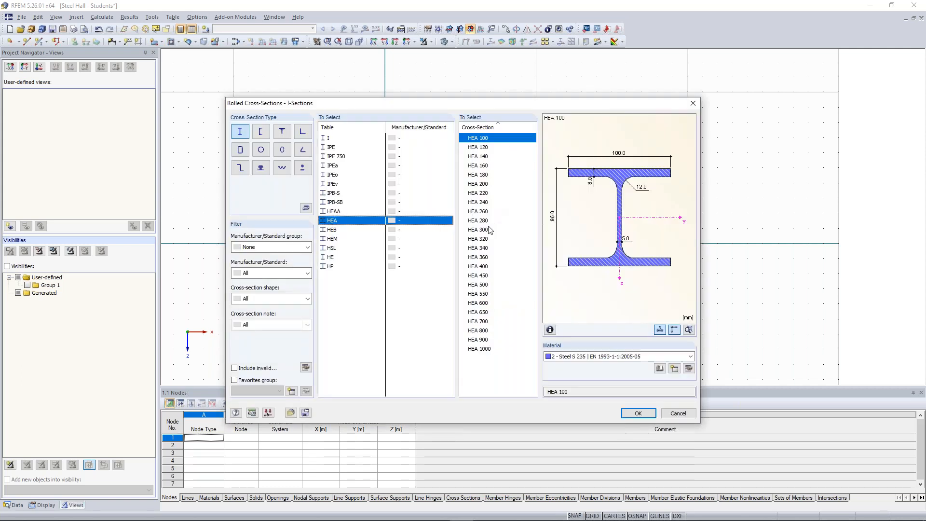
pyautogui.click(486, 231)
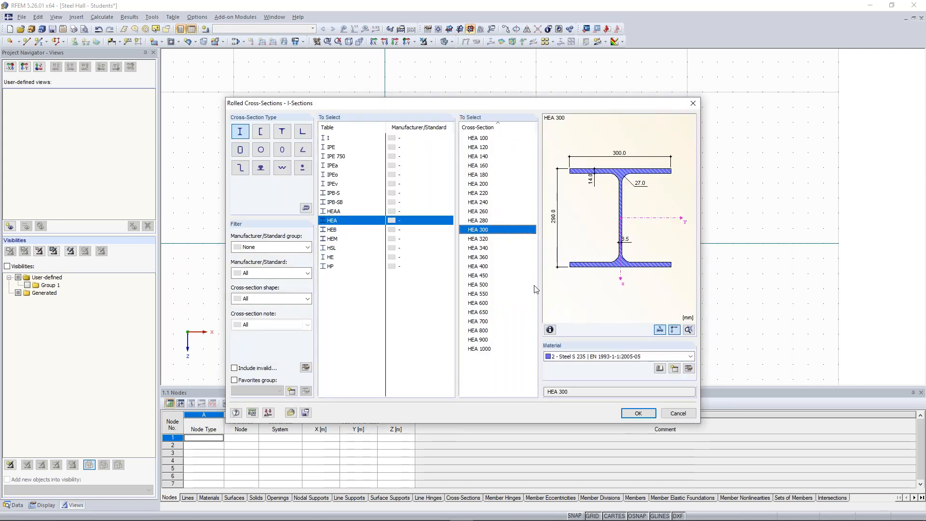
pyautogui.click(606, 356)
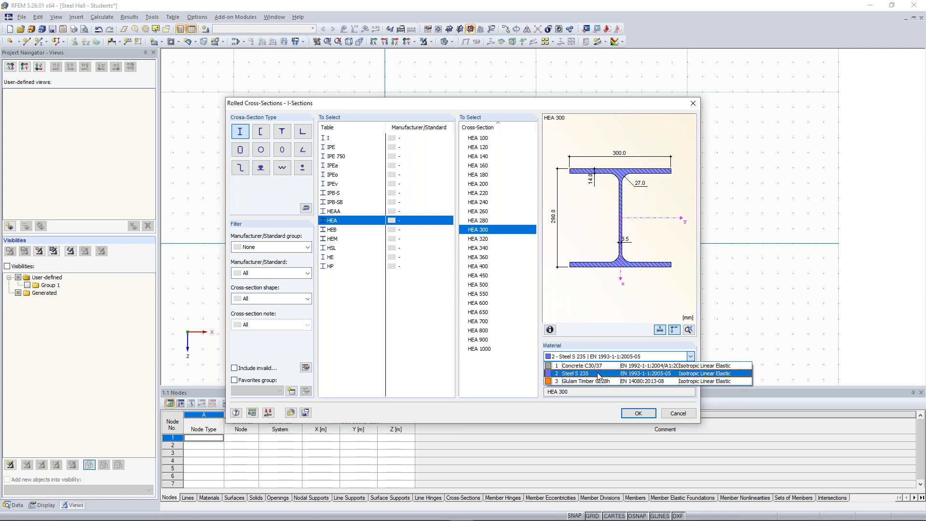
pyautogui.click(599, 376)
pyautogui.click(642, 414)
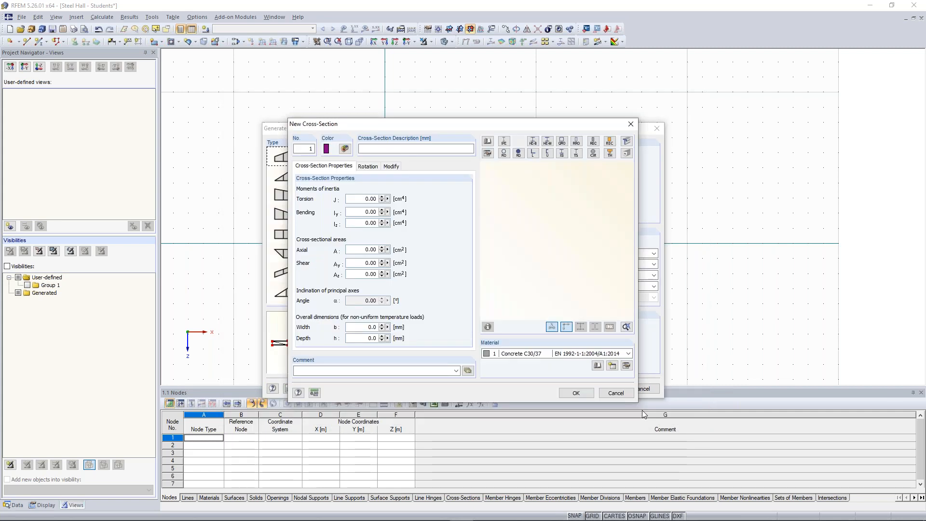
pyautogui.doubleClick(390, 151)
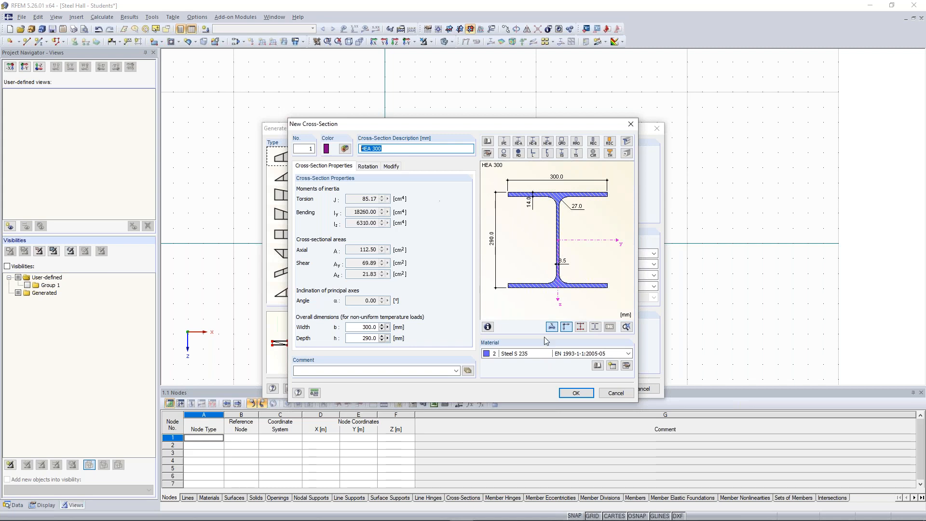
pyautogui.click(572, 393)
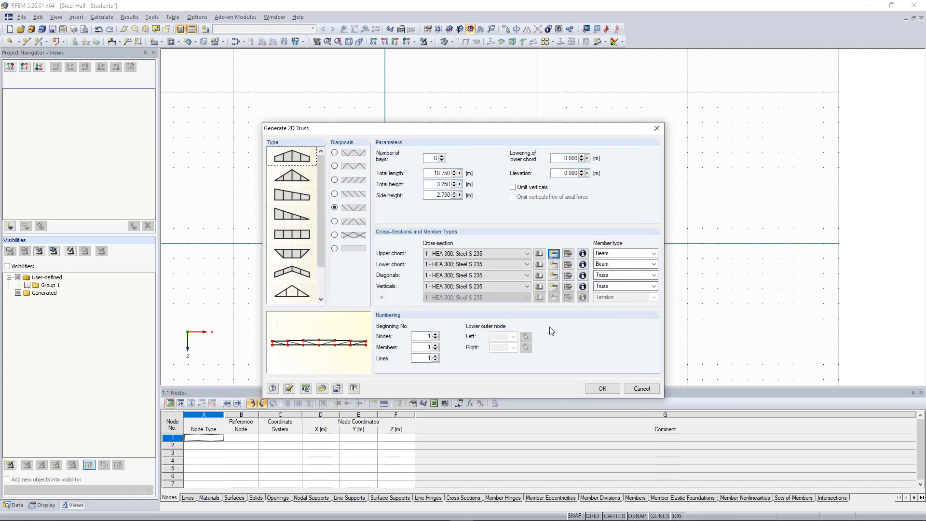
# Step: Create an HEA 280 cross-section in Steel S 235 for the truss's lower chord
pyautogui.click(559, 267)
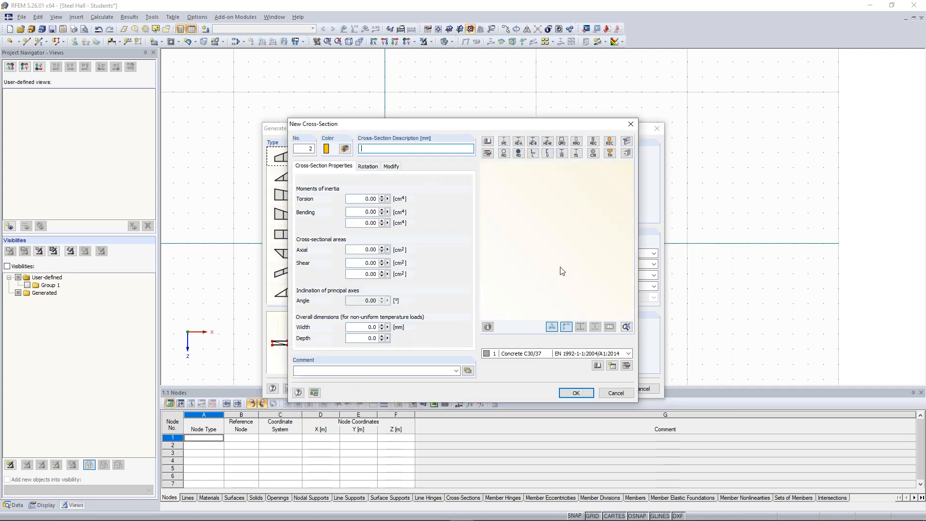
pyautogui.write('HEA 300')
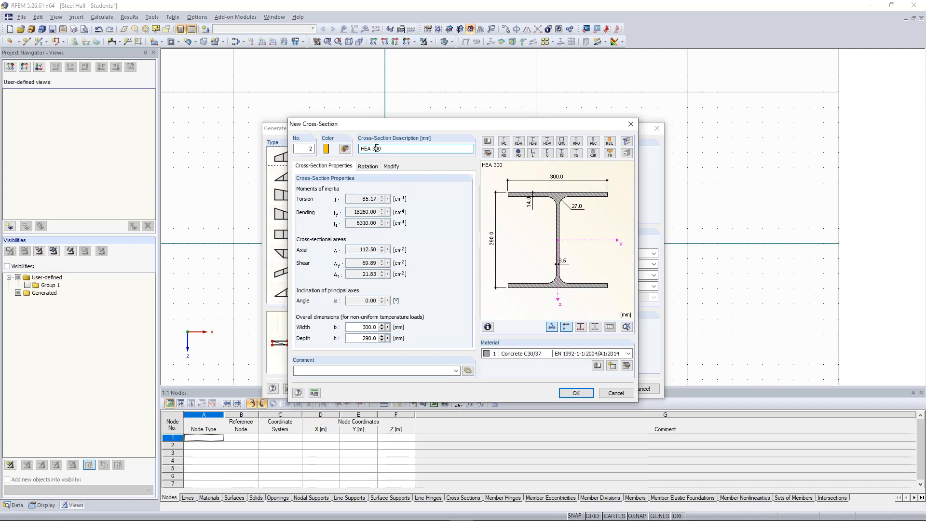
pyautogui.press('Left')
pyautogui.press('Left')
pyautogui.hotkey('shift', 'Right')
pyautogui.hotkey('shift', 'Right')
pyautogui.hotkey('shift', 'Right')
pyautogui.write('280')
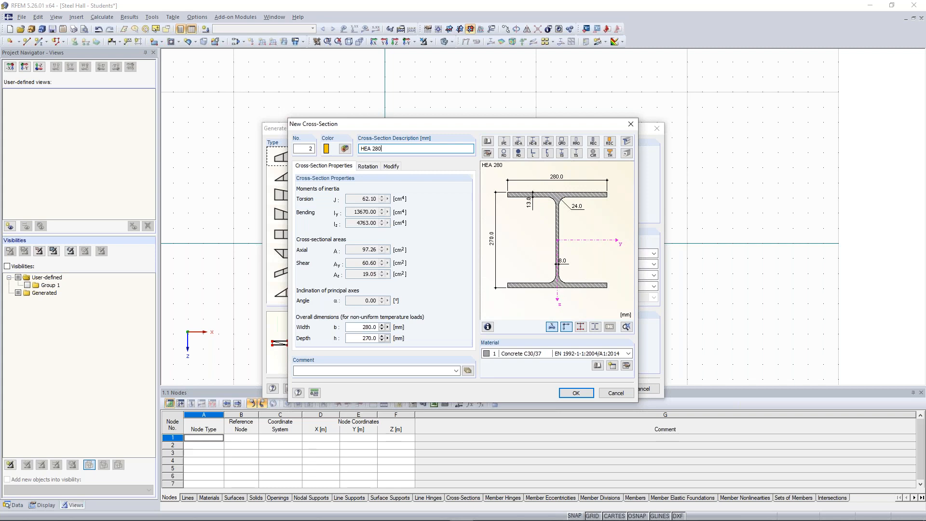
pyautogui.click(526, 354)
pyautogui.click(525, 369)
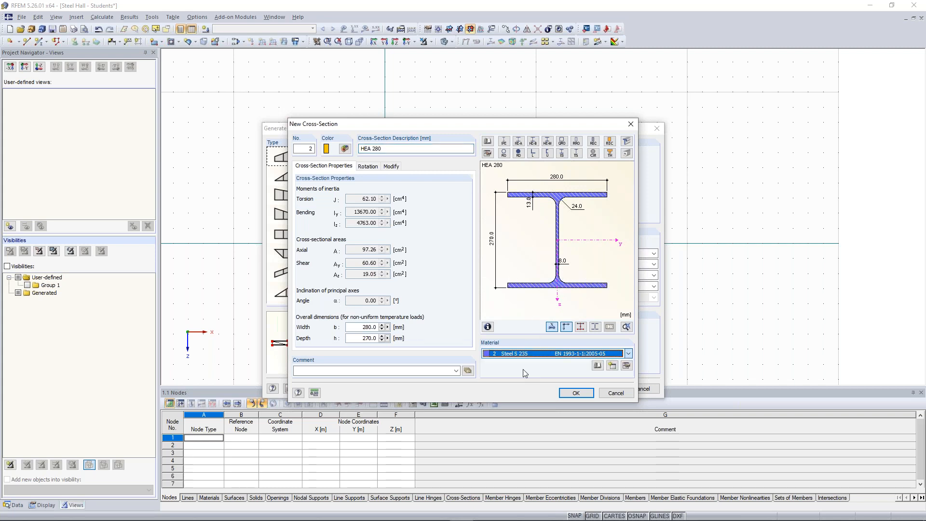
pyautogui.click(575, 394)
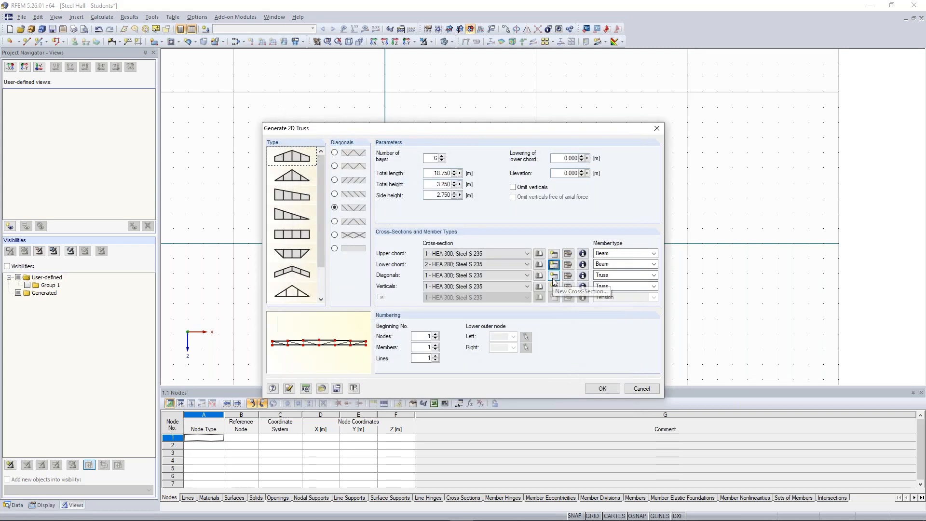
# Step: Create an IPE 160 cross-section in Steel S 235 for the truss's diagonals
pyautogui.click(553, 278)
pyautogui.click(554, 276)
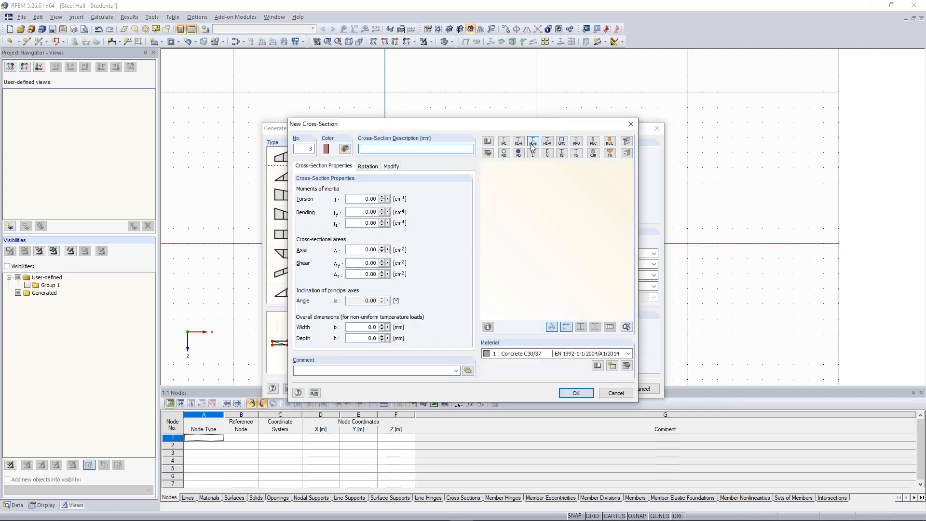
pyautogui.click(505, 142)
pyautogui.click(497, 175)
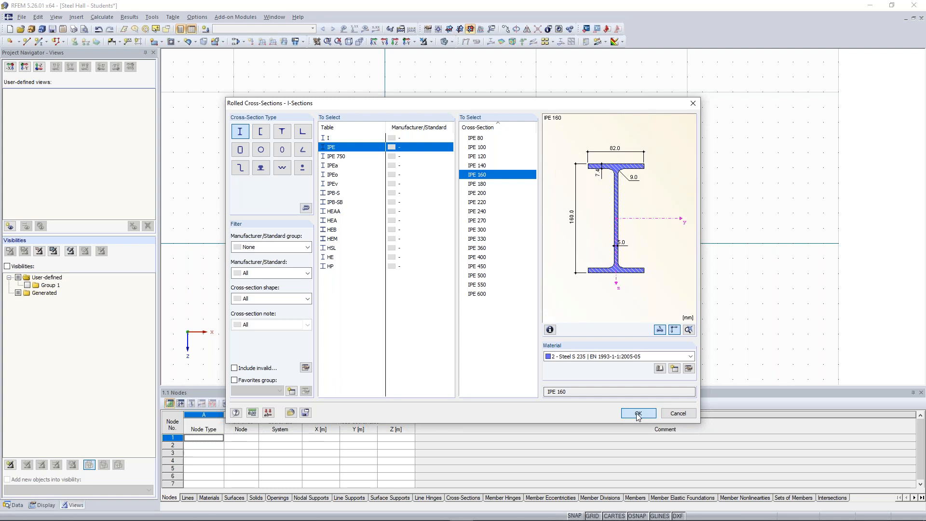
pyautogui.click(637, 414)
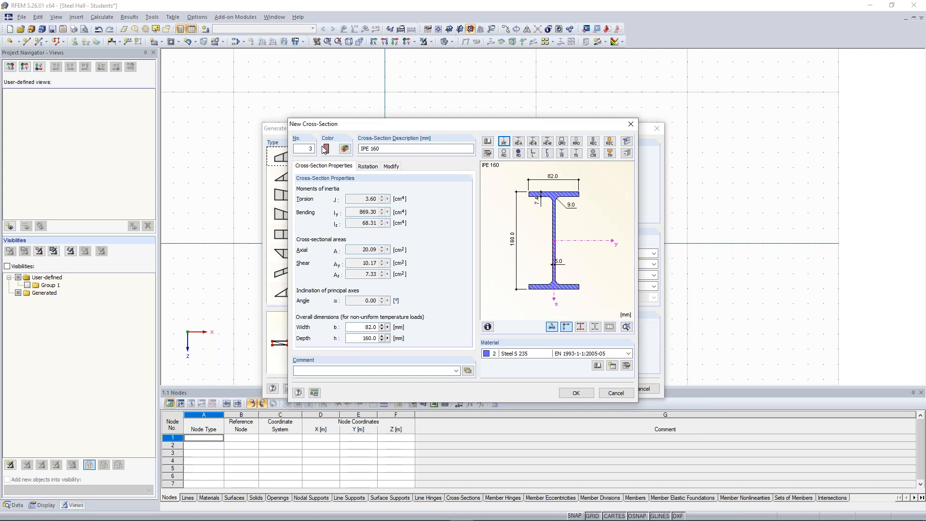
pyautogui.click(571, 395)
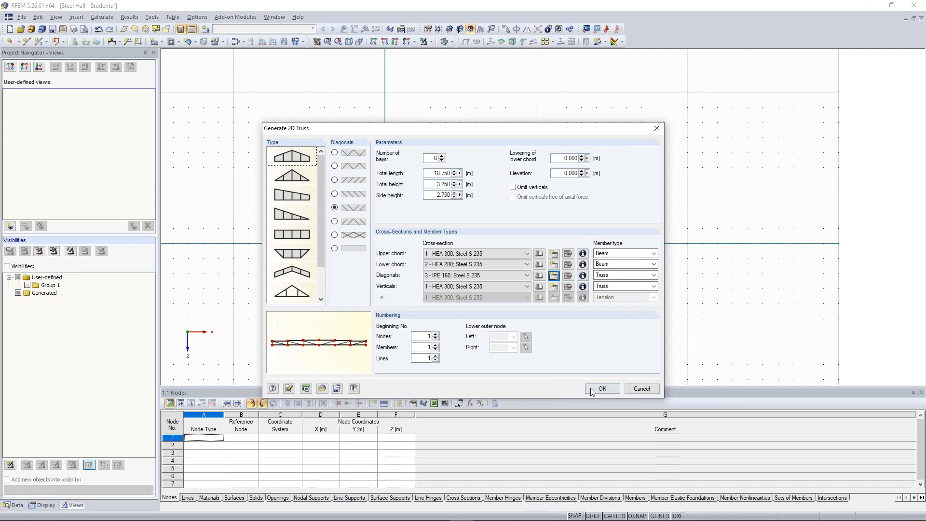
# Step: Create an HEA 160 cross-section in Steel S 235 for the truss's verticals and generate the truss
pyautogui.click(554, 288)
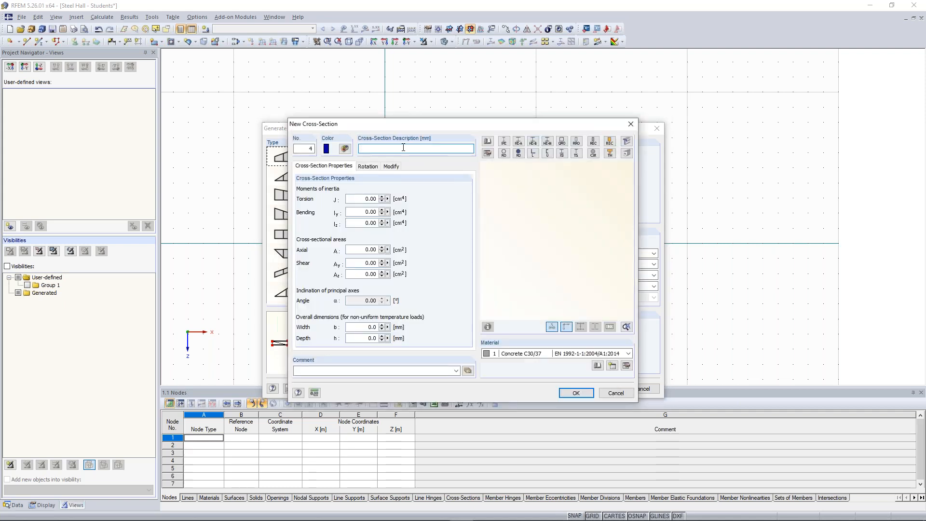
pyautogui.write('HEA 300')
pyautogui.moveTo(374, 149); pyautogui.dragTo(399, 149)
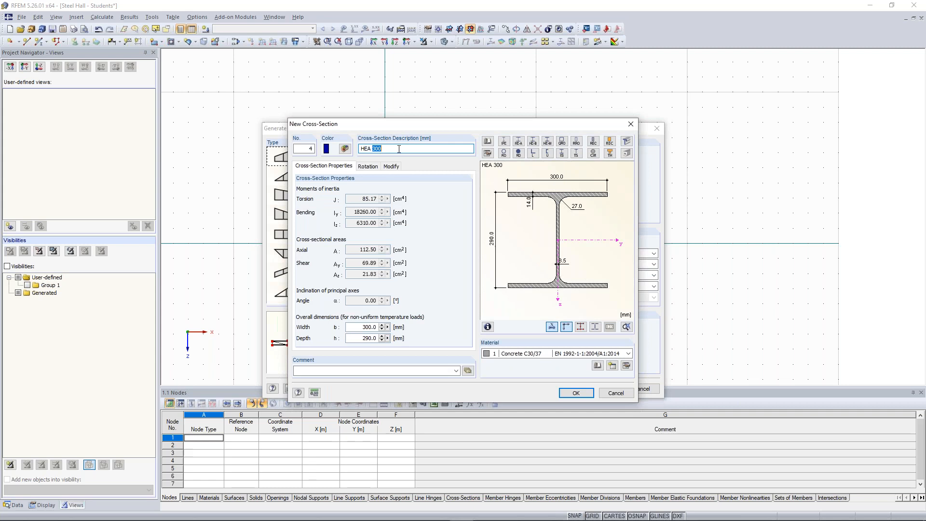
pyautogui.write('160')
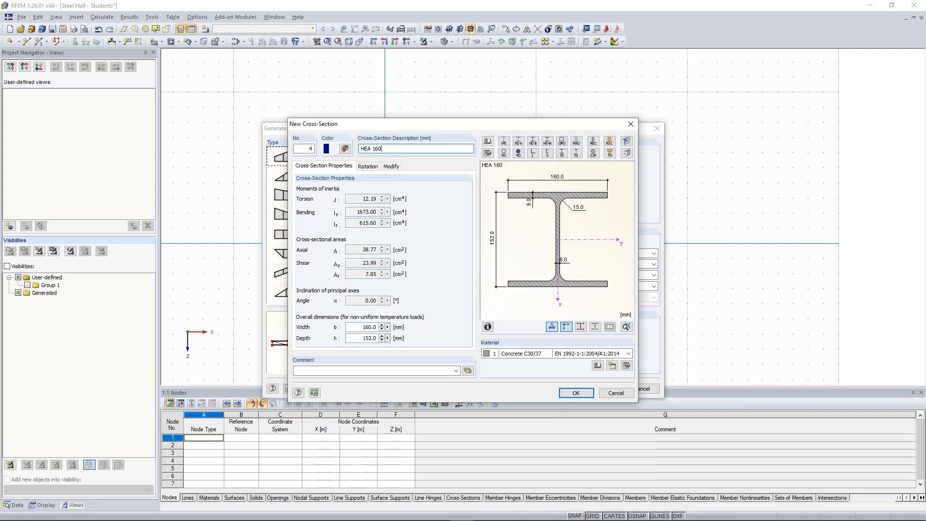
pyautogui.click(533, 354)
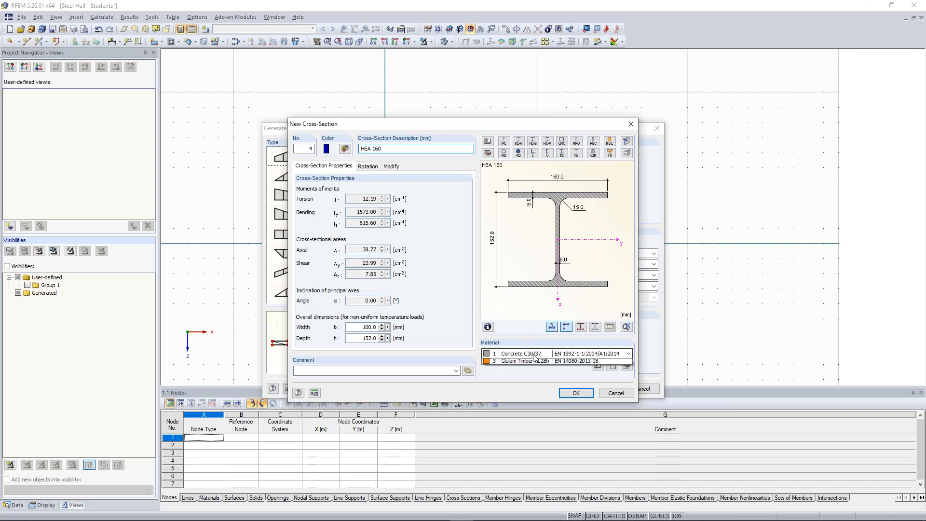
pyautogui.click(530, 372)
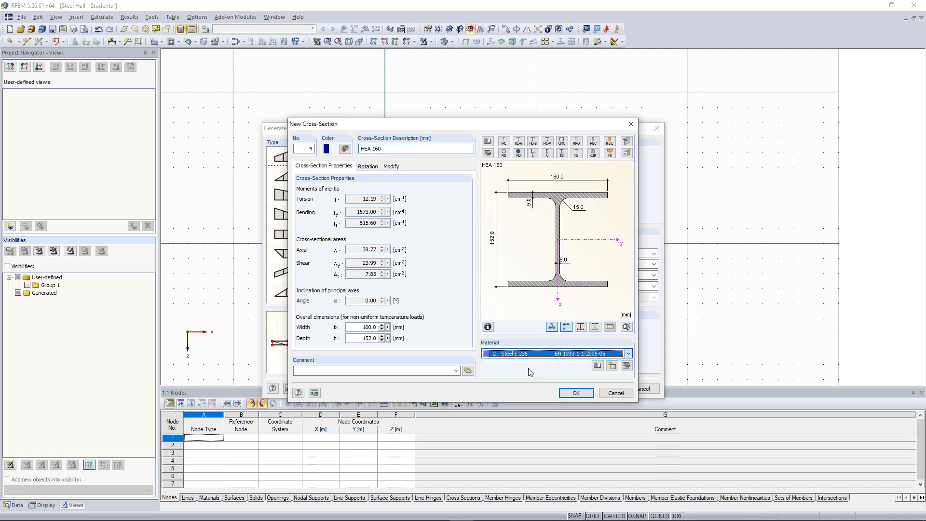
pyautogui.click(570, 395)
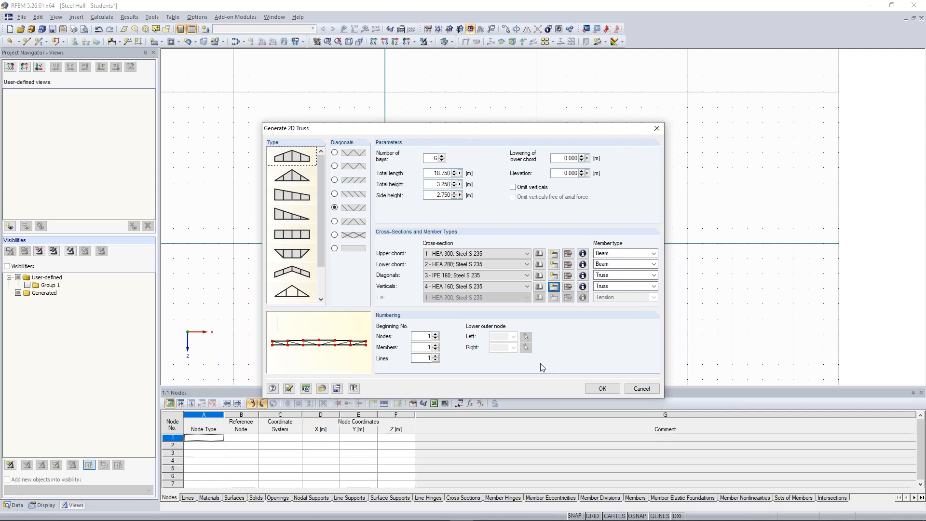
pyautogui.click(602, 389)
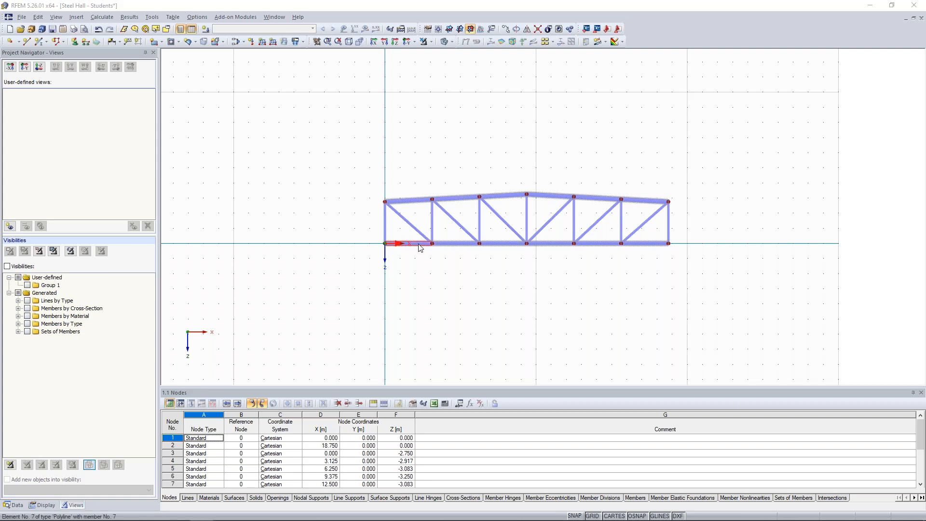
# Step: Assign a new HEA 140 cross-section in Steel S 235 to the truss's two outermost diagonals
pyautogui.scroll(3, 419, 217)
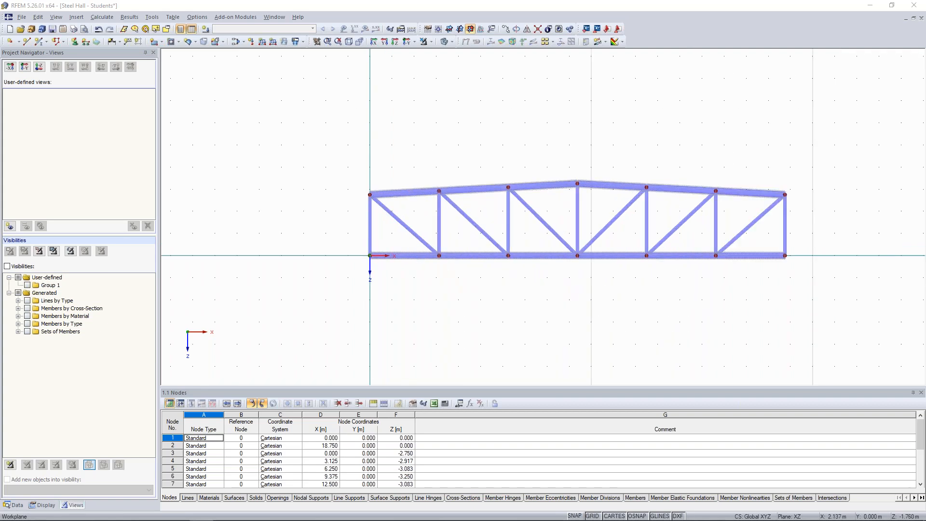
pyautogui.click(331, 217)
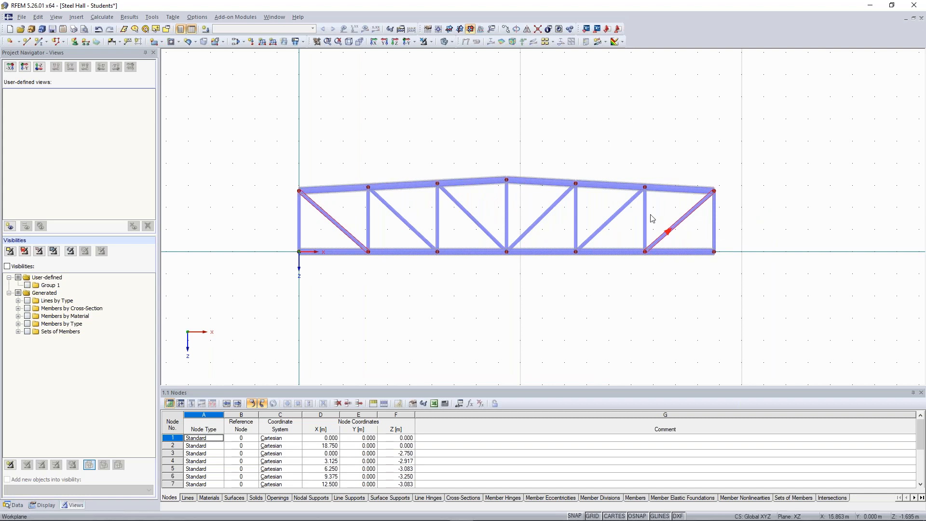
pyautogui.rightClick(678, 223)
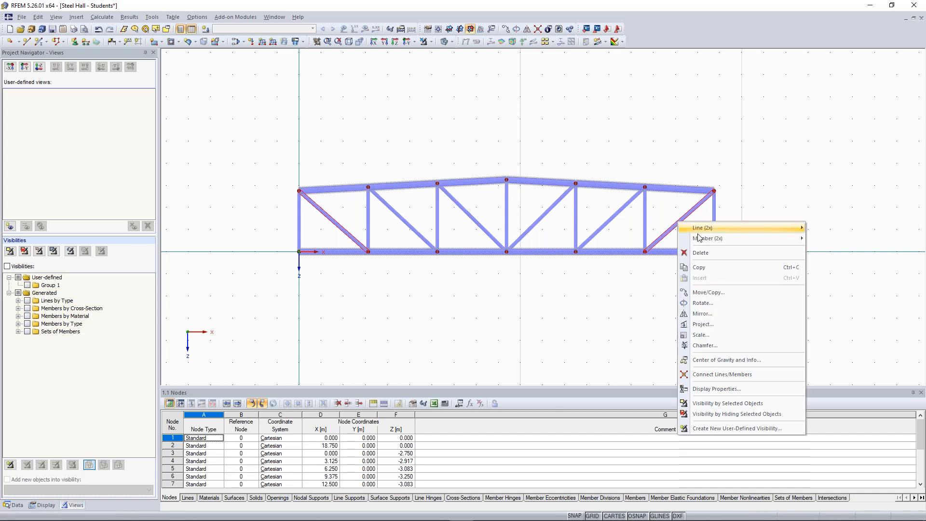
pyautogui.moveTo(702, 239)
pyautogui.click(840, 238)
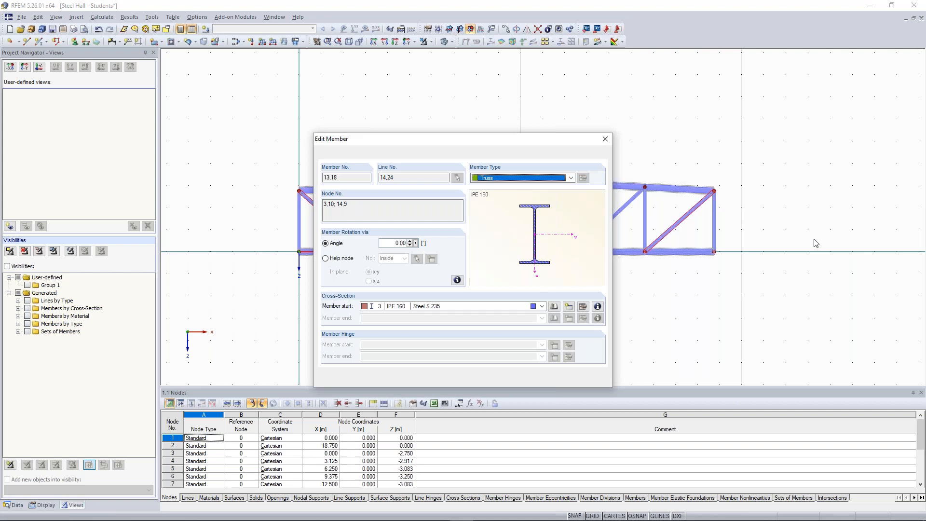
pyautogui.click(568, 307)
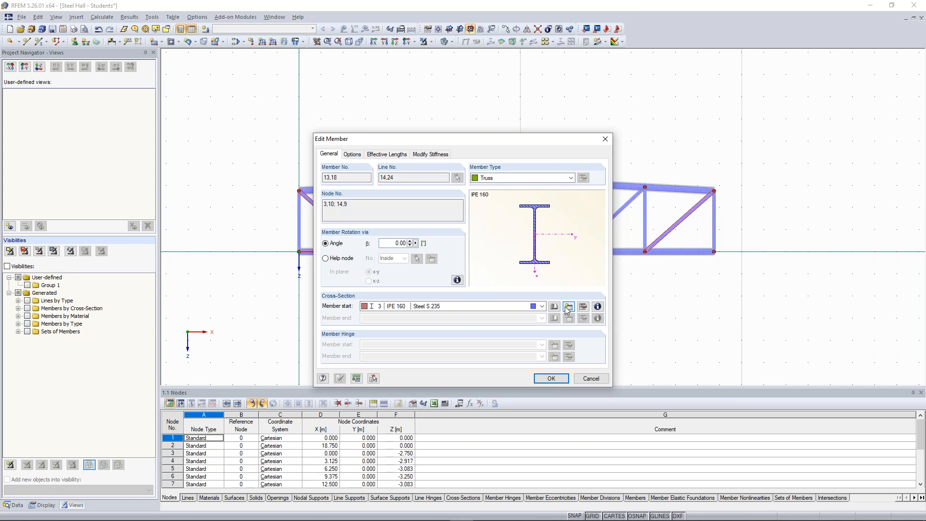
pyautogui.click(568, 307)
pyautogui.write('HEA 300')
pyautogui.moveTo(372, 148); pyautogui.dragTo(414, 149)
pyautogui.write('140')
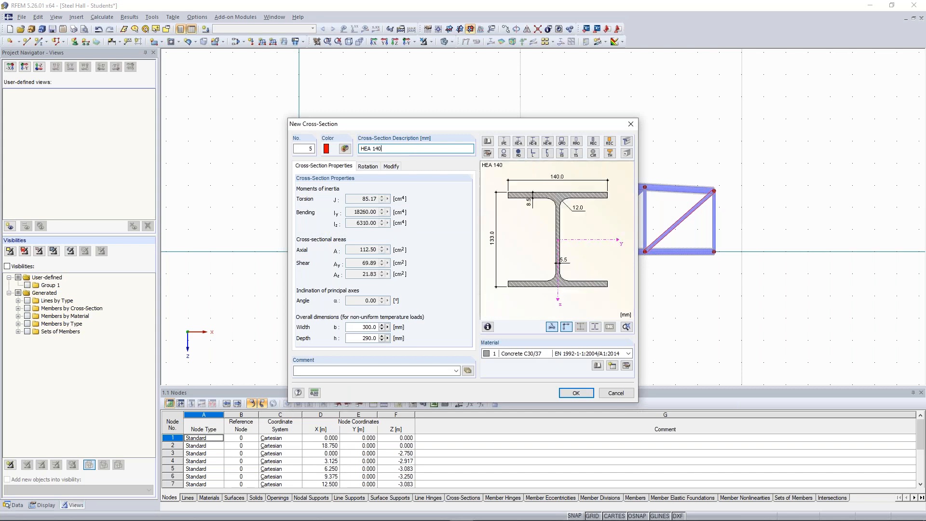
pyautogui.click(525, 353)
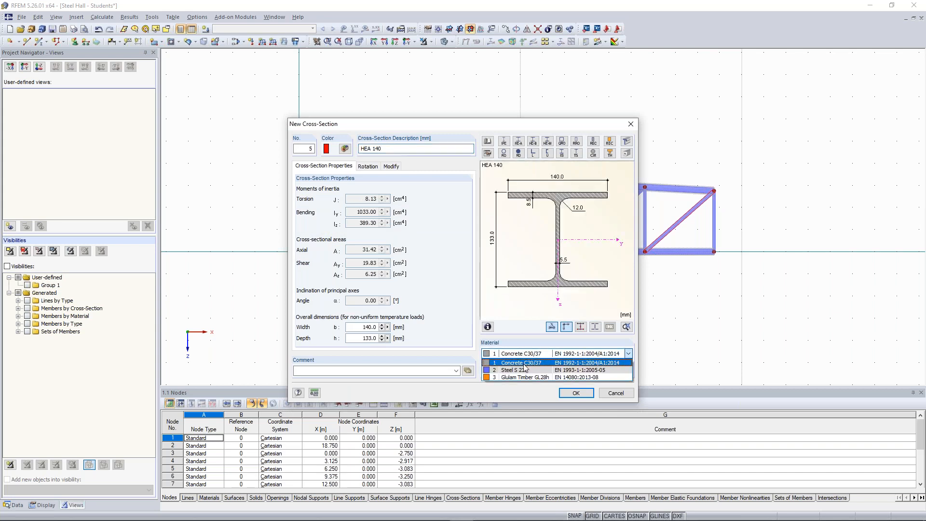
pyautogui.click(525, 367)
pyautogui.click(576, 393)
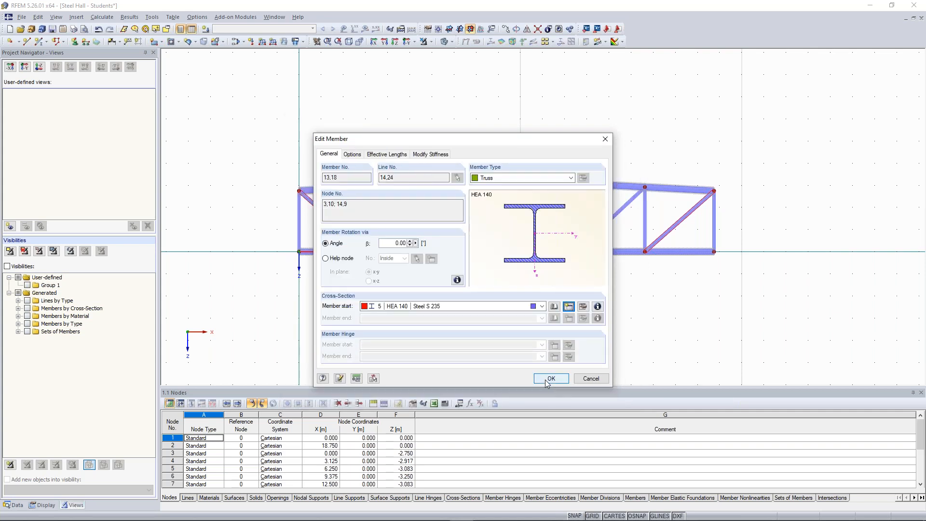
pyautogui.click(548, 380)
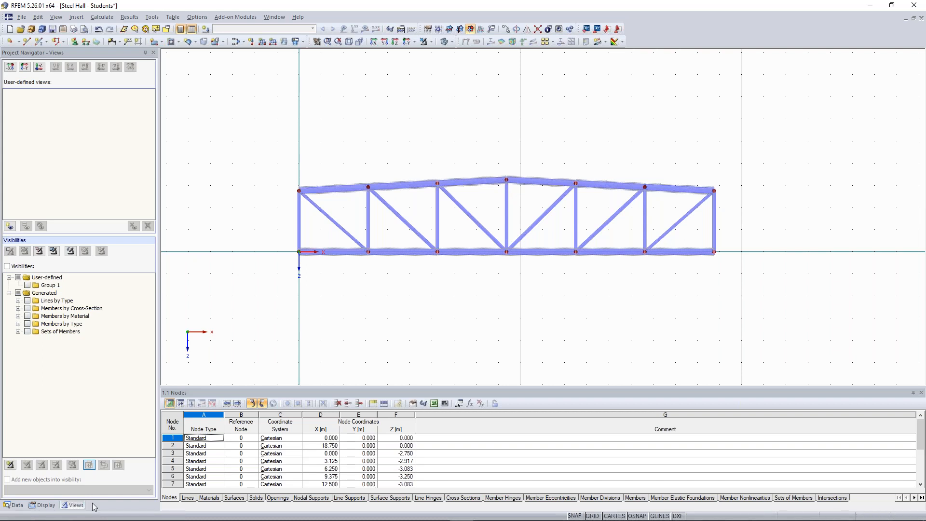
# Step: Colour the model graphics according to cross-section
pyautogui.click(42, 505)
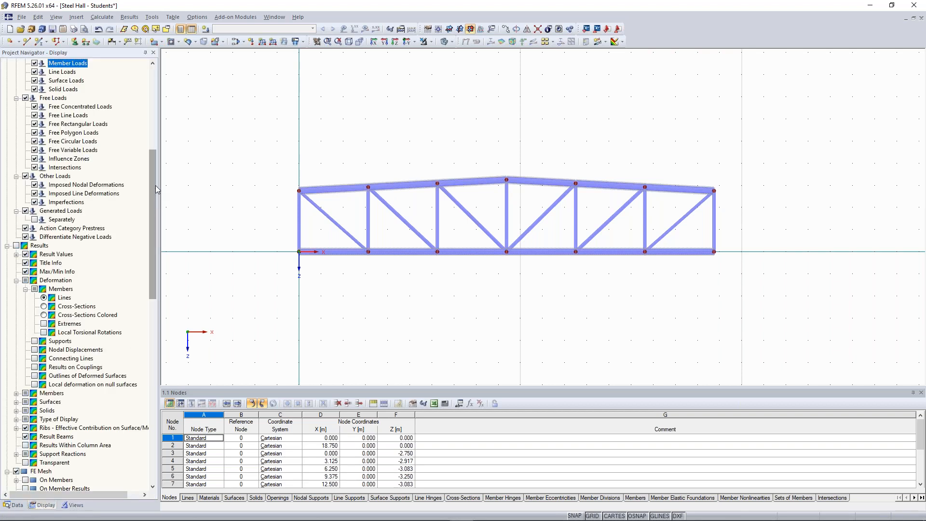
pyautogui.moveTo(155, 187); pyautogui.dragTo(164, 374)
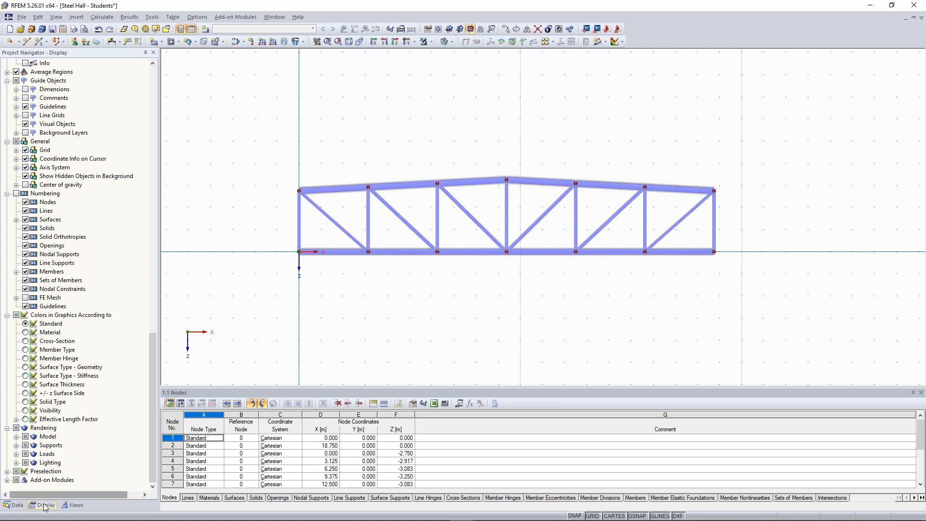
pyautogui.click(26, 342)
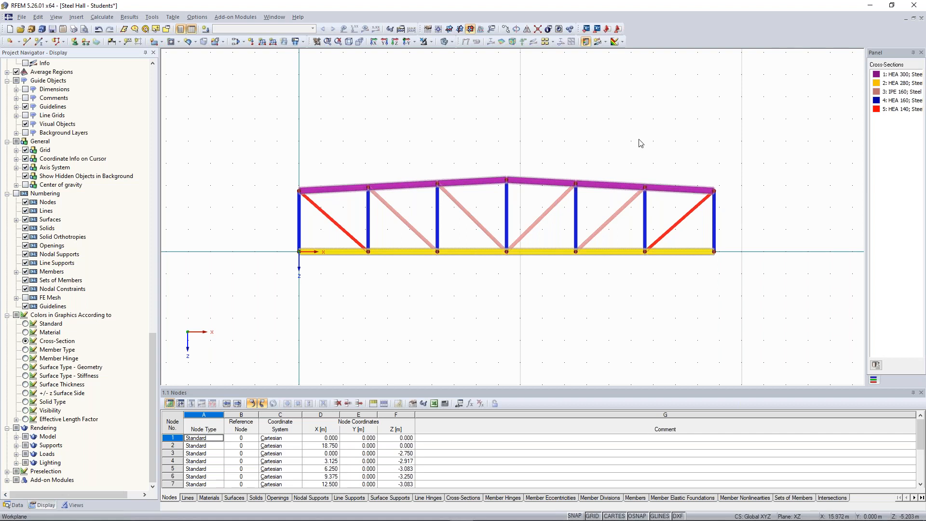
pyautogui.scroll(-1, 622, 128)
pyautogui.moveTo(620, 139); pyautogui.dragTo(580, 169, button='middle')
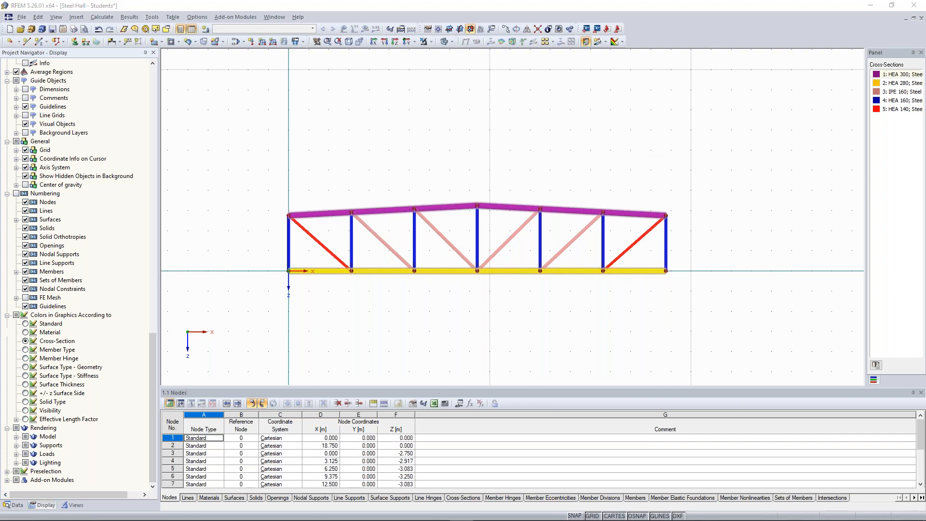
# Step: Change the display colour of the HEA 300 cross-section to teal
pyautogui.doubleClick(877, 76)
pyautogui.moveTo(420, 185); pyautogui.dragTo(424, 70)
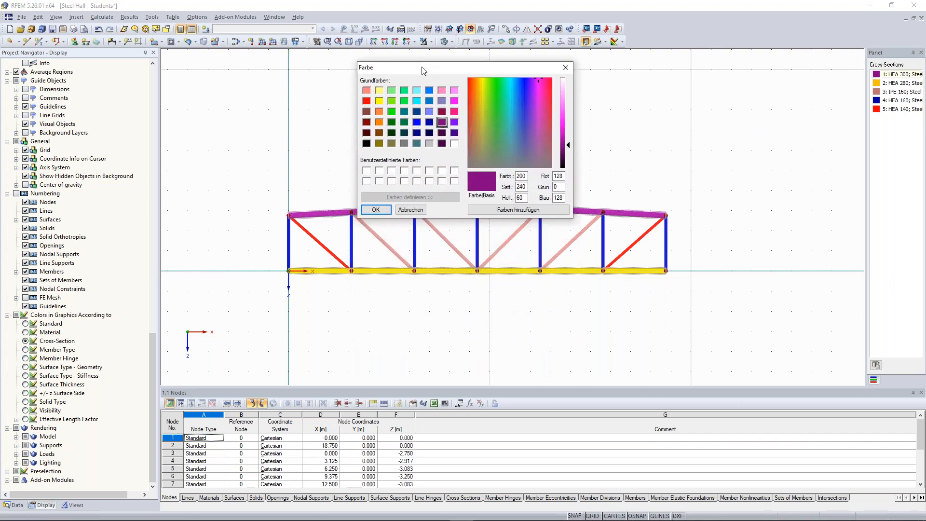
pyautogui.click(403, 114)
pyautogui.click(376, 209)
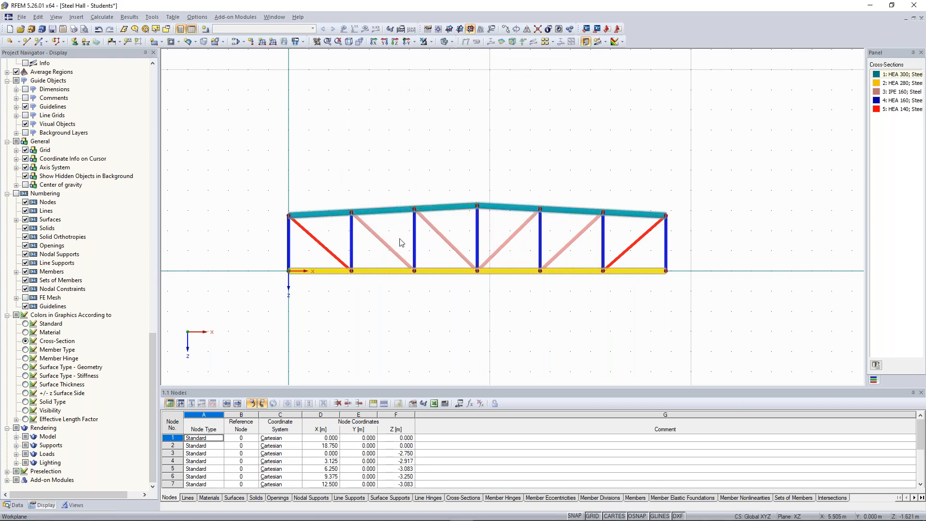
# Step: Change the colour of the verticals' HEA 160 cross-section to orange
pyautogui.doubleClick(351, 245)
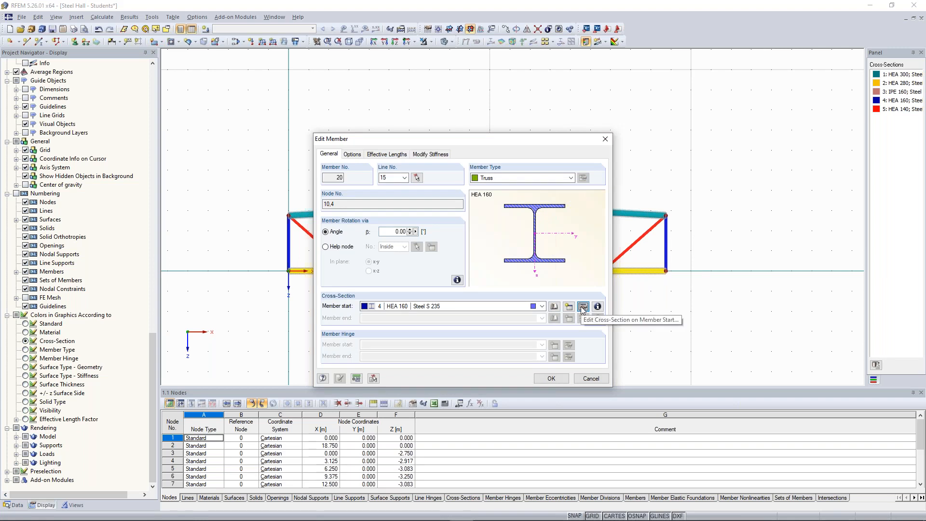
pyautogui.click(583, 307)
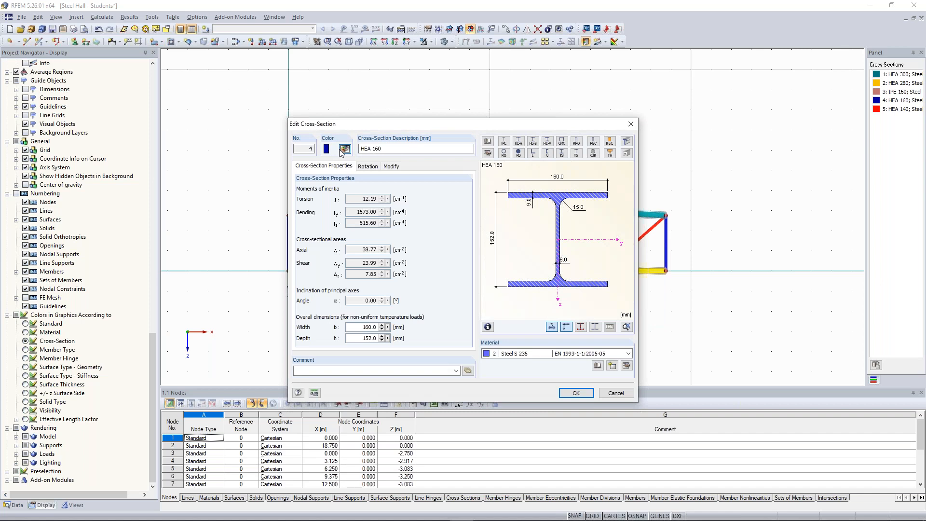
pyautogui.click(342, 150)
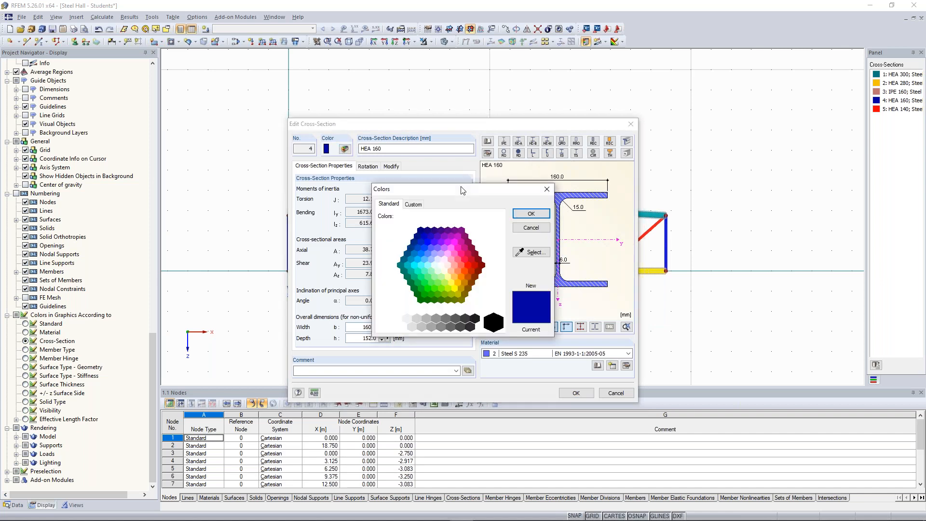
pyautogui.click(463, 277)
pyautogui.click(530, 213)
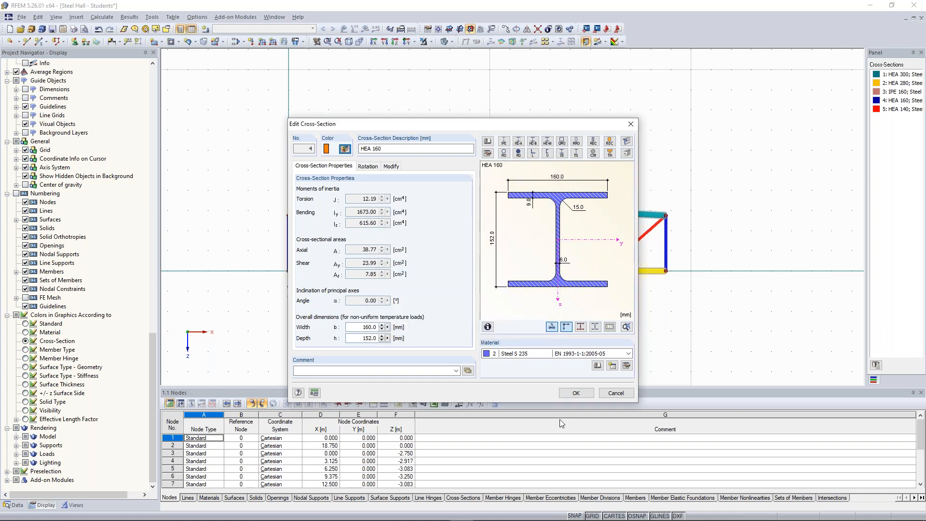
pyautogui.click(575, 392)
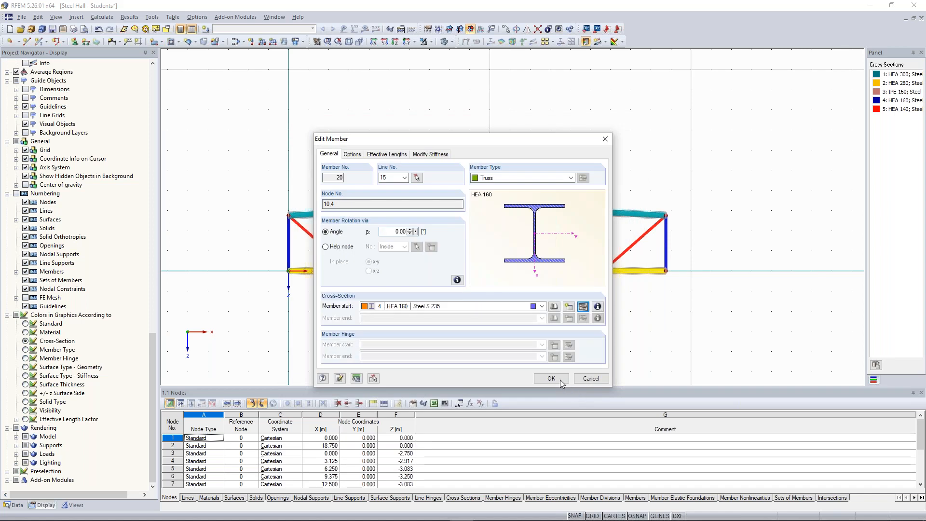
pyautogui.click(559, 379)
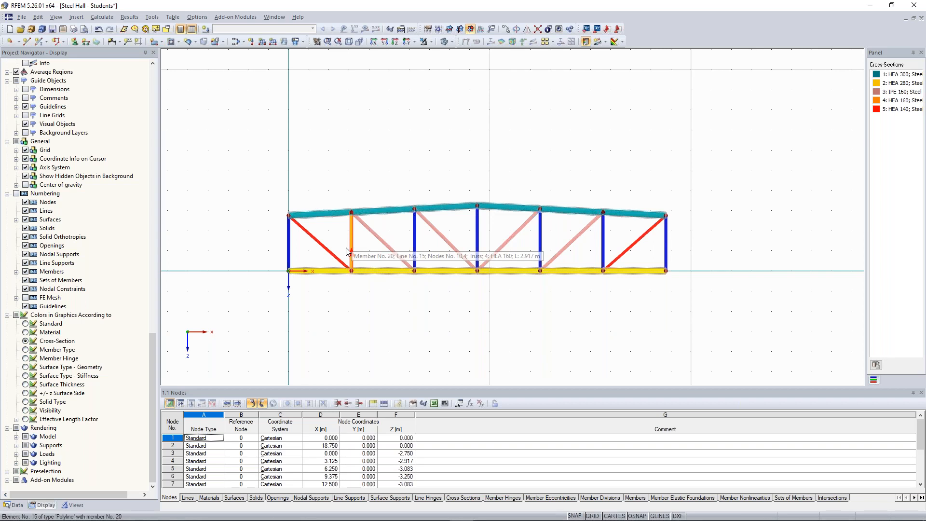
pyautogui.click(666, 245)
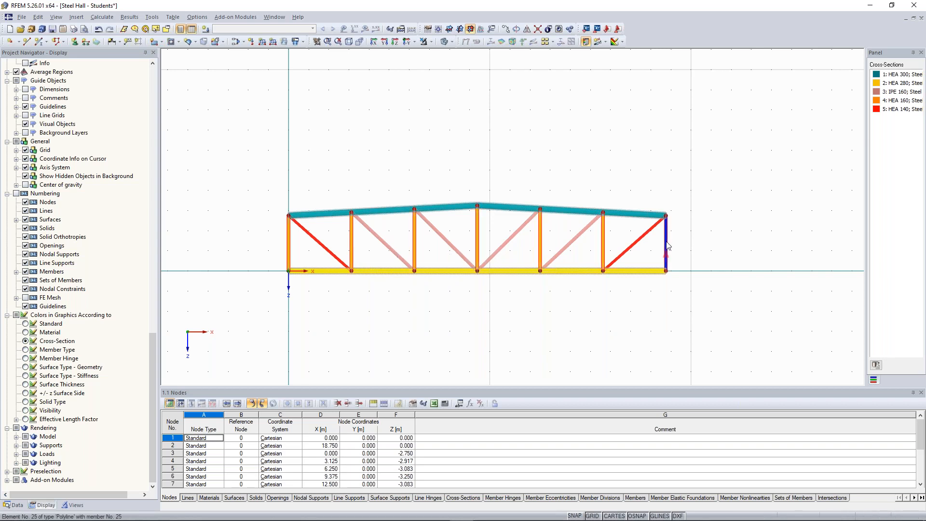
pyautogui.click(826, 160)
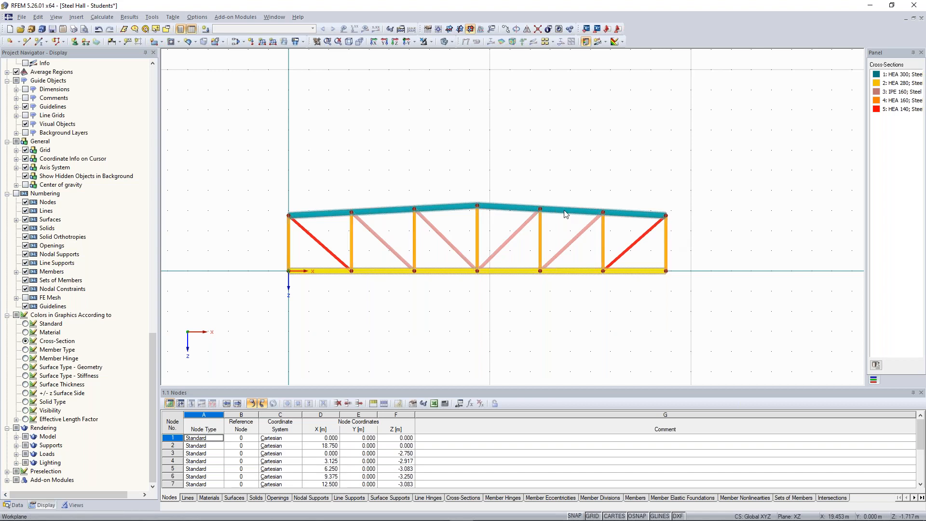
# Step: View the model coloured by member type and by member hinge, and return to the standard colouring
pyautogui.scroll(-1, 555, 213)
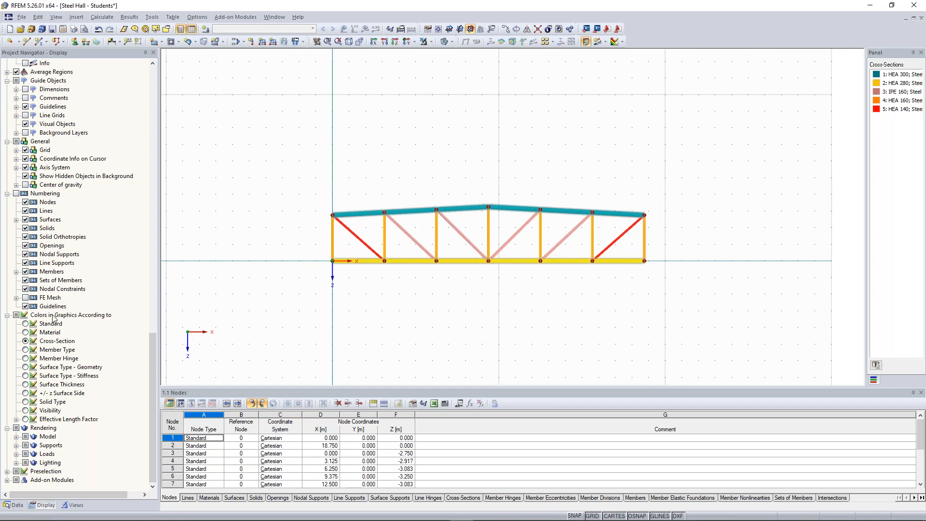
pyautogui.click(25, 349)
pyautogui.click(25, 359)
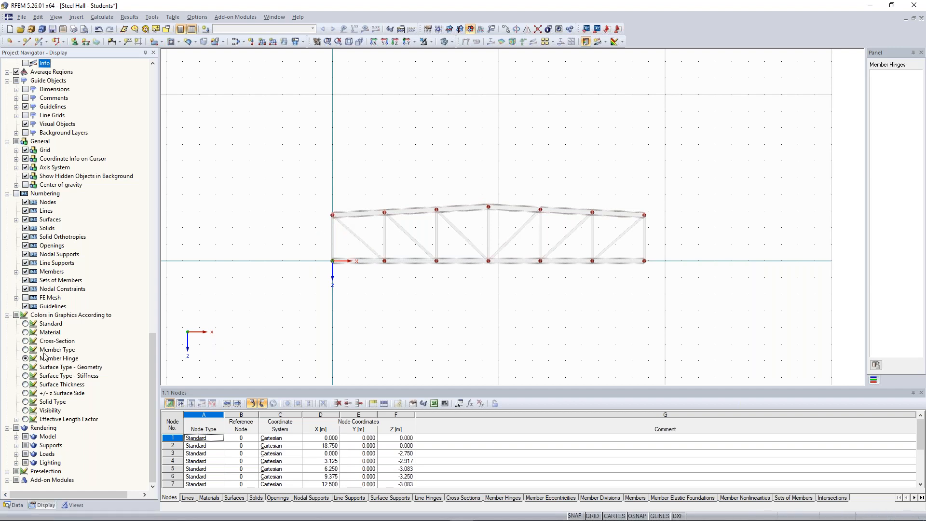
pyautogui.click(26, 324)
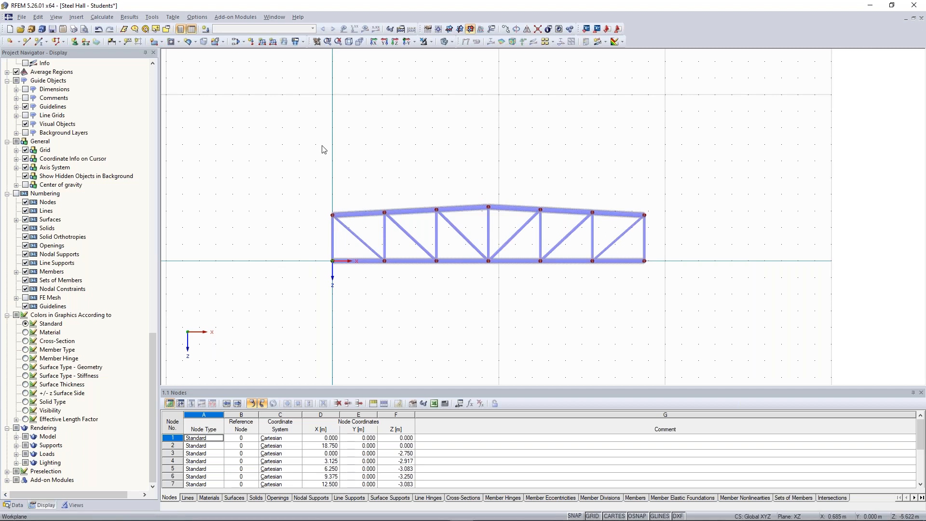
# Step: Move the entire truss by -8 m in the Z direction without making copies
pyautogui.moveTo(243, 86); pyautogui.dragTo(496, 248)
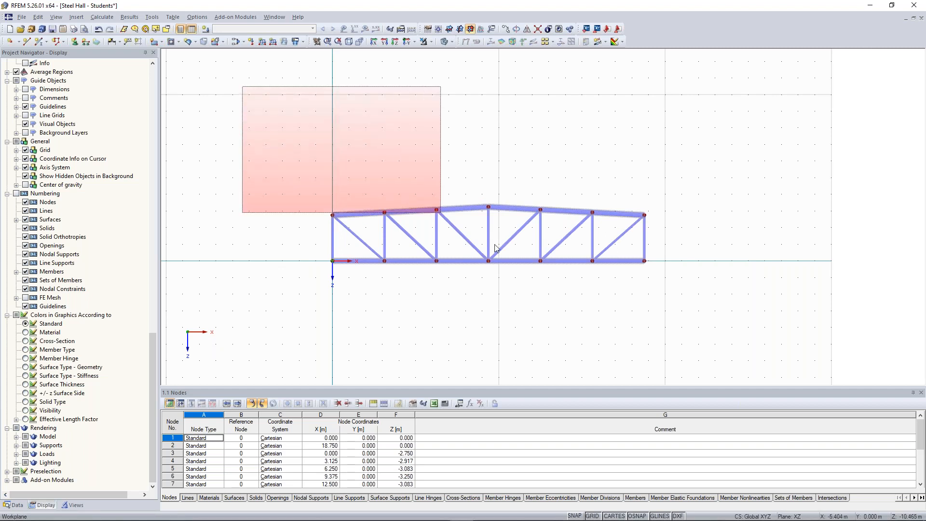
pyautogui.moveTo(496, 248); pyautogui.dragTo(705, 312)
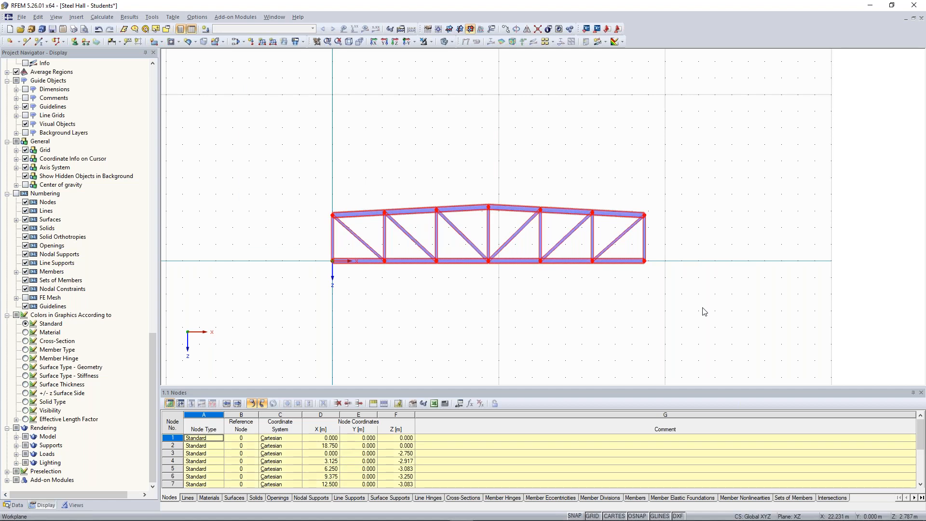
pyautogui.rightClick(543, 295)
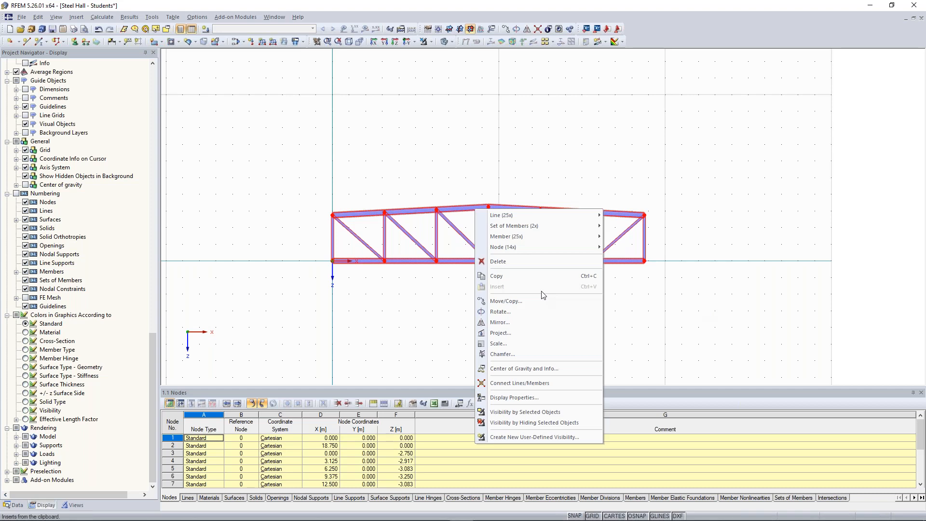
pyautogui.click(544, 301)
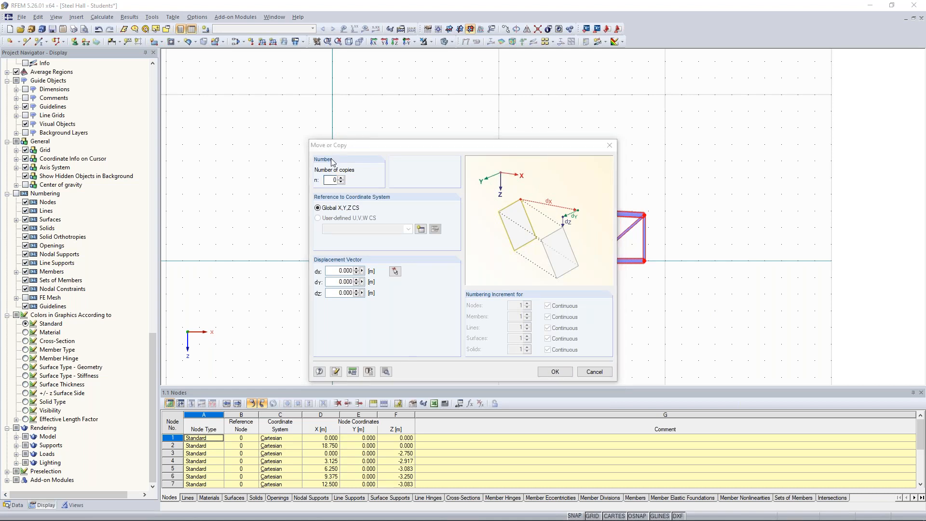
pyautogui.moveTo(344, 146); pyautogui.dragTo(367, 132)
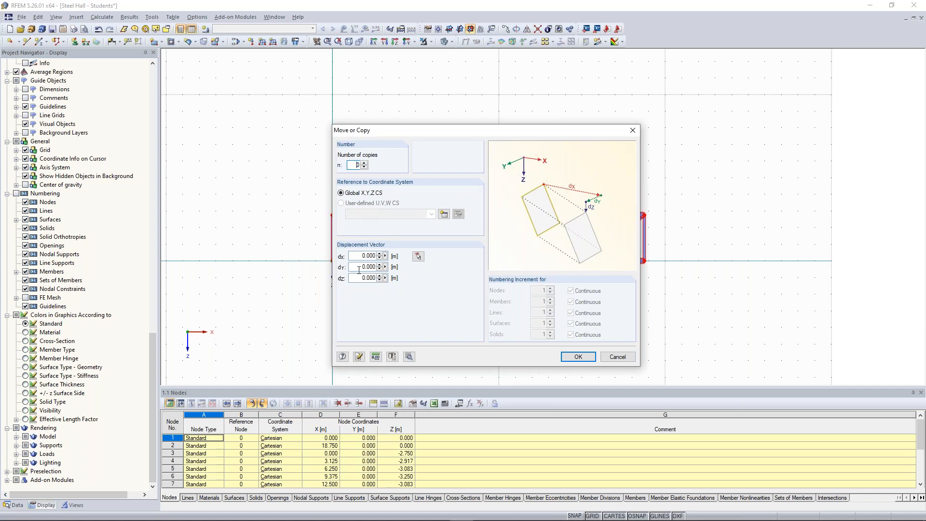
pyautogui.moveTo(359, 279); pyautogui.dragTo(423, 282)
pyautogui.write('-8')
pyautogui.click(577, 357)
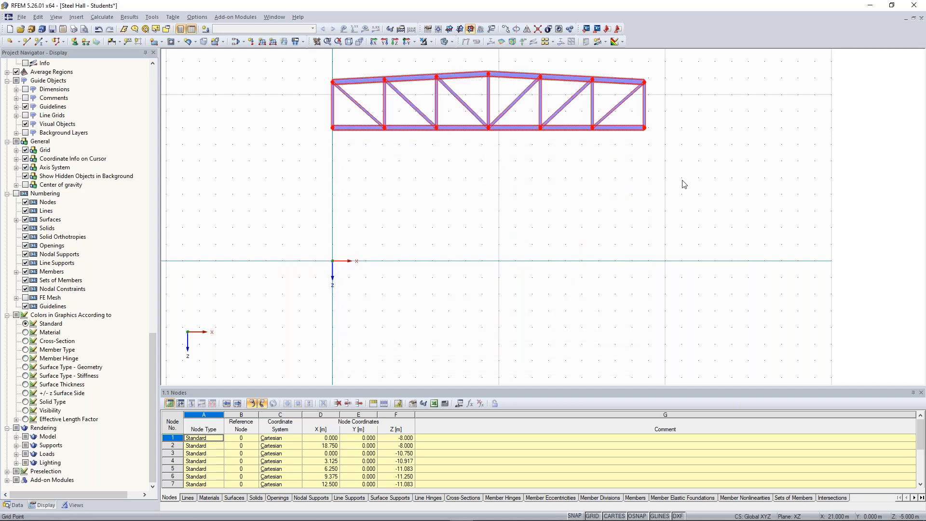
pyautogui.press('Escape')
# Step: Delete the two end verticals of the truss
pyautogui.scroll(-1, 682, 182)
pyautogui.moveTo(663, 166); pyautogui.dragTo(654, 250, button='middle')
pyautogui.click(357, 207)
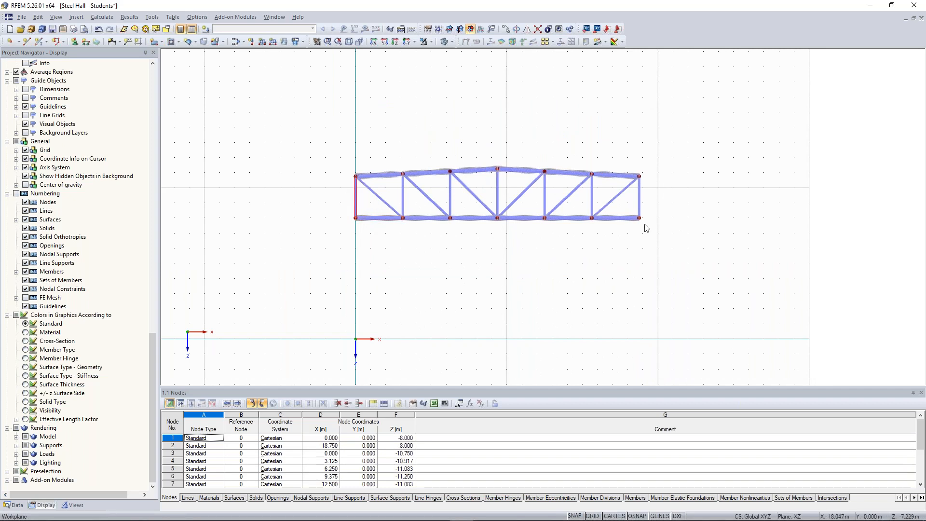
pyautogui.keyDown('ctrl'); pyautogui.click(638, 199); pyautogui.keyUp('ctrl')
pyautogui.press('Delete')
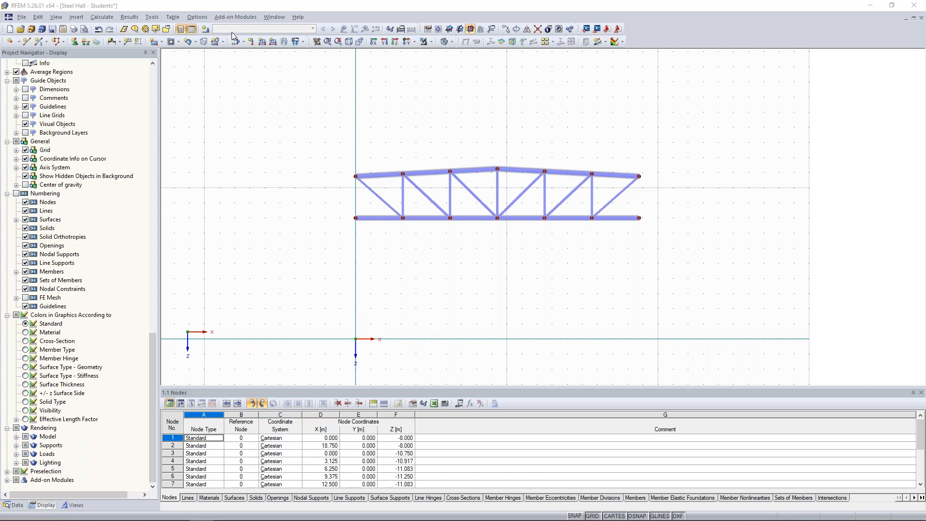
# Step: Start a new single member and define its cross-section as a 650/650 mm solid rectangle in Concrete C30/37
pyautogui.click(39, 42)
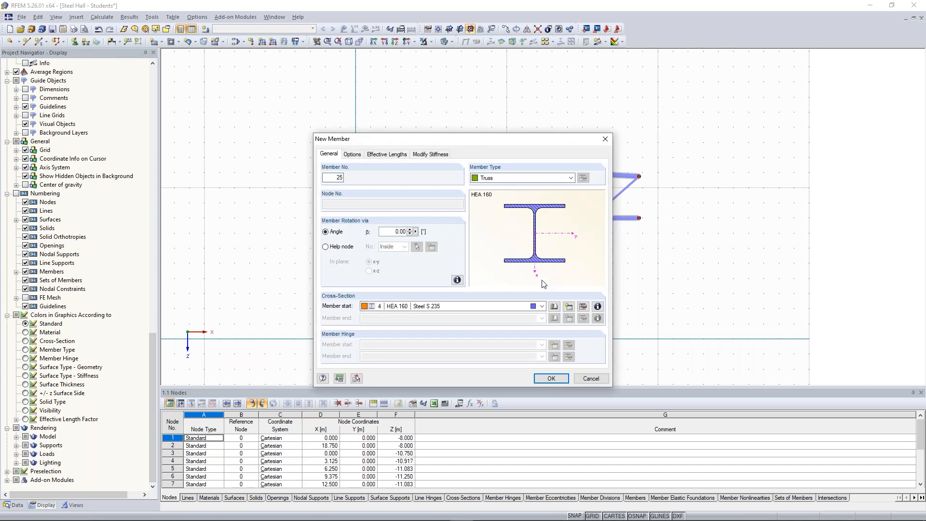
pyautogui.click(570, 306)
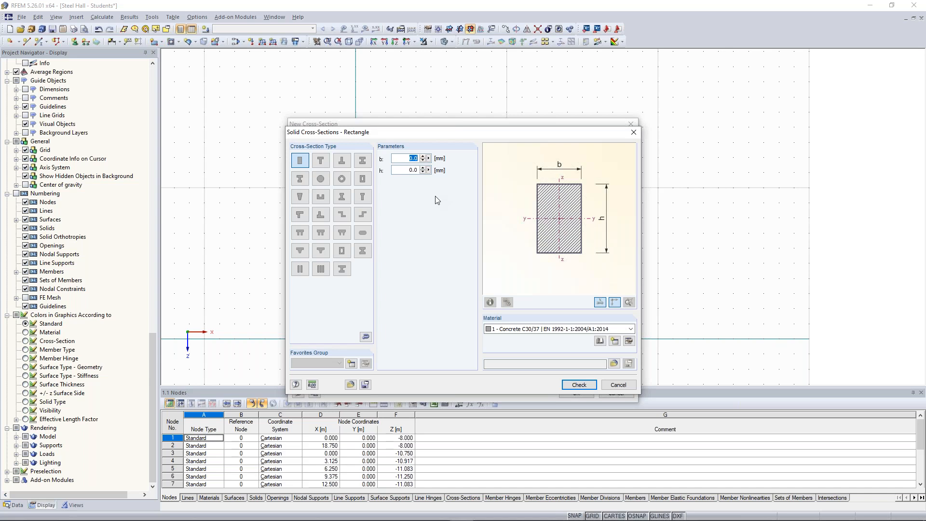
pyautogui.write('650')
pyautogui.press('Tab')
pyautogui.click(412, 168)
pyautogui.write('650')
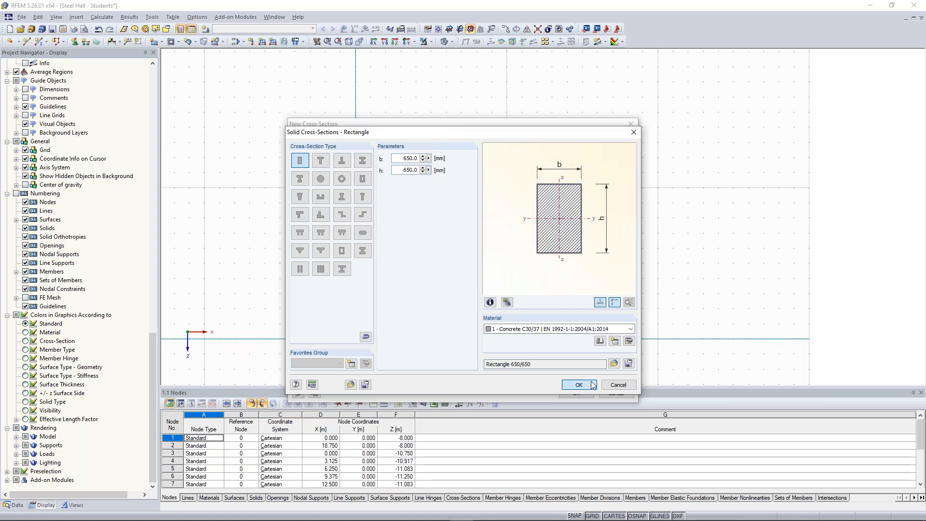
pyautogui.click(575, 386)
pyautogui.click(571, 394)
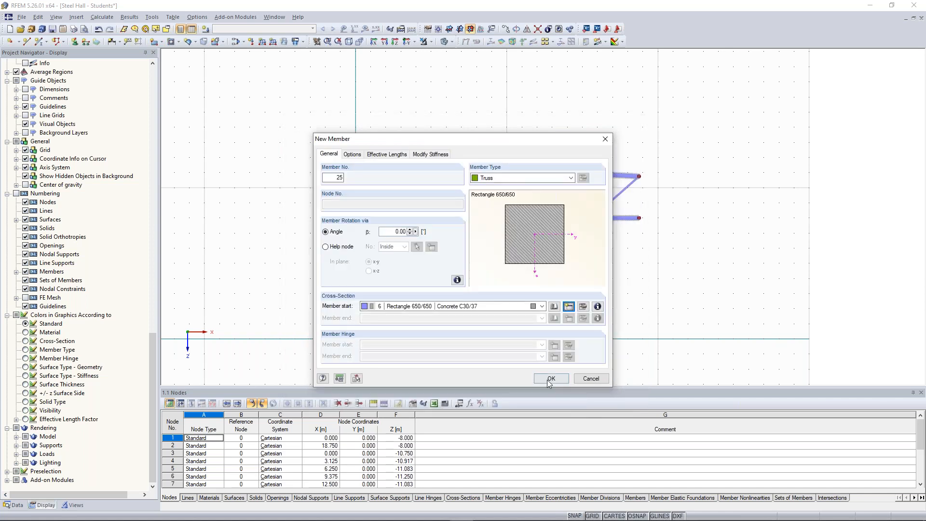
# Step: Draw the concrete column from the grid origin up to the truss's upper chord end node at X 0, Z -10.750 m
pyautogui.click(551, 379)
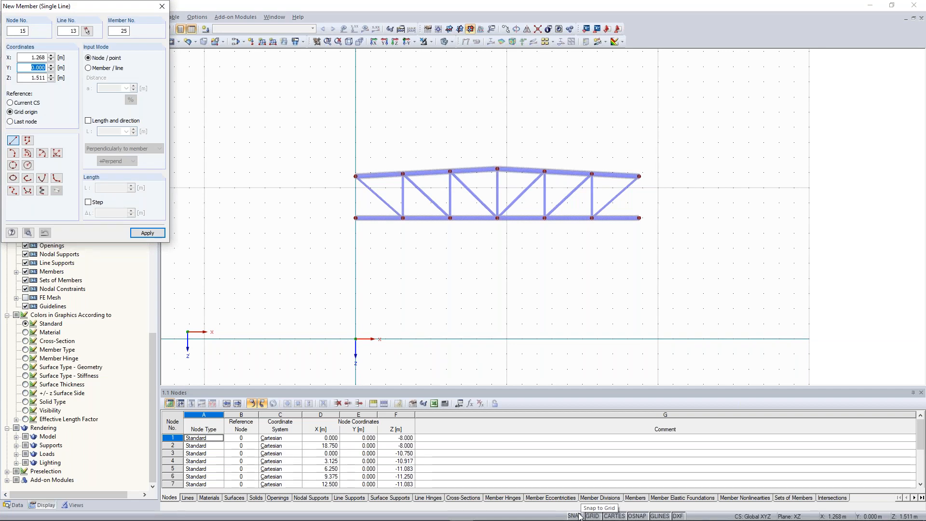
pyautogui.click(355, 339)
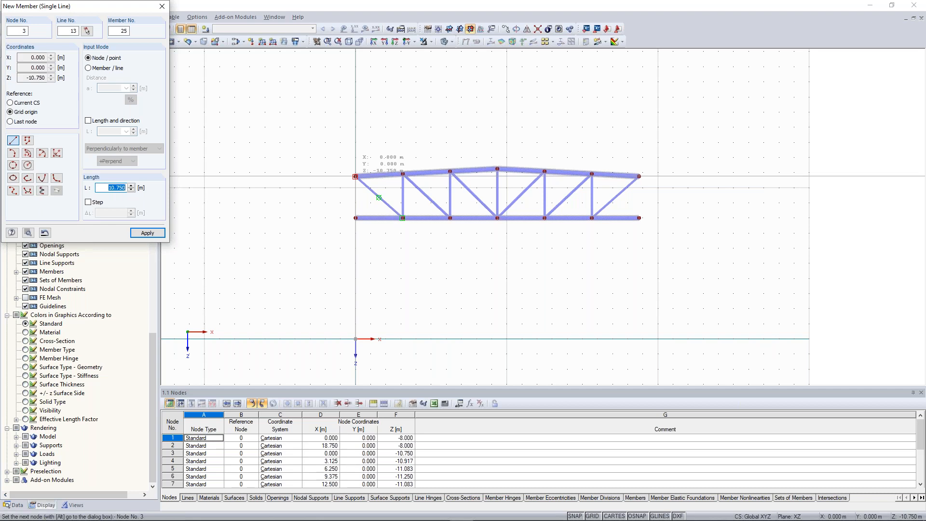
pyautogui.click(356, 177)
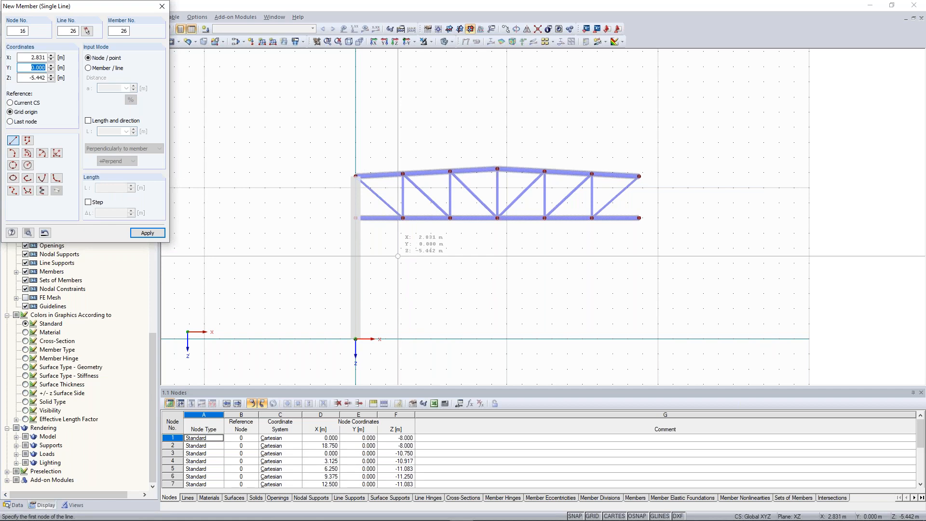
pyautogui.press('Escape')
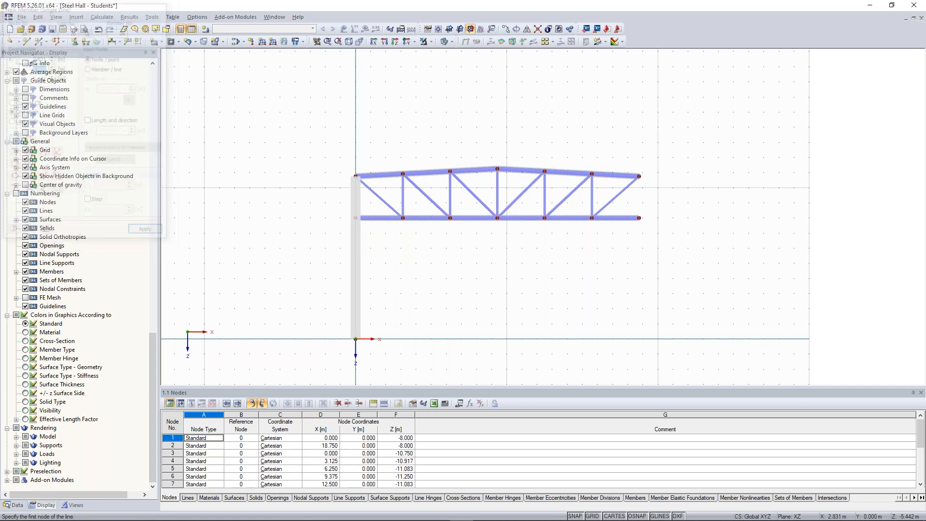
# Step: Select both parts of the new concrete column and copy them to the opposite end of the truss
pyautogui.click(356, 203)
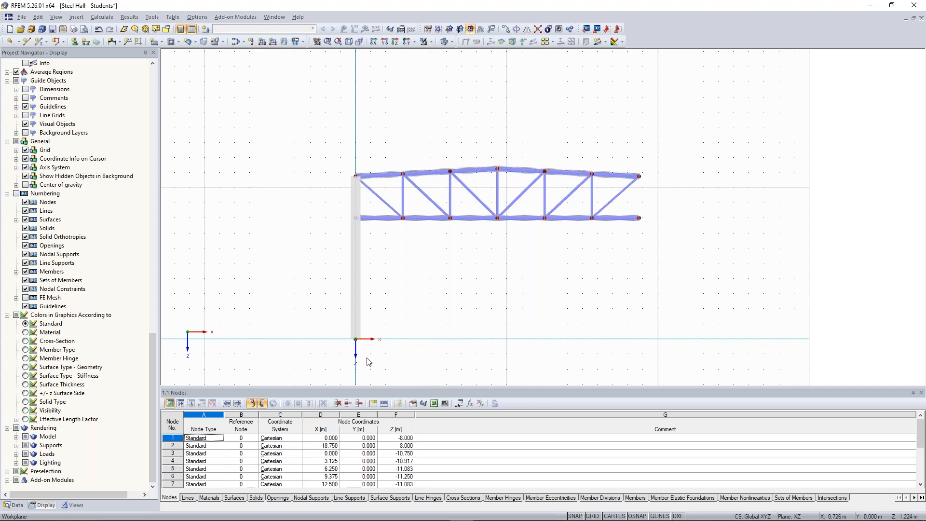
pyautogui.moveTo(395, 364); pyautogui.dragTo(322, 295)
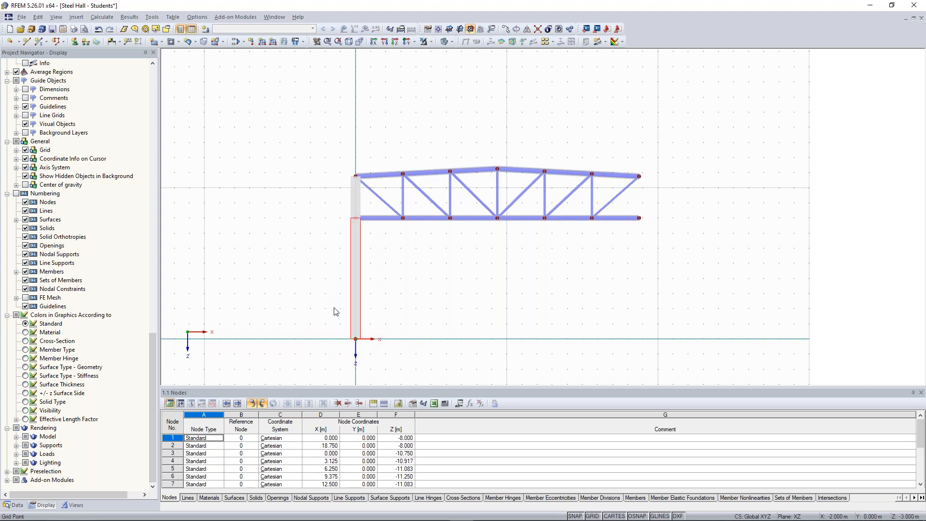
pyautogui.keyDown('ctrl'); pyautogui.click(357, 204); pyautogui.keyUp('ctrl')
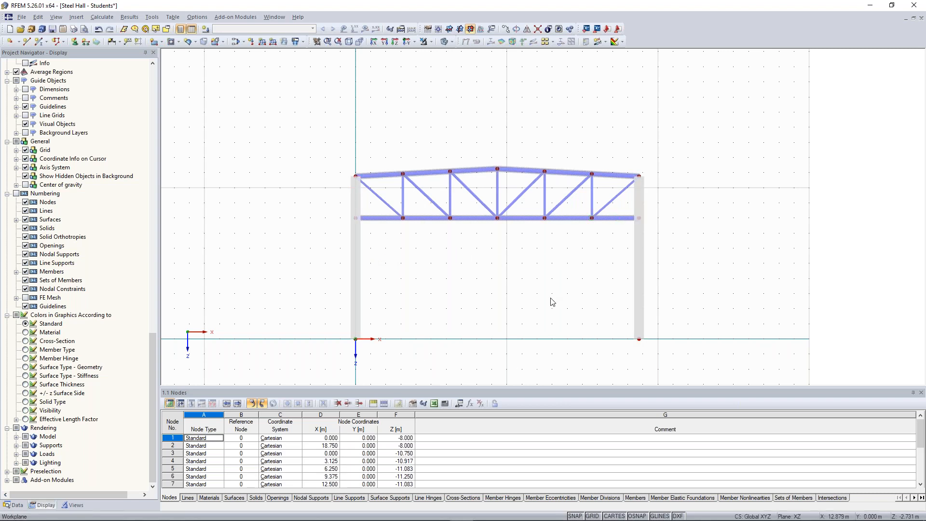
# Step: Close the advertisement pop-up and examine where the truss's upper and lower chords connect to the two columns
pyautogui.scroll(-3, 552, 303)
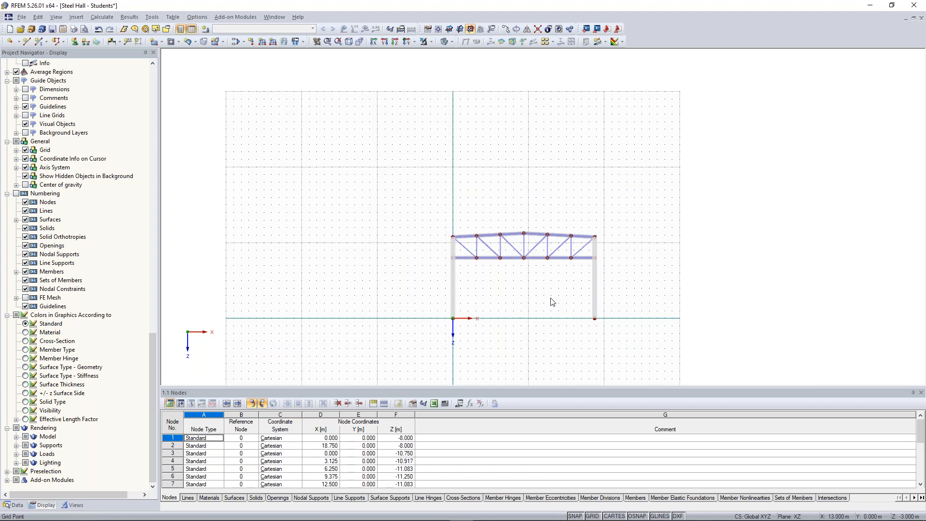
pyautogui.scroll(2, 553, 303)
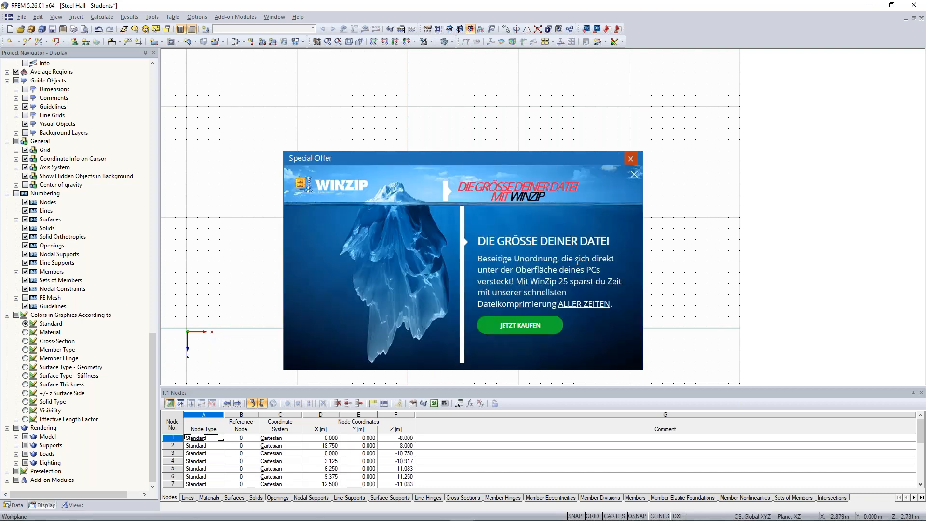
pyautogui.click(630, 158)
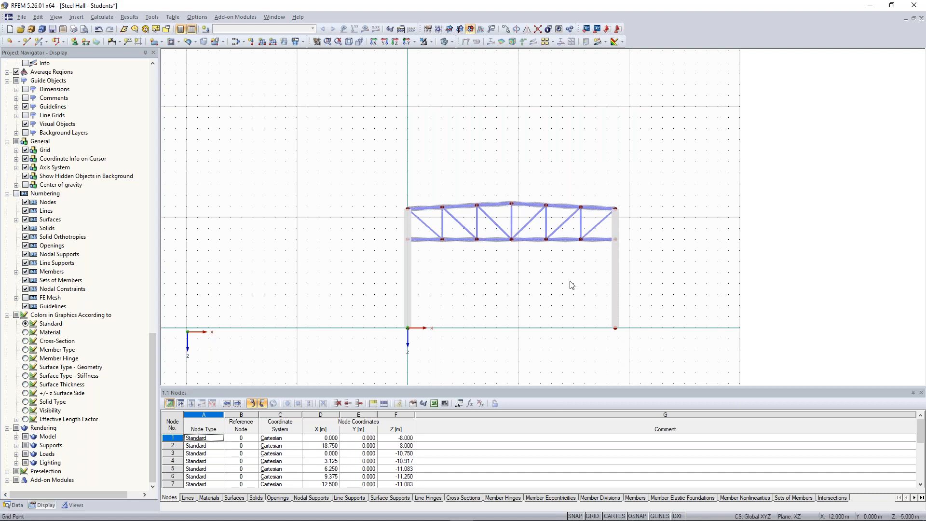
pyautogui.scroll(2, 453, 198)
pyautogui.moveTo(447, 192); pyautogui.dragTo(386, 120, button='middle')
pyautogui.scroll(3, 407, 168)
pyautogui.scroll(2, 383, 146)
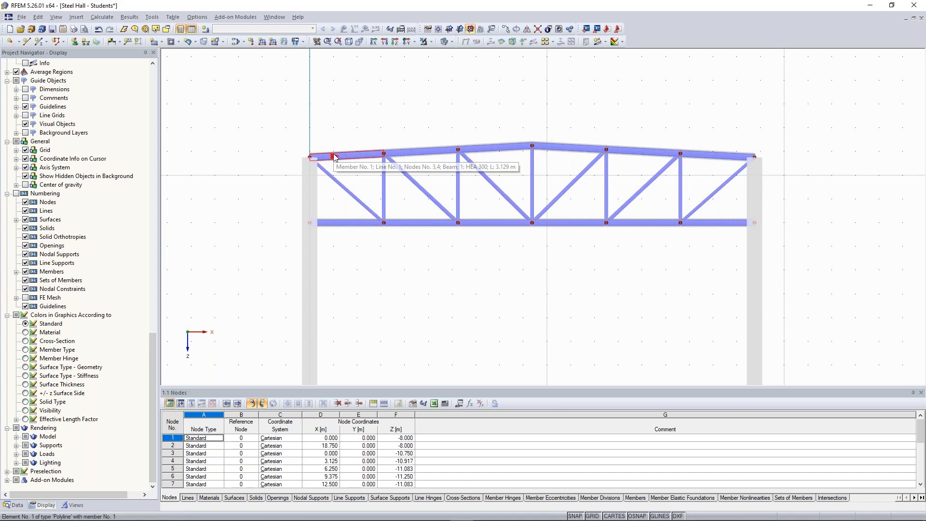
pyautogui.scroll(3, 305, 254)
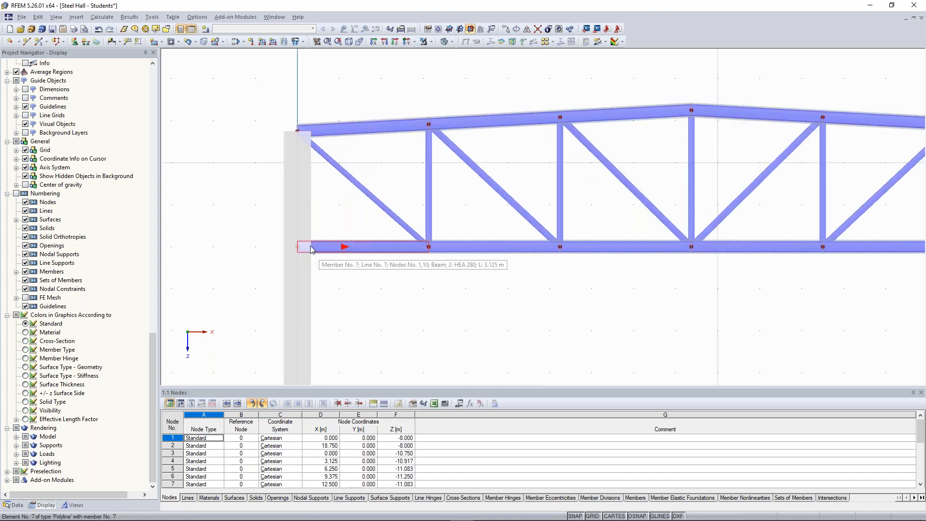
pyautogui.moveTo(491, 303); pyautogui.dragTo(265, 282, button='middle')
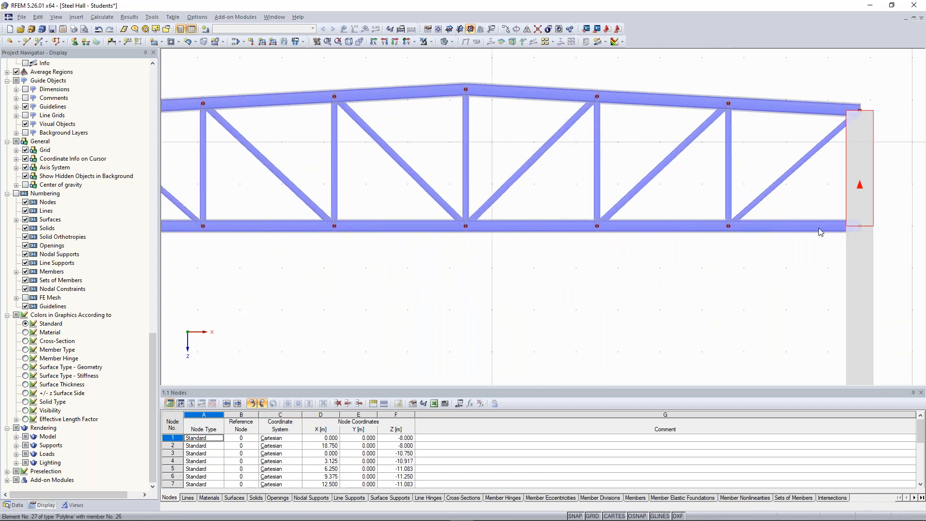
pyautogui.moveTo(521, 292); pyautogui.dragTo(593, 286, button='middle')
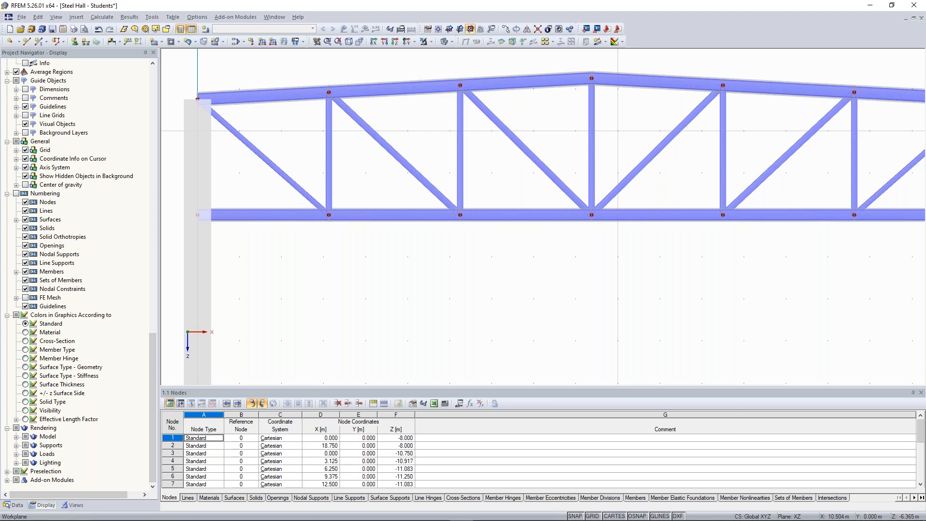
pyautogui.scroll(-1, 595, 285)
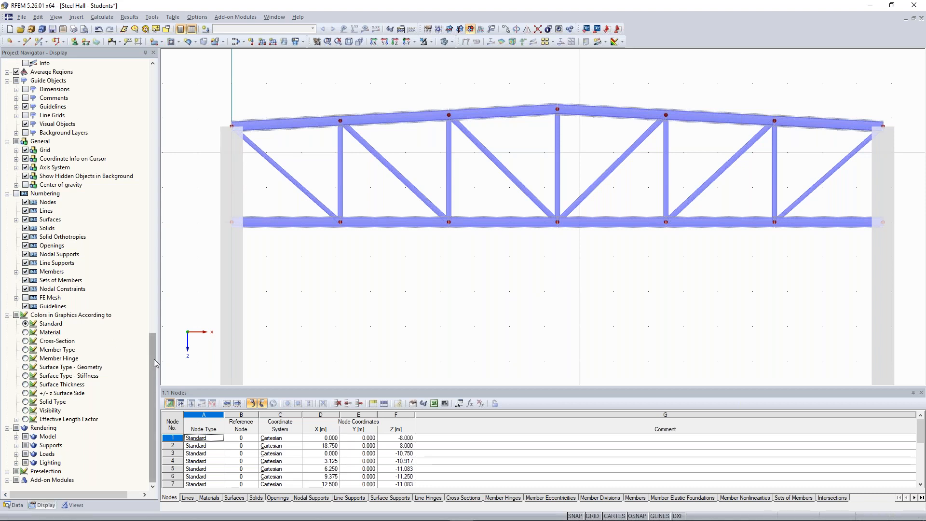
# Step: Create a new member hinge in local member axes with the rotations φy and φz released
pyautogui.click(8, 508)
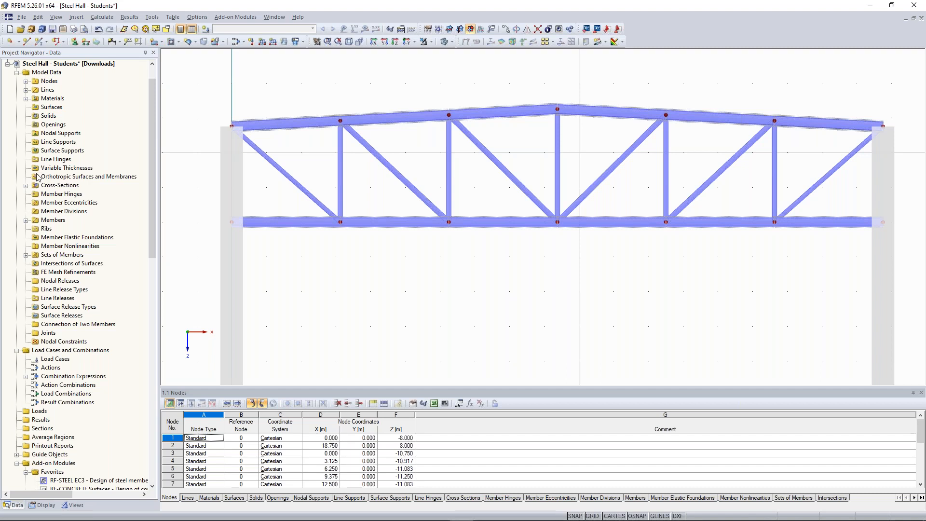
pyautogui.rightClick(53, 195)
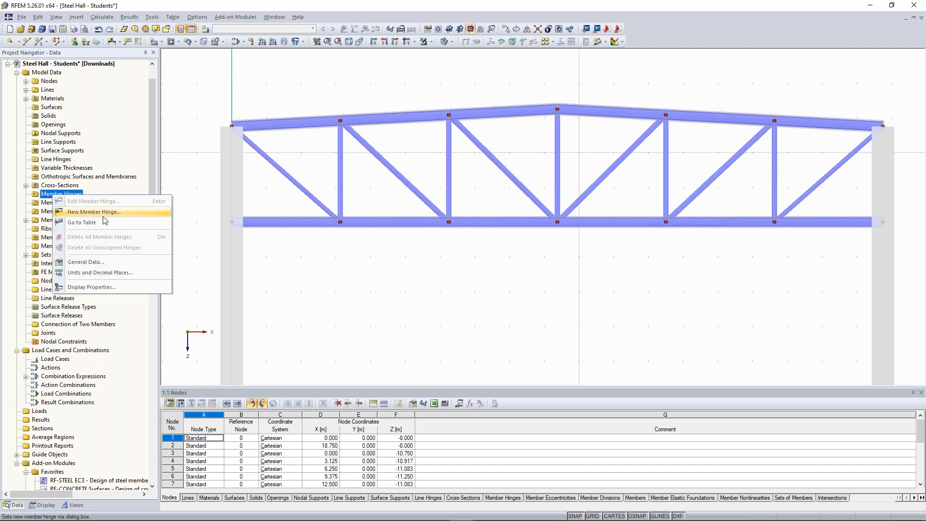
pyautogui.click(105, 216)
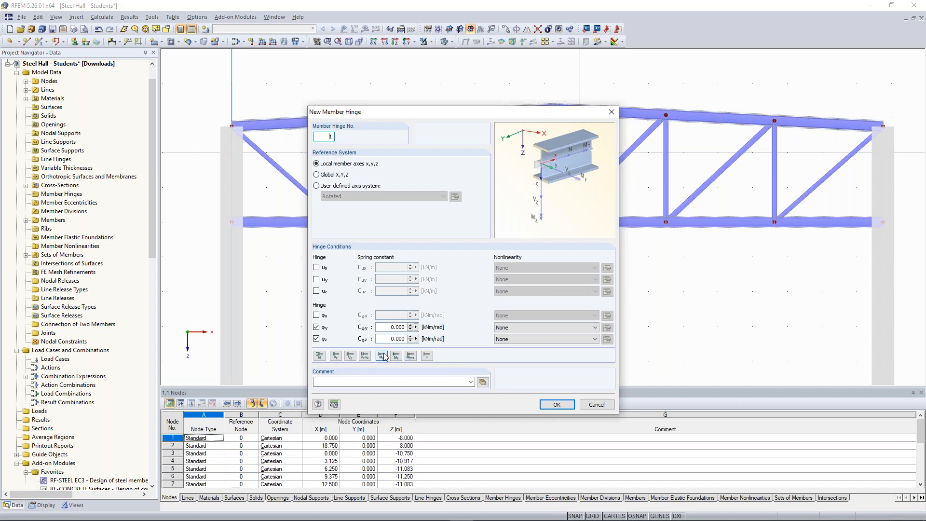
pyautogui.click(364, 356)
pyautogui.click(319, 356)
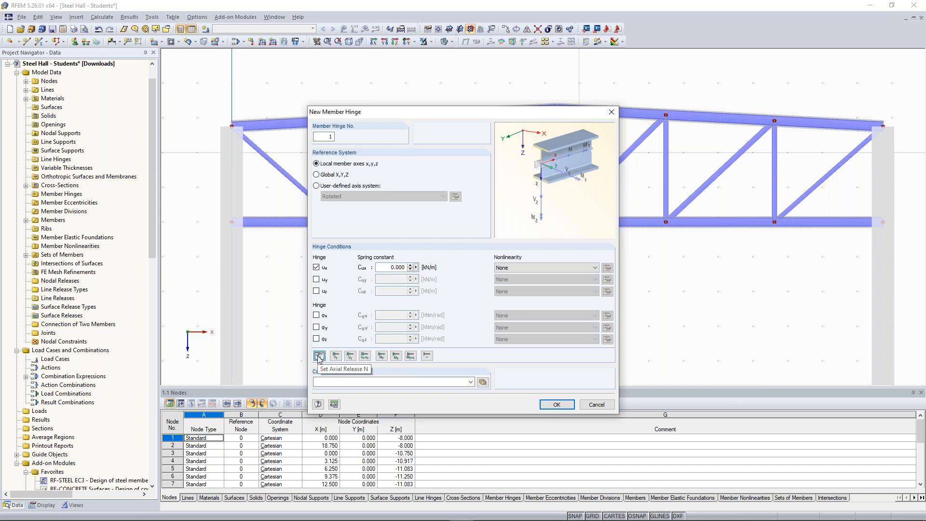
pyautogui.click(411, 356)
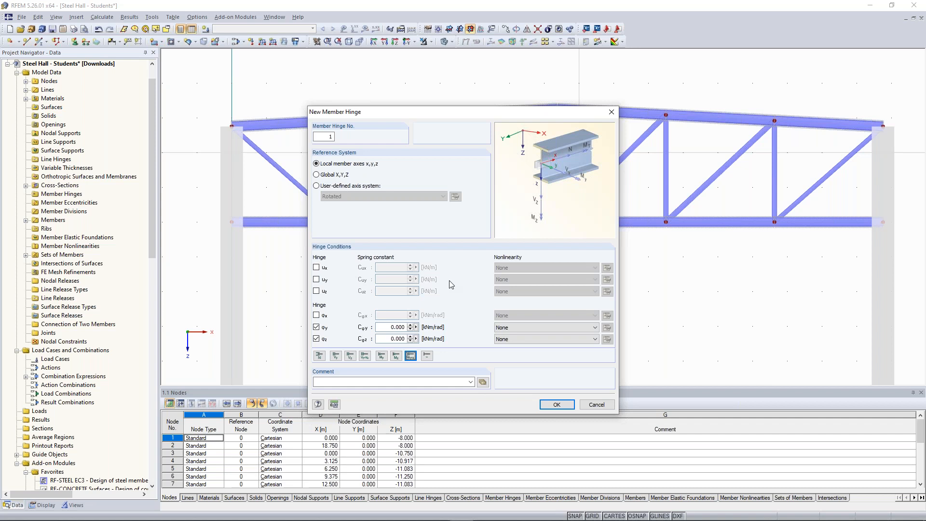
pyautogui.click(557, 405)
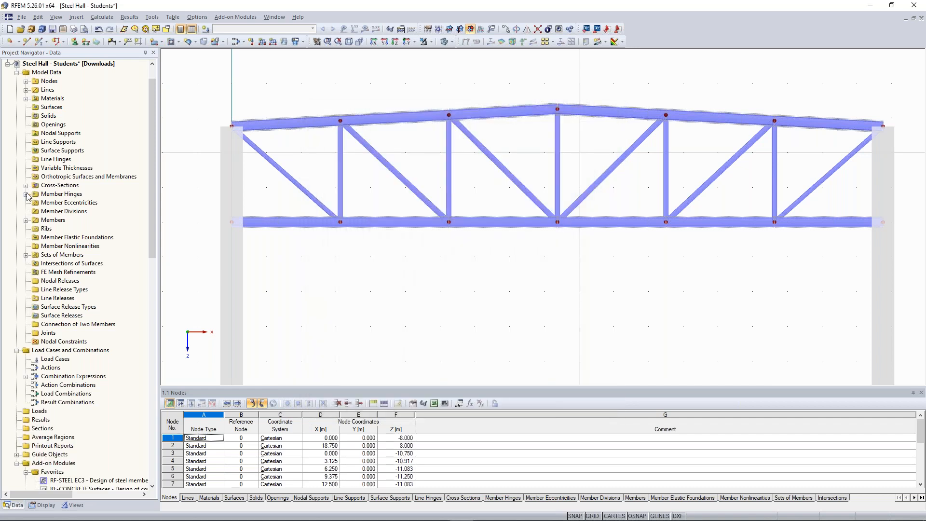
# Step: Assign the new member hinge graphically to the two column-side ends of the upper chord, 1S and 6E
pyautogui.click(26, 194)
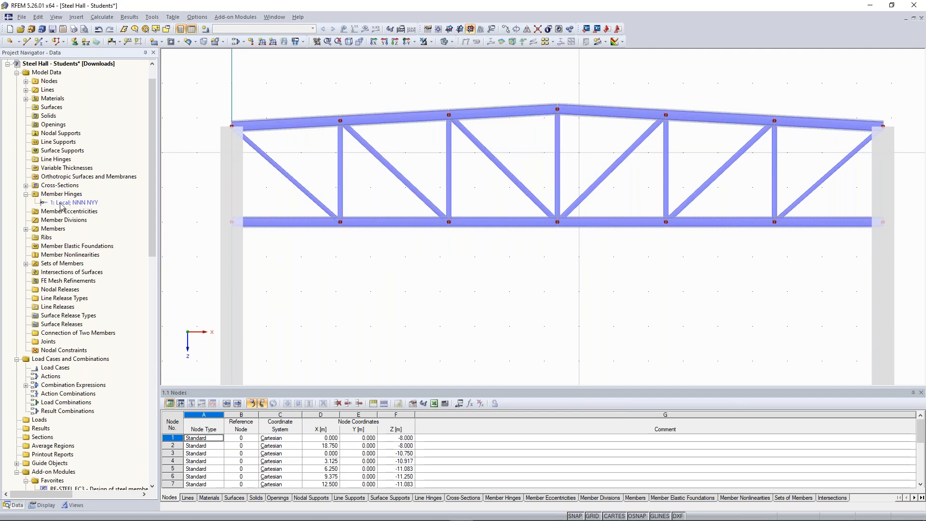
pyautogui.rightClick(85, 204)
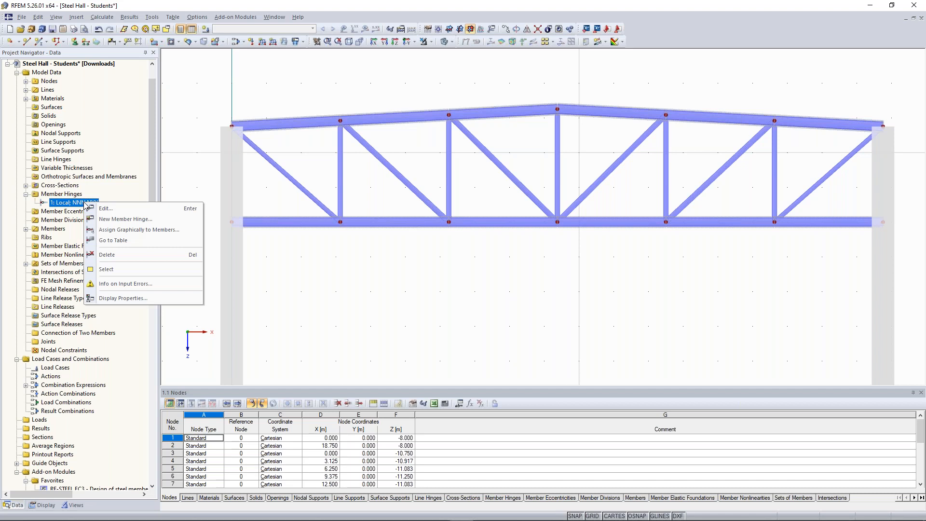
pyautogui.click(110, 228)
pyautogui.moveTo(274, 113); pyautogui.dragTo(434, 266)
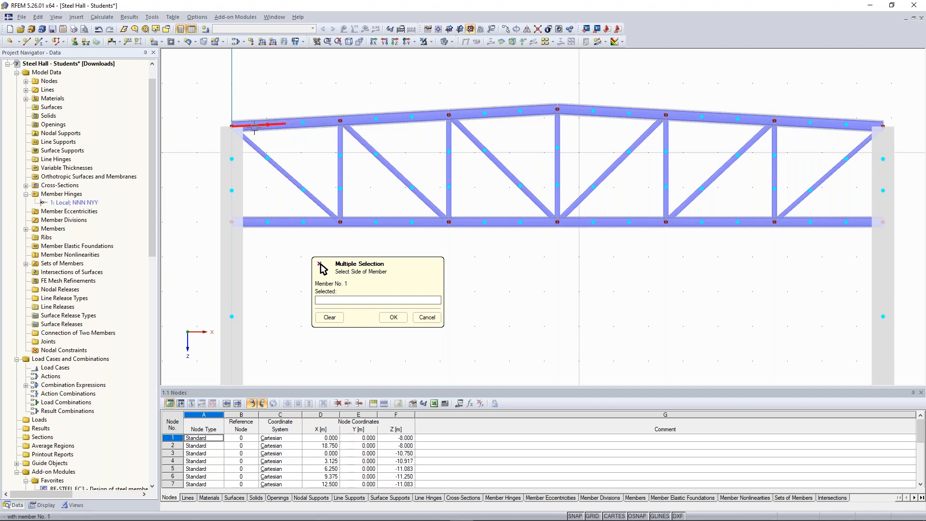
pyautogui.click(263, 124)
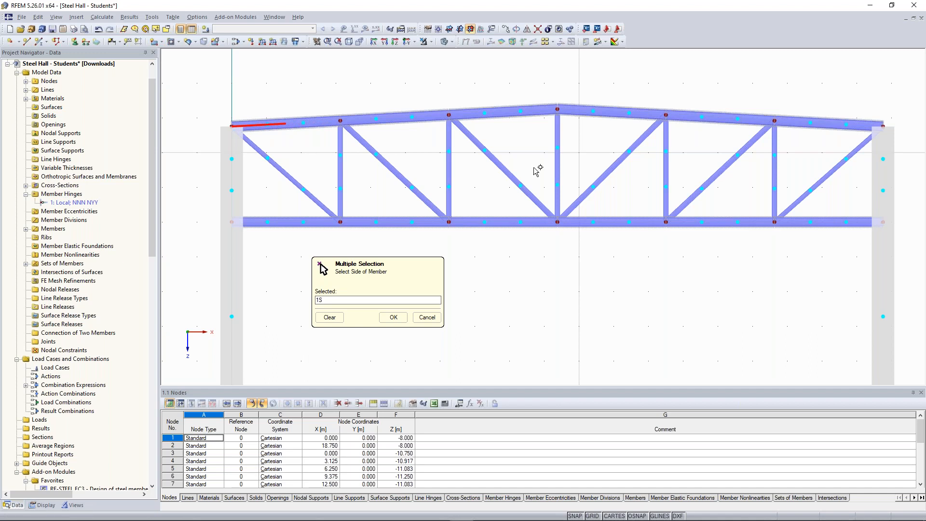
pyautogui.click(862, 123)
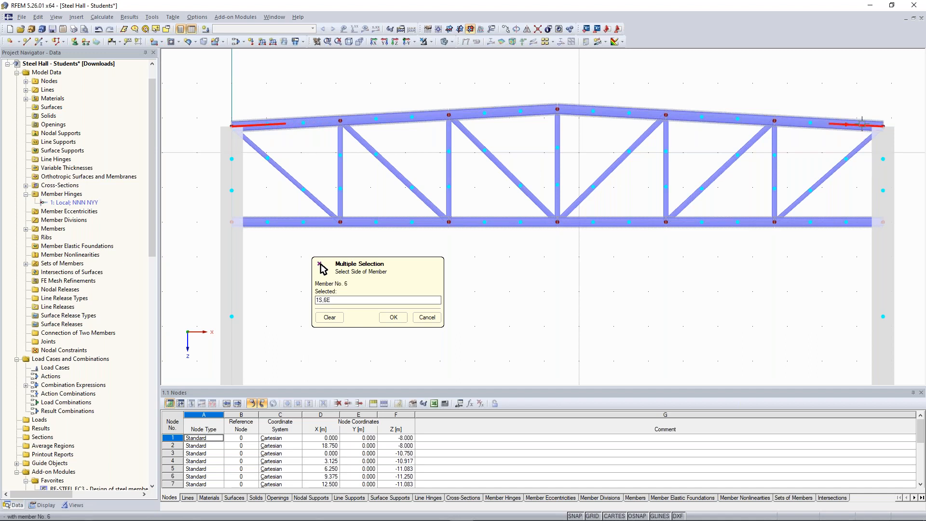
pyautogui.click(398, 318)
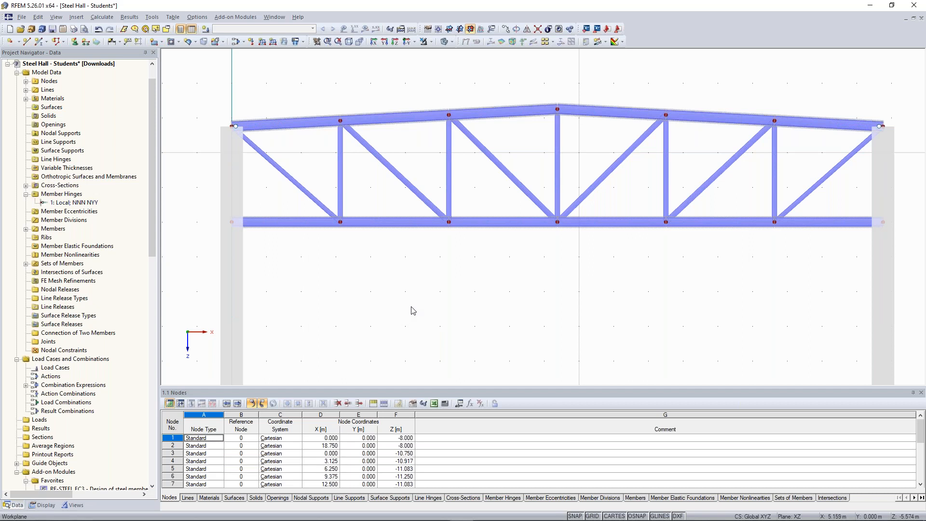
# Step: Create a member hinge in local member axes with ux, uz, φy and φz released at the start of lower-chord member 7
pyautogui.doubleClick(282, 221)
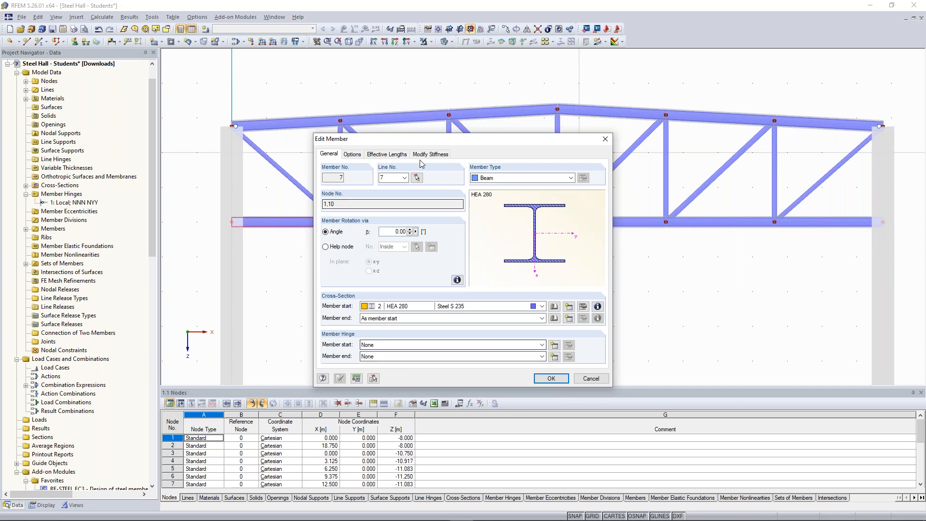
pyautogui.moveTo(418, 143); pyautogui.dragTo(420, 110)
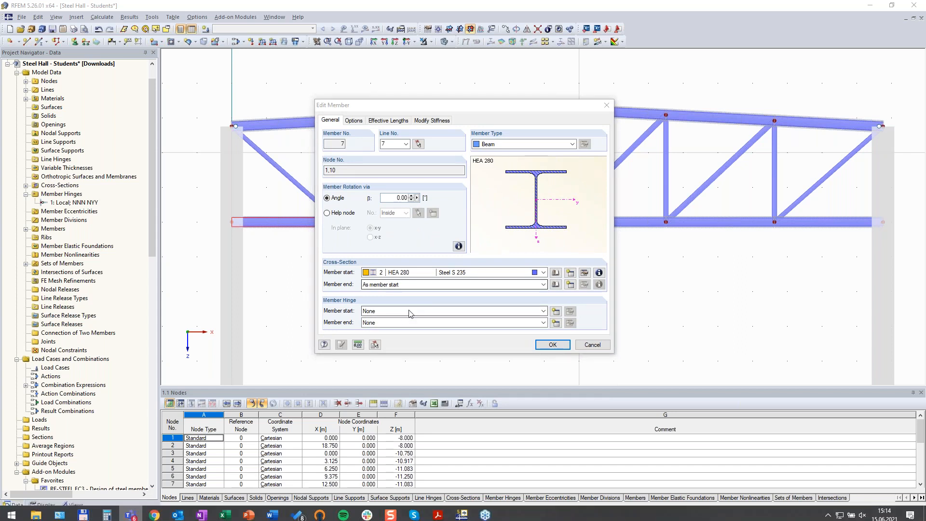
pyautogui.click(556, 315)
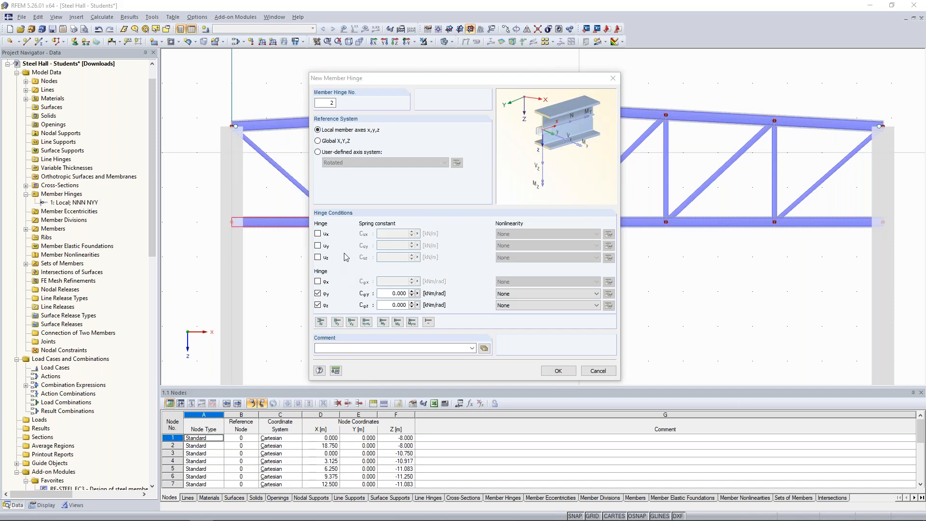
pyautogui.click(318, 258)
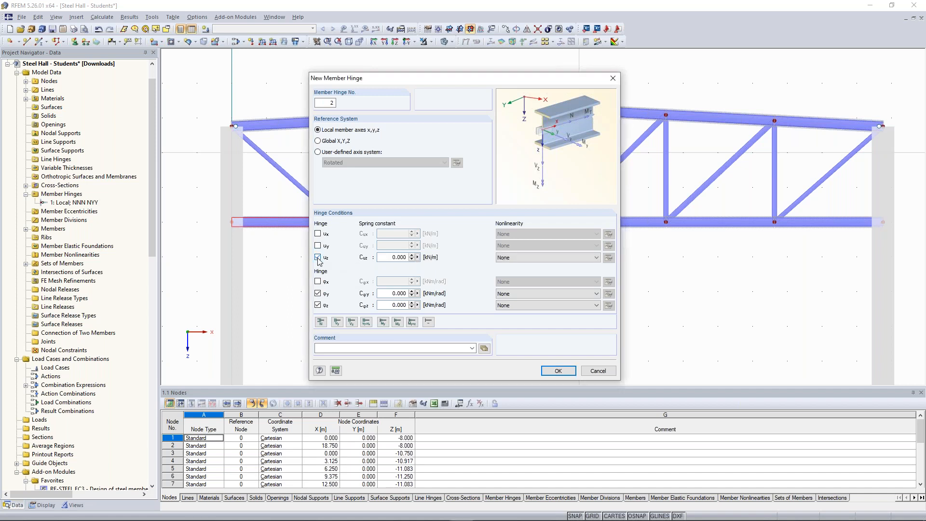
pyautogui.click(317, 235)
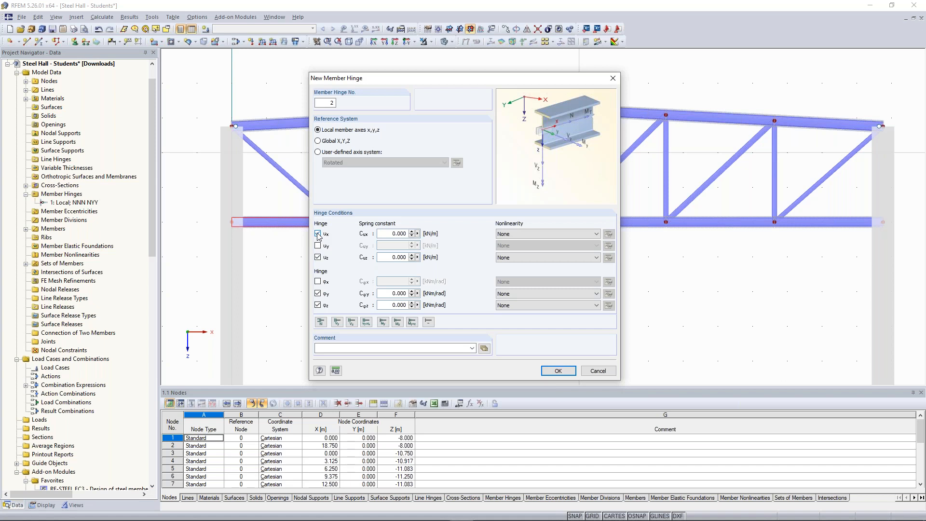
pyautogui.click(558, 370)
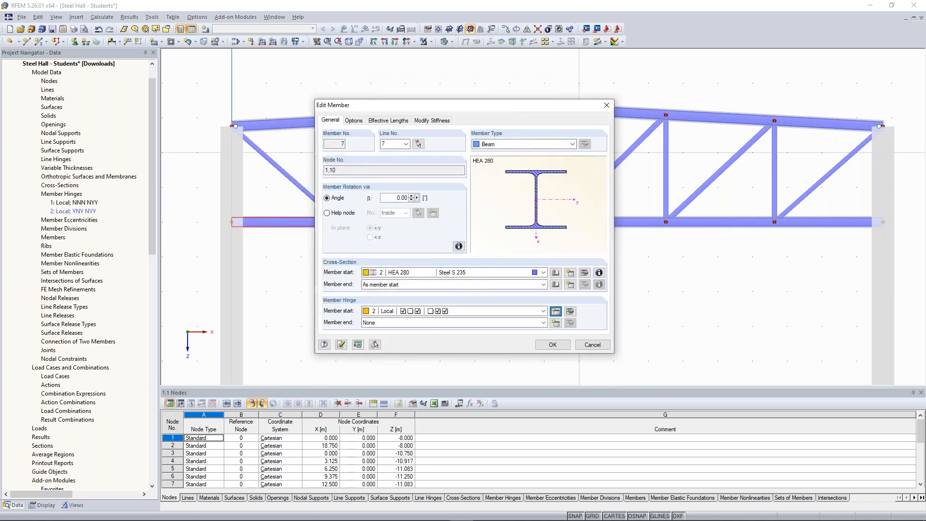
pyautogui.click(553, 345)
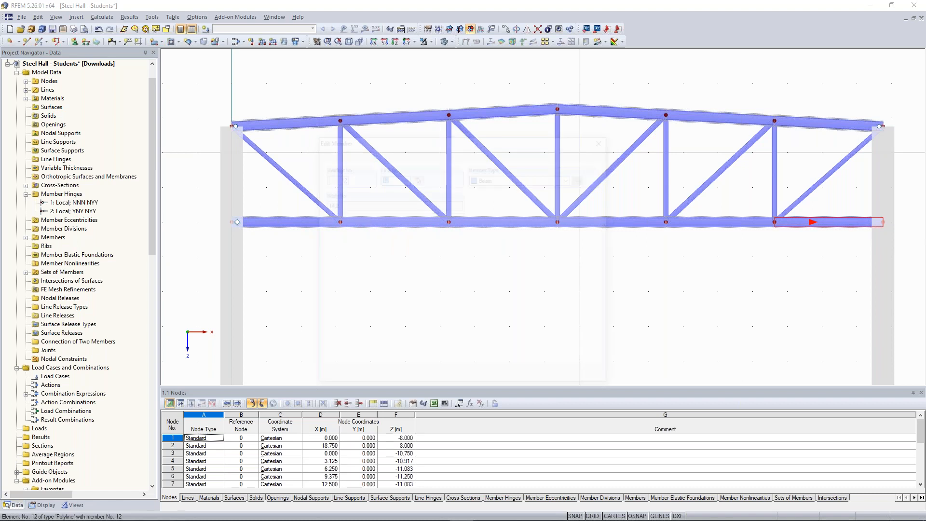
# Step: Assign member hinge 2 to the column-side end of lower-chord member 12
pyautogui.doubleClick(830, 222)
pyautogui.click(457, 357)
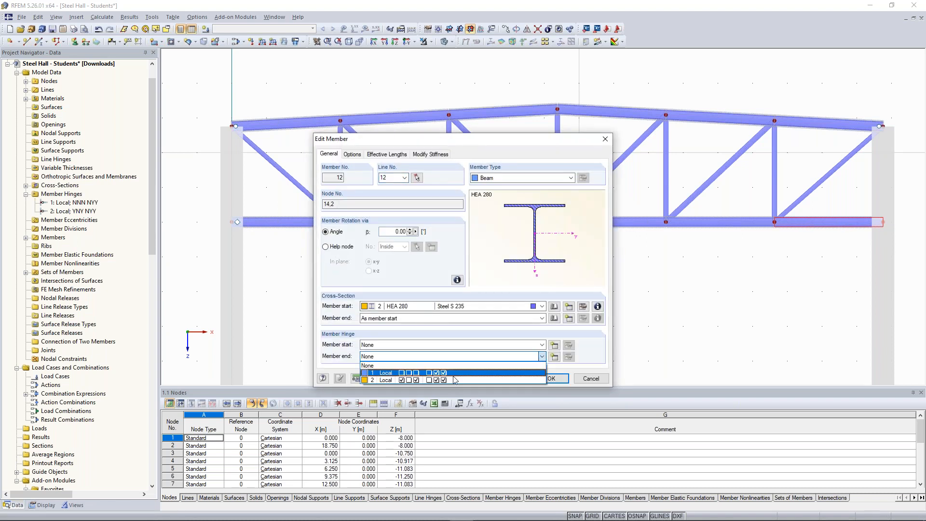
pyautogui.click(456, 380)
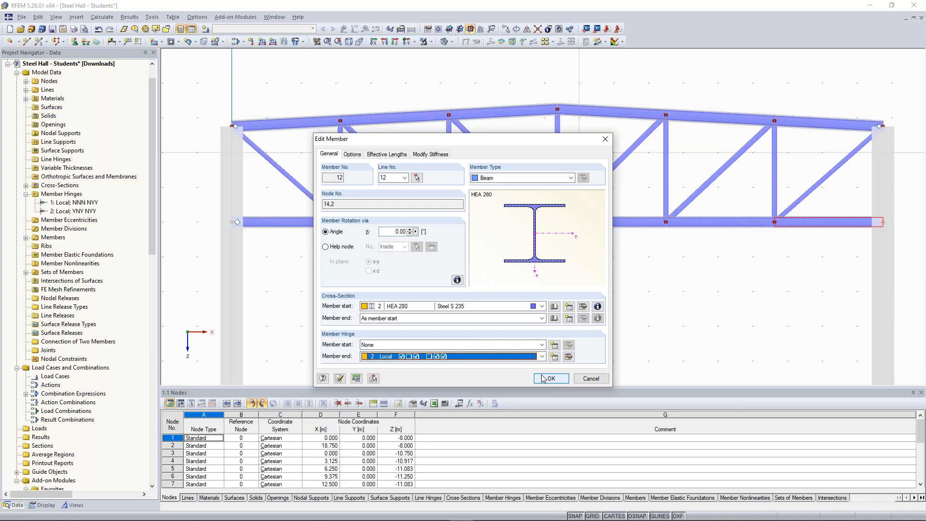
pyautogui.click(551, 379)
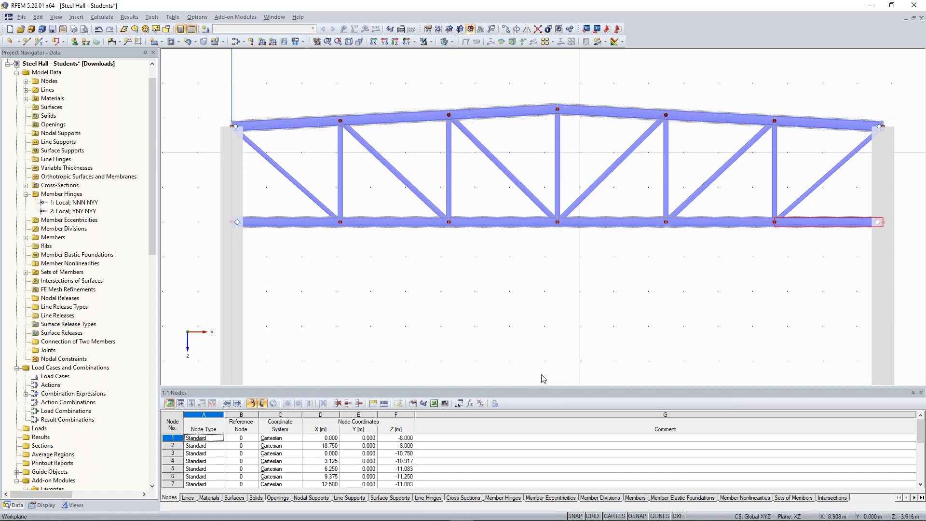
pyautogui.click(460, 271)
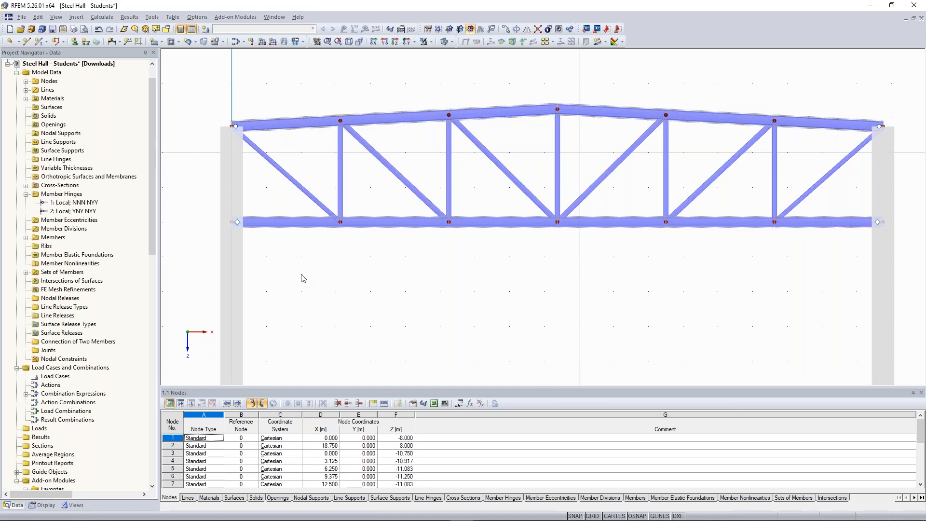
# Step: Place rigid nodal supports at the base nodes of both columns, 15 and 18
pyautogui.scroll(-3, 302, 275)
pyautogui.moveTo(429, 257); pyautogui.dragTo(410, 98, button='middle')
pyautogui.moveTo(211, 211); pyautogui.dragTo(749, 333)
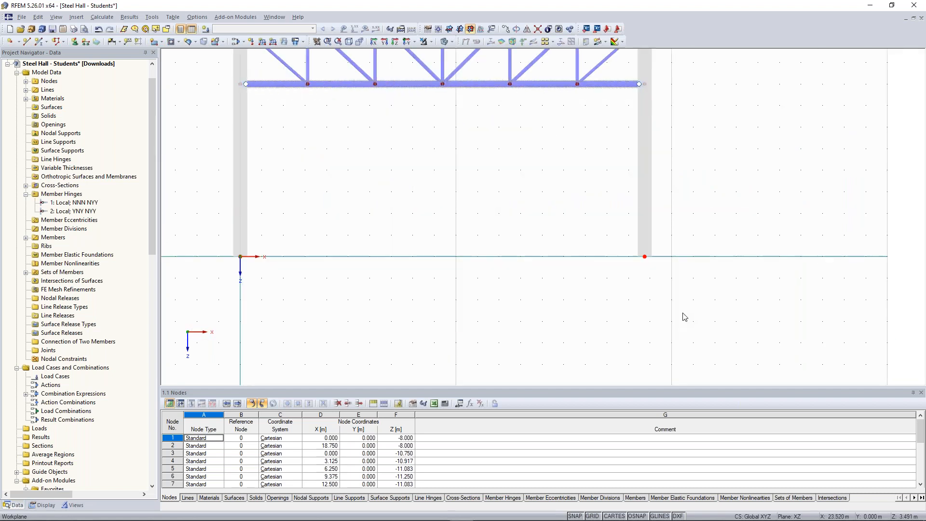
pyautogui.click(74, 41)
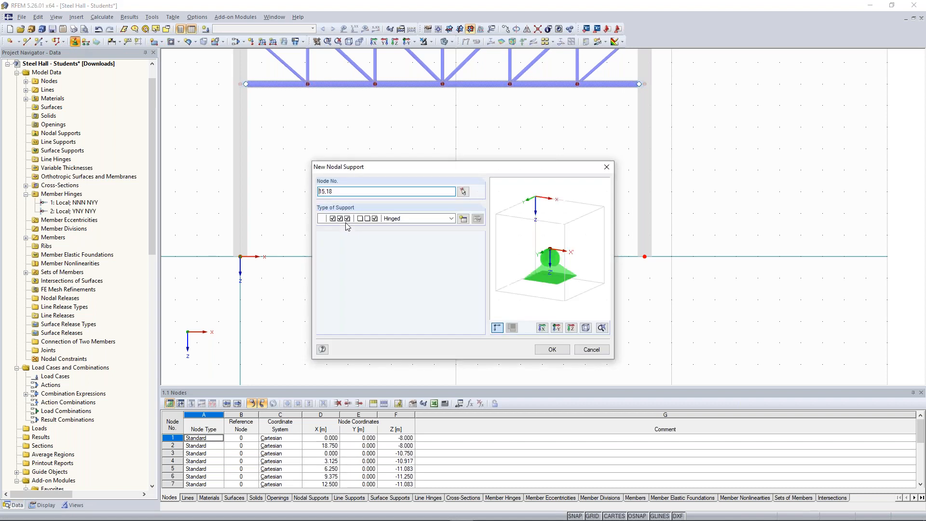
pyautogui.click(451, 219)
pyautogui.click(447, 271)
pyautogui.moveTo(485, 170); pyautogui.dragTo(462, 150)
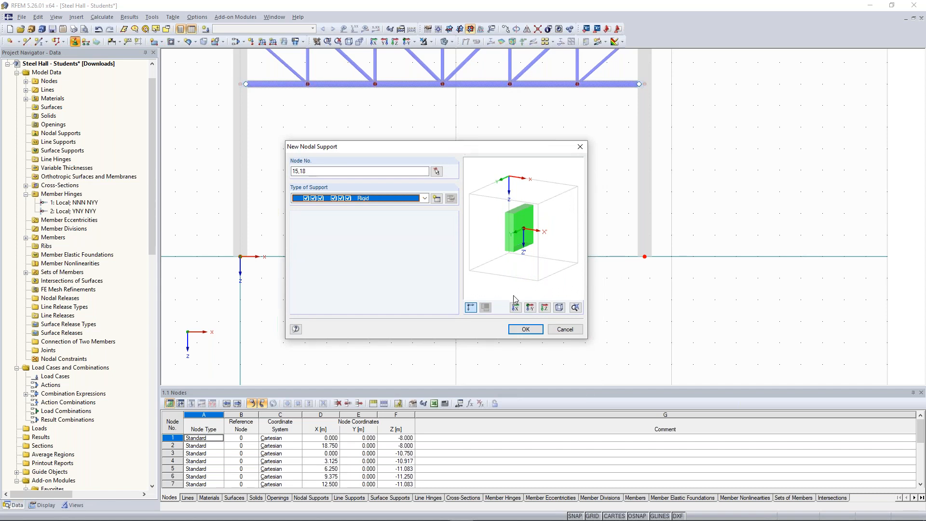
pyautogui.moveTo(447, 149); pyautogui.dragTo(452, 124)
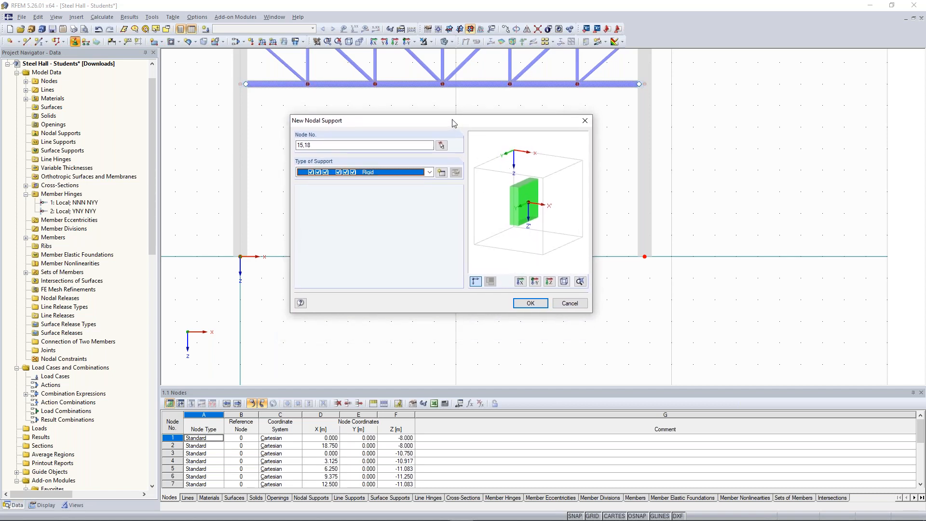
pyautogui.click(529, 305)
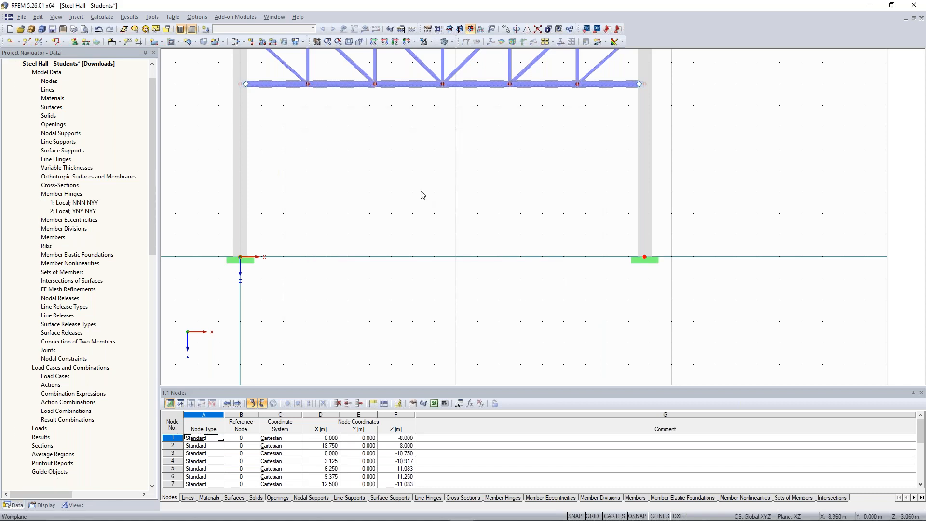
pyautogui.scroll(-4, 423, 195)
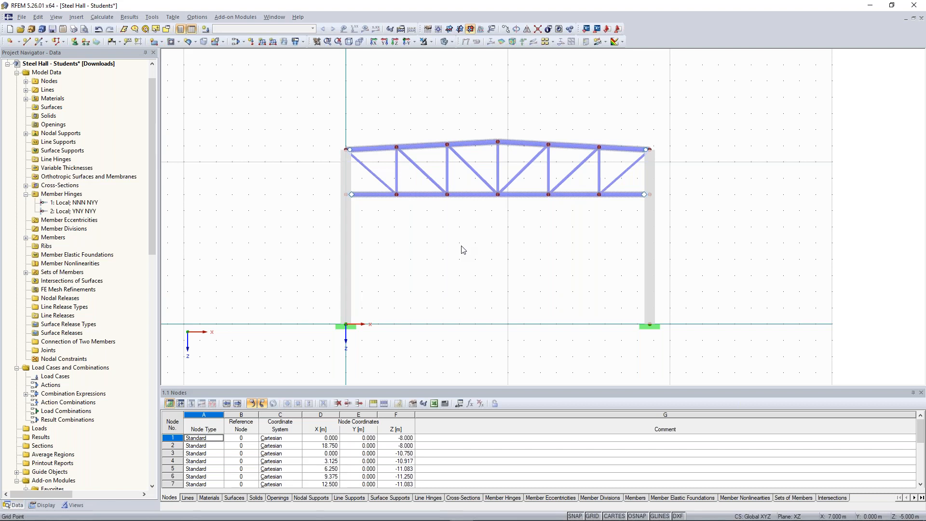
pyautogui.scroll(1, 370, 203)
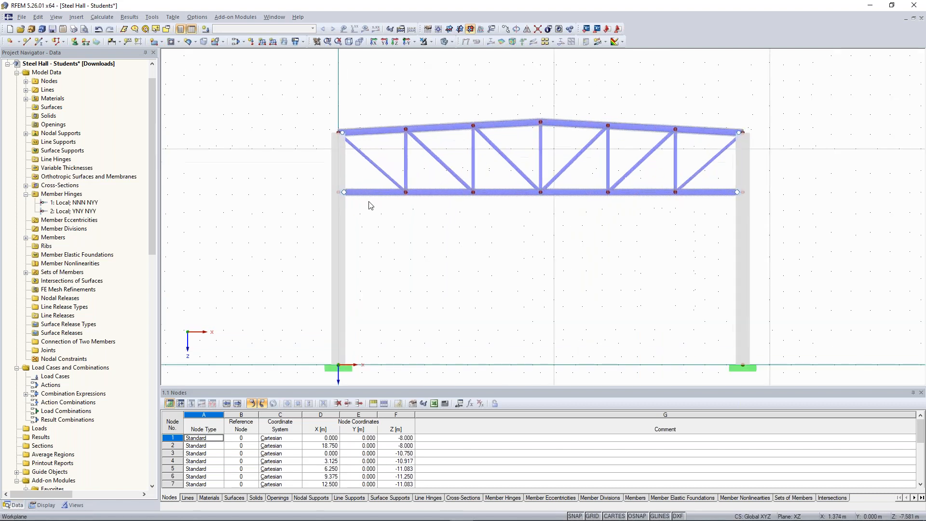
pyautogui.scroll(2, 361, 182)
pyautogui.scroll(-3, 363, 180)
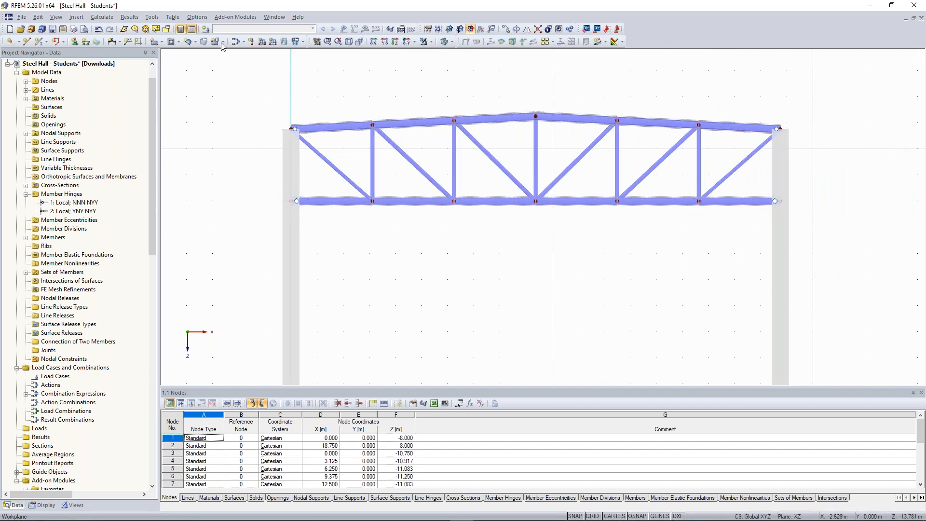
# Step: Create load case LC1 with the description "Self-weight + Dead Load"
pyautogui.click(210, 32)
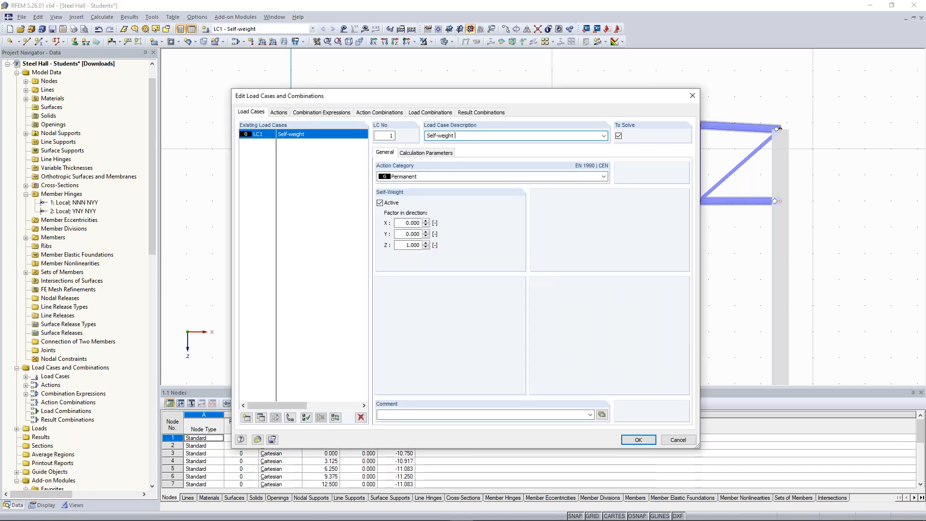
pyautogui.write('+ Dead Load')
pyautogui.click(631, 440)
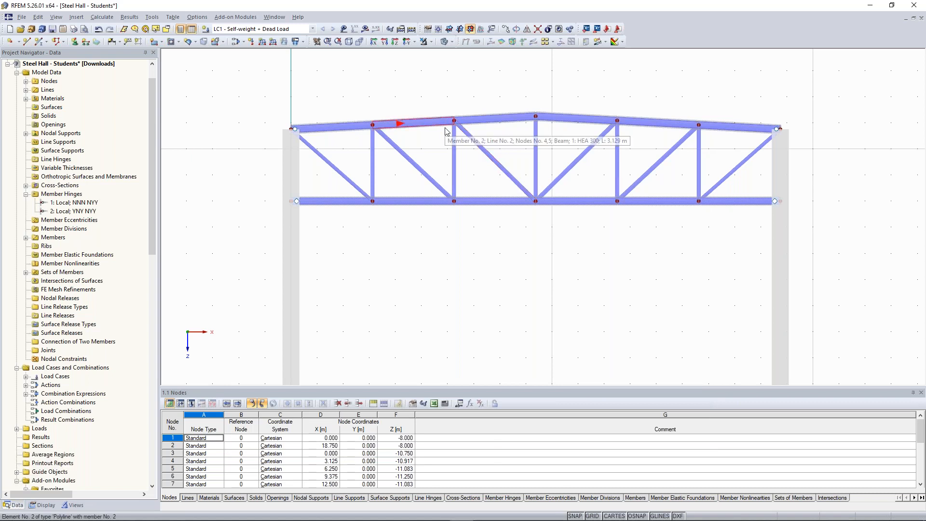
# Step: Run the calculation of LC1 and examine the location given in the error report at the lower chord's column connection
pyautogui.click(366, 30)
pyautogui.click(439, 278)
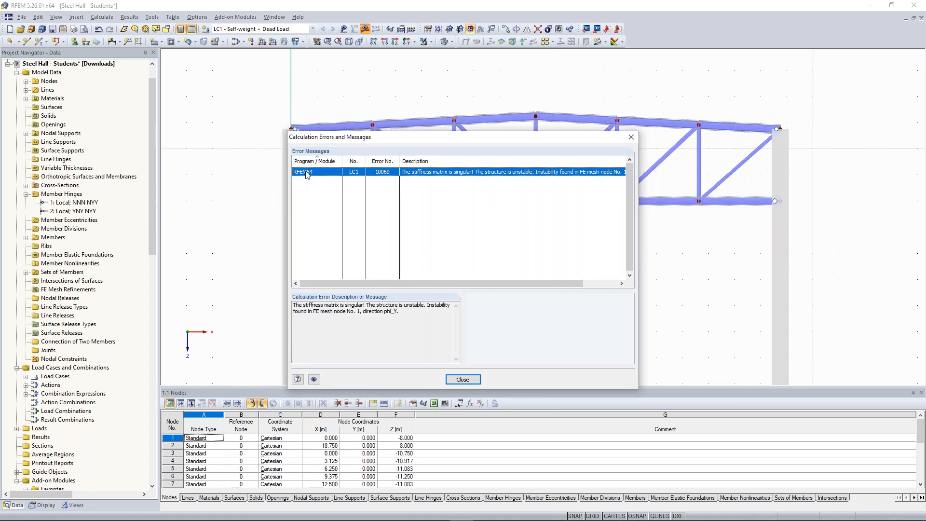
pyautogui.click(461, 380)
pyautogui.scroll(5, 315, 201)
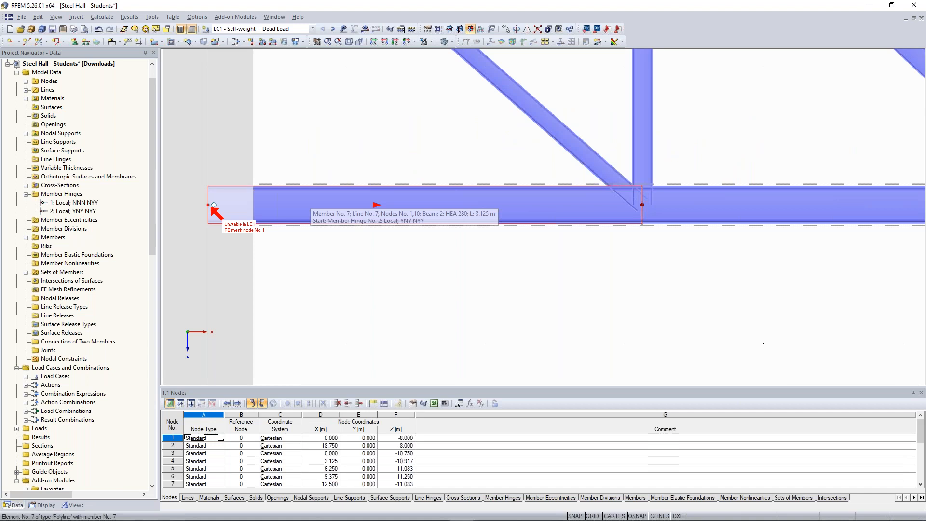
# Step: Remove the member hinges from both column-side ends of the lower chord, setting member 7's start and member 12's end to None
pyautogui.scroll(-3, 314, 201)
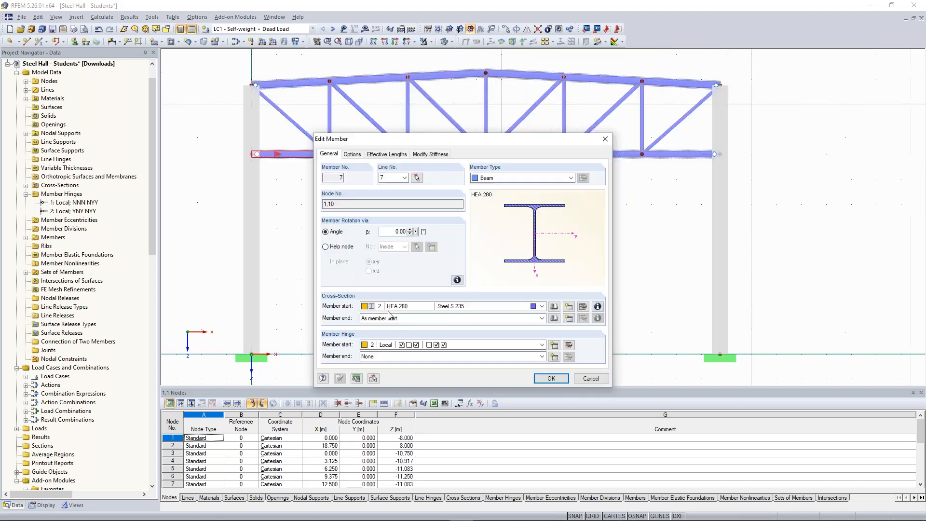
pyautogui.click(406, 345)
pyautogui.click(404, 354)
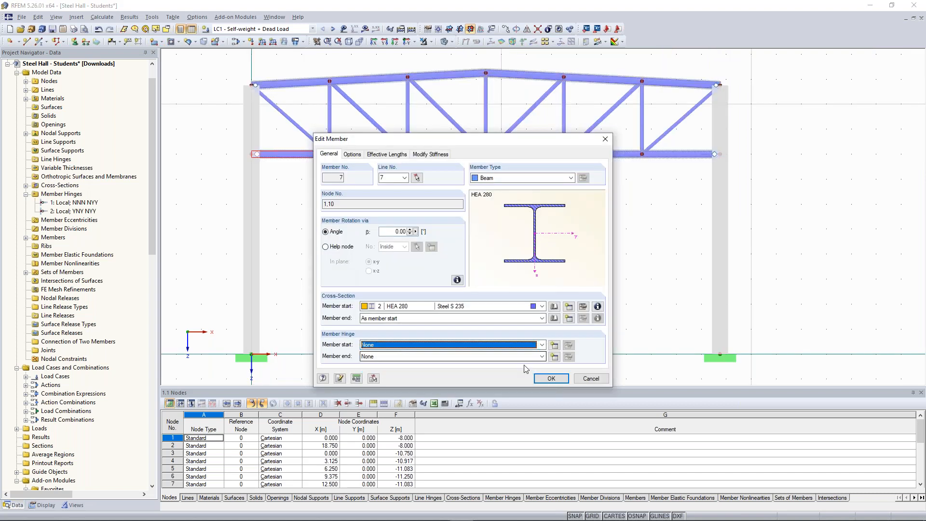
pyautogui.click(549, 380)
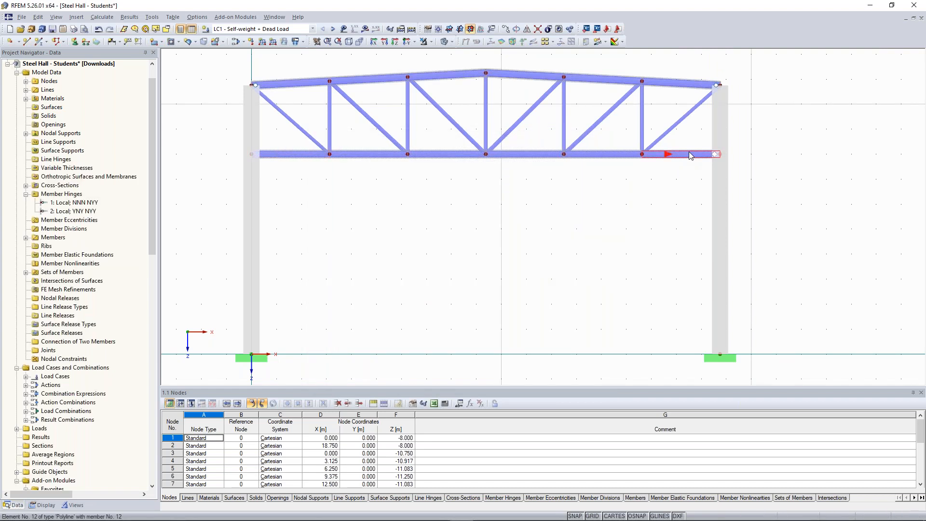
pyautogui.doubleClick(691, 155)
pyautogui.click(493, 358)
pyautogui.click(541, 378)
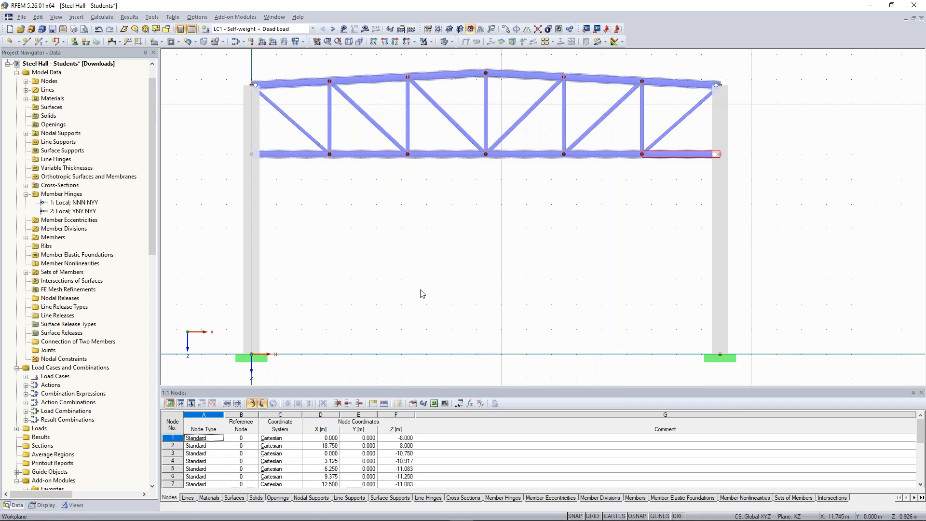
# Step: Recalculate LC1 and examine the reported node at the upper chord's connection to the column
pyautogui.scroll(-1, 403, 275)
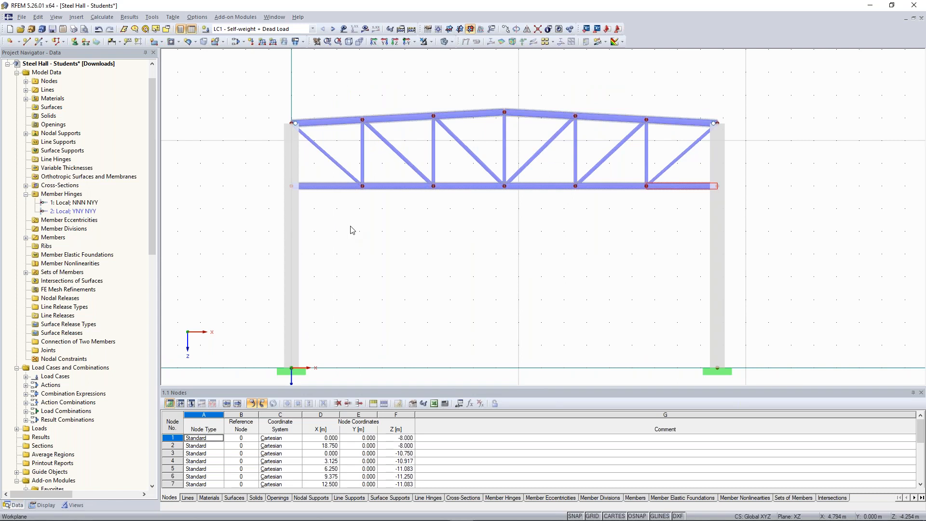
pyautogui.click(365, 28)
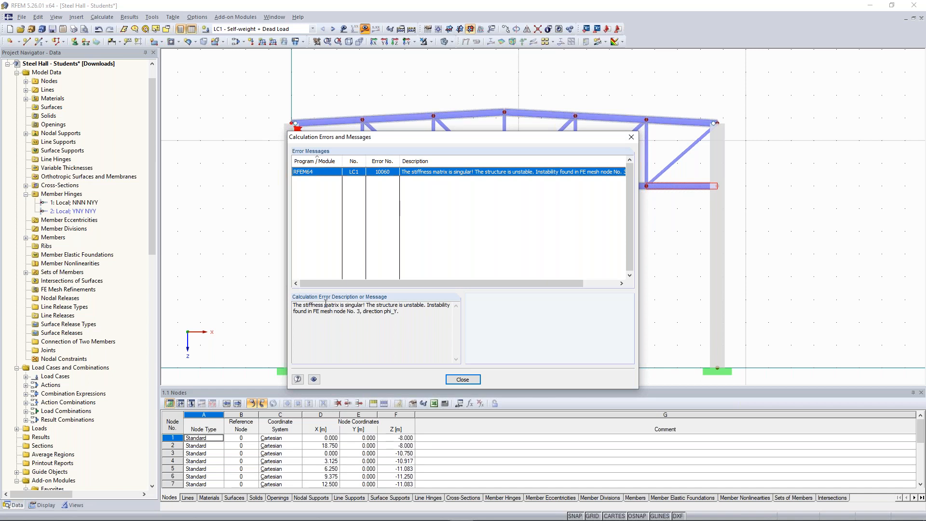
pyautogui.click(463, 379)
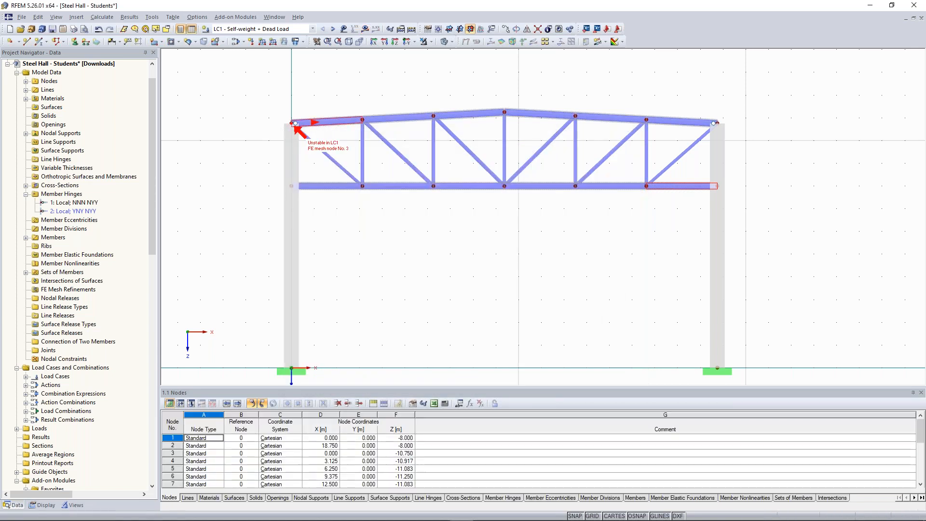
pyautogui.scroll(3, 316, 121)
# Step: Remove the member hinges from both column-side ends of the upper chord by setting them to None
pyautogui.doubleClick(316, 121)
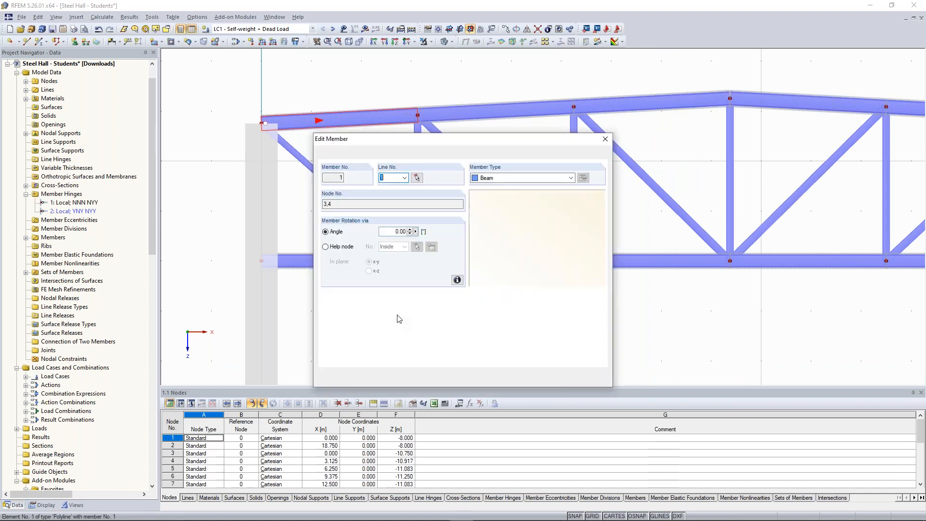
pyautogui.click(401, 345)
pyautogui.click(400, 318)
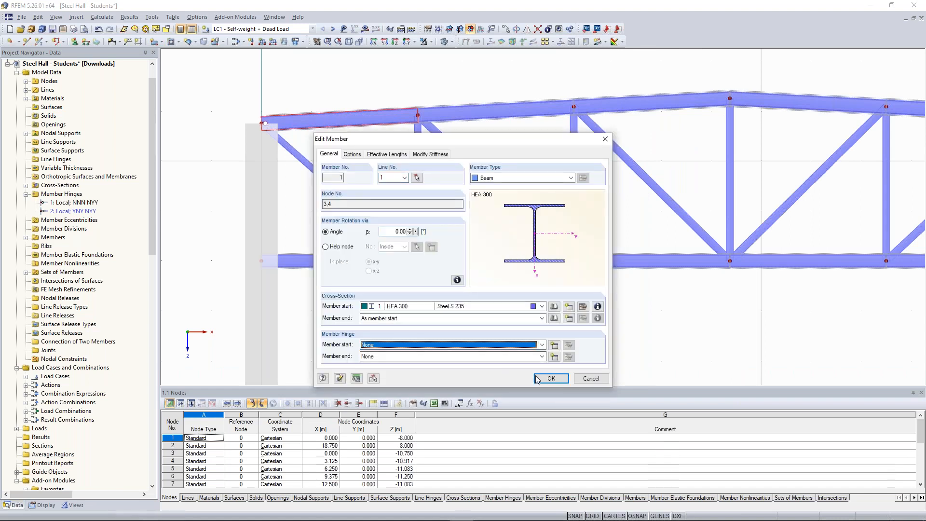
pyautogui.press('Return')
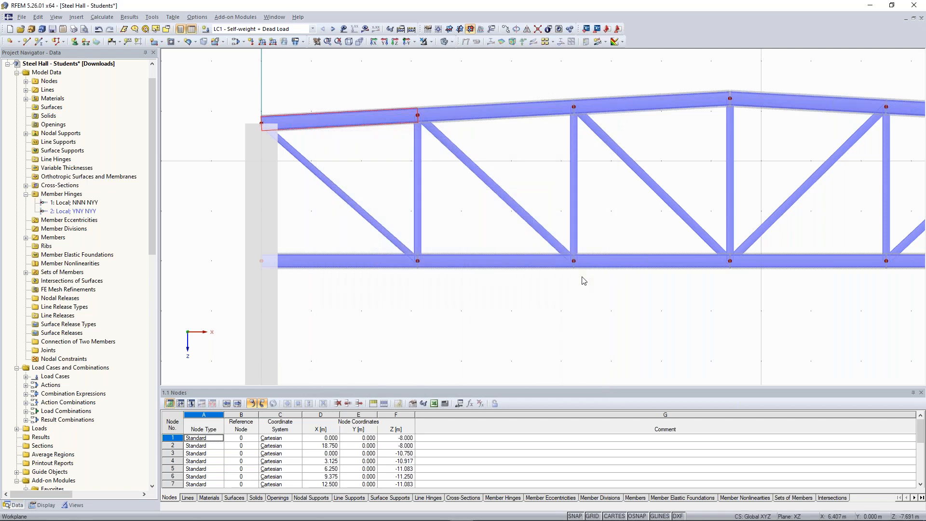
pyautogui.scroll(-5, 585, 281)
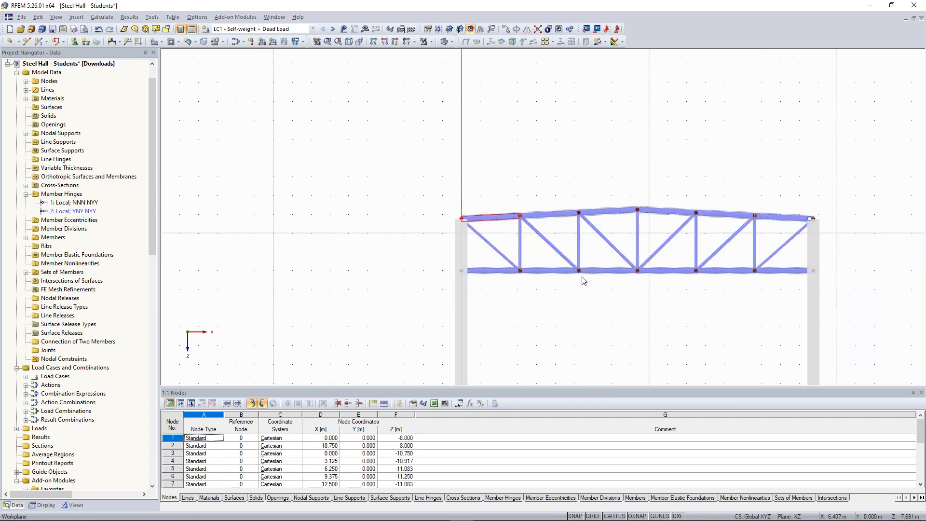
pyautogui.moveTo(801, 216); pyautogui.dragTo(660, 227, button='middle')
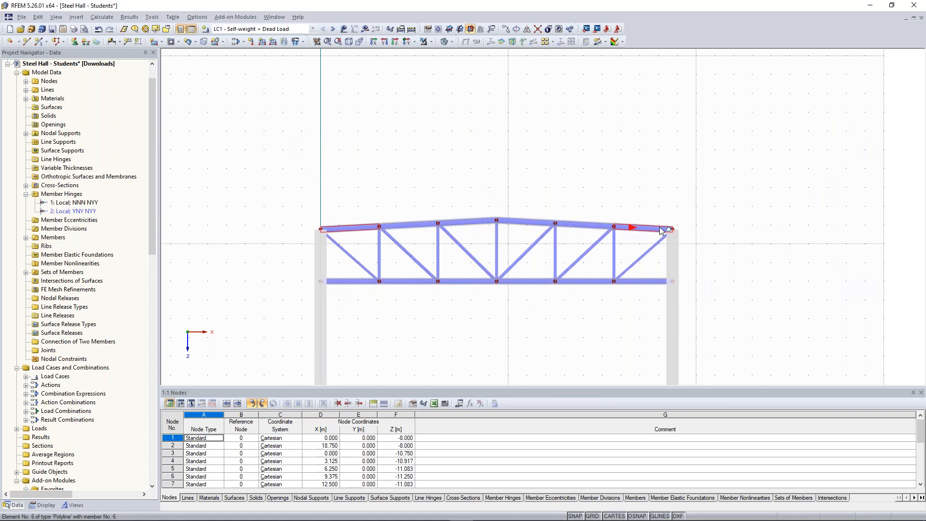
# Step: Check the member type of the left column's lower member, rerun the LC1 calculation and examine the reported instability
pyautogui.doubleClick(323, 308)
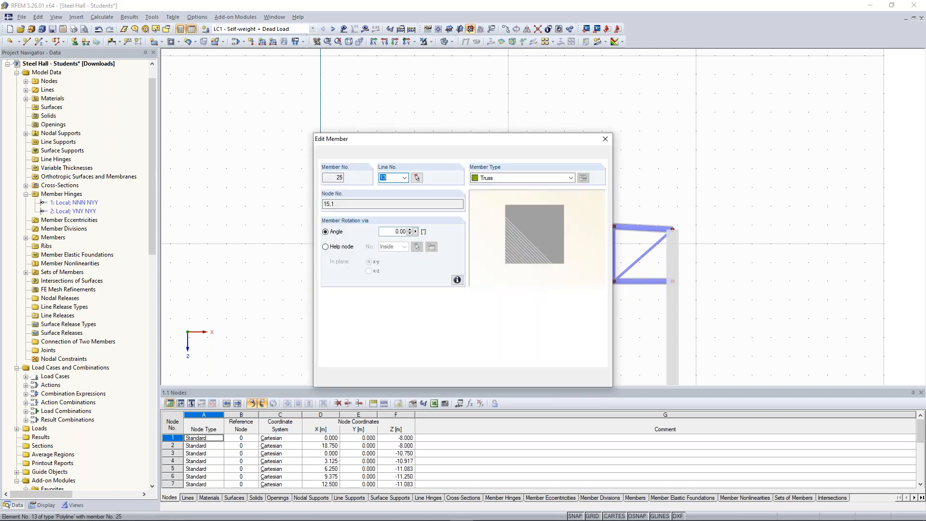
pyautogui.click(606, 139)
pyautogui.click(366, 29)
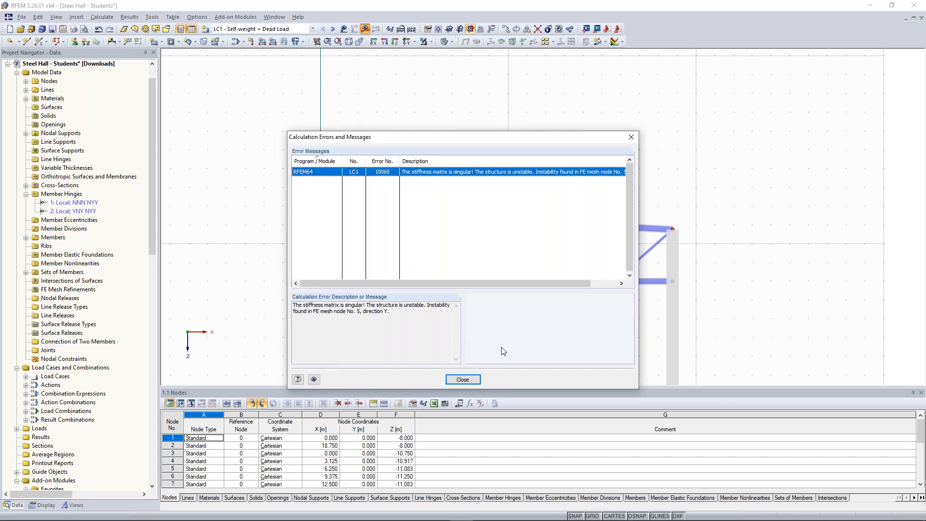
pyautogui.press('Escape')
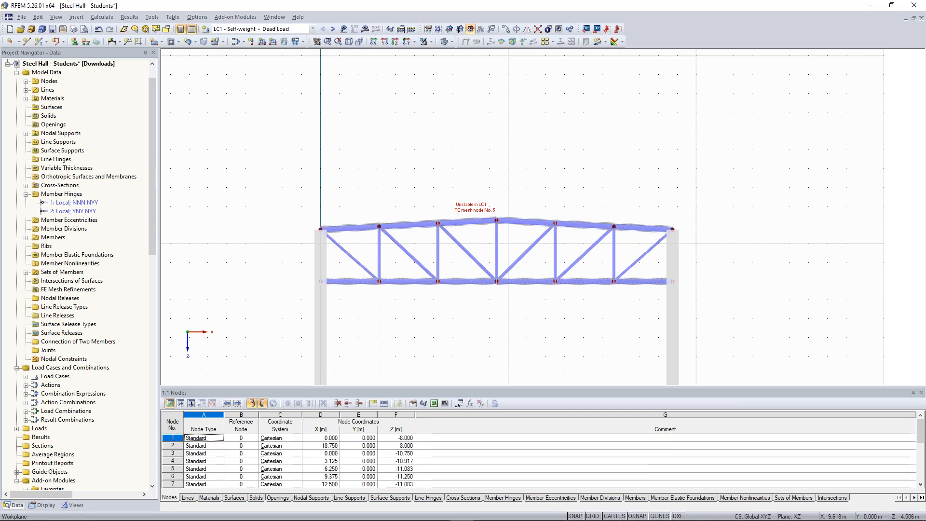
# Step: Change the member type of all four Rectangle 650/650 column members to Beam
pyautogui.moveTo(502, 347); pyautogui.dragTo(509, 251, button='middle')
pyautogui.moveTo(344, 247); pyautogui.dragTo(306, 210)
pyautogui.moveTo(343, 172); pyautogui.dragTo(306, 157)
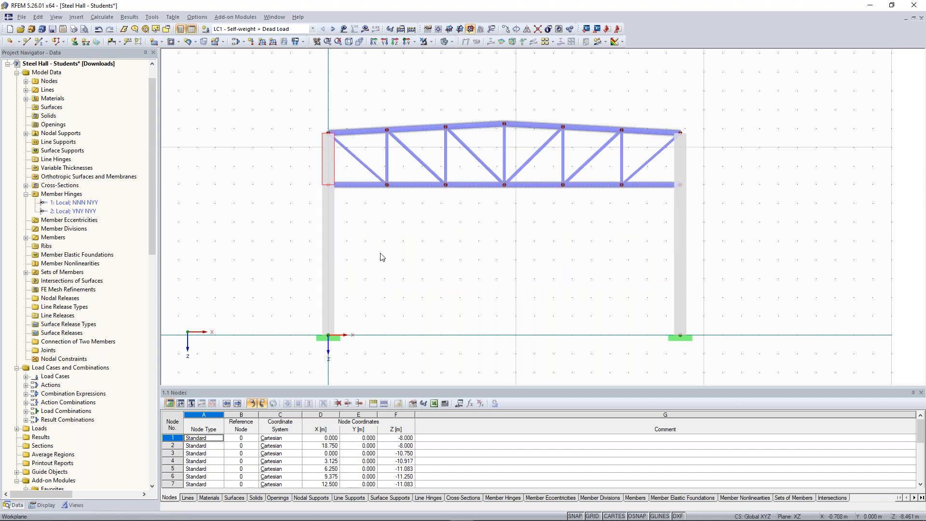
pyautogui.click(392, 263)
pyautogui.click(334, 248)
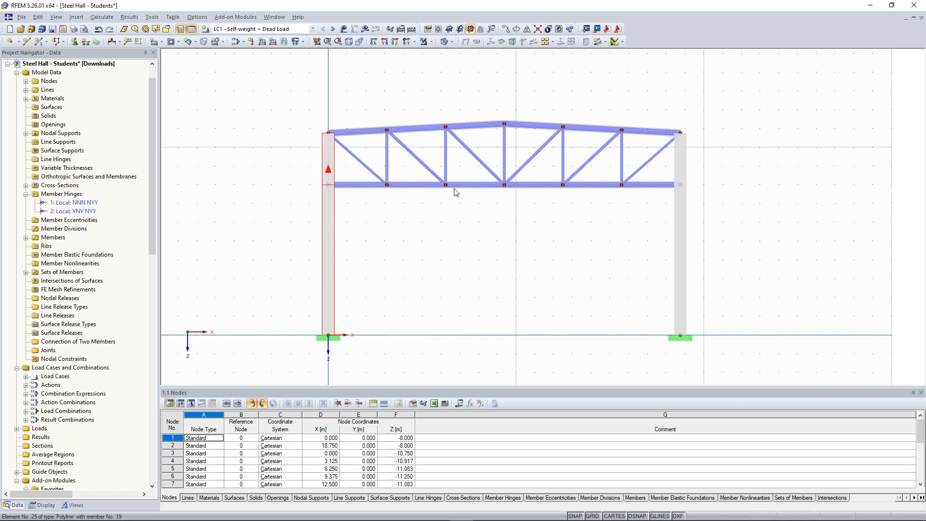
pyautogui.click(682, 260)
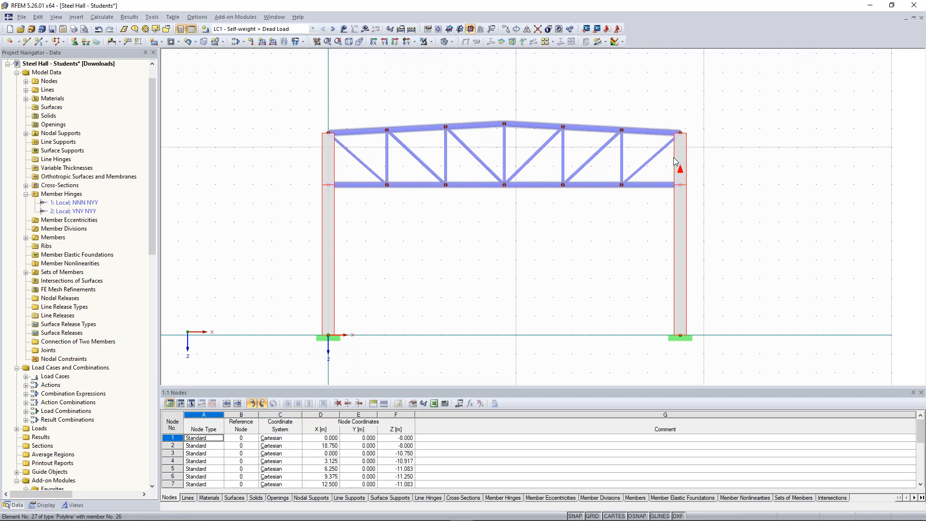
pyautogui.doubleClick(675, 161)
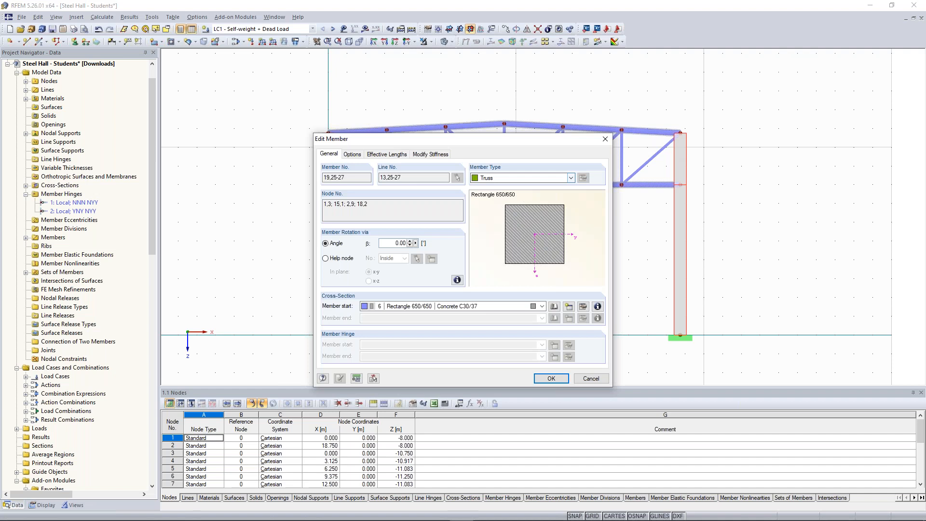
pyautogui.click(501, 186)
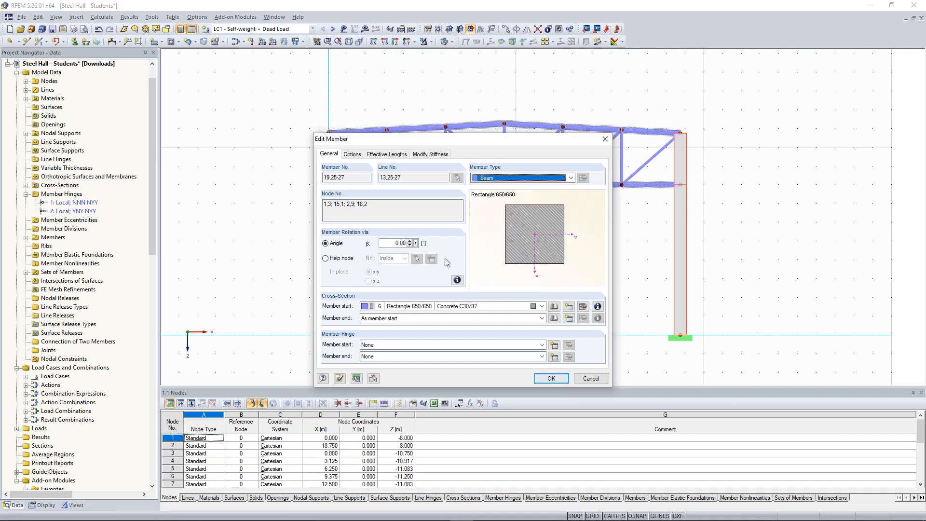
pyautogui.click(551, 379)
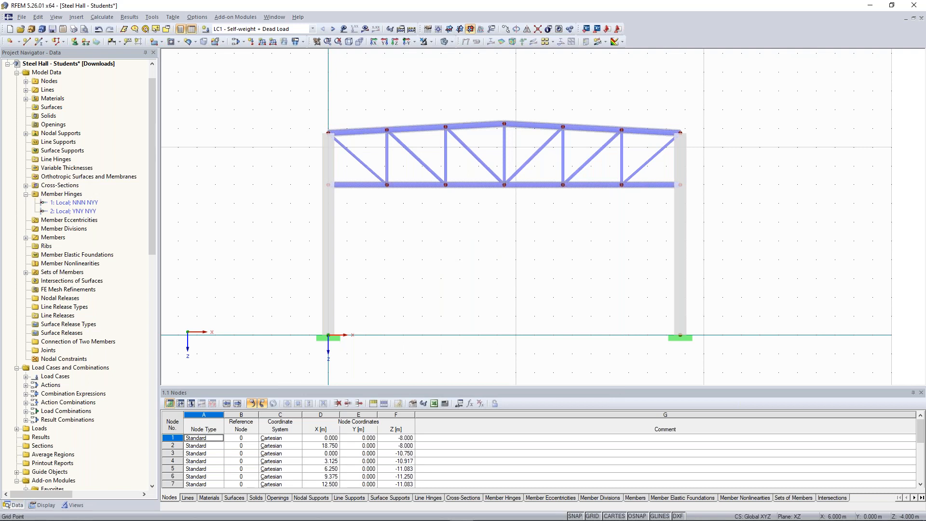
# Step: Check member 7's hinges, and assign member hinge 2 (YNY NYY) to the lower chord's column-side ends, member 7's start and member 12's end
pyautogui.doubleClick(368, 185)
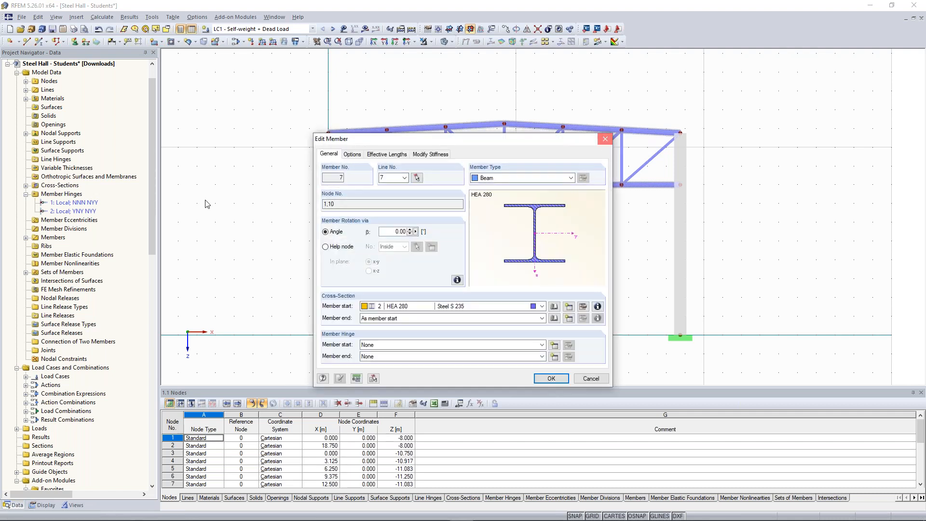
pyautogui.press('Escape')
pyautogui.rightClick(76, 212)
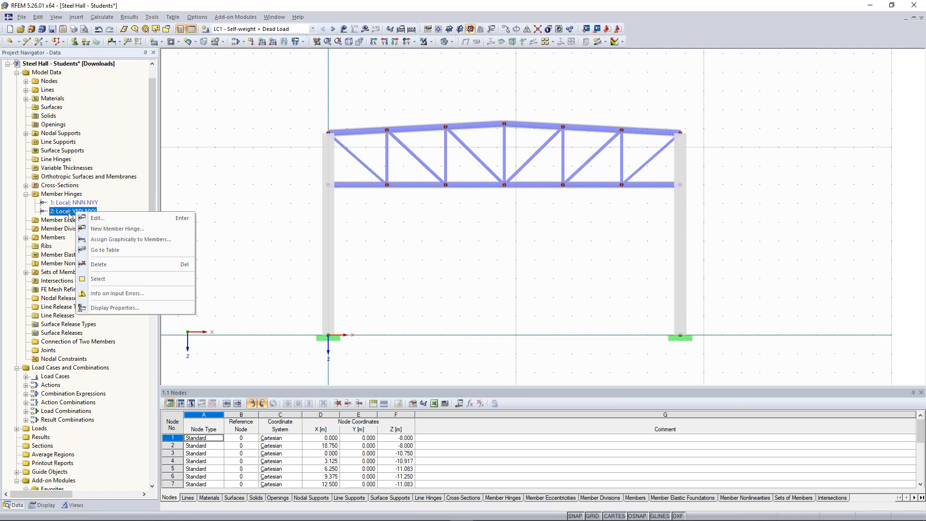
pyautogui.click(131, 239)
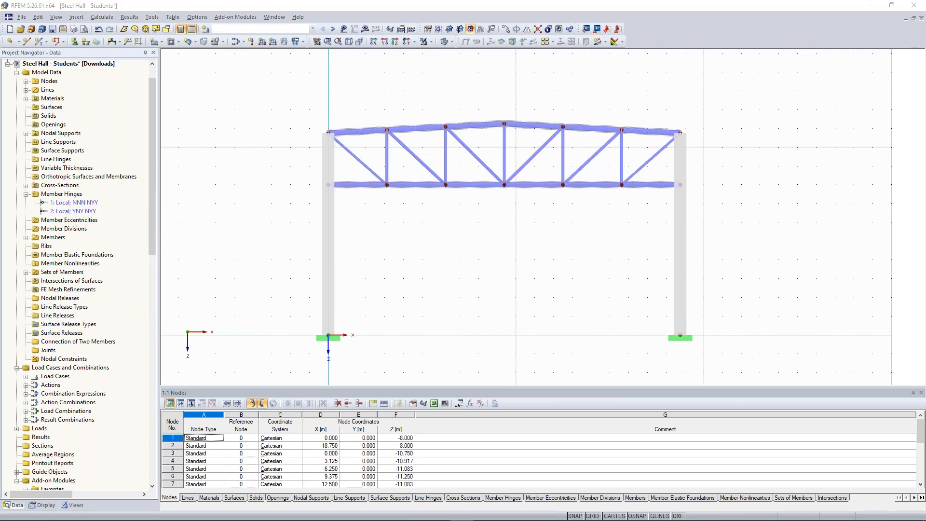
pyautogui.click(348, 184)
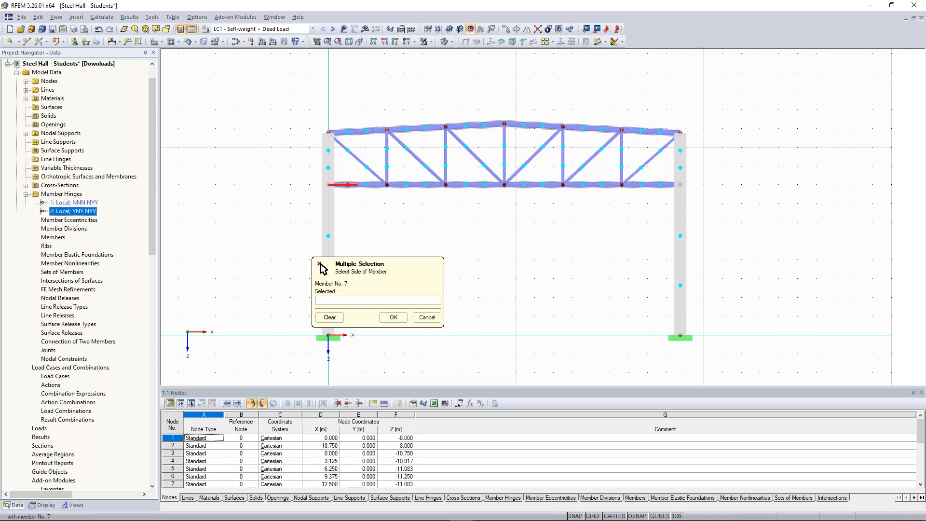
pyautogui.click(668, 185)
pyautogui.click(393, 317)
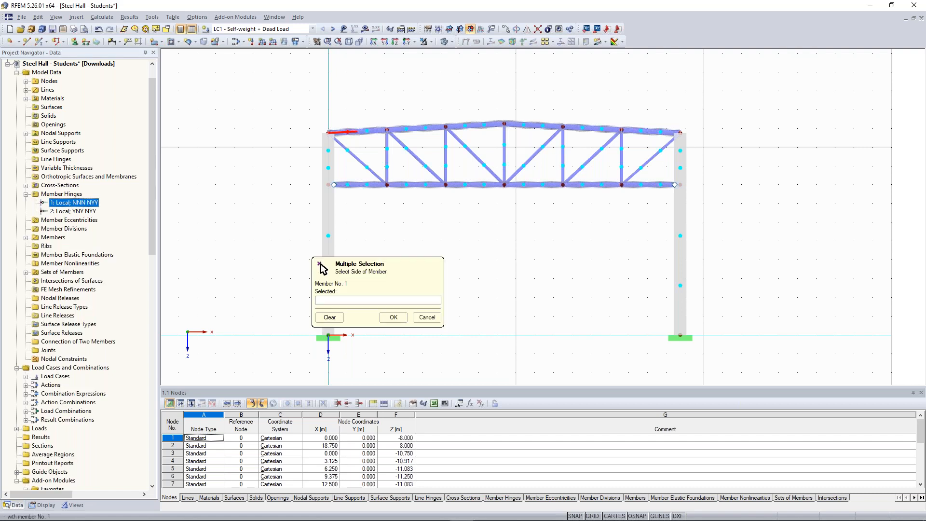
# Step: Assign member hinge 1 (NNN NYY) to the upper chord's column-side ends, member 1's start and member 6's end
pyautogui.click(348, 132)
pyautogui.click(661, 132)
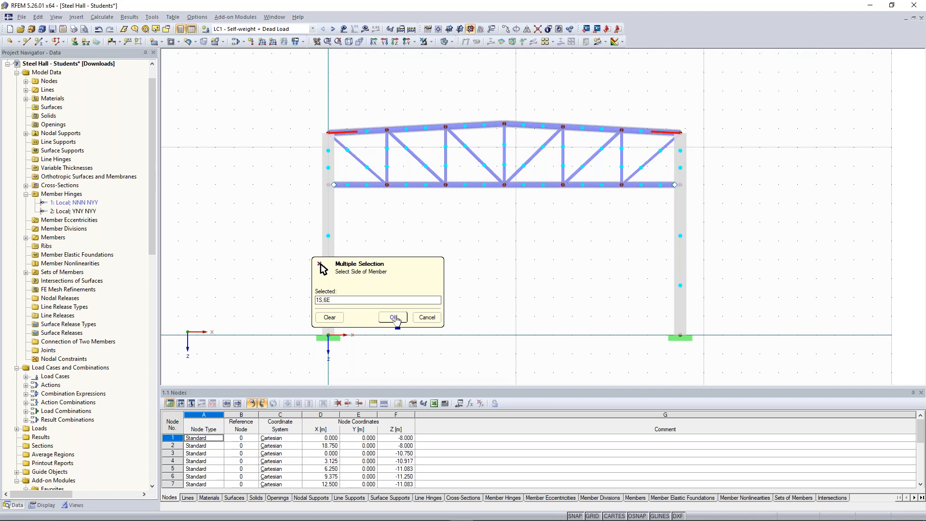
pyautogui.click(394, 319)
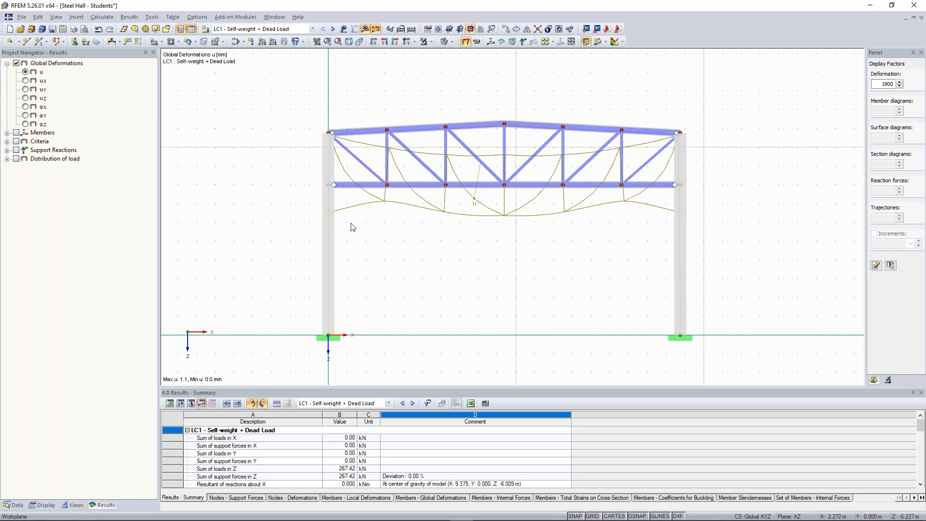
# Step: Examine the total global deformation of the frame under LC1, and display the vertical deformation uZ
pyautogui.moveTo(327, 233)
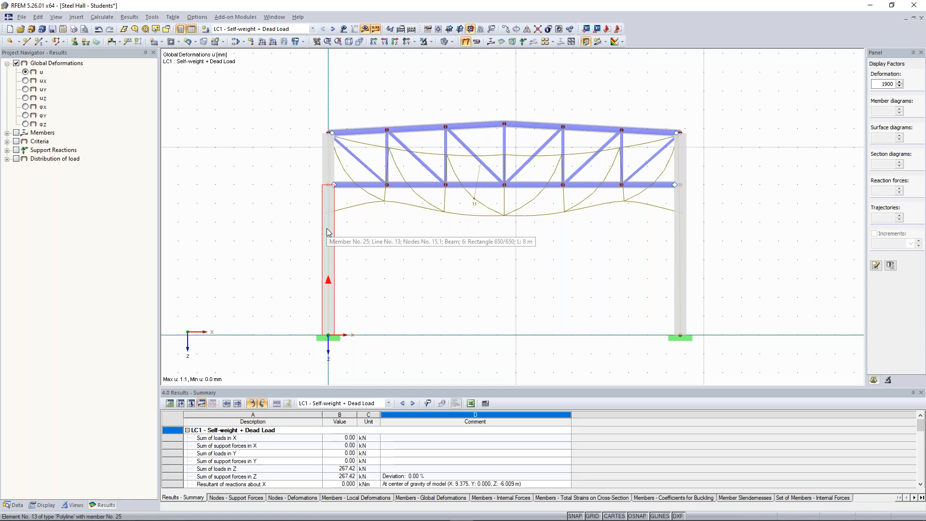
pyautogui.scroll(2, 326, 228)
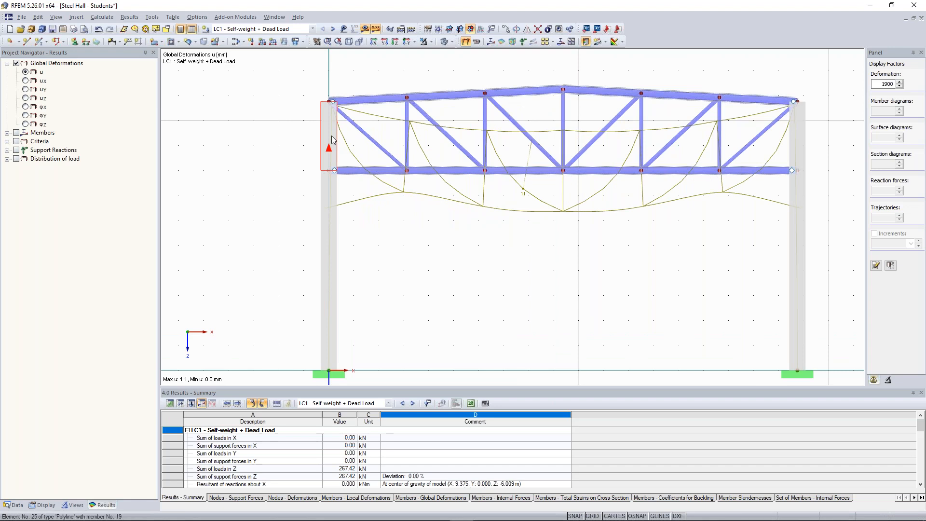
pyautogui.scroll(5, 335, 138)
pyautogui.scroll(-2, 324, 172)
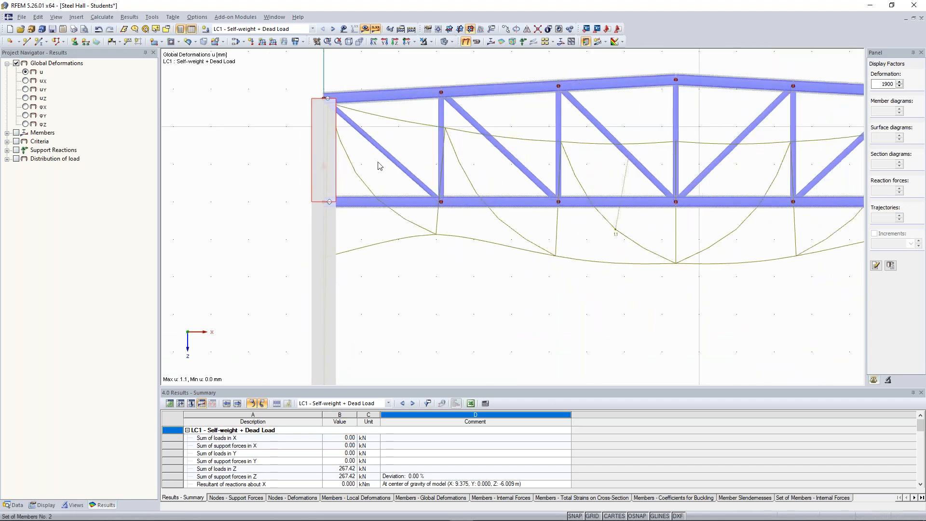
pyautogui.scroll(-4, 261, 296)
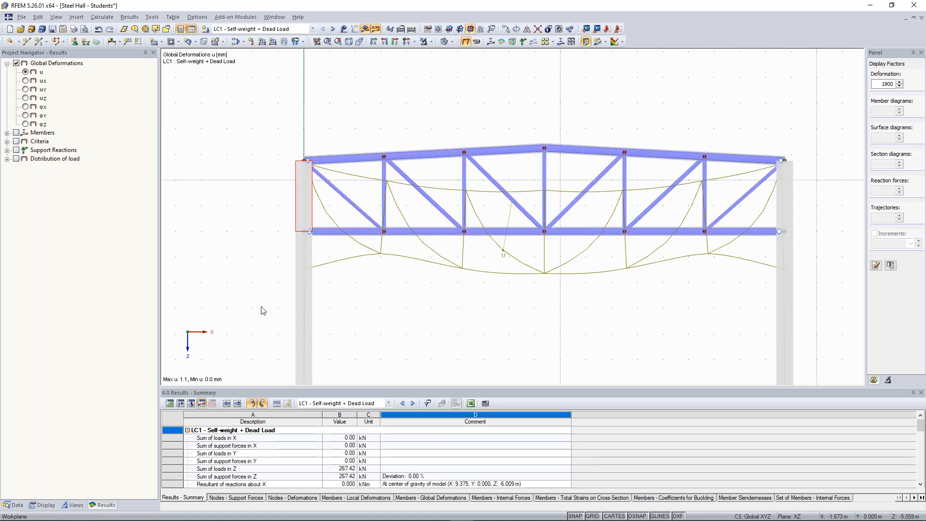
pyautogui.moveTo(259, 312); pyautogui.dragTo(327, 204, button='middle')
pyautogui.scroll(-1, 329, 205)
pyautogui.scroll(-1, 464, 240)
pyautogui.moveTo(463, 240); pyautogui.dragTo(395, 271, button='middle')
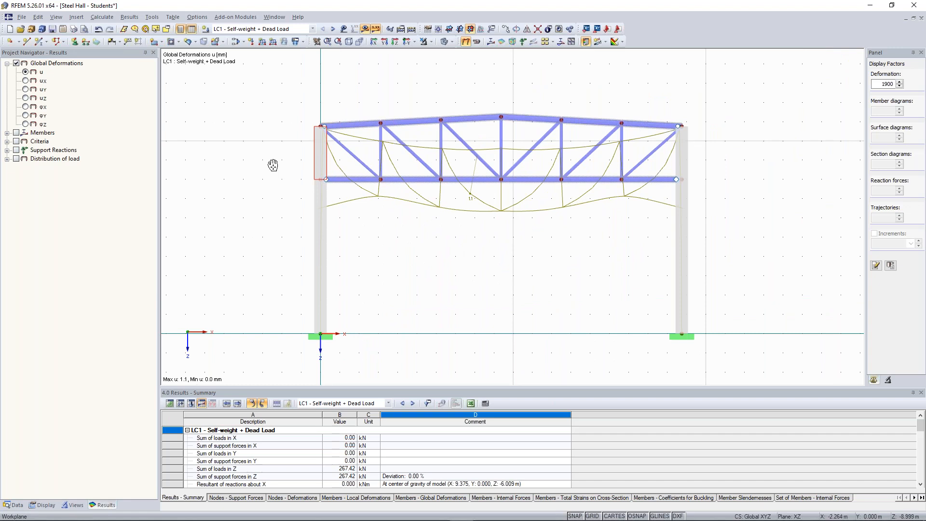
pyautogui.moveTo(278, 165); pyautogui.dragTo(249, 189, button='middle')
pyautogui.scroll(1, 511, 292)
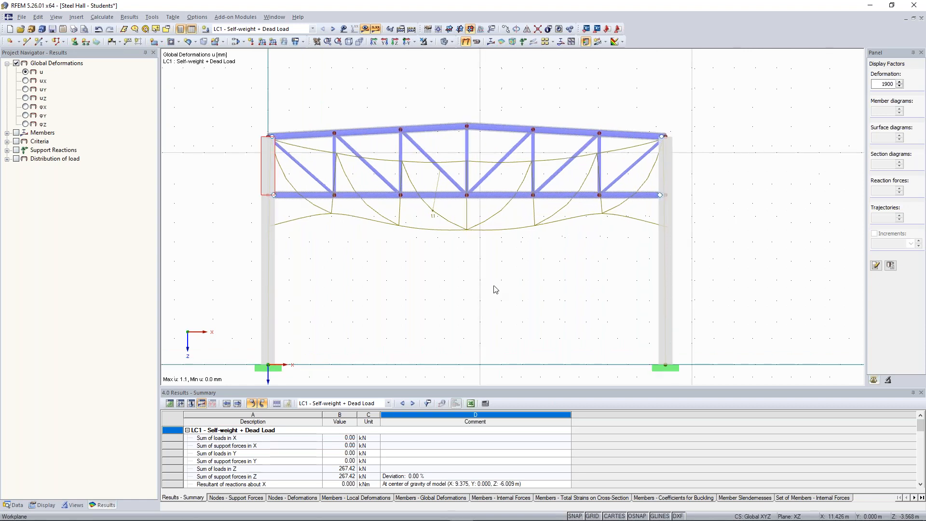
pyautogui.click(25, 98)
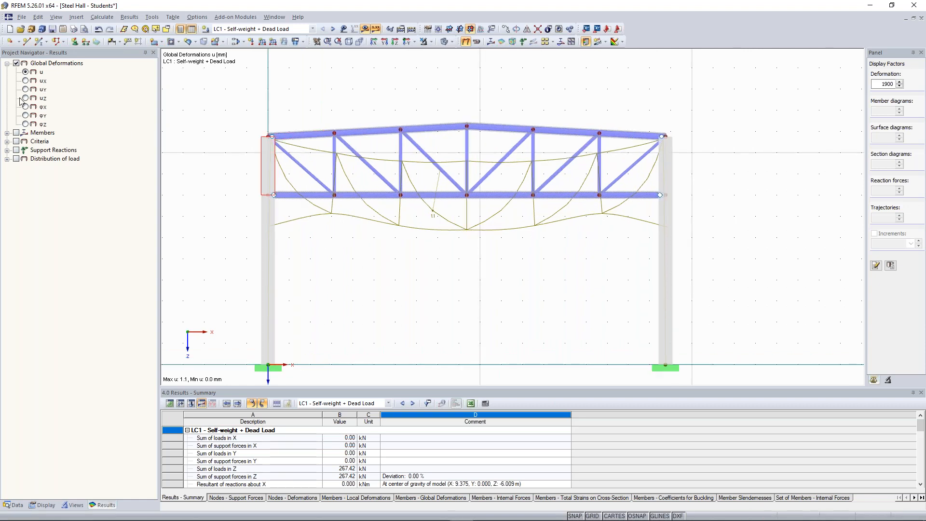
pyautogui.click(420, 264)
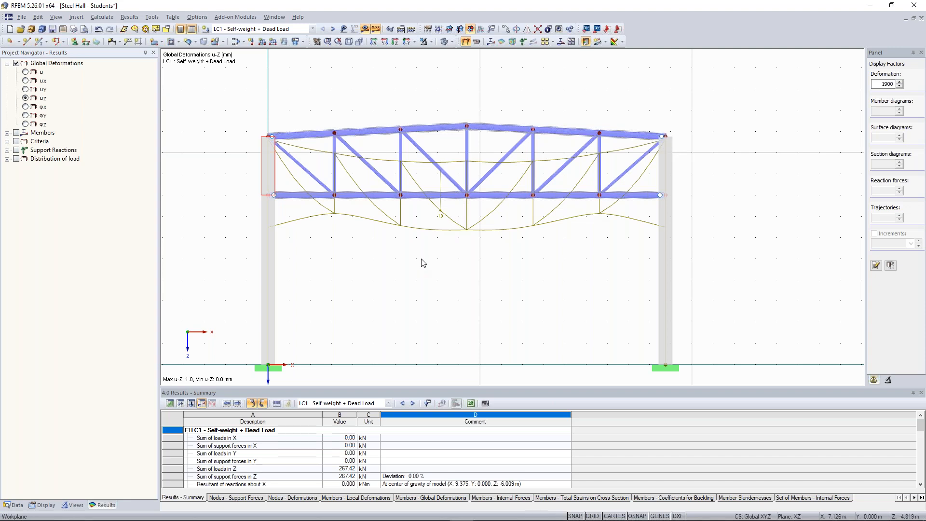
# Step: Display the member internal forces for LC1 and examine the bending moments My and axial forces N along the truss
pyautogui.click(6, 132)
pyautogui.click(15, 133)
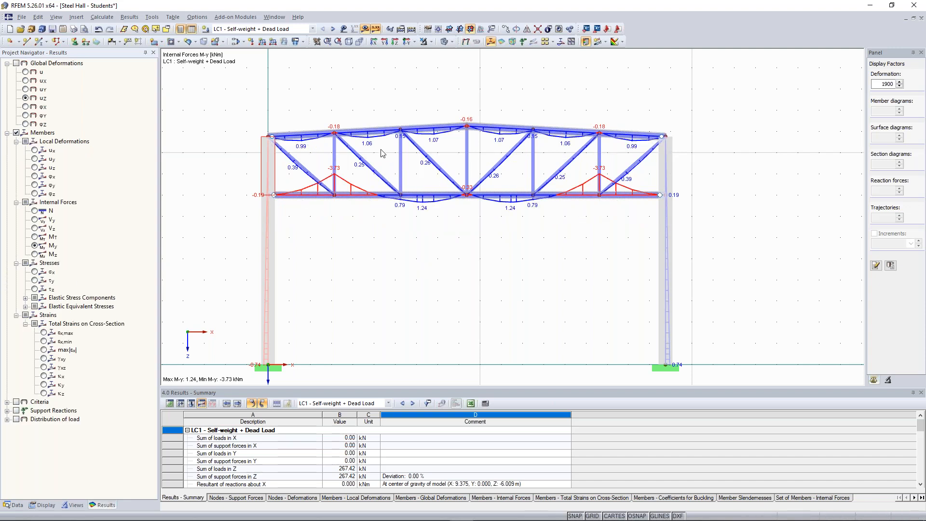
pyautogui.scroll(3, 368, 161)
pyautogui.moveTo(305, 112); pyautogui.dragTo(455, 169, button='middle')
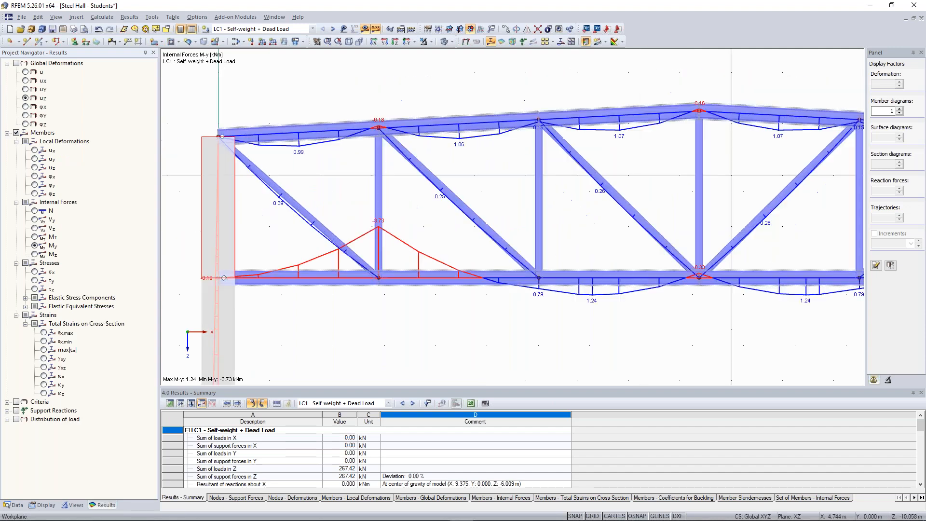
pyautogui.scroll(2, 231, 155)
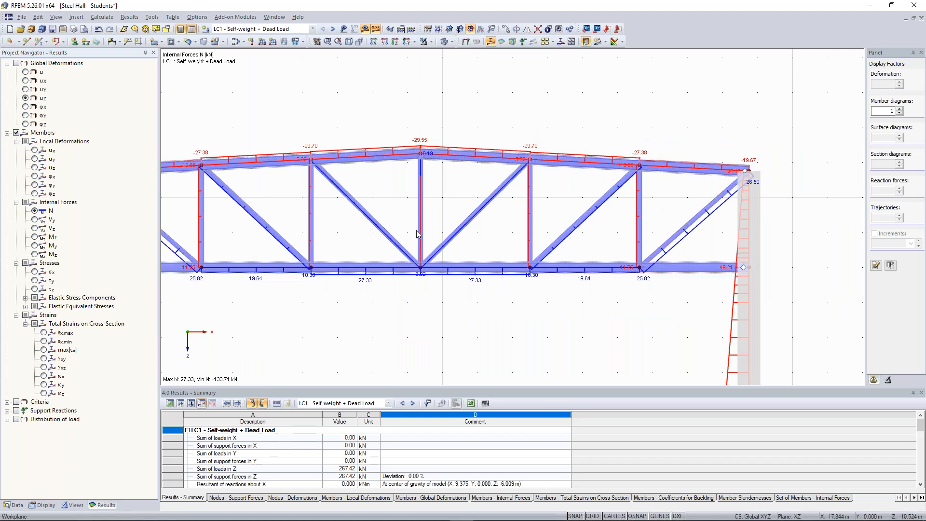
pyautogui.moveTo(460, 251); pyautogui.dragTo(505, 242, button='middle')
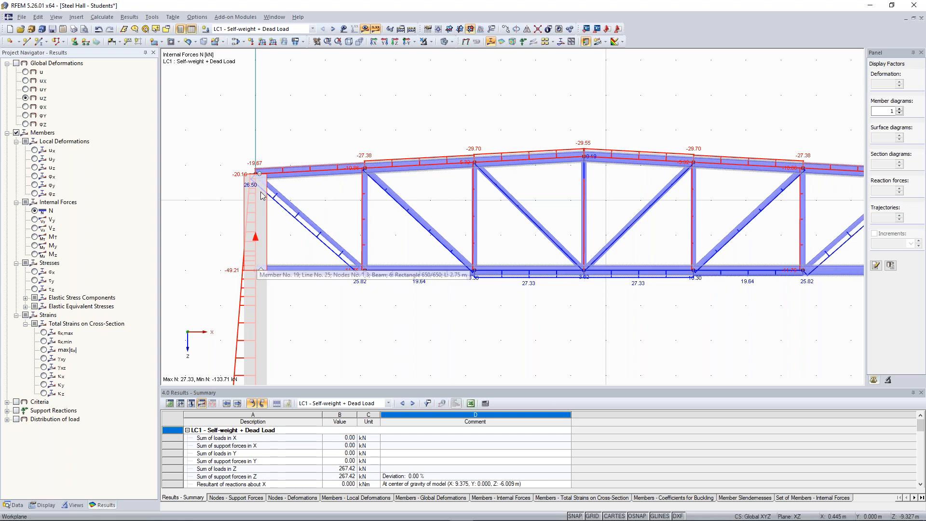
pyautogui.scroll(2, 263, 196)
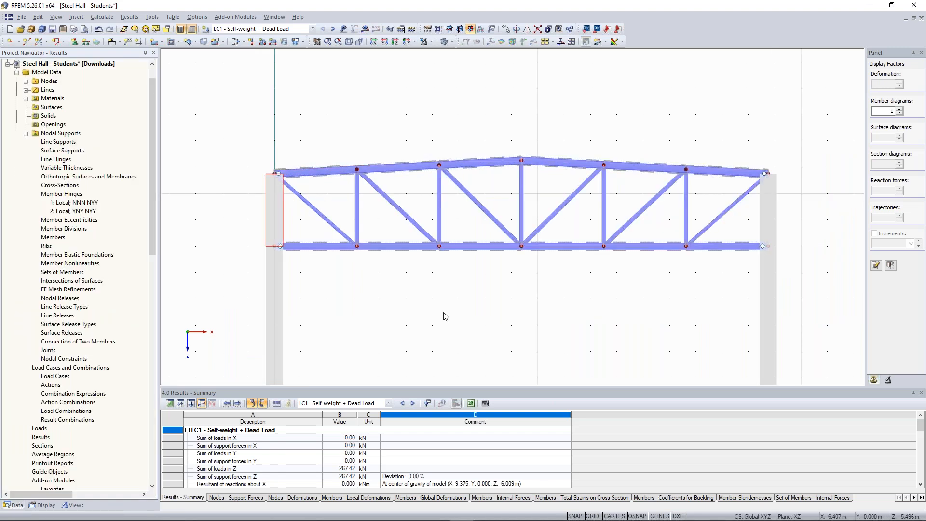
# Step: Reduce the extent of the work plane grid around the frame through the work plane and grid settings
pyautogui.scroll(-2, 474, 308)
pyautogui.moveTo(473, 304); pyautogui.dragTo(468, 276, button='middle')
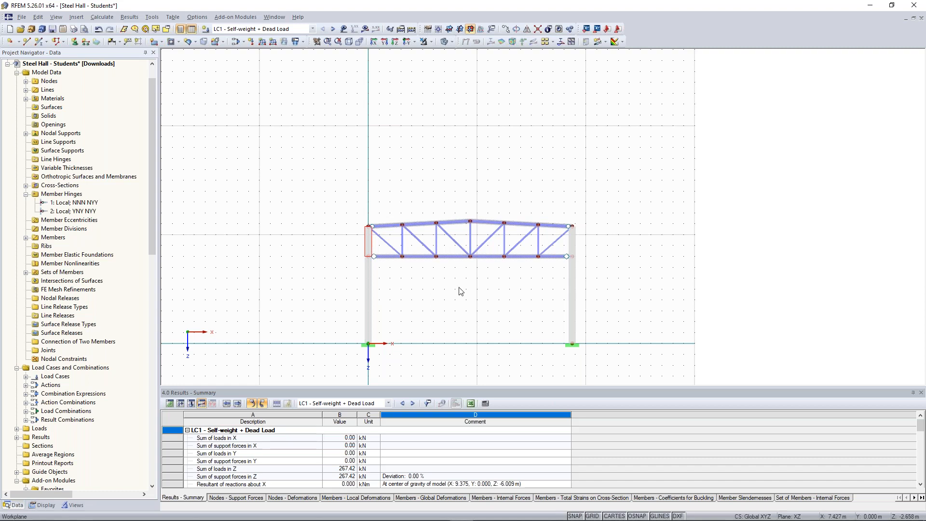
pyautogui.rightClick(483, 132)
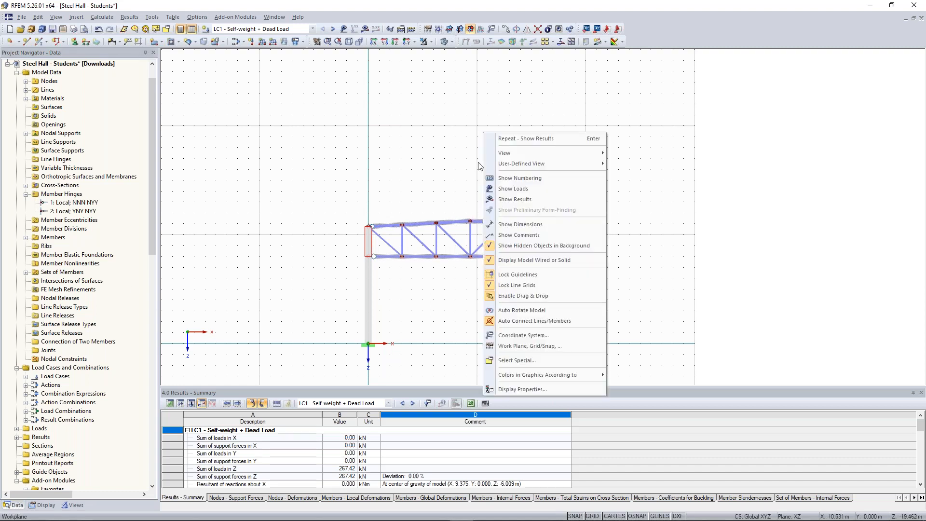
pyautogui.click(563, 347)
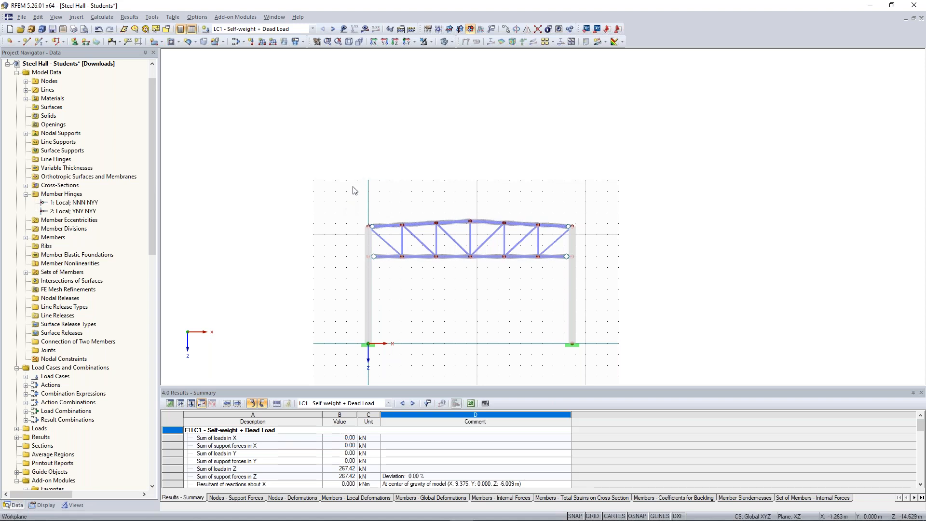
# Step: Copy the complete frame twice along the Y-axis at 9.5 m spacing, and set XY as the current work plane
pyautogui.moveTo(339, 204); pyautogui.dragTo(590, 357)
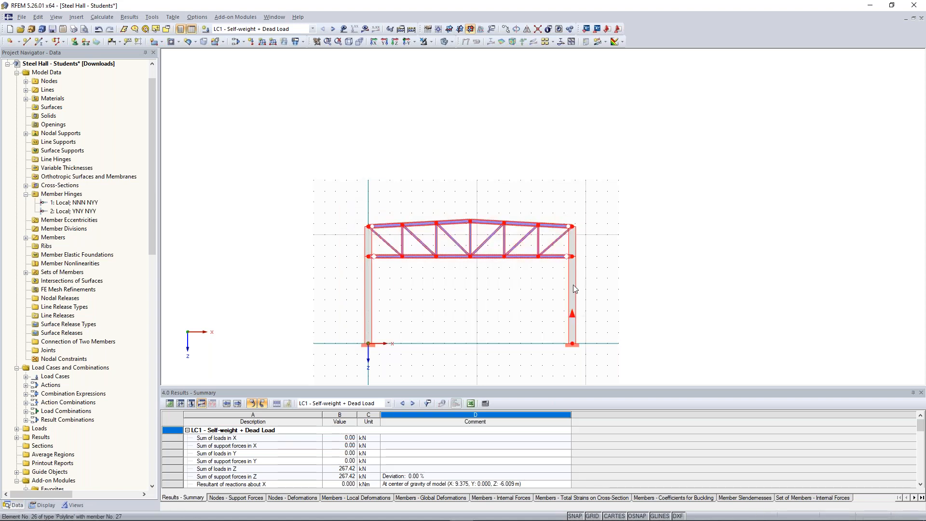
pyautogui.rightClick(574, 271)
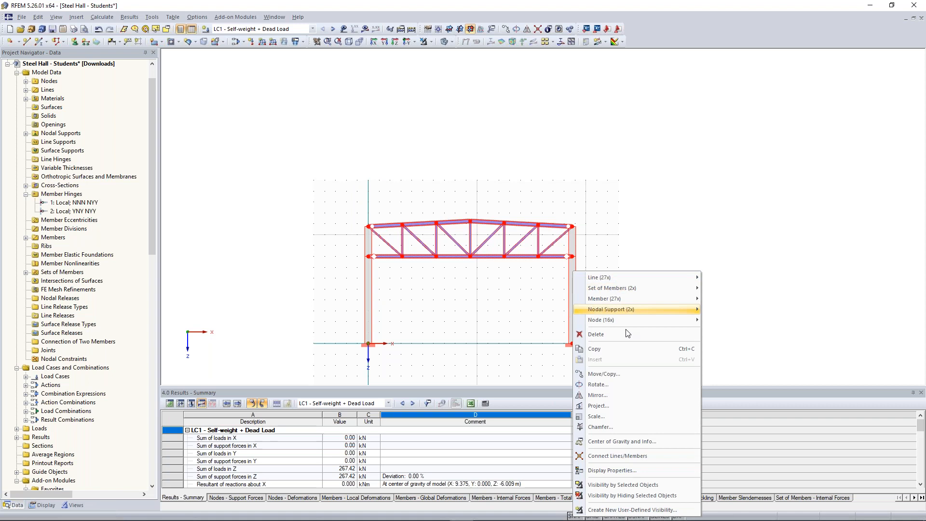
pyautogui.click(604, 374)
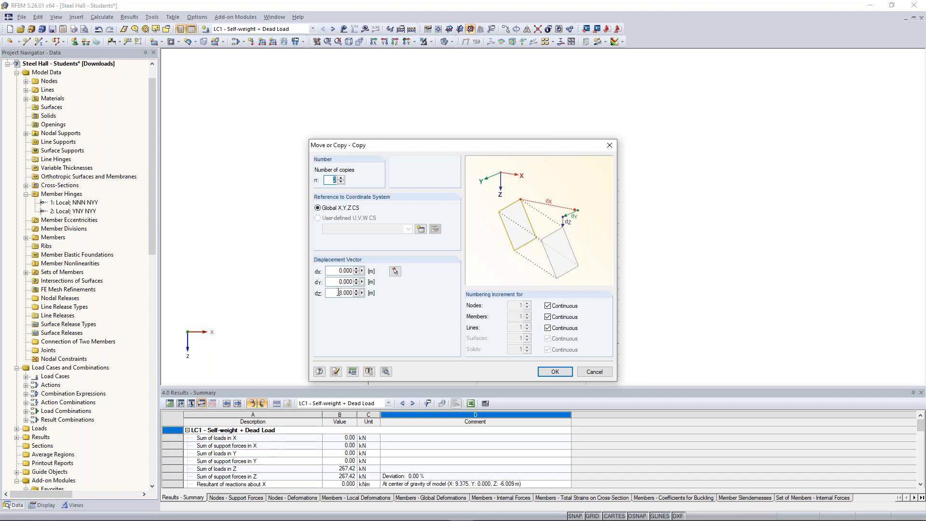
pyautogui.press('Tab')
pyautogui.press('Tab')
pyautogui.write('9')
pyautogui.click(554, 371)
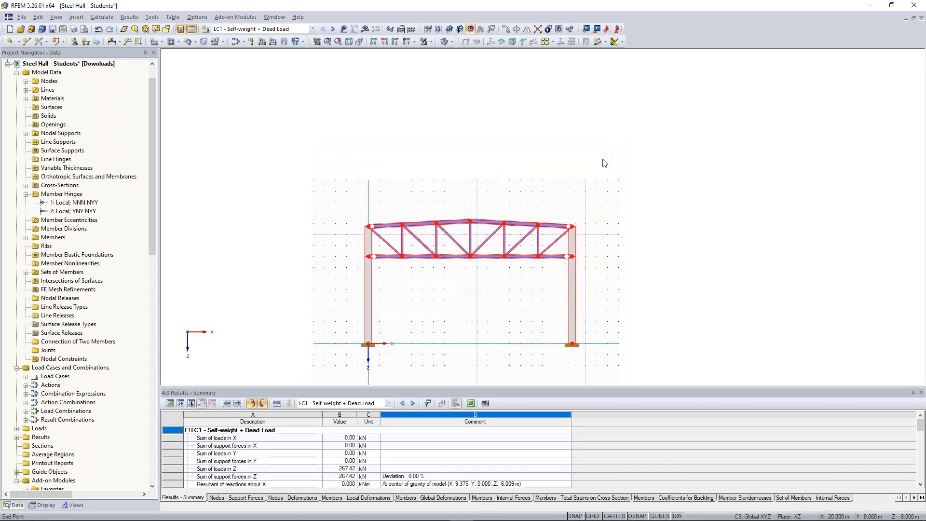
pyautogui.keyDown('ctrl'); pyautogui.moveTo(621, 160); pyautogui.dragTo(473, 186, button='middle'); pyautogui.keyUp('ctrl')
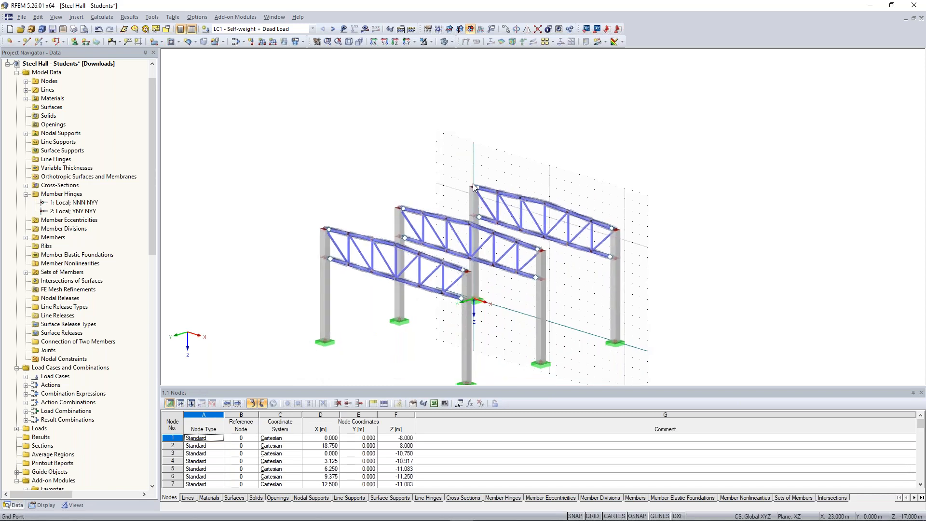
pyautogui.click(450, 31)
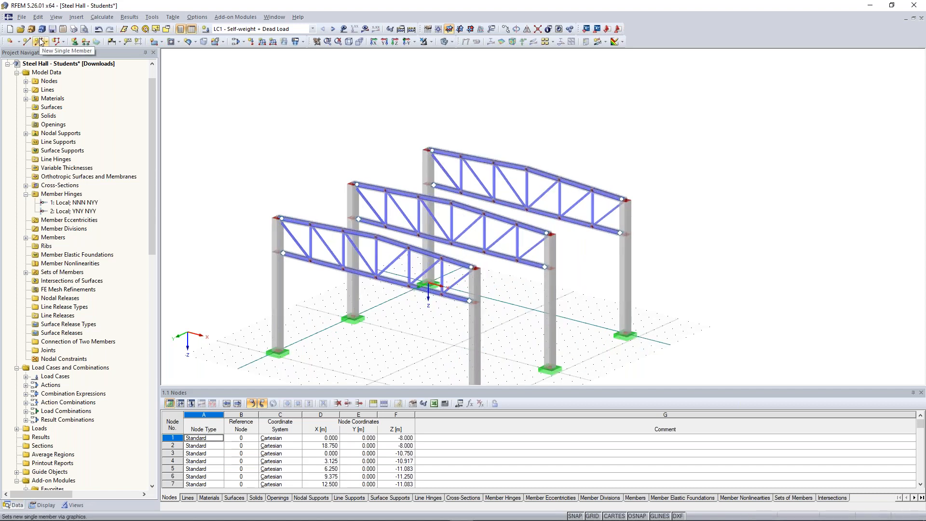
# Step: Set up a new beam member with a new HEA 240 cross-section in Steel S 235 and member hinge 1 at both ends
pyautogui.click(39, 39)
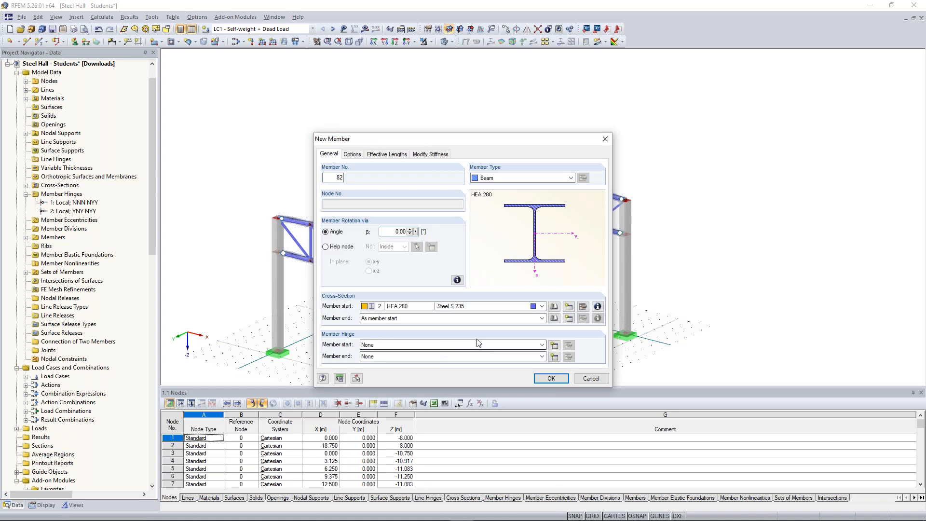
pyautogui.click(568, 306)
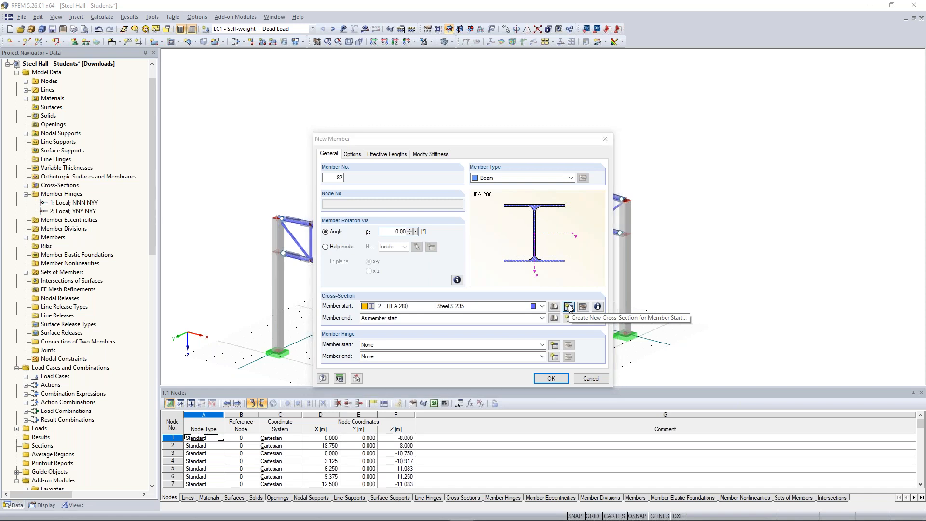
pyautogui.write('HEA 300')
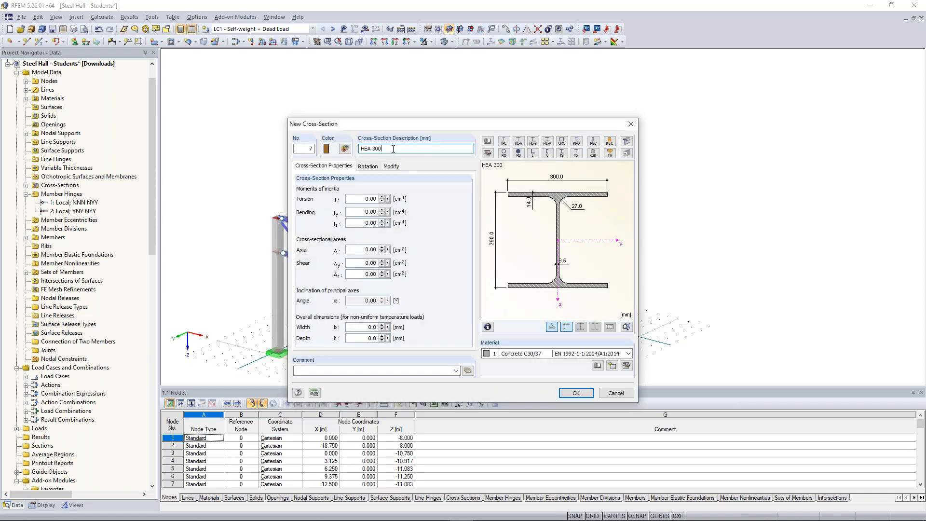
pyautogui.moveTo(372, 148); pyautogui.dragTo(381, 148)
pyautogui.write('240')
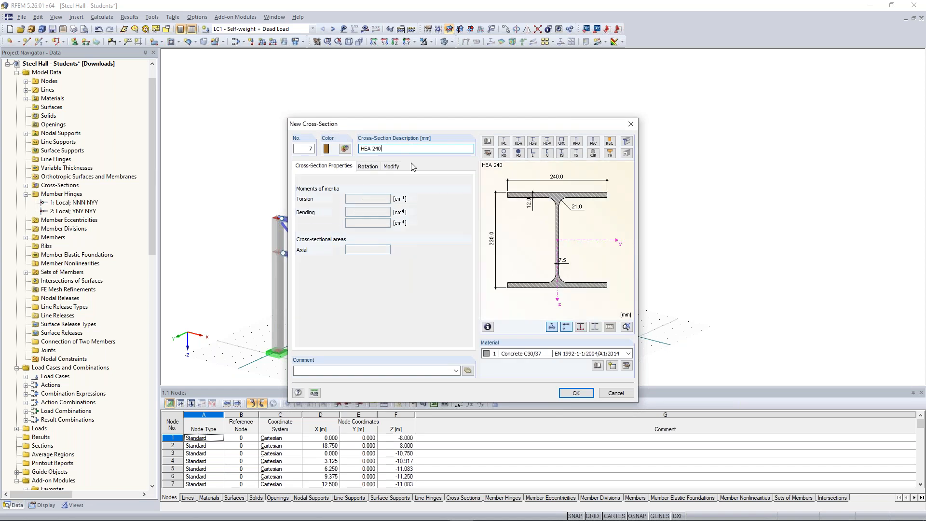
pyautogui.click(526, 353)
pyautogui.click(532, 368)
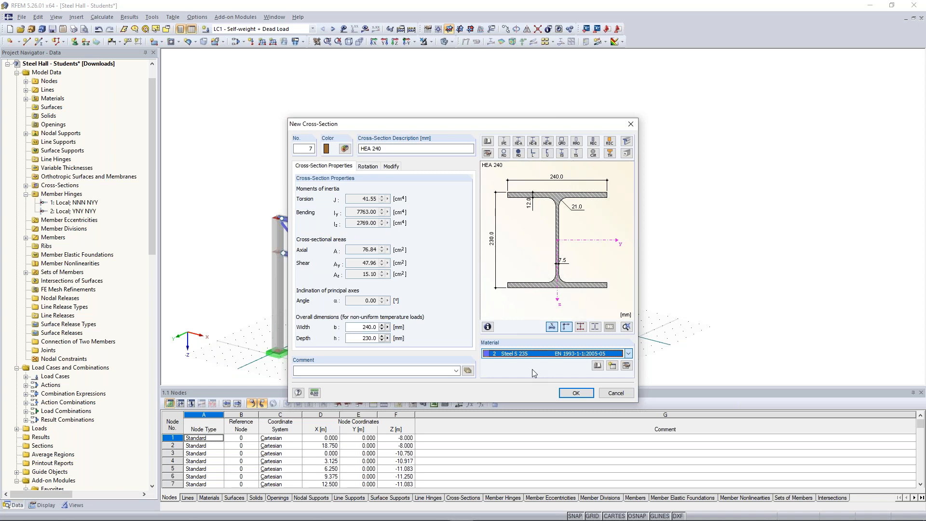
pyautogui.click(564, 393)
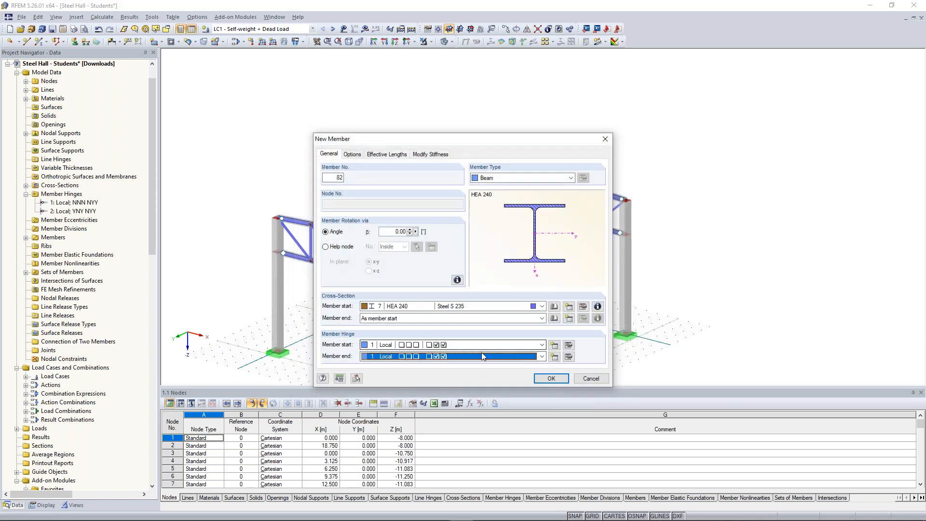
pyautogui.click(553, 380)
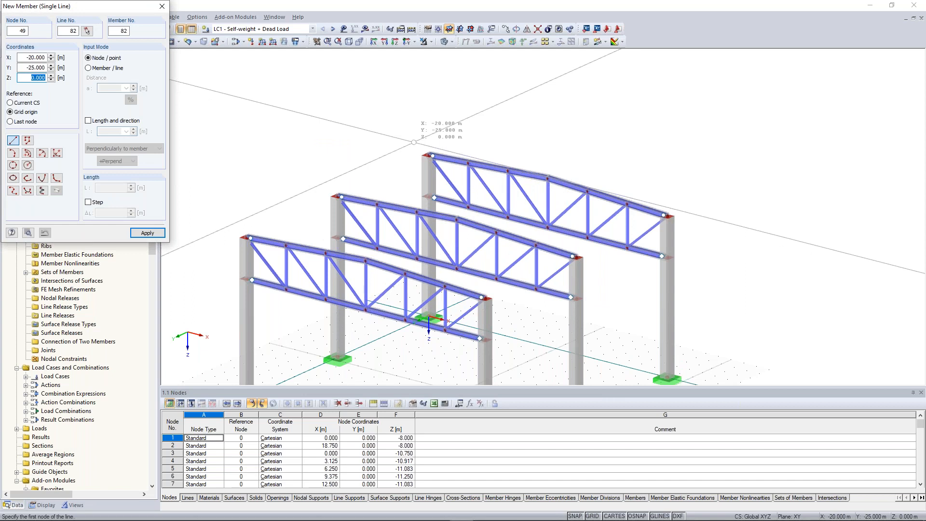
# Step: Place HEA 240 members between the first and second frames at both column tops and at the ridge node
pyautogui.scroll(3, 414, 142)
pyautogui.click(451, 169)
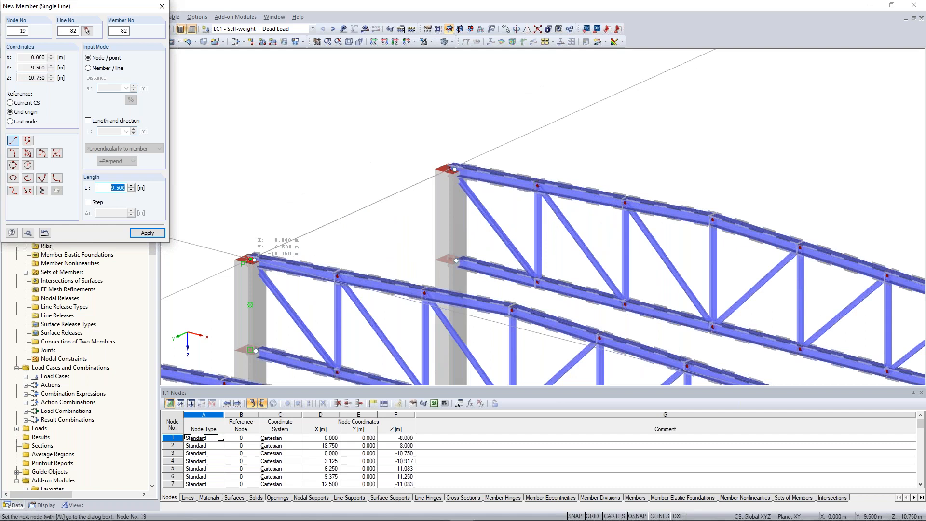
pyautogui.click(250, 259)
pyautogui.scroll(-5, 633, 192)
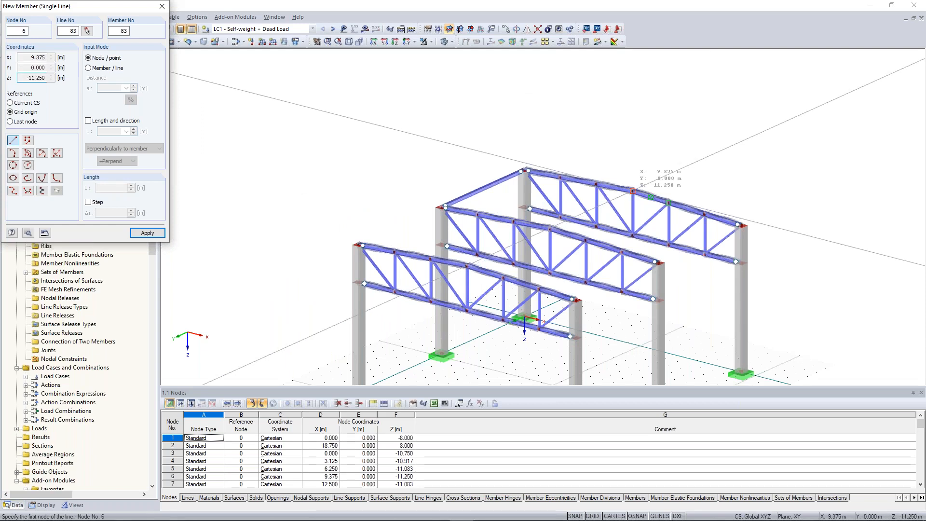
pyautogui.click(632, 191)
pyautogui.click(554, 227)
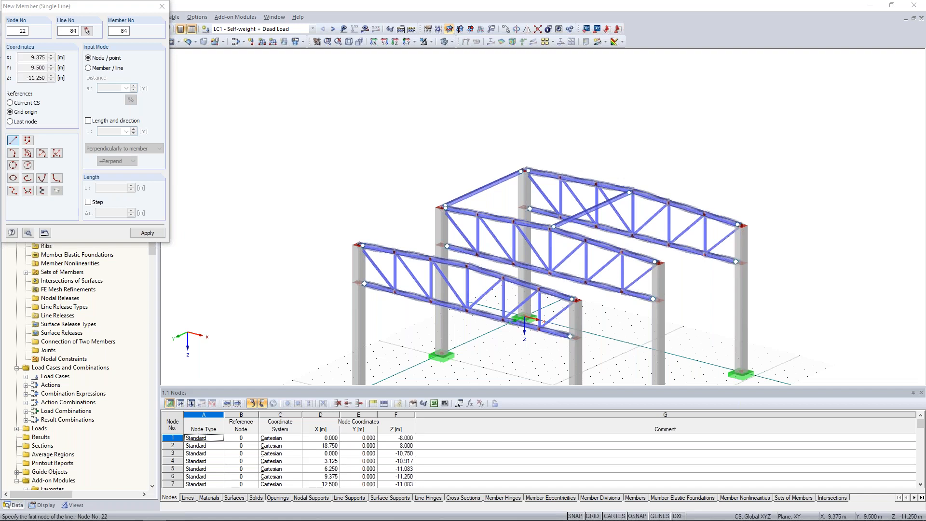
pyautogui.scroll(5, 602, 256)
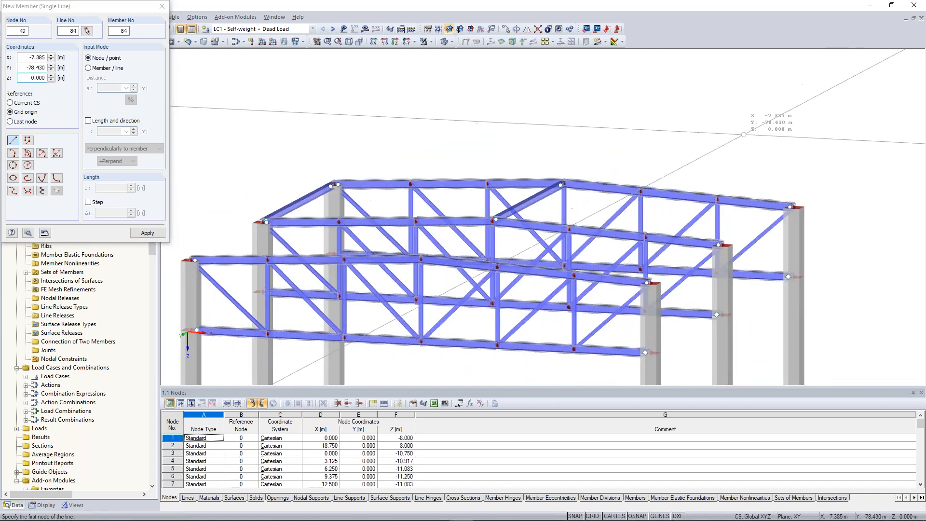
pyautogui.keyDown('ctrl'); pyautogui.moveTo(620, 197); pyautogui.dragTo(617, 198, button='middle'); pyautogui.keyUp('ctrl')
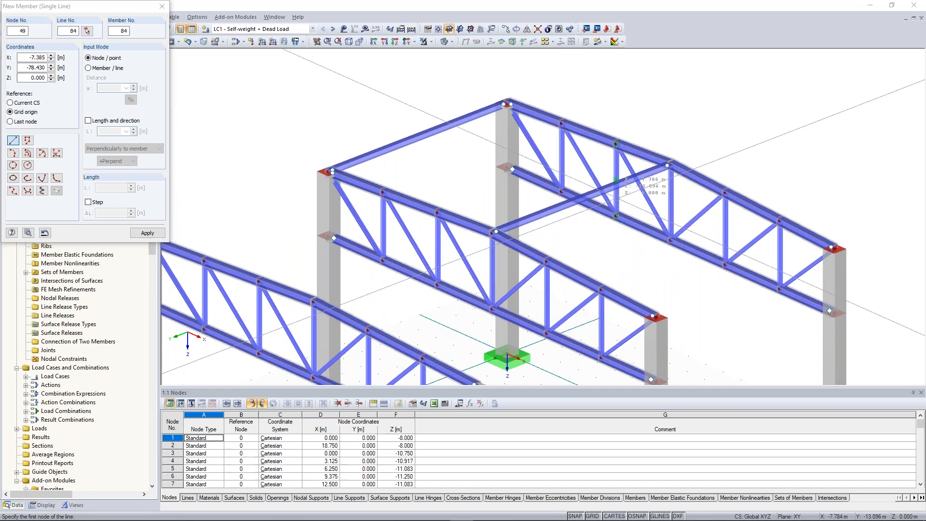
pyautogui.click(832, 247)
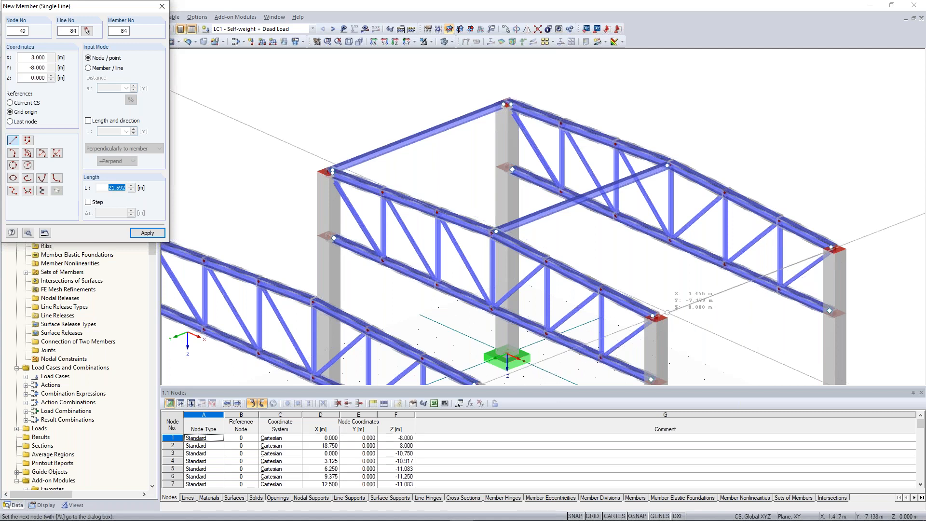
pyautogui.click(653, 316)
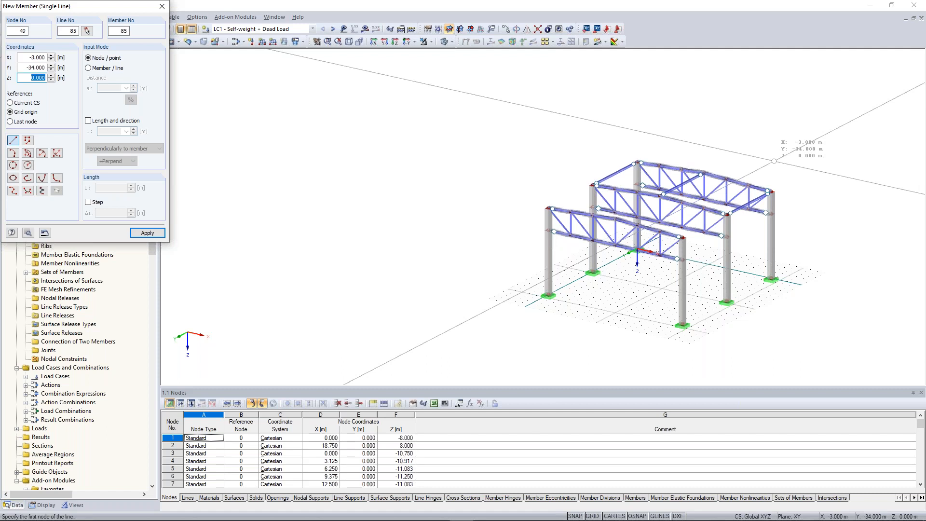
pyautogui.scroll(3, 774, 160)
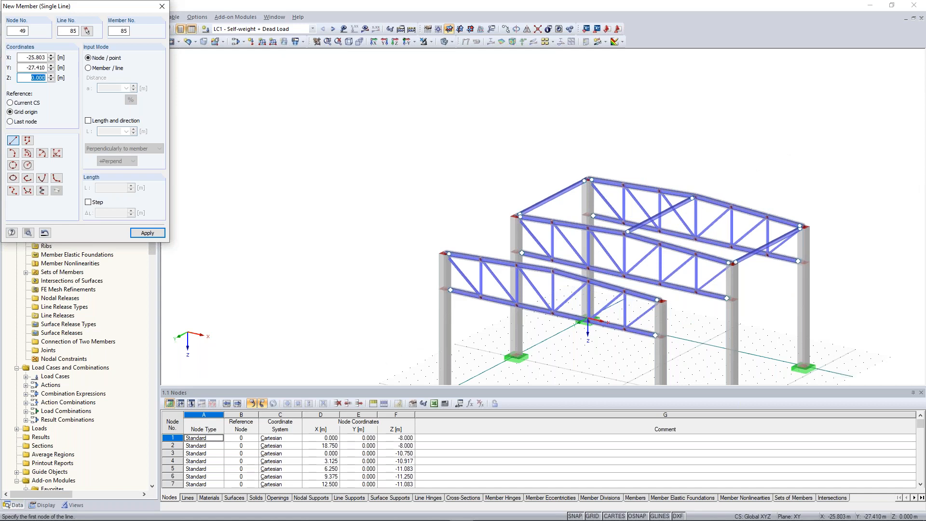
pyautogui.scroll(2, 692, 204)
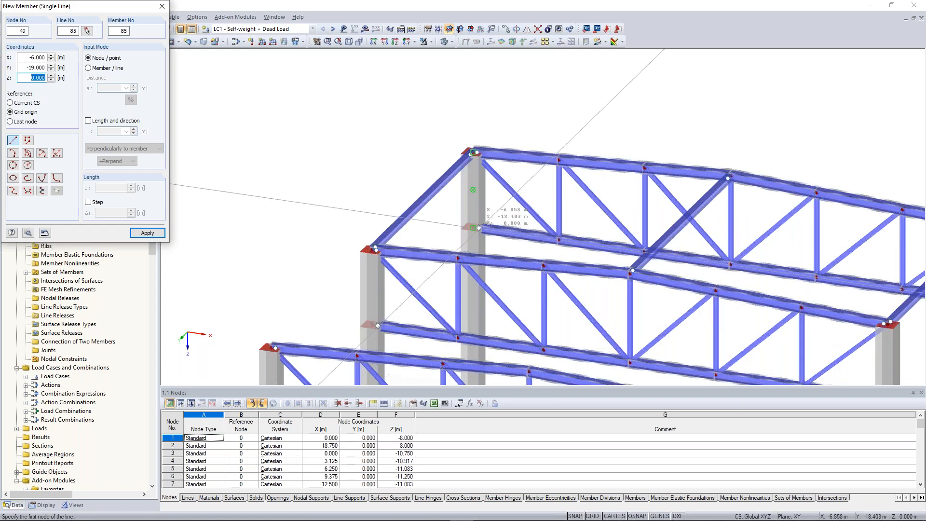
pyautogui.press('Escape')
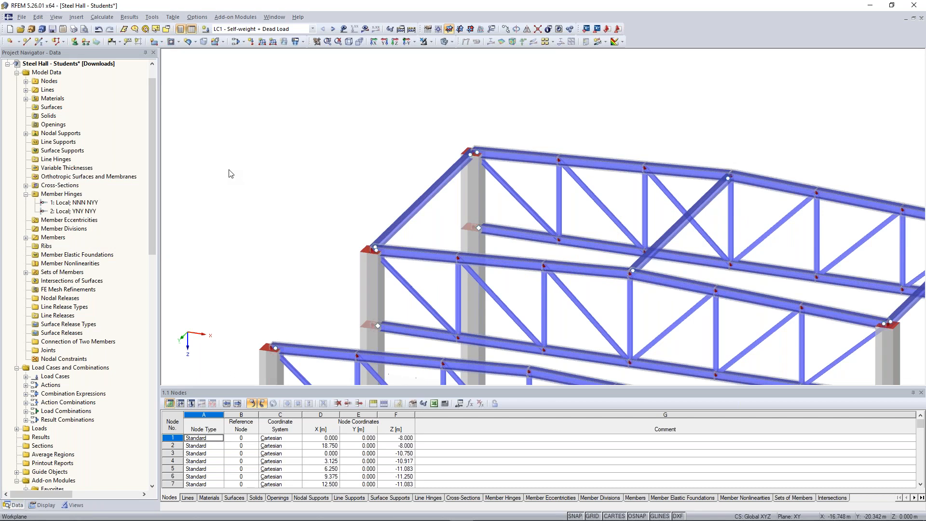
# Step: Place HEA 240 purlins with hinge 1 at the start and no end hinge between the frames' intermediate upper chord nodes
pyautogui.click(40, 44)
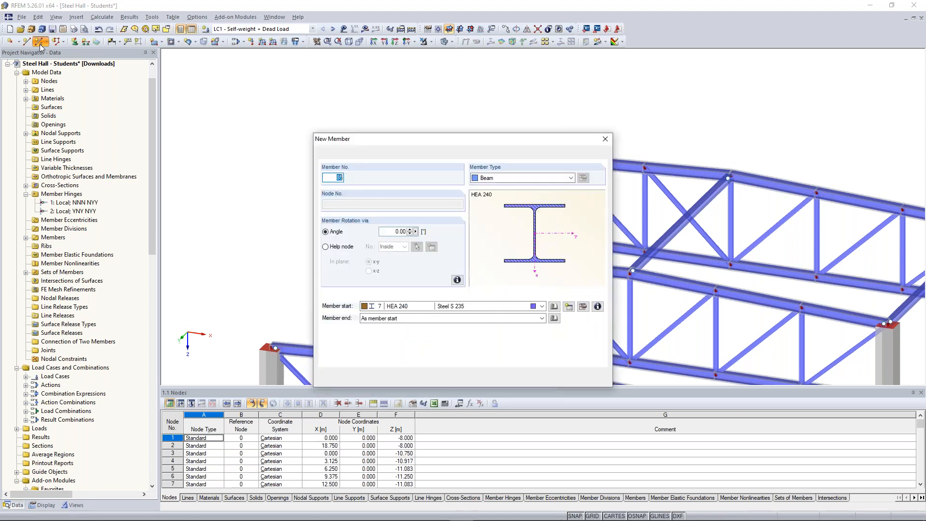
pyautogui.click(451, 356)
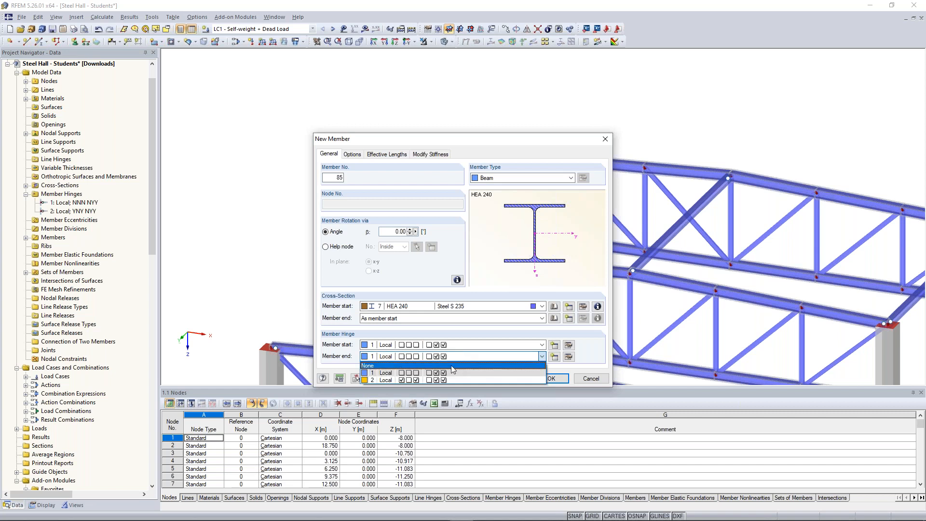
pyautogui.click(451, 365)
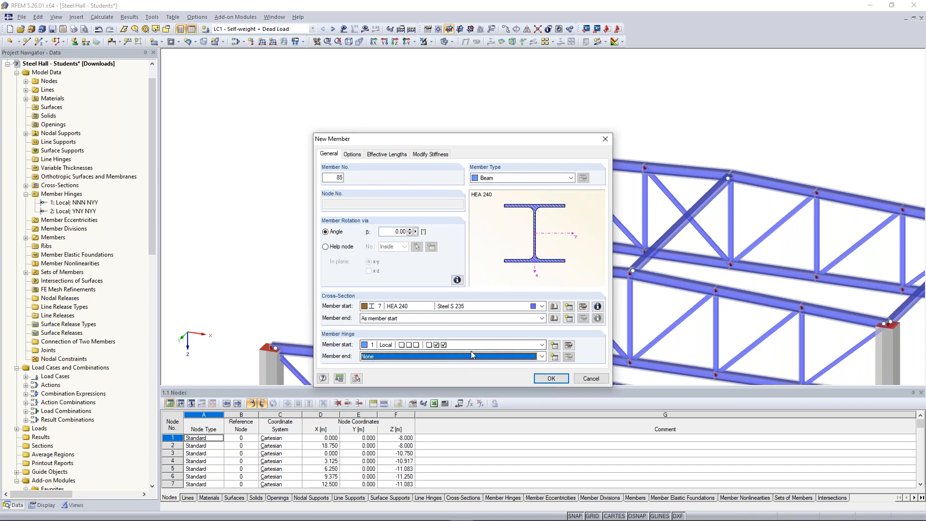
pyautogui.click(557, 385)
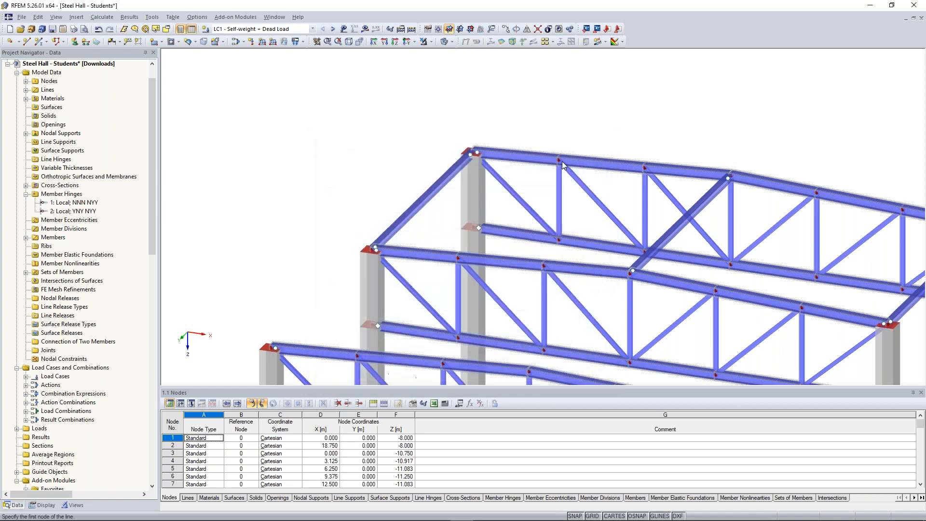
pyautogui.click(562, 163)
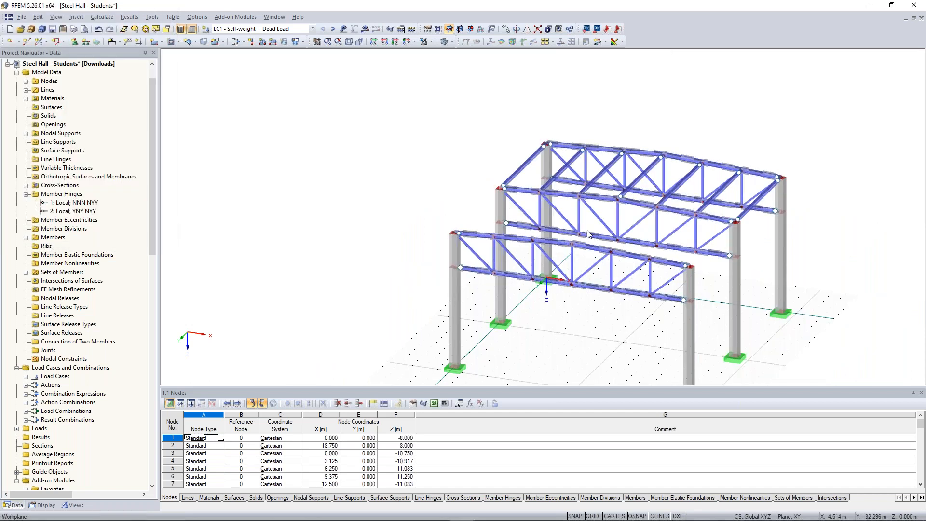
pyautogui.keyDown('ctrl'); pyautogui.moveTo(621, 223); pyautogui.dragTo(503, 224); pyautogui.keyUp('ctrl')
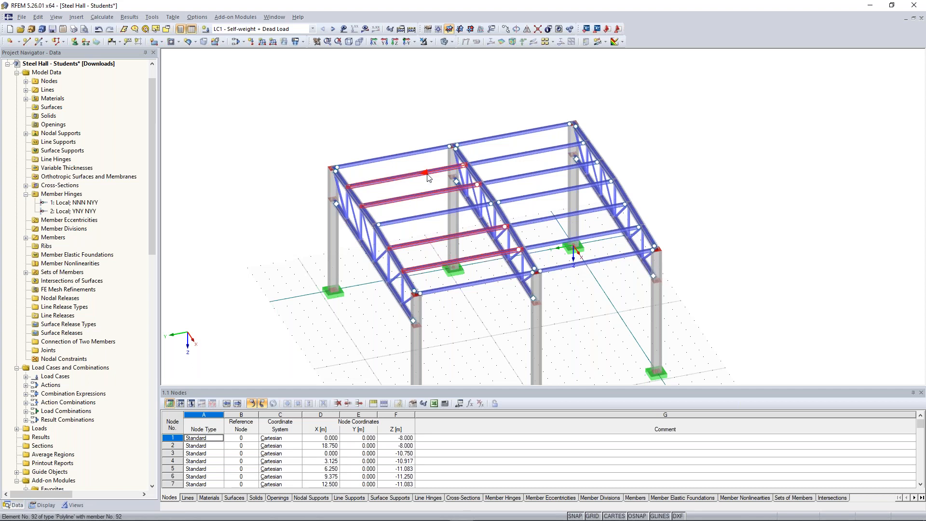
pyautogui.click(504, 109)
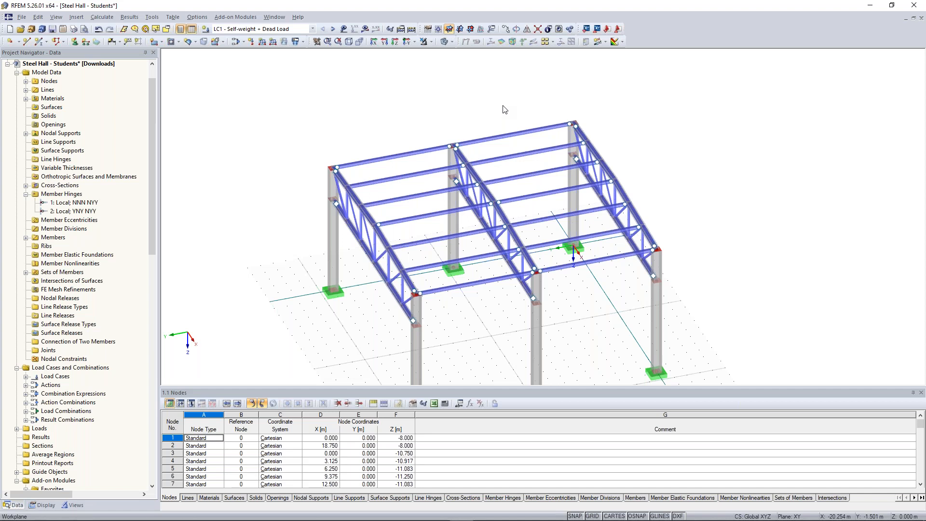
# Step: Define a new member hinge related to the global X,Y,Z system with the special type of hinge (scissor hinge) option enabled
pyautogui.rightClick(75, 194)
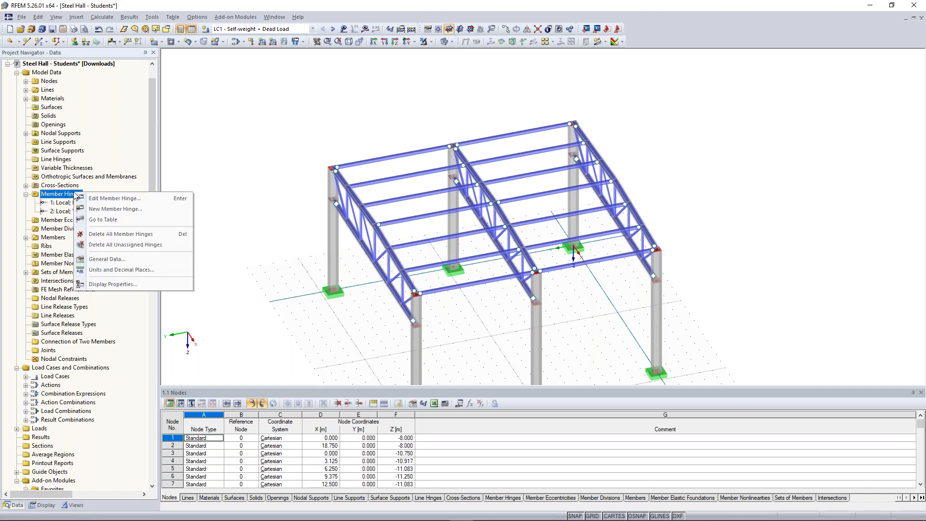
pyautogui.click(124, 211)
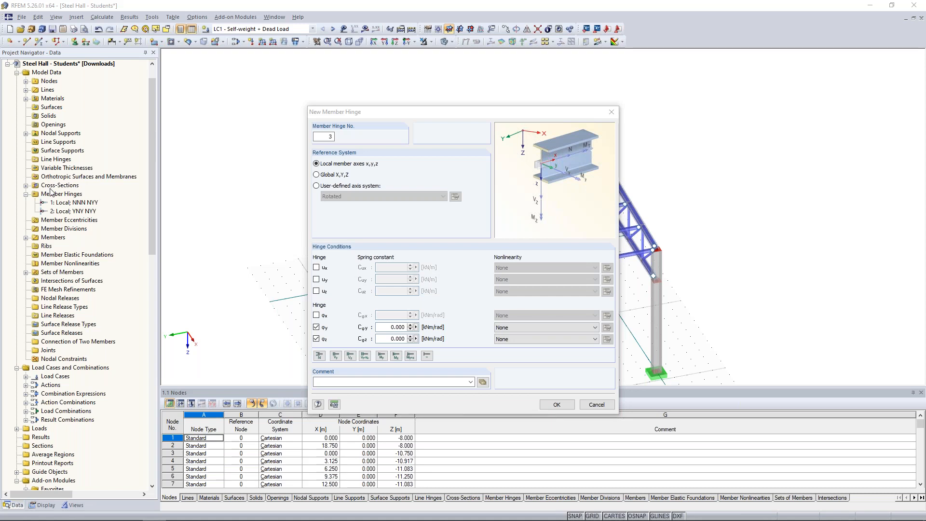
pyautogui.click(336, 177)
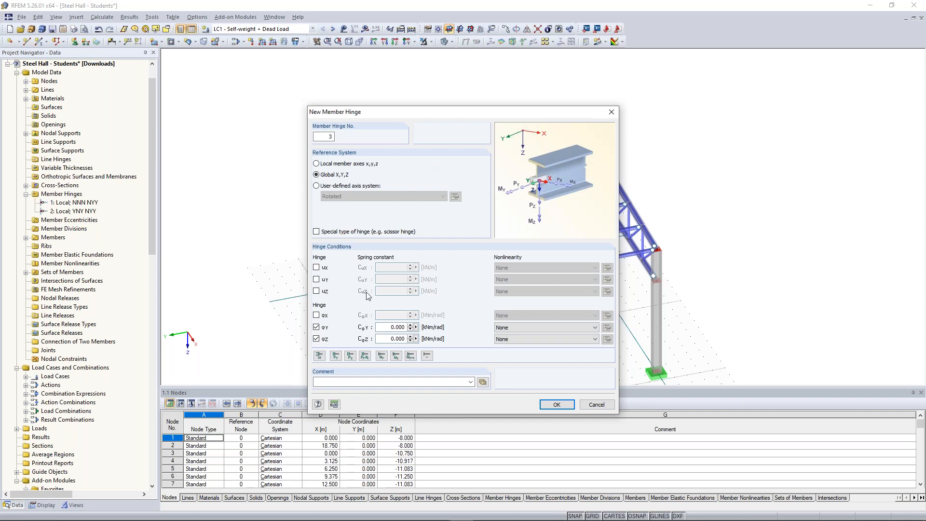
pyautogui.click(317, 232)
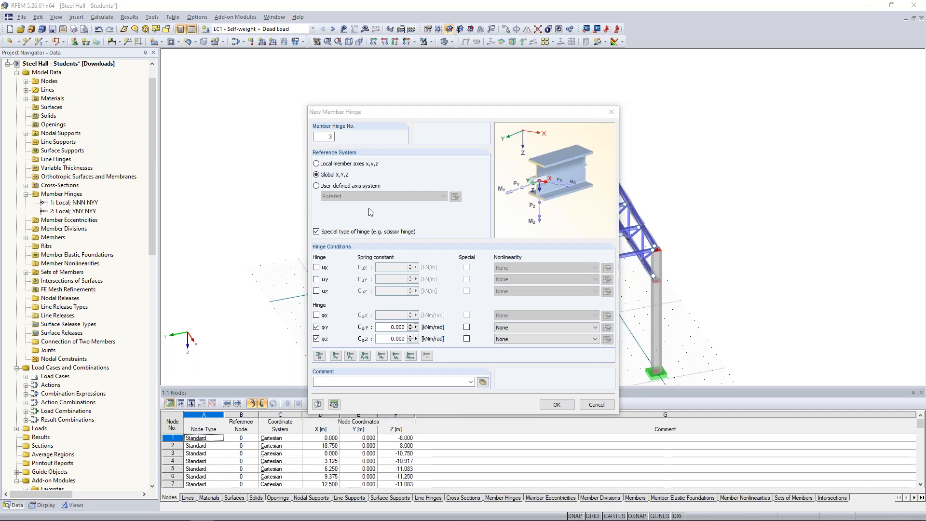
pyautogui.moveTo(439, 119); pyautogui.dragTo(723, 134)
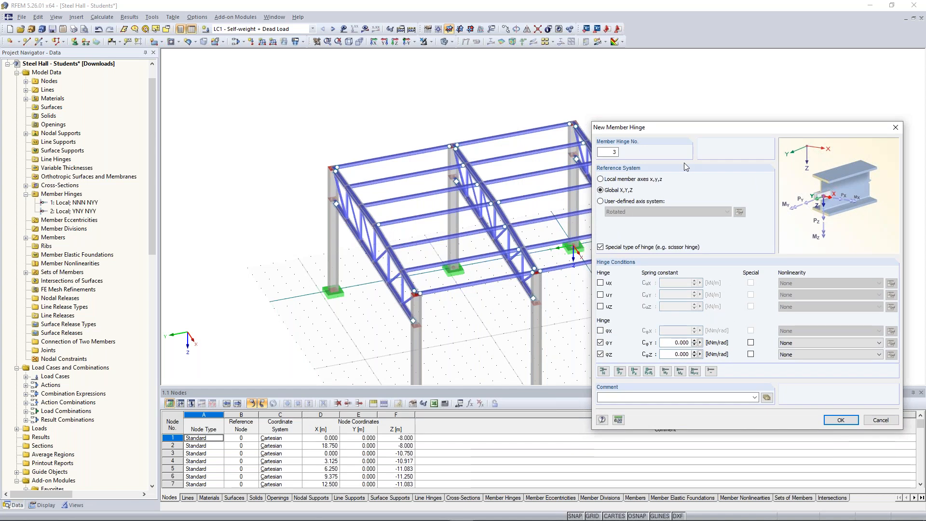
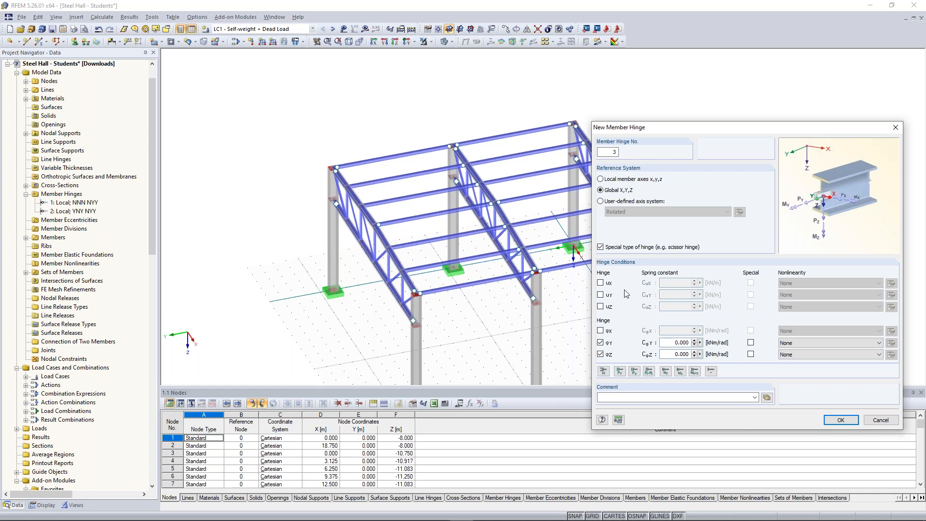
# Step: Release uY and φX in the new global hinge and mark uY, φX, φY and φZ as special
pyautogui.click(601, 295)
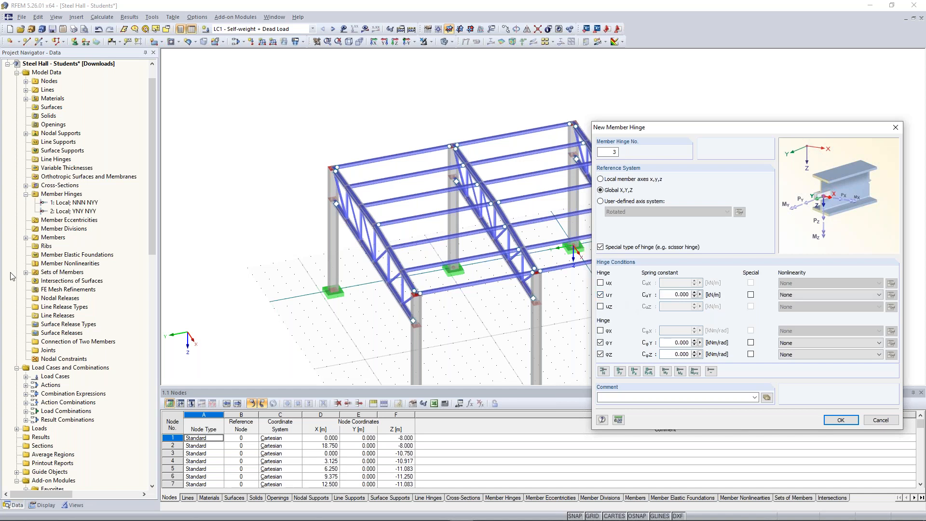
pyautogui.click(601, 331)
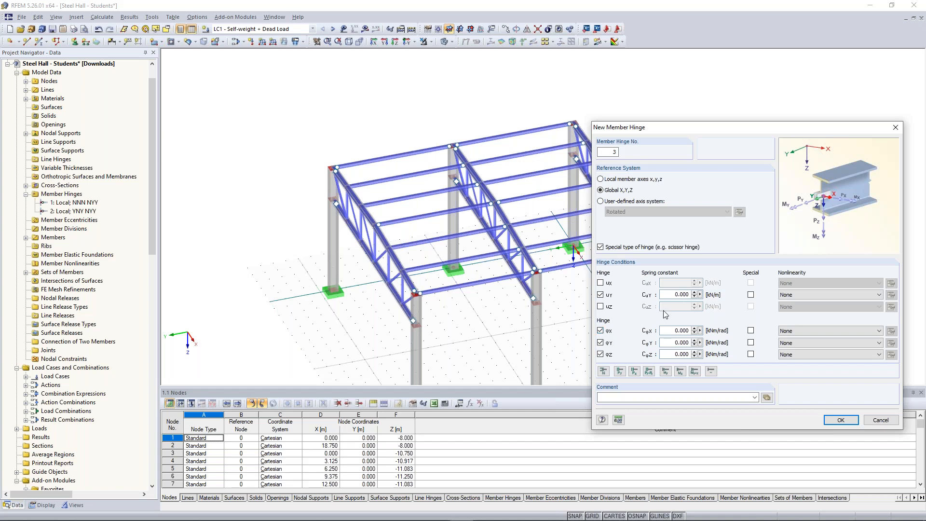
pyautogui.click(751, 354)
pyautogui.click(751, 342)
pyautogui.click(751, 331)
pyautogui.click(751, 295)
pyautogui.click(825, 420)
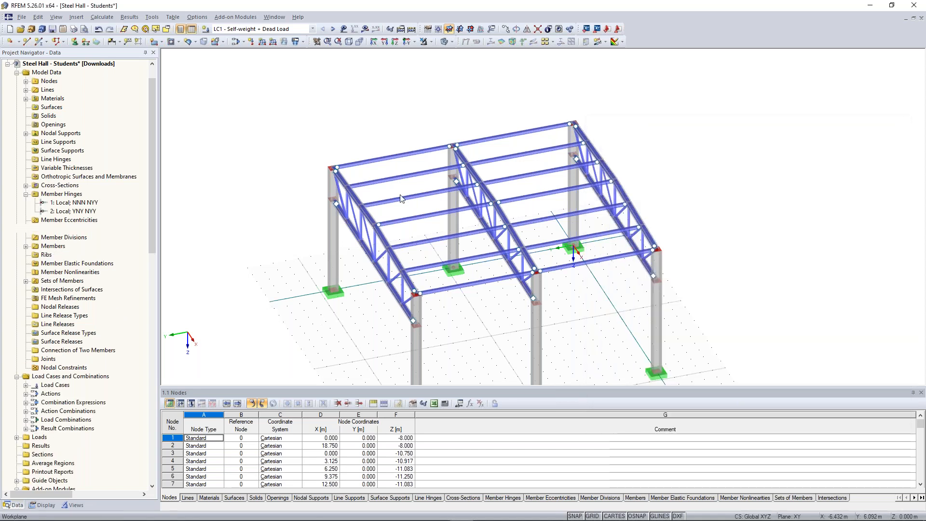
# Step: Assign global hinge 3 graphically to the ends of the intermediate purlins that meet at the middle frame
pyautogui.rightClick(83, 221)
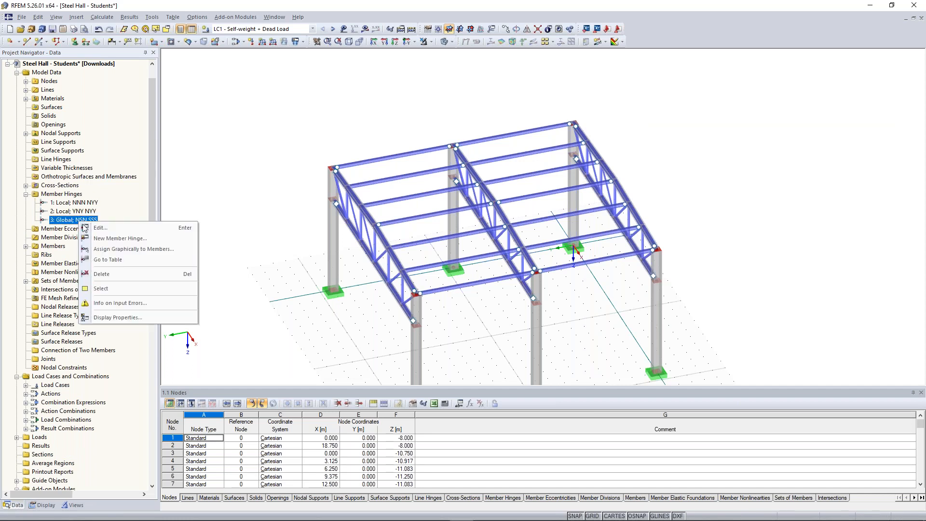
pyautogui.click(134, 249)
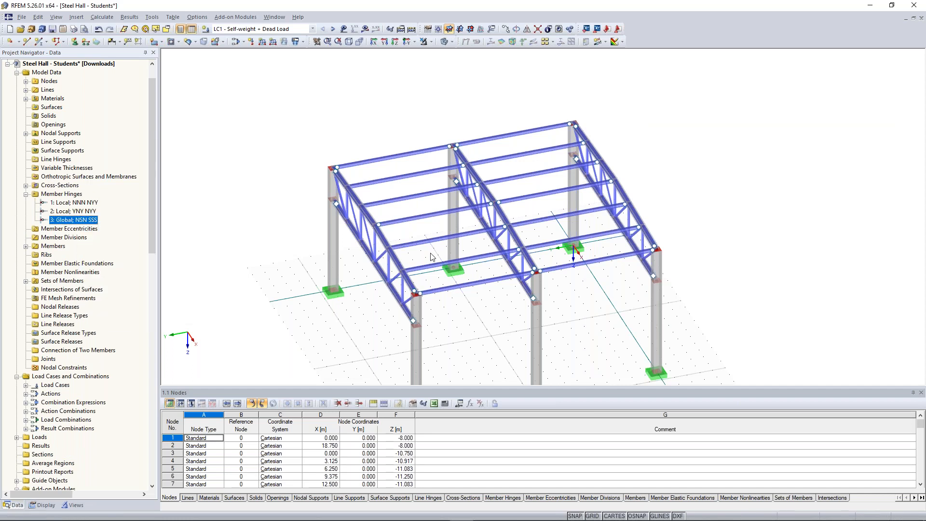
pyautogui.click(513, 251)
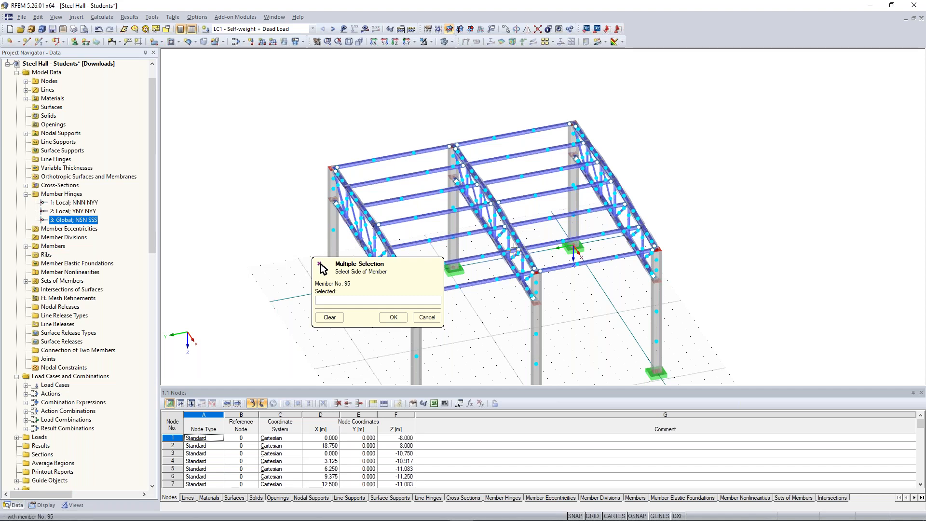
pyautogui.scroll(5, 513, 250)
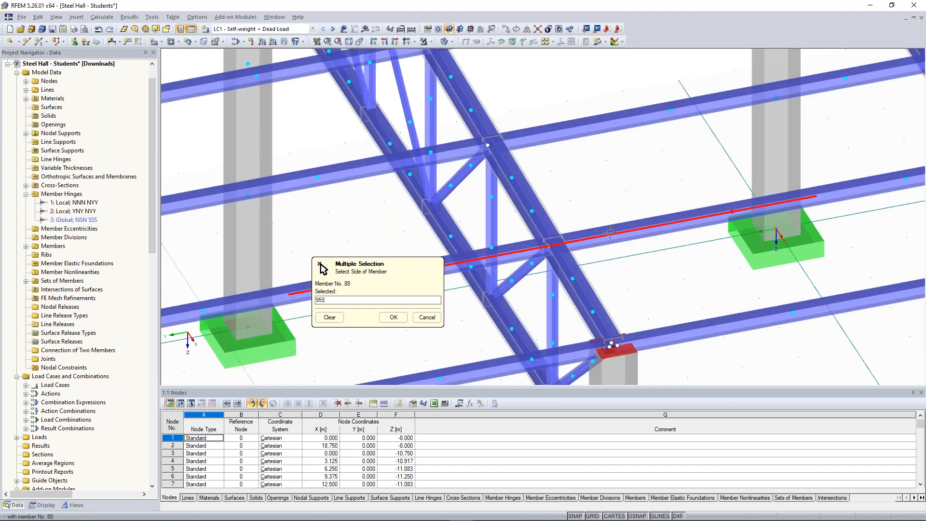
pyautogui.click(548, 137)
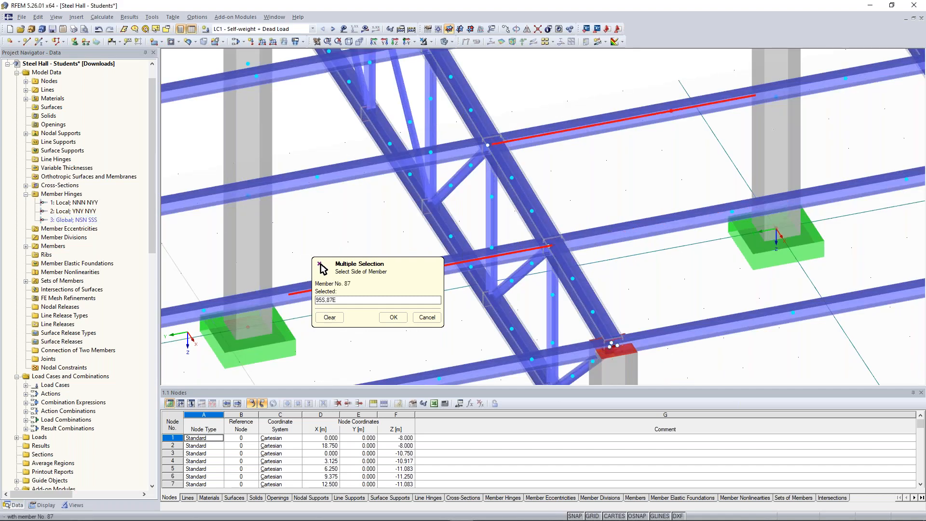
pyautogui.click(381, 162)
pyautogui.scroll(-5, 382, 151)
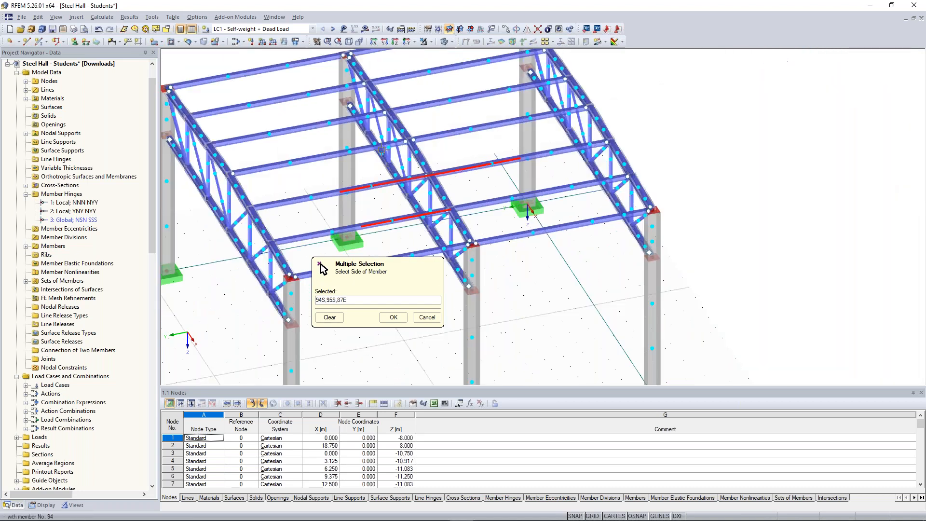
pyautogui.moveTo(389, 140); pyautogui.dragTo(474, 188, button='middle')
pyautogui.scroll(1, 482, 184)
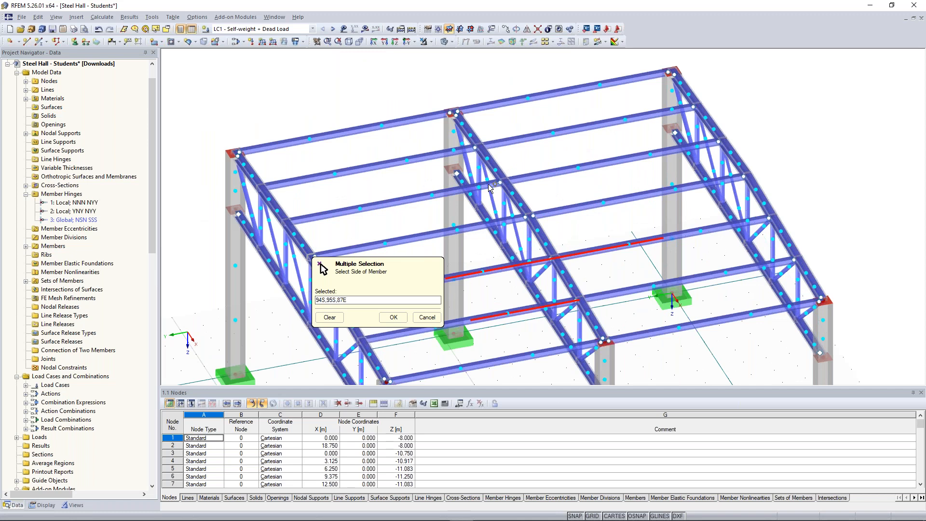
pyautogui.click(490, 186)
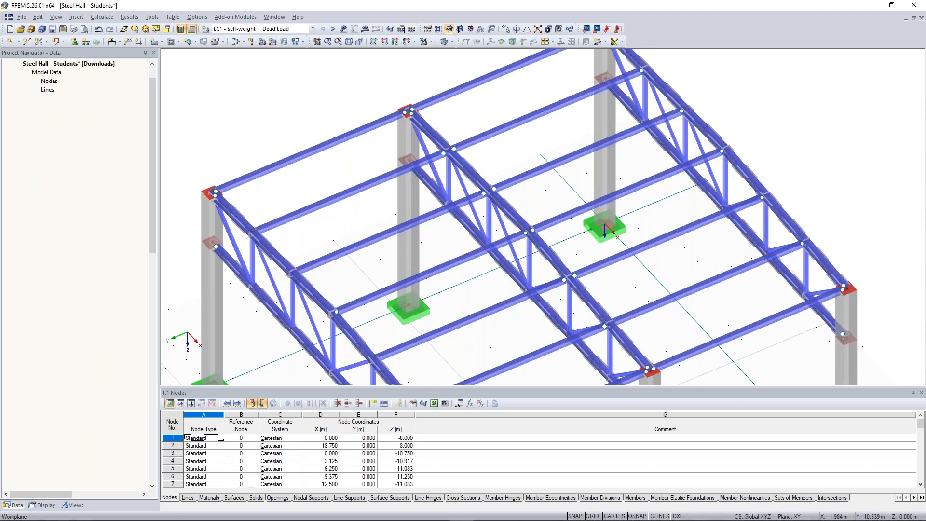
# Step: Give the outer bay's four intermediate purlins, members 92-95, a new local end hinge releasing ux, φx, φy and φz
pyautogui.scroll(-3, 372, 240)
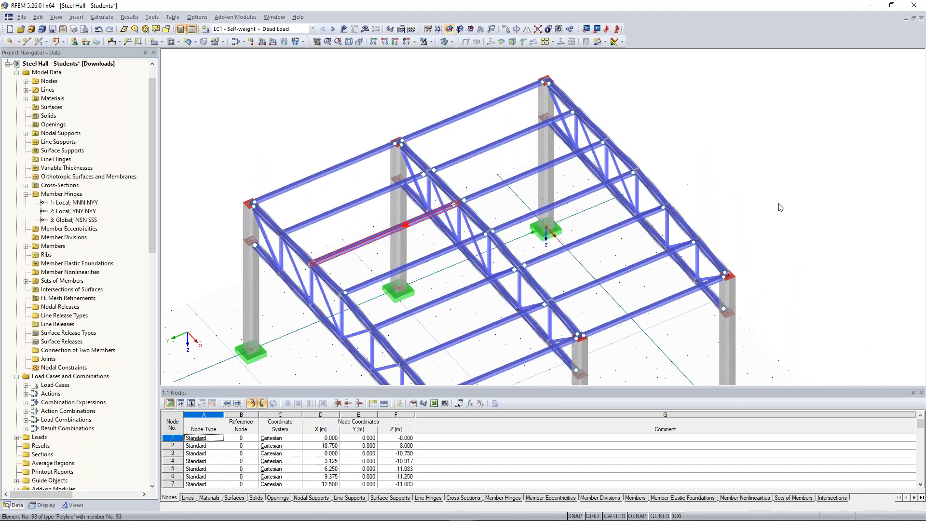
pyautogui.keyDown('ctrl'); pyautogui.moveTo(818, 182); pyautogui.dragTo(694, 127, button='middle'); pyautogui.keyUp('ctrl')
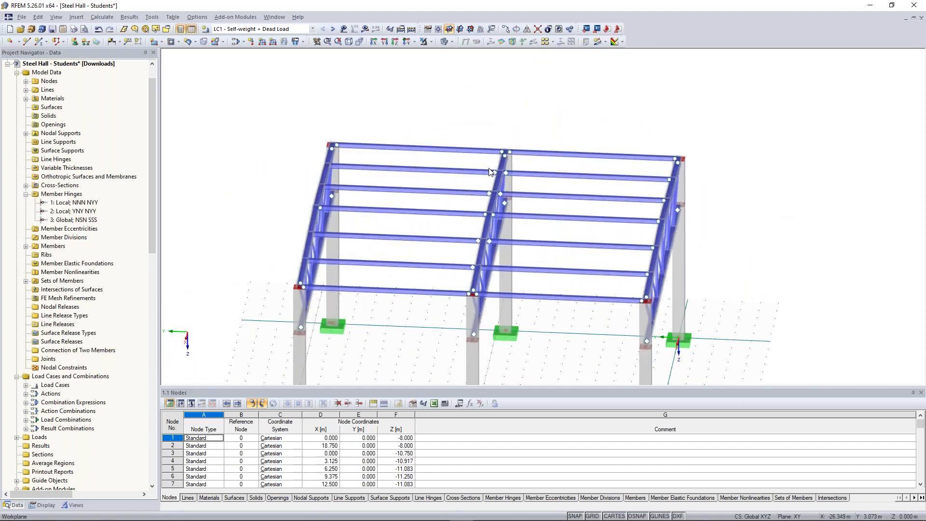
pyautogui.keyDown('ctrl'); pyautogui.moveTo(285, 258); pyautogui.dragTo(316, 276, button='middle'); pyautogui.keyUp('ctrl')
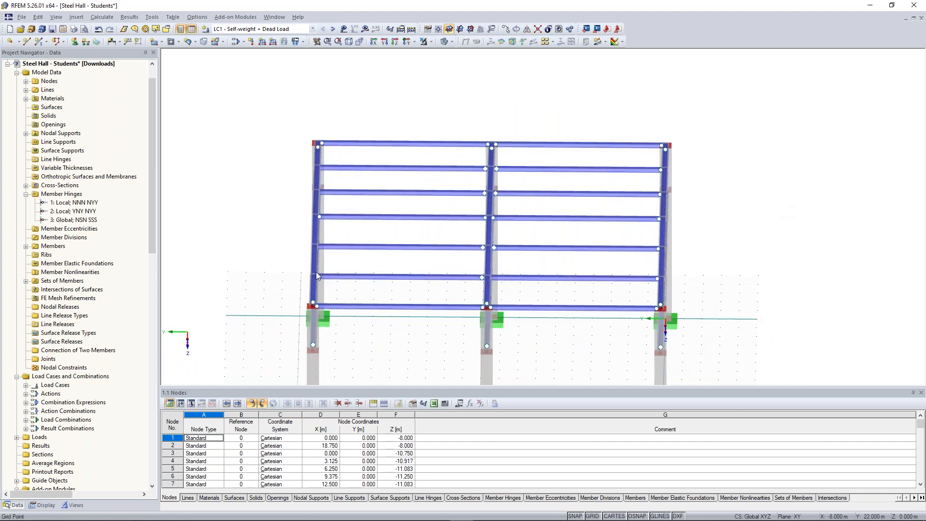
pyautogui.click(348, 174)
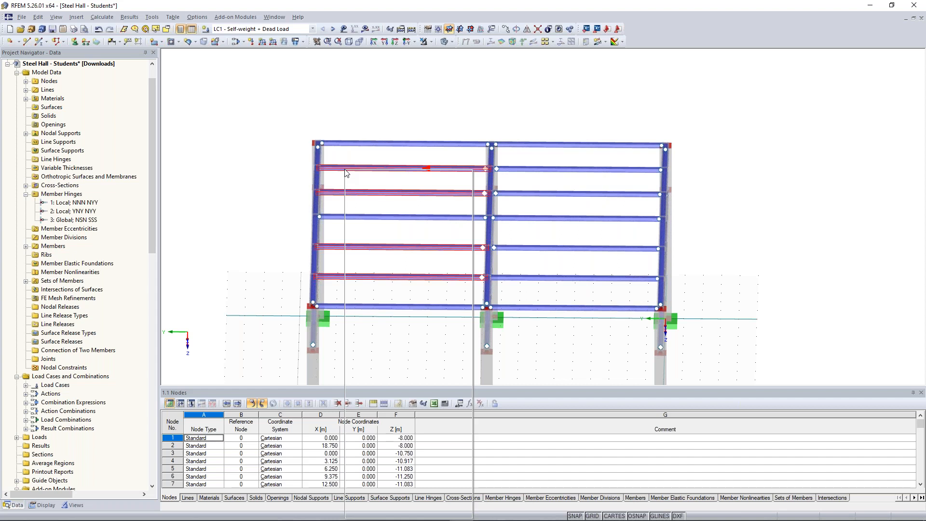
pyautogui.doubleClick(346, 173)
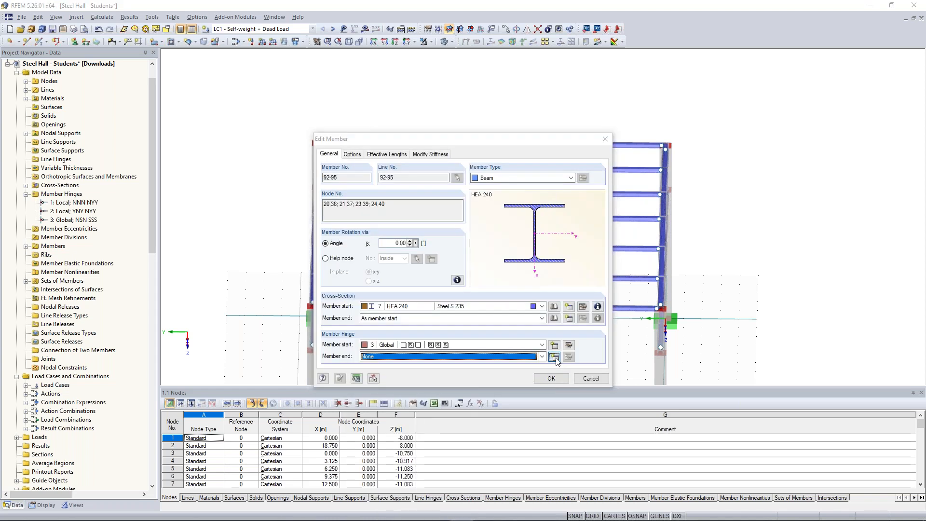
pyautogui.click(554, 356)
pyautogui.click(317, 316)
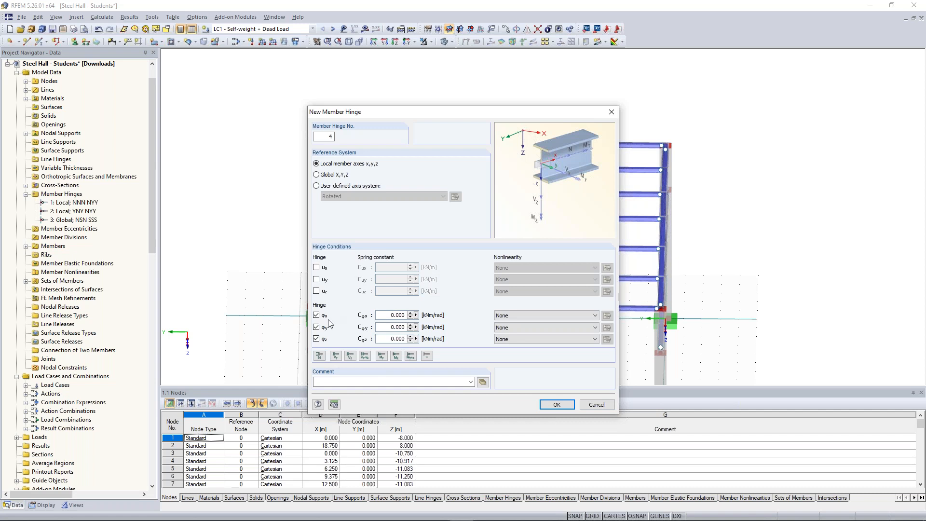
pyautogui.click(317, 268)
pyautogui.moveTo(504, 111)
pyautogui.mouseDown()
pyautogui.moveTo(630, 107)
pyautogui.moveTo(513, 113)
pyautogui.mouseUp()
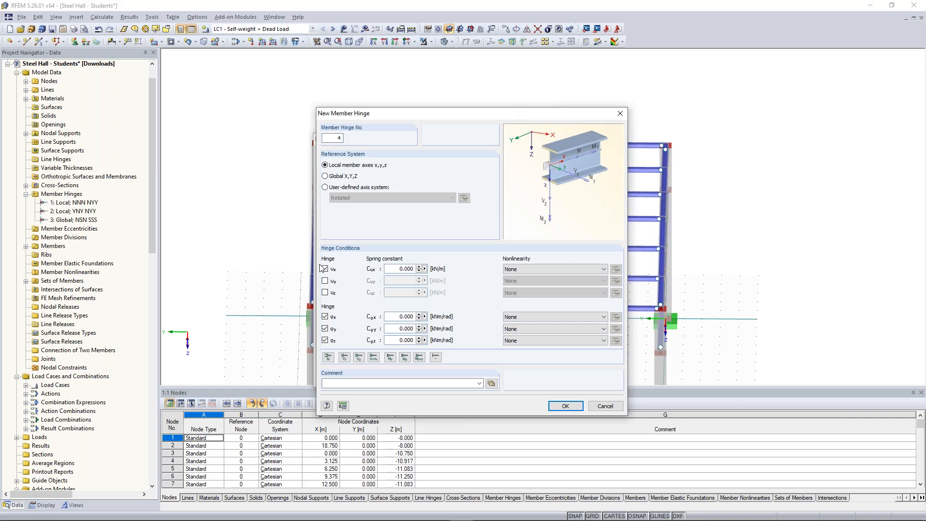
pyautogui.click(566, 407)
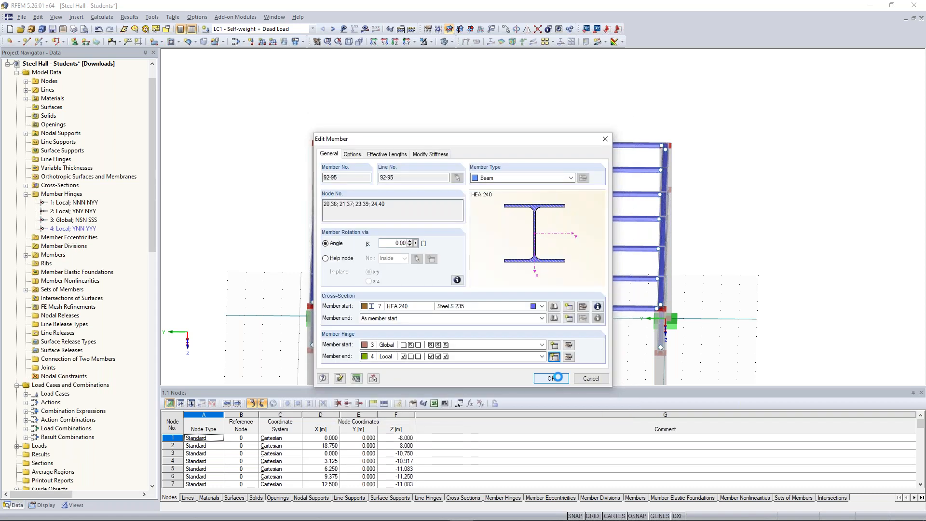
pyautogui.click(557, 379)
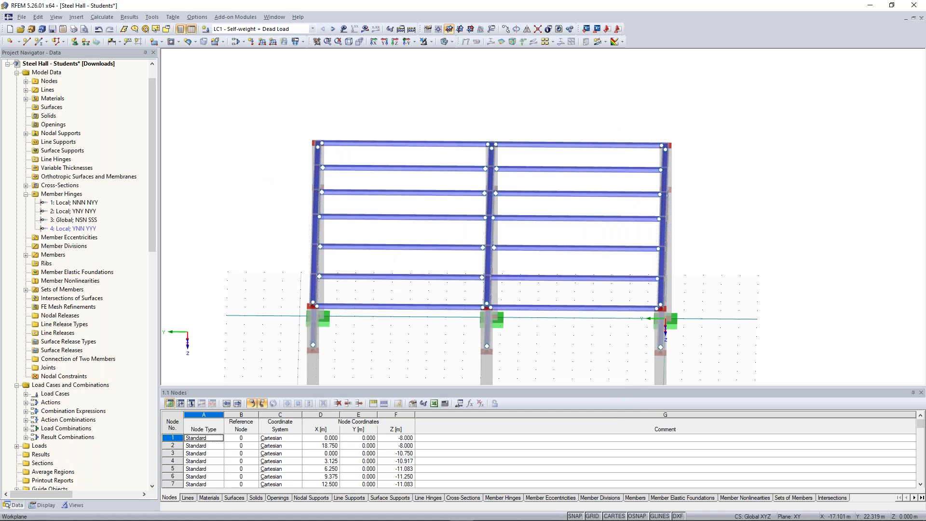
# Step: Try to calculate the results of load case LC1 Self-weight + Dead Load and close the calculation messages
pyautogui.keyDown('ctrl'); pyautogui.moveTo(318, 154); pyautogui.dragTo(364, 148, button='middle'); pyautogui.keyUp('ctrl')
pyautogui.scroll(-1, 337, 139)
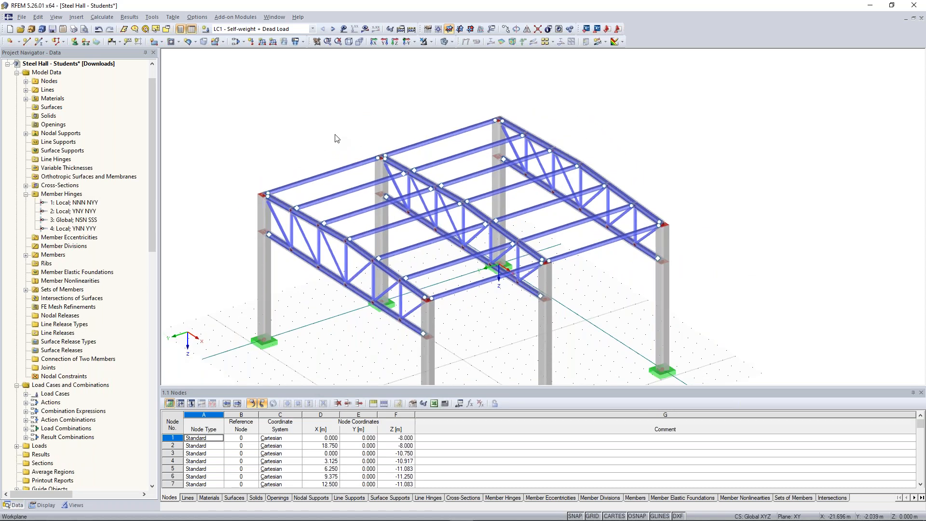
pyautogui.keyDown('ctrl'); pyautogui.moveTo(337, 138); pyautogui.dragTo(321, 140, button='middle'); pyautogui.keyUp('ctrl')
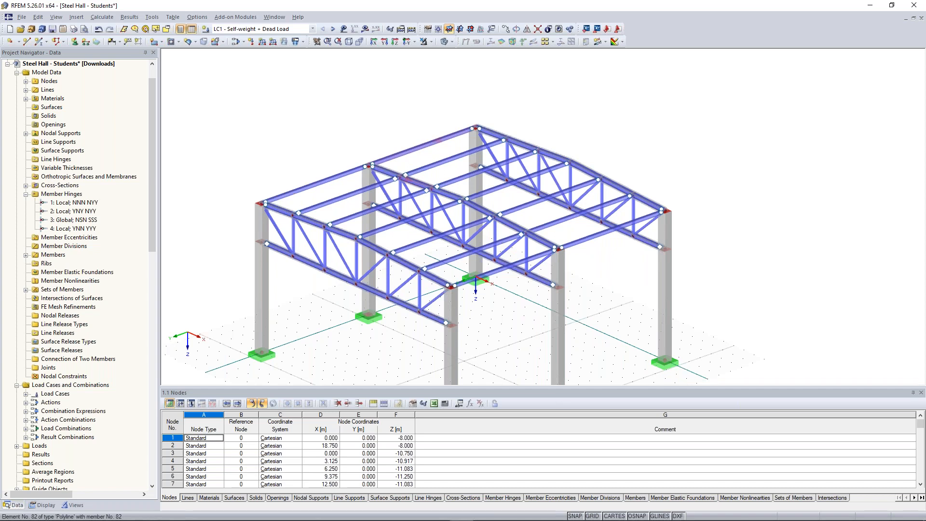
pyautogui.scroll(2, 362, 146)
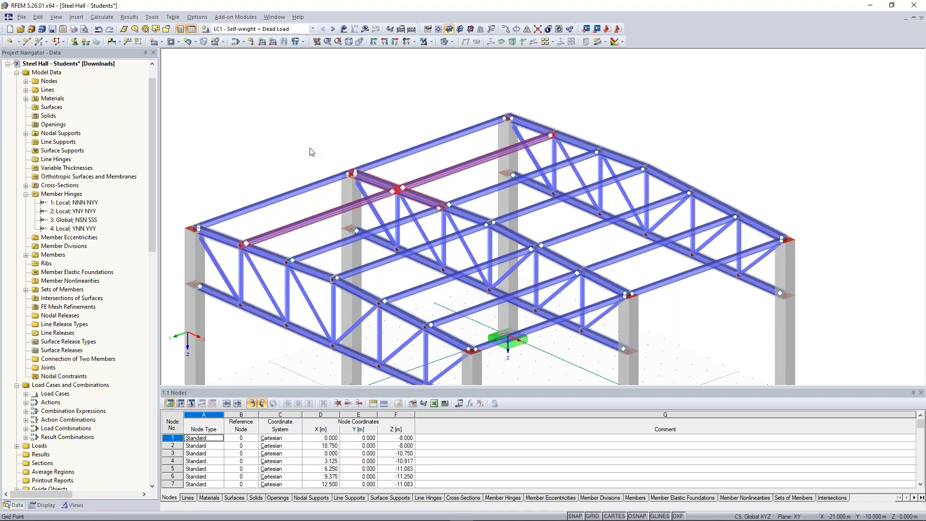
pyautogui.scroll(-2, 312, 151)
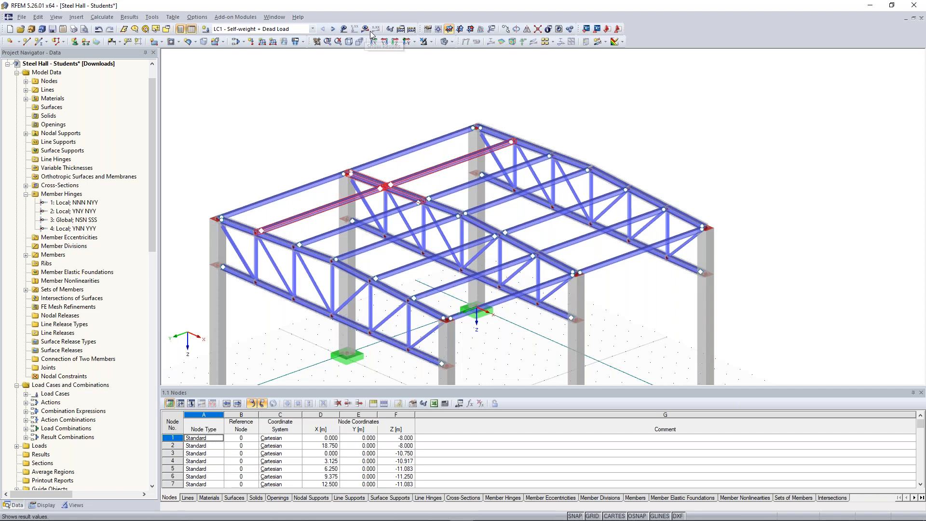
pyautogui.click(366, 29)
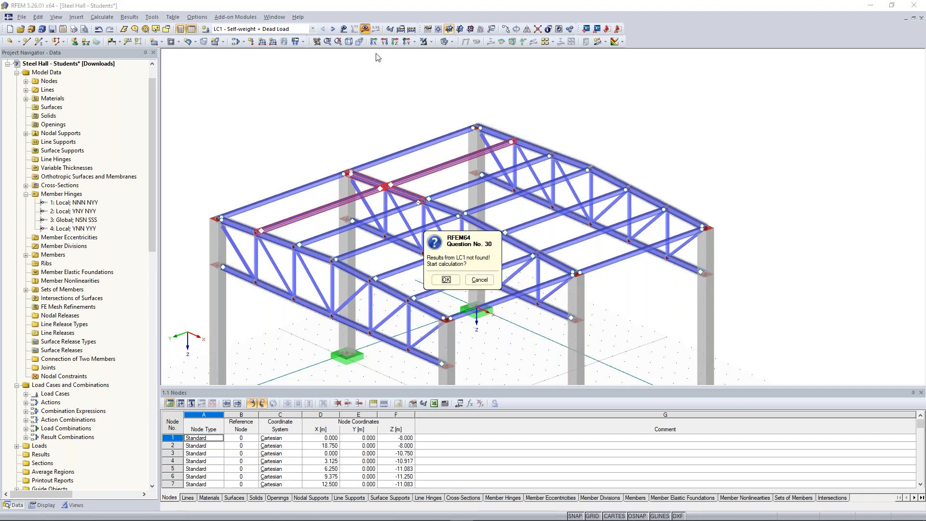
pyautogui.click(453, 296)
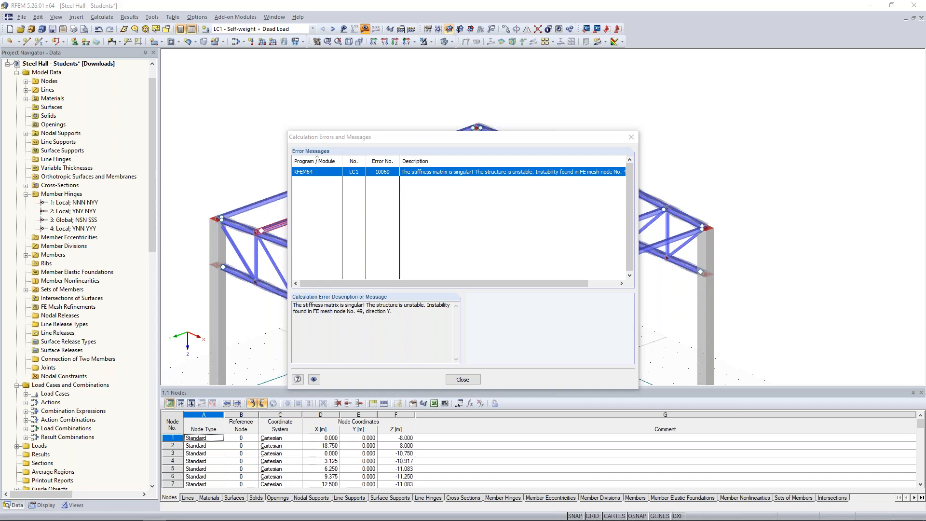
pyautogui.click(472, 383)
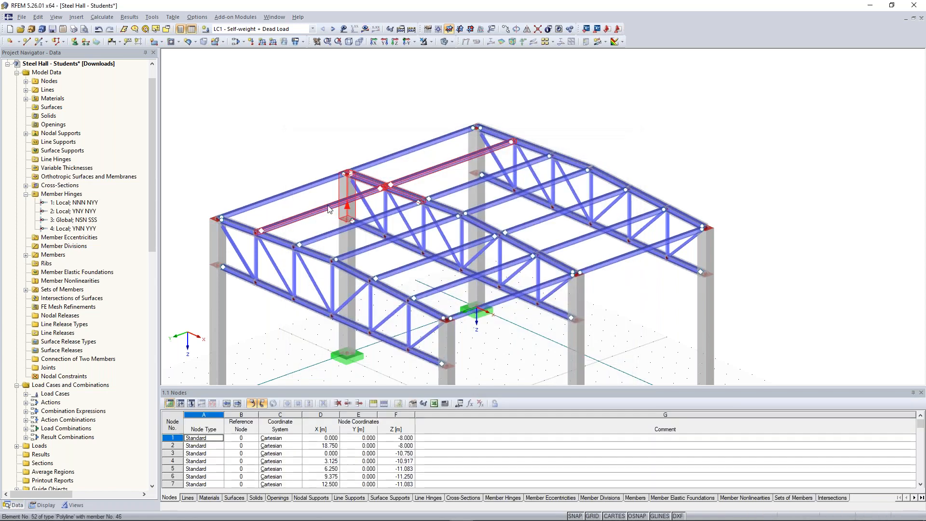
# Step: Colour the model graphics according to member hinge to check the hinge assignment on the purlins
pyautogui.moveTo(338, 204)
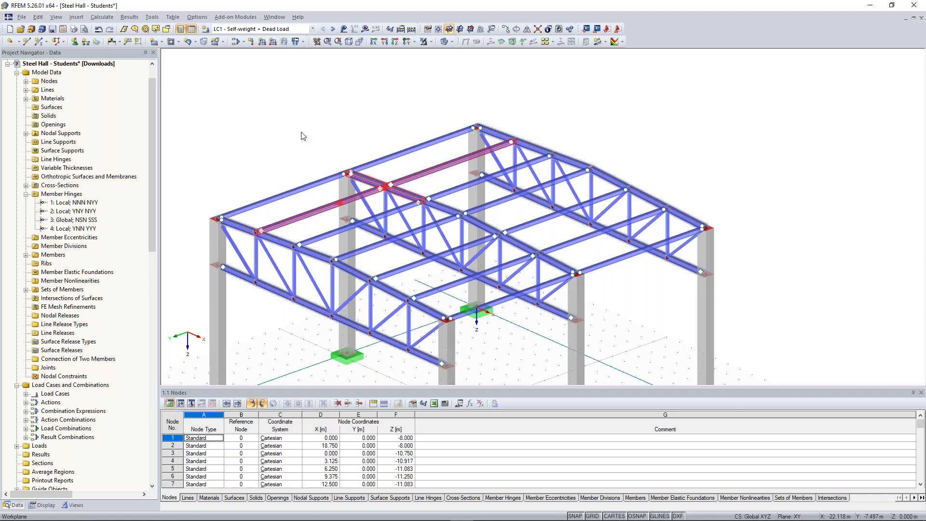
pyautogui.click(46, 508)
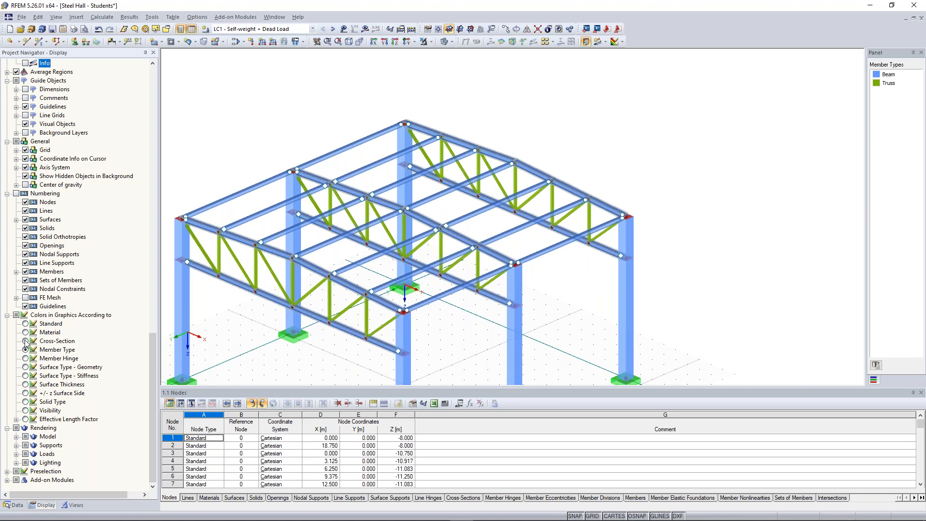
pyautogui.click(25, 359)
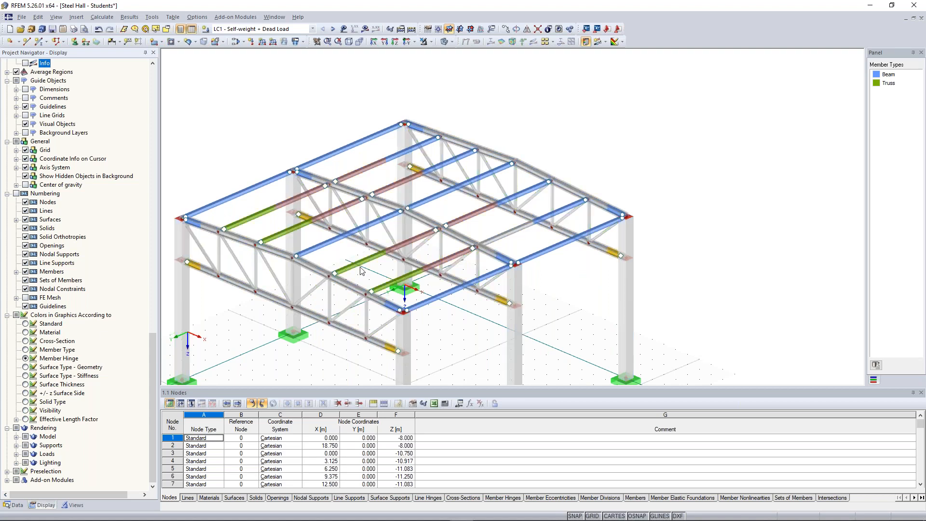
pyautogui.keyDown('ctrl'); pyautogui.moveTo(611, 130); pyautogui.dragTo(575, 140, button='middle'); pyautogui.keyUp('ctrl')
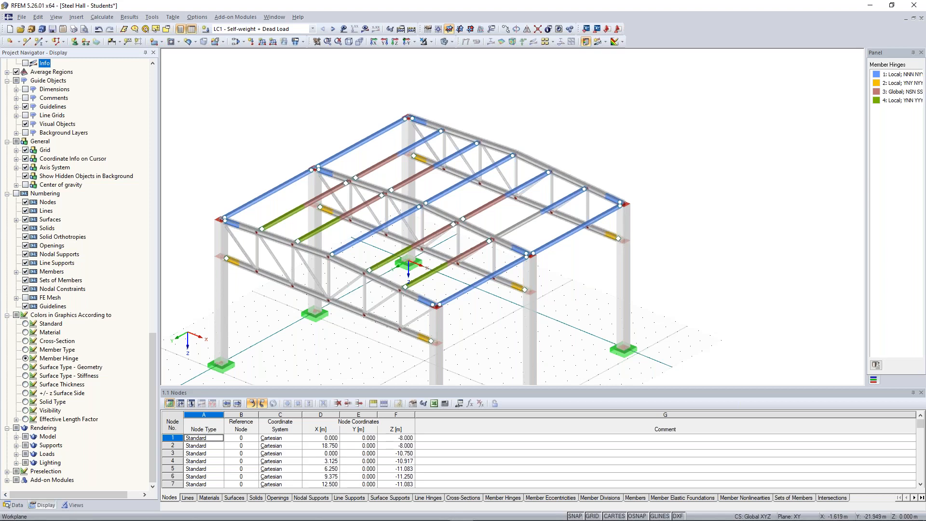
pyautogui.scroll(1, 580, 131)
pyautogui.keyDown('ctrl'); pyautogui.moveTo(579, 131); pyautogui.dragTo(613, 165, button='middle'); pyautogui.keyUp('ctrl')
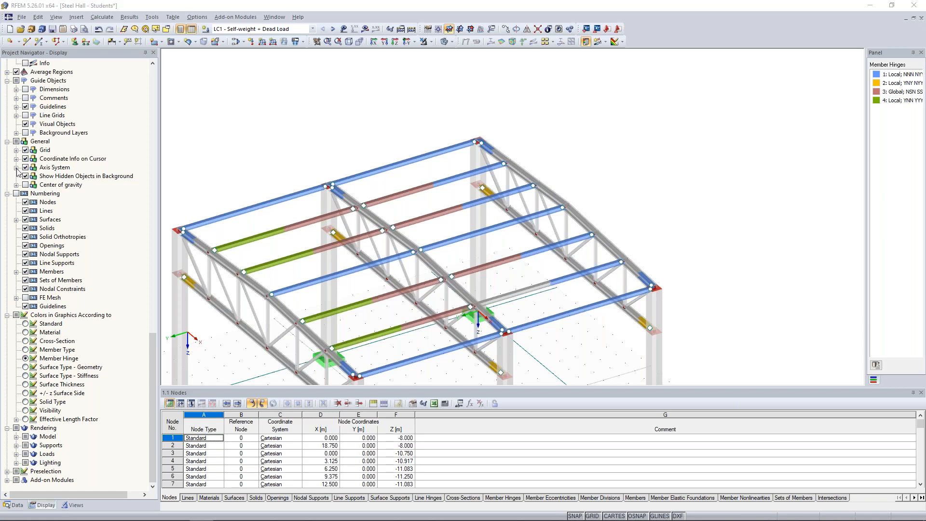
# Step: Start a new single member of type Tension without member hinges
pyautogui.click(41, 42)
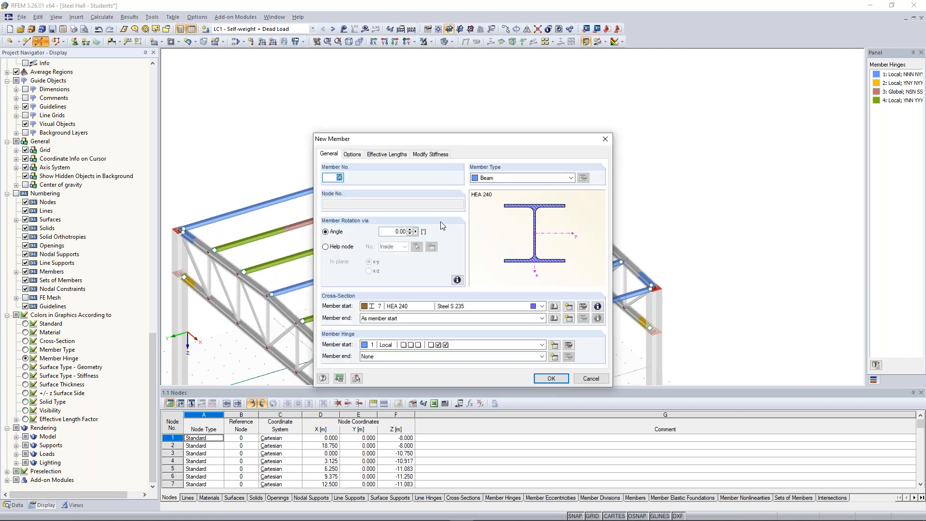
pyautogui.click(442, 345)
pyautogui.click(442, 352)
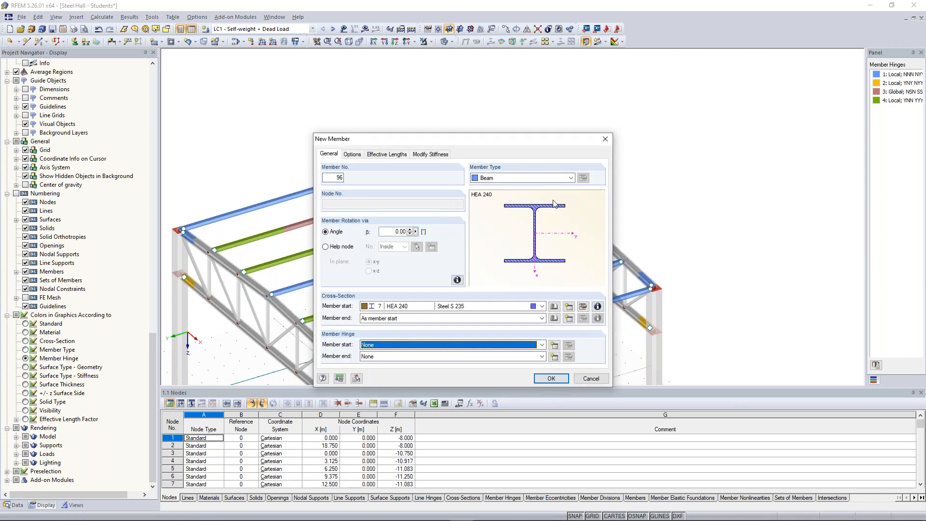
pyautogui.click(571, 178)
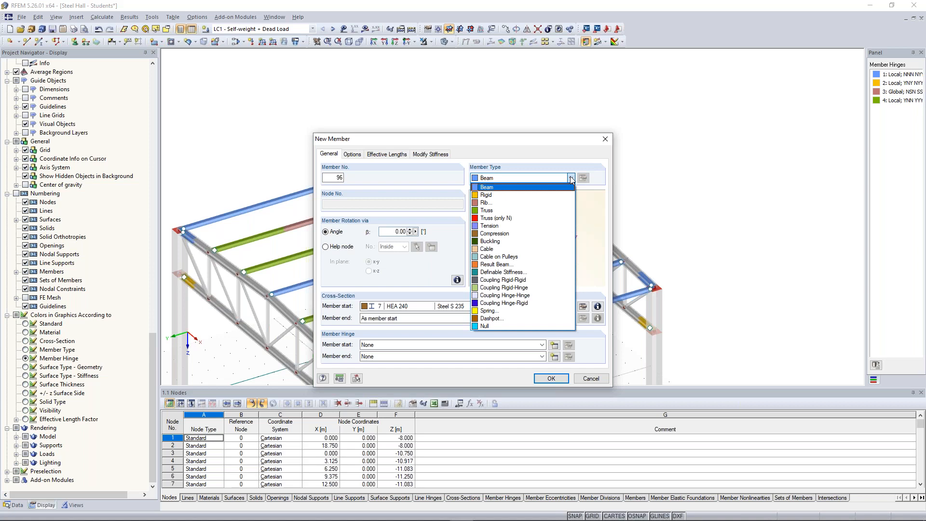
pyautogui.click(570, 226)
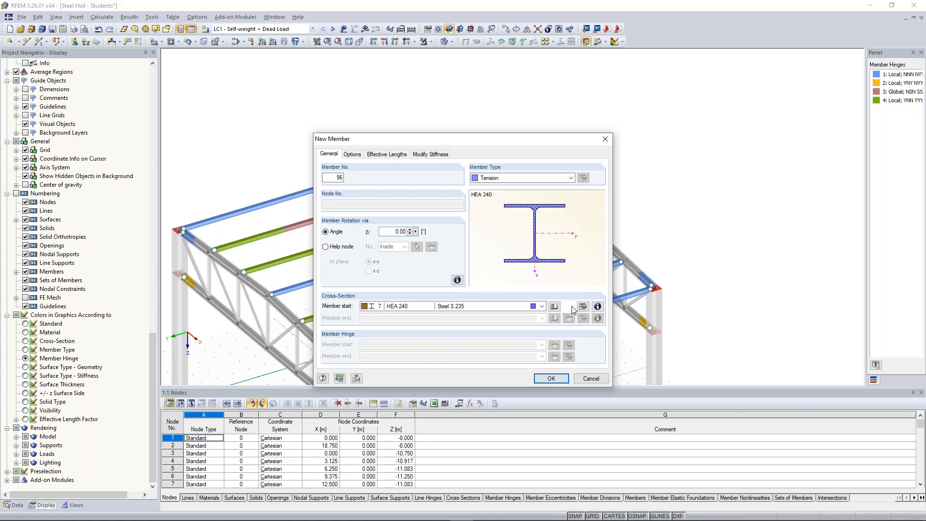
# Step: Assign the tension member a new RD 20 round steel cross-section in Steel S 235 and accept the member settings
pyautogui.click(570, 307)
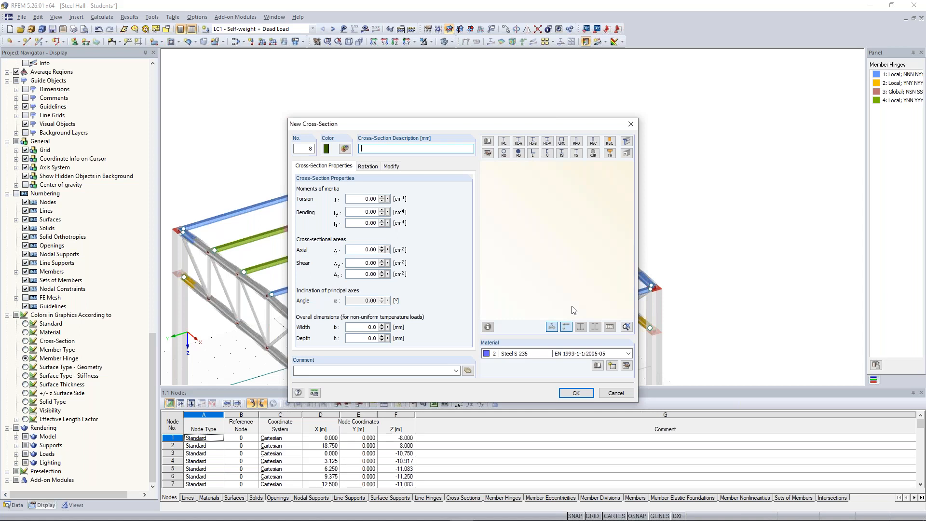
pyautogui.click(518, 153)
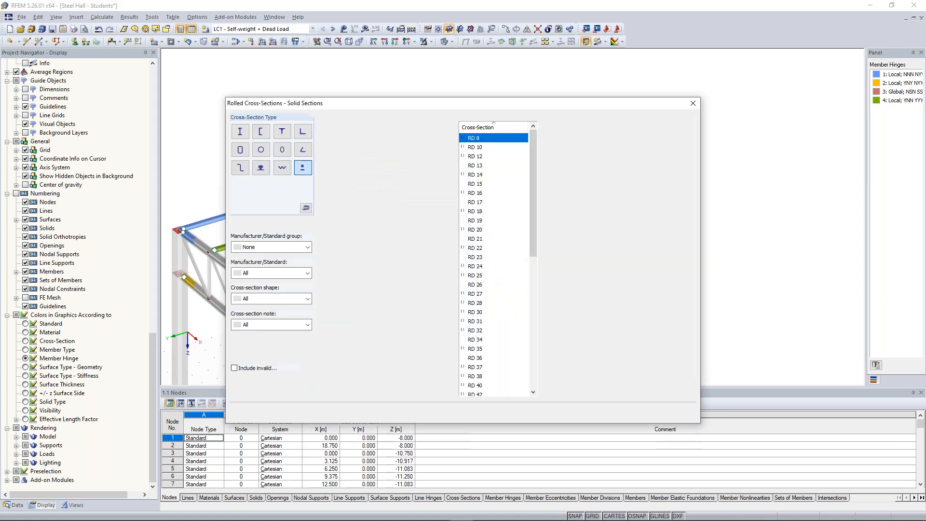
pyautogui.click(490, 229)
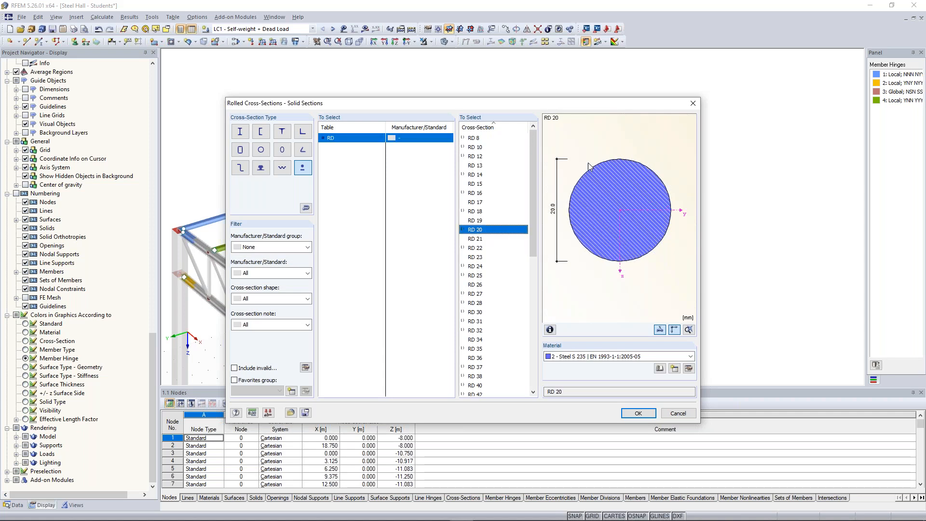
pyautogui.click(635, 416)
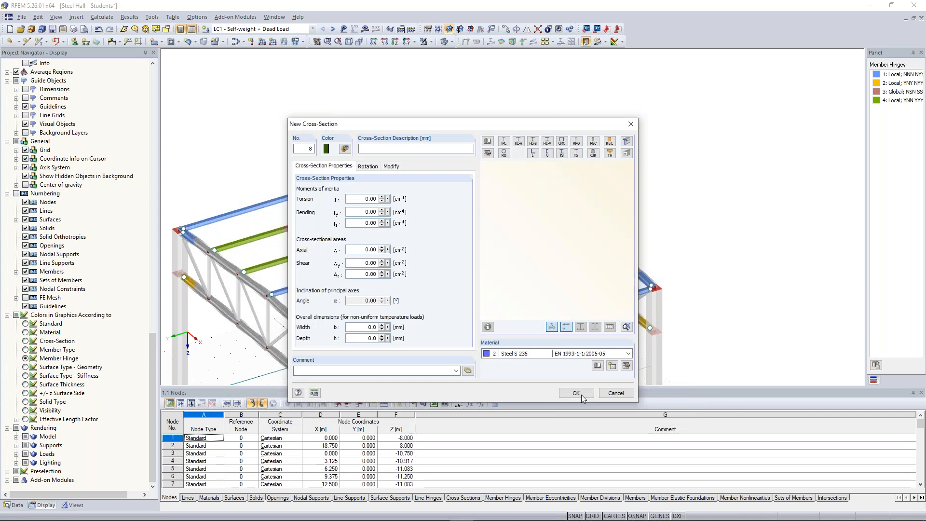
pyautogui.click(577, 392)
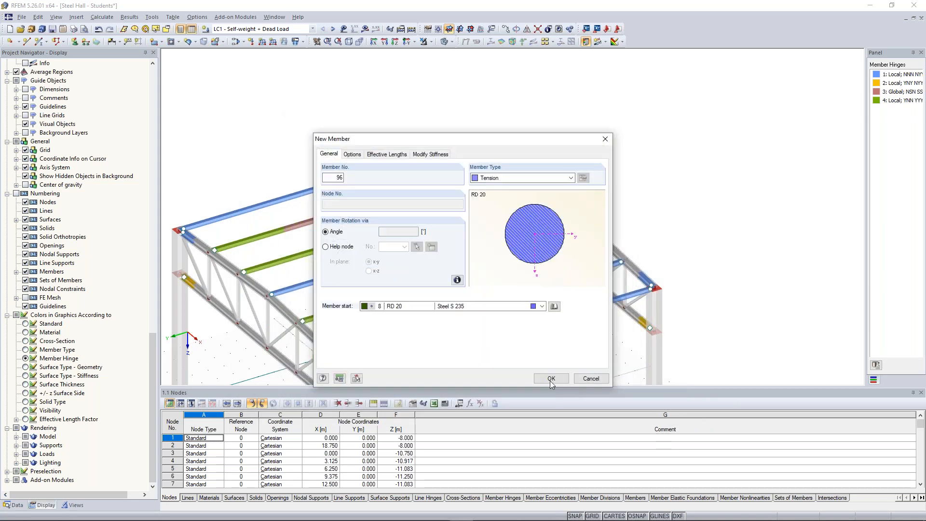
pyautogui.click(387, 154)
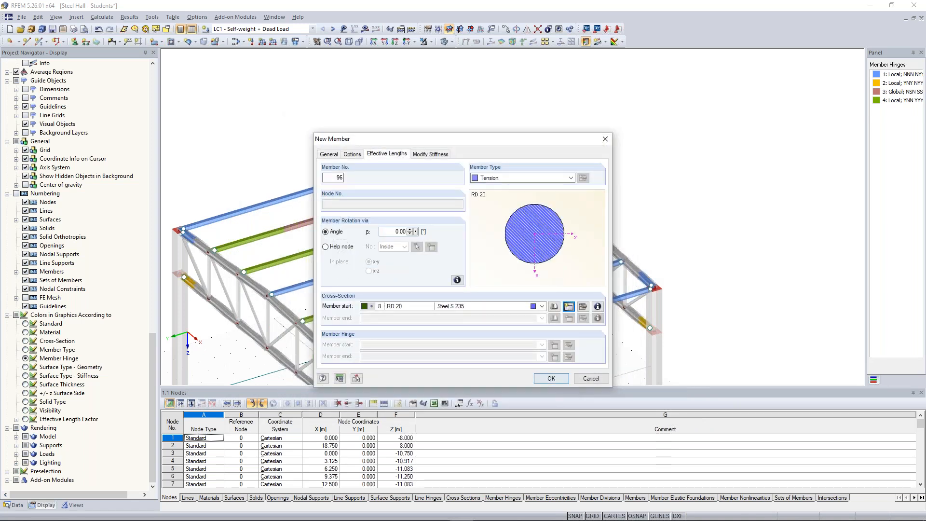
pyautogui.click(552, 378)
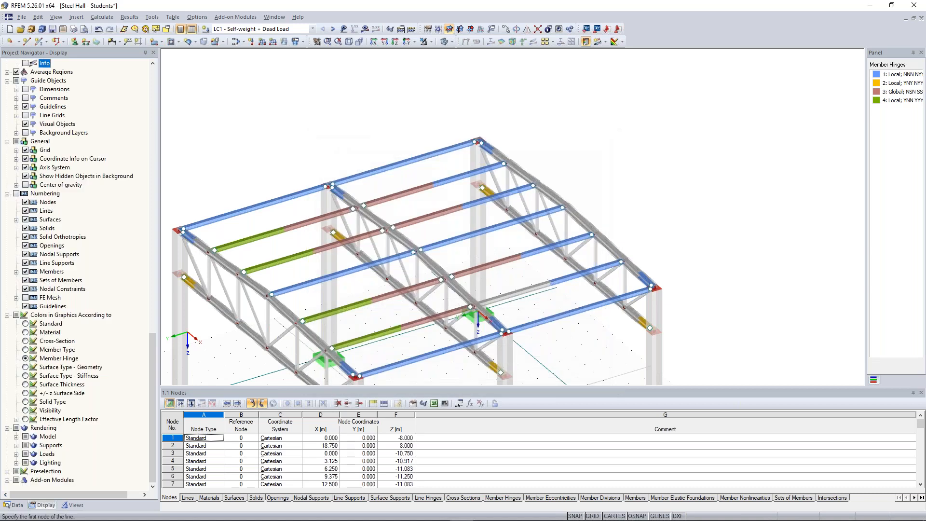
# Step: Draw crossed tension diagonals between the end frame at the origin and the middle frame, from eaves to ridge on both roof slopes
pyautogui.click(488, 144)
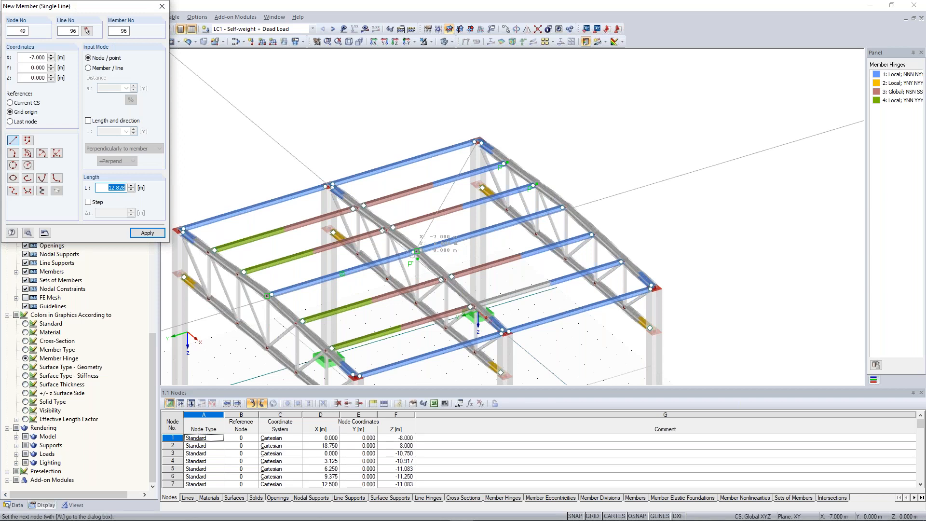
pyautogui.click(415, 251)
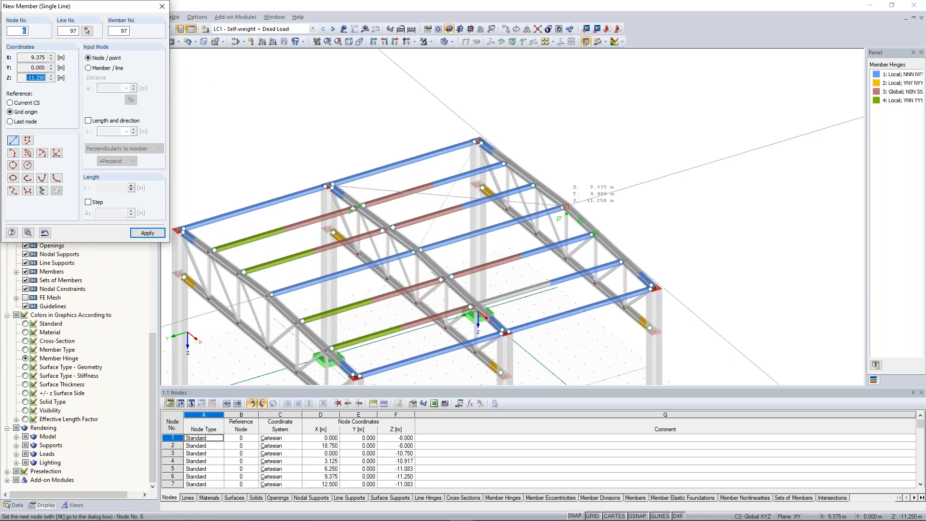
pyautogui.click(566, 207)
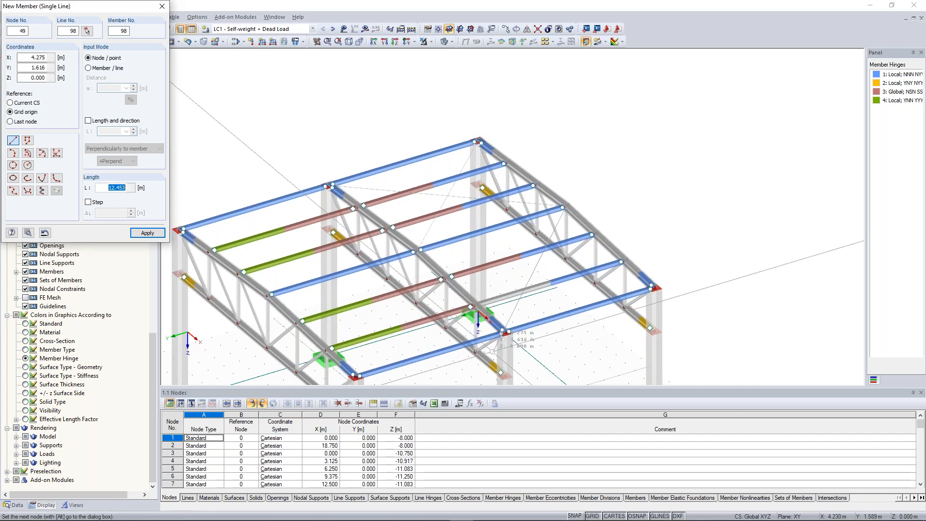
pyautogui.press('Escape')
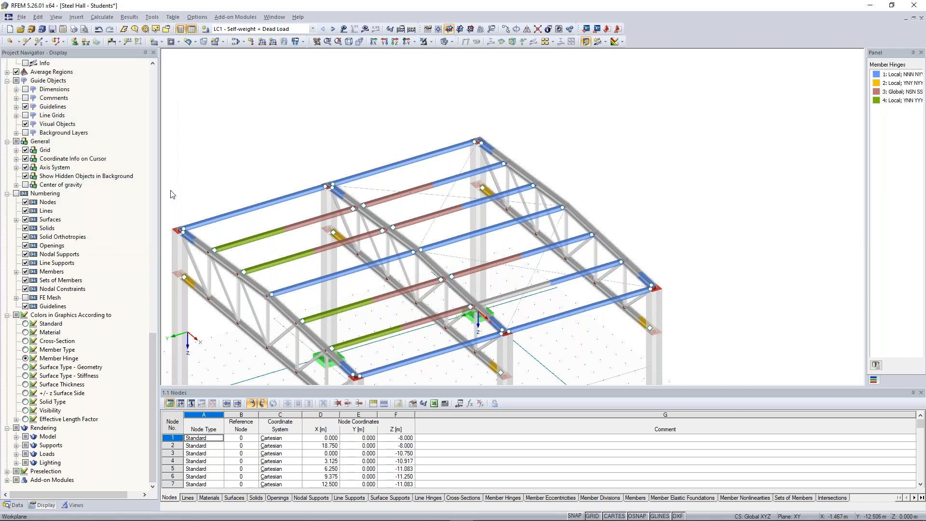
pyautogui.scroll(-1, 170, 195)
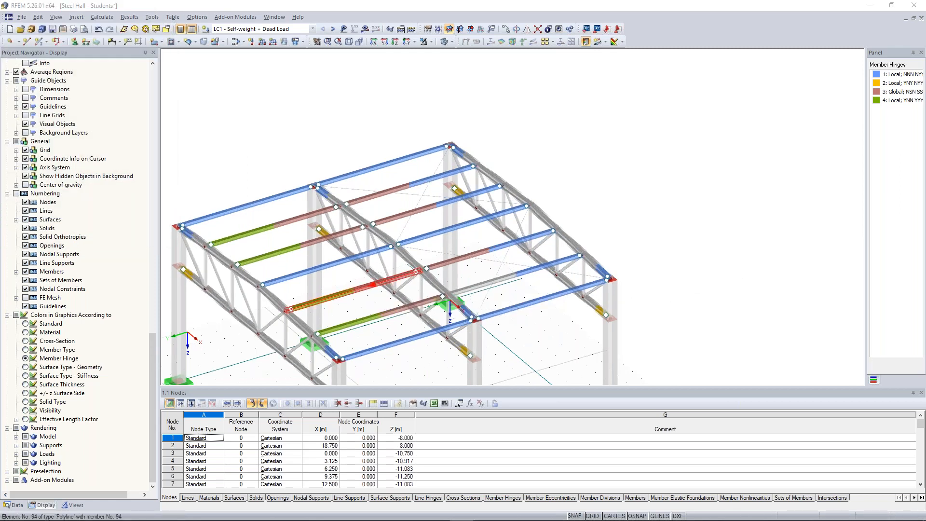
pyautogui.doubleClick(353, 291)
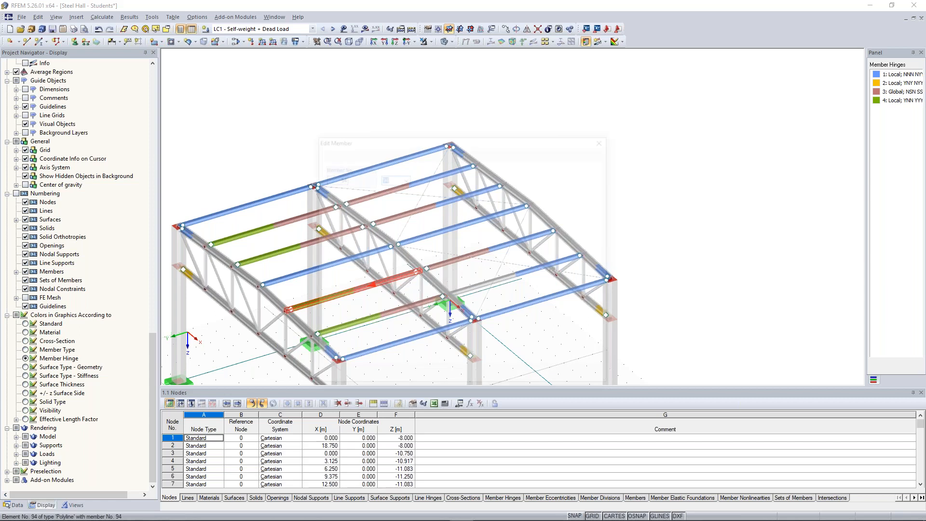
pyautogui.click(595, 382)
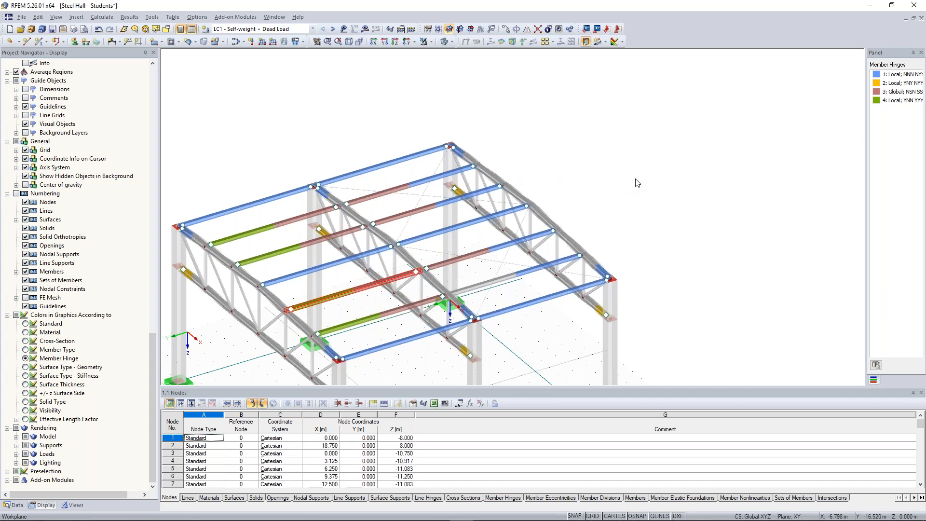
# Step: Assign global hinge 3 to the end of purlin member 88 at the middle frame
pyautogui.keyDown('ctrl'); pyautogui.moveTo(631, 177); pyautogui.dragTo(590, 164, button='middle'); pyautogui.keyUp('ctrl')
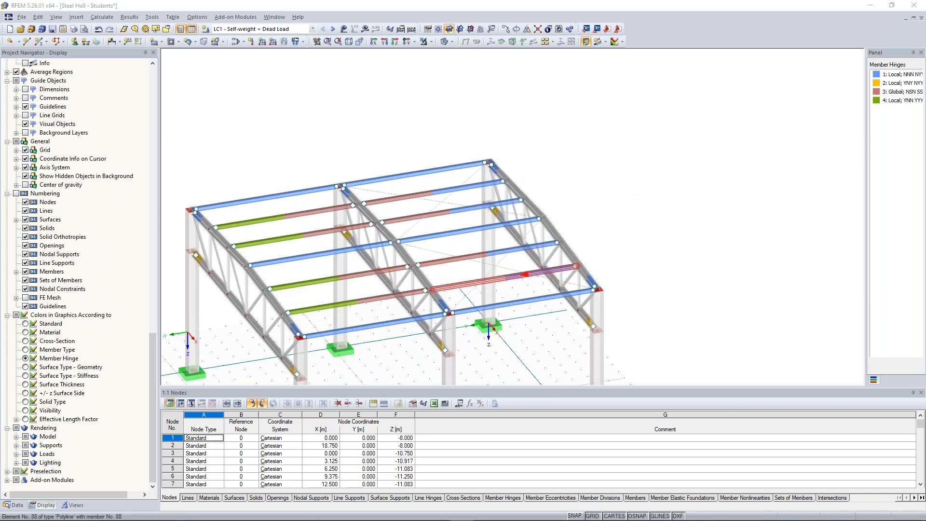
pyautogui.doubleClick(452, 292)
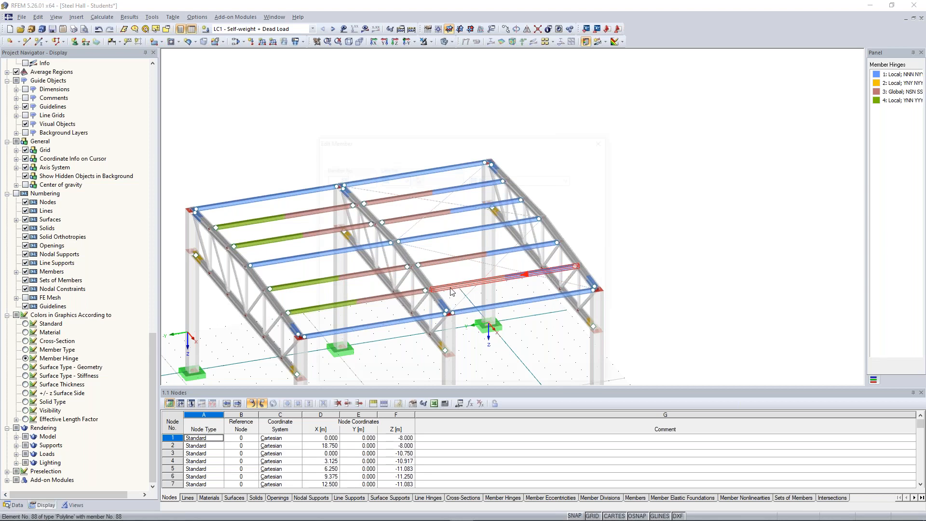
pyautogui.click(542, 356)
pyautogui.click(536, 383)
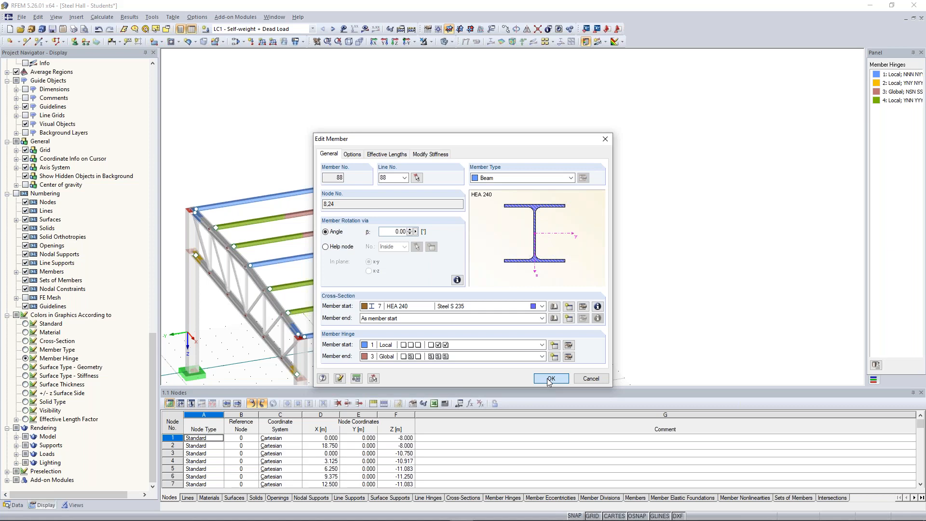
pyautogui.click(551, 378)
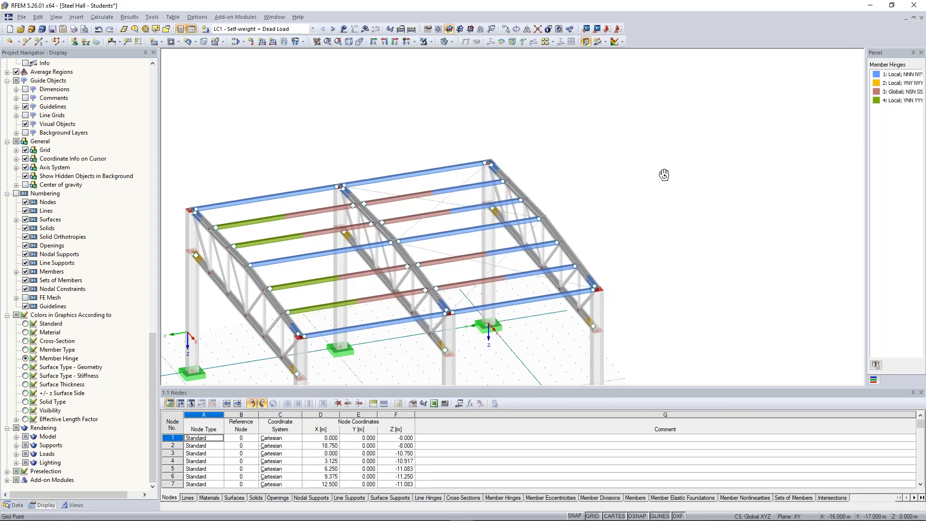
# Step: Restore the Standard colours in the model graphics and inspect the new roof bracing diagonals
pyautogui.keyDown('ctrl'); pyautogui.moveTo(664, 174); pyautogui.dragTo(692, 180, button='middle'); pyautogui.keyUp('ctrl')
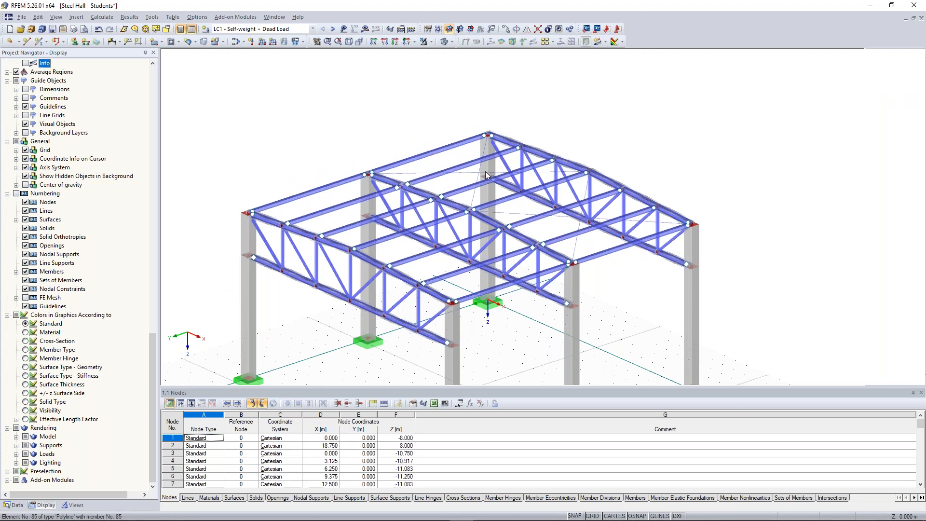
pyautogui.keyDown('ctrl'); pyautogui.moveTo(448, 168); pyautogui.dragTo(429, 151, button='middle'); pyautogui.keyUp('ctrl')
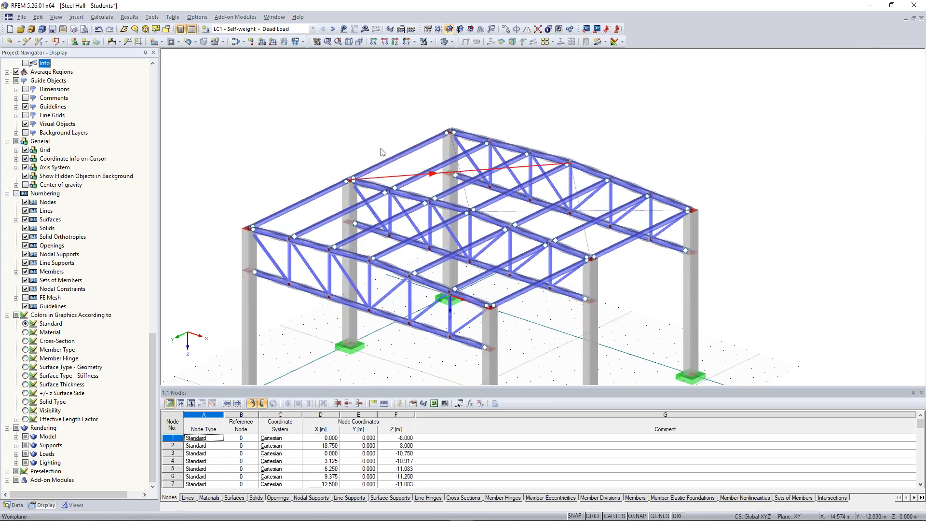
pyautogui.keyDown('ctrl'); pyautogui.moveTo(384, 152); pyautogui.dragTo(403, 151, button='middle'); pyautogui.keyUp('ctrl')
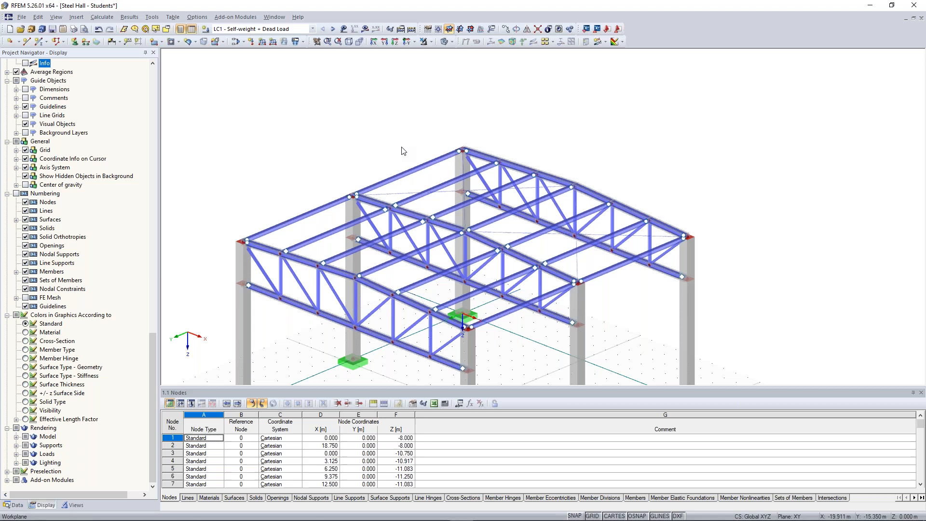
pyautogui.scroll(1, 403, 151)
# Step: Try enabling exceptional handling for the reactivation of failing members in the global calculation parameters
pyautogui.click(101, 16)
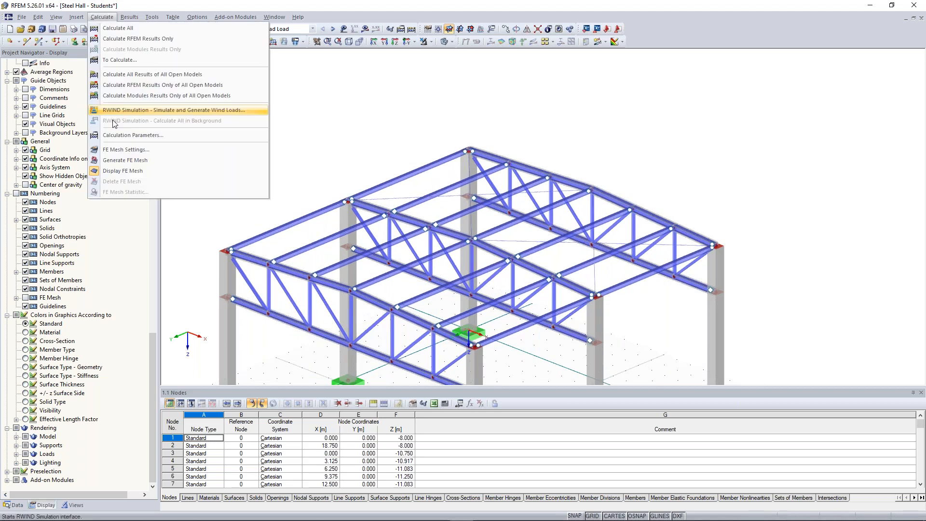
pyautogui.click(135, 135)
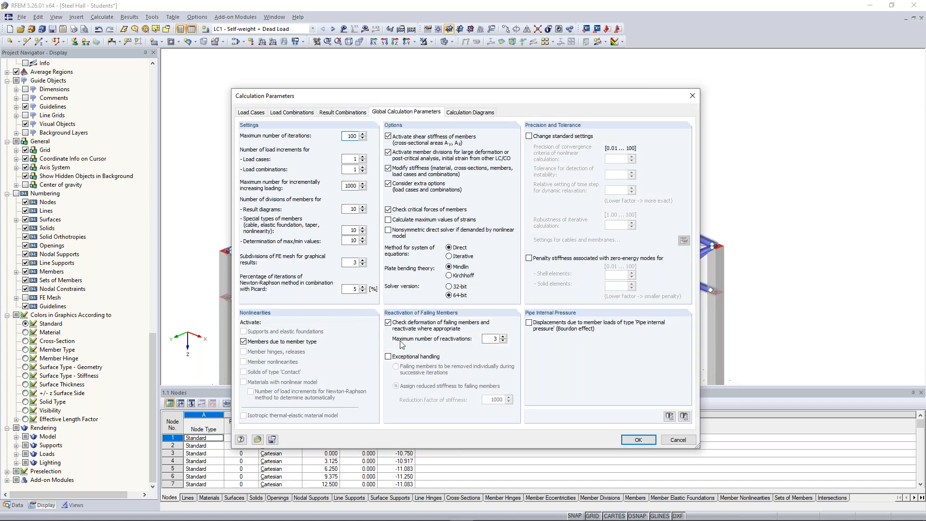
pyautogui.click(403, 358)
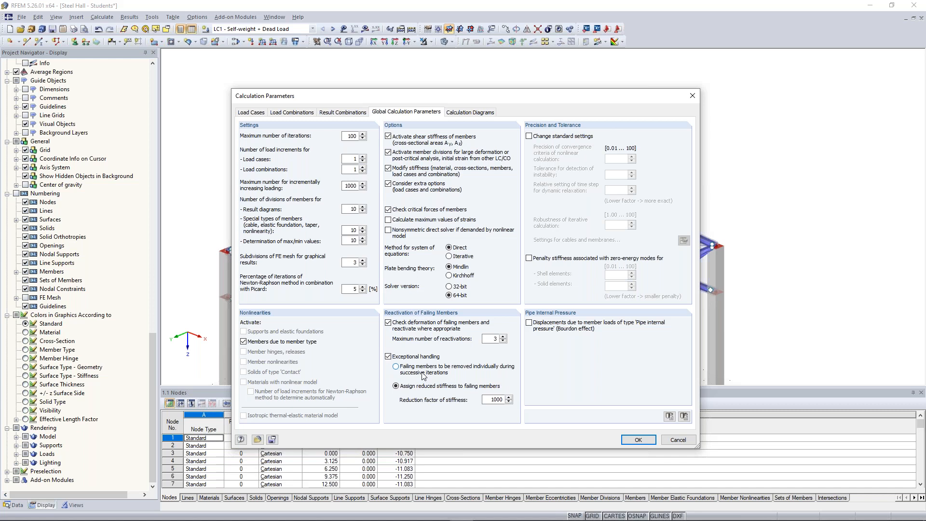
pyautogui.press('Escape')
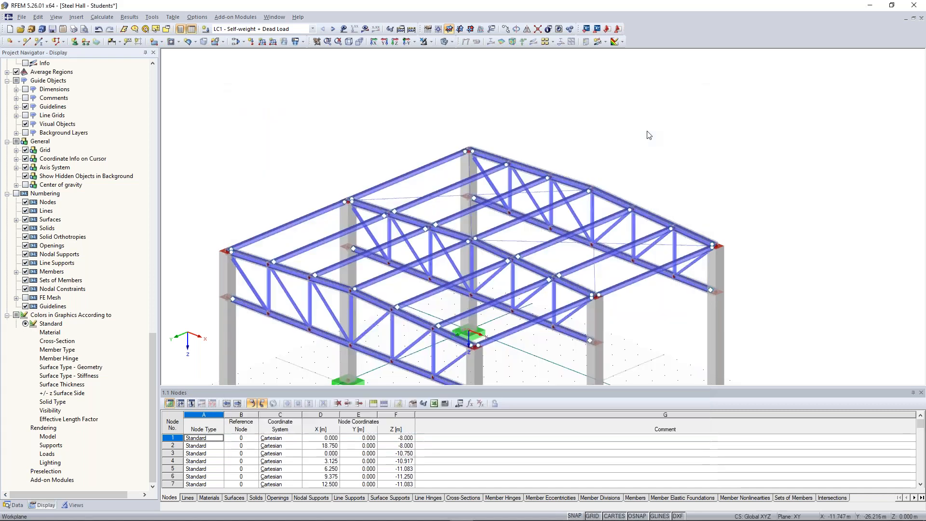
# Step: Calculate the results of load case LC1 Self-weight + Dead Load
pyautogui.click(366, 30)
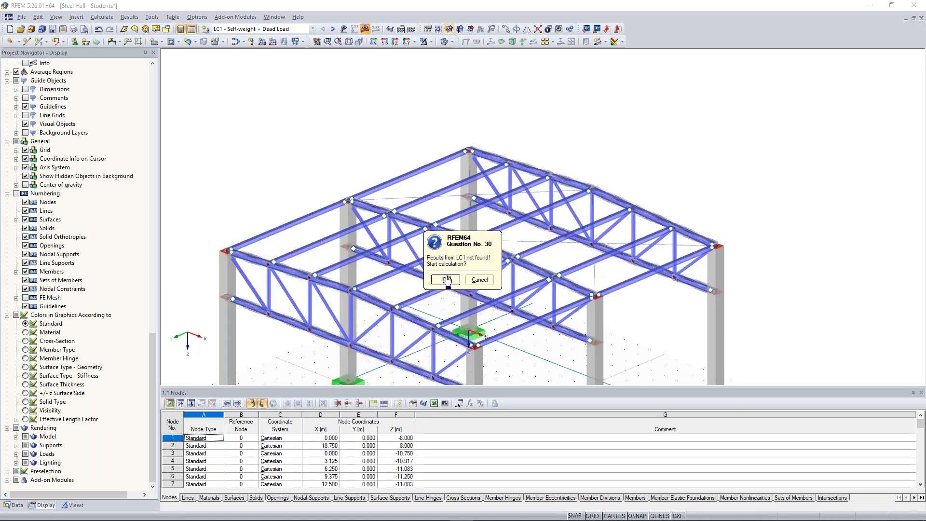
pyautogui.click(446, 280)
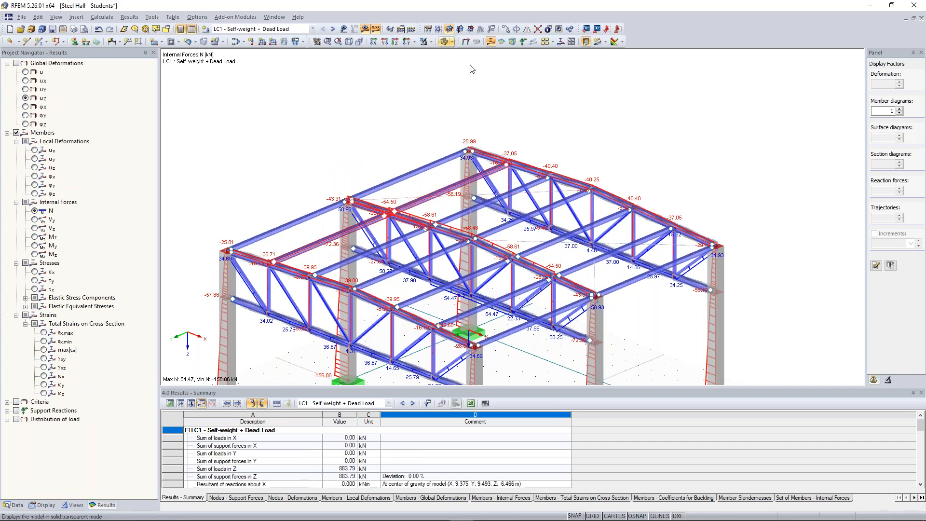
# Step: Isolate the two intermediate purlins and top chord members meeting beside the middle frame's eaves, and examine their My bending moments
pyautogui.click(432, 44)
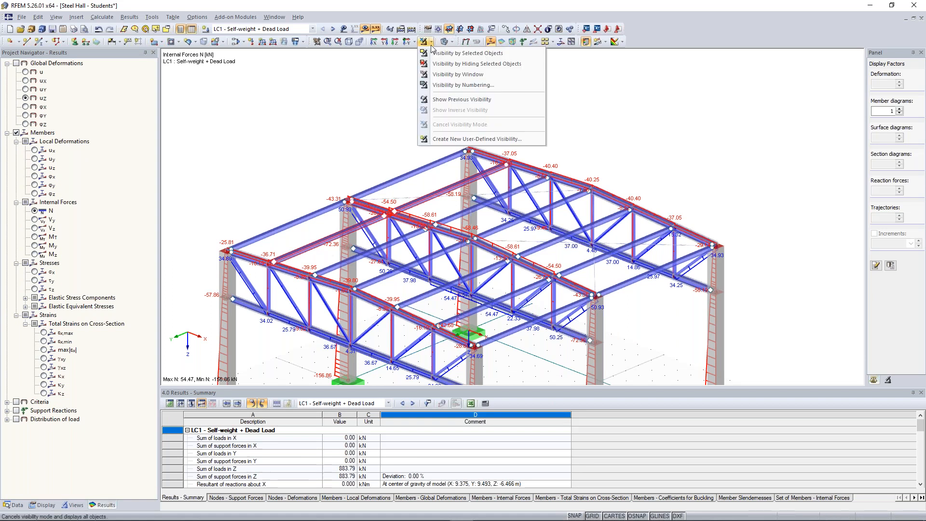
pyautogui.click(434, 52)
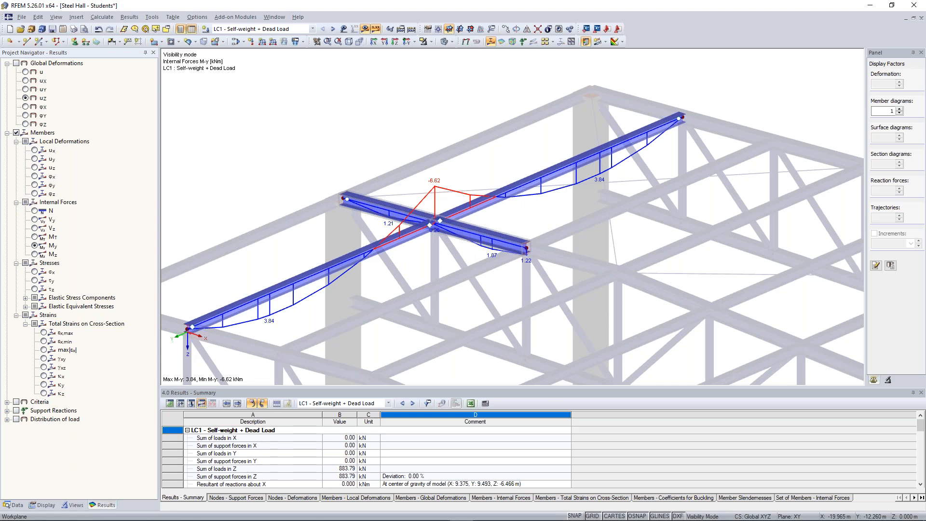
pyautogui.scroll(3, 372, 143)
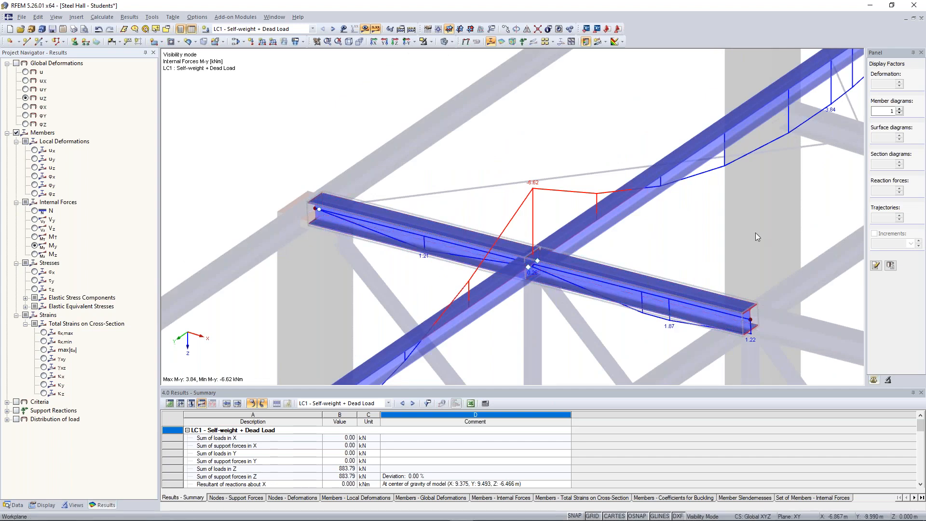
pyautogui.scroll(-2, 755, 232)
pyautogui.moveTo(755, 232); pyautogui.dragTo(591, 234, button='middle')
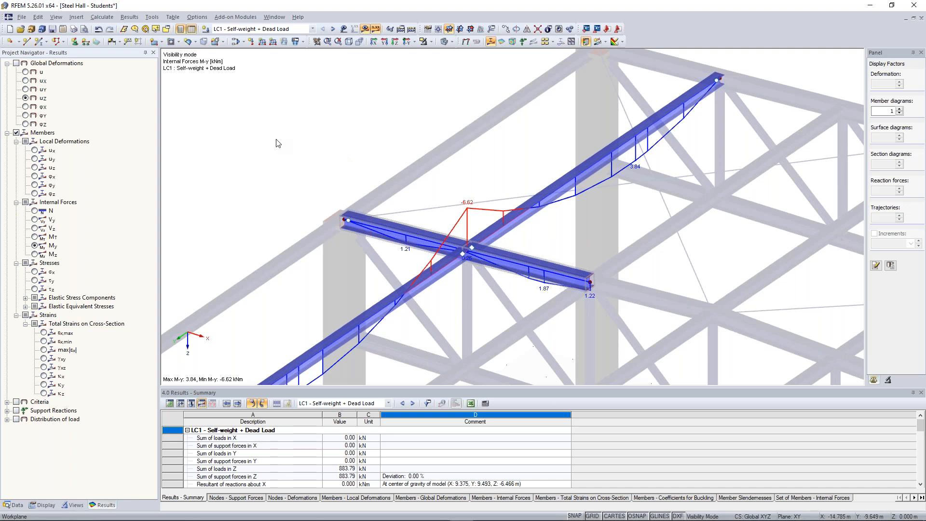
# Step: Set the number of member divisions for result diagrams to 30 in the global calculation parameters and recalculate the LC1 results
pyautogui.scroll(-2, 339, 311)
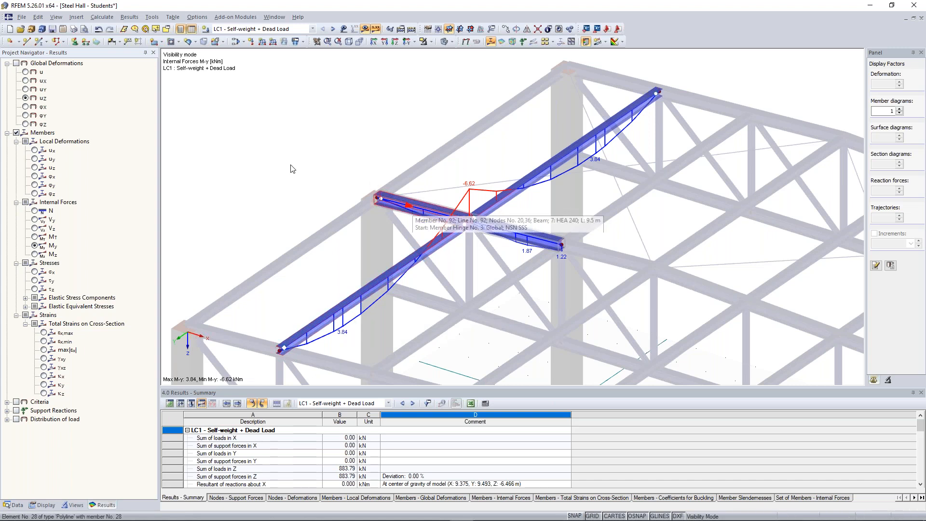
pyautogui.scroll(1, 370, 191)
pyautogui.scroll(-1, 397, 162)
pyautogui.moveTo(418, 139); pyautogui.dragTo(422, 136, button='middle')
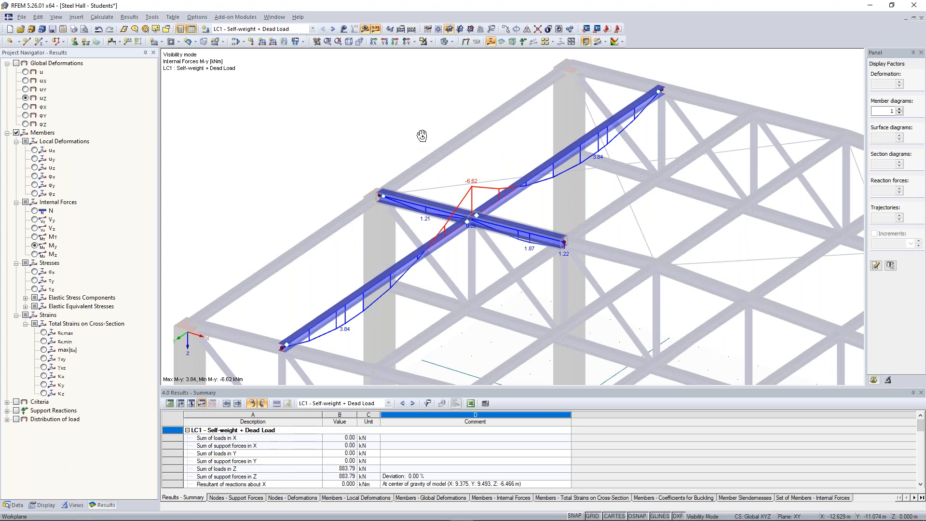
pyautogui.moveTo(422, 135); pyautogui.dragTo(420, 141, button='middle')
pyautogui.click(102, 17)
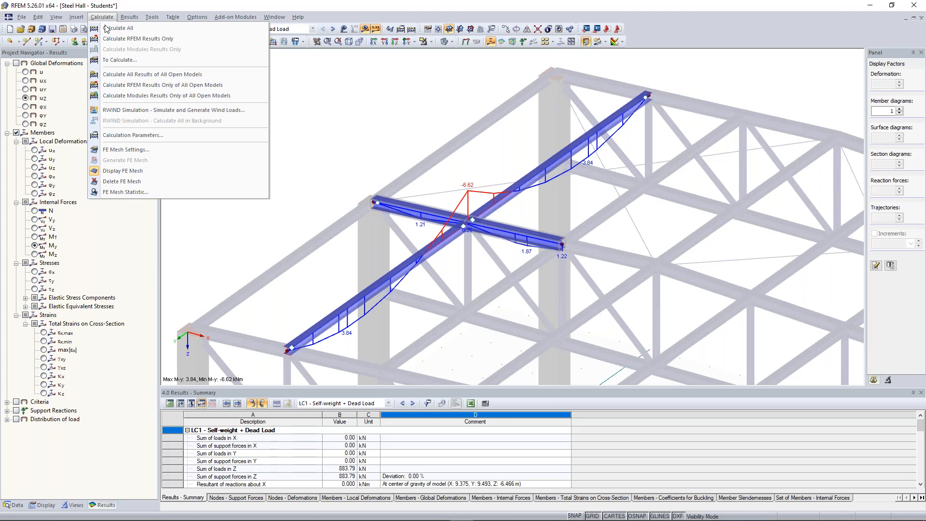
pyautogui.click(133, 135)
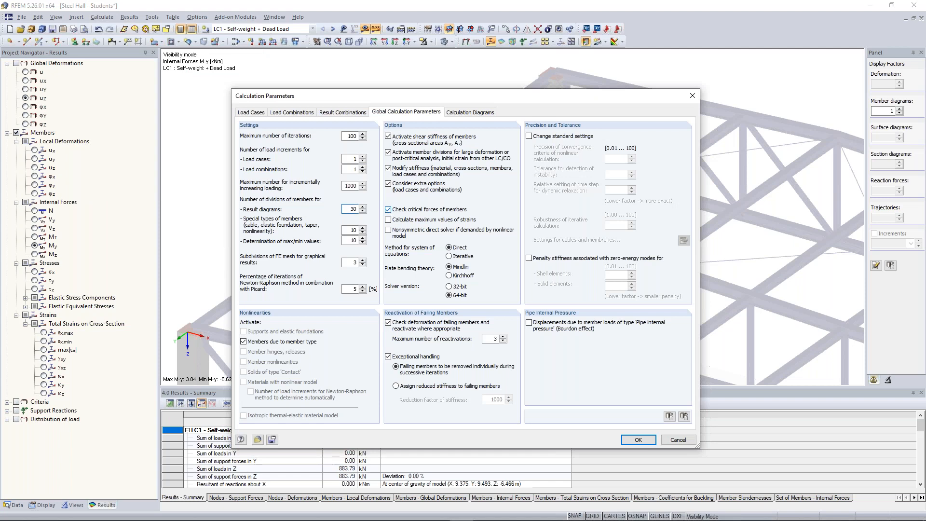
pyautogui.click(637, 439)
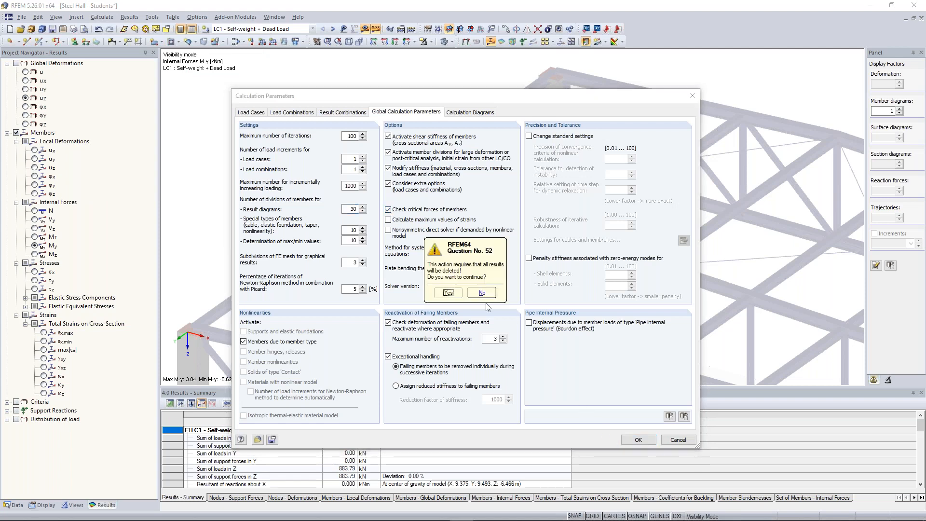
pyautogui.click(448, 293)
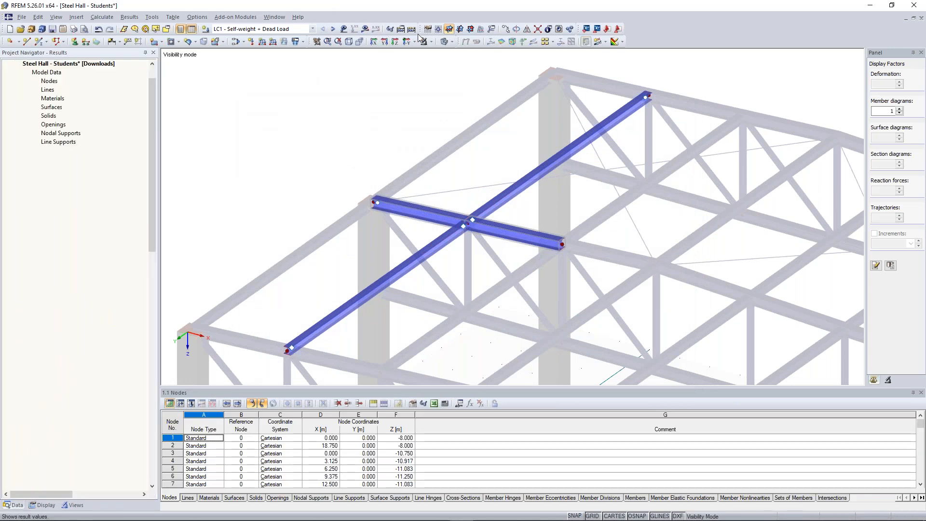
pyautogui.click(365, 29)
pyautogui.click(434, 281)
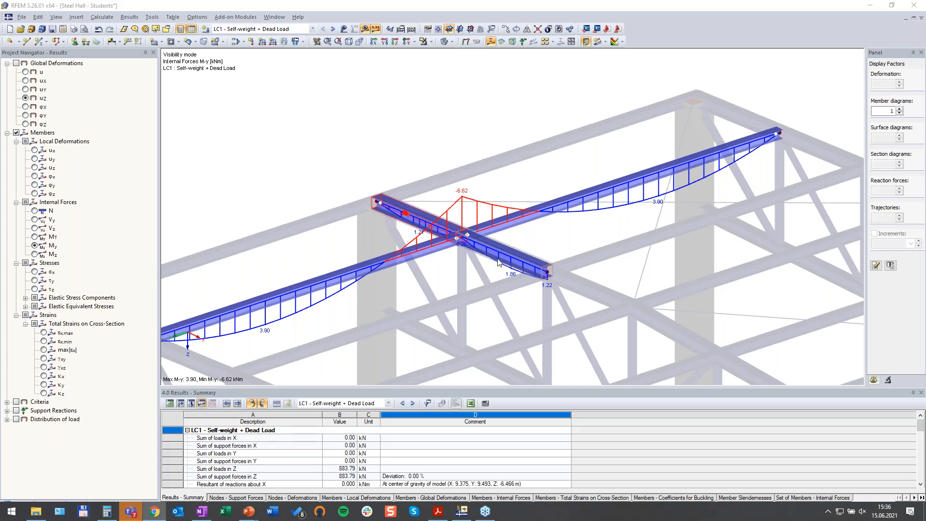
# Step: Examine the My diagrams of the isolated purlins and top chord around their crossing, and show the whole model again
pyautogui.scroll(1, 404, 199)
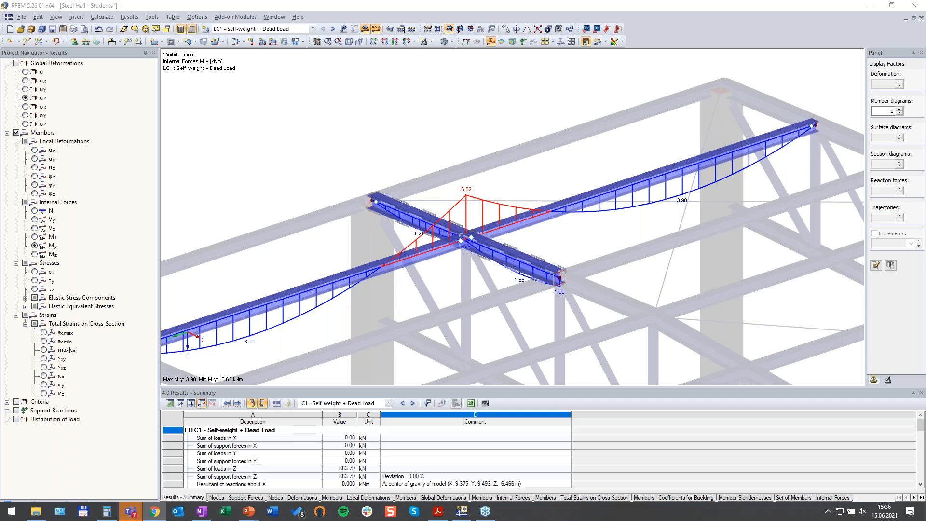
pyautogui.scroll(1, 409, 252)
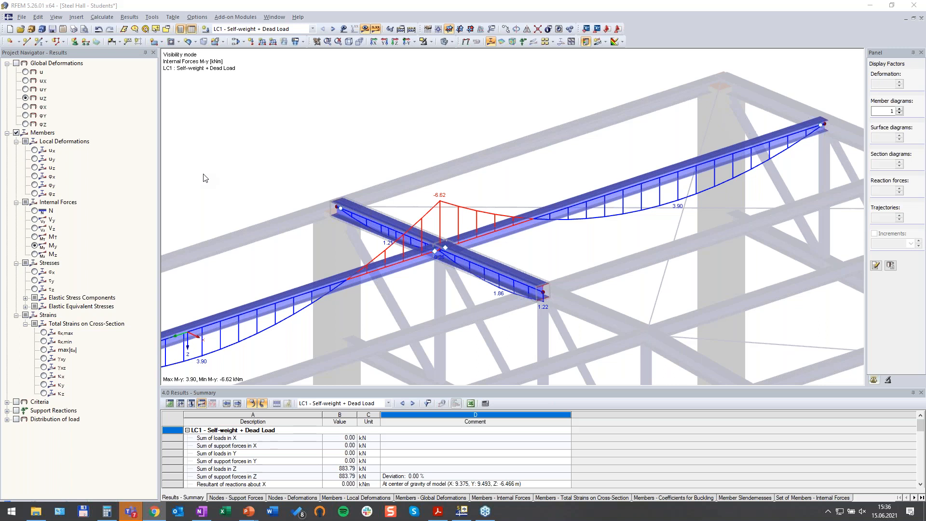
pyautogui.scroll(3, 431, 237)
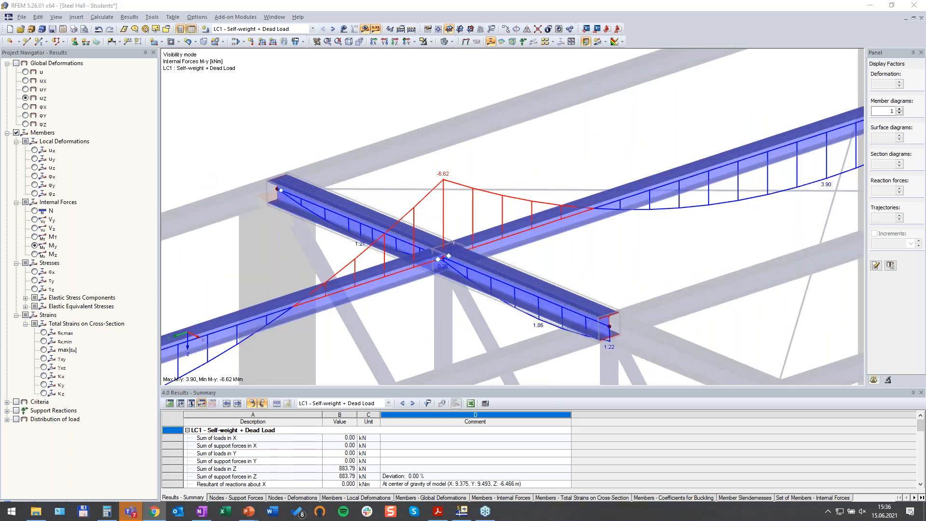
pyautogui.click(530, 282)
pyautogui.scroll(-2, 519, 268)
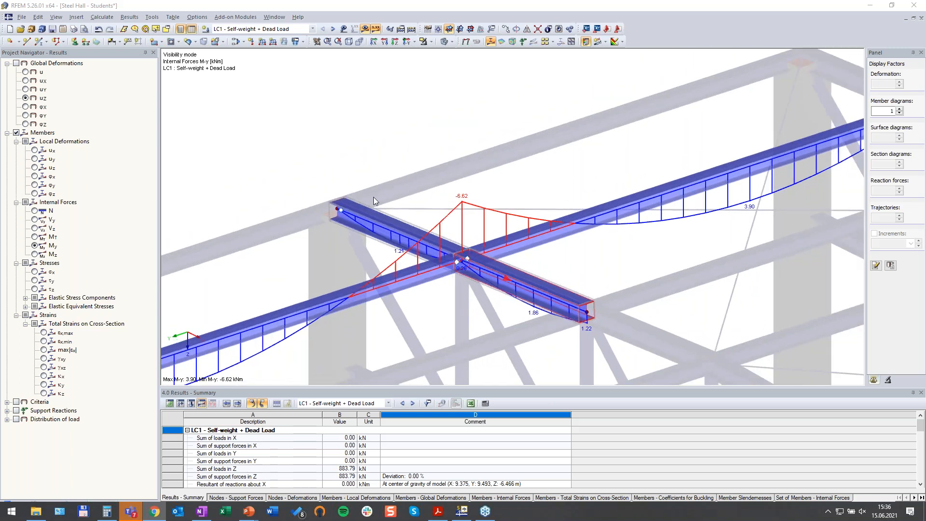
pyautogui.click(321, 157)
pyautogui.keyDown('ctrl'); pyautogui.moveTo(403, 129); pyautogui.dragTo(330, 168, button='middle'); pyautogui.keyUp('ctrl')
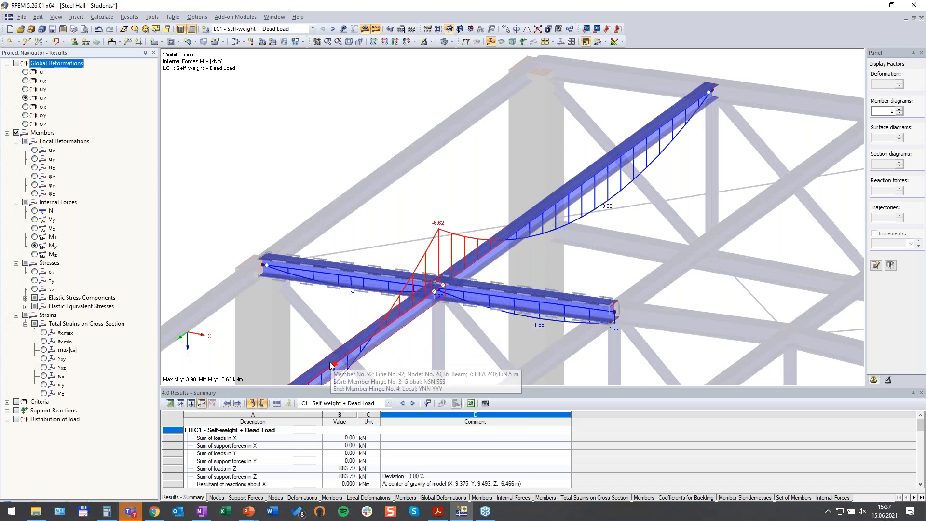
pyautogui.scroll(-3, 331, 363)
pyautogui.moveTo(330, 363); pyautogui.dragTo(362, 334, button='middle')
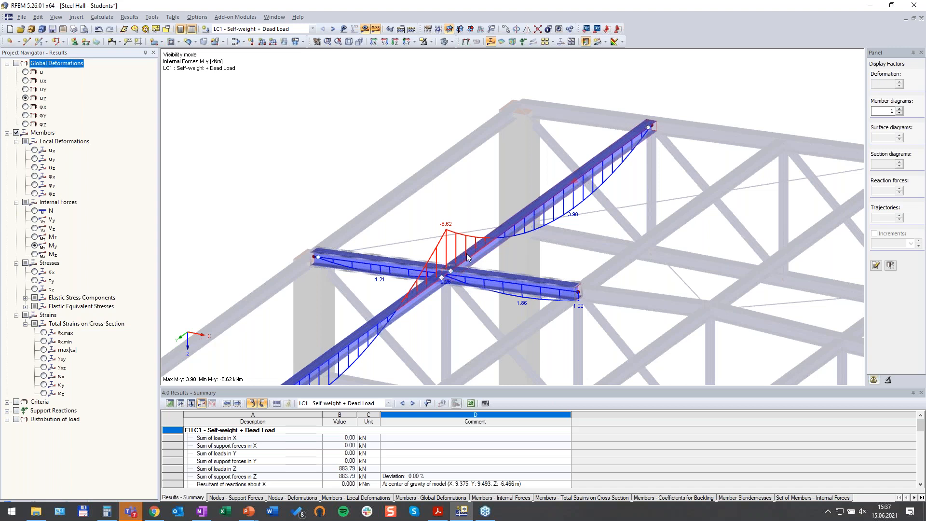
pyautogui.moveTo(427, 293)
pyautogui.click(0, 237)
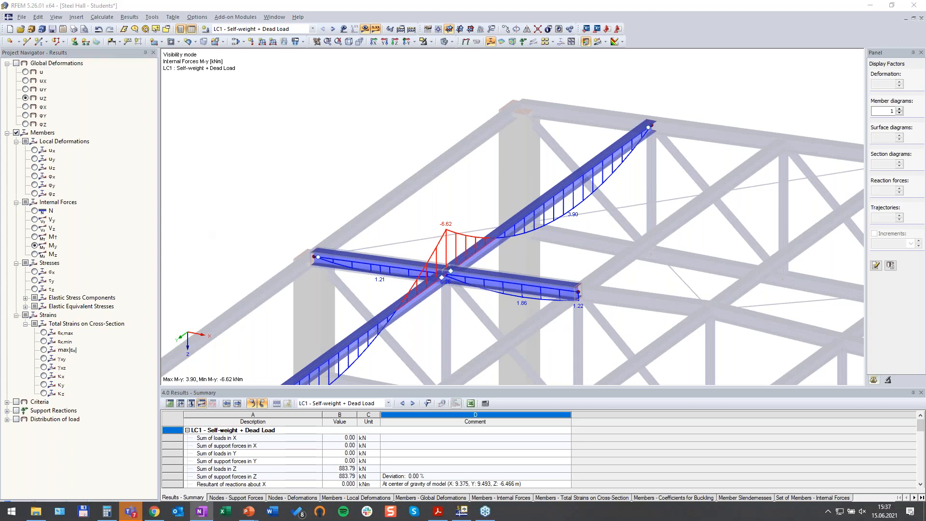
pyautogui.scroll(-3, 484, 200)
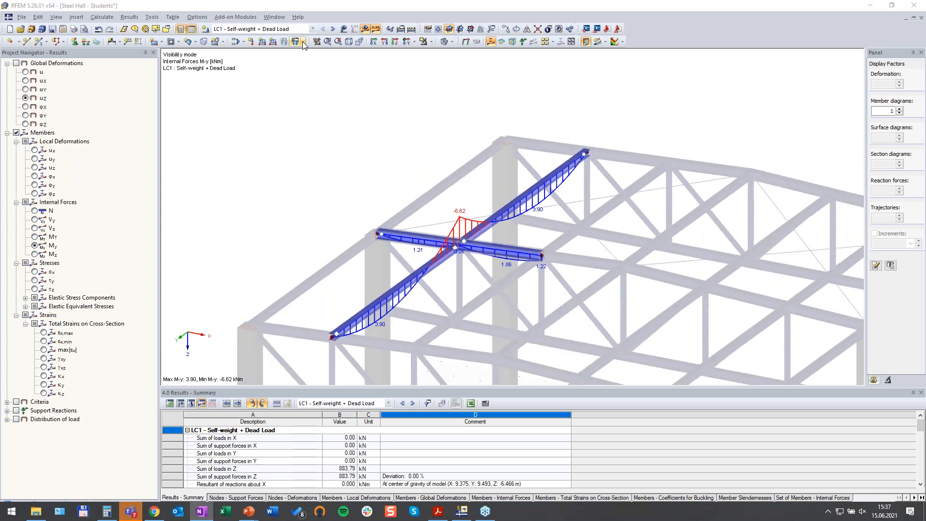
pyautogui.click(432, 42)
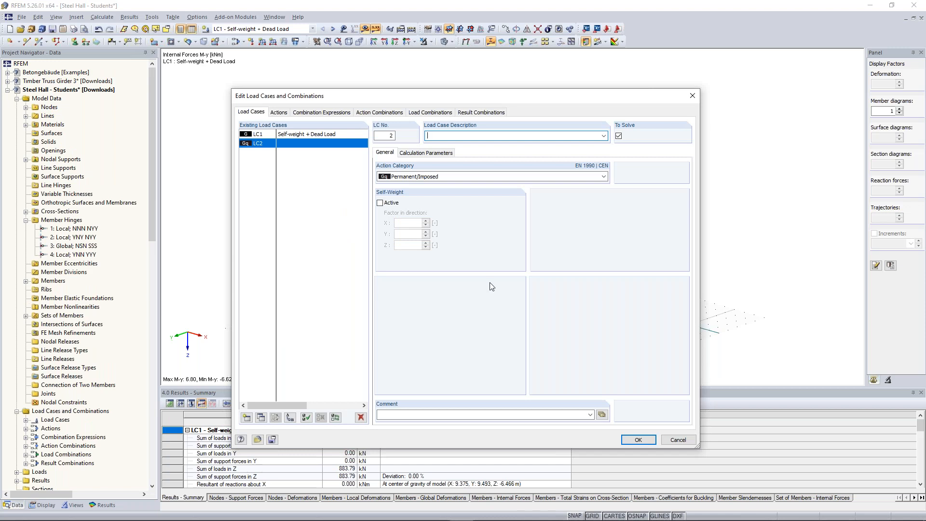
# Step: Define load case LC2 as Imposed load and add load case LC3 Snow
pyautogui.click(603, 136)
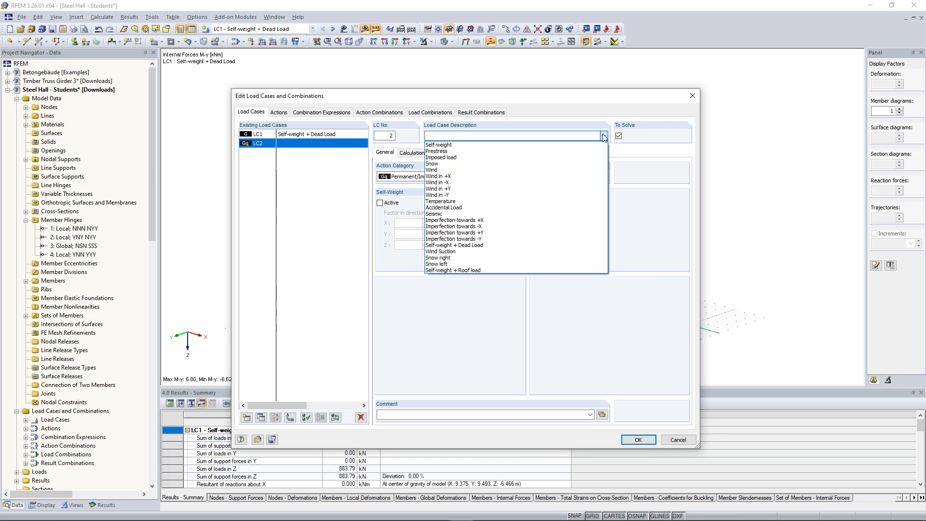
pyautogui.click(441, 158)
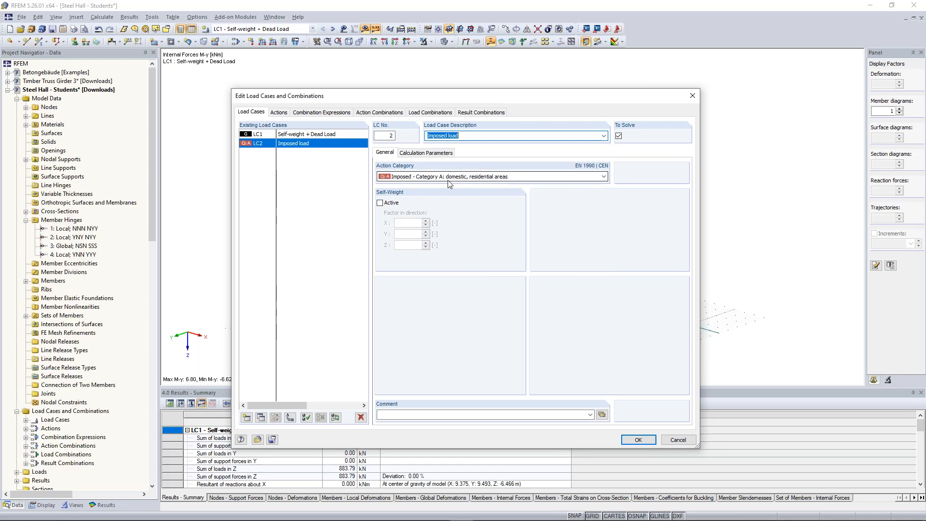
pyautogui.click(247, 419)
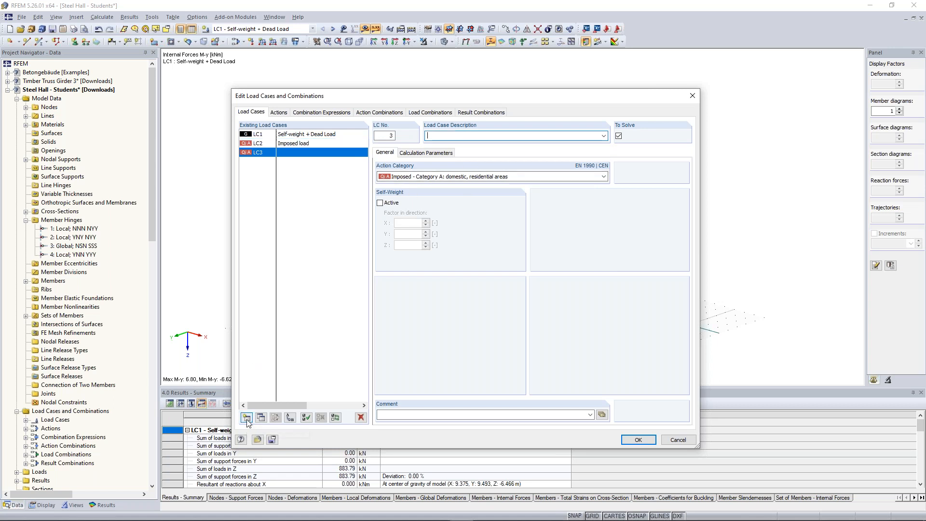
pyautogui.click(603, 136)
pyautogui.click(598, 167)
# Step: Add load case LC4 Wind in +X with action category Wind, and make LC1 Self-weight + Dead Load the current load case
pyautogui.click(247, 419)
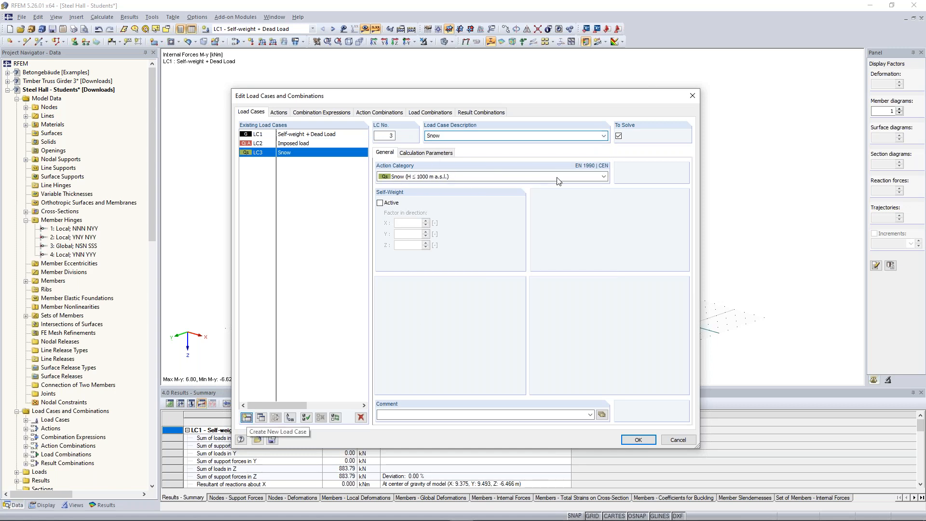
pyautogui.write('W')
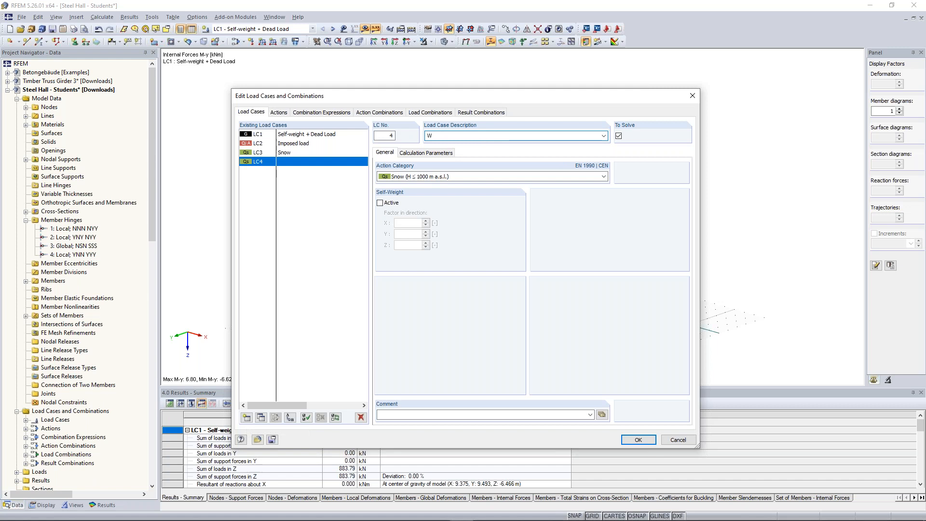
pyautogui.write('ind in +X')
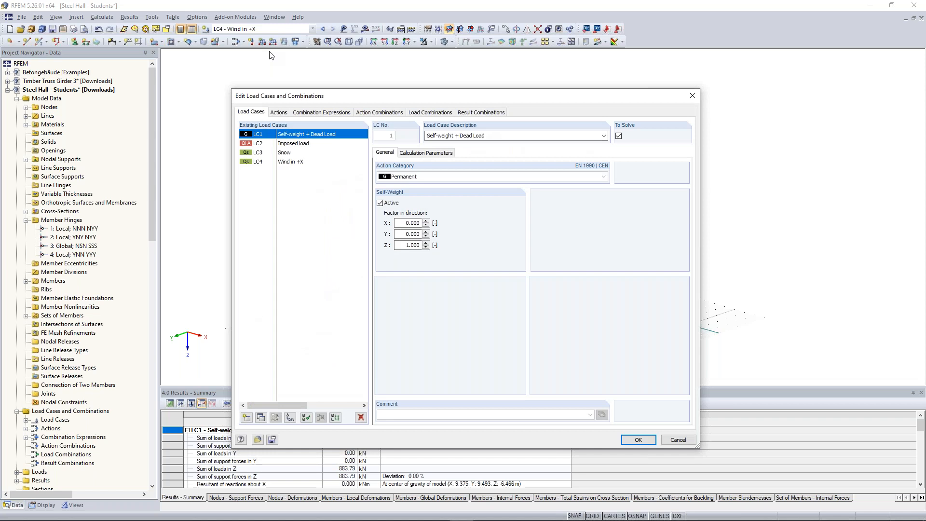
pyautogui.click(301, 161)
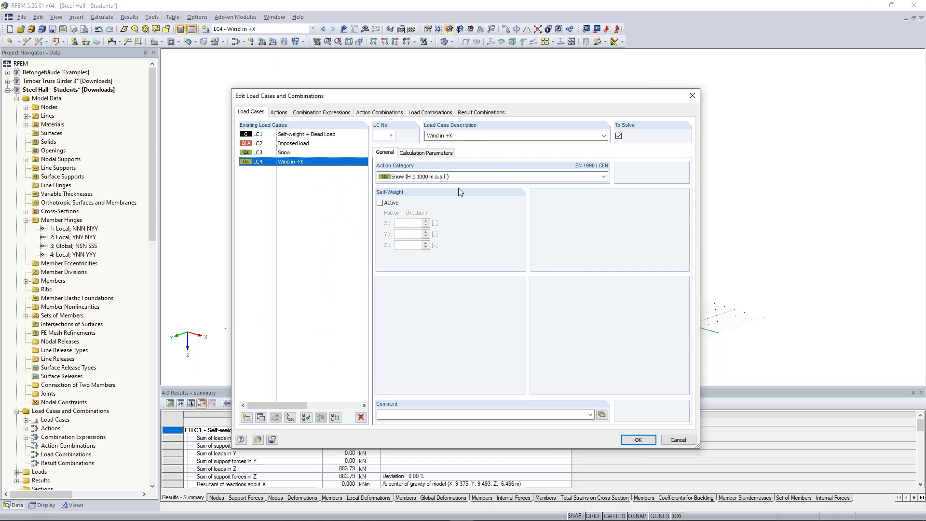
pyautogui.click(604, 177)
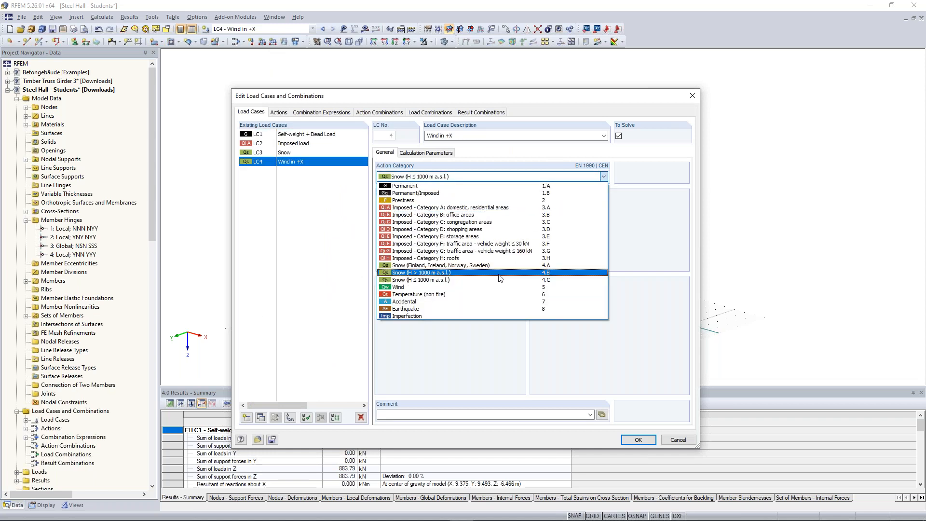
pyautogui.click(489, 285)
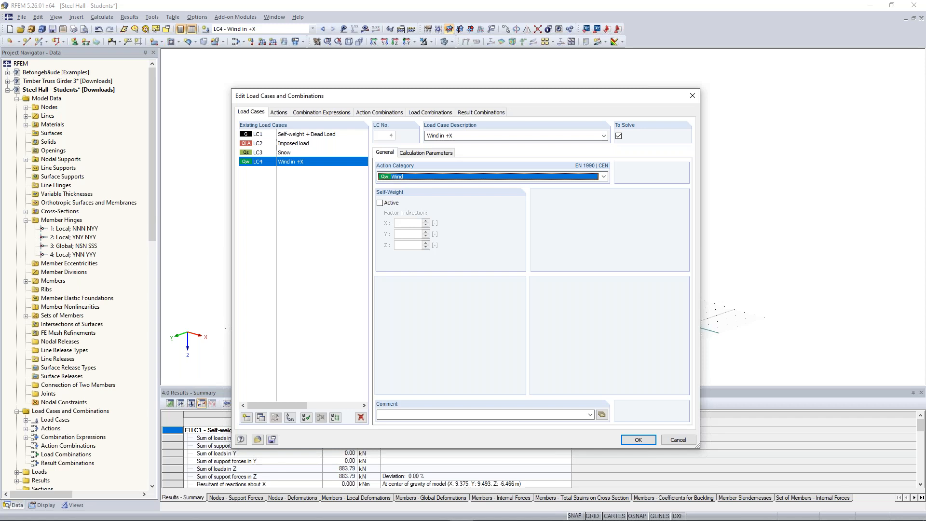
pyautogui.click(299, 134)
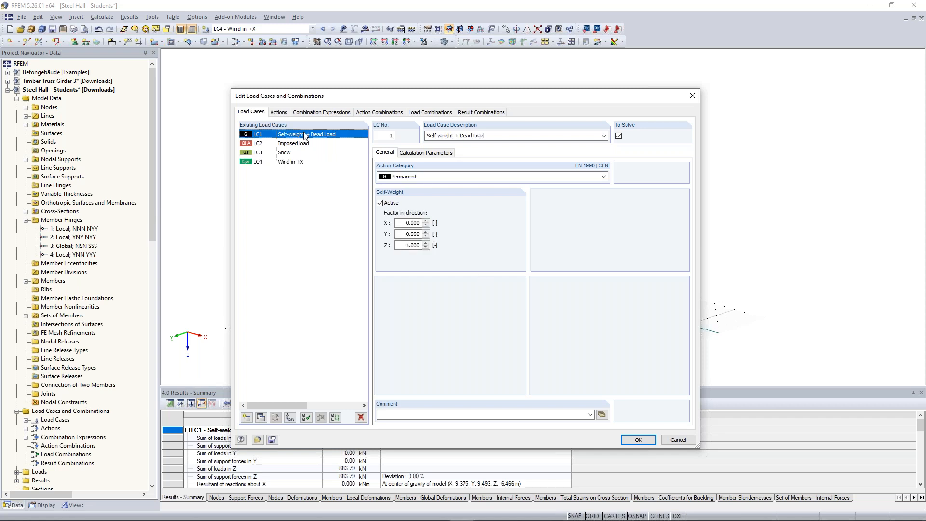
pyautogui.click(637, 440)
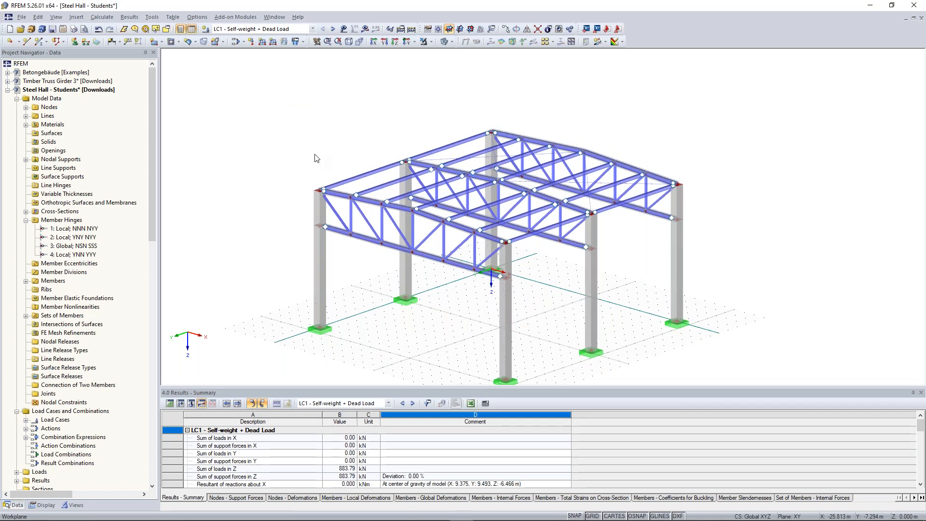
# Step: Start generating LC1 member loads from area loads via planes, with load direction ZL and a uniform magnitude of 0.5 kN/m²
pyautogui.keyDown('ctrl'); pyautogui.moveTo(315, 154); pyautogui.dragTo(340, 151, button='middle'); pyautogui.keyUp('ctrl')
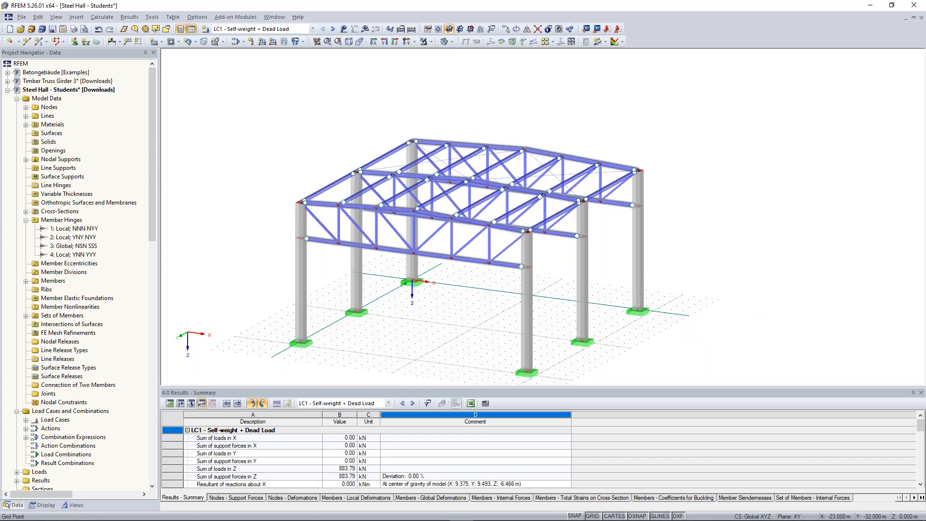
pyautogui.click(150, 22)
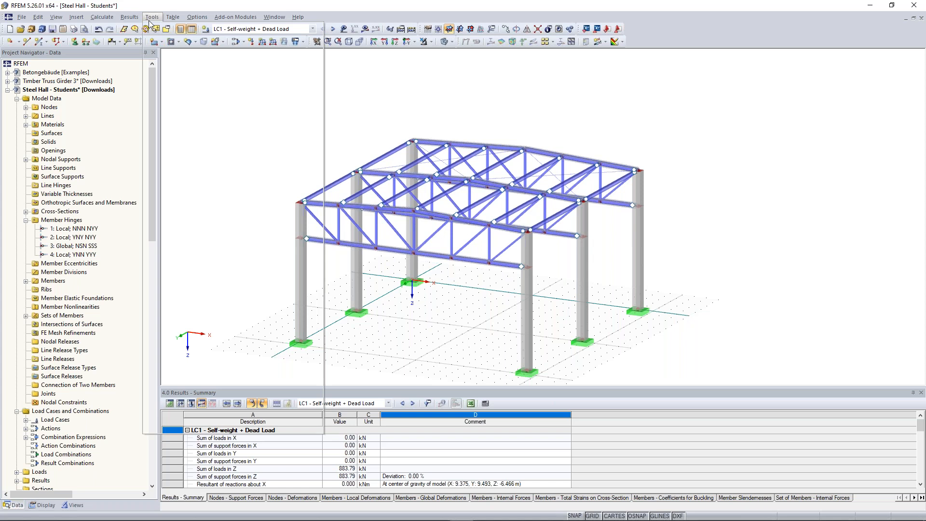
pyautogui.moveTo(211, 170)
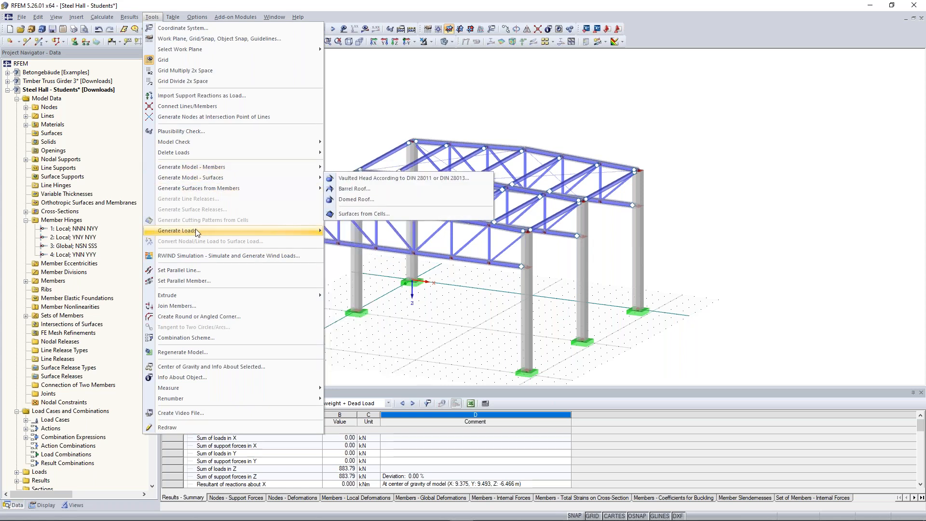
pyautogui.moveTo(195, 229)
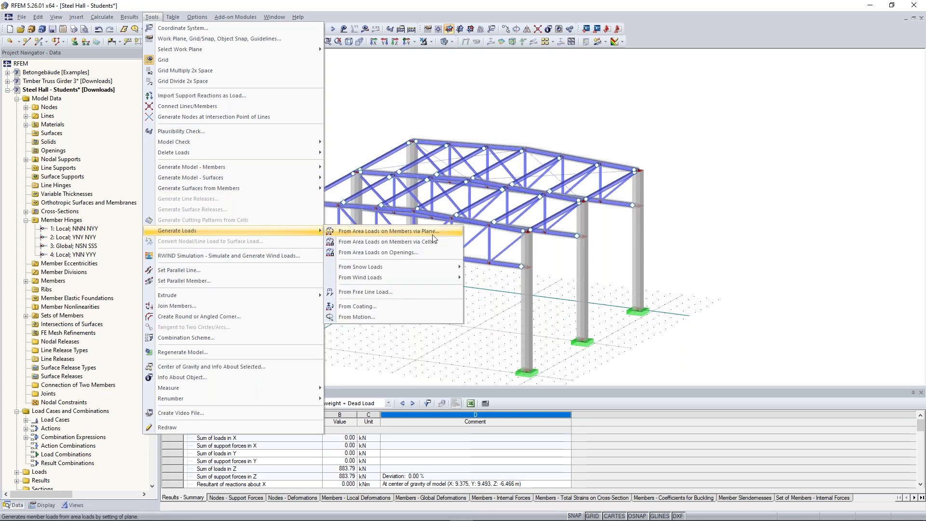
pyautogui.click(454, 231)
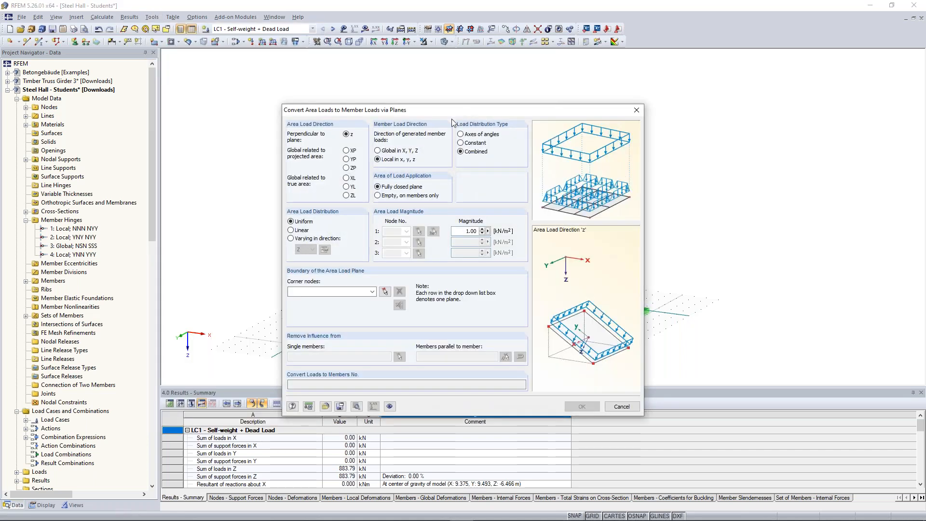
pyautogui.moveTo(456, 112); pyautogui.dragTo(440, 72)
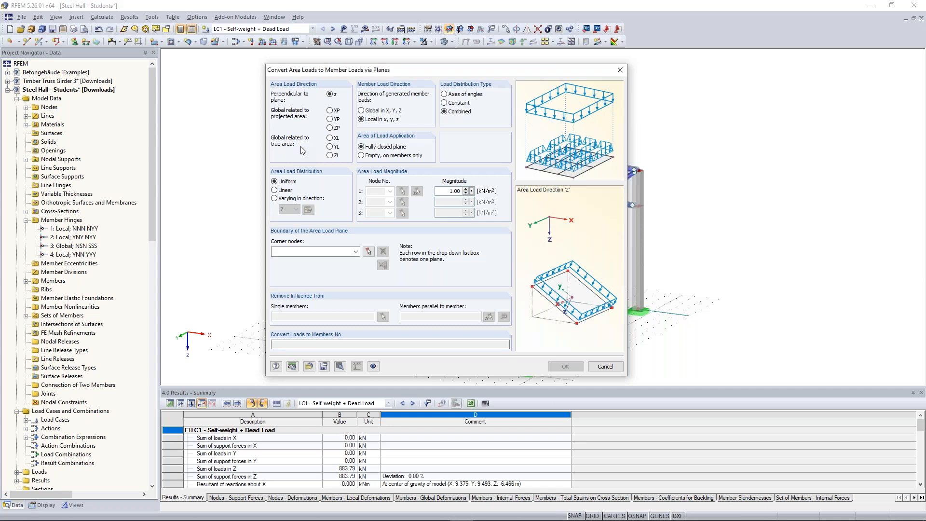
pyautogui.click(330, 155)
pyautogui.doubleClick(449, 190)
pyautogui.write('0,5')
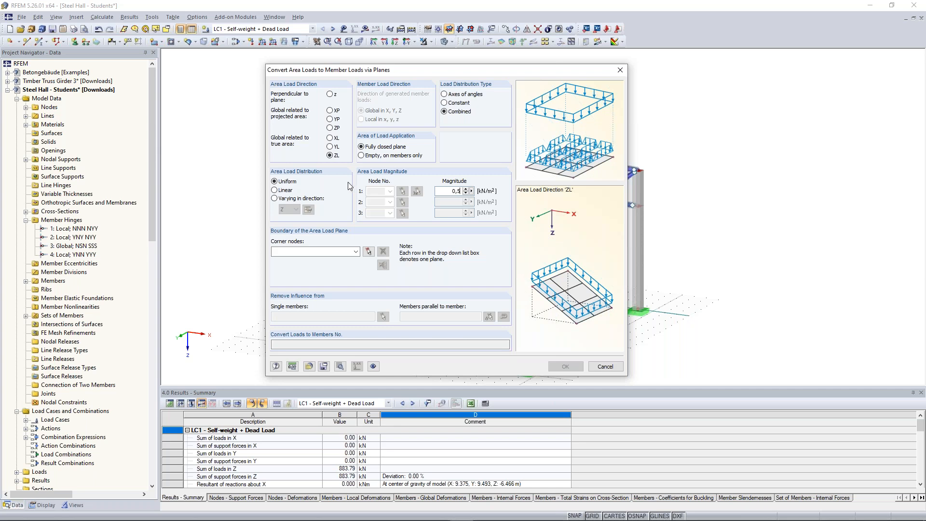
# Step: Define the area load plane over the first roof slope by its corner nodes 35, 3, 6 and 38
pyautogui.click(367, 254)
pyautogui.click(300, 203)
pyautogui.click(410, 142)
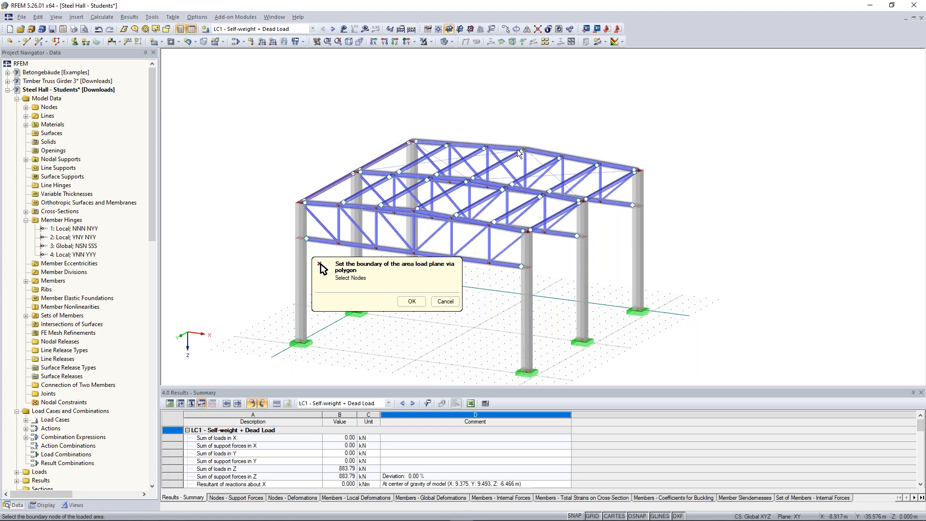
pyautogui.click(523, 151)
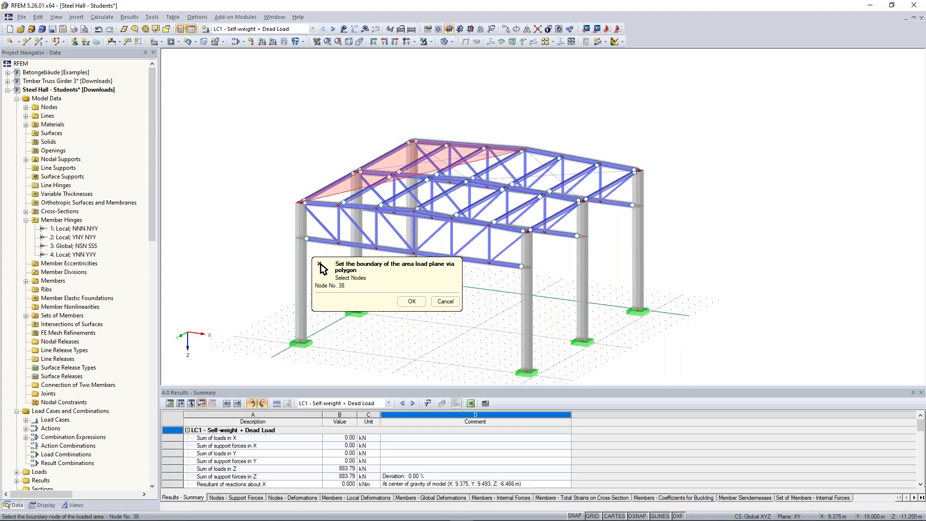
pyautogui.click(417, 209)
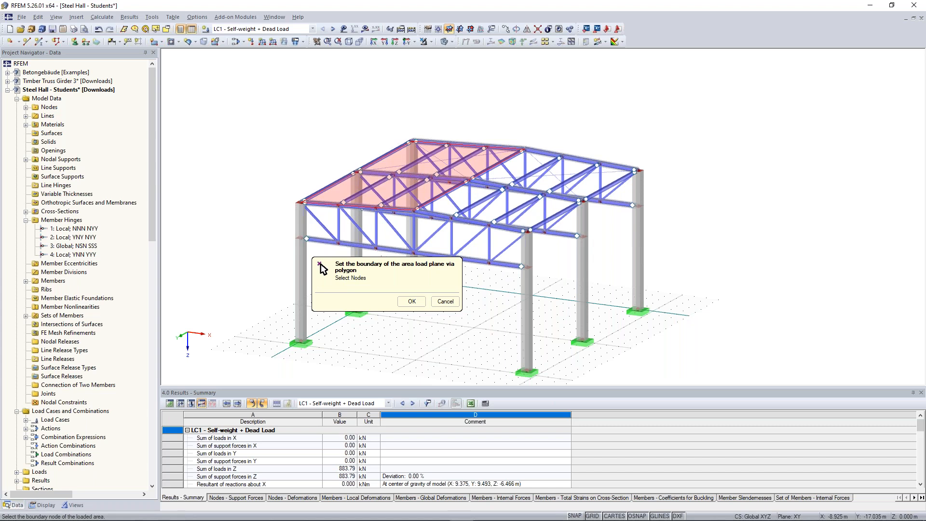
pyautogui.click(412, 301)
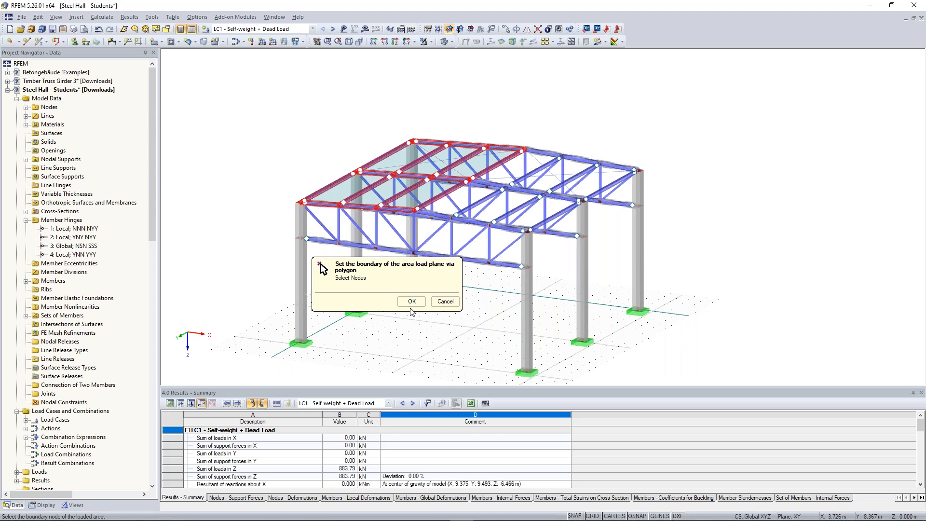
pyautogui.click(412, 301)
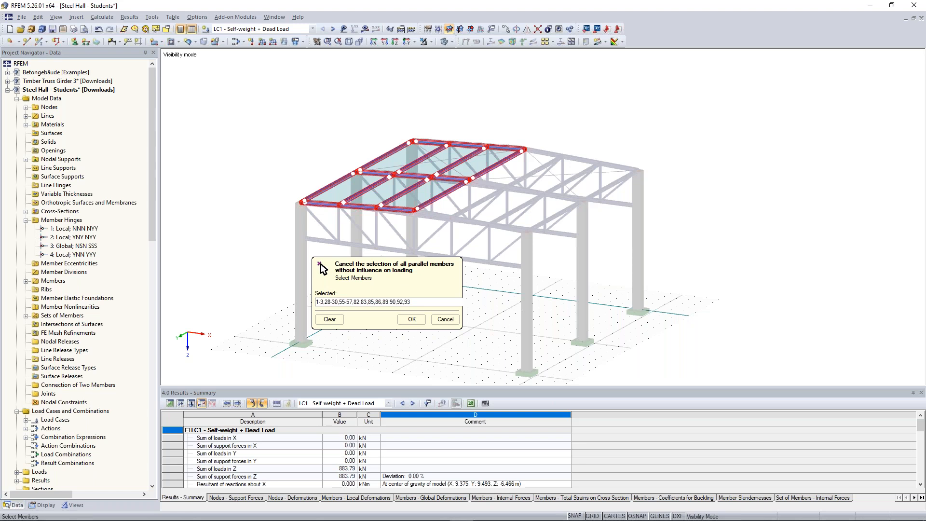
# Step: Remove the influence of members parallel to top chord member 55 and generate the first roof slope's member loads, accepting deletion of existing results
pyautogui.scroll(2, 396, 190)
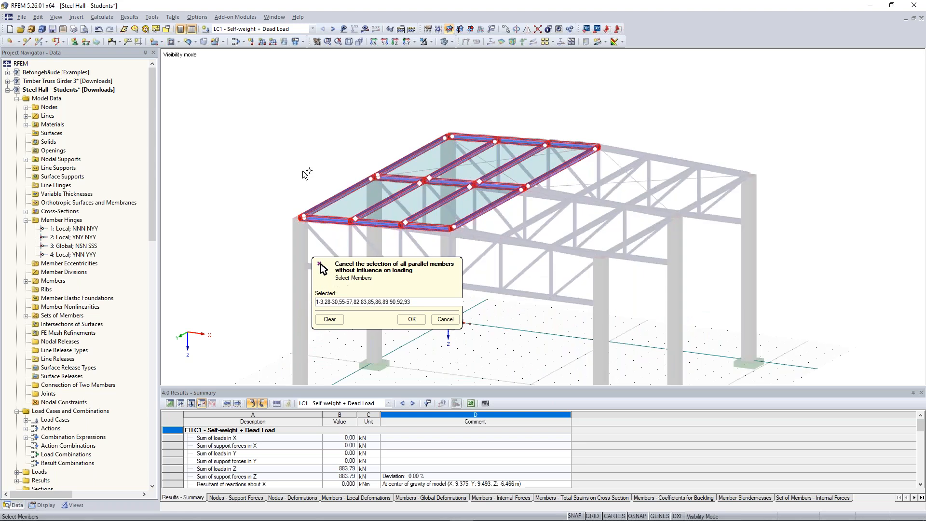
pyautogui.click(329, 220)
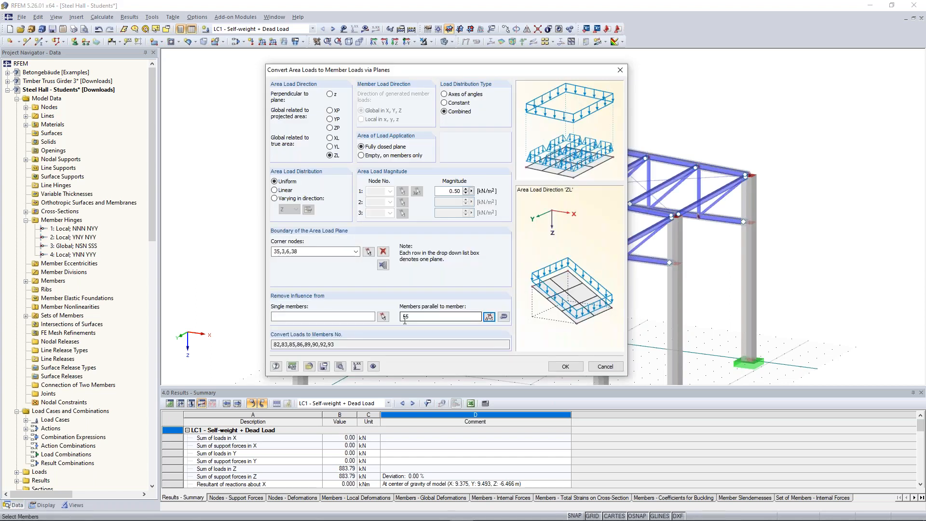
pyautogui.click(562, 367)
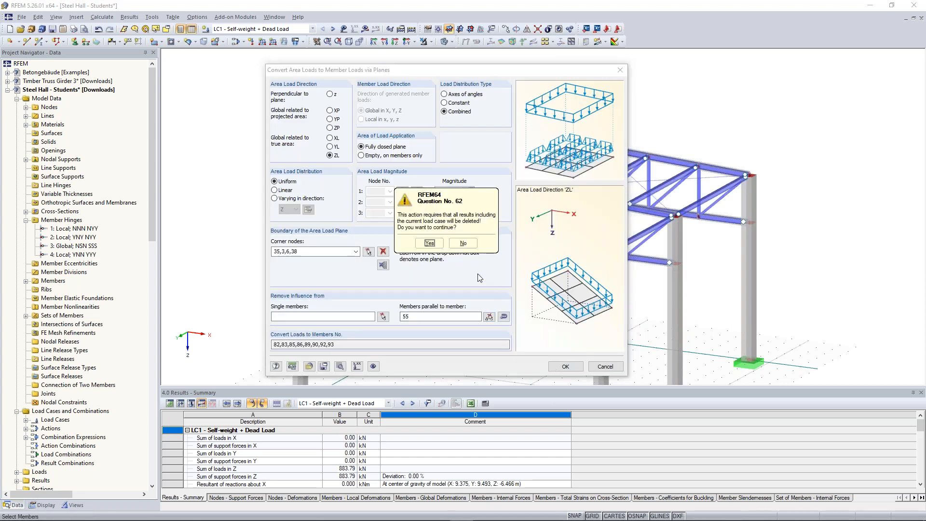
pyautogui.click(429, 243)
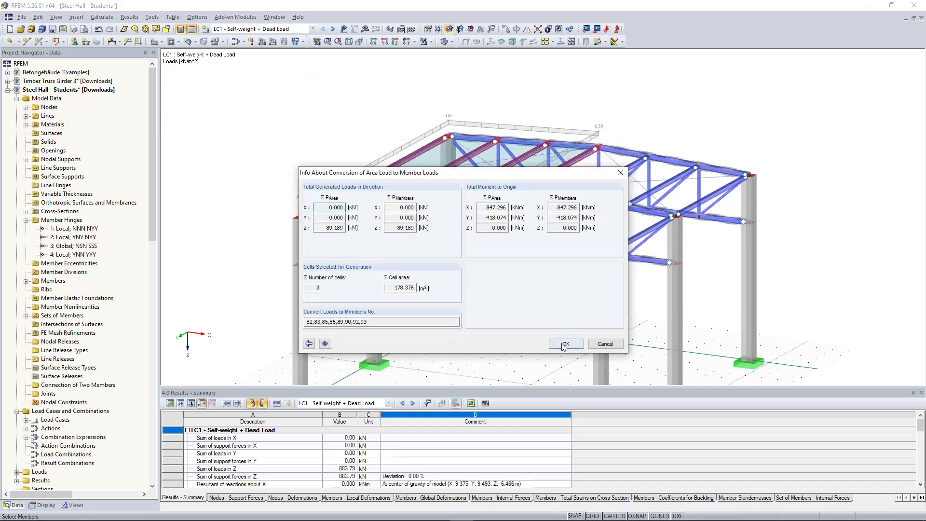
pyautogui.click(564, 344)
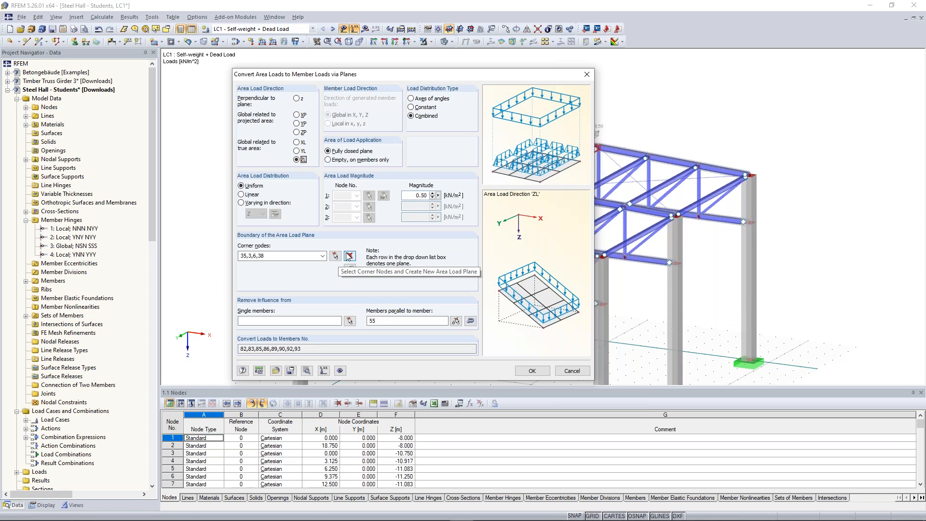
# Step: Set the 0.50 kN/m² ZL area load on the second roof slope with corner nodes 38,6,9,41, excluding members parallel to member 60
pyautogui.click(348, 256)
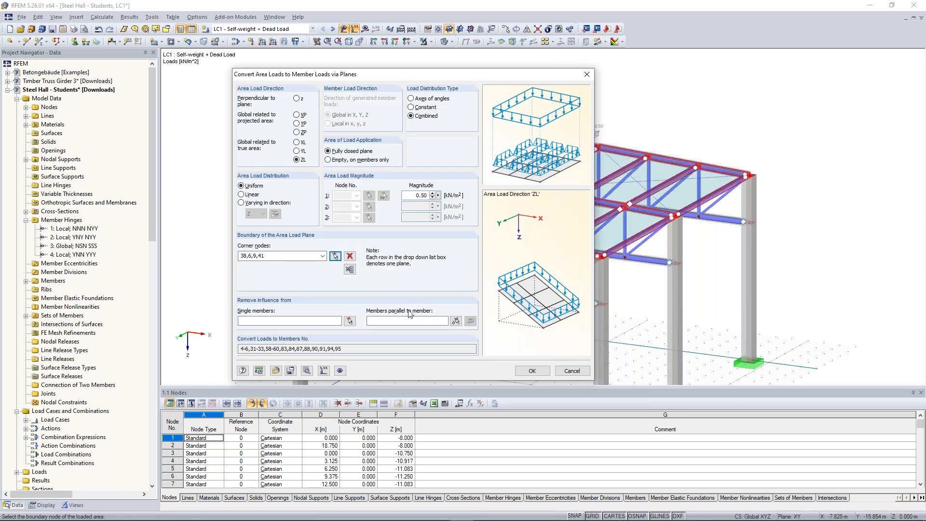
pyautogui.click(455, 321)
pyautogui.click(487, 233)
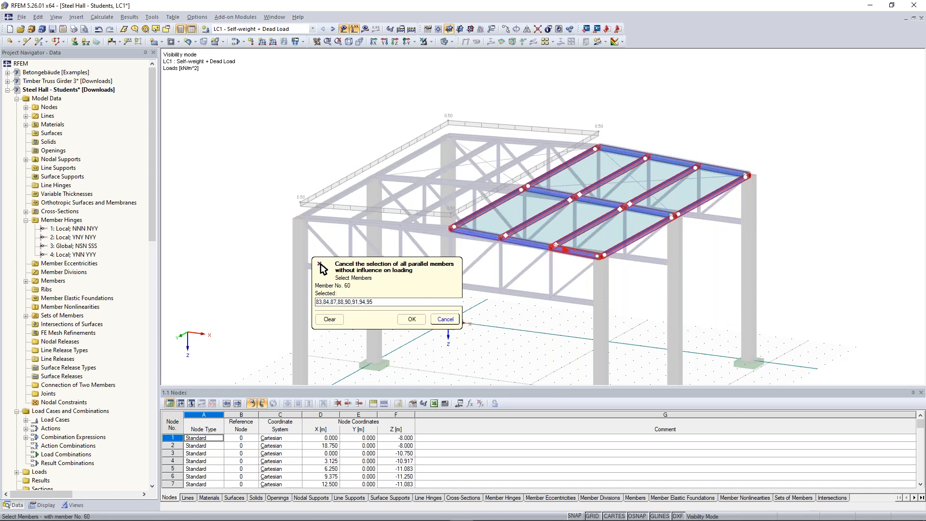
pyautogui.click(412, 320)
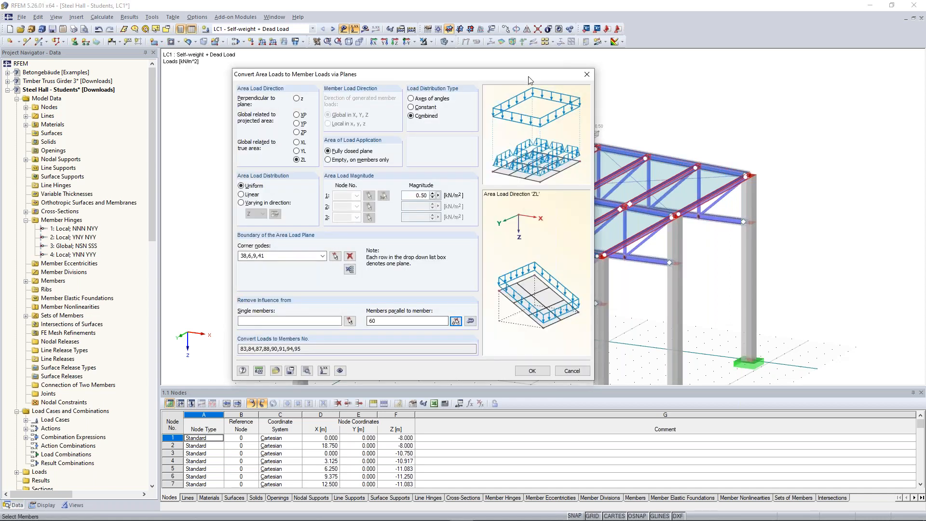
pyautogui.moveTo(461, 75); pyautogui.dragTo(419, 57)
pyautogui.moveTo(494, 54); pyautogui.dragTo(501, 121)
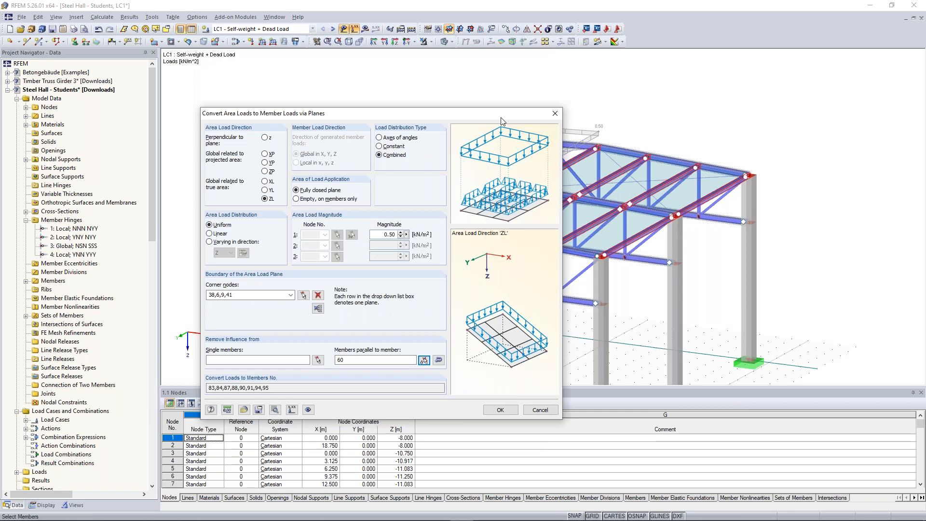
pyautogui.moveTo(501, 118); pyautogui.dragTo(500, 125)
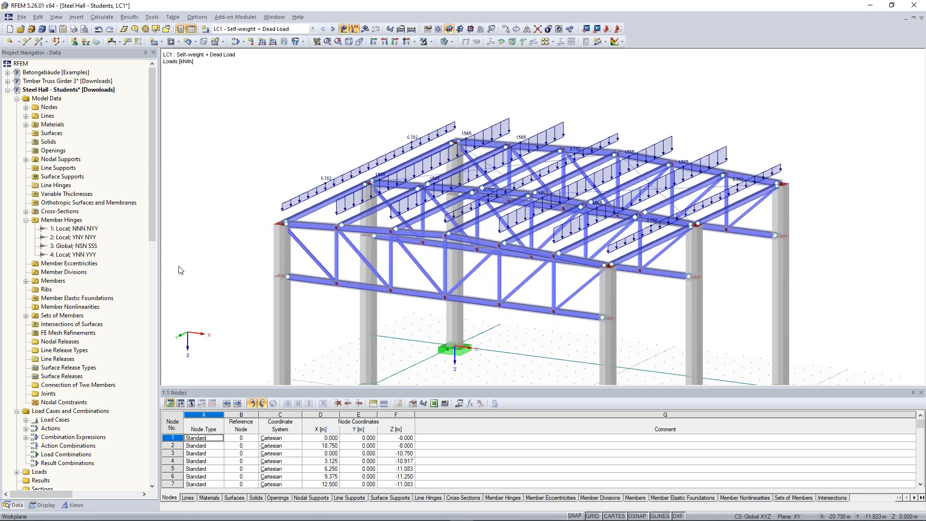
# Step: Generate LC1 member loads from a 0.50 kN/m² ZL area load on the bottom chord plane with corner nodes 33, 1, 2 and 34
pyautogui.keyDown('ctrl'); pyautogui.moveTo(215, 237); pyautogui.dragTo(332, 212, button='middle'); pyautogui.keyUp('ctrl')
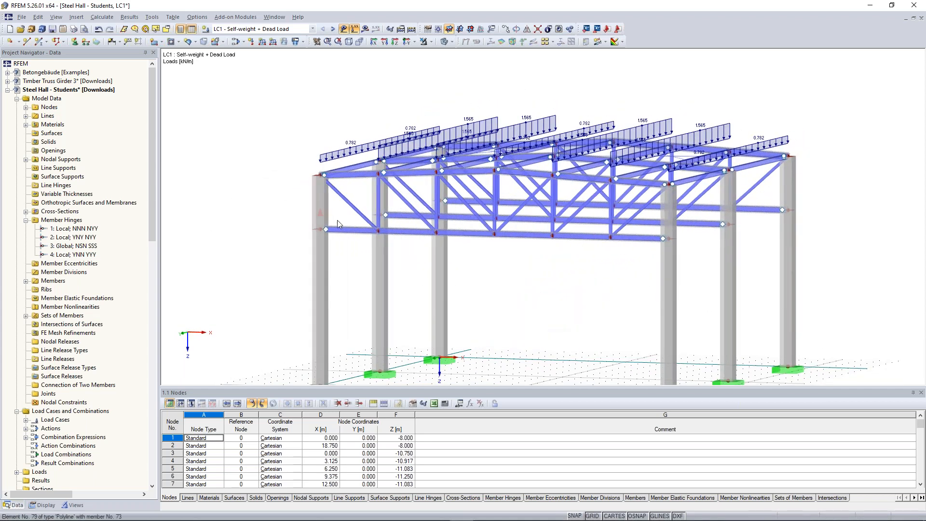
pyautogui.keyDown('ctrl'); pyautogui.moveTo(492, 285); pyautogui.dragTo(418, 262, button='middle'); pyautogui.keyUp('ctrl')
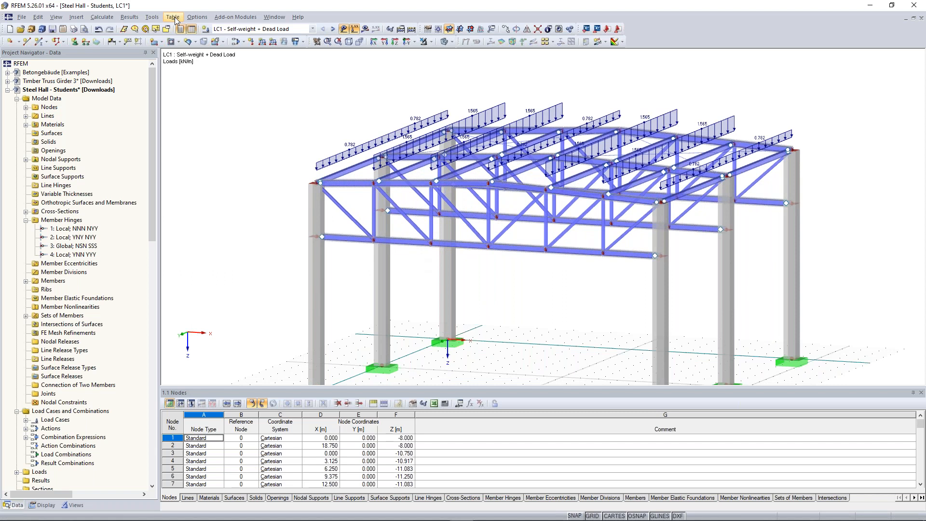
pyautogui.click(152, 17)
pyautogui.moveTo(242, 230)
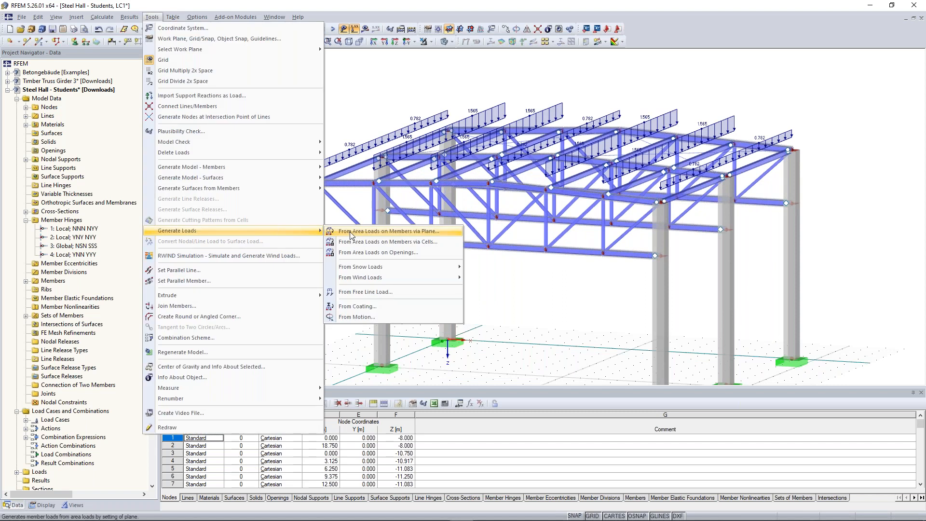
pyautogui.click(351, 232)
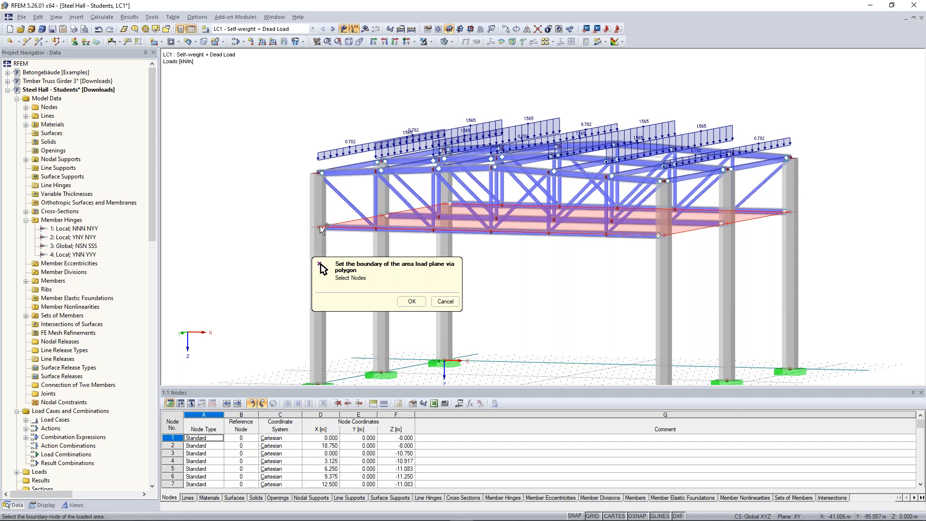
pyautogui.click(322, 228)
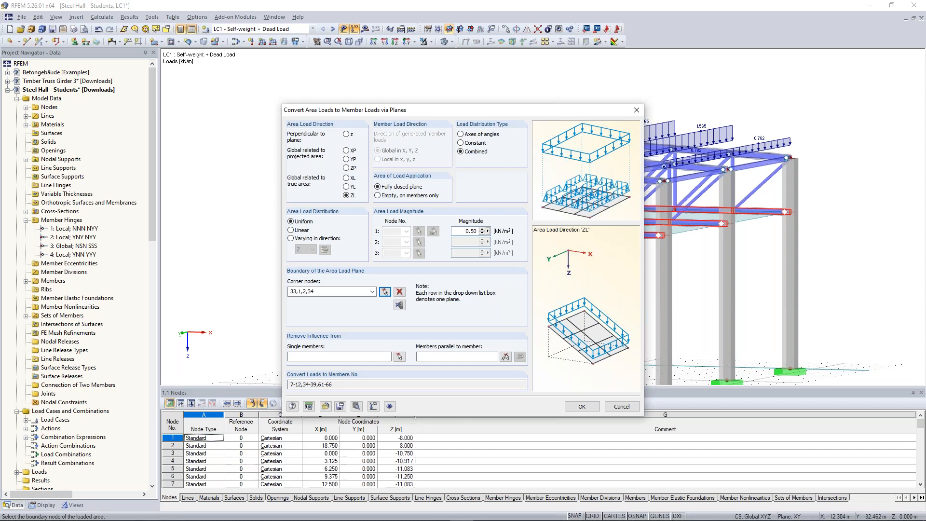
pyautogui.press('Return')
pyautogui.keyDown('ctrl'); pyautogui.moveTo(515, 294); pyautogui.dragTo(525, 312, button='middle'); pyautogui.keyUp('ctrl')
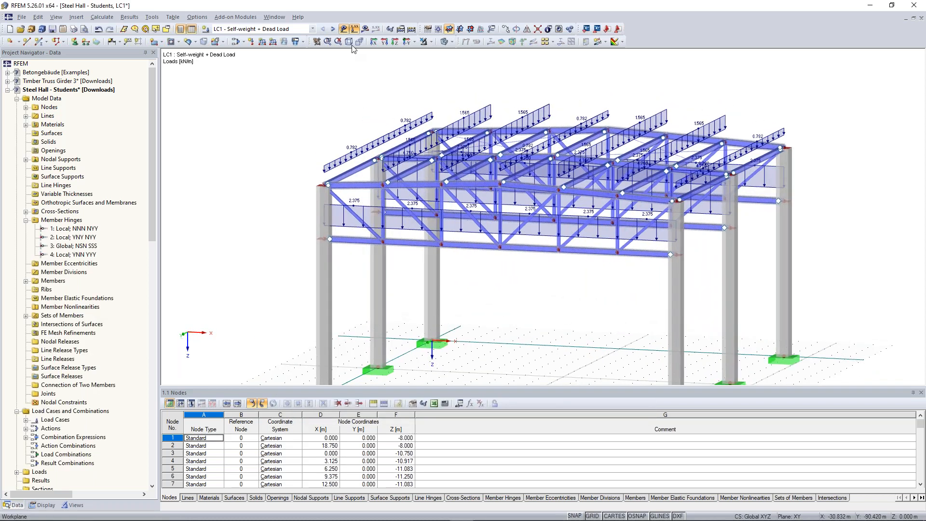
# Step: In LC2 Imposed load, generate member loads from a 0.50 kN/m² ZL area load on the bottom chord plane, corner nodes 33,1,2,34
pyautogui.click(333, 29)
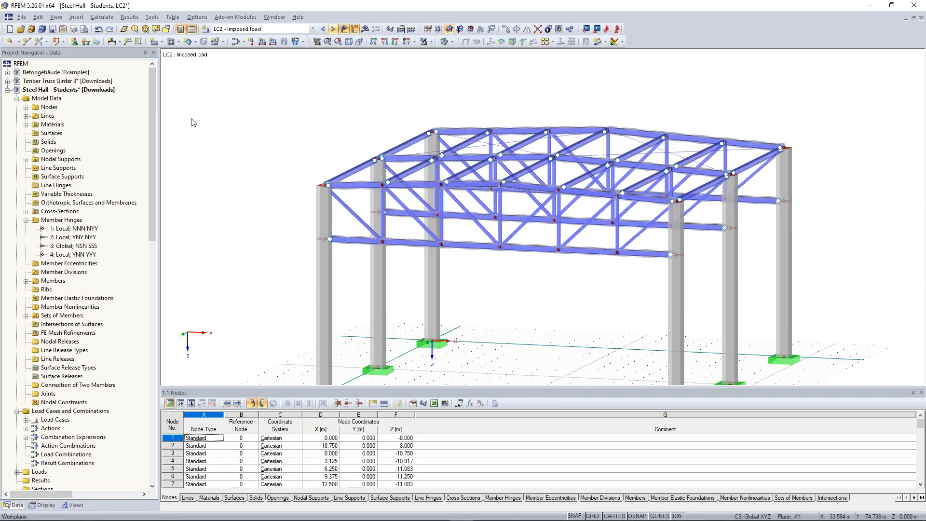
pyautogui.click(151, 17)
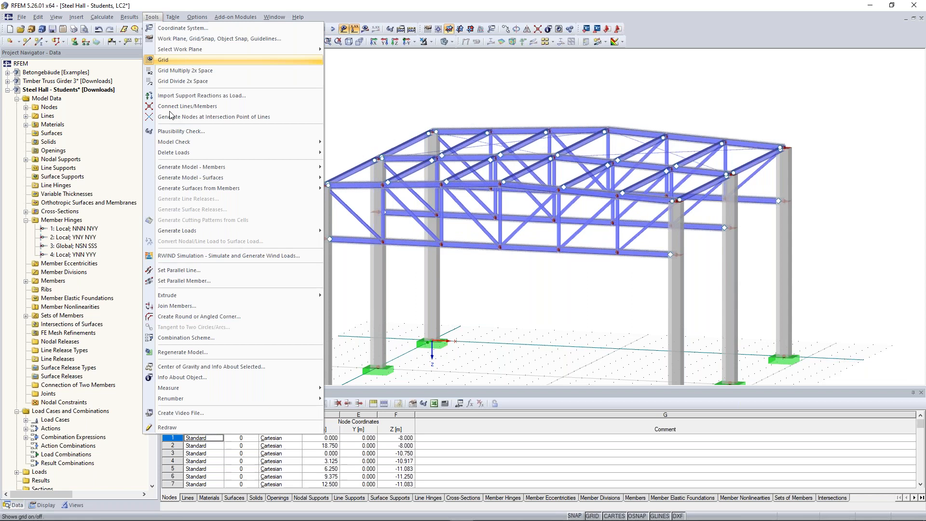
pyautogui.click(376, 231)
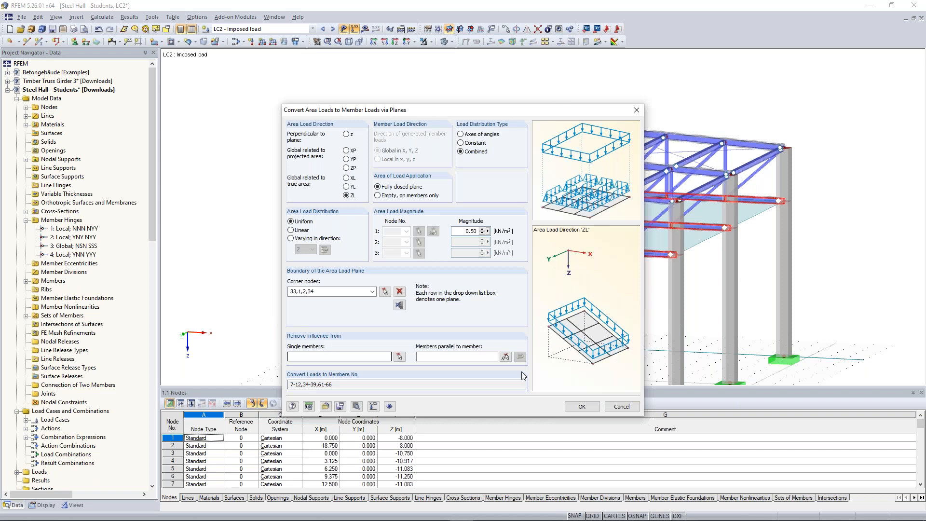
pyautogui.click(582, 406)
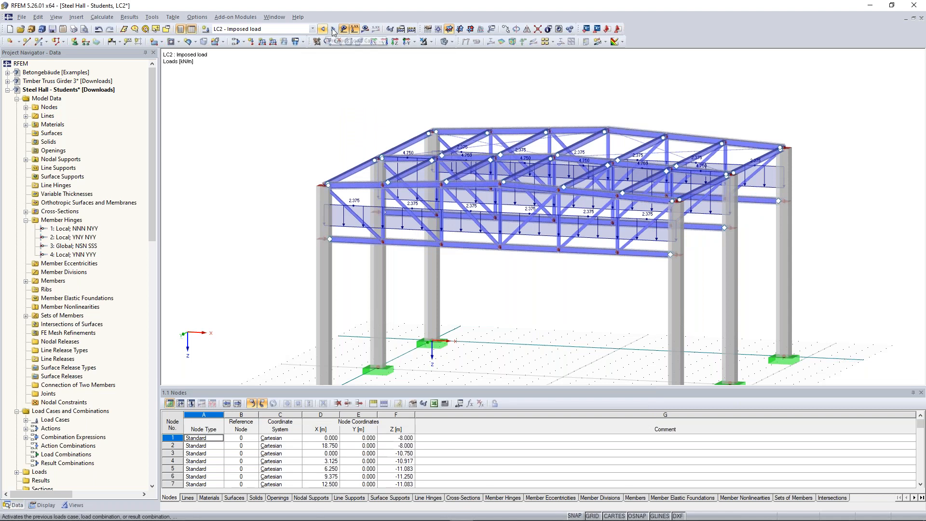
# Step: Activate load case LC3 Snow, then switch to the browser and open Dlubal's Snow Load, Wind Speed, and Seismic Load Maps page
pyautogui.click(333, 29)
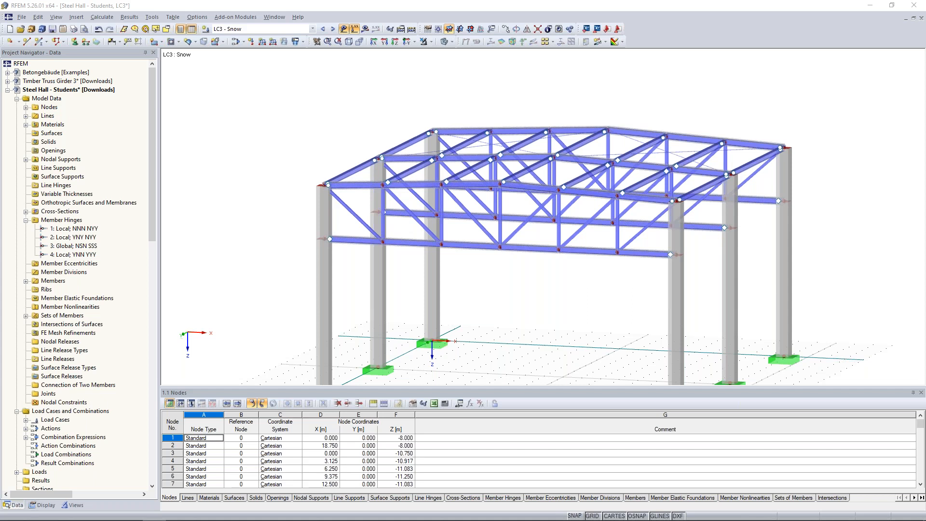
pyautogui.moveTo(297, 154); pyautogui.dragTo(479, 149)
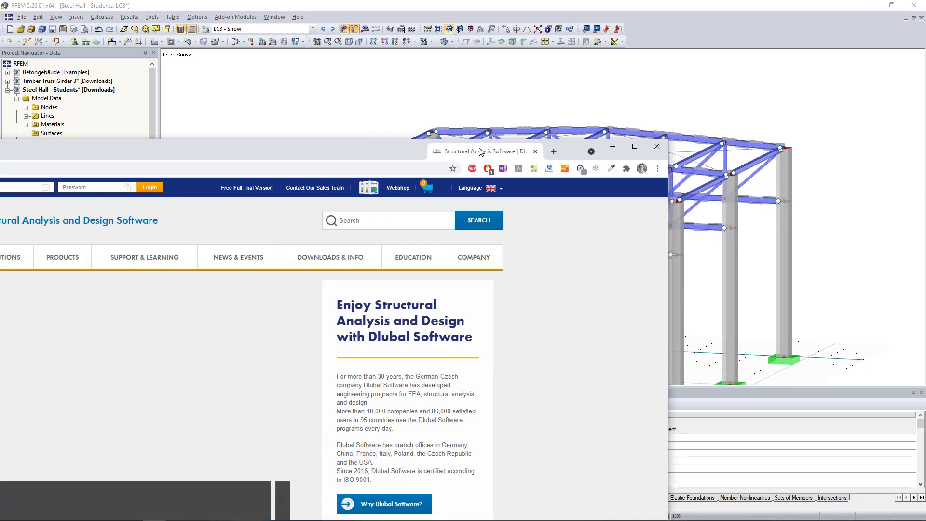
pyautogui.doubleClick(480, 151)
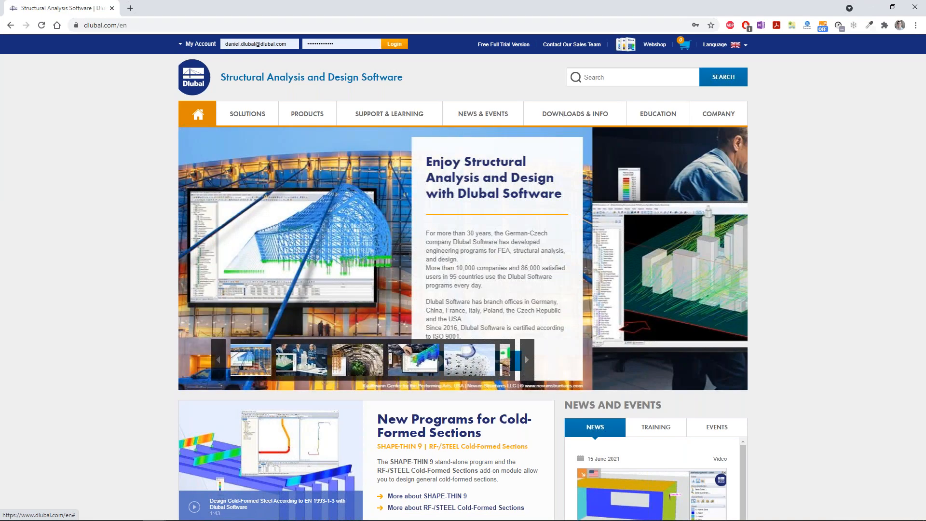
pyautogui.moveTo(252, 116)
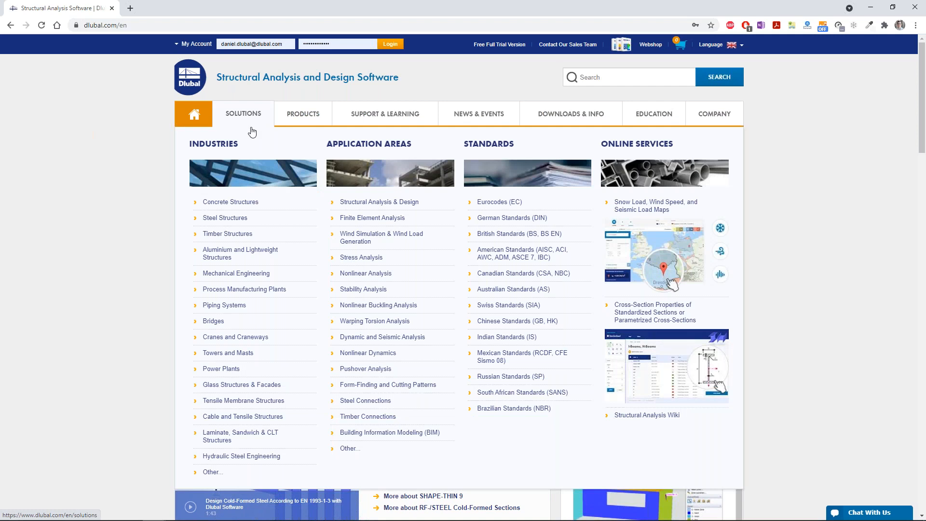
pyautogui.click(646, 202)
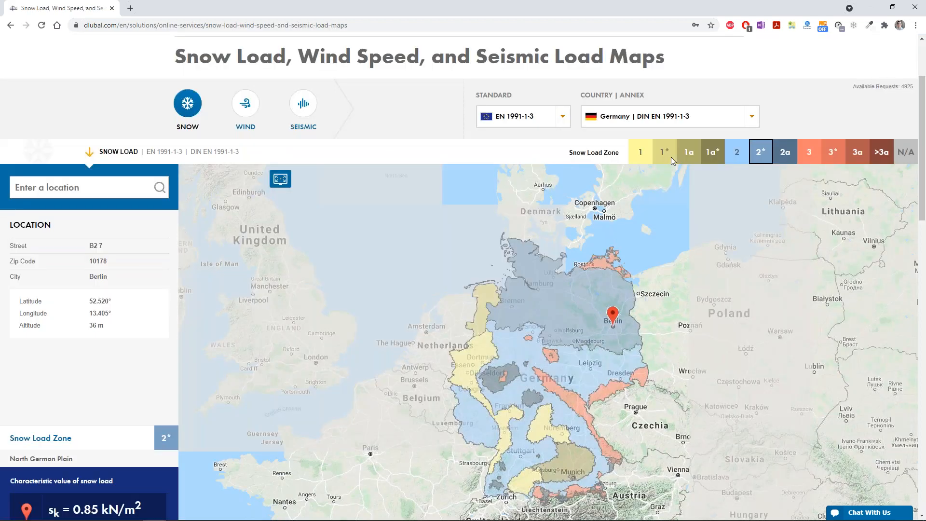
# Step: Search the German snow load map for the Technical University of Munich and read the site's snow load zone, characteristic snow load and altitude
pyautogui.write('tech')
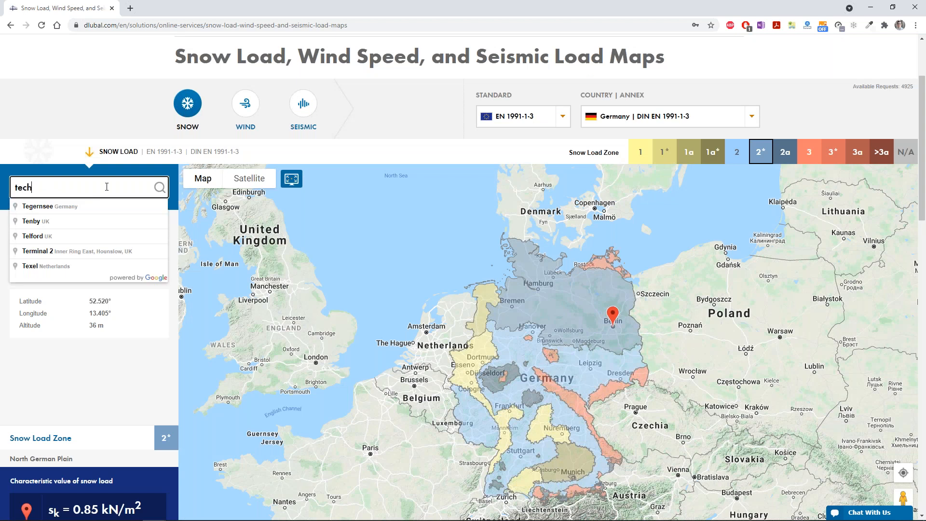
pyautogui.write('nical')
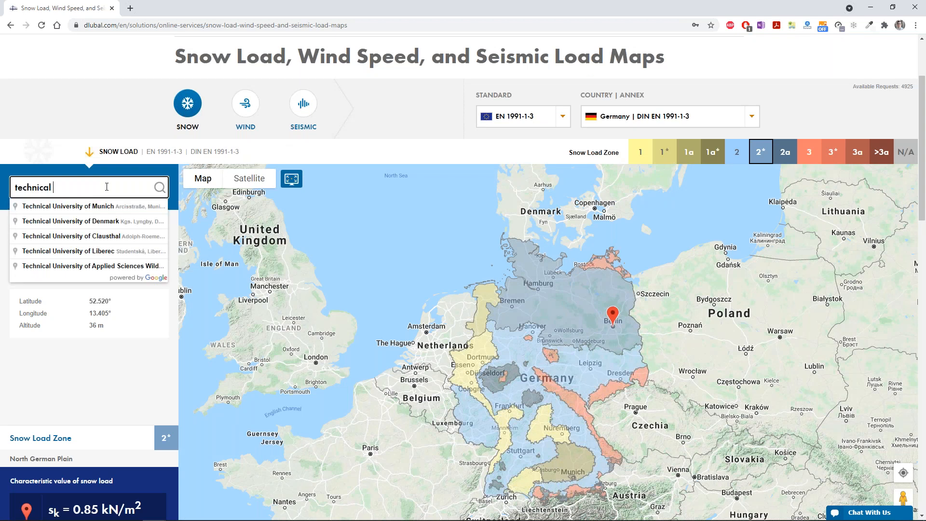
pyautogui.press('Down')
pyautogui.press('Return')
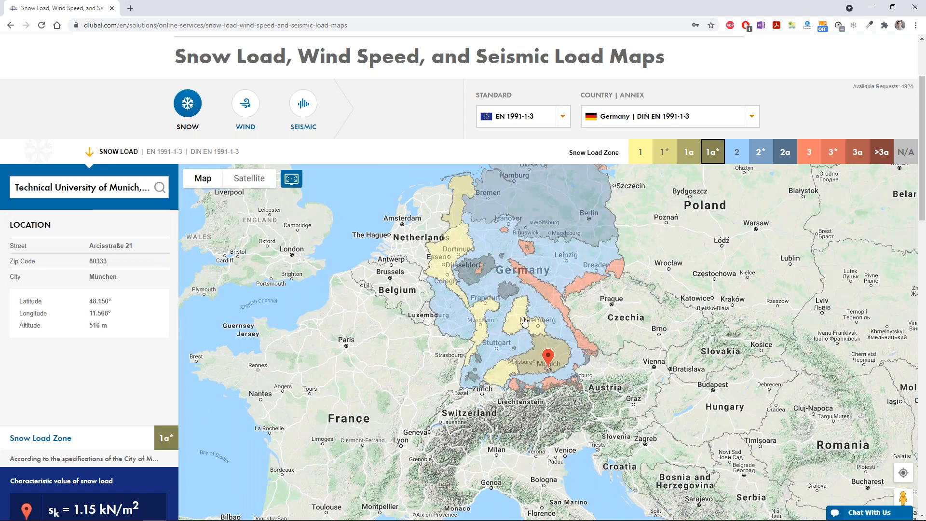
pyautogui.scroll(-1, 582, 202)
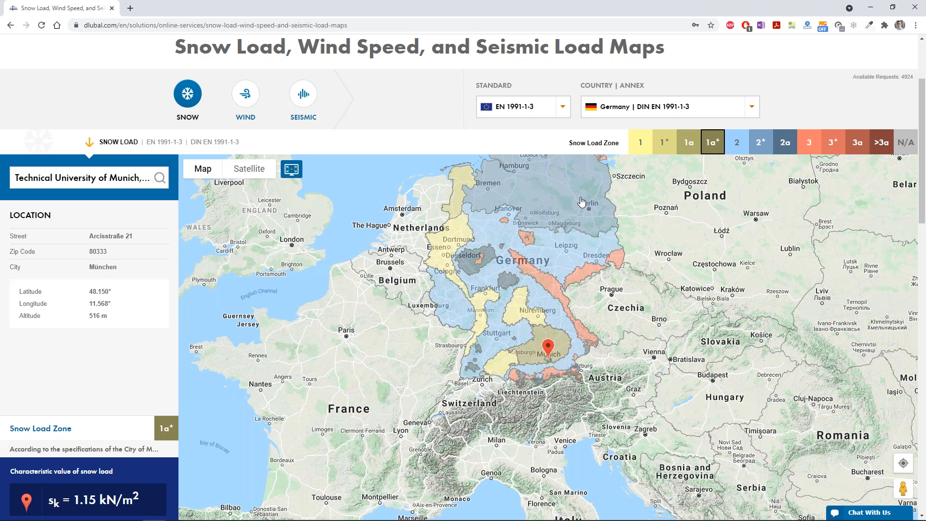
pyautogui.scroll(-2, 582, 201)
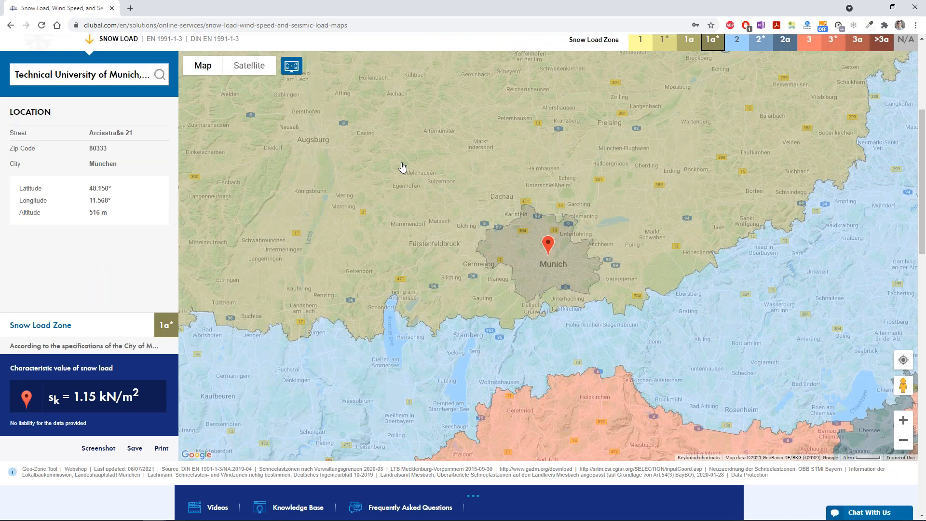
pyautogui.scroll(2, 403, 167)
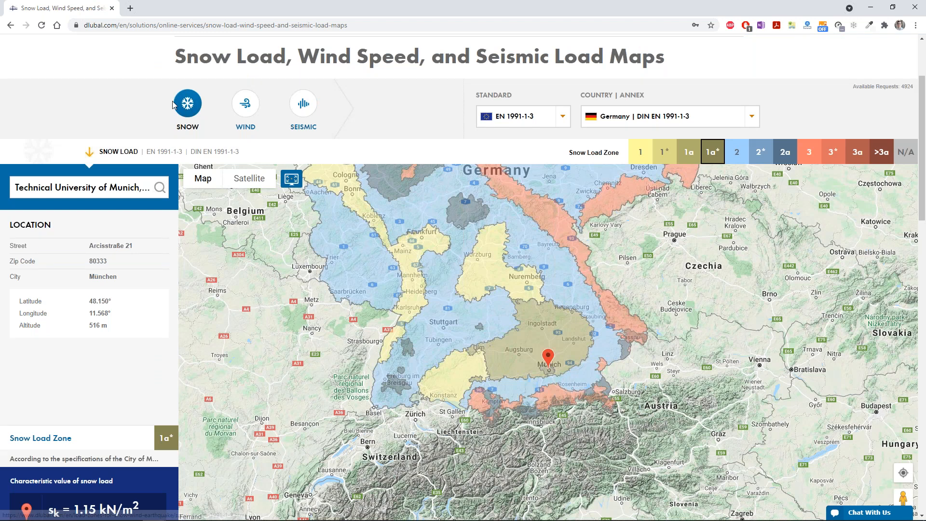
# Step: Display the EN 1991-1-4 wind load map and change the national annex to Italy, UNI EN 1991-1-4
pyautogui.click(246, 107)
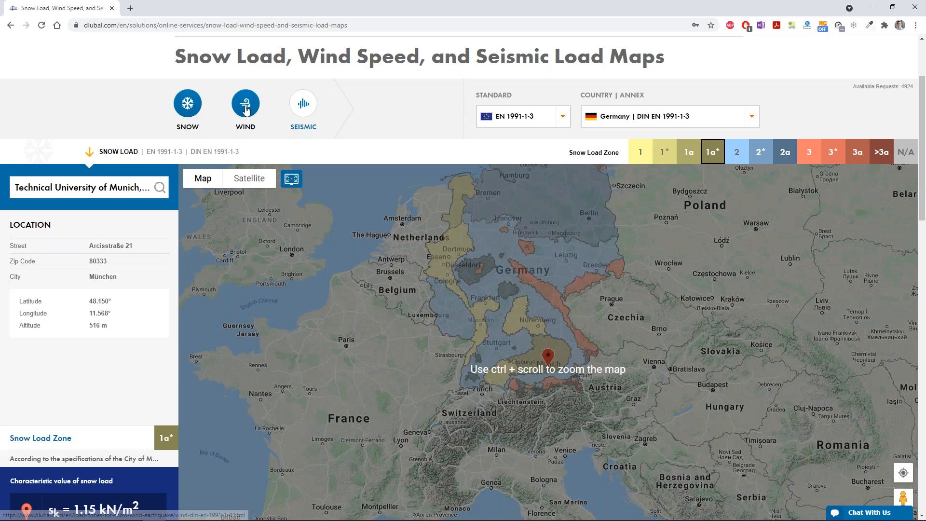
pyautogui.click(246, 107)
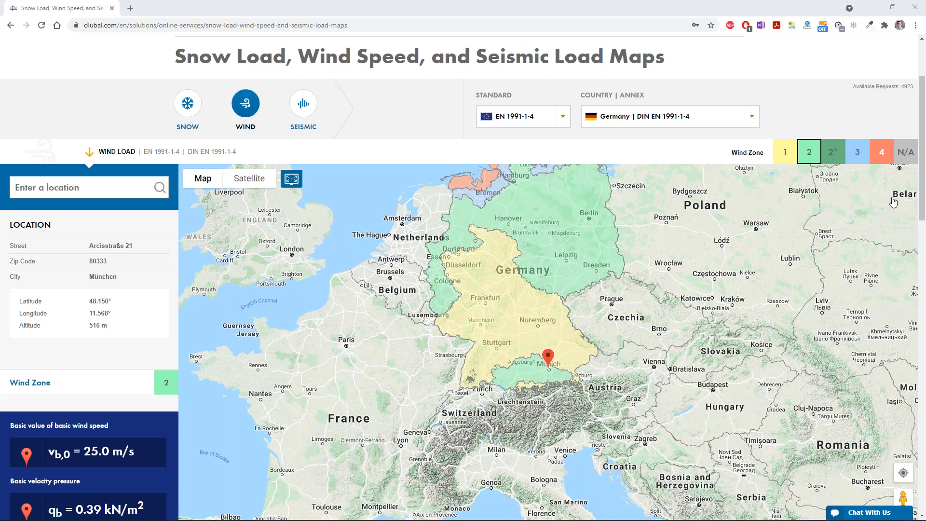
pyautogui.click(564, 121)
pyautogui.click(523, 131)
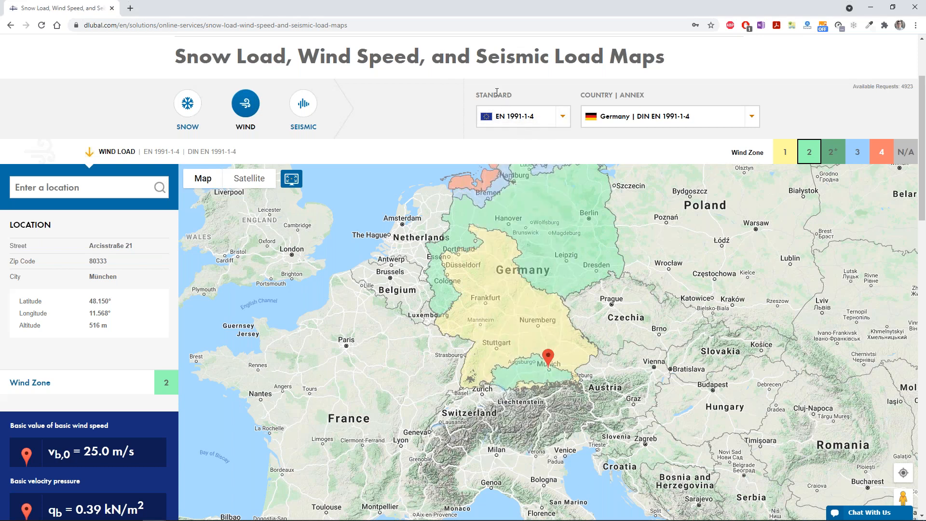
pyautogui.click(750, 121)
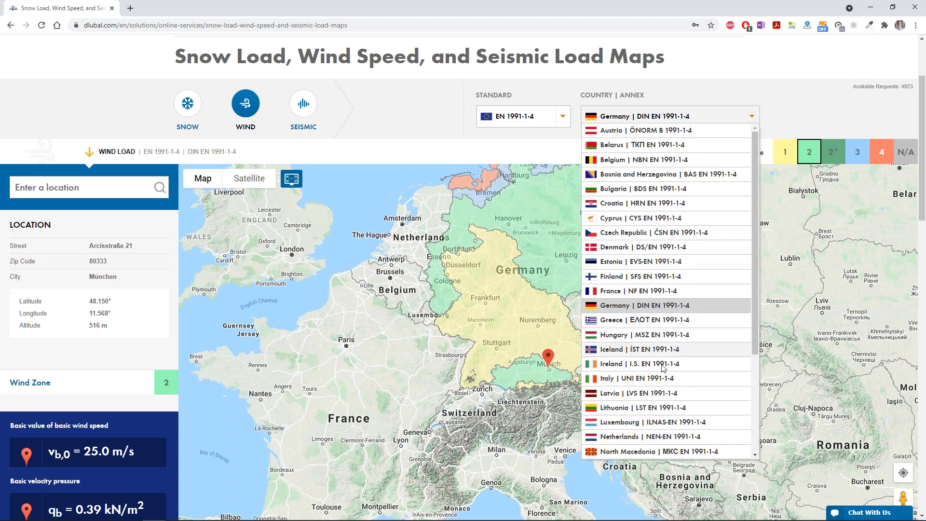
pyautogui.click(648, 378)
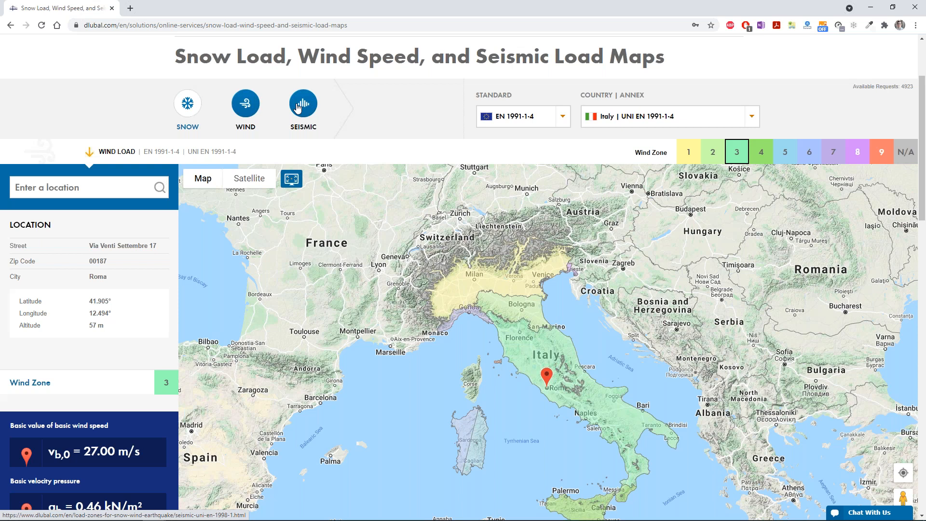
# Step: Display Italy's seismic load map, place the location marker at Pisa and read the design ground acceleration
pyautogui.click(297, 107)
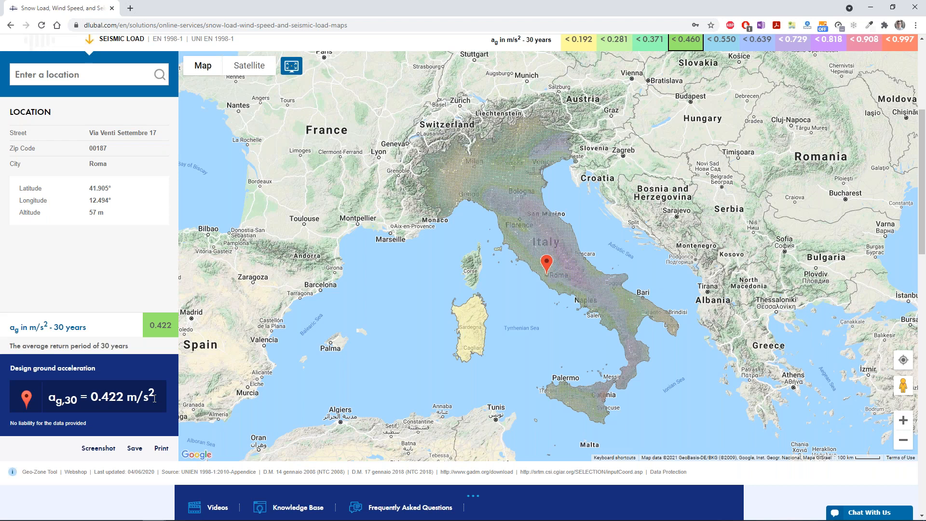
pyautogui.click(346, 303)
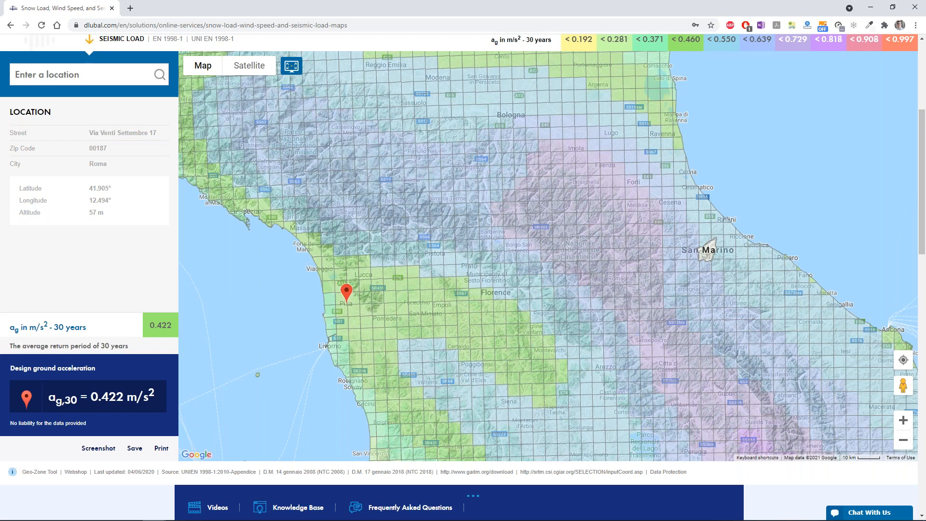
pyautogui.click(902, 441)
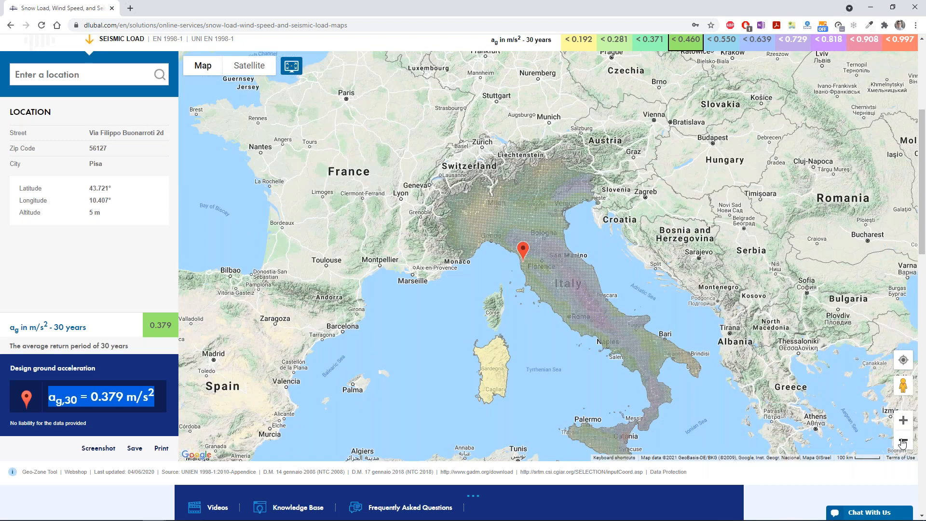
pyautogui.scroll(5, 210, 170)
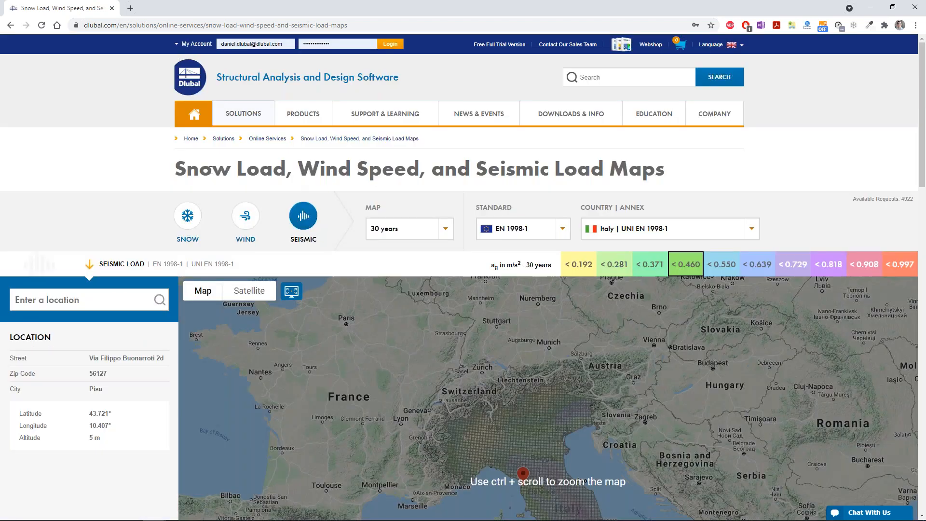
pyautogui.scroll(-2, 211, 170)
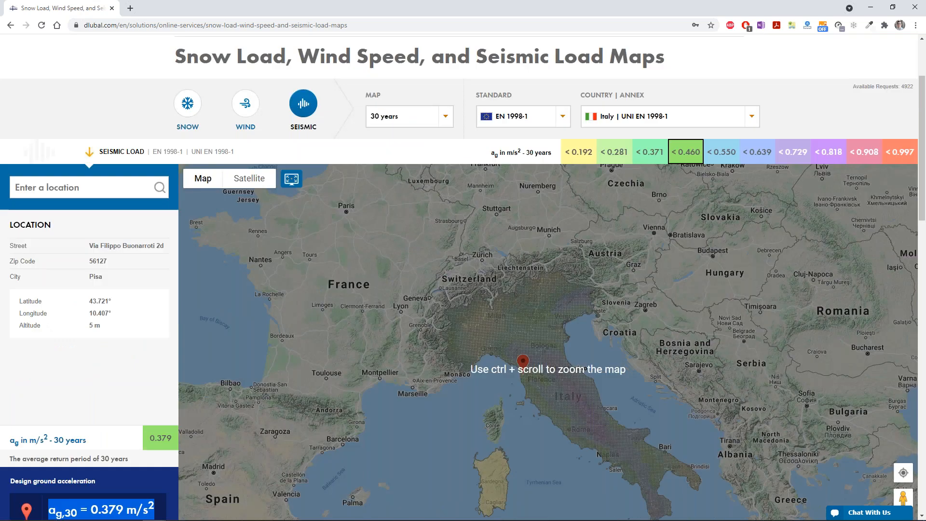
pyautogui.scroll(2, 210, 169)
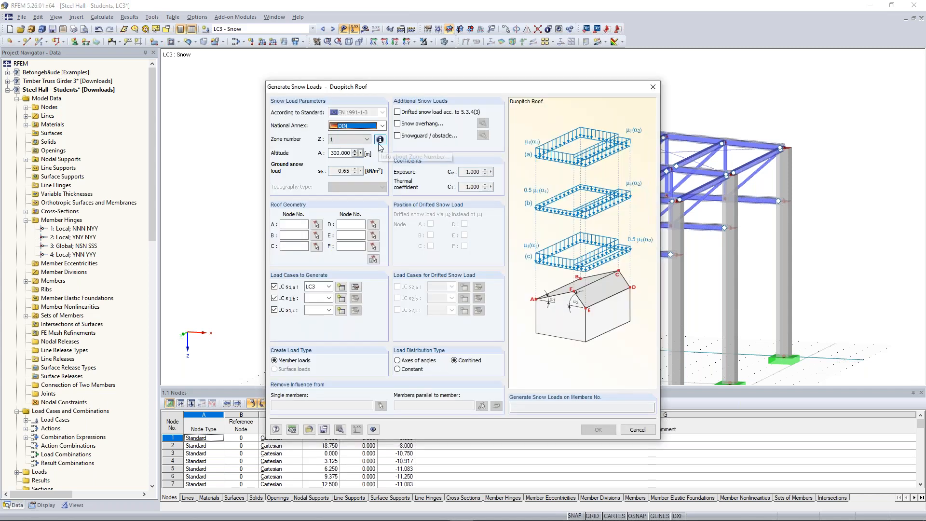
# Step: In RFEM's duopitch roof snow load generator, pick Munich's snow zone 1a from the Germany map and set the altitude to 540 m
pyautogui.click(379, 141)
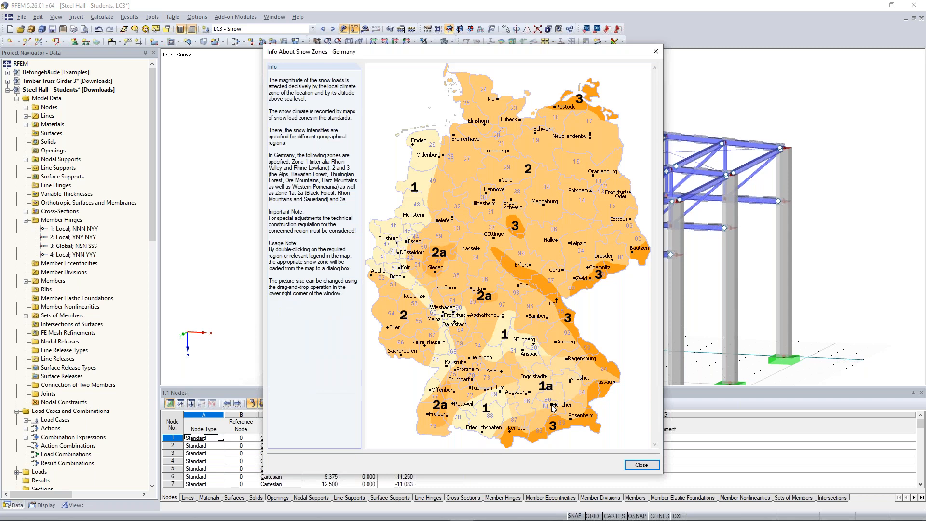
pyautogui.doubleClick(553, 410)
pyautogui.doubleClick(336, 153)
pyautogui.write('540')
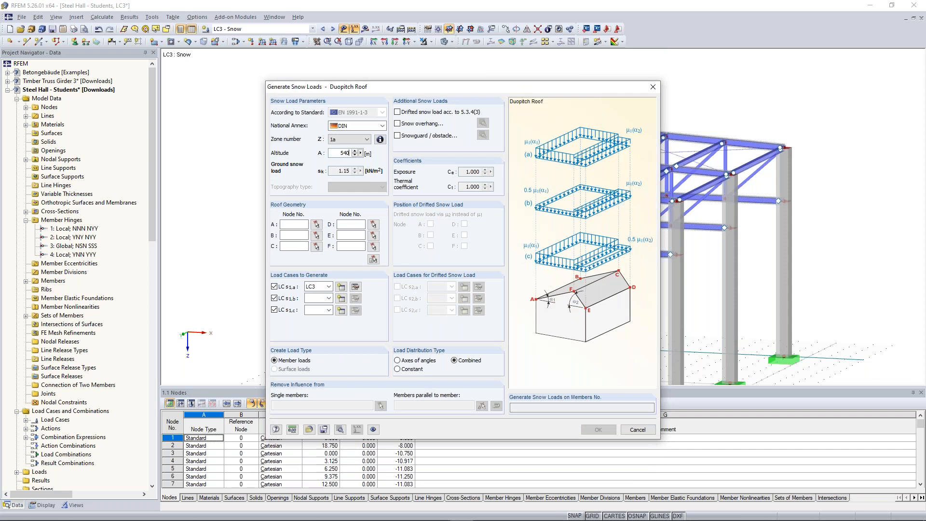
pyautogui.doubleClick(352, 172)
pyautogui.click(333, 171)
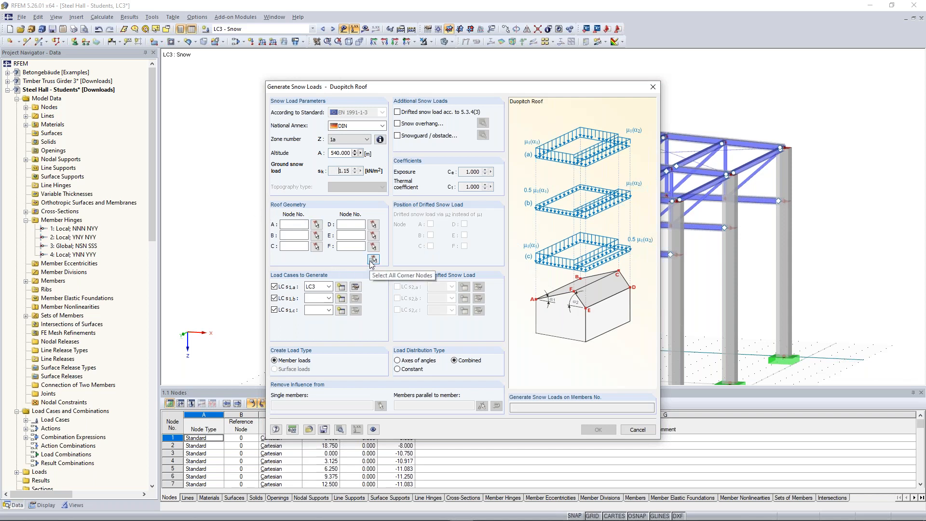
# Step: Exclude the s1,b and s1,c load cases, define the duopitch roof by its corner nodes, and generate the LC3 snow member loads
pyautogui.click(274, 299)
pyautogui.click(275, 310)
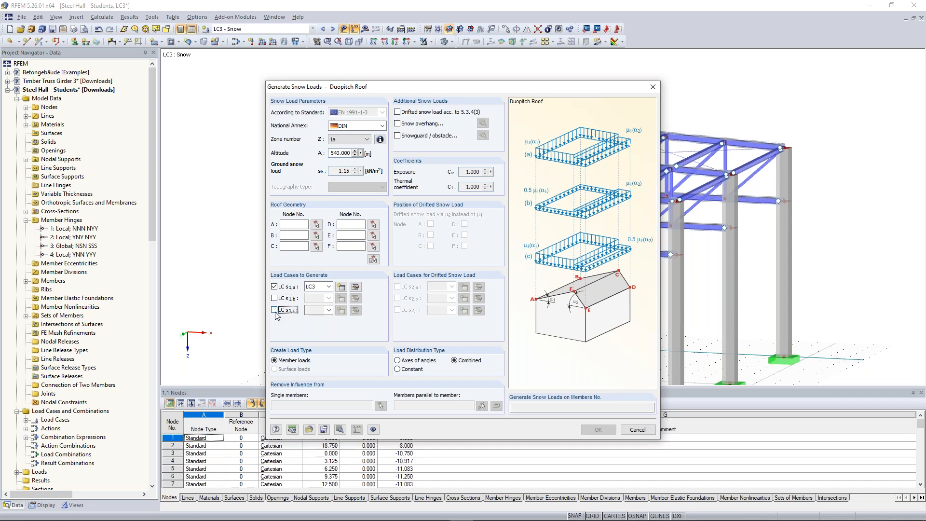
pyautogui.click(373, 259)
pyautogui.click(332, 179)
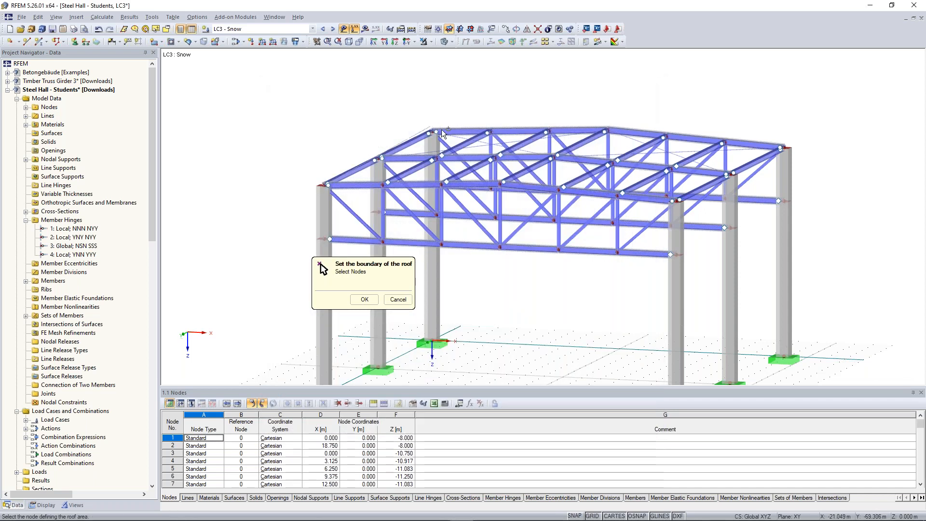
pyautogui.click(432, 131)
pyautogui.click(615, 132)
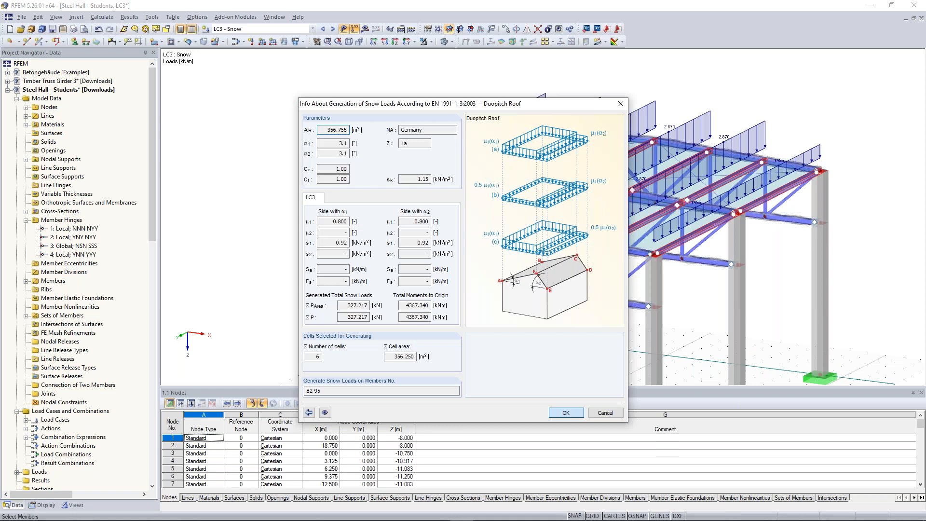
pyautogui.click(566, 413)
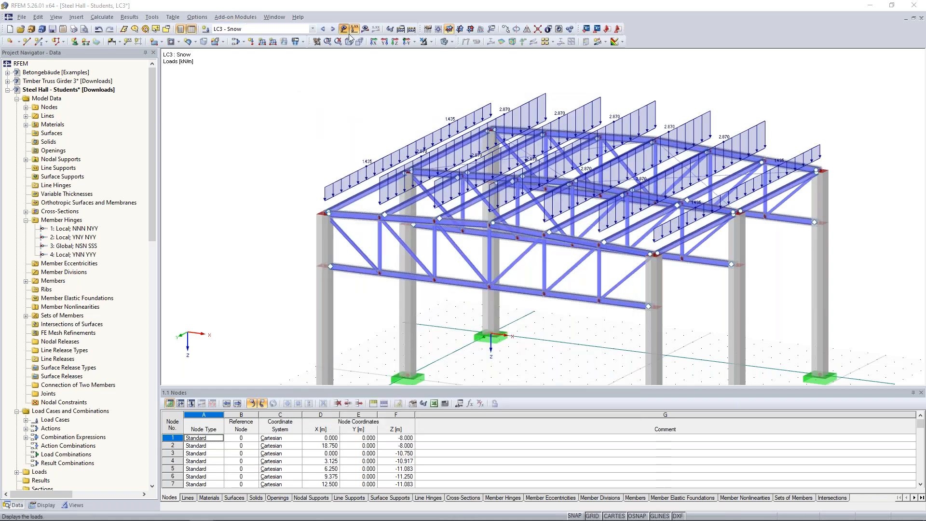
# Step: Activate load case LC4 Wind in +X and open the wind load generator for vertical walls with roof
pyautogui.click(333, 30)
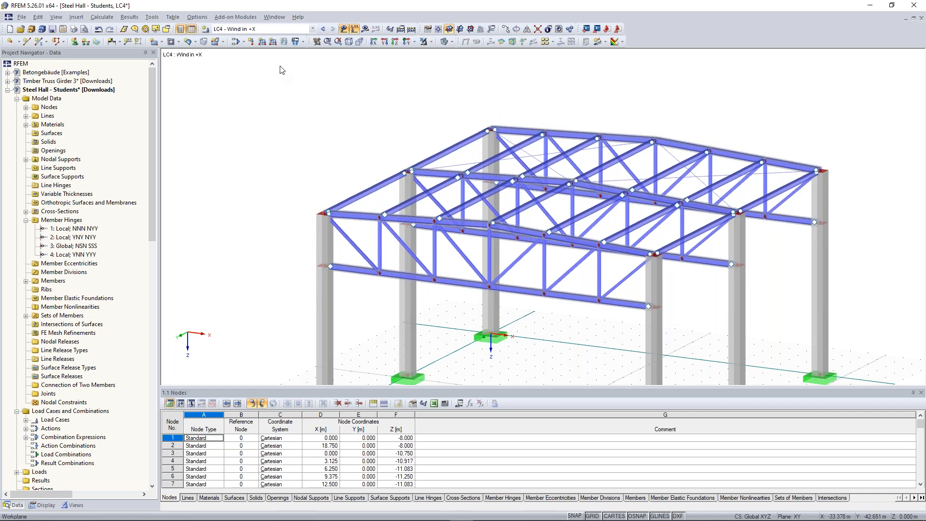
pyautogui.scroll(-2, 322, 160)
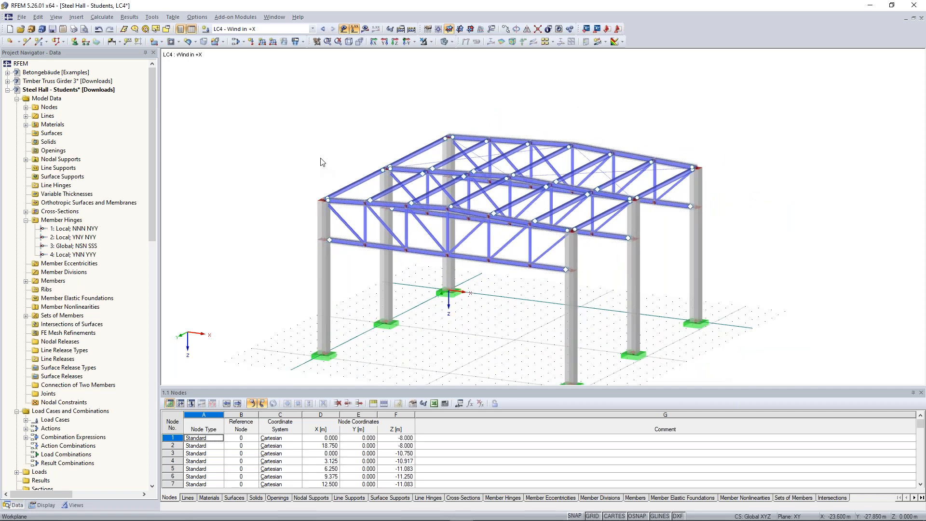
pyautogui.moveTo(322, 160)
pyautogui.keyDown('ctrl'); pyautogui.mouseDown(button='middle')
pyautogui.moveTo(318, 145)
pyautogui.moveTo(310, 149)
pyautogui.mouseUp(button='middle'); pyautogui.keyUp('ctrl')
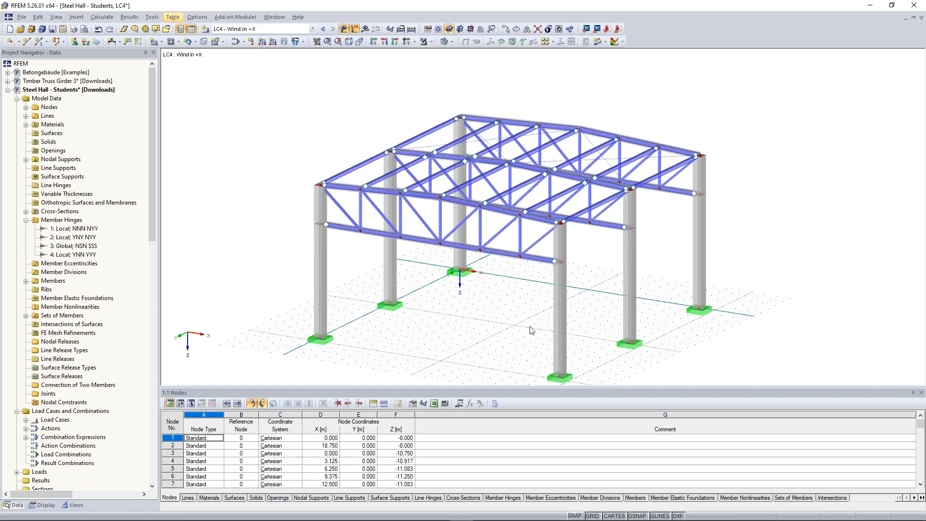
pyautogui.click(152, 17)
pyautogui.moveTo(533, 330)
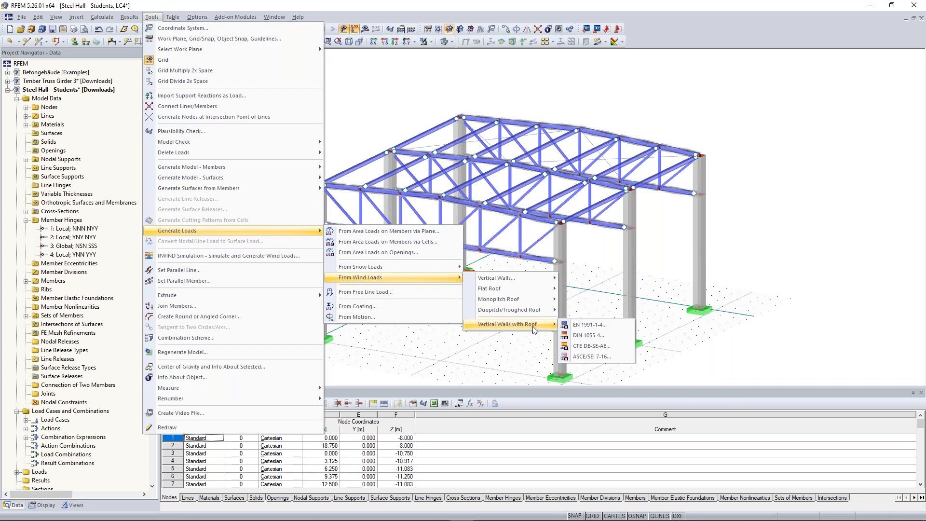
pyautogui.click(576, 328)
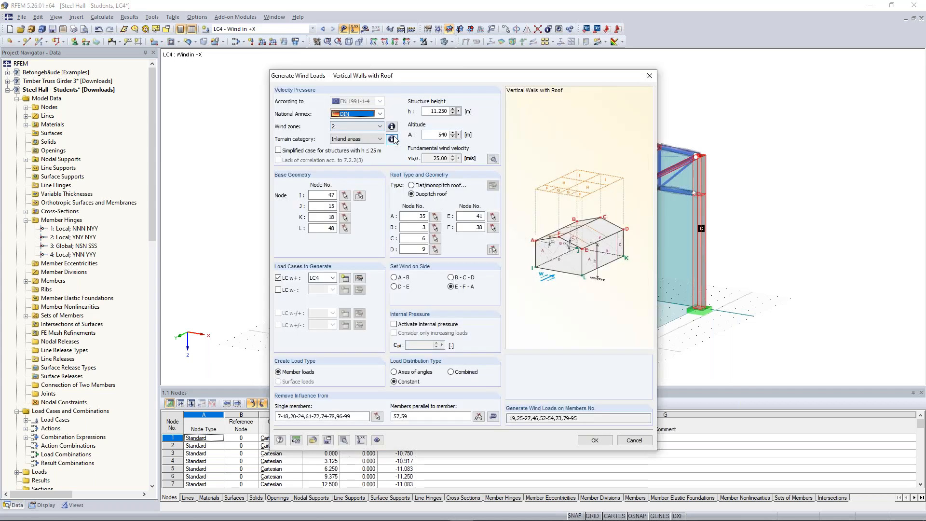
# Step: Select Inland areas as the terrain category and check Munich's wind zone on the map of Germany
pyautogui.click(379, 140)
pyautogui.click(366, 174)
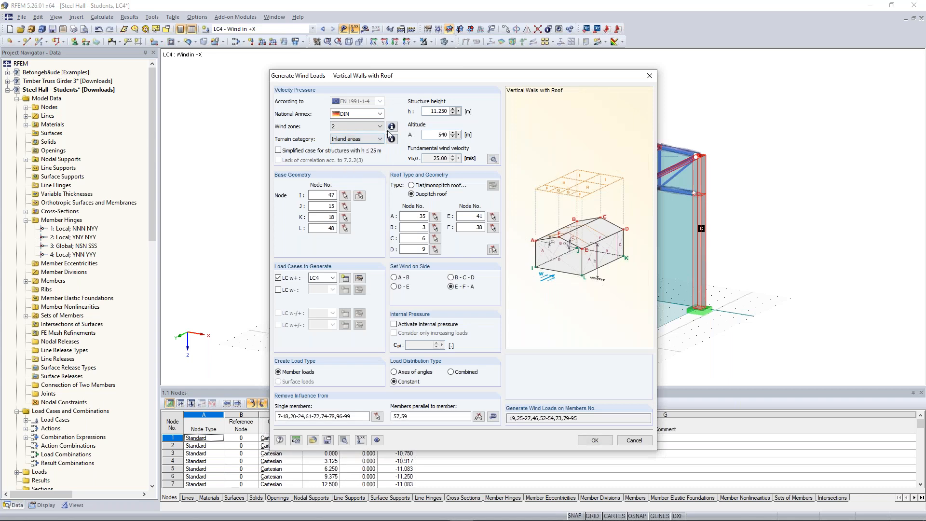
pyautogui.click(391, 126)
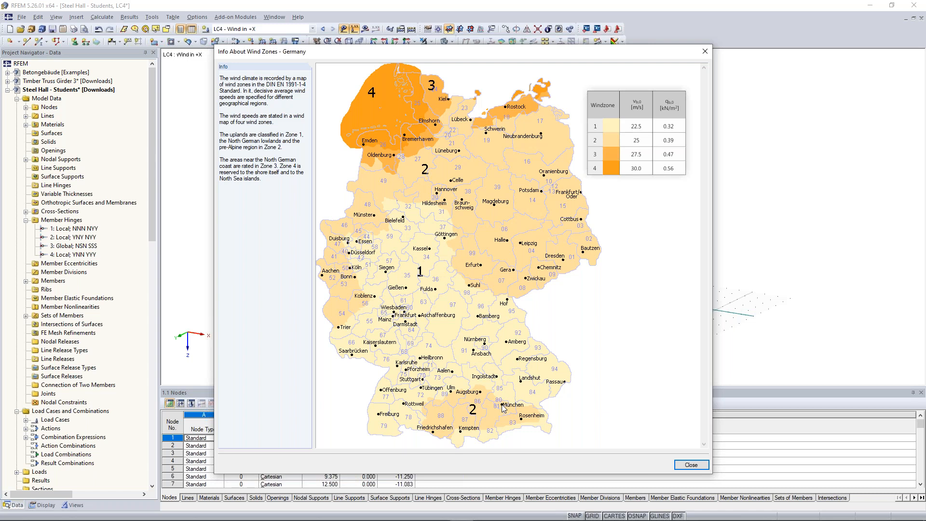
pyautogui.press('Escape')
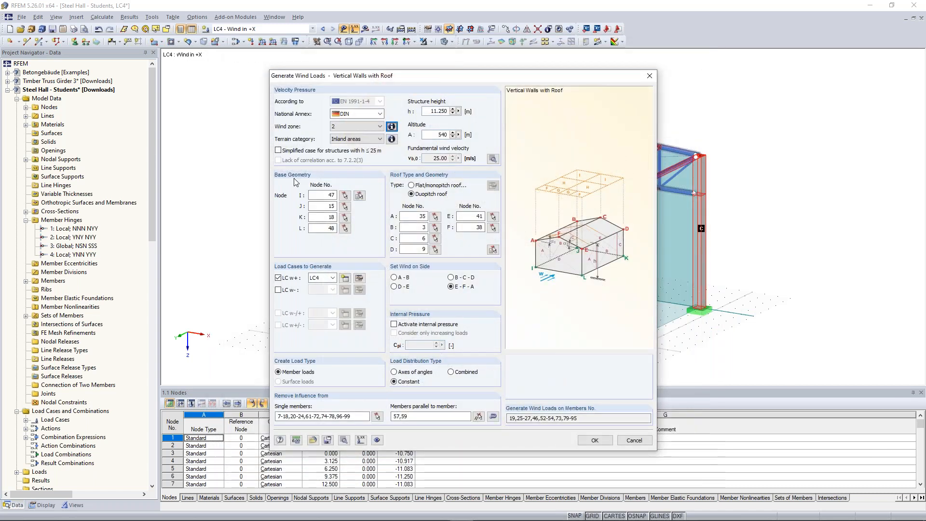
# Step: Define the building's base geometry in the wind load generator by picking corner nodes 47, 15, 18 and 48
pyautogui.moveTo(372, 78); pyautogui.dragTo(261, 70)
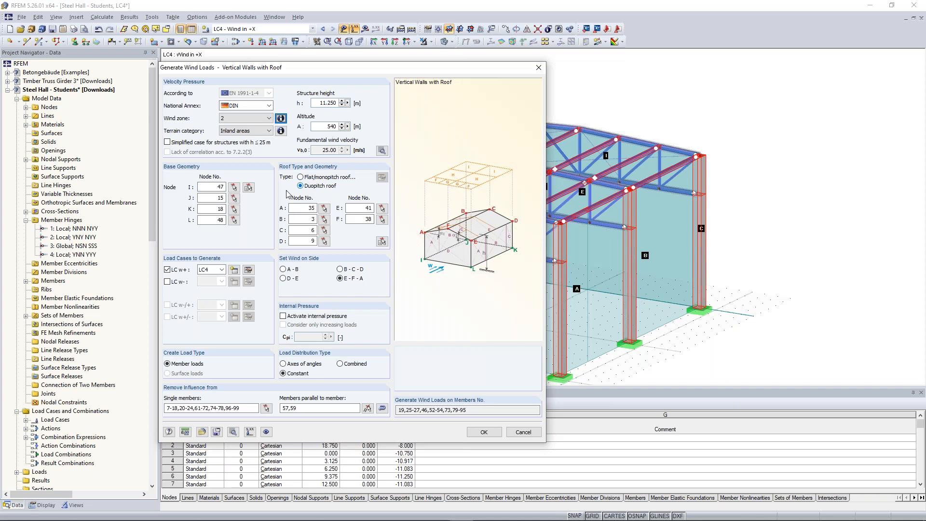
pyautogui.click(235, 187)
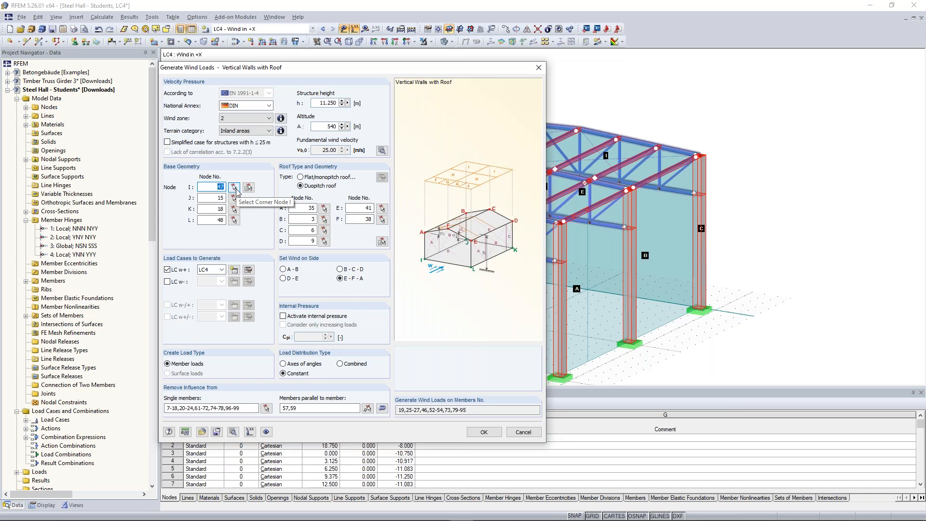
pyautogui.click(235, 188)
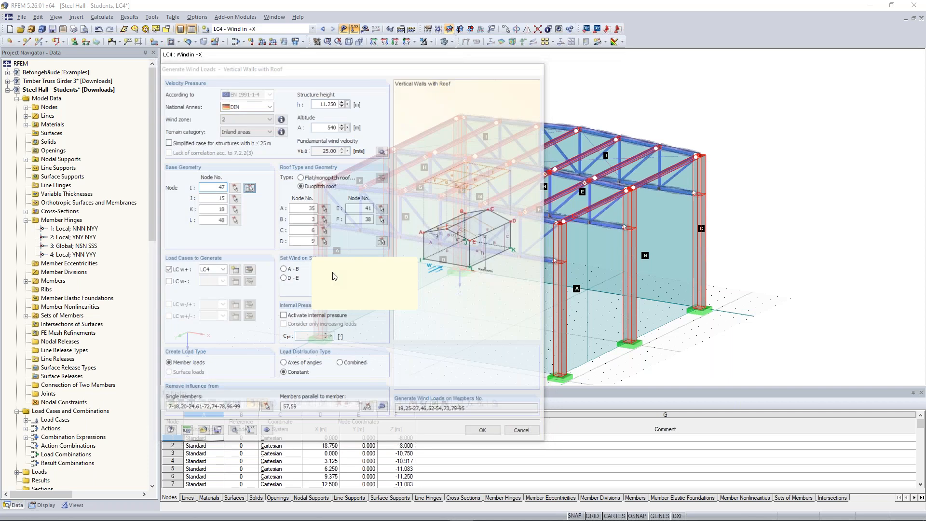
pyautogui.click(323, 340)
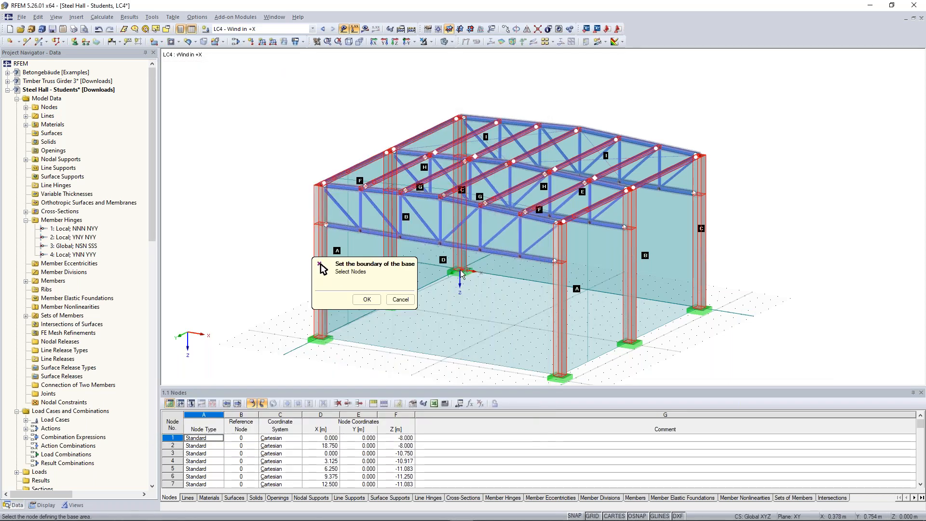
pyautogui.click(701, 310)
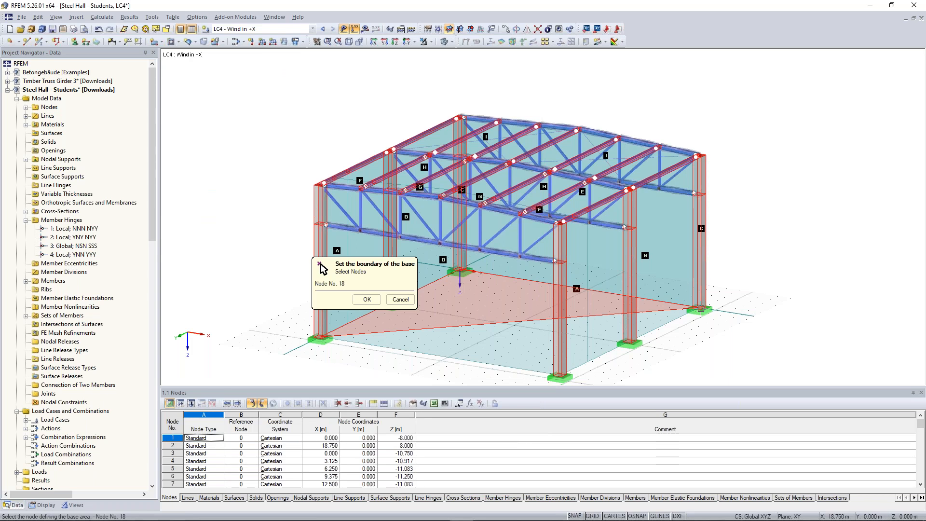
pyautogui.click(701, 311)
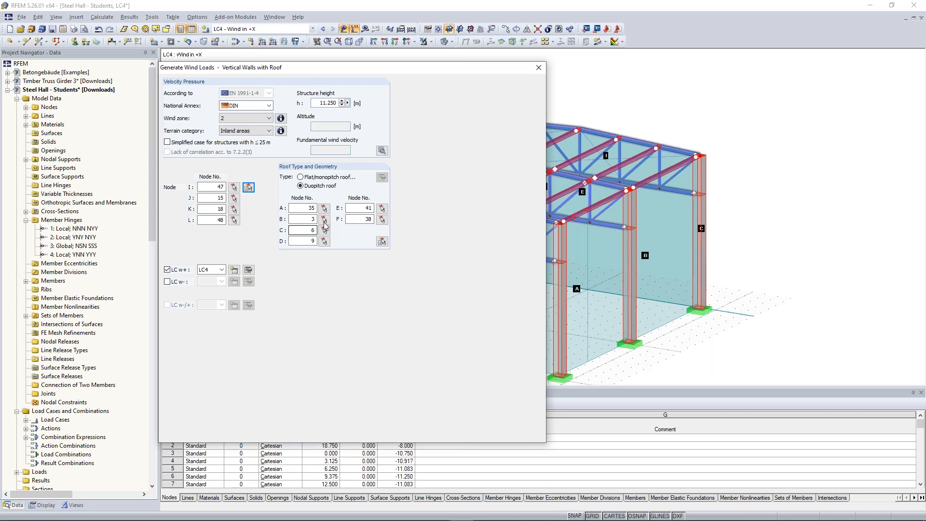
# Step: Define the duopitch roof geometry by picking its six corner and ridge nodes 35, 3, 6, 9, 41 and 38
pyautogui.click(382, 241)
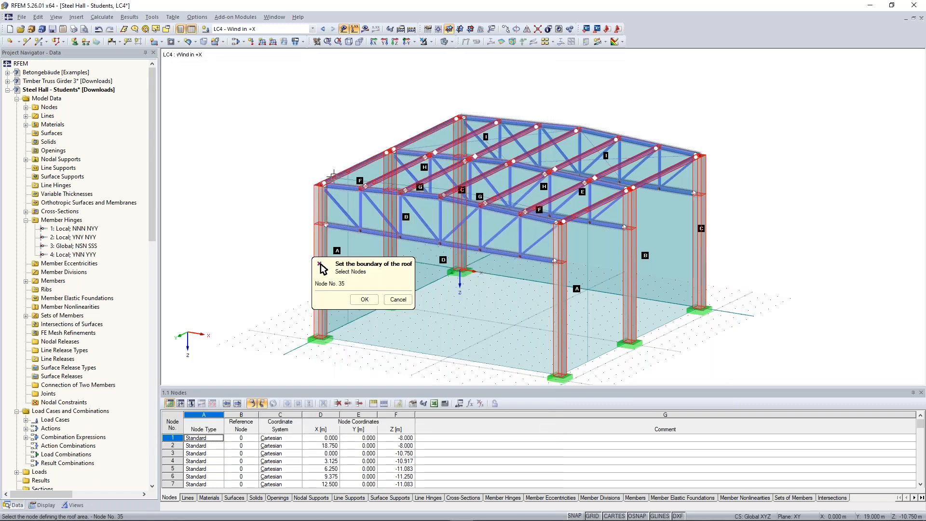
pyautogui.click(324, 183)
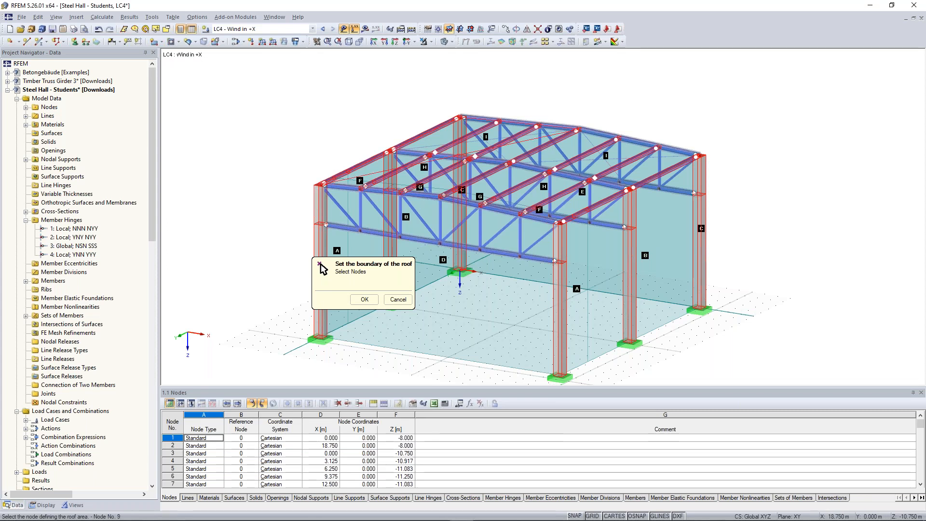
pyautogui.click(319, 264)
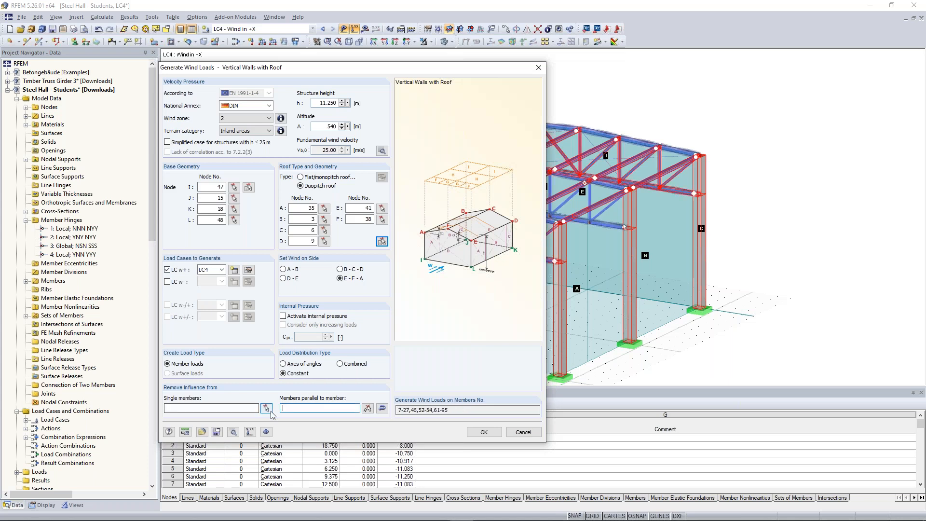
# Step: Exclude the trusses' web and bottom chord members from the wind load as single members, using the front view
pyautogui.click(267, 409)
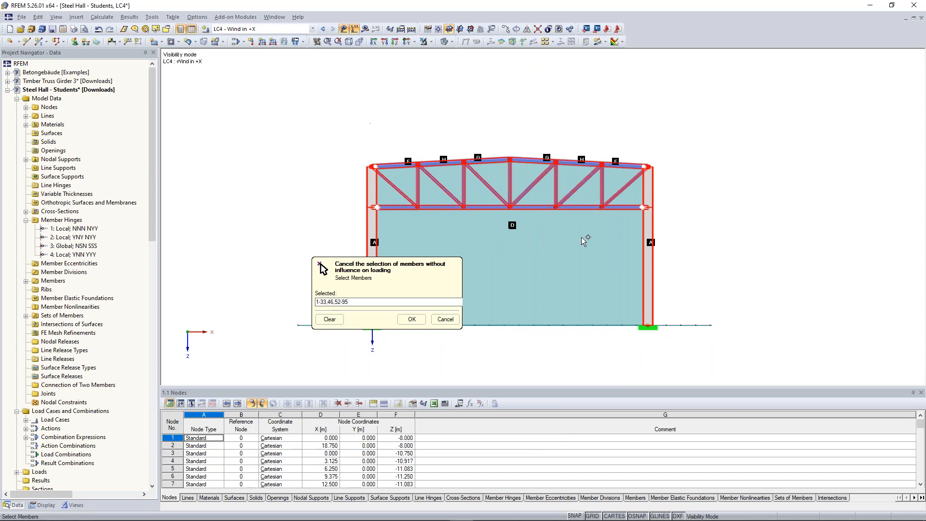
pyautogui.moveTo(621, 244); pyautogui.dragTo(397, 178)
pyautogui.click(412, 319)
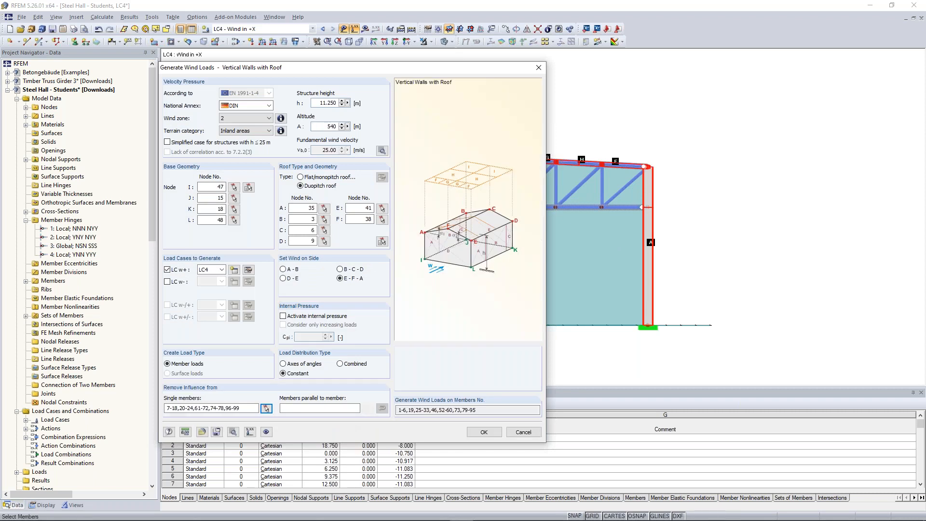
# Step: Exclude all members parallel to top chord members 57 and 58 from the wind load and generate the LC4 member loads
pyautogui.click(368, 409)
pyautogui.keyDown('ctrl'); pyautogui.moveTo(595, 107); pyautogui.dragTo(502, 187, button='middle'); pyautogui.keyUp('ctrl')
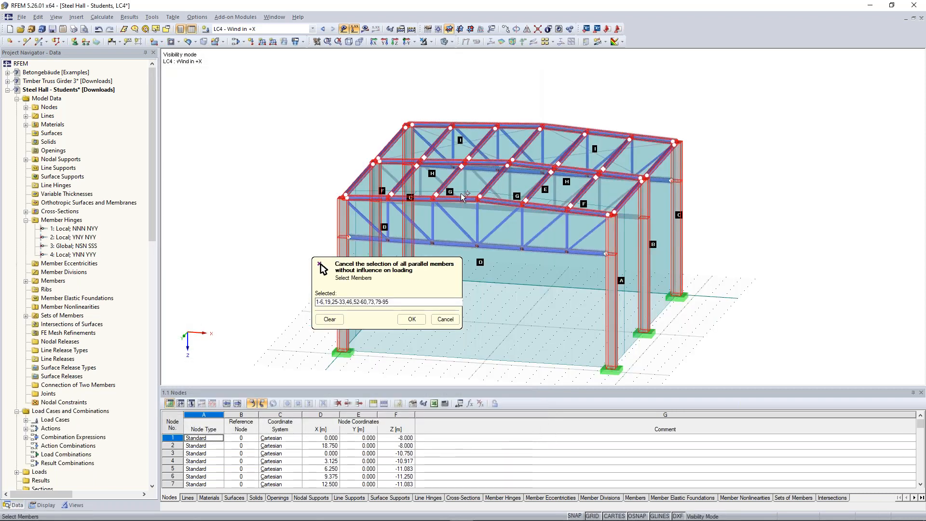
pyautogui.click(457, 199)
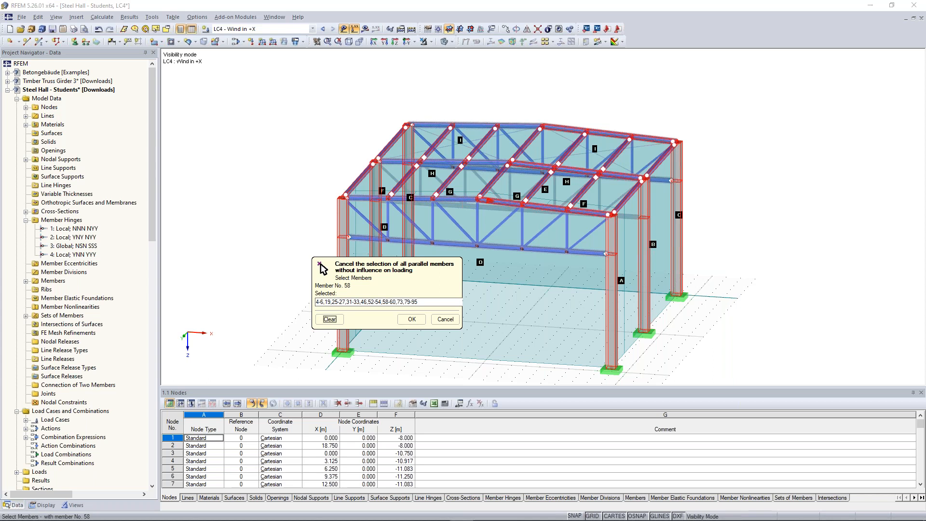
pyautogui.click(497, 202)
pyautogui.keyDown('ctrl'); pyautogui.moveTo(714, 123); pyautogui.dragTo(612, 117, button='middle'); pyautogui.keyUp('ctrl')
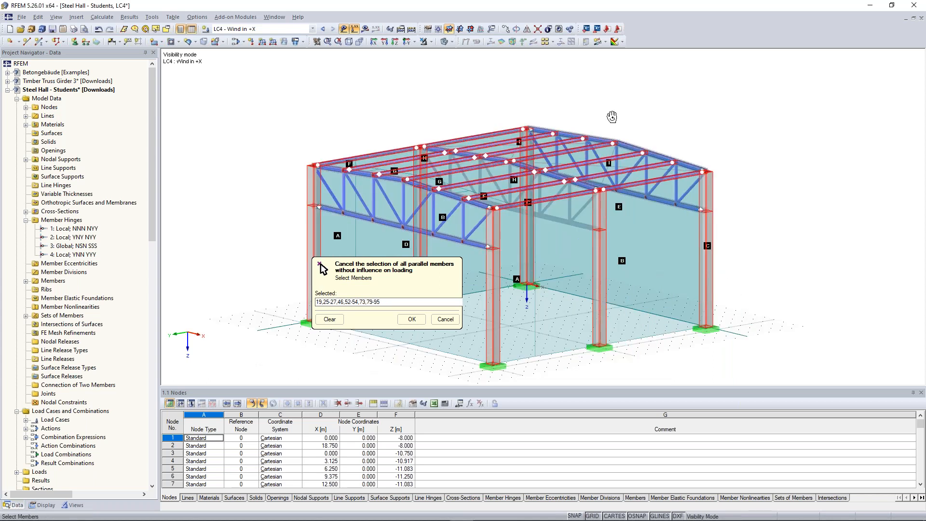
pyautogui.click(411, 319)
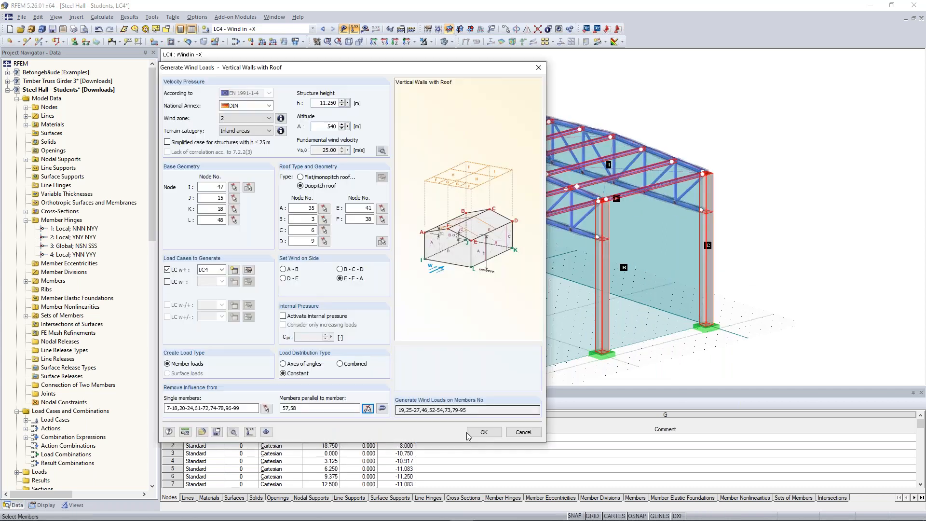
pyautogui.click(484, 433)
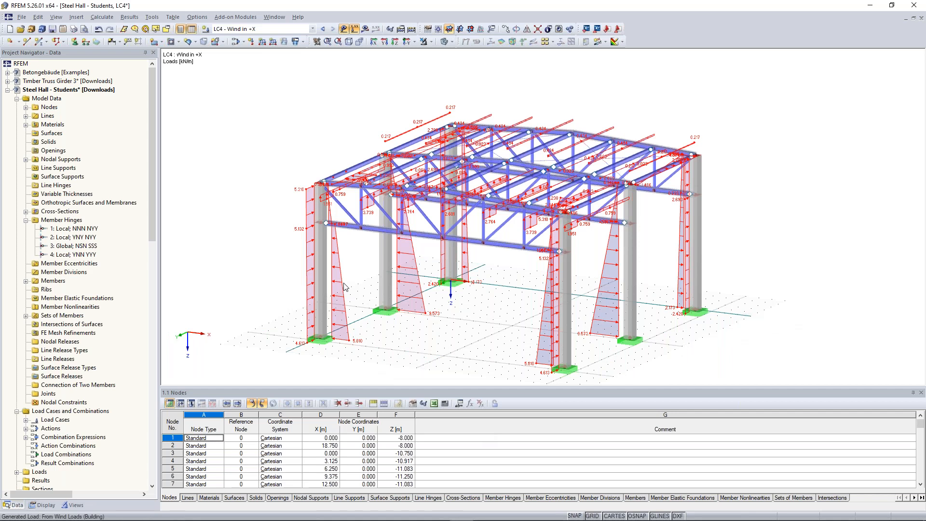
# Step: Edit the generated LC4 wind load to act on side A-B and regenerate the member loads
pyautogui.doubleClick(345, 287)
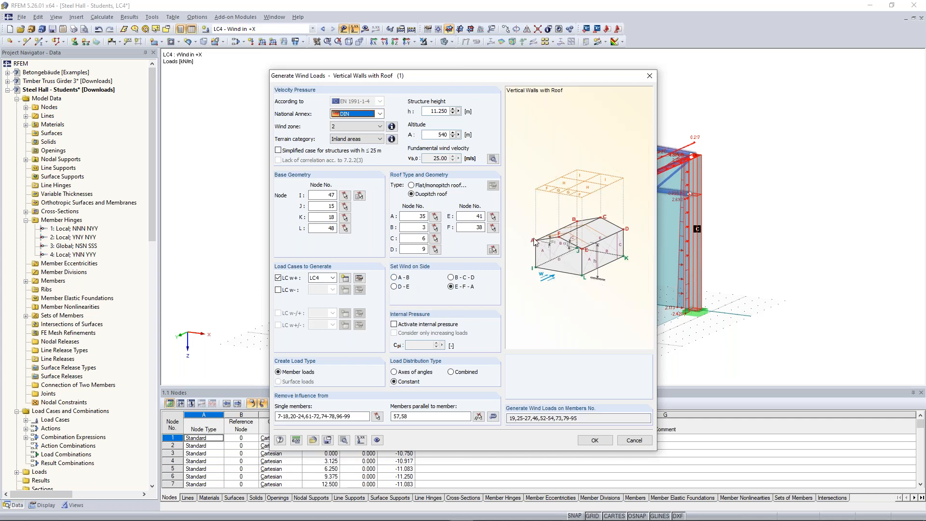
pyautogui.click(394, 278)
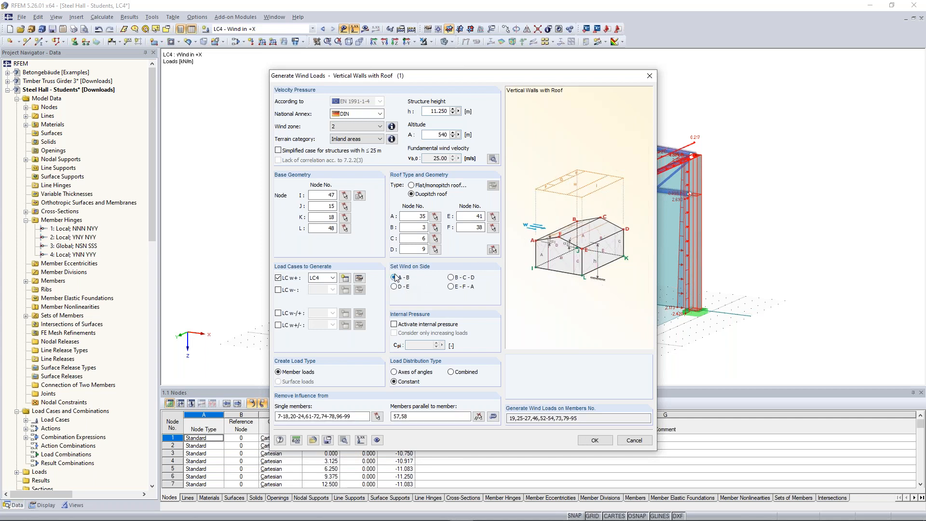
pyautogui.click(595, 440)
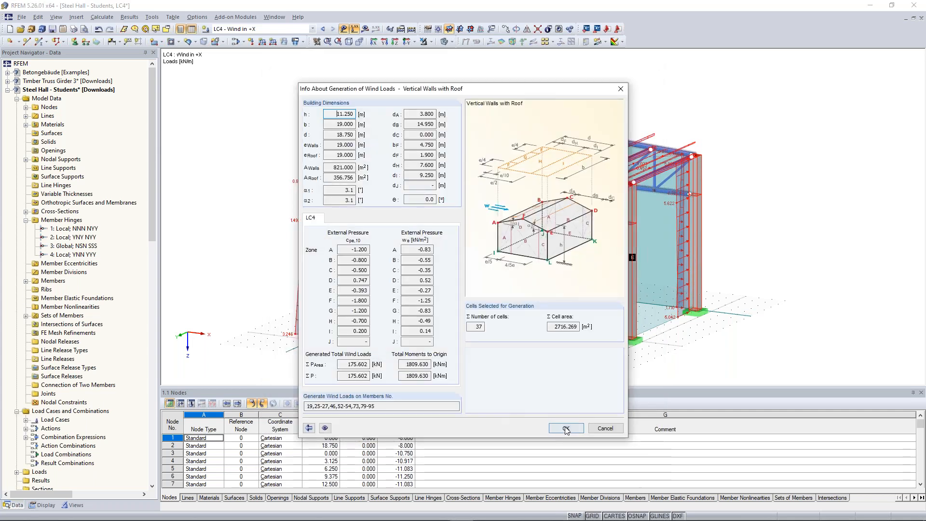
pyautogui.click(565, 428)
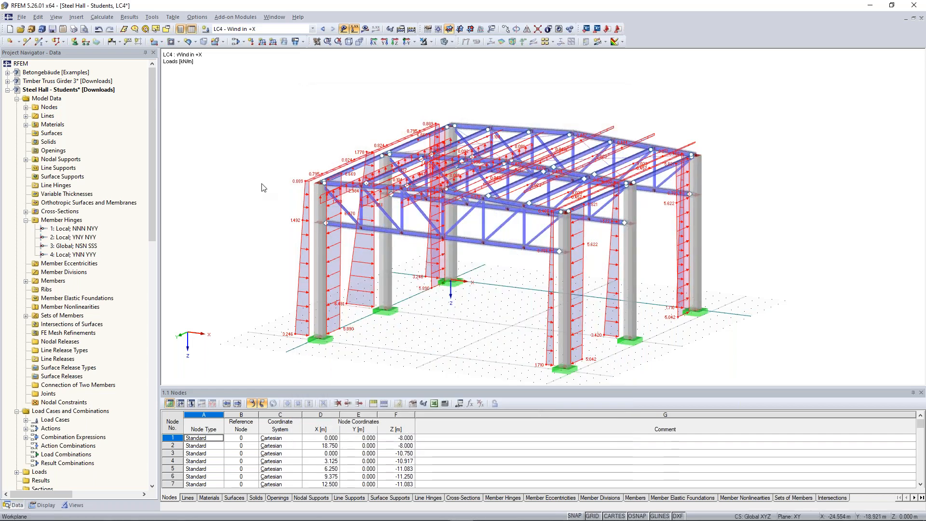
# Step: Copy load case LC4 to a new load case 5 named Wind in -X
pyautogui.scroll(-1, 291, 189)
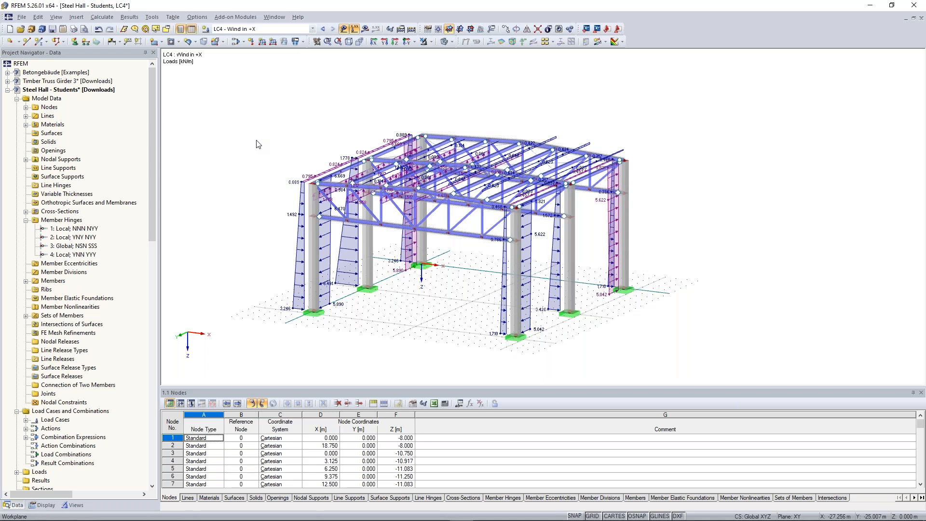
pyautogui.scroll(-1, 145, 184)
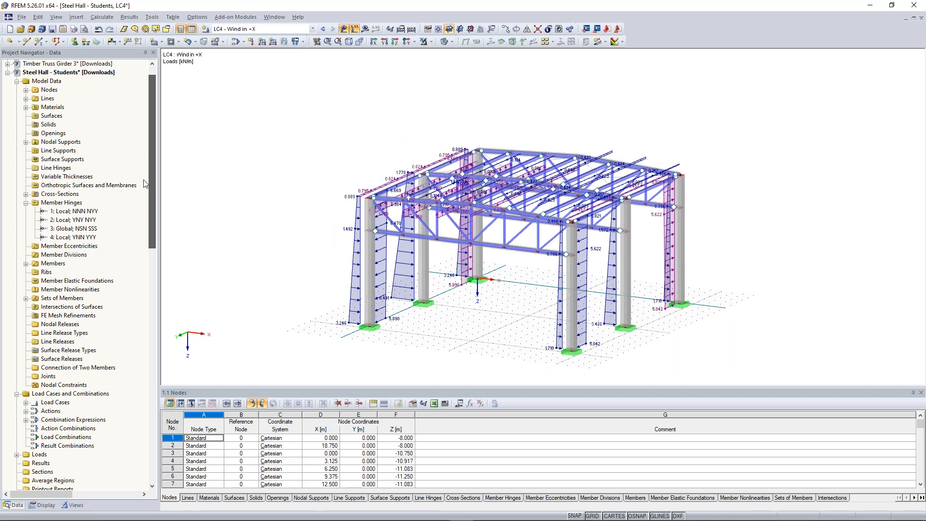
pyautogui.scroll(1, 145, 171)
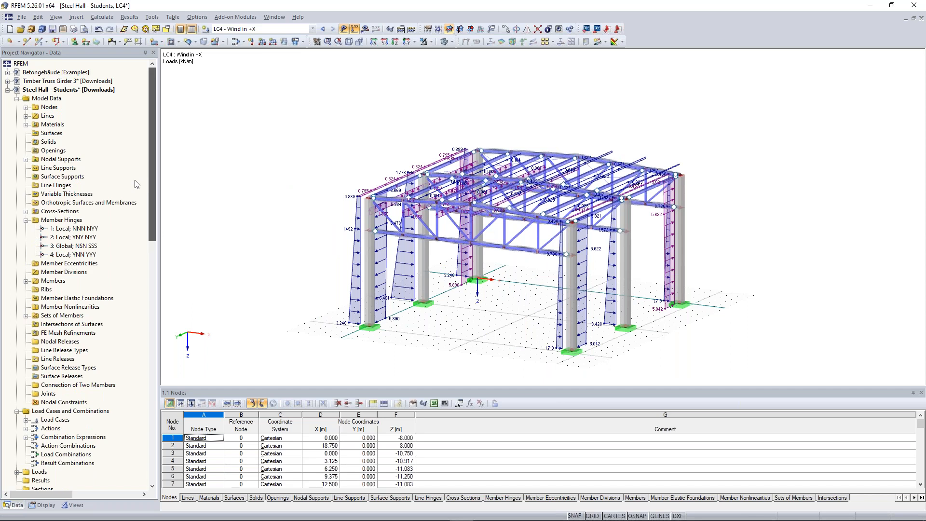
pyautogui.click(26, 420)
pyautogui.rightClick(72, 333)
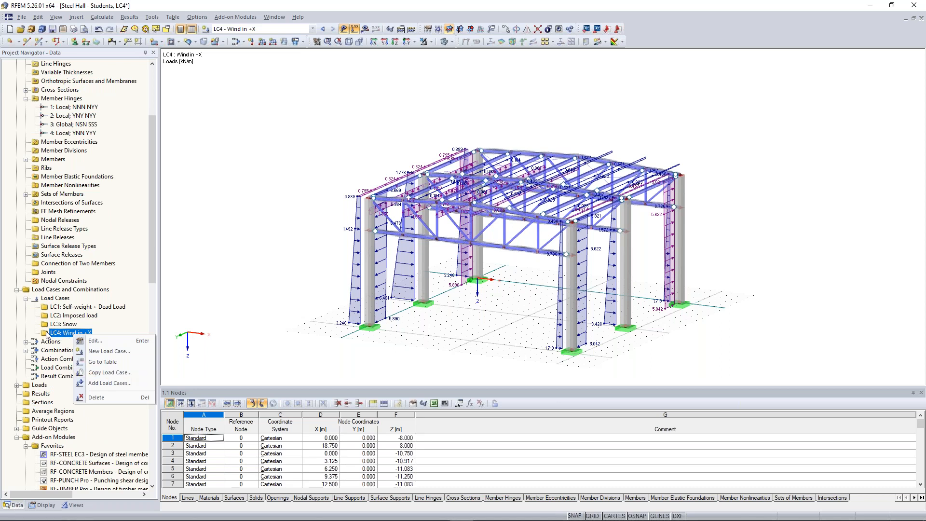
pyautogui.click(110, 372)
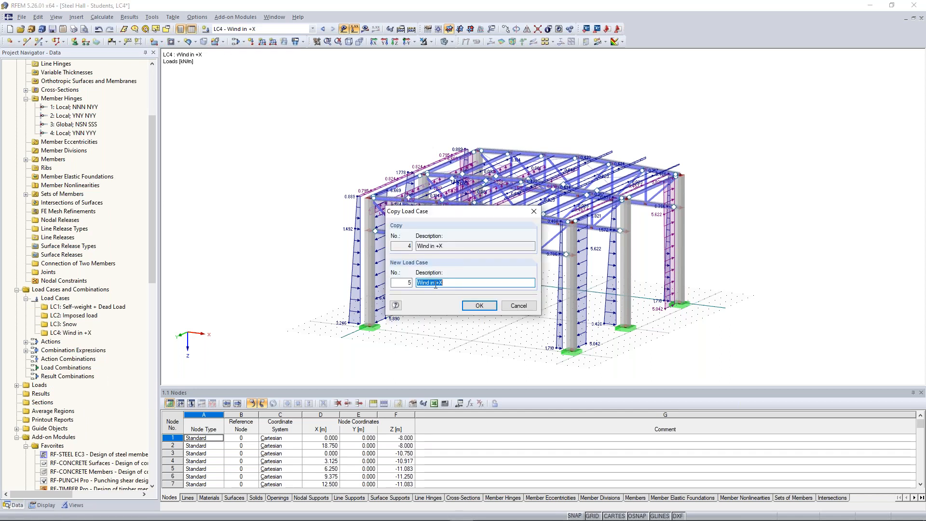
pyautogui.click(435, 283)
pyautogui.press('Delete')
pyautogui.write('-')
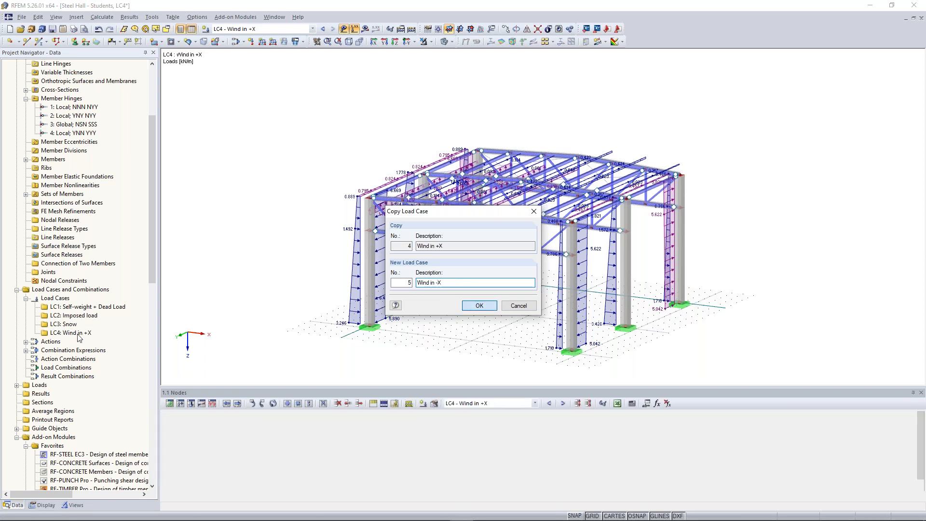
pyautogui.press('Return')
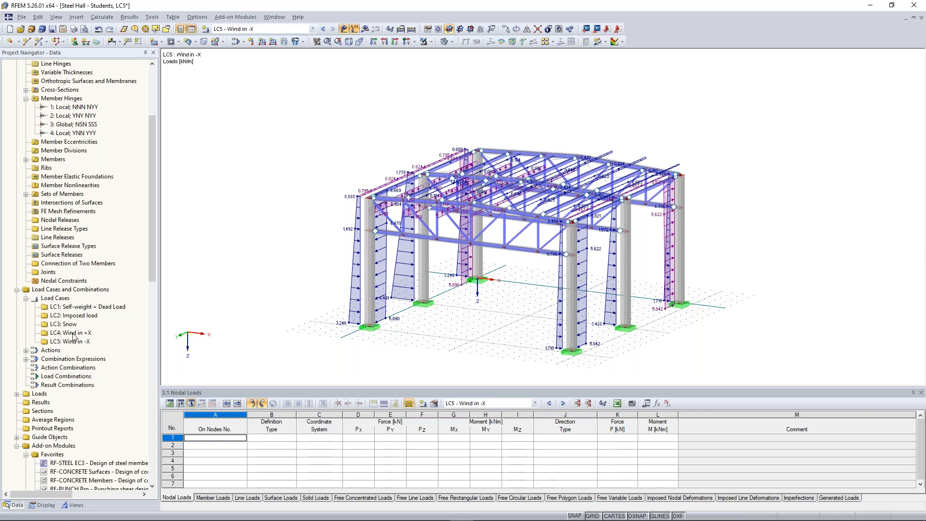
# Step: Copy the wind load case again to create LC6 Wind in +Y and LC7 Wind in -Y
pyautogui.rightClick(73, 342)
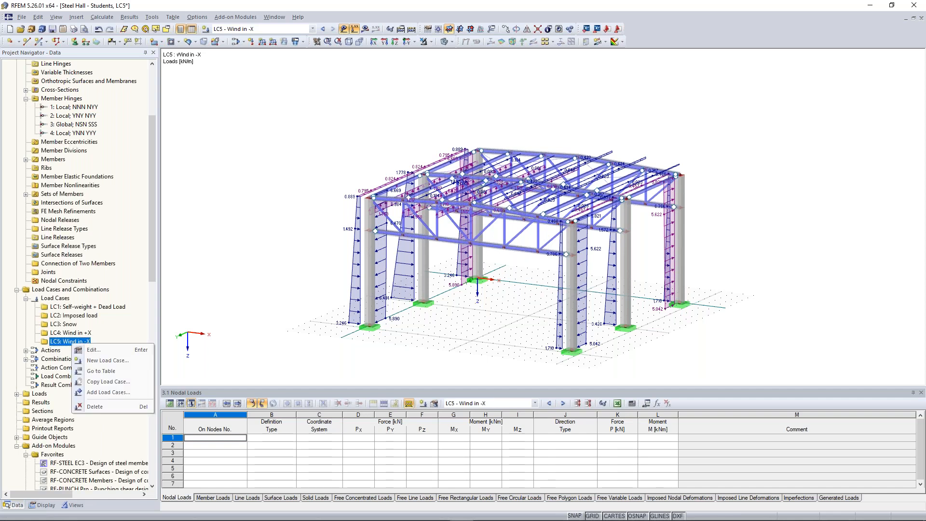
pyautogui.click(128, 384)
pyautogui.write('Wind in +Y')
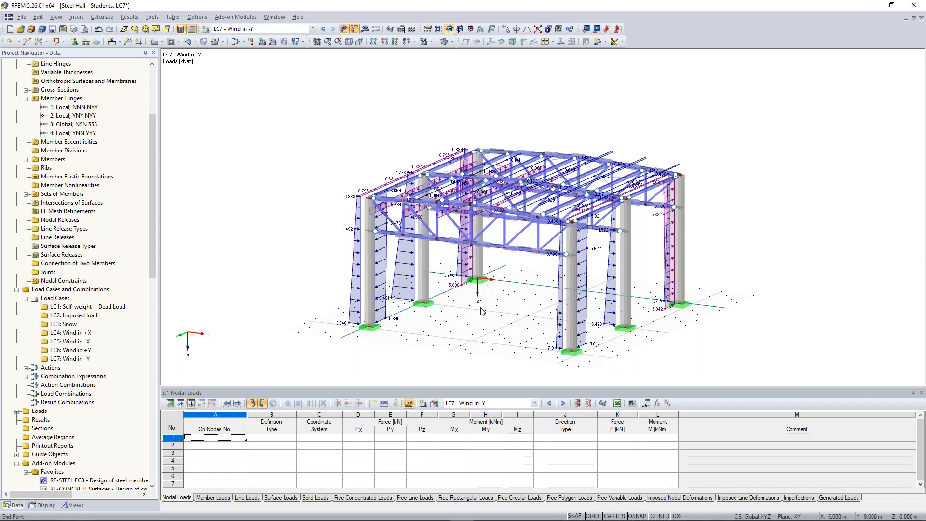
# Step: In load case LC5, change the generated wind load to act on side D-E and regenerate the member loads
pyautogui.click(322, 29)
pyautogui.click(322, 29)
pyautogui.click(322, 28)
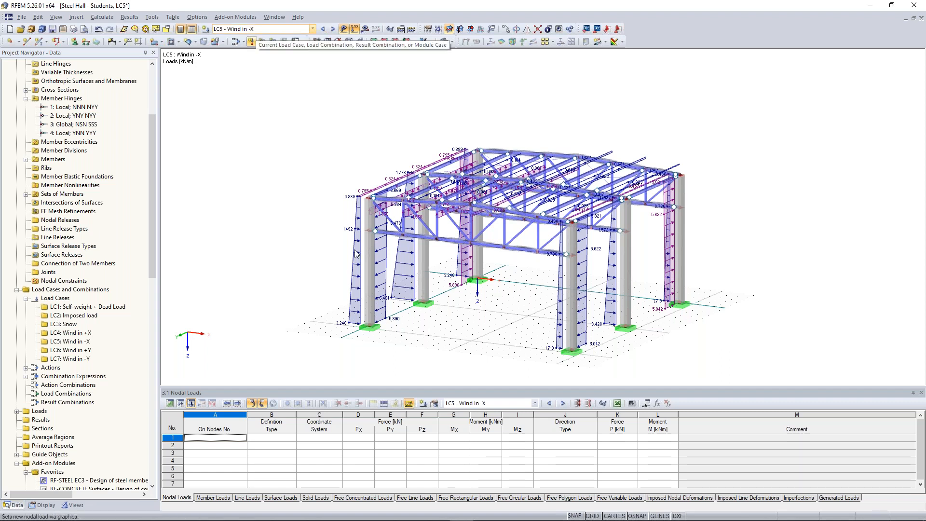
pyautogui.doubleClick(386, 271)
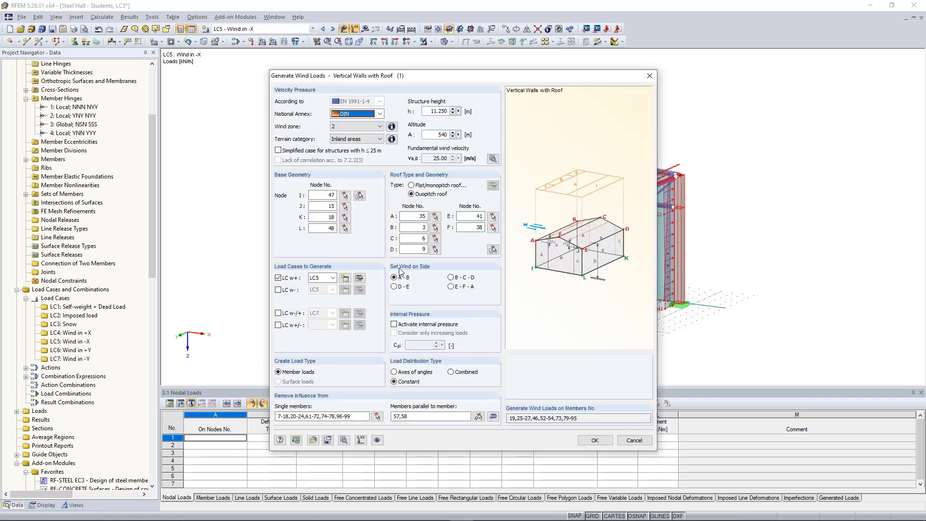
pyautogui.click(451, 287)
pyautogui.click(450, 277)
pyautogui.click(404, 289)
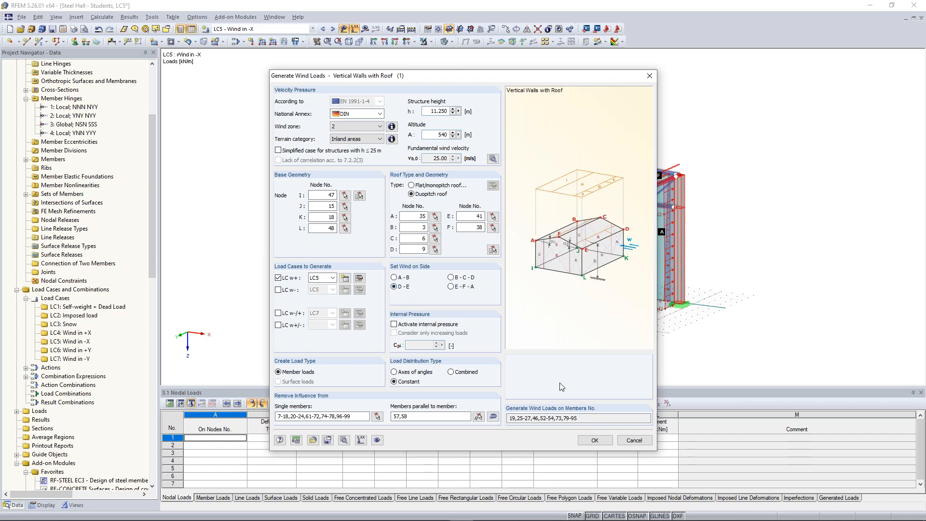
pyautogui.click(595, 440)
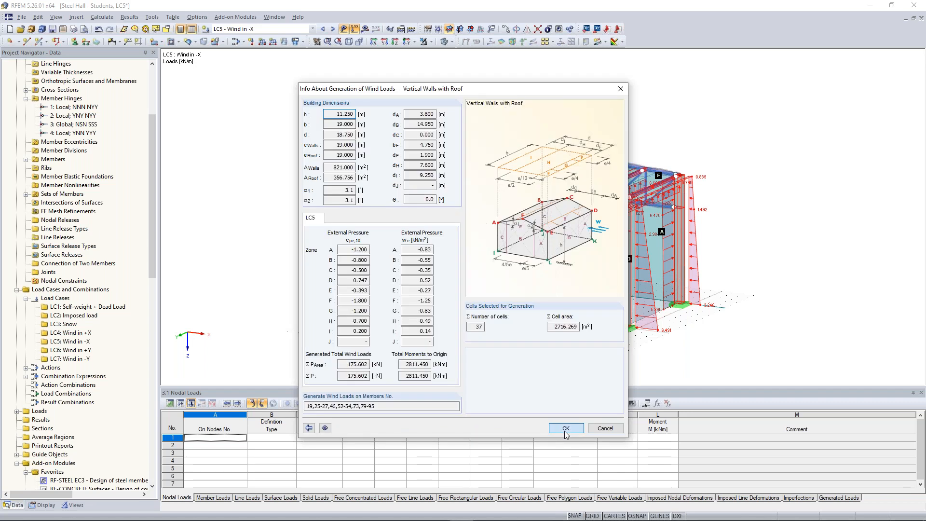
pyautogui.click(566, 431)
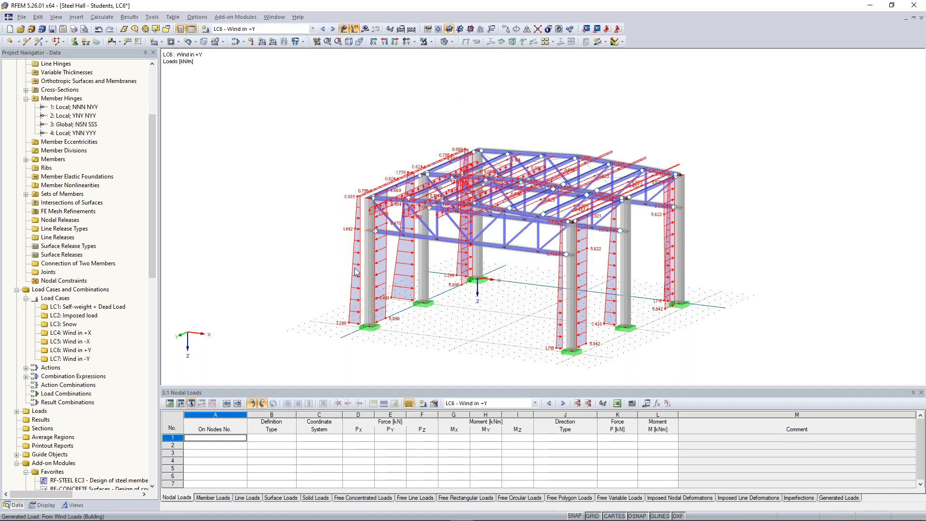
# Step: Set the generated wind load to act on side B-C-D in LC6 and side E-F-A in LC7, regenerating the member loads
pyautogui.doubleClick(355, 268)
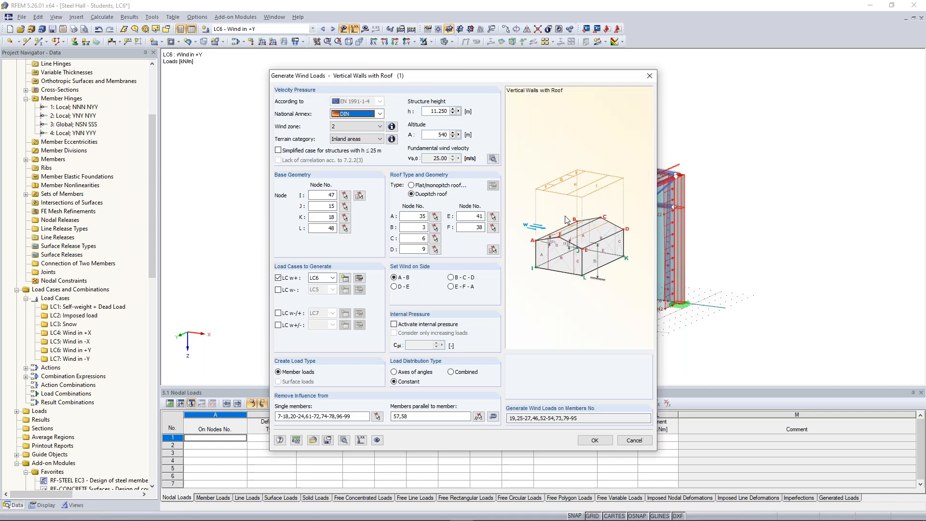
pyautogui.click(450, 277)
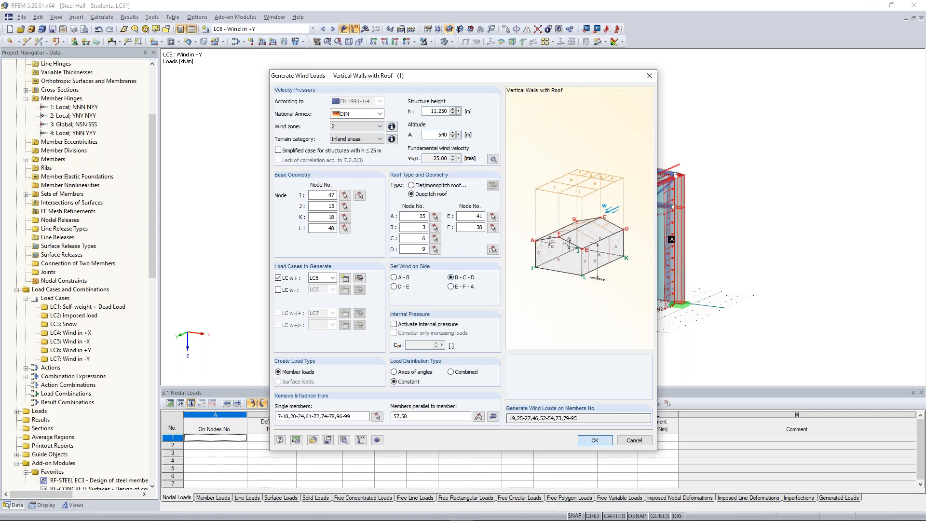
pyautogui.click(595, 440)
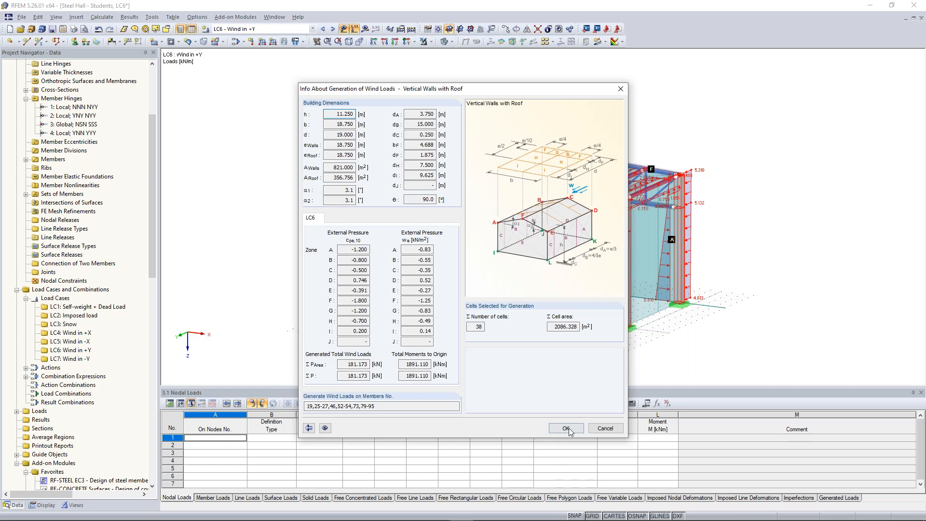
pyautogui.click(334, 30)
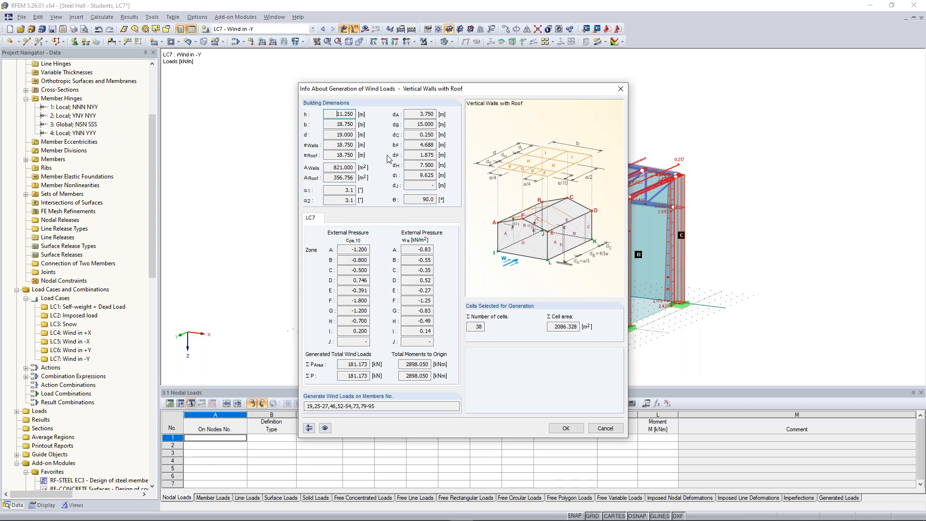
pyautogui.click(582, 428)
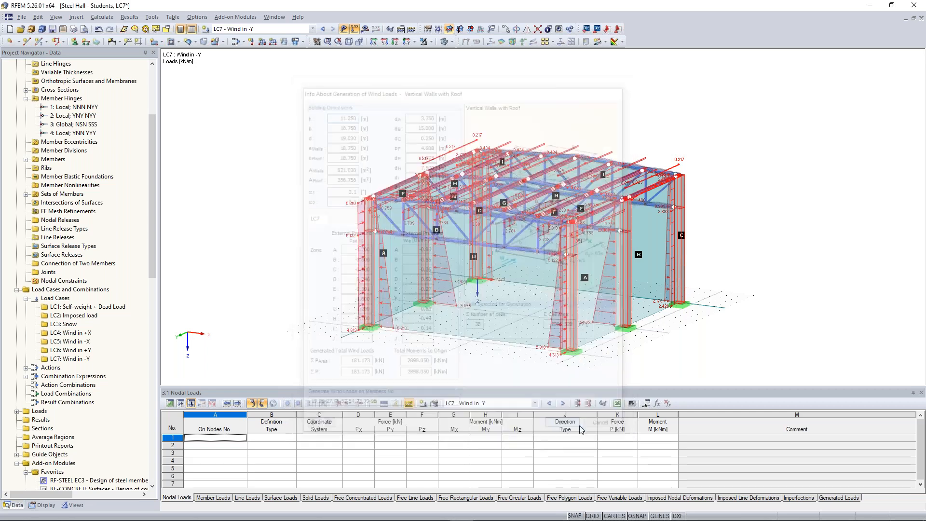
pyautogui.click(411, 30)
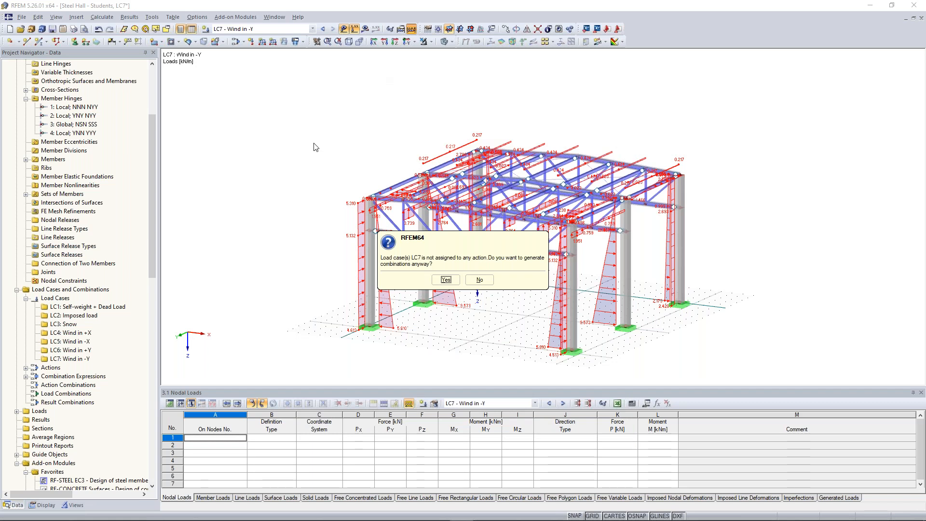
pyautogui.click(479, 280)
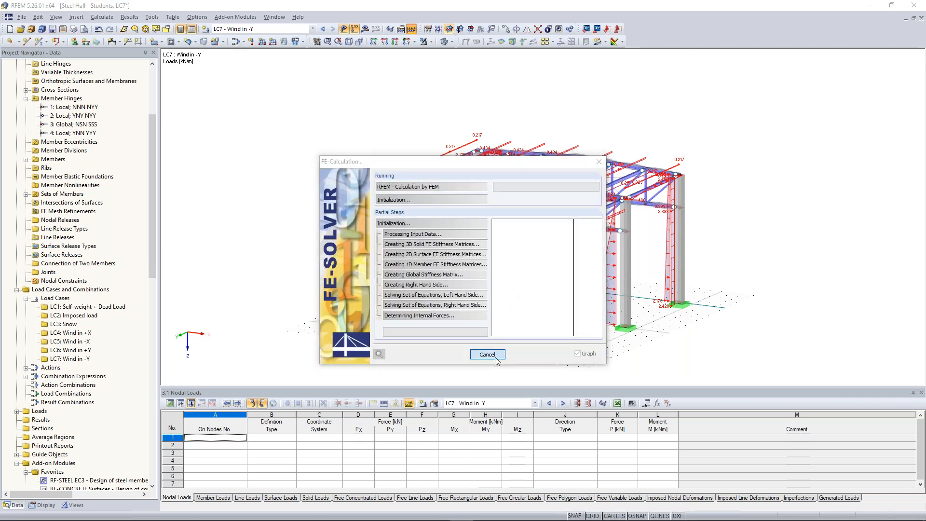
pyautogui.click(495, 357)
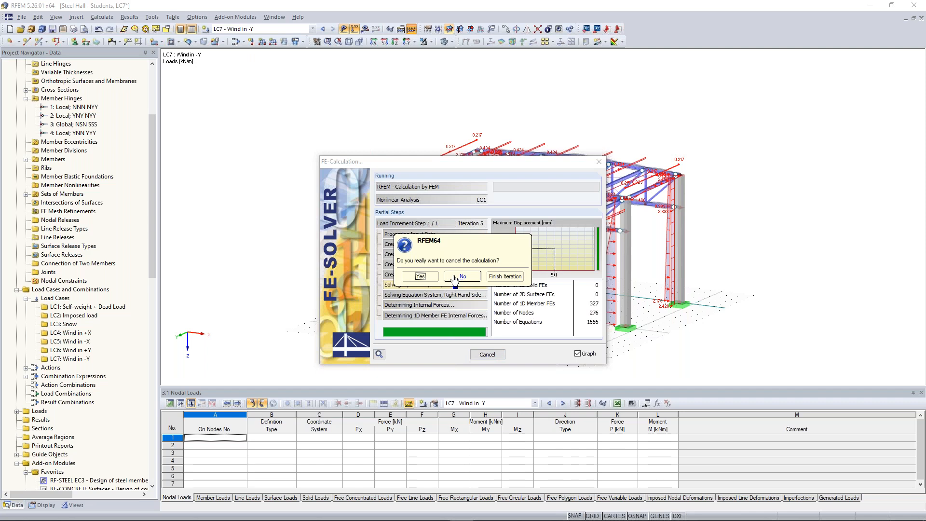
pyautogui.click(462, 277)
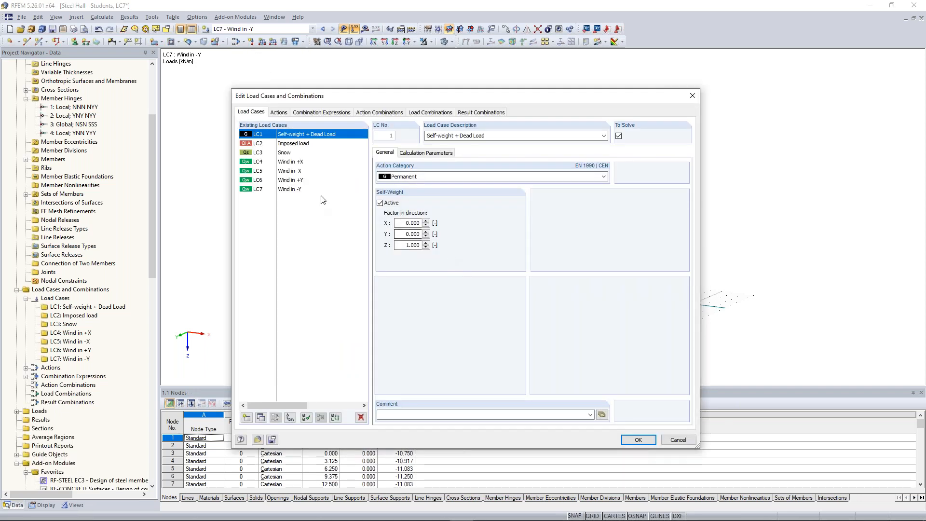
# Step: Assign load case LC7 Wind in -Y to action A4 Wind
pyautogui.click(316, 193)
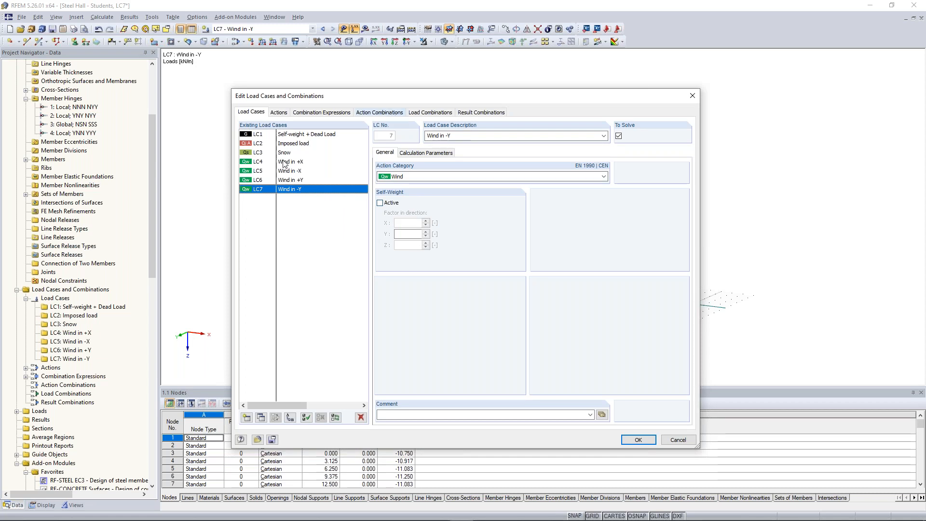
pyautogui.click(279, 112)
pyautogui.click(426, 223)
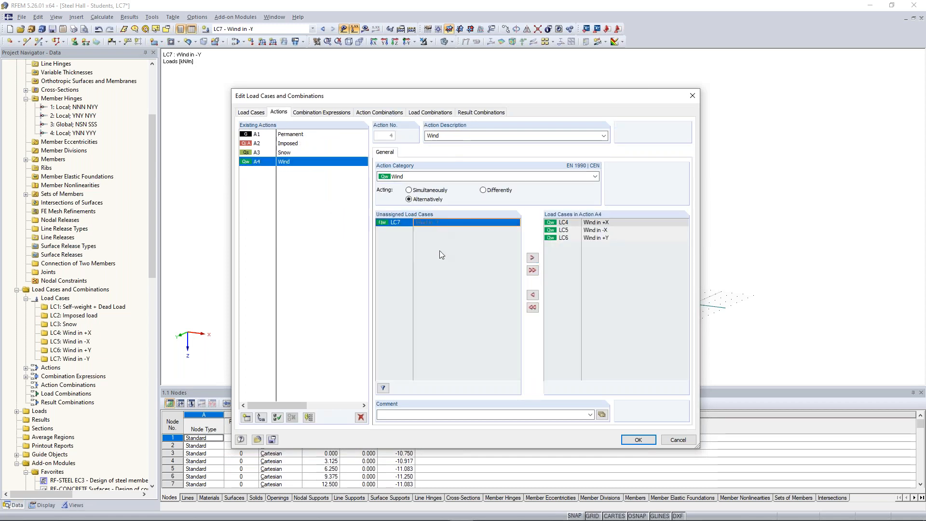
pyautogui.click(532, 258)
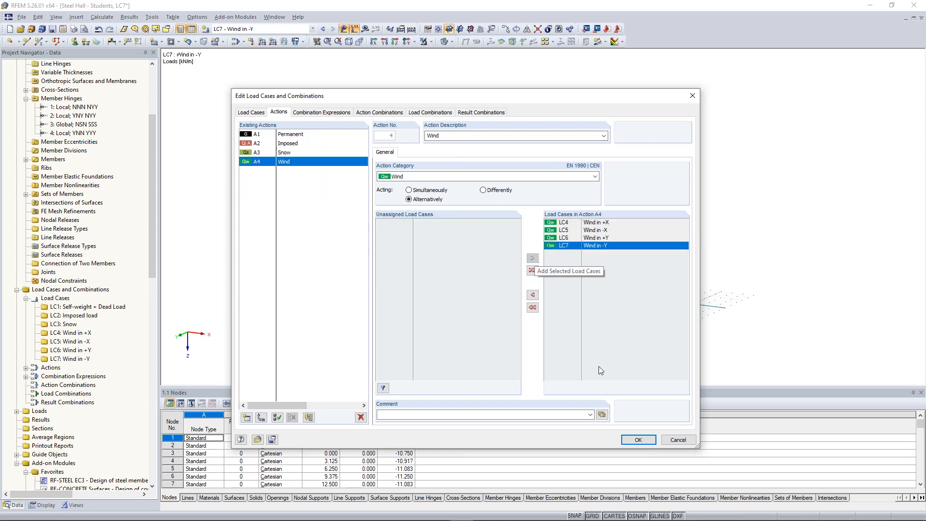
pyautogui.click(638, 440)
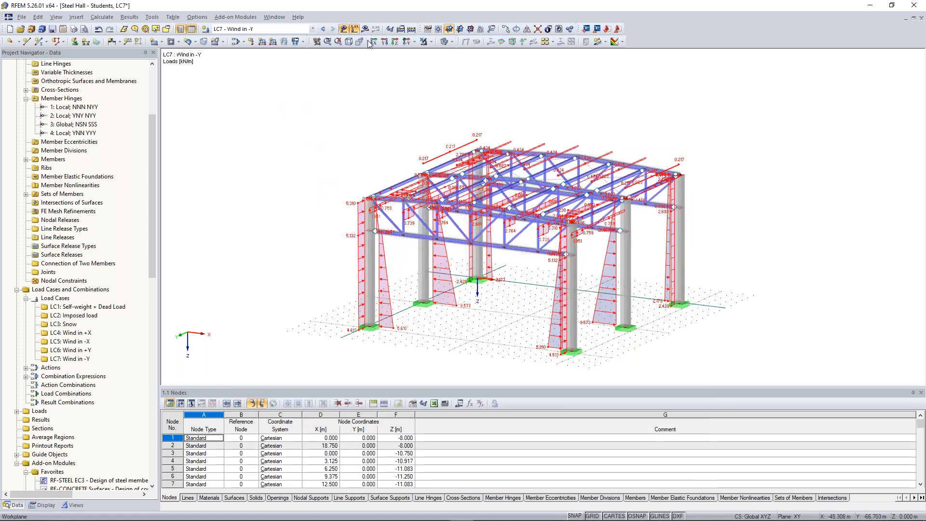
# Step: Generate the load combinations and calculate the whole model
pyautogui.click(412, 29)
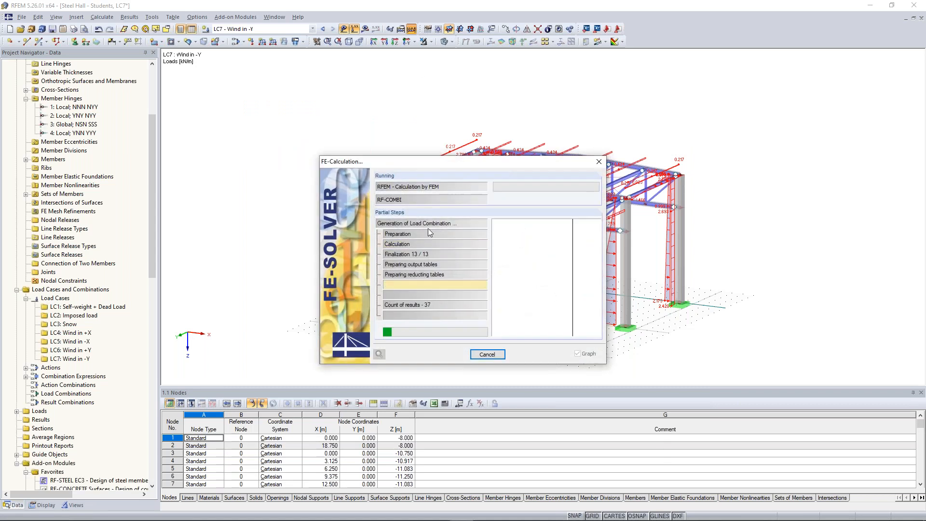
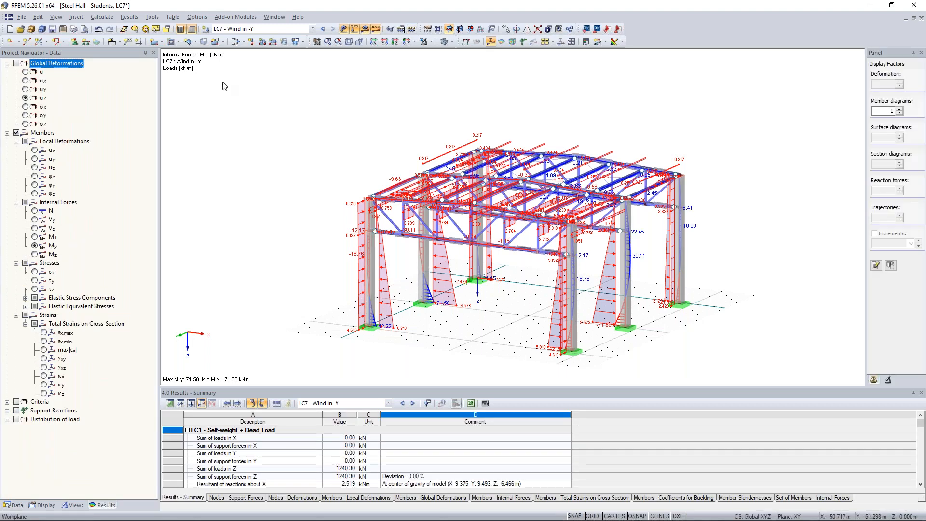
# Step: Review the combination expressions and the generated load combinations in the load case and combination settings
pyautogui.click(243, 42)
pyautogui.click(242, 56)
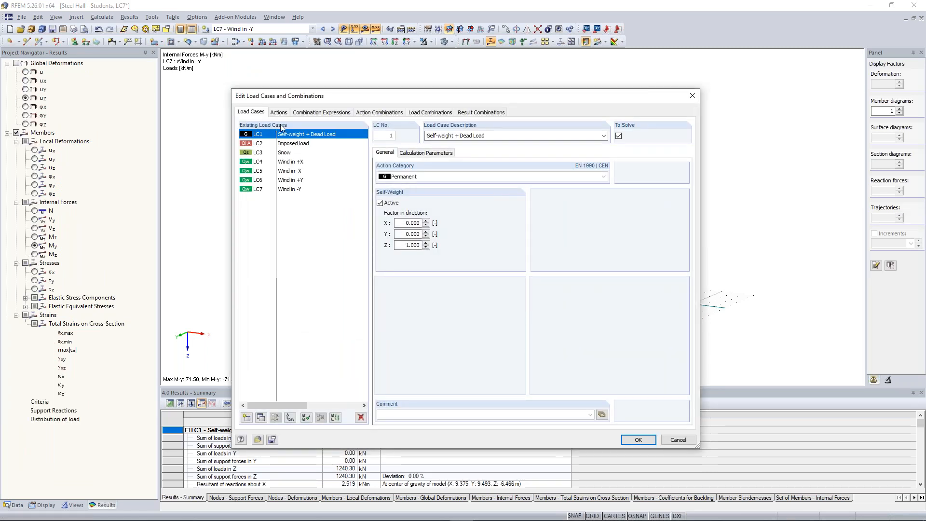
pyautogui.click(296, 114)
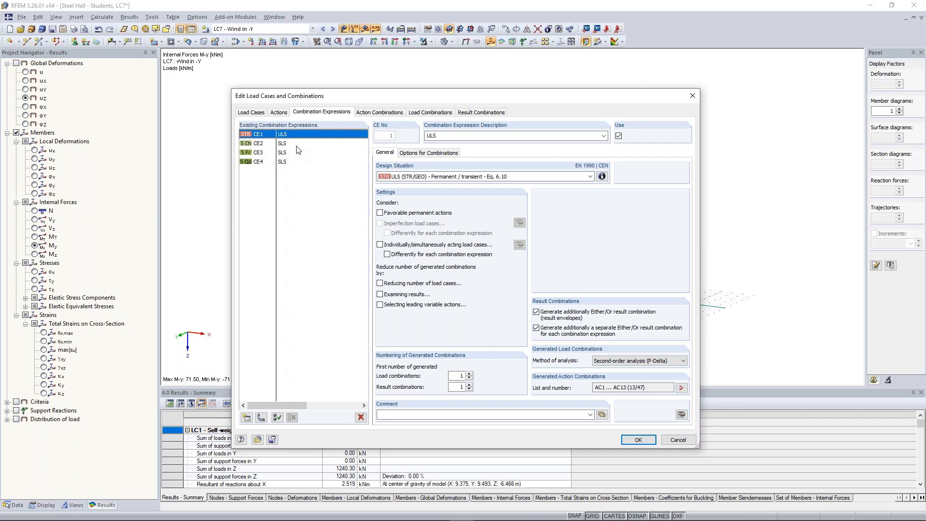
pyautogui.click(407, 116)
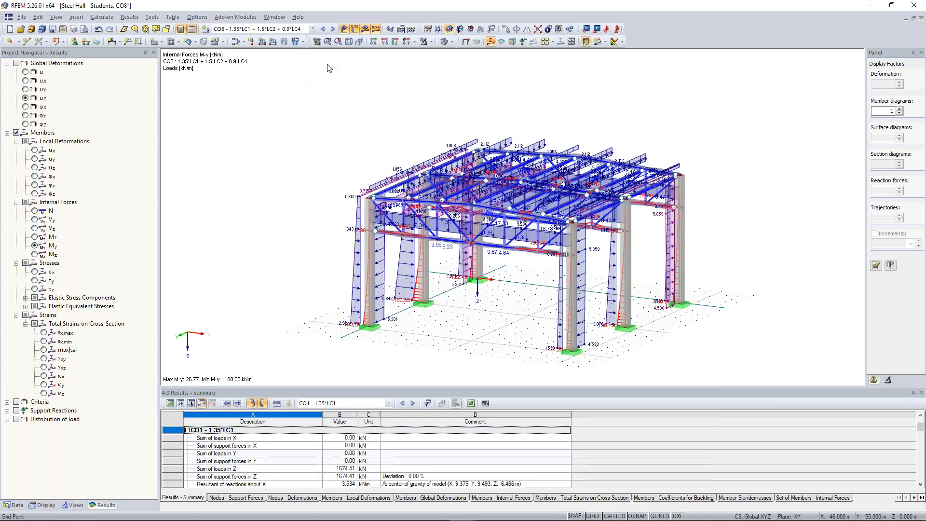
# Step: Show the results of load case LC3 Snow and examine the axial force N diagrams on the truss members
pyautogui.click(292, 28)
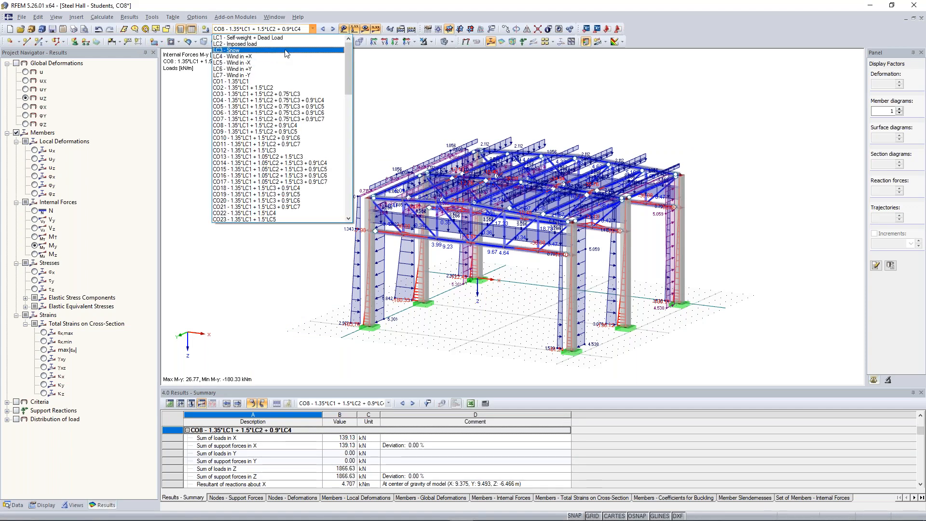
pyautogui.click(287, 50)
pyautogui.moveTo(608, 117)
pyautogui.keyDown('ctrl'); pyautogui.mouseDown(button='middle')
pyautogui.moveTo(342, 120)
pyautogui.moveTo(475, 148)
pyautogui.moveTo(544, 91)
pyautogui.moveTo(527, 92)
pyautogui.mouseUp(button='middle'); pyautogui.keyUp('ctrl')
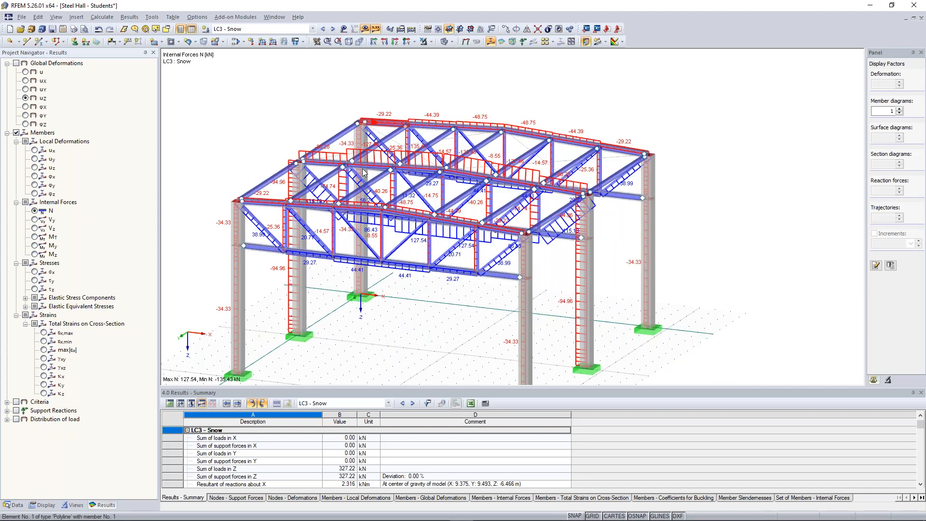
pyautogui.scroll(2, 363, 169)
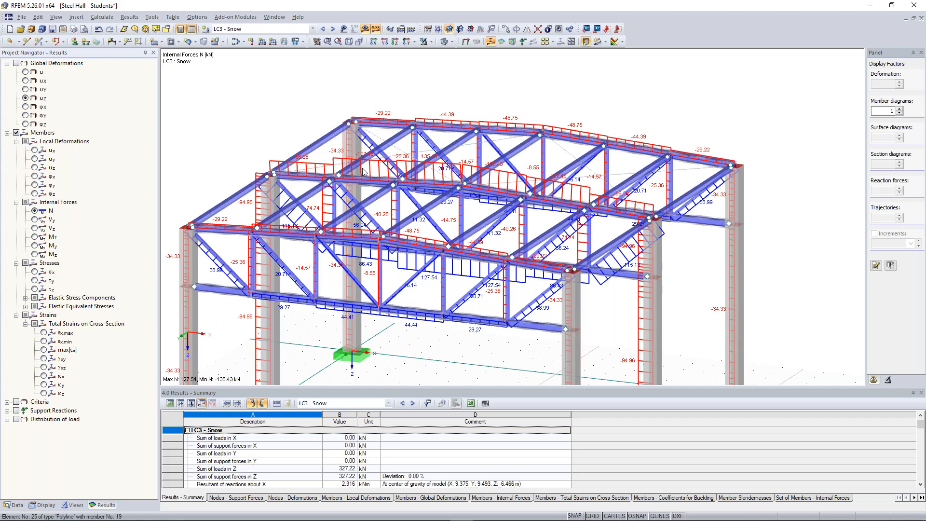
pyautogui.scroll(1, 363, 172)
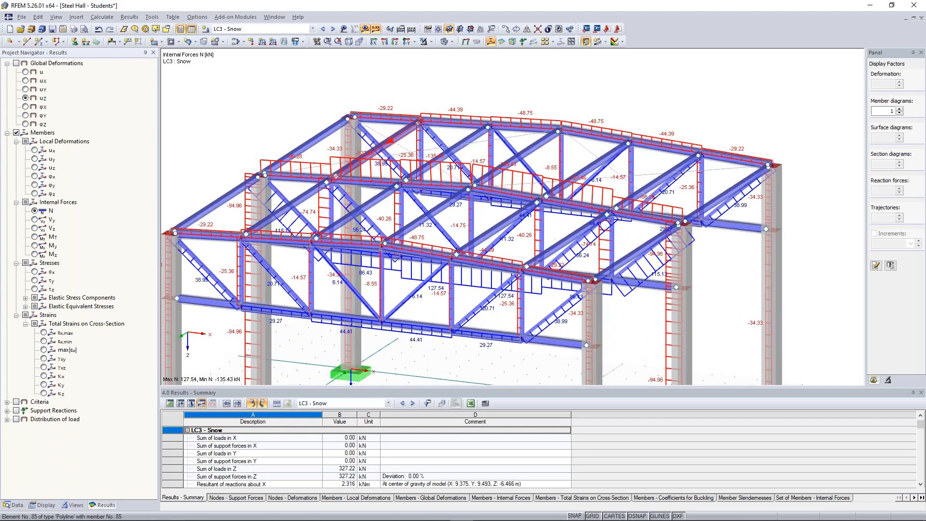
pyautogui.scroll(-1, 363, 172)
pyautogui.keyDown('ctrl'); pyautogui.moveTo(363, 172); pyautogui.dragTo(385, 193, button='middle'); pyautogui.keyUp('ctrl')
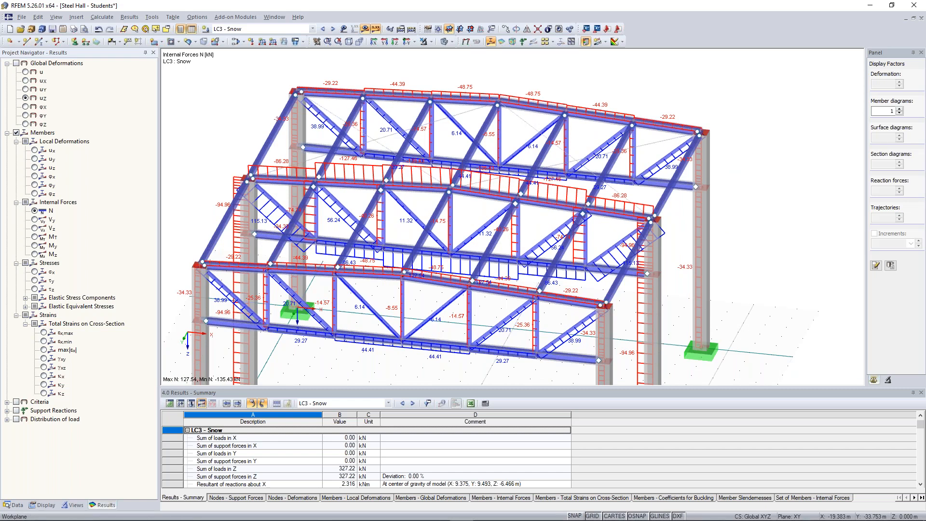
pyautogui.keyDown('ctrl'); pyautogui.moveTo(258, 188); pyautogui.dragTo(233, 203, button='middle'); pyautogui.keyUp('ctrl')
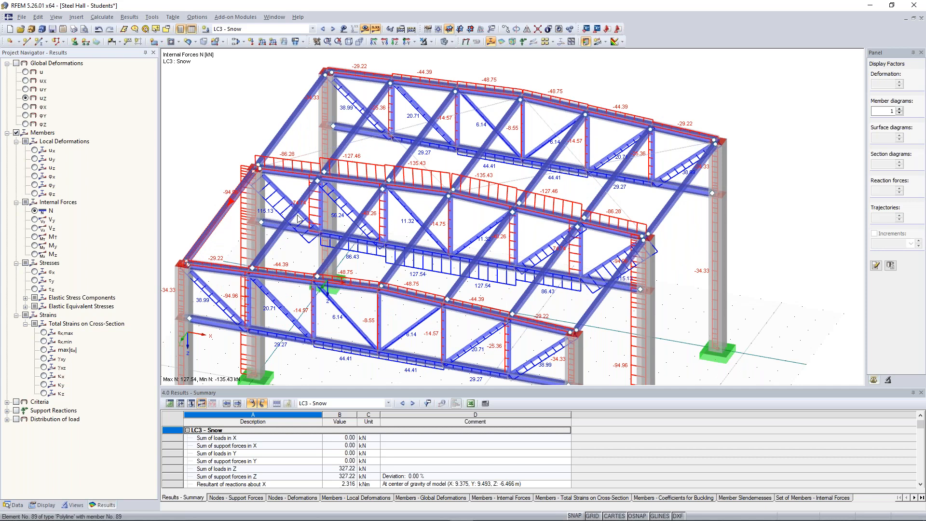
pyautogui.keyDown('ctrl'); pyautogui.moveTo(299, 220); pyautogui.dragTo(456, 296, button='middle'); pyautogui.keyUp('ctrl')
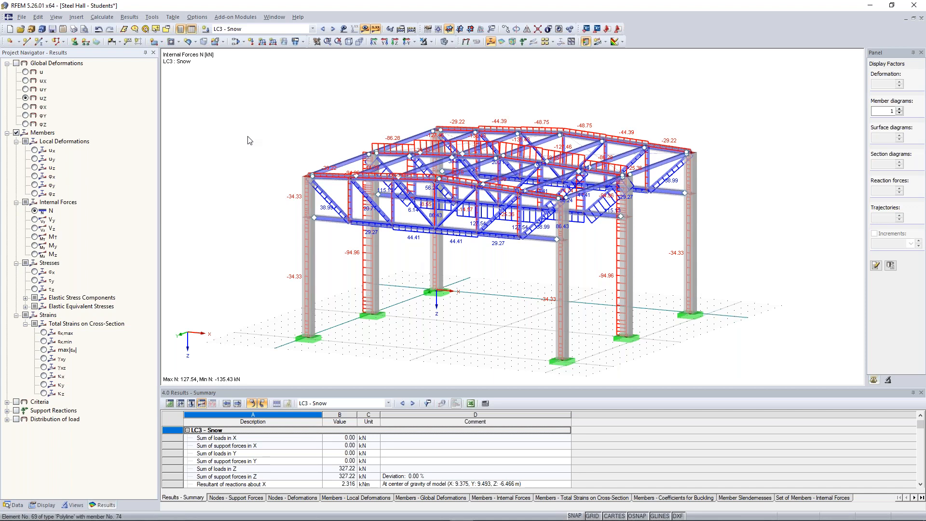
# Step: Open the RF-STEEL EC3 add-on module for designing the steel members according to Eurocode 3
pyautogui.click(13, 505)
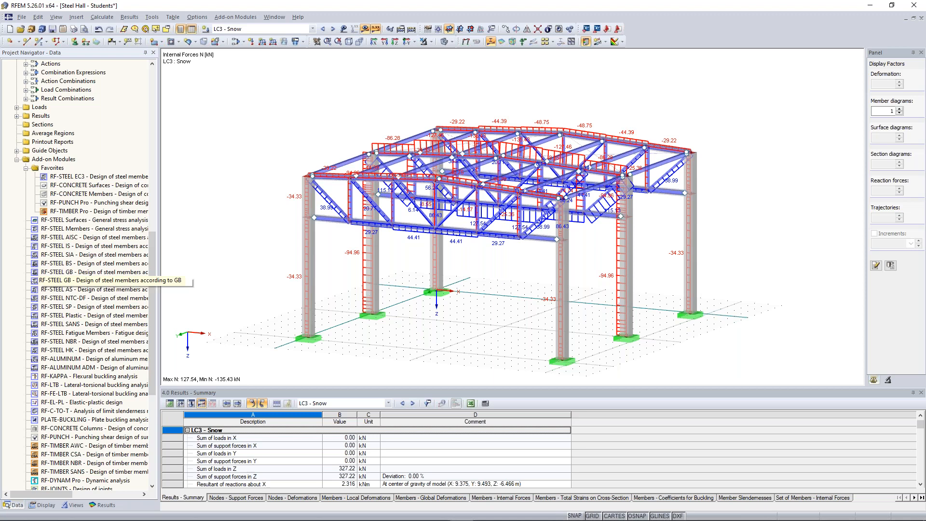
pyautogui.click(96, 178)
pyautogui.click(75, 236)
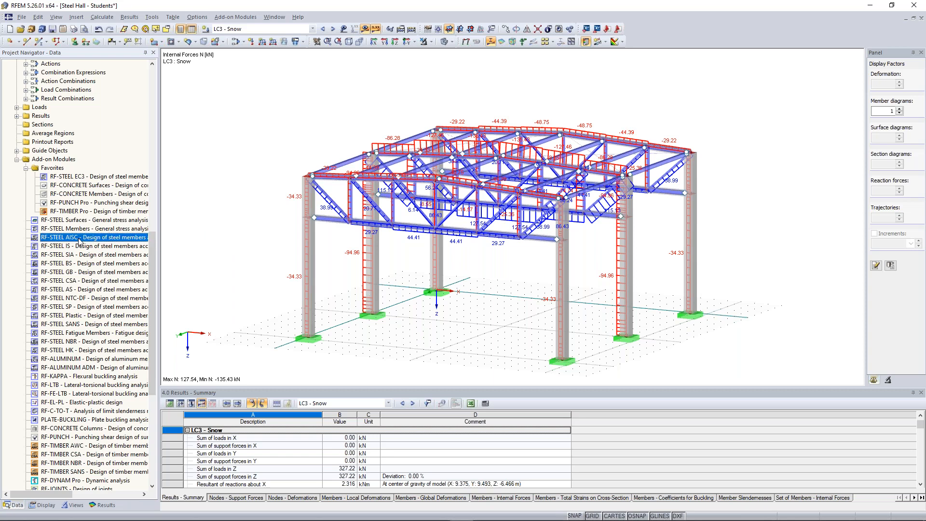
pyautogui.click(113, 246)
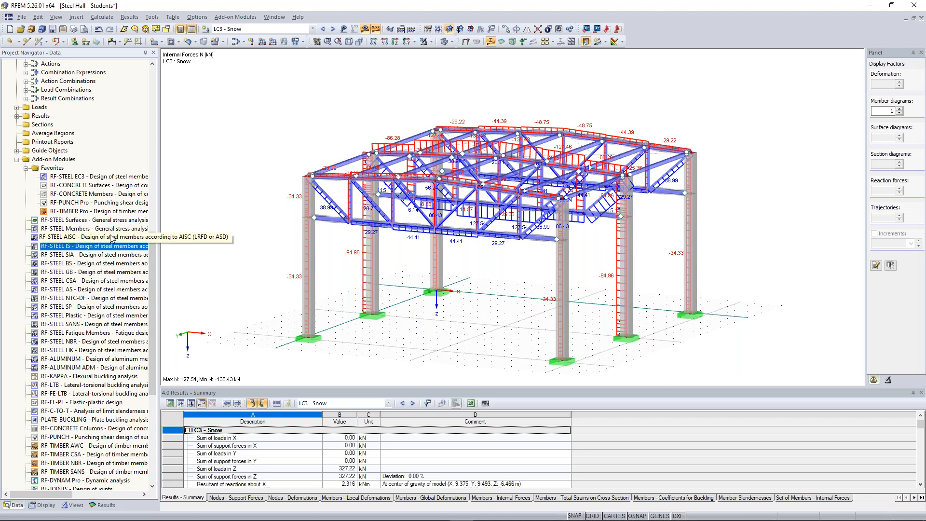
pyautogui.click(100, 266)
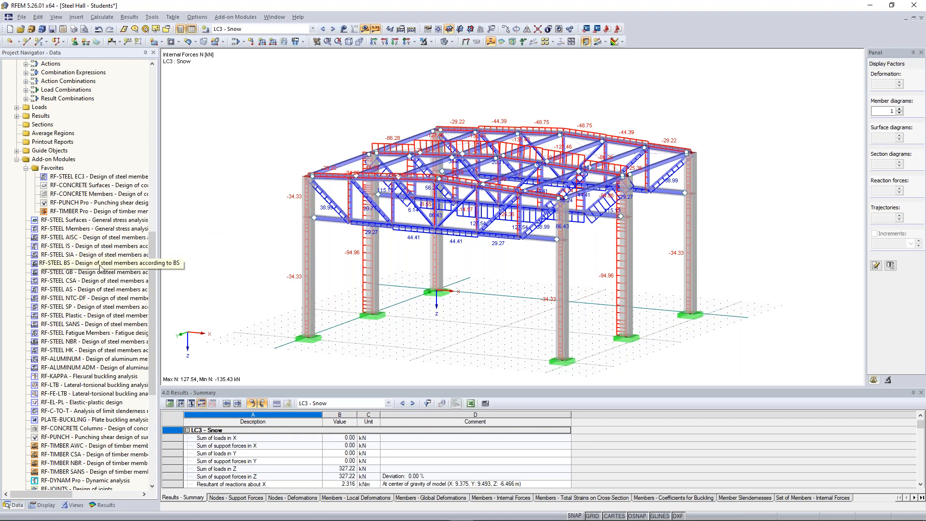
pyautogui.click(116, 281)
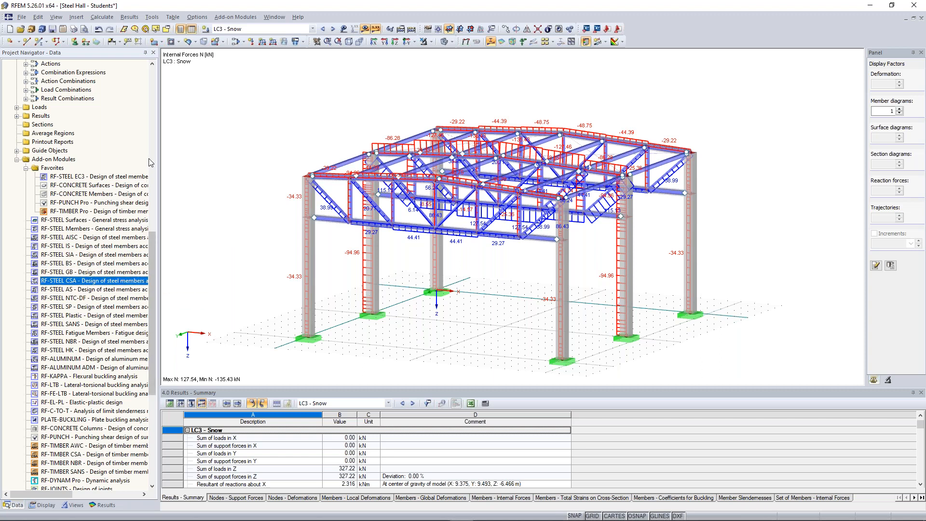
pyautogui.click(115, 256)
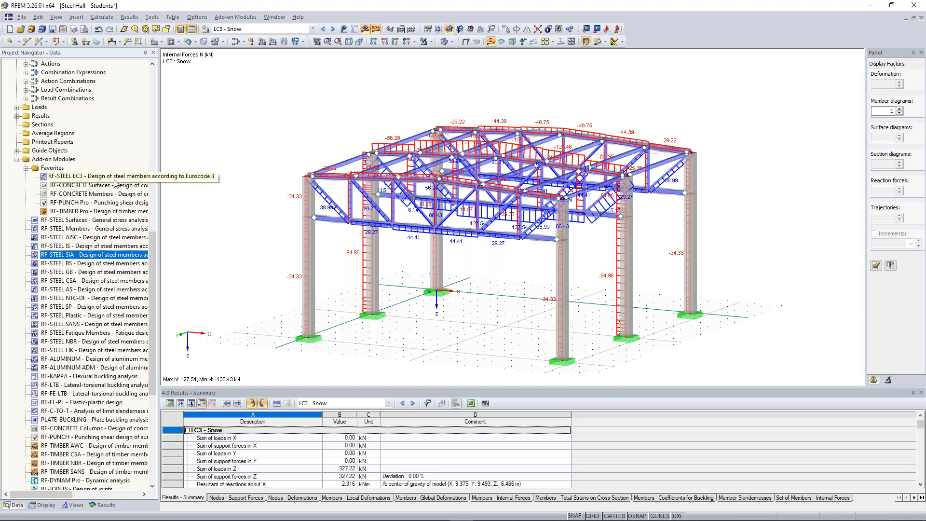
pyautogui.click(98, 178)
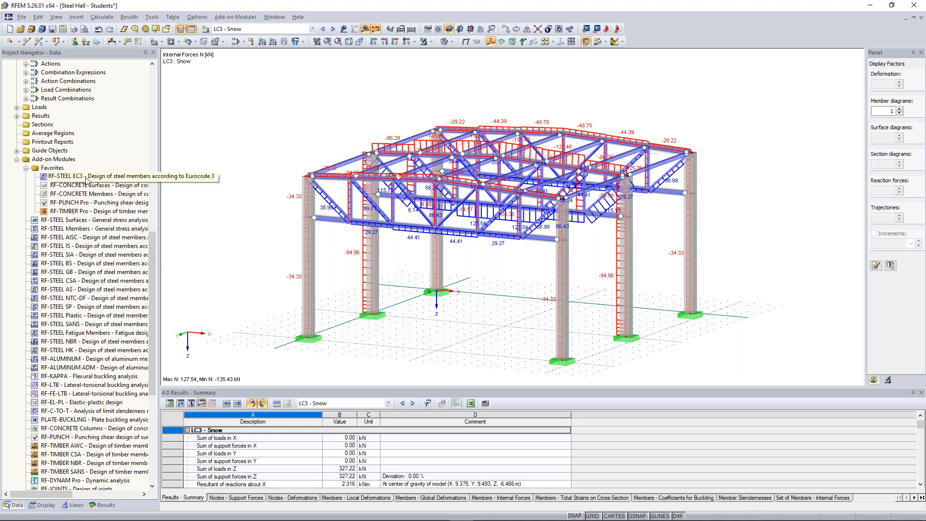
pyautogui.doubleClick(87, 179)
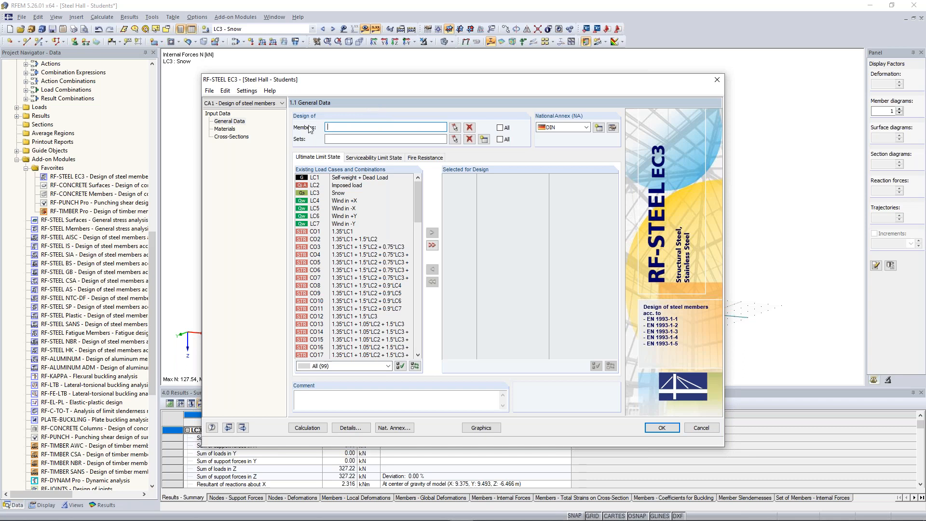
# Step: Isolate the members made of Steel S 235 and select all of them graphically for the steel design
pyautogui.click(456, 128)
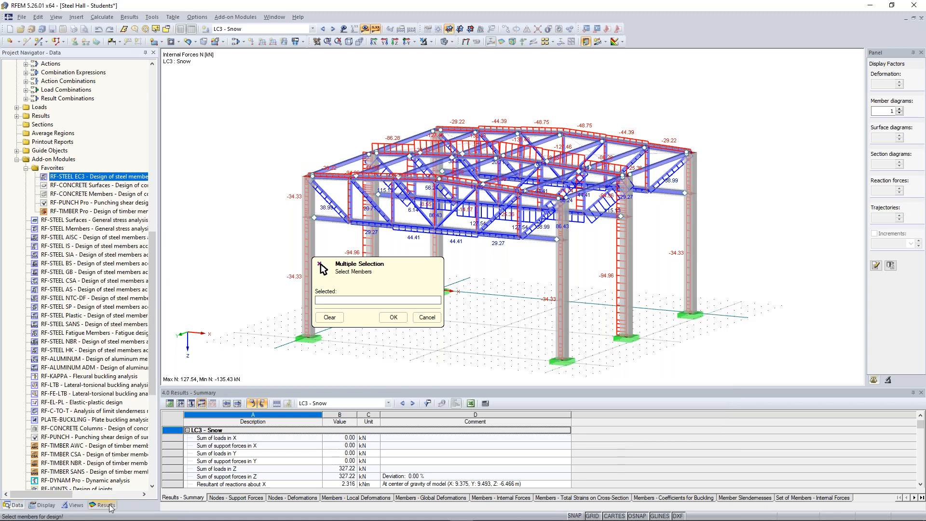
pyautogui.click(71, 505)
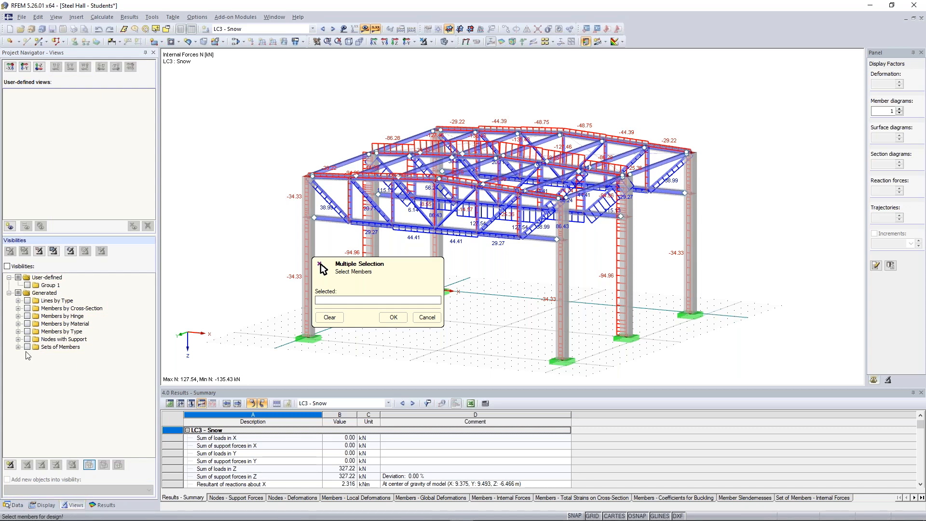
pyautogui.click(18, 324)
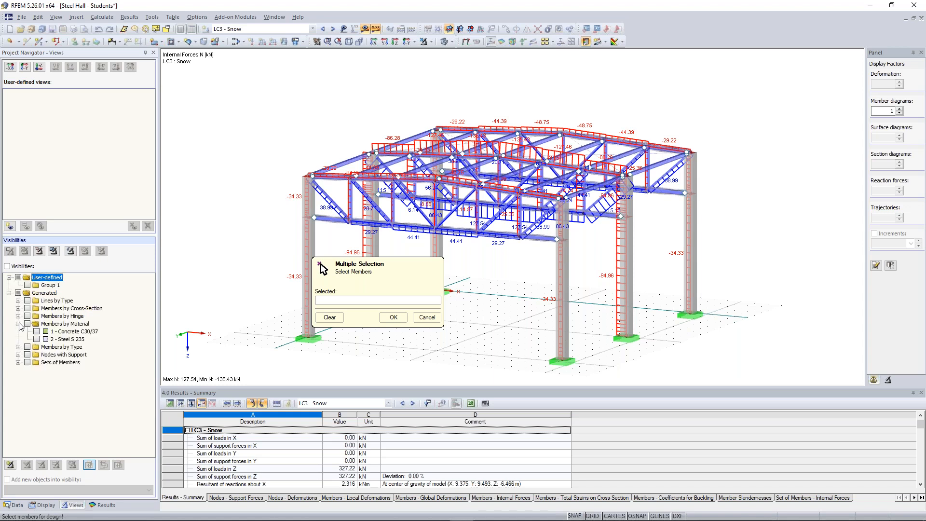
pyautogui.click(36, 339)
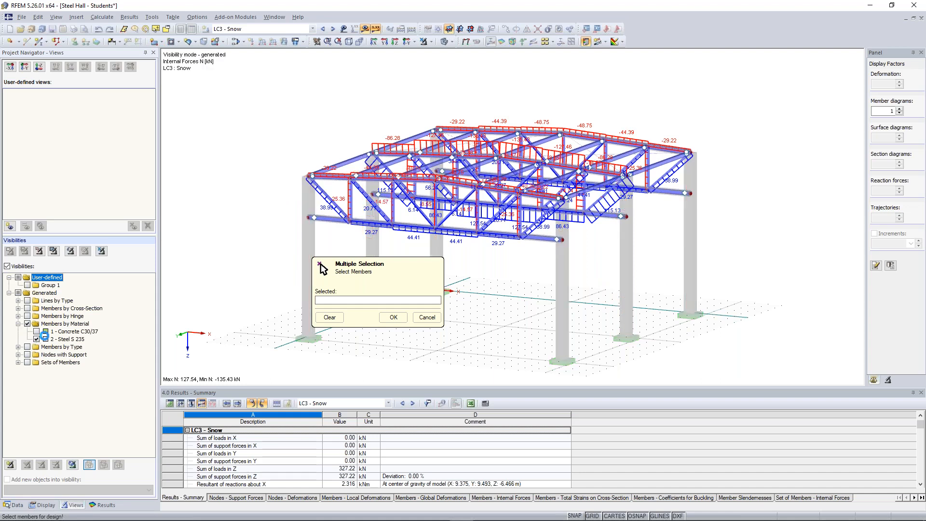
pyautogui.moveTo(251, 89); pyautogui.dragTo(735, 260)
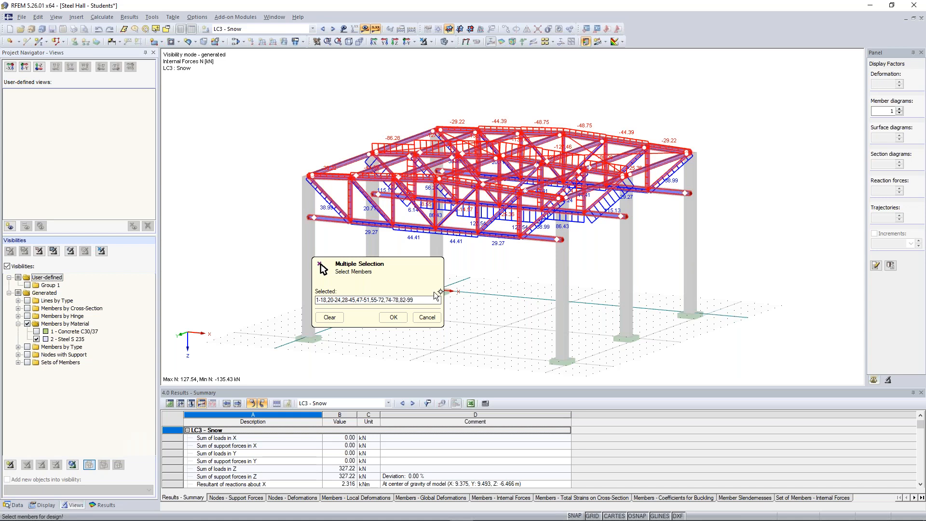
pyautogui.click(394, 318)
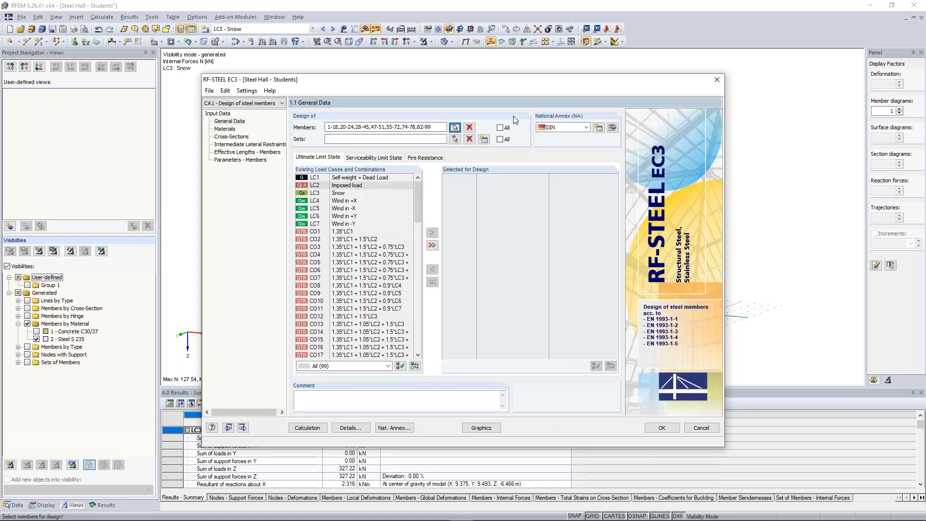
# Step: Set the National Annex to CEN (European Union) and check its partial factors and deflection limits
pyautogui.click(586, 128)
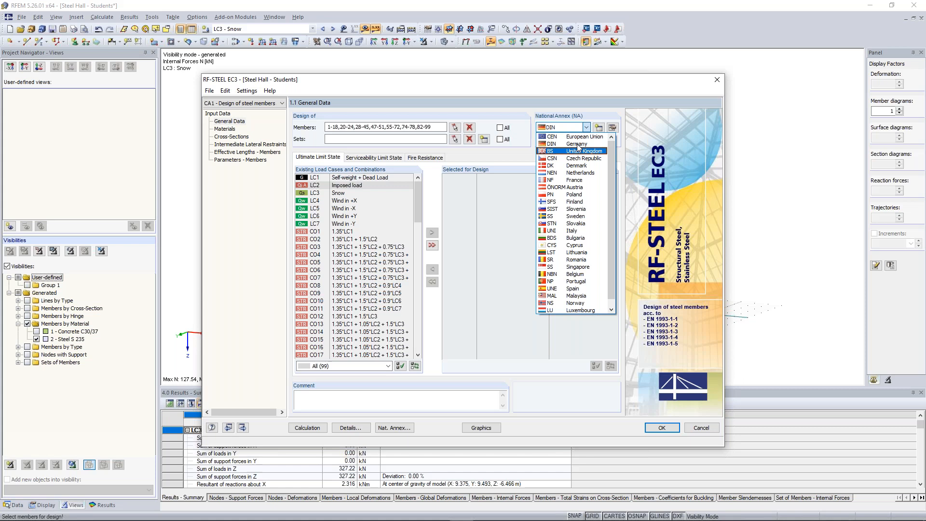
pyautogui.click(584, 137)
pyautogui.click(613, 128)
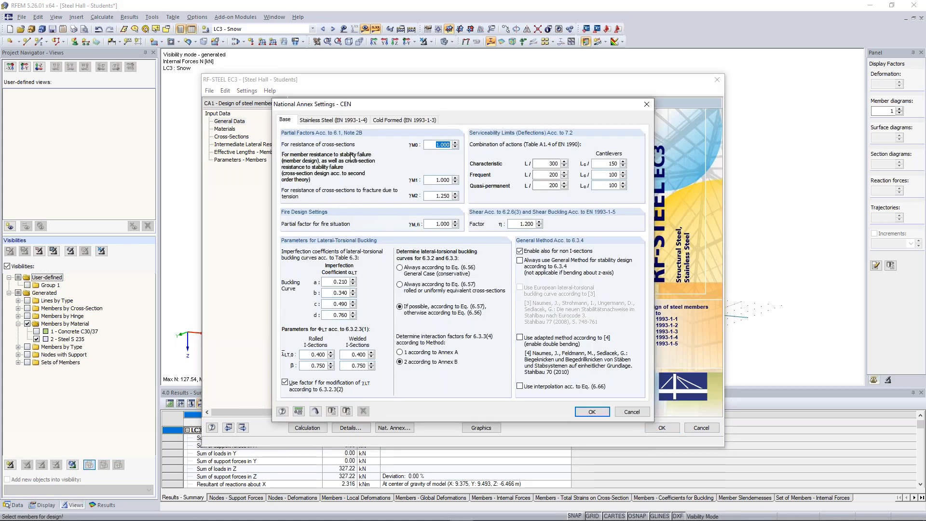
pyautogui.click(426, 181)
pyautogui.click(427, 181)
pyautogui.moveTo(346, 106); pyautogui.dragTo(346, 99)
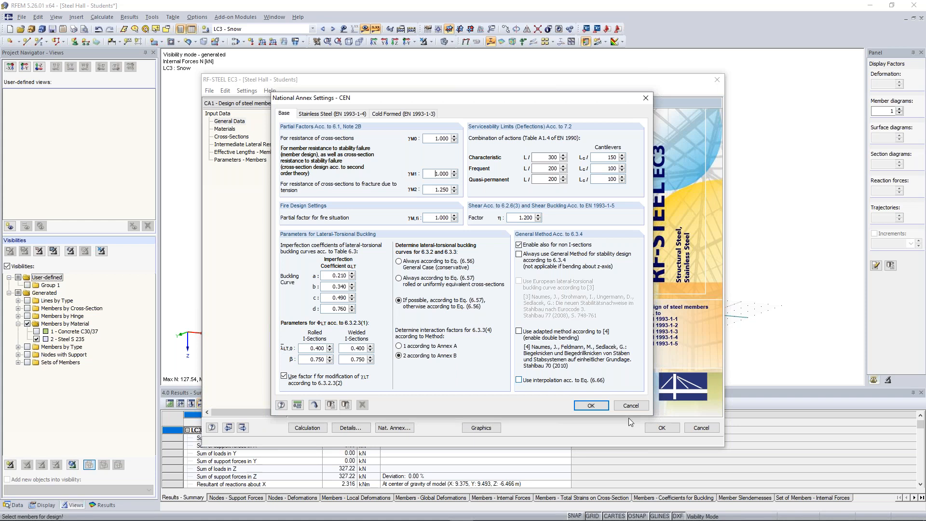
pyautogui.click(590, 407)
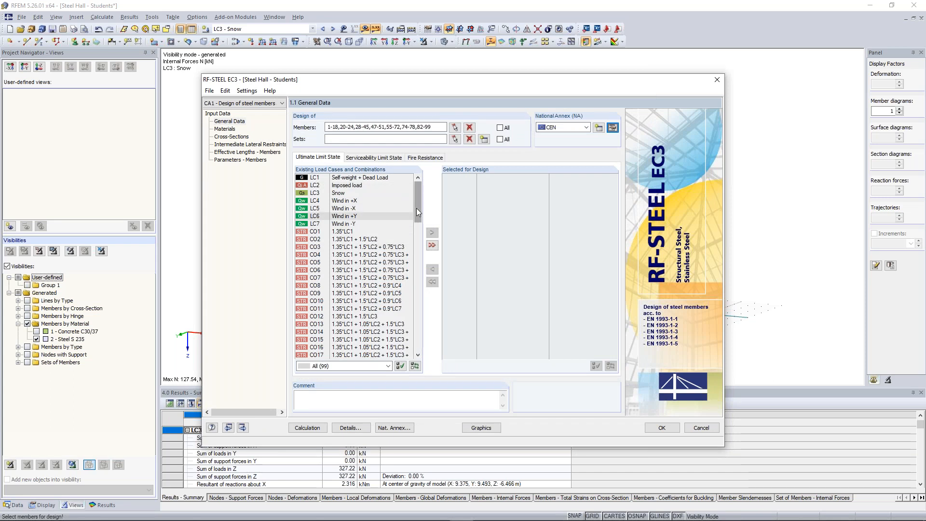
# Step: Add result combination RC1, ULS (STR/GEO), to the selection for ultimate limit state design
pyautogui.moveTo(418, 202); pyautogui.dragTo(421, 357)
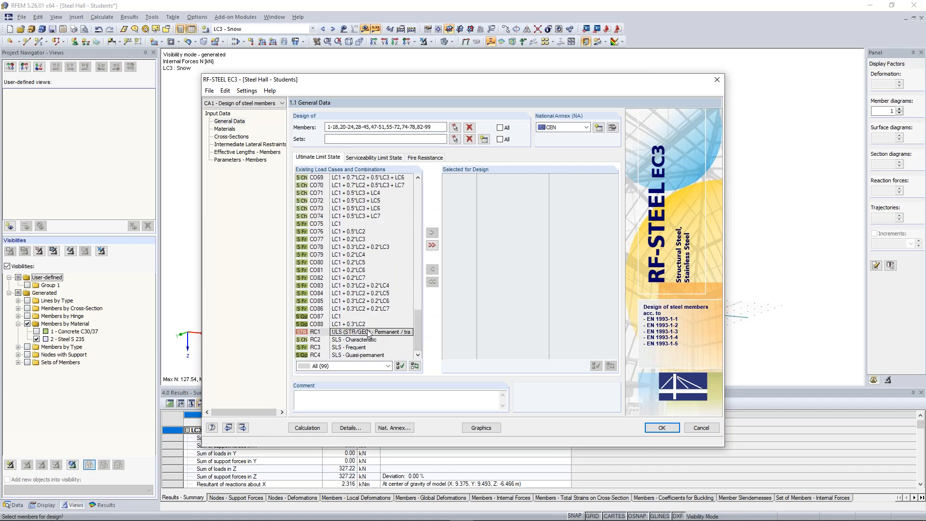
pyautogui.click(369, 333)
pyautogui.click(432, 233)
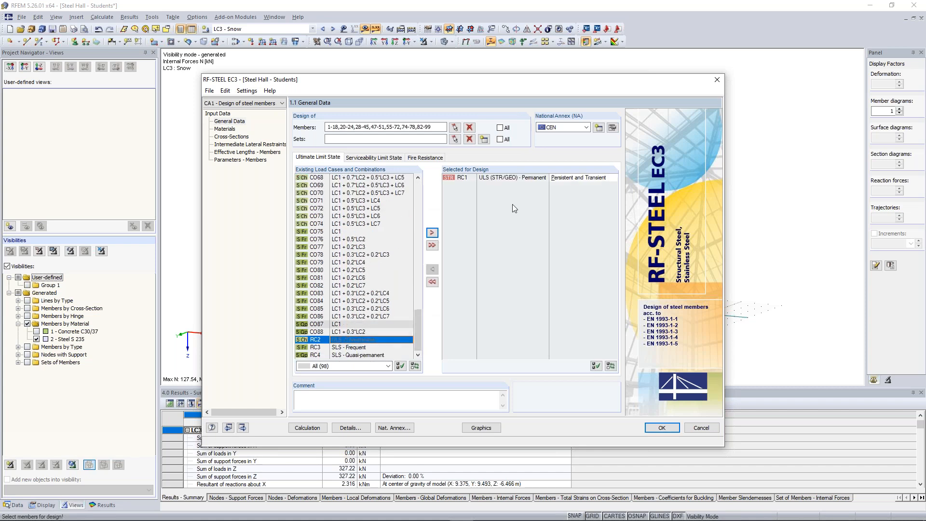
pyautogui.moveTo(420, 204); pyautogui.dragTo(420, 229)
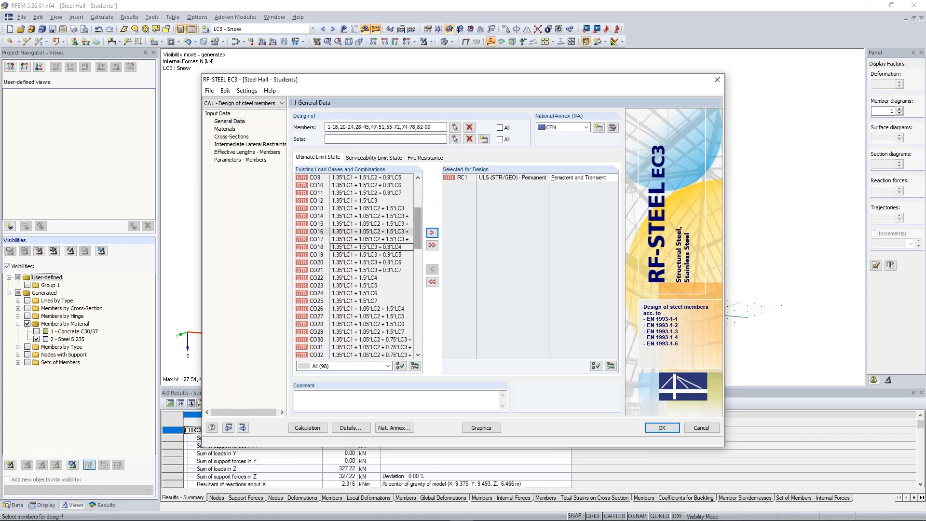
pyautogui.click(418, 178)
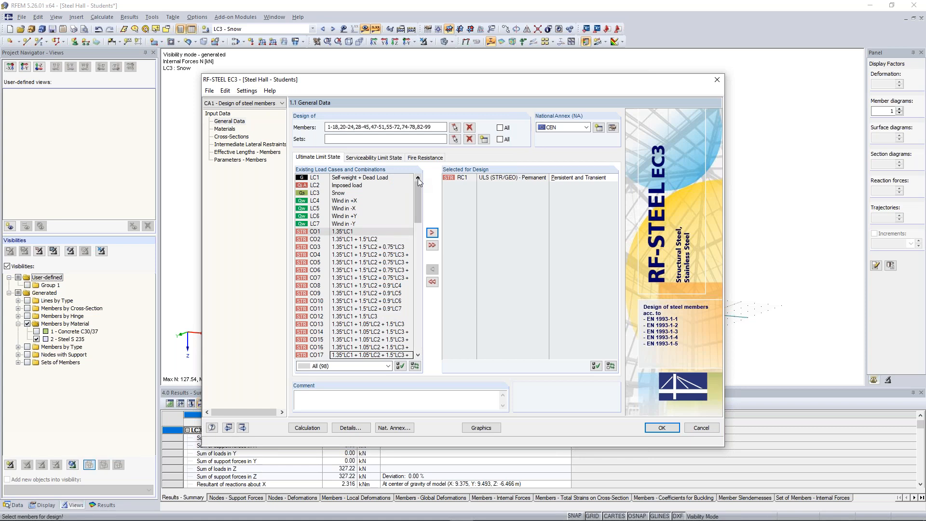
# Step: Review the design case's materials, cross-sections and intermediate lateral restraints
pyautogui.click(226, 129)
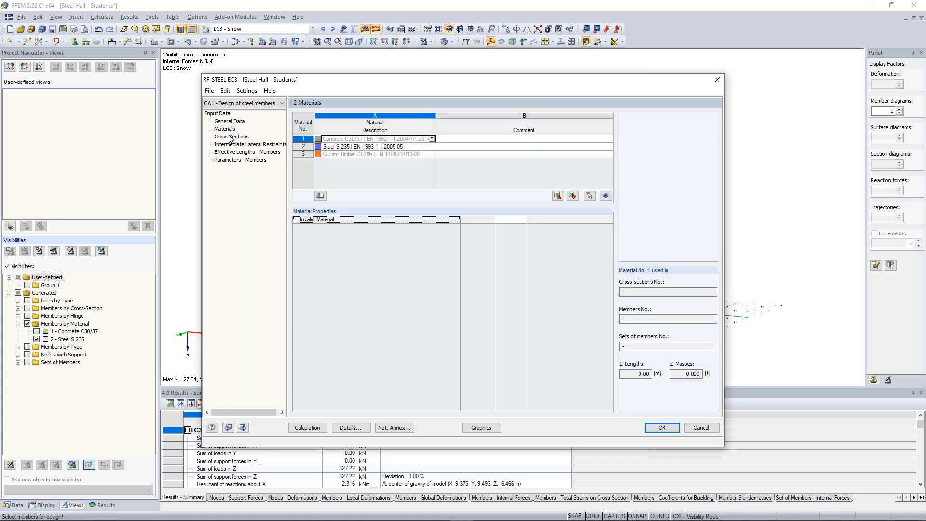
pyautogui.click(231, 136)
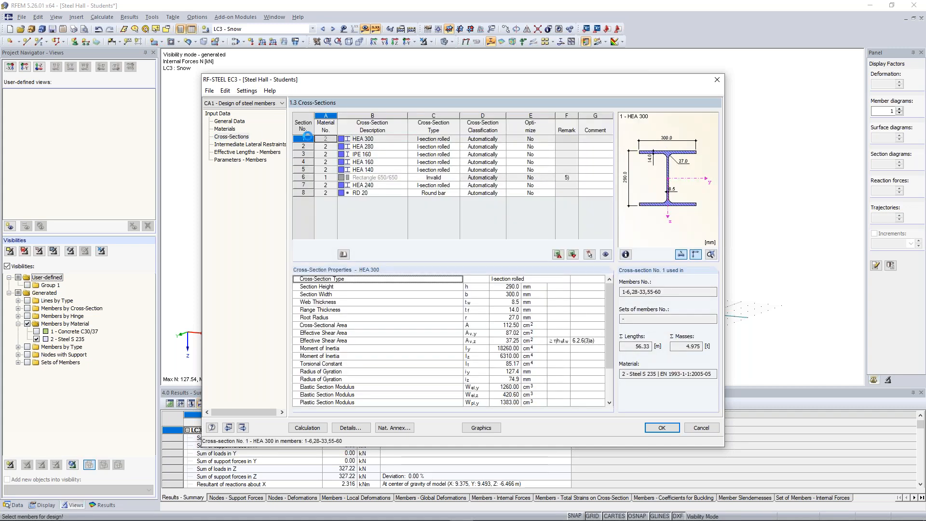
pyautogui.click(245, 144)
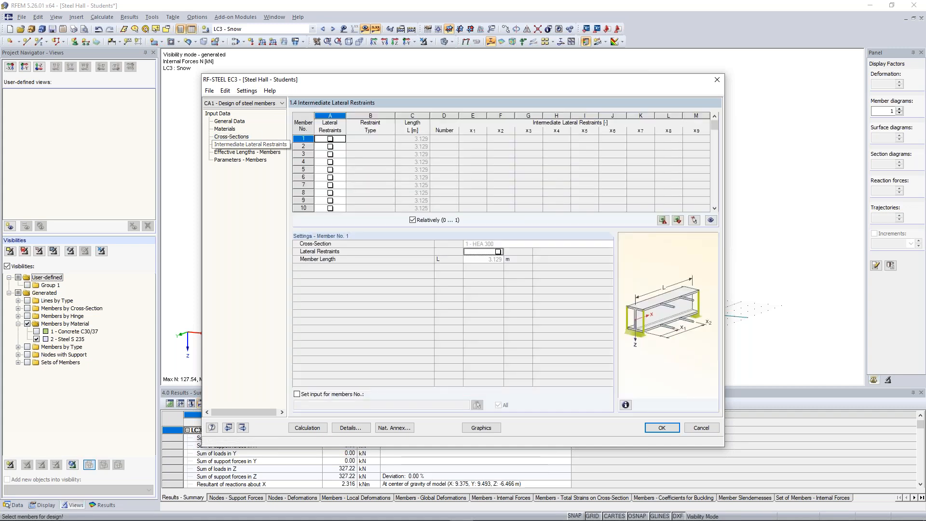
# Step: Check the members' effective lengths and switch off the stability analysis in the design details
pyautogui.click(263, 153)
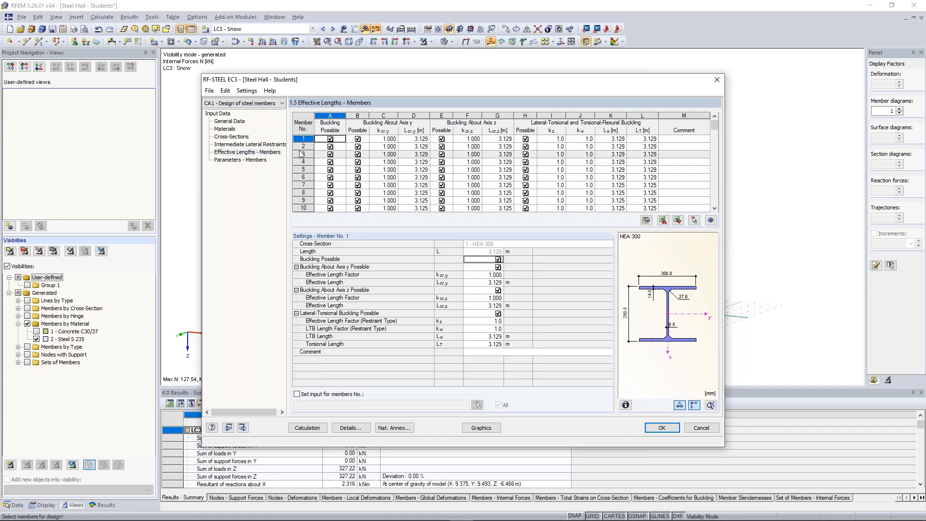
pyautogui.click(350, 428)
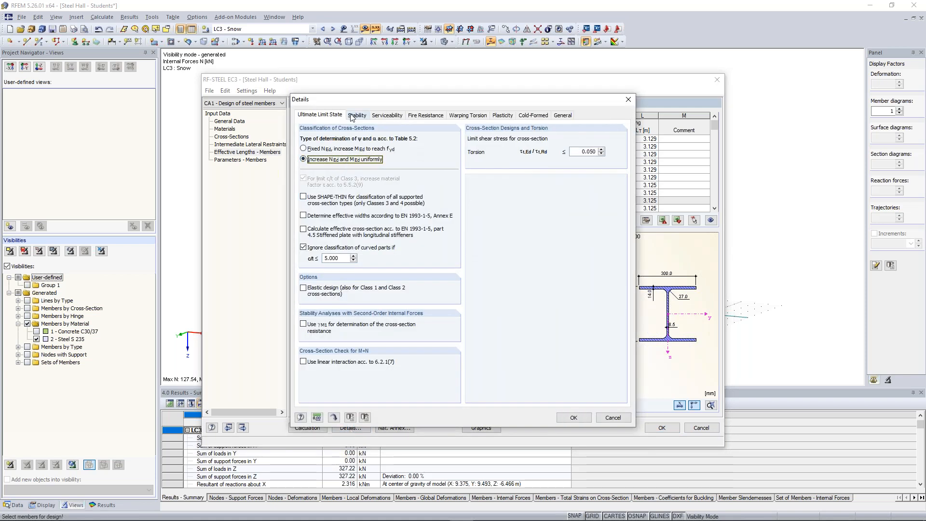
pyautogui.click(629, 99)
pyautogui.click(351, 427)
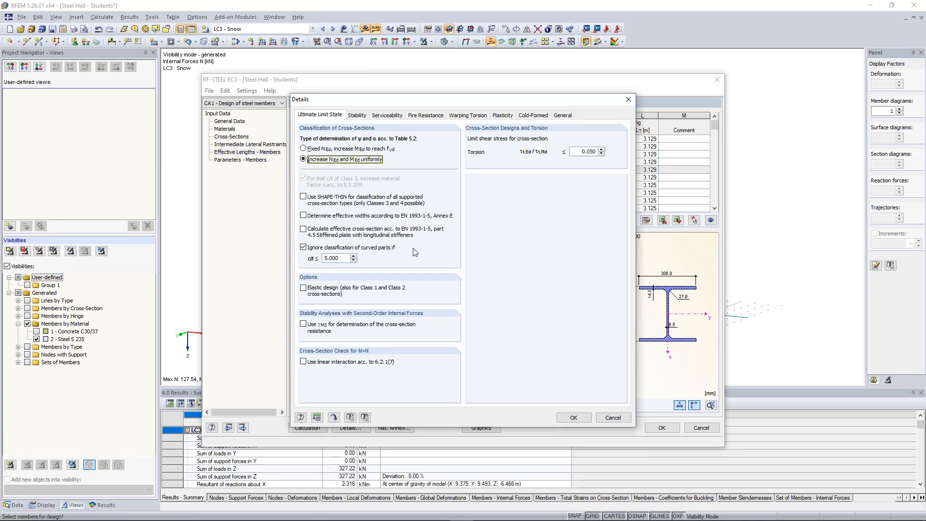
pyautogui.click(358, 115)
pyautogui.click(578, 418)
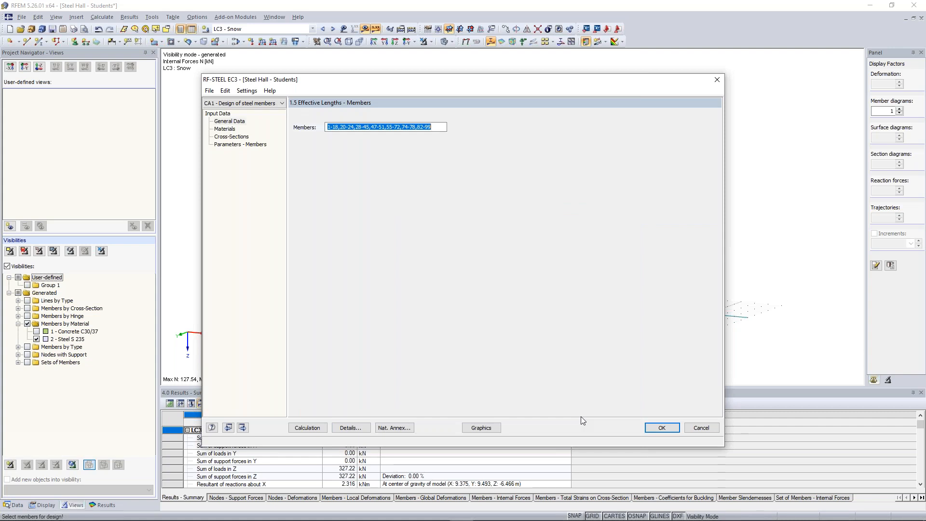
# Step: Calculate the design case and filter the results by cross-section to the maximum design ratios
pyautogui.click(309, 427)
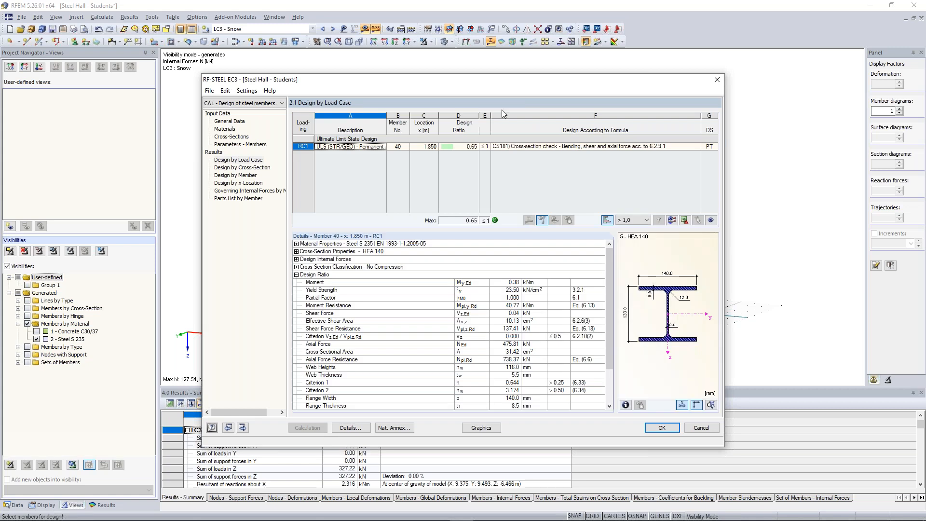
pyautogui.click(263, 168)
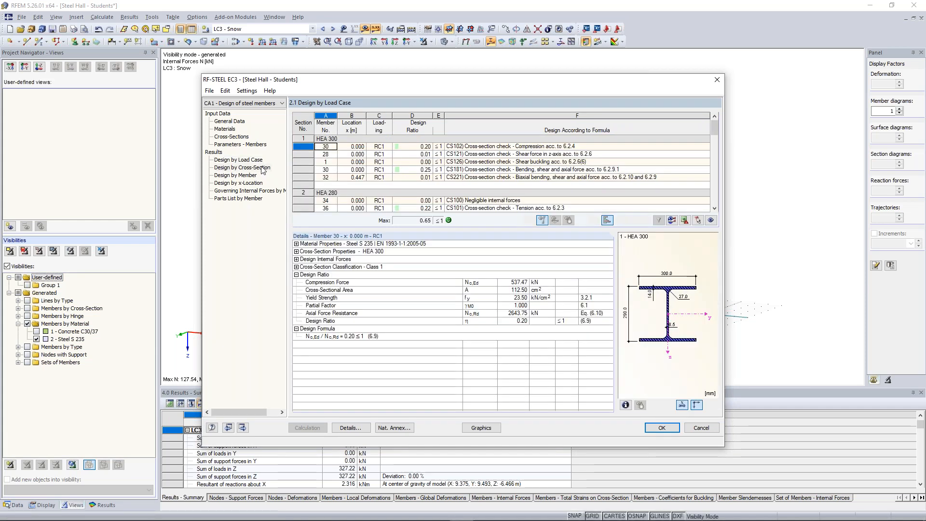
pyautogui.moveTo(714, 129); pyautogui.dragTo(704, 190)
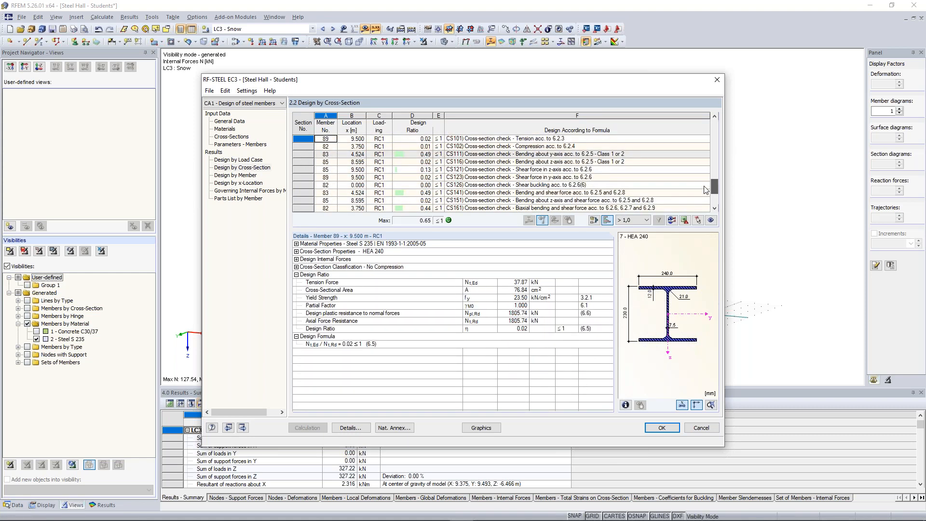
pyautogui.moveTo(704, 186); pyautogui.dragTo(701, 189)
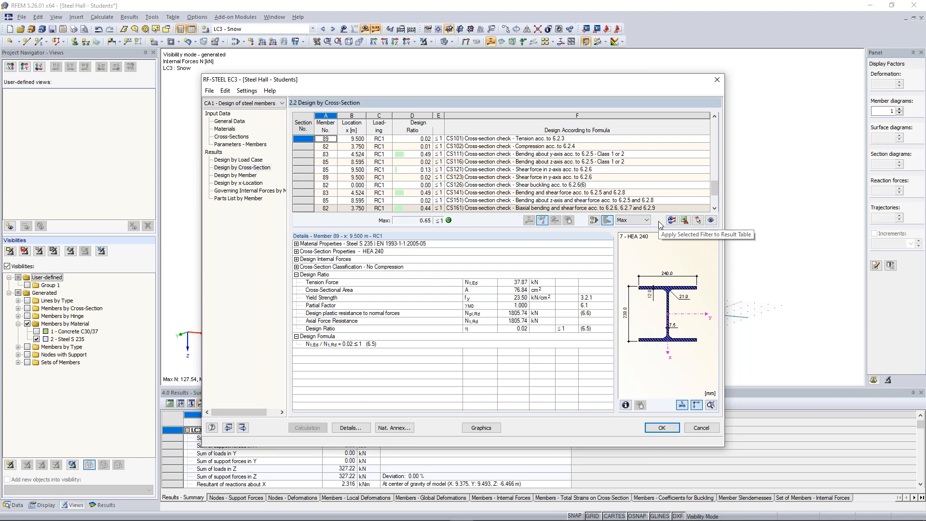
pyautogui.click(659, 220)
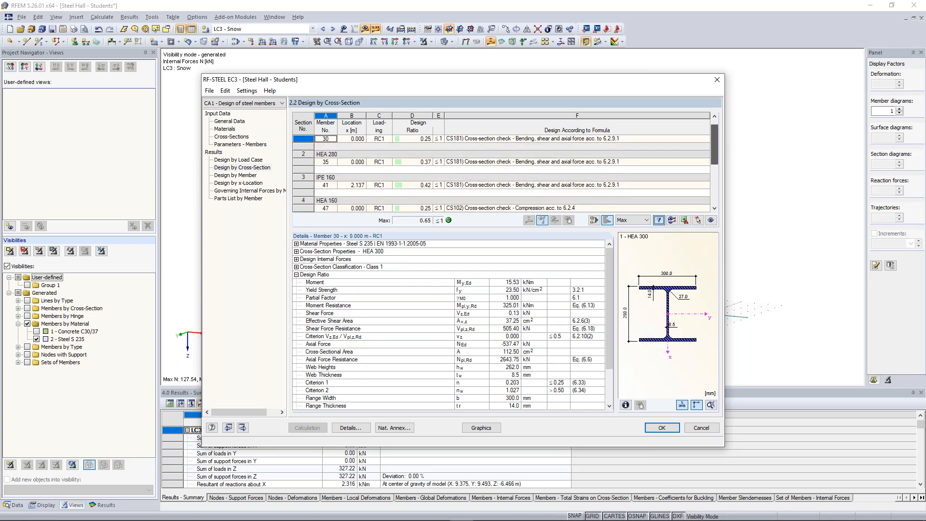
# Step: Select the HEA 140 check CS181 for member 40 in the results and locate that member in the model
pyautogui.moveTo(716, 142); pyautogui.dragTo(715, 179)
pyautogui.click(493, 162)
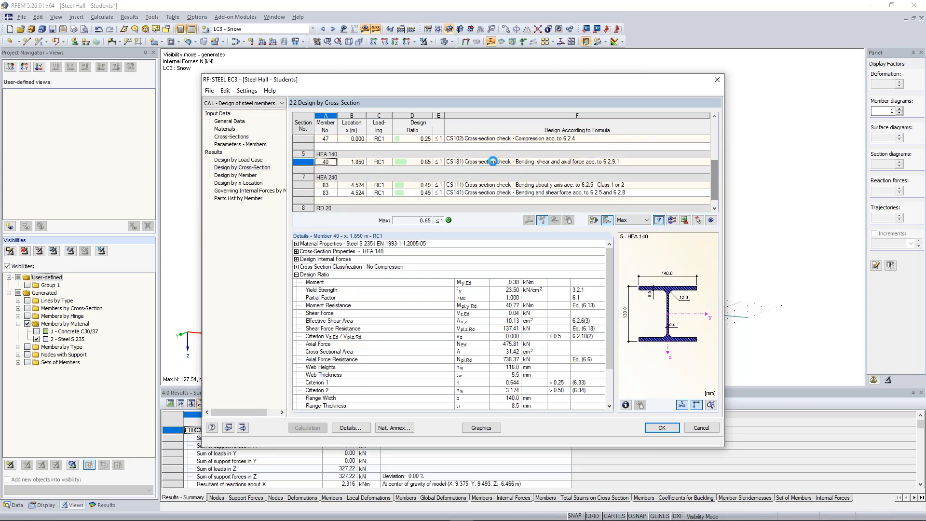
pyautogui.click(492, 161)
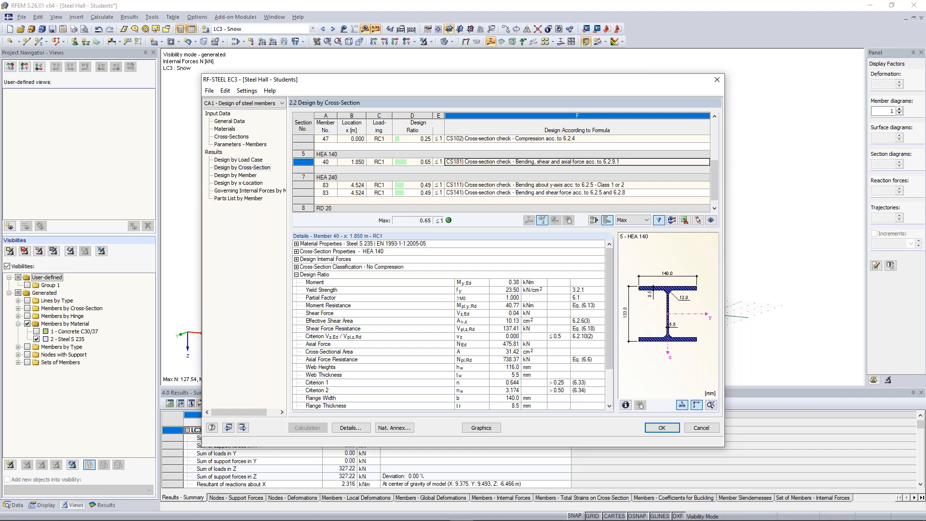
pyautogui.moveTo(420, 79); pyautogui.dragTo(409, 272)
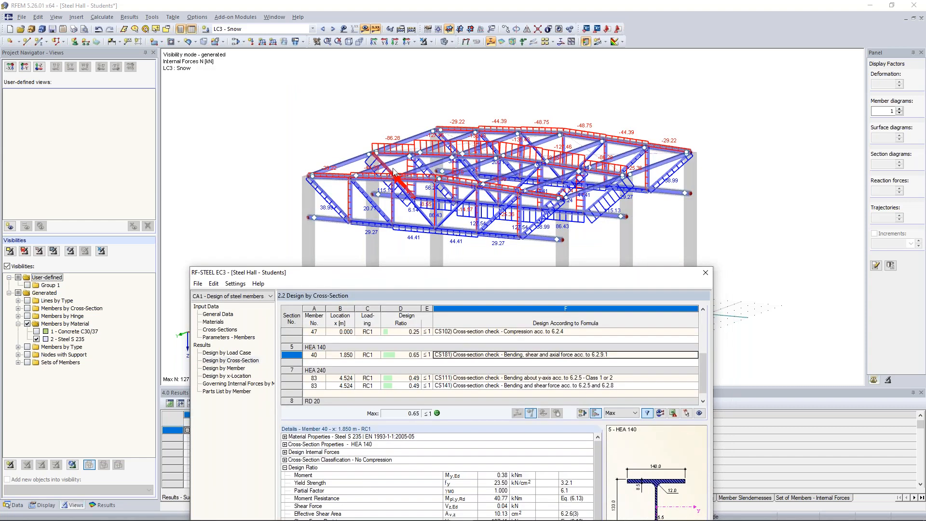
pyautogui.moveTo(408, 272); pyautogui.dragTo(423, 72)
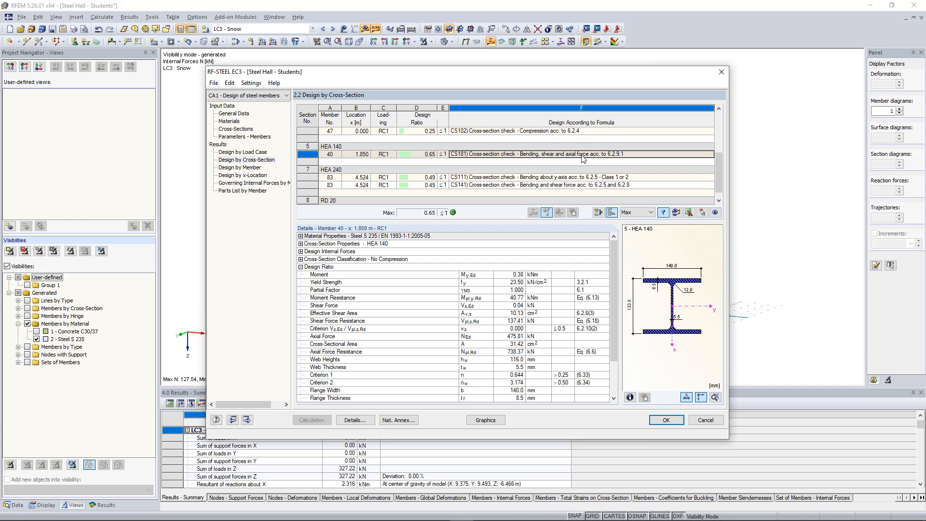
# Step: Examine member 40's material and cross-section properties, design internal forces, cross-section classification, design ratio and design formula
pyautogui.click(300, 236)
pyautogui.click(300, 236)
pyautogui.click(301, 244)
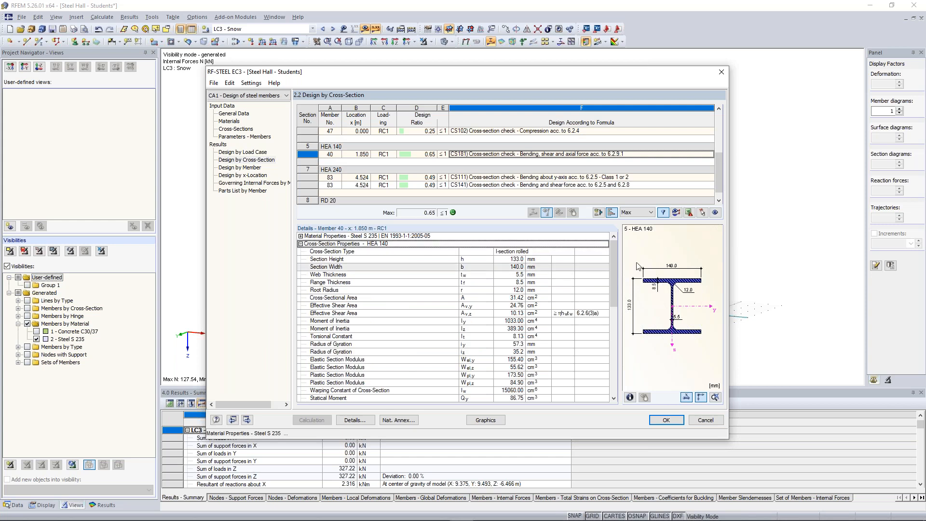
pyautogui.moveTo(610, 259); pyautogui.dragTo(488, 232)
pyautogui.click(300, 244)
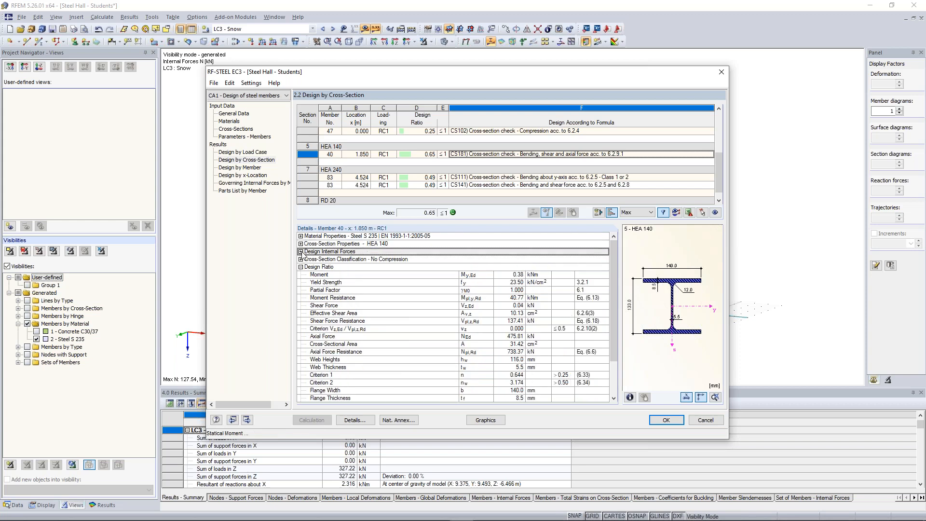
pyautogui.click(301, 251)
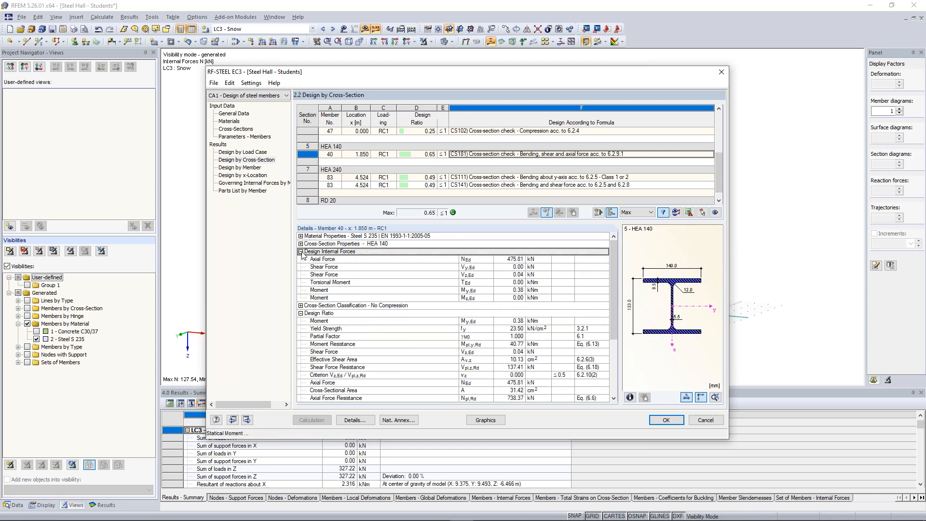
pyautogui.click(301, 305)
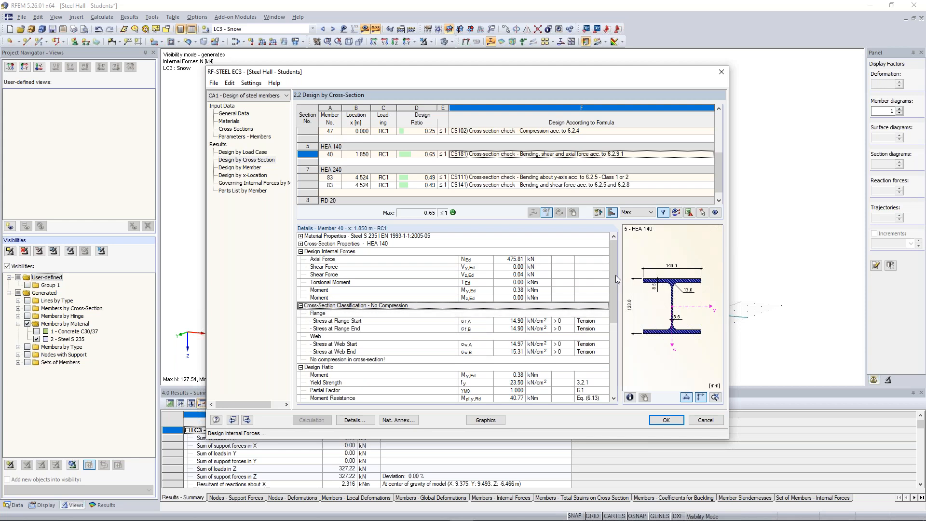
pyautogui.scroll(-2, 607, 299)
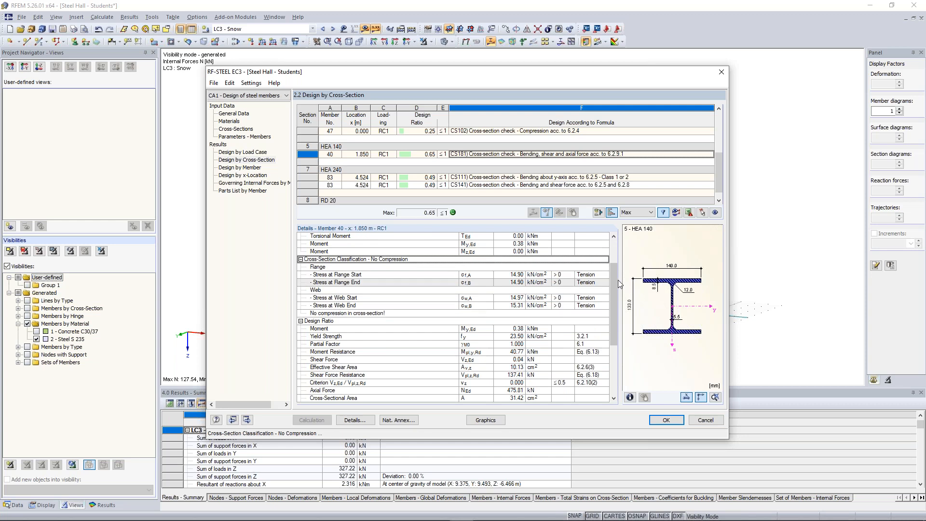
pyautogui.scroll(-3, 515, 255)
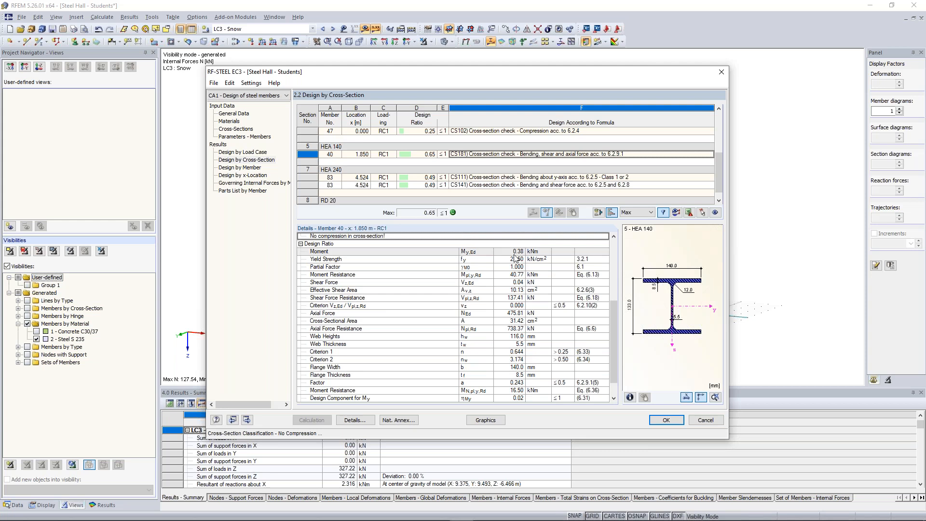
pyautogui.scroll(-1, 515, 258)
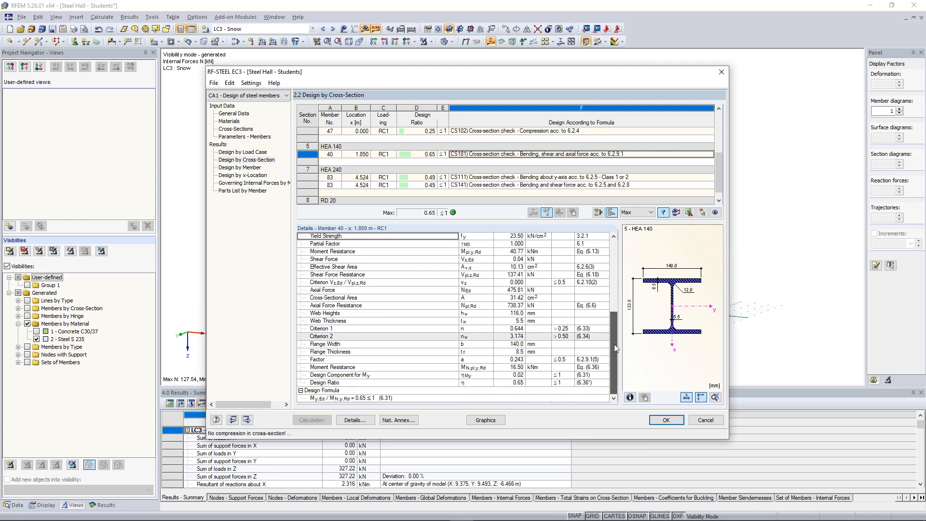
pyautogui.click(366, 397)
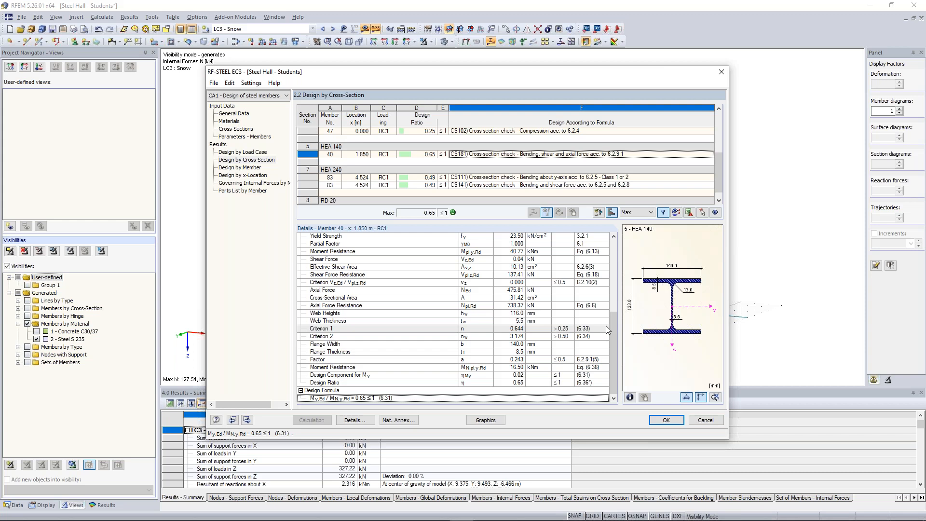
# Step: Rename design case CA1 as Cross-Sections
pyautogui.click(212, 83)
pyautogui.moveTo(221, 81)
pyautogui.click(224, 107)
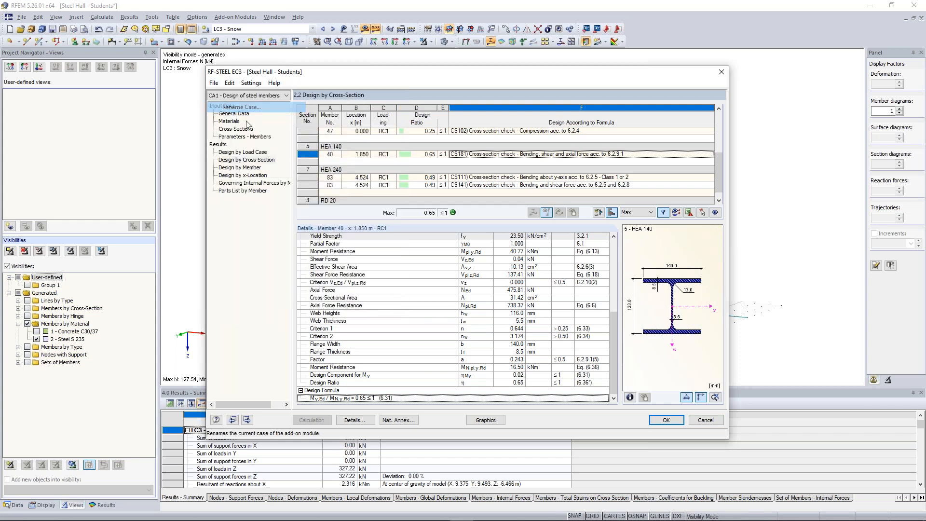
pyautogui.write('Cross-Sections')
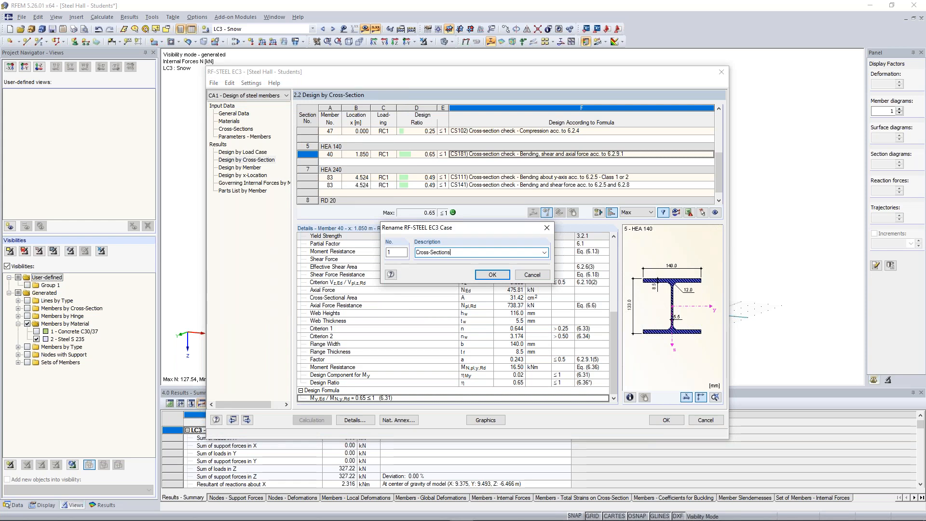
pyautogui.click(492, 275)
# Step: Create new design case 2 with the description Stability Design, saving the changes to CA1
pyautogui.click(214, 83)
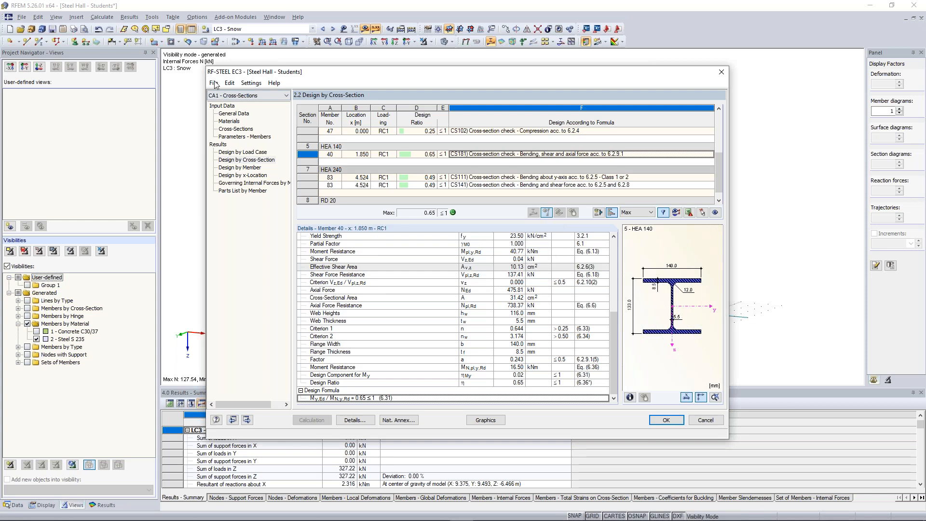
pyautogui.click(214, 82)
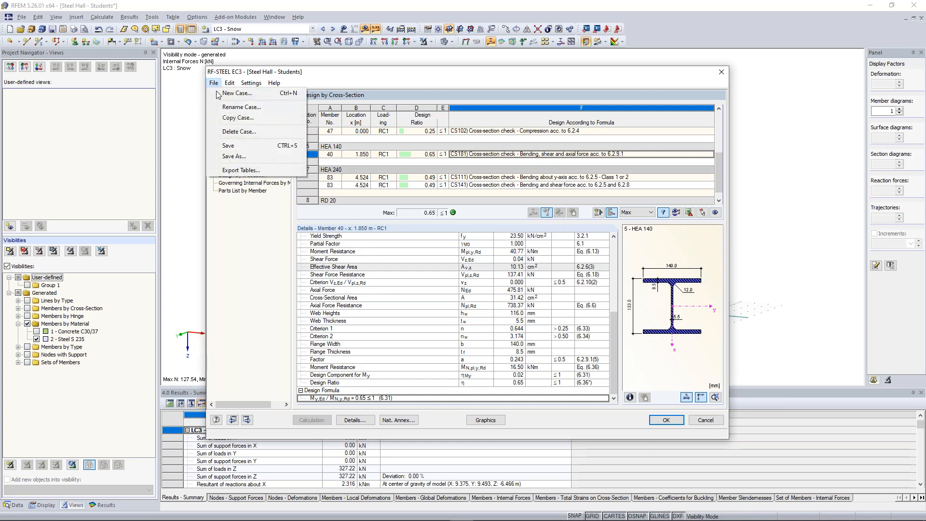
pyautogui.click(245, 95)
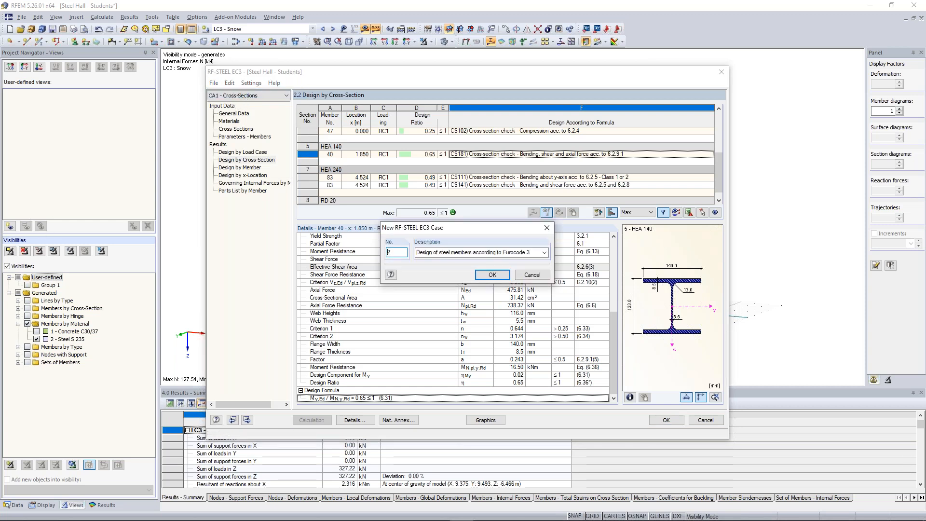
pyautogui.click(478, 253)
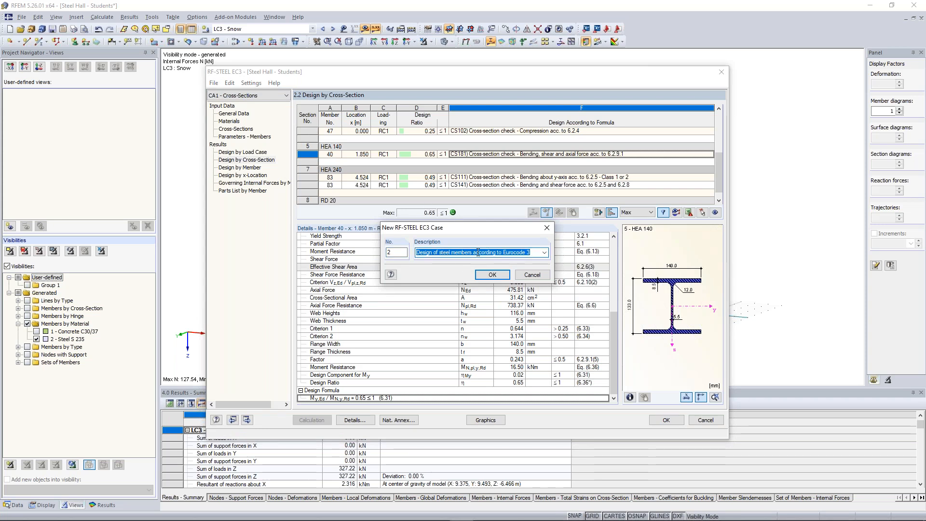
pyautogui.write('Stab')
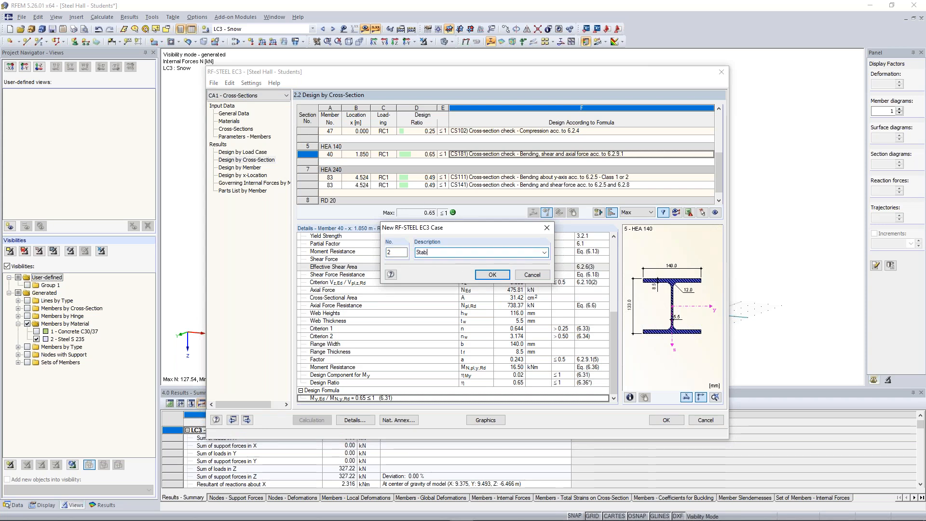
pyautogui.write('ility De')
pyautogui.click(493, 274)
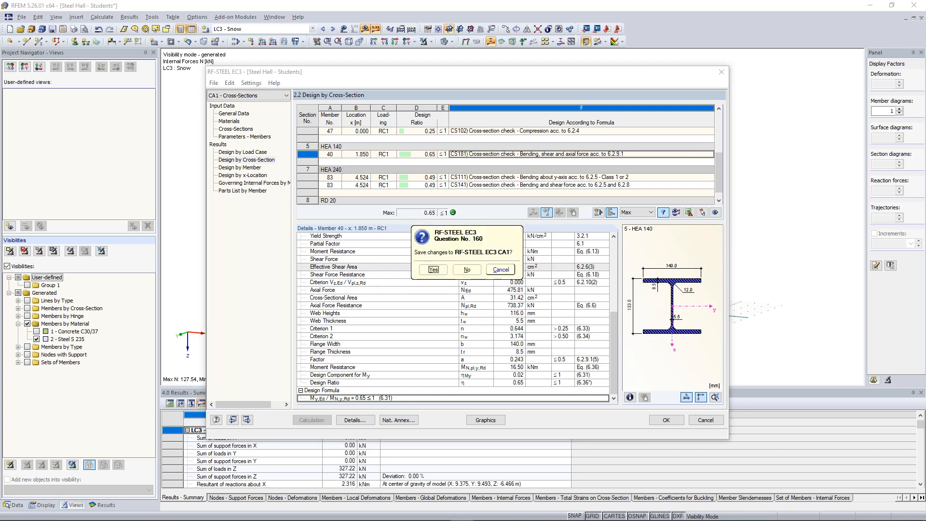
pyautogui.click(433, 270)
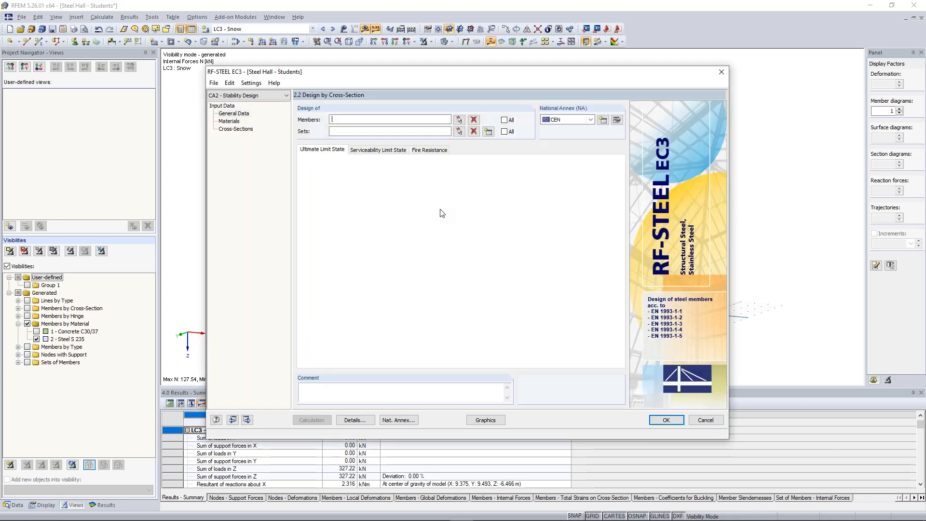
# Step: Graphically select set of members No. 3 for the stability design and add result combination RC1, ULS (STR/GEO), to the ultimate limit state design
pyautogui.click(460, 132)
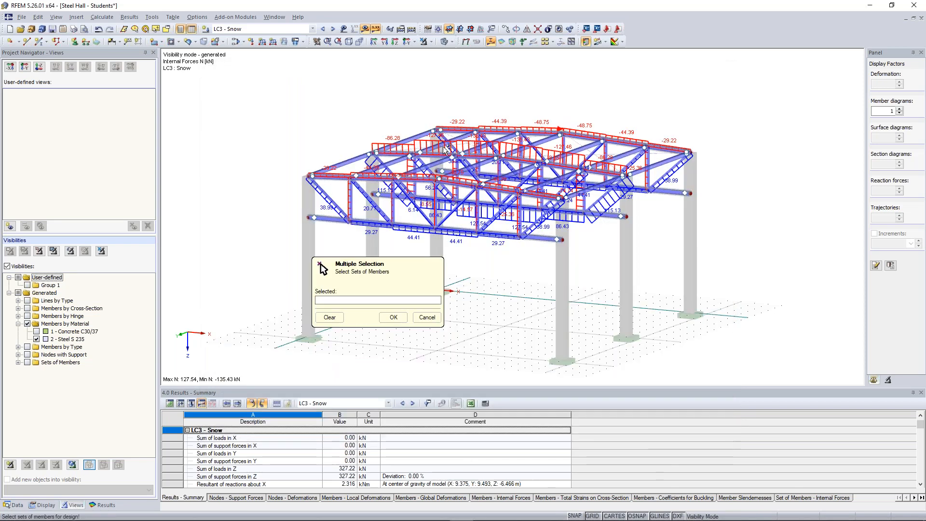
pyautogui.click(418, 150)
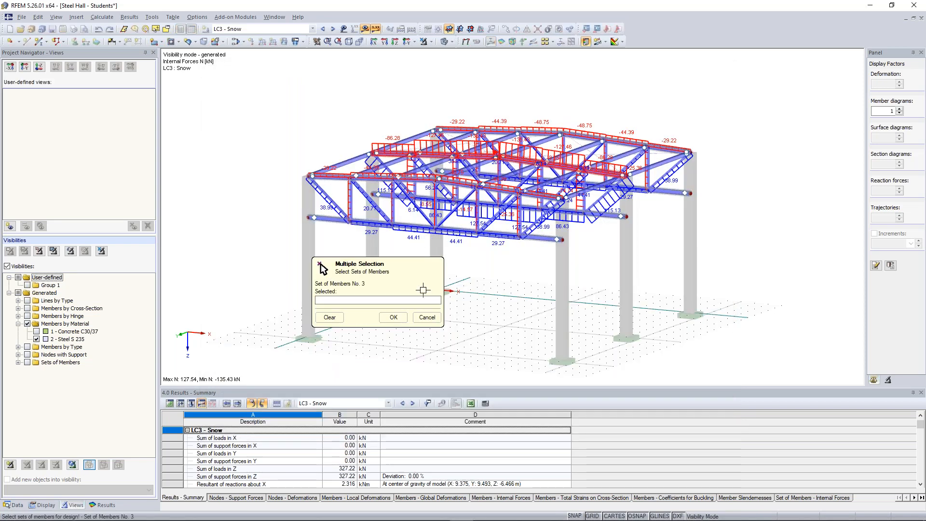
pyautogui.click(401, 318)
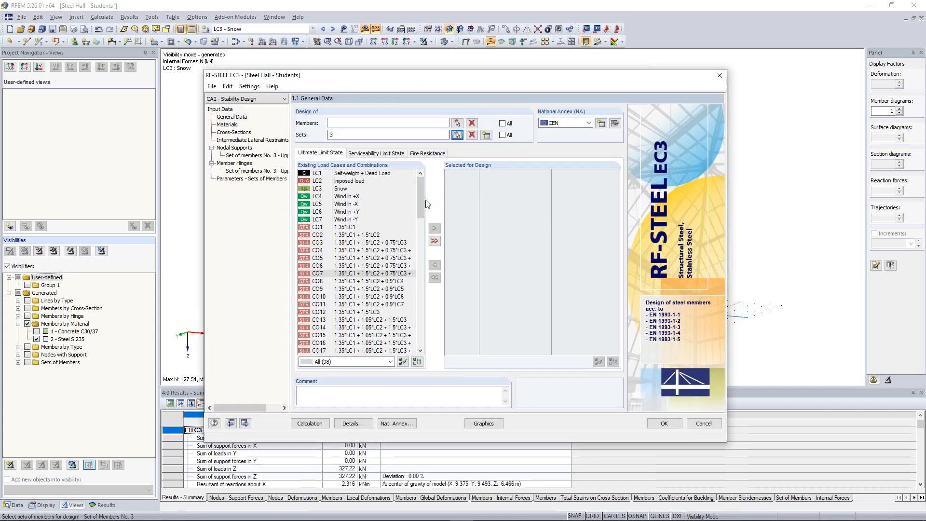
pyautogui.moveTo(423, 205); pyautogui.dragTo(389, 333)
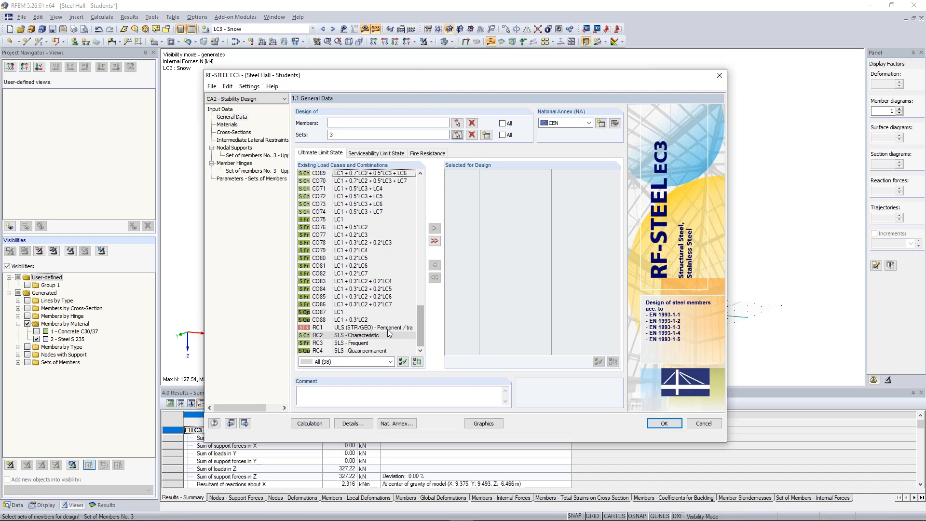
pyautogui.doubleClick(388, 329)
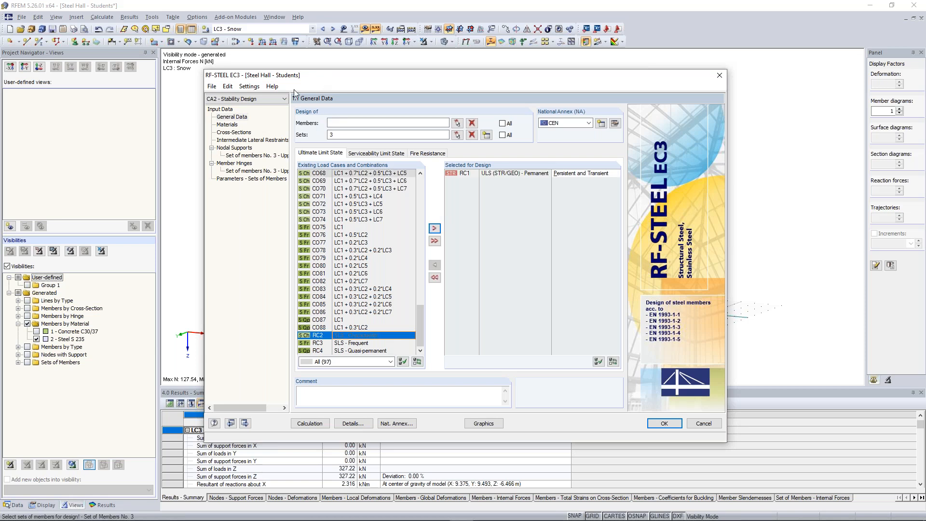
# Step: Review the stability case's cross-section list, intermediate lateral restraints and nodal supports of set of members No. 3, including its location in the hall
pyautogui.click(229, 125)
pyautogui.click(235, 135)
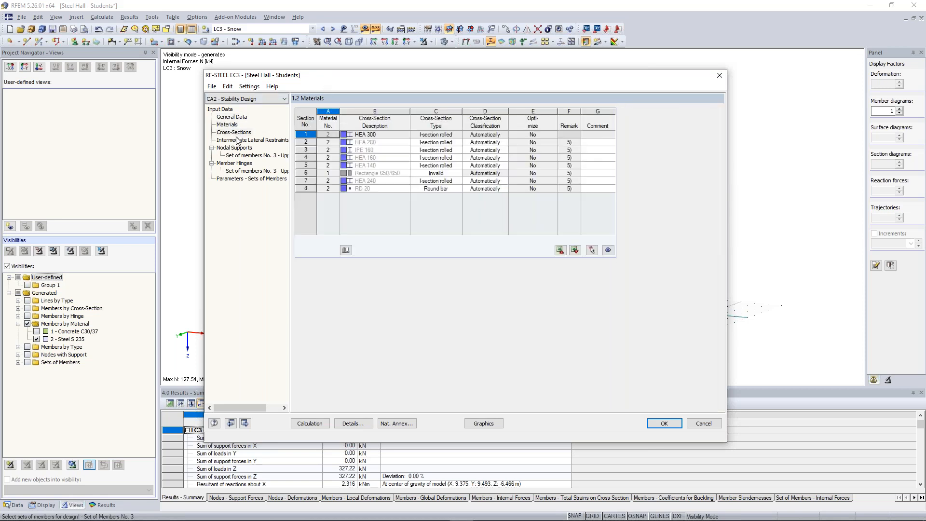
pyautogui.click(242, 140)
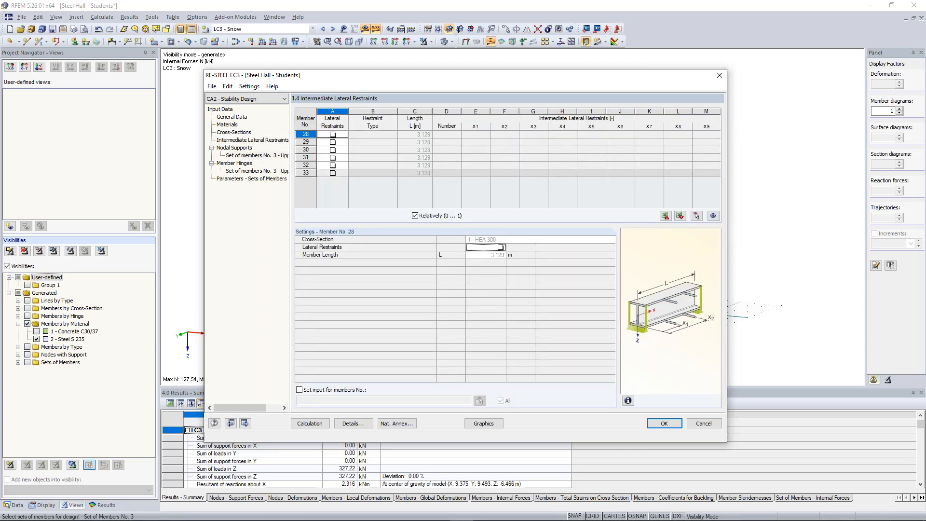
pyautogui.click(256, 155)
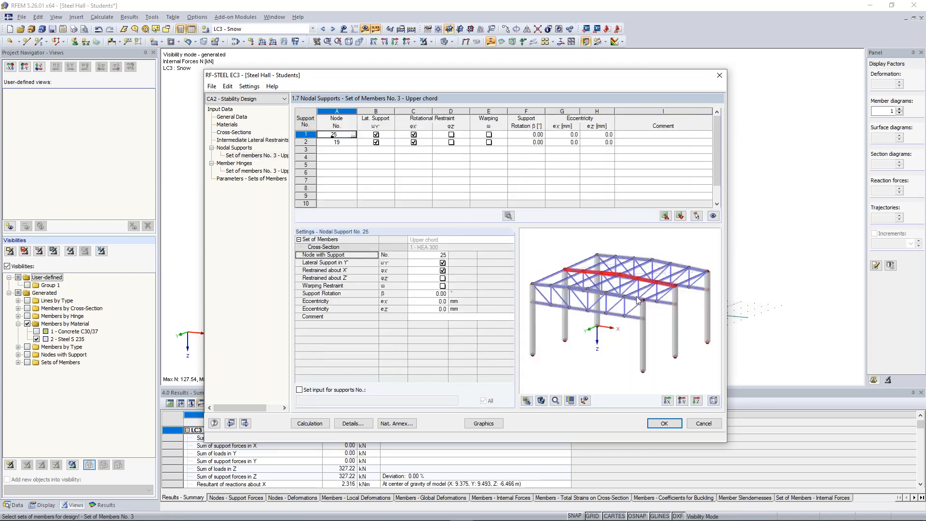
pyautogui.scroll(3, 607, 269)
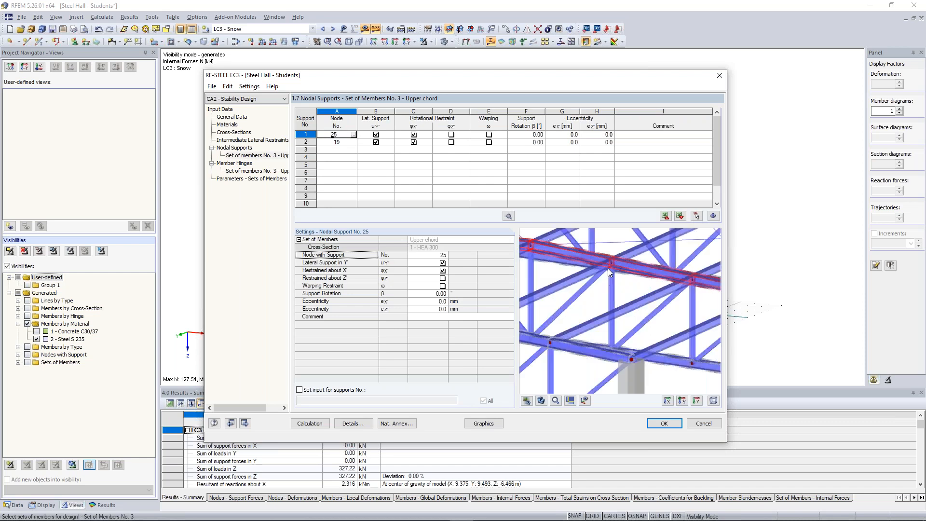
pyautogui.scroll(-3, 609, 271)
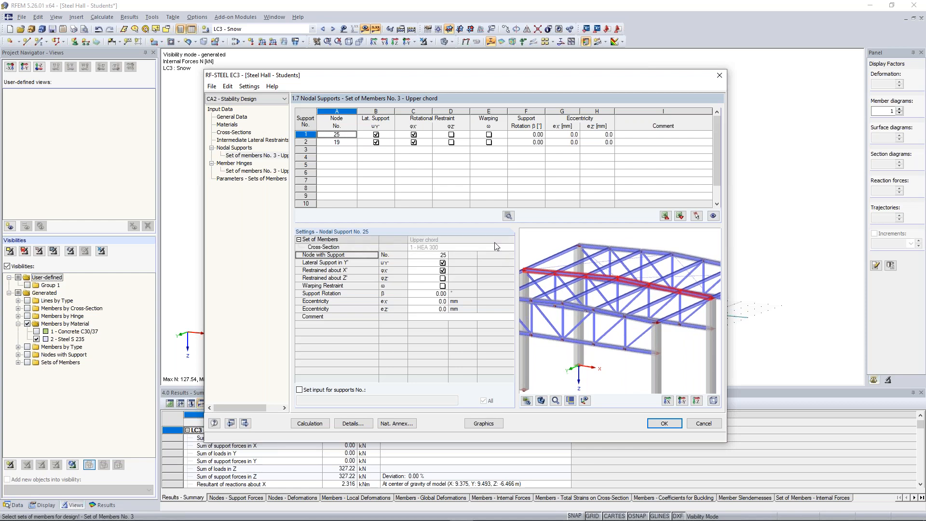
# Step: Display the upper chord set in its local coordinate system and inspect its end supports in the model preview
pyautogui.click(584, 401)
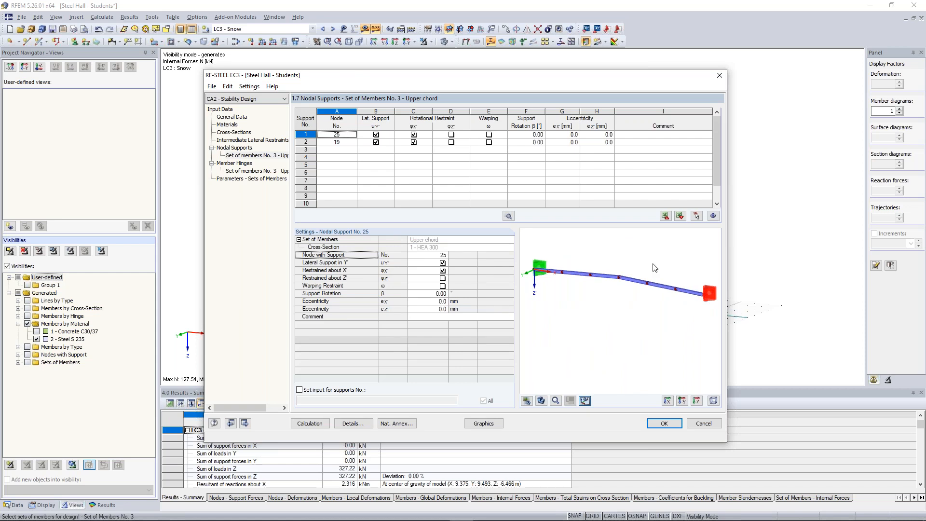
pyautogui.keyDown('ctrl'); pyautogui.moveTo(654, 264); pyautogui.dragTo(580, 252, button='middle'); pyautogui.keyUp('ctrl')
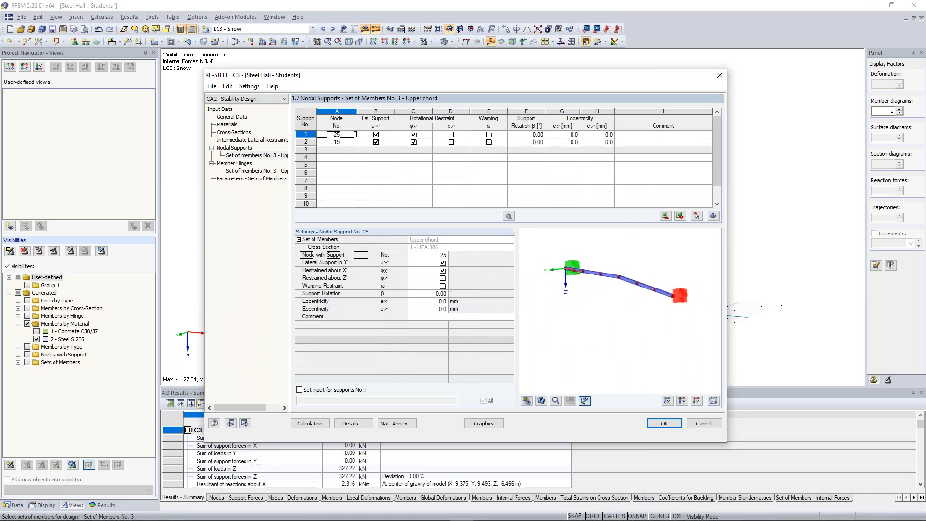
pyautogui.keyDown('ctrl'); pyautogui.moveTo(612, 250); pyautogui.dragTo(635, 256, button='middle'); pyautogui.keyUp('ctrl')
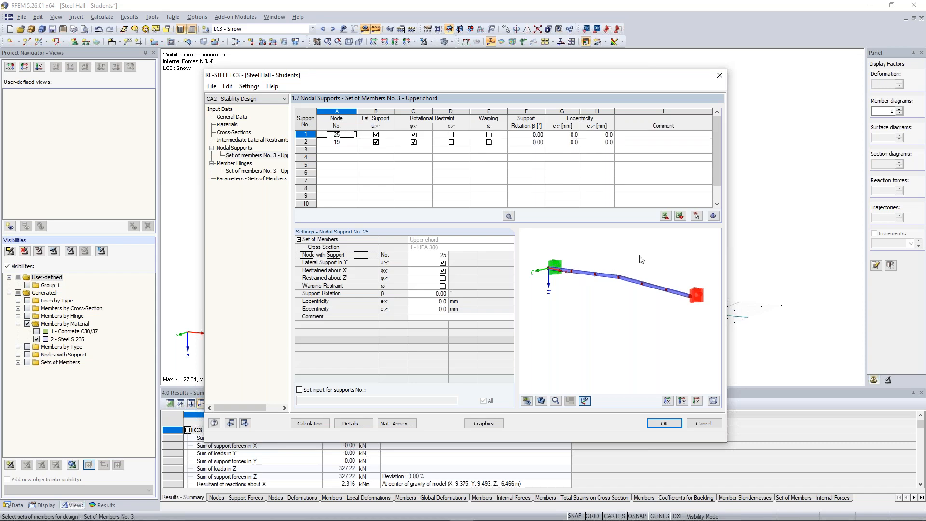
pyautogui.scroll(5, 551, 268)
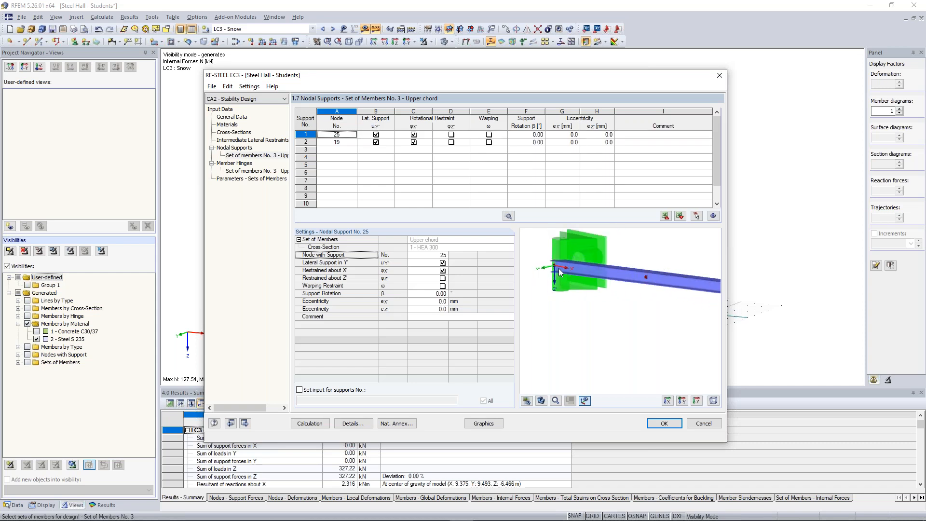
pyautogui.scroll(-5, 559, 269)
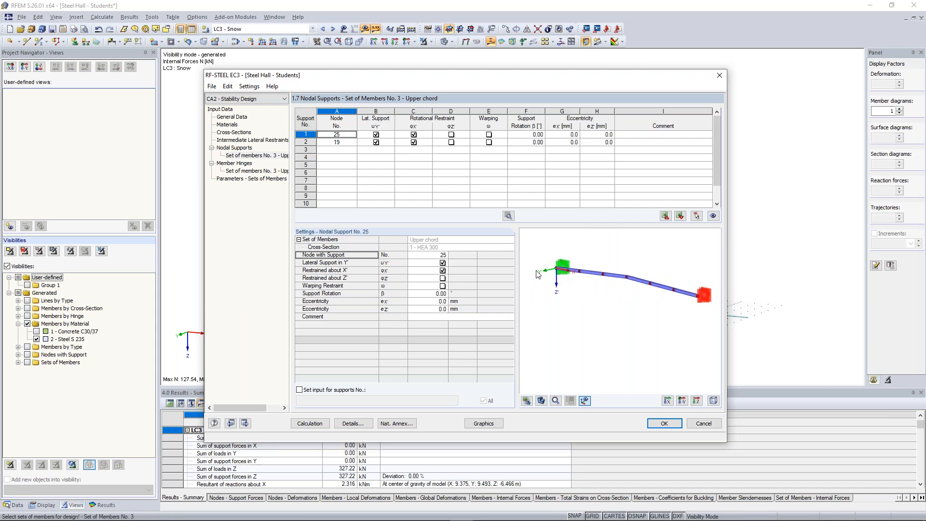
# Step: Calculate the stability design with the upper chord supported at nodes 25 and 19, and examine the RC1 design result
pyautogui.click(413, 135)
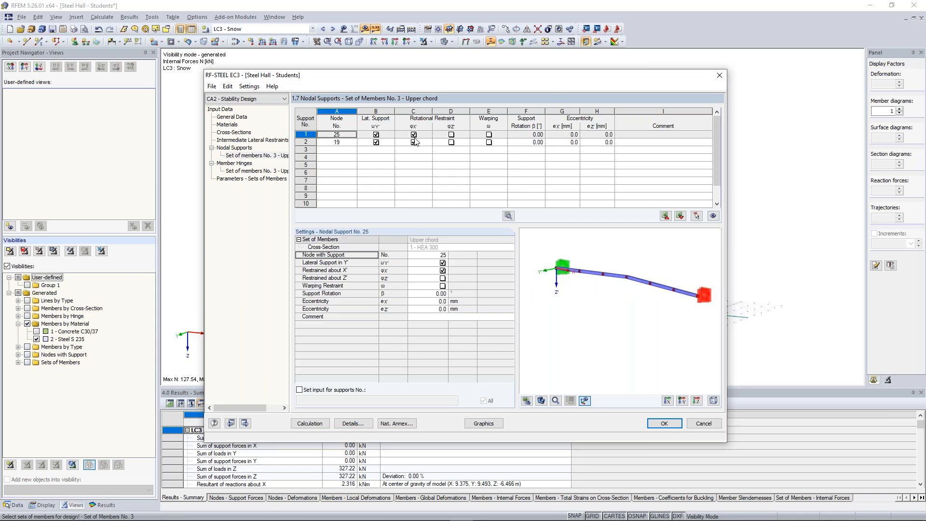
pyautogui.click(414, 135)
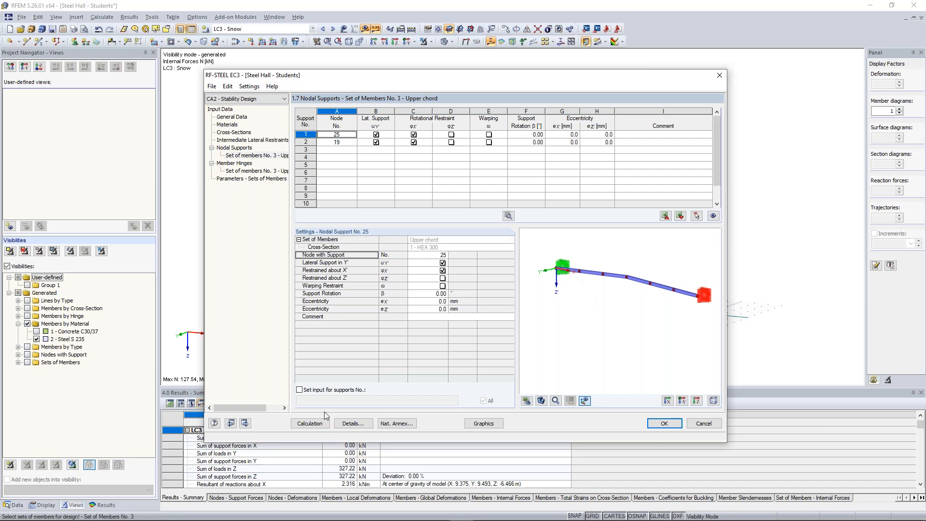
pyautogui.click(322, 424)
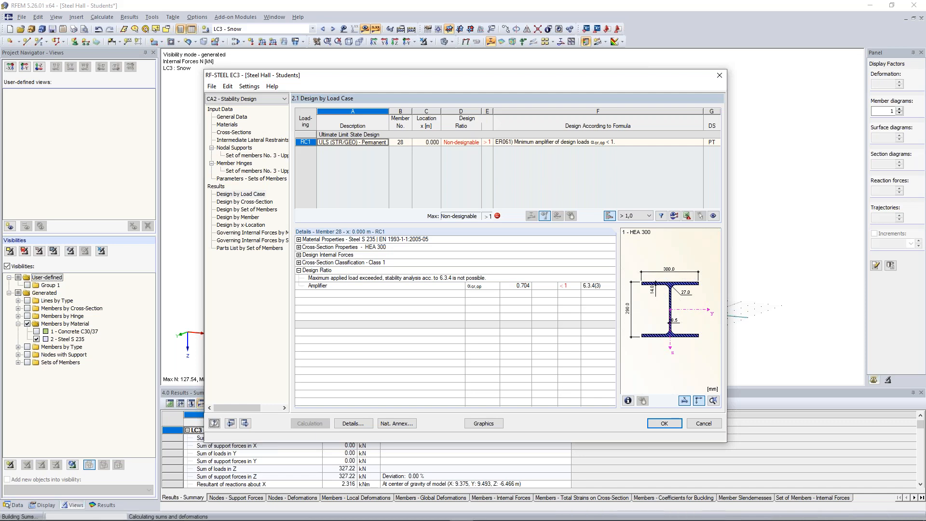
pyautogui.click(562, 142)
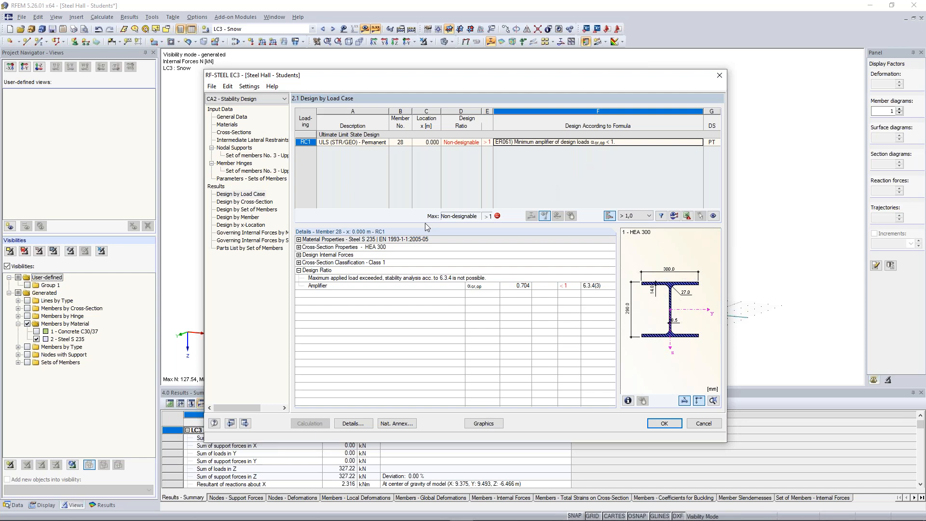
# Step: Add a nodal support at ridge node 22 with lateral support only, unrestrained about X', and recalculate the stability design
pyautogui.click(240, 155)
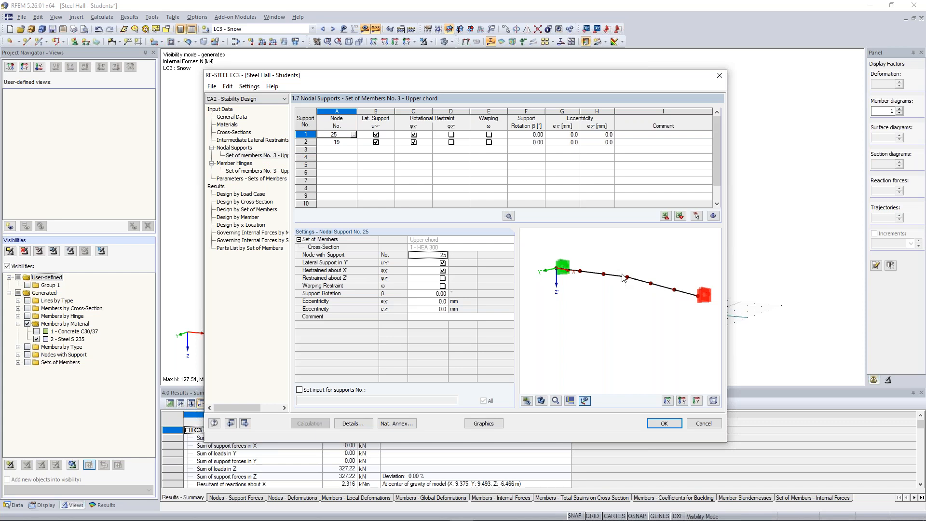
pyautogui.click(342, 150)
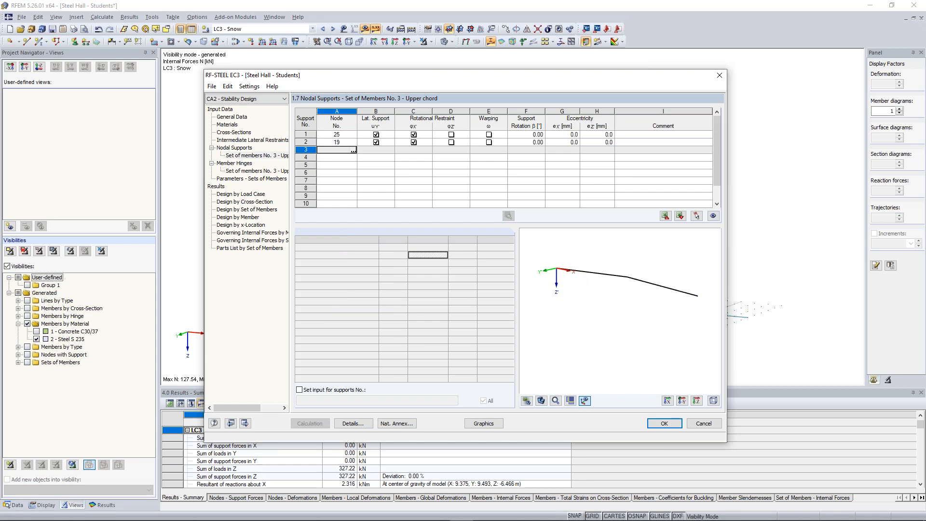
pyautogui.click(353, 150)
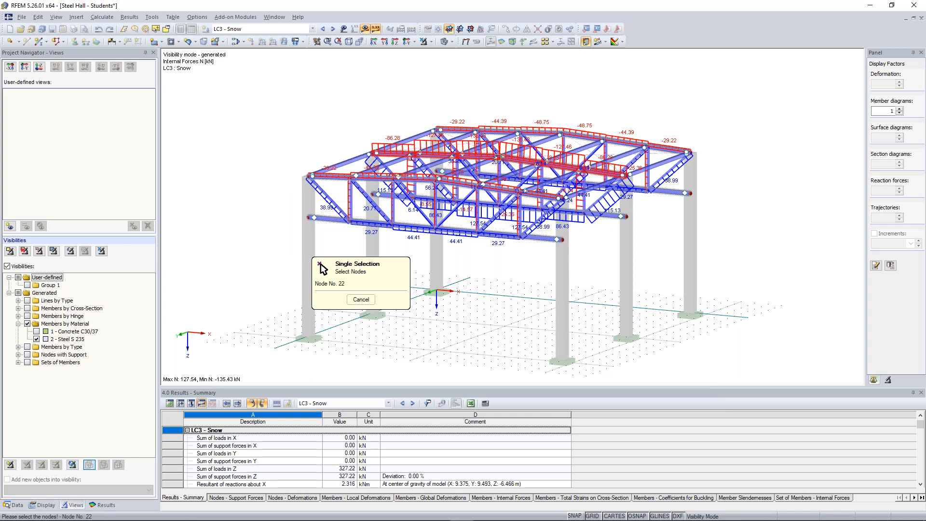
pyautogui.click(498, 157)
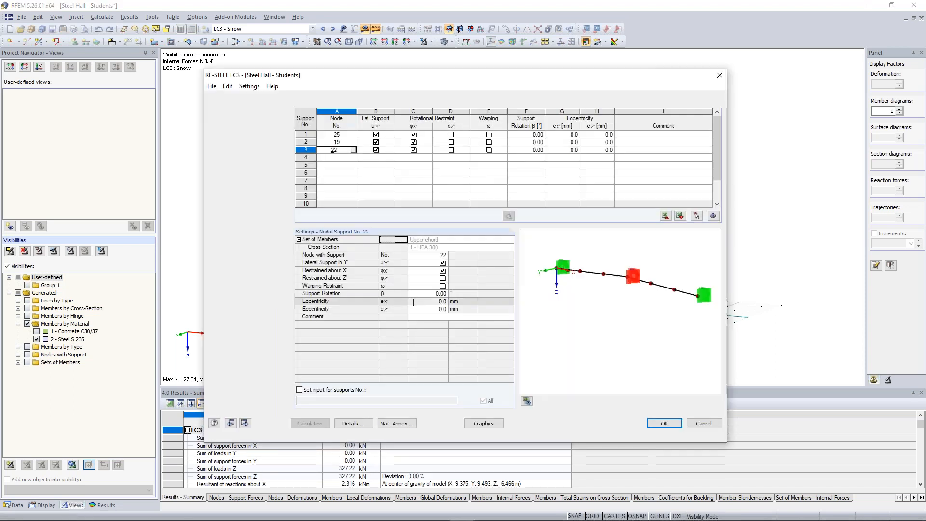
pyautogui.click(414, 150)
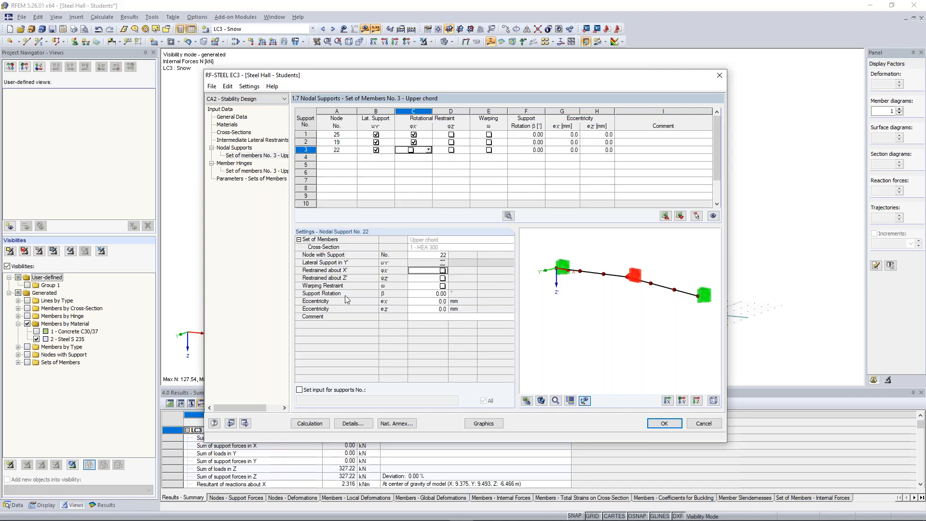
pyautogui.click(320, 424)
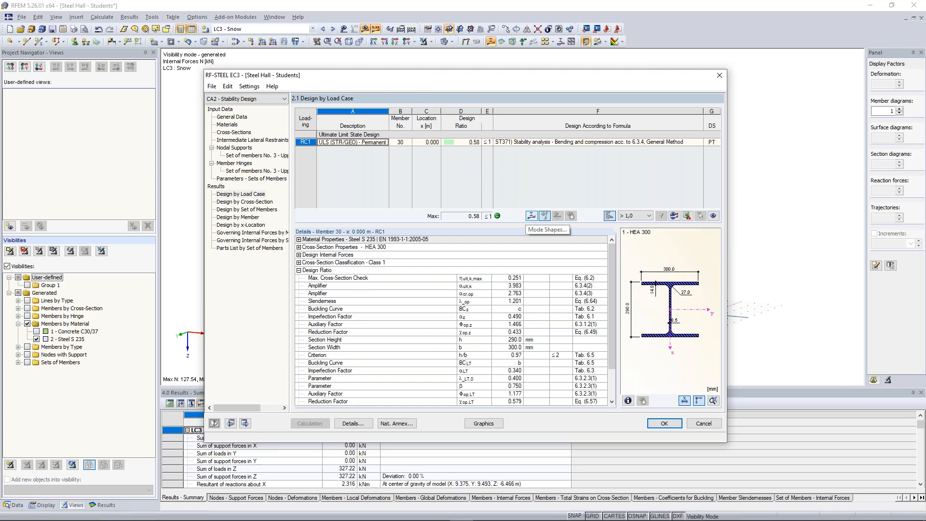
# Step: Open the upper chord's mode shape, inspect it near node 25 and set the display factor to 2.00
pyautogui.click(544, 216)
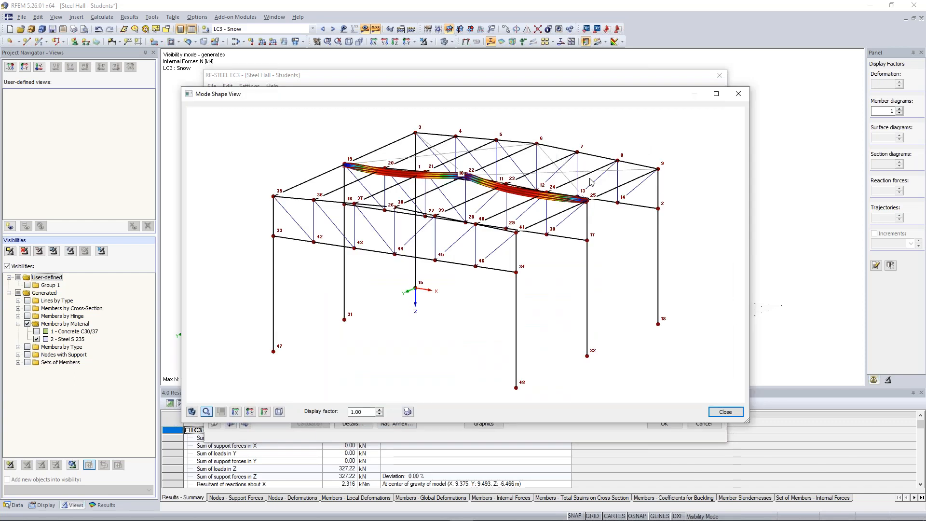
pyautogui.keyDown('ctrl'); pyautogui.moveTo(589, 181); pyautogui.dragTo(345, 170, button='middle'); pyautogui.keyUp('ctrl')
pyautogui.keyDown('ctrl'); pyautogui.moveTo(546, 169); pyautogui.dragTo(420, 236, button='middle'); pyautogui.keyUp('ctrl')
pyautogui.scroll(6, 391, 227)
pyautogui.keyDown('ctrl'); pyautogui.moveTo(335, 229); pyautogui.dragTo(432, 258, button='middle'); pyautogui.keyUp('ctrl')
pyautogui.scroll(2, 434, 261)
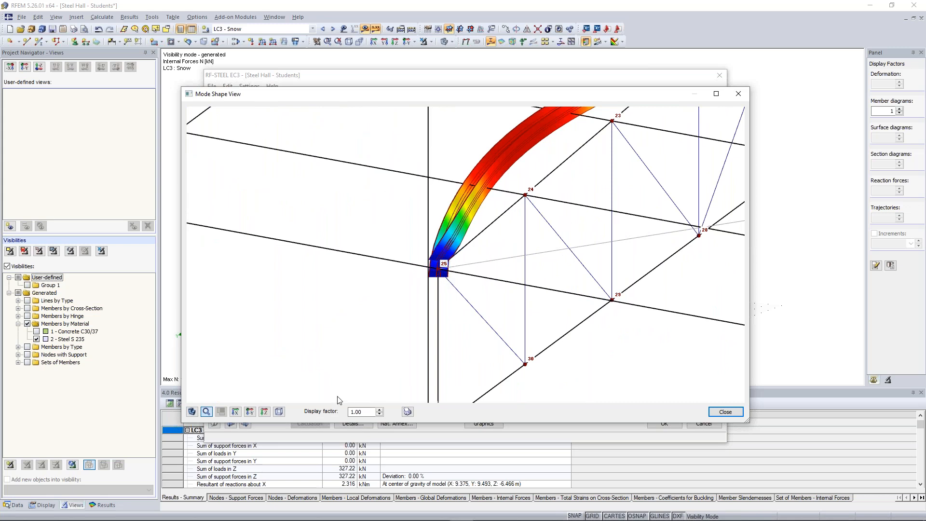
pyautogui.click(379, 409)
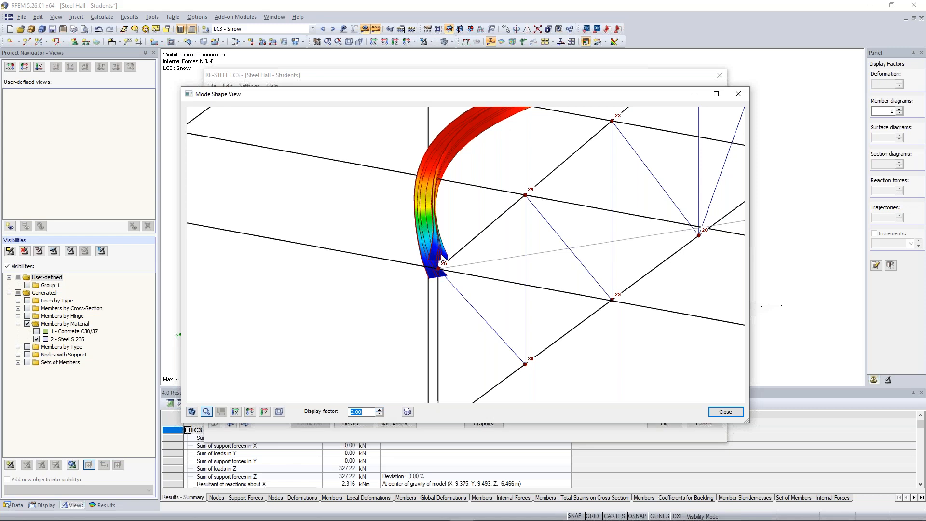
# Step: Inspect the buckled shape and support behaviour at nodes 22 and 19, and close the mode shape view
pyautogui.scroll(-2, 528, 220)
pyautogui.moveTo(578, 183); pyautogui.dragTo(490, 320, button='middle')
pyautogui.scroll(2, 438, 270)
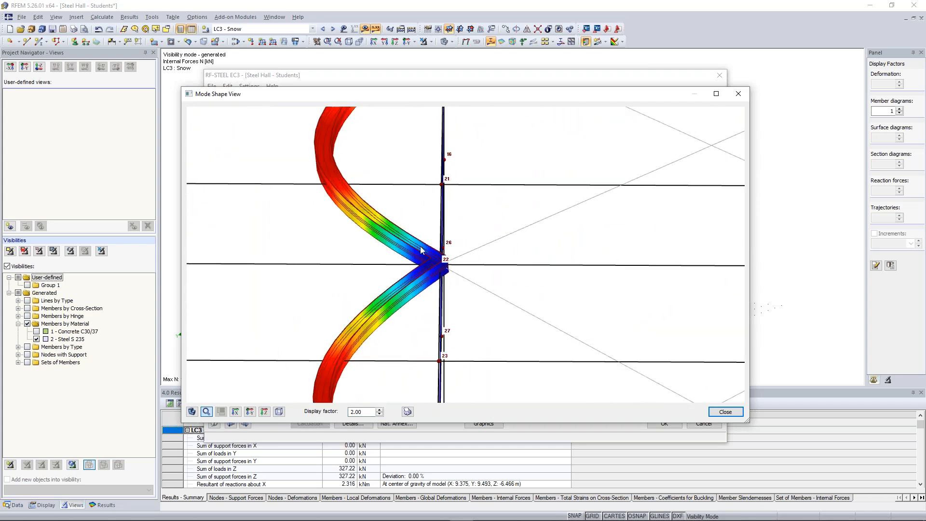
pyautogui.keyDown('ctrl'); pyautogui.moveTo(358, 263); pyautogui.dragTo(359, 199, button='middle'); pyautogui.keyUp('ctrl')
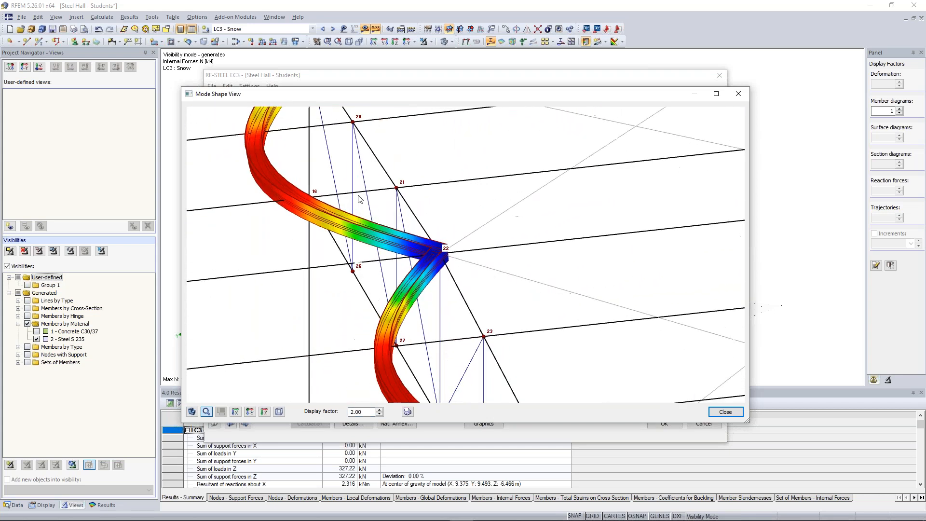
pyautogui.scroll(2, 397, 232)
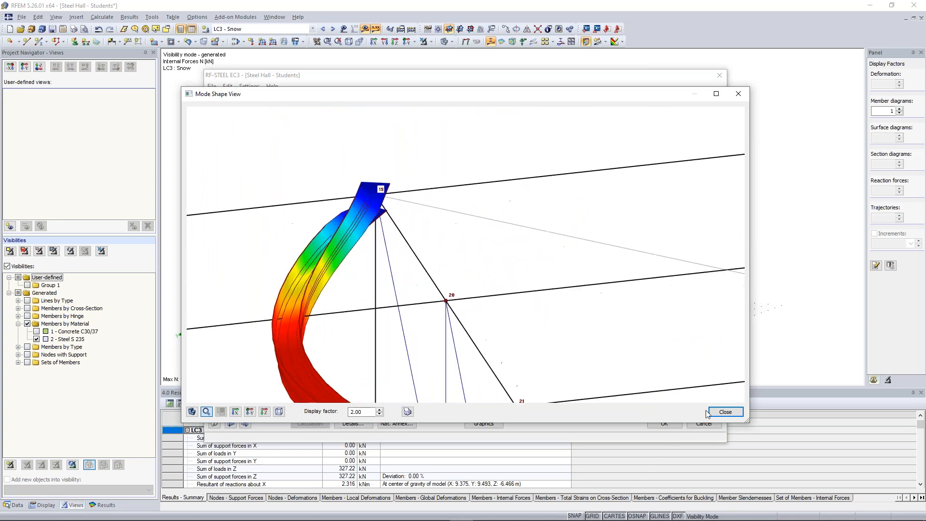
pyautogui.click(726, 412)
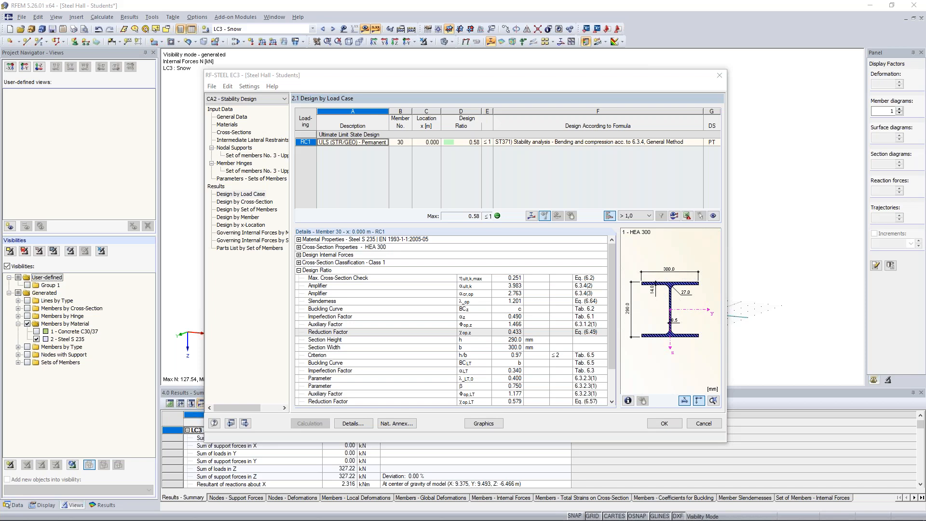
# Step: Accept the RF-STEEL EC3 stability design and switch to the Timber Truss Girder 3 model
pyautogui.click(664, 426)
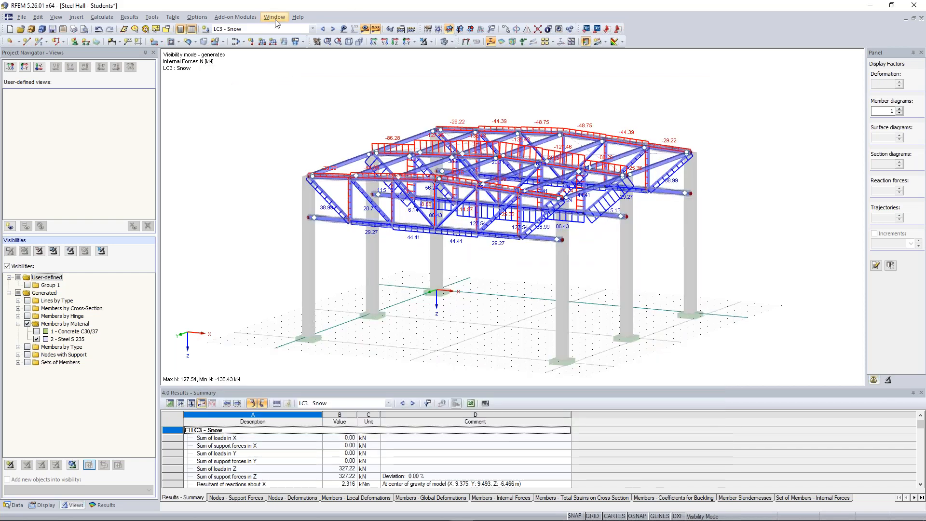
pyautogui.click(274, 18)
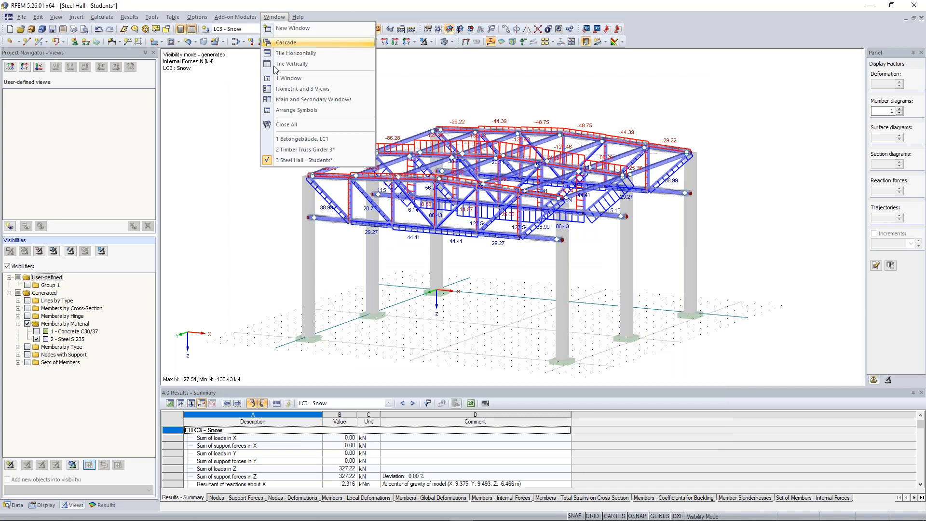
pyautogui.click(302, 149)
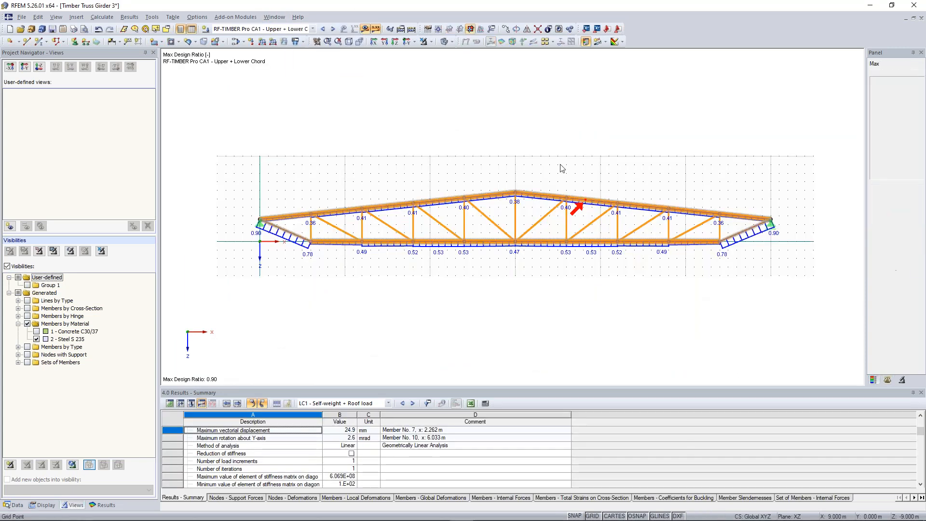
# Step: Hide the design ratio results on the timber truss and show the model's data tree in the project navigator
pyautogui.scroll(3, 501, 210)
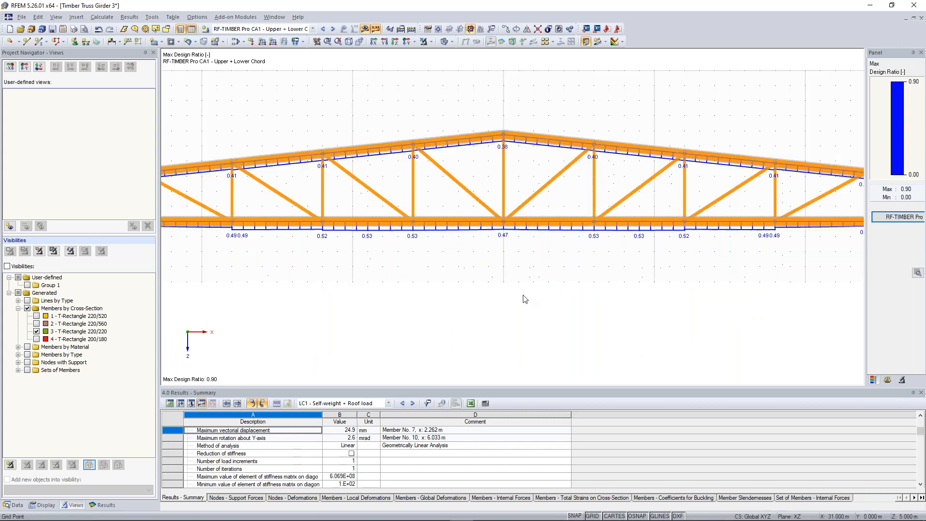
pyautogui.scroll(2, 500, 208)
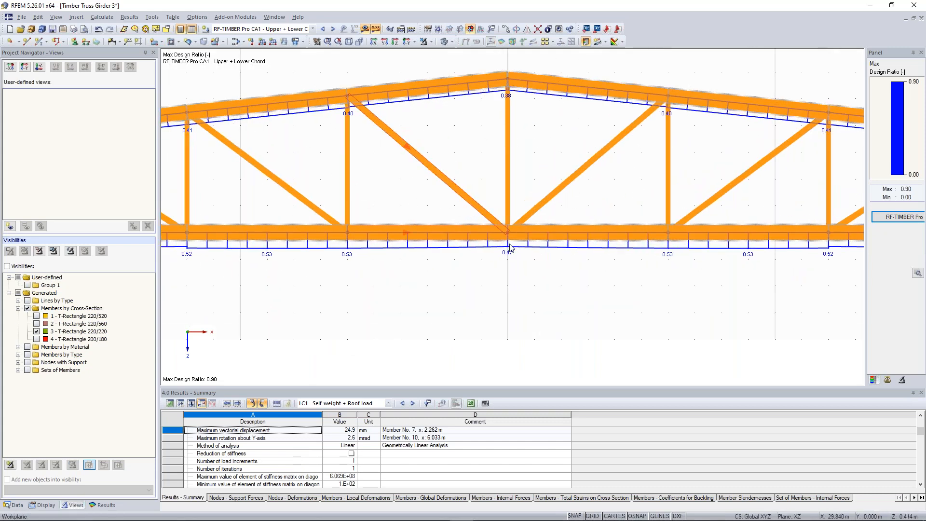
pyautogui.click(365, 29)
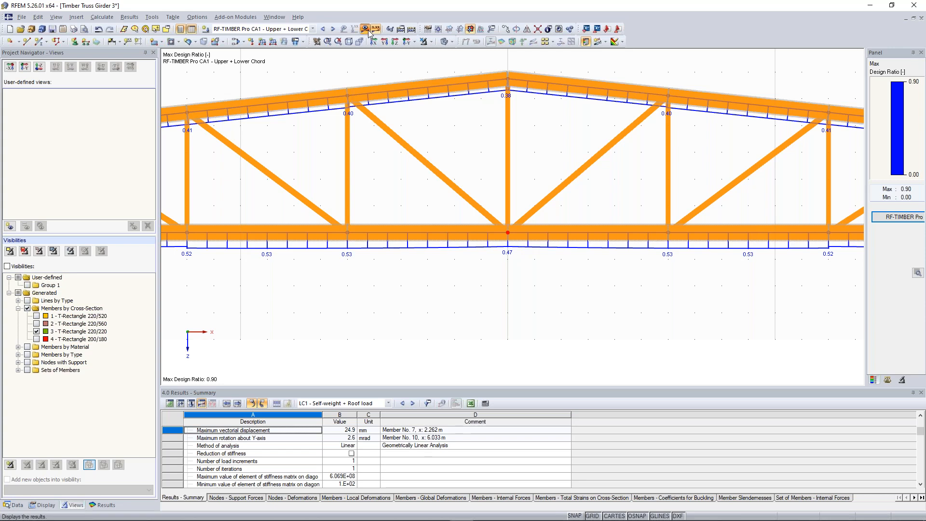
pyautogui.scroll(-4, 473, 154)
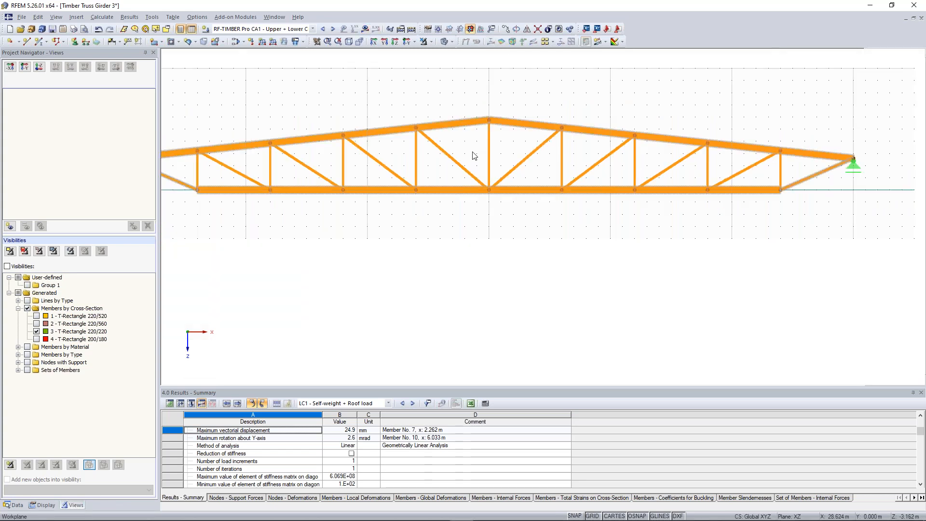
pyautogui.click(17, 504)
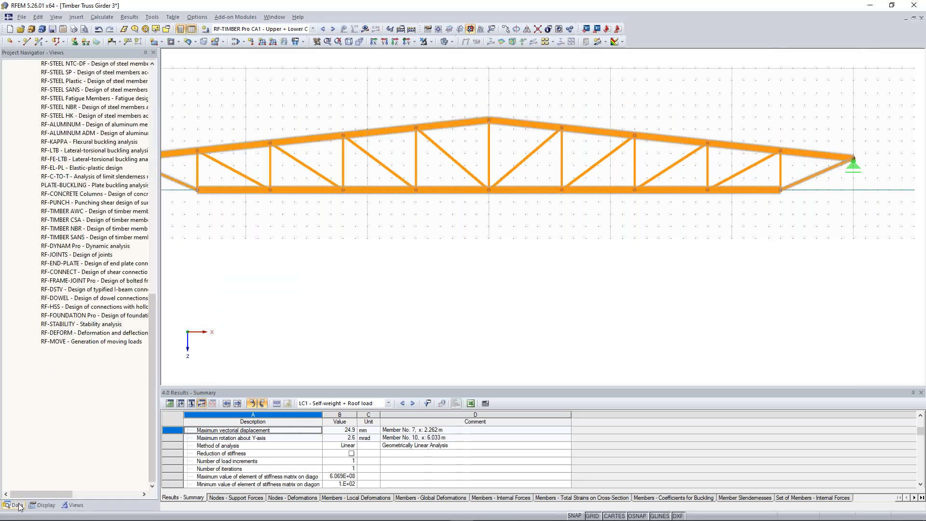
# Step: Open the RF-JOINTS add-on module and set the joint material to Timber with a steel to timber connection
pyautogui.scroll(2, 113, 290)
pyautogui.scroll(-2, 114, 292)
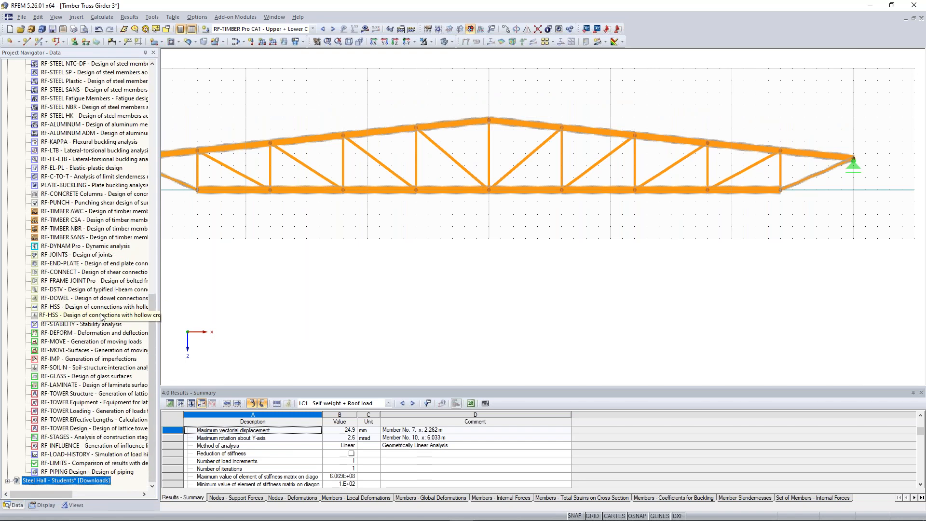
pyautogui.scroll(5, 102, 316)
pyautogui.scroll(-2, 81, 283)
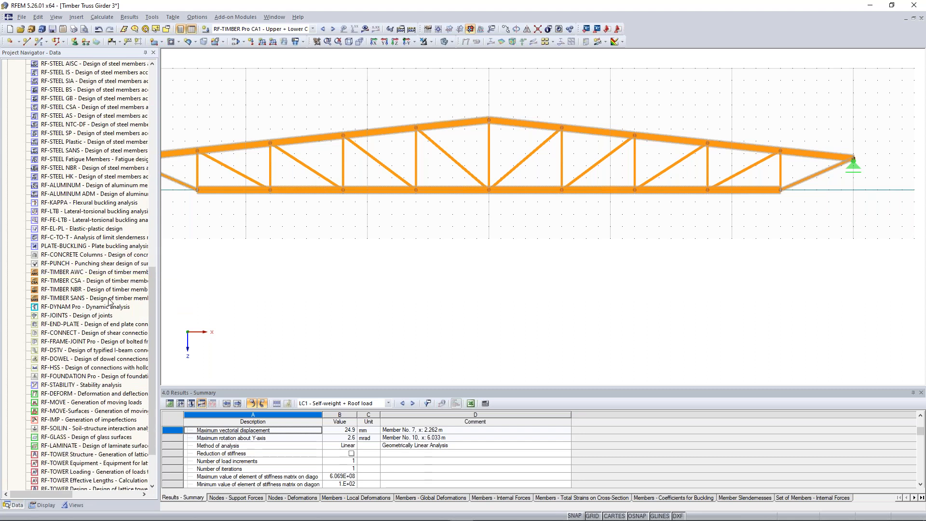
pyautogui.doubleClick(97, 316)
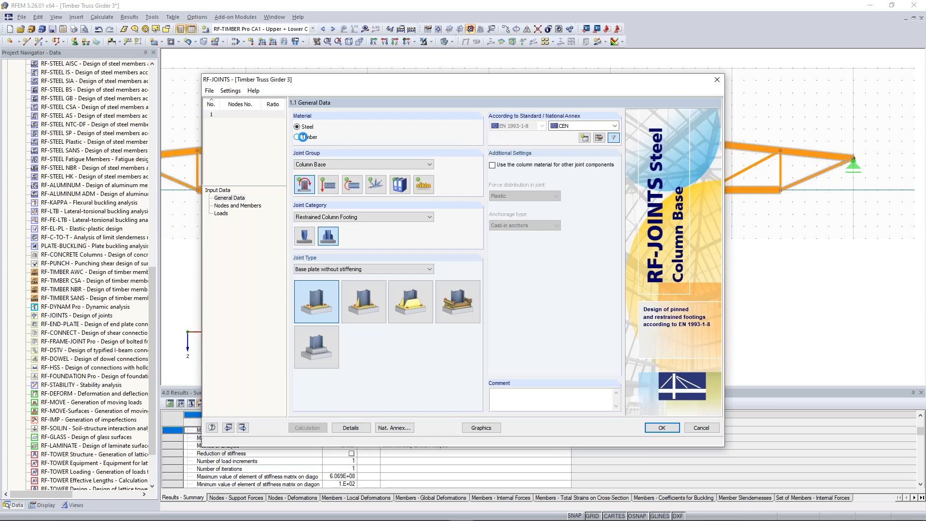
pyautogui.click(298, 137)
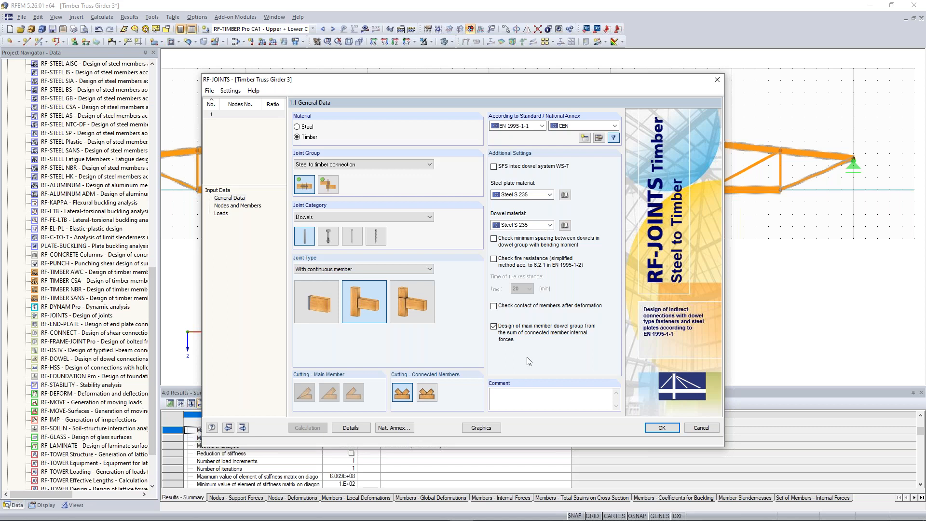
pyautogui.moveTo(403, 88); pyautogui.dragTo(409, 220)
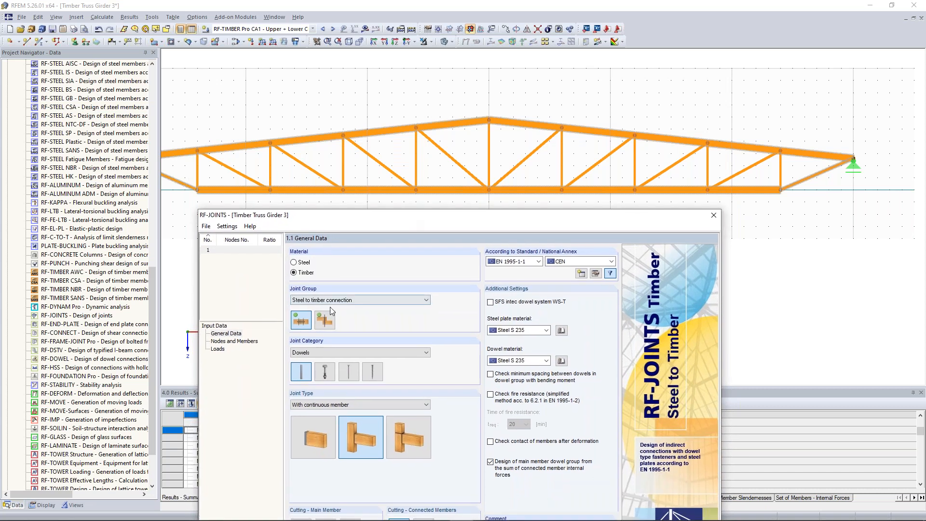
pyautogui.click(326, 318)
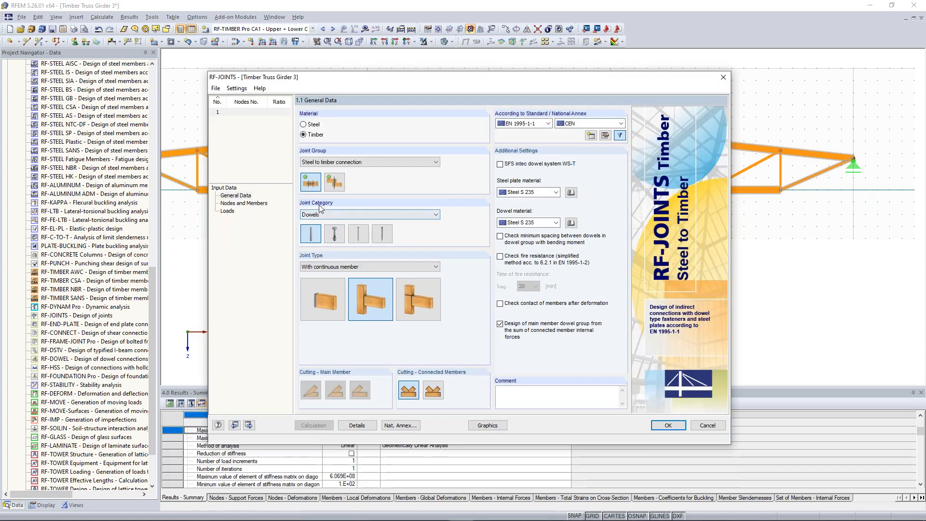
# Step: Choose Dowels as the joint category and With continuous member as the joint type
pyautogui.click(319, 215)
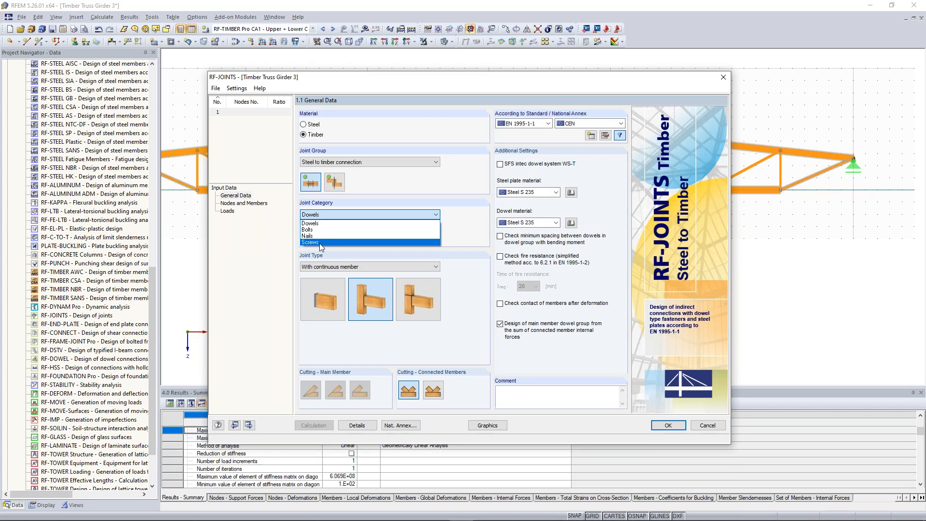
pyautogui.click(311, 223)
pyautogui.click(309, 227)
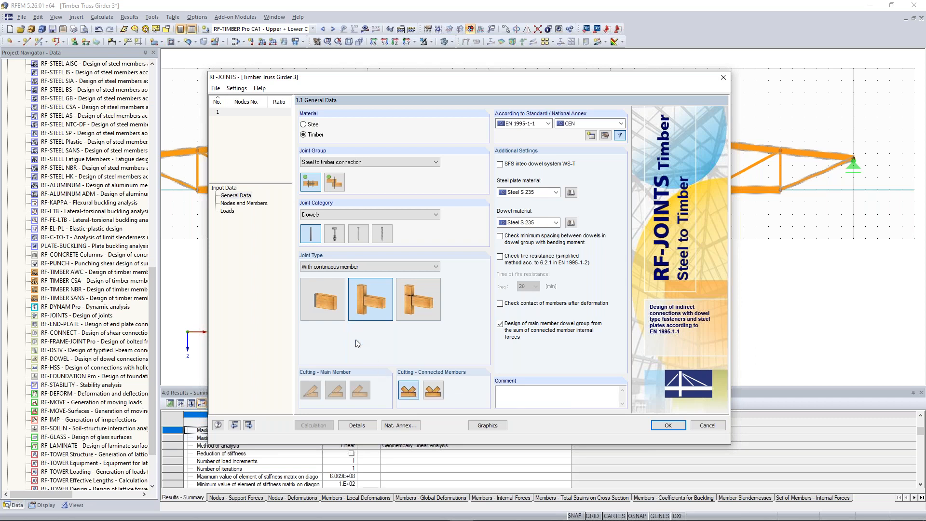
pyautogui.click(362, 267)
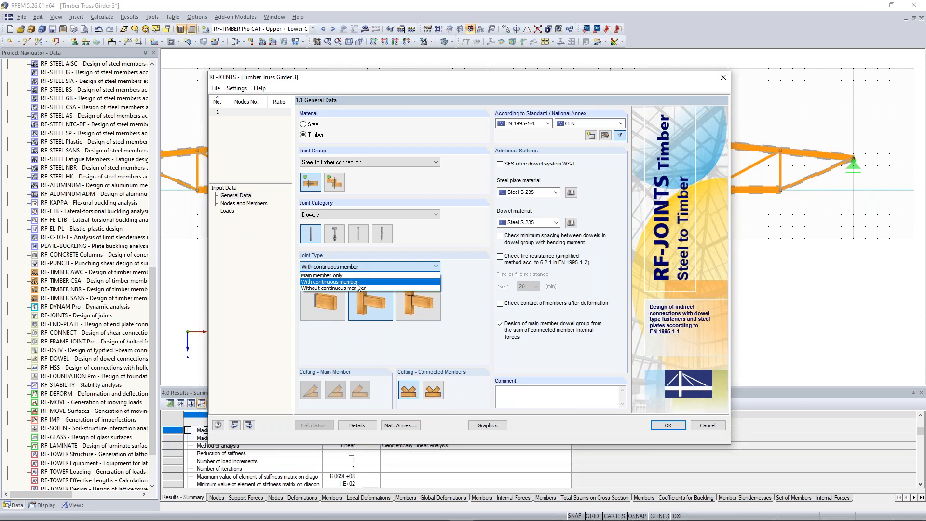
pyautogui.click(363, 281)
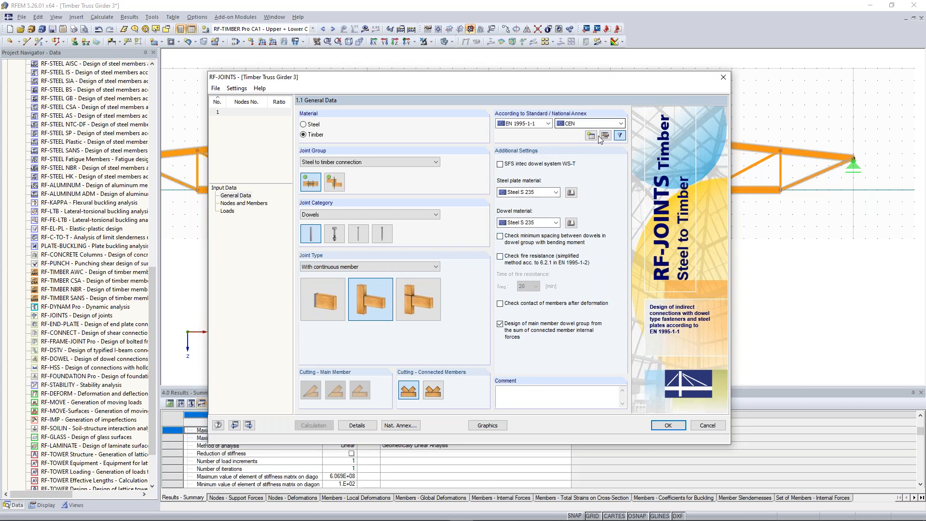
# Step: Assign the joint to node 18 at the lower chord's midspan and decline resetting the connection to the default geometry
pyautogui.click(261, 204)
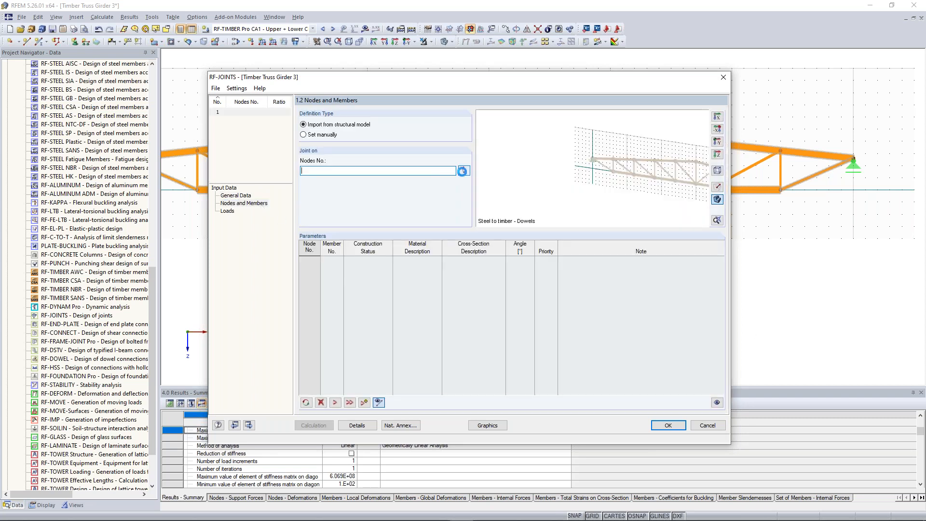
pyautogui.click(462, 172)
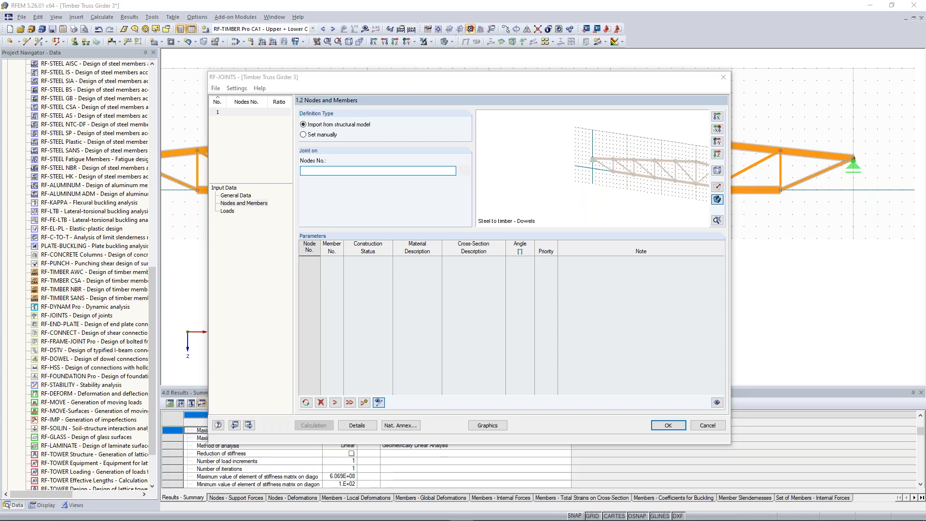
pyautogui.click(489, 189)
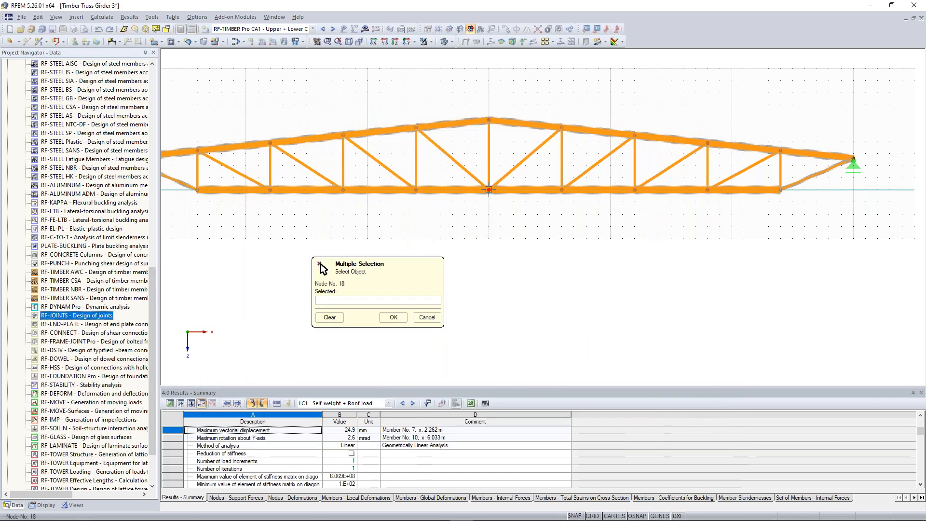
pyautogui.click(392, 318)
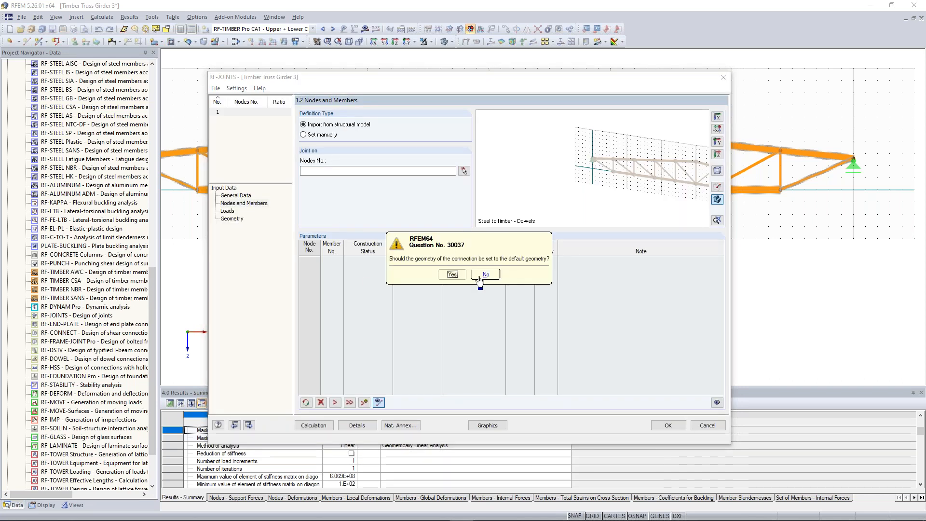
pyautogui.click(480, 277)
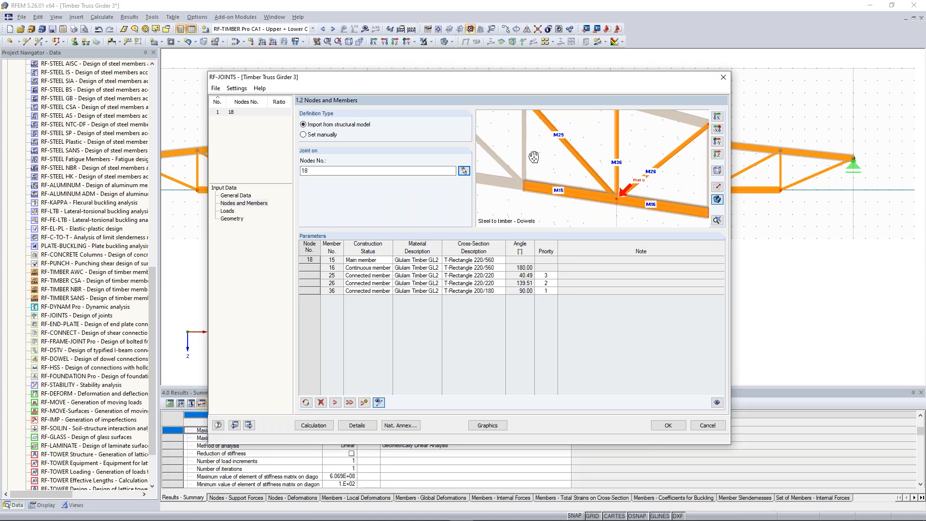
# Step: Examine the construction status of continuous member 16 and the members meeting at node 18 in the preview
pyautogui.click(379, 267)
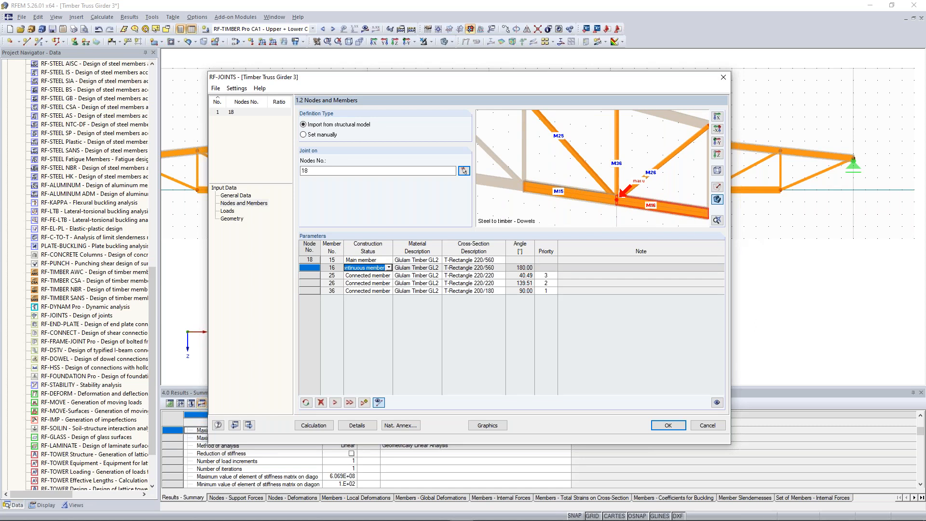
pyautogui.click(658, 138)
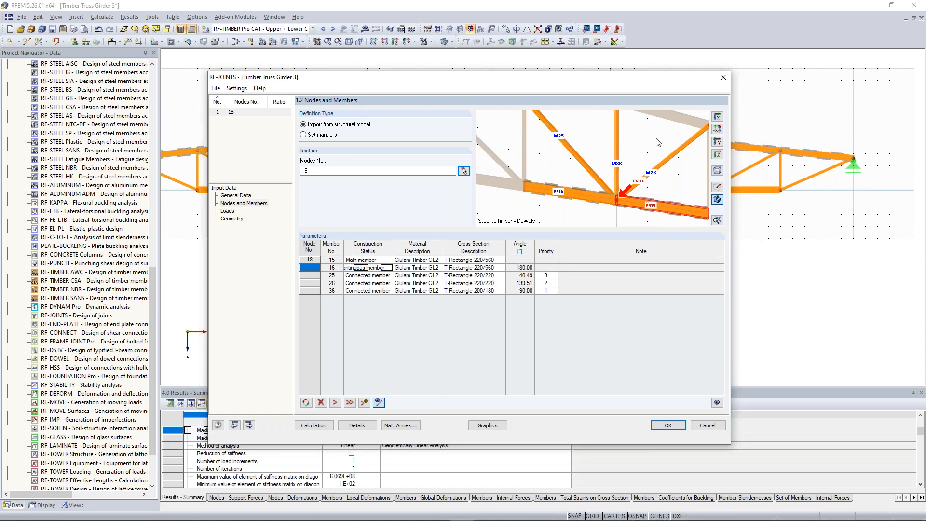
pyautogui.moveTo(661, 138); pyautogui.dragTo(643, 154, button='middle')
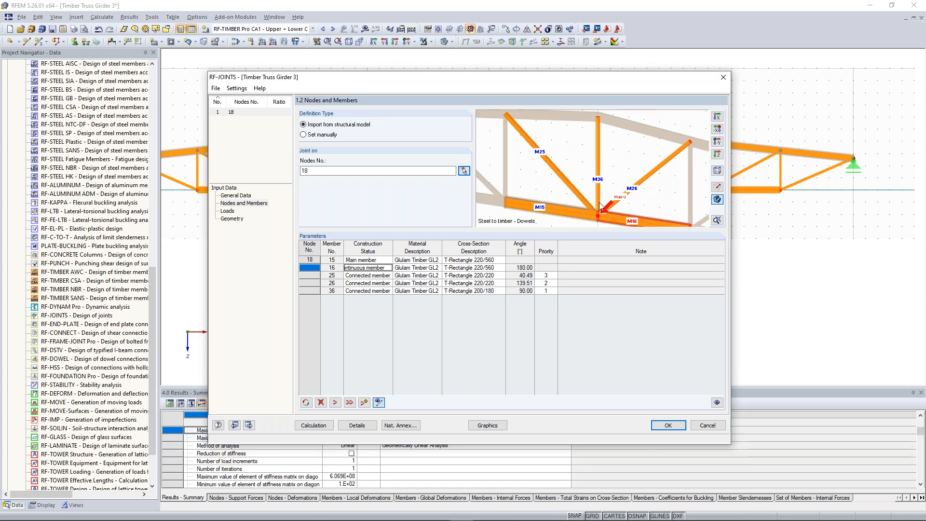
pyautogui.scroll(4, 601, 207)
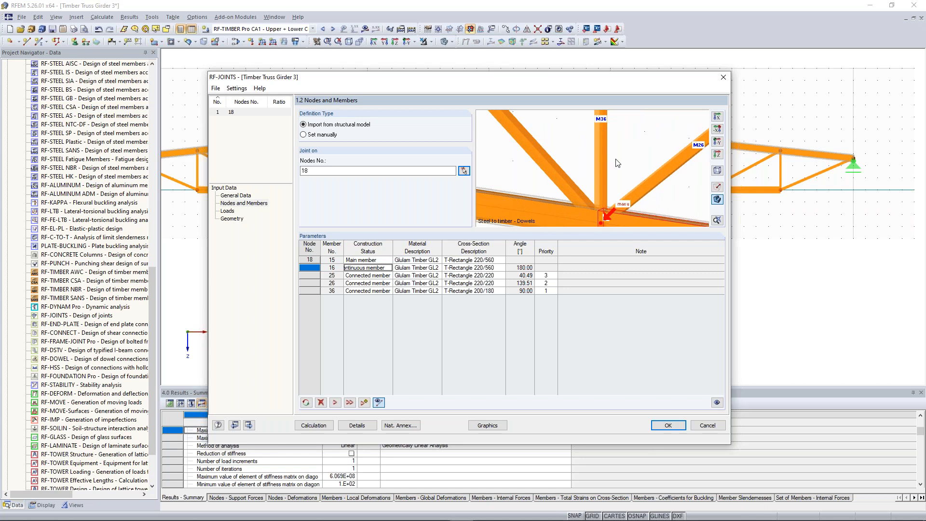
pyautogui.scroll(-2, 618, 163)
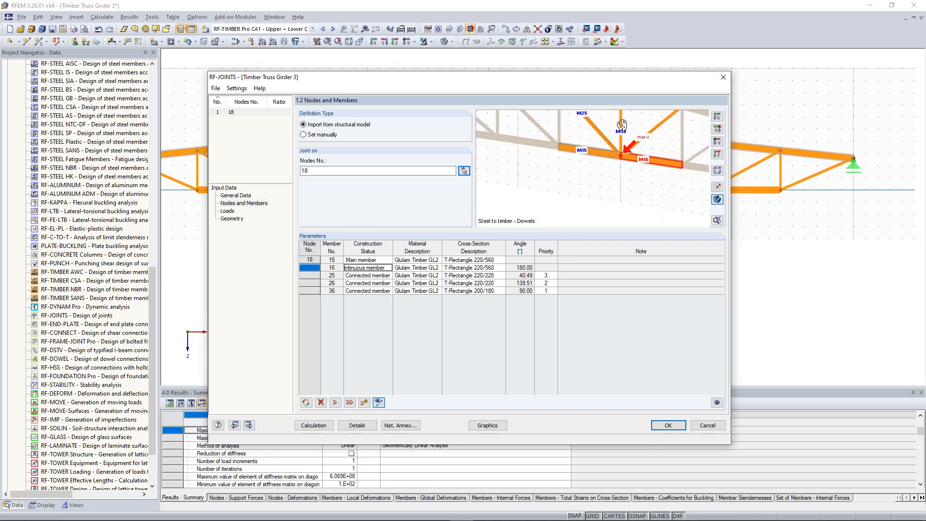
pyautogui.scroll(-2, 622, 124)
# Step: Add load combination CO2 to the joint's loads selected for design
pyautogui.click(227, 212)
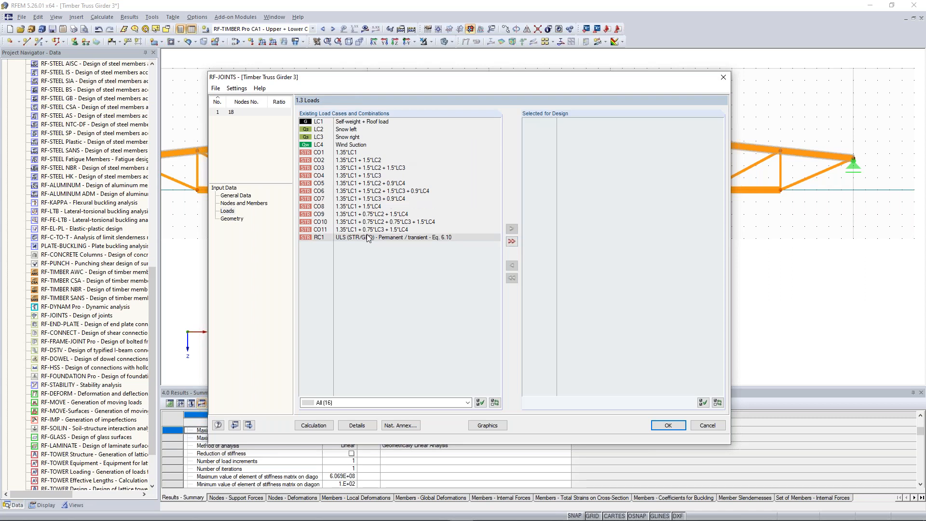
pyautogui.click(357, 153)
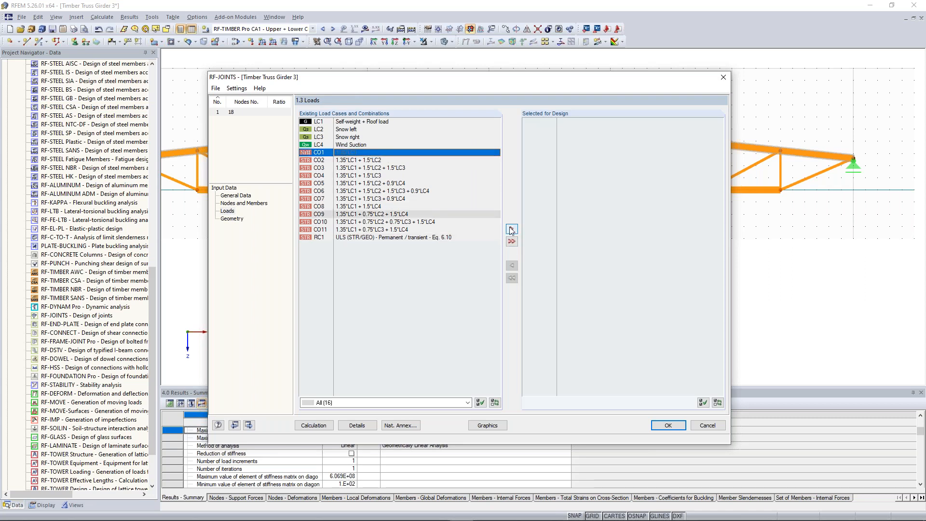
pyautogui.click(512, 229)
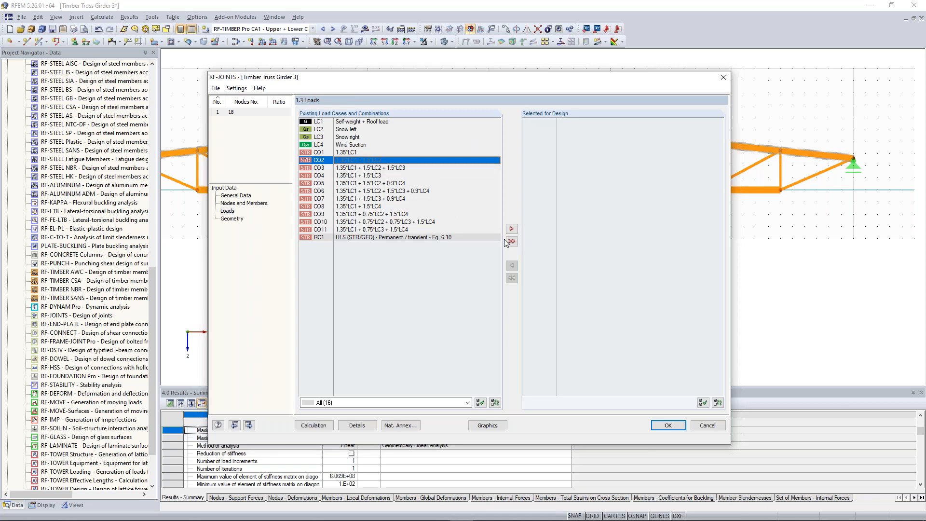
pyautogui.click(511, 229)
# Step: Open the joint's geometry data and inspect the steel plate settings and the main member's dowel group
pyautogui.click(235, 218)
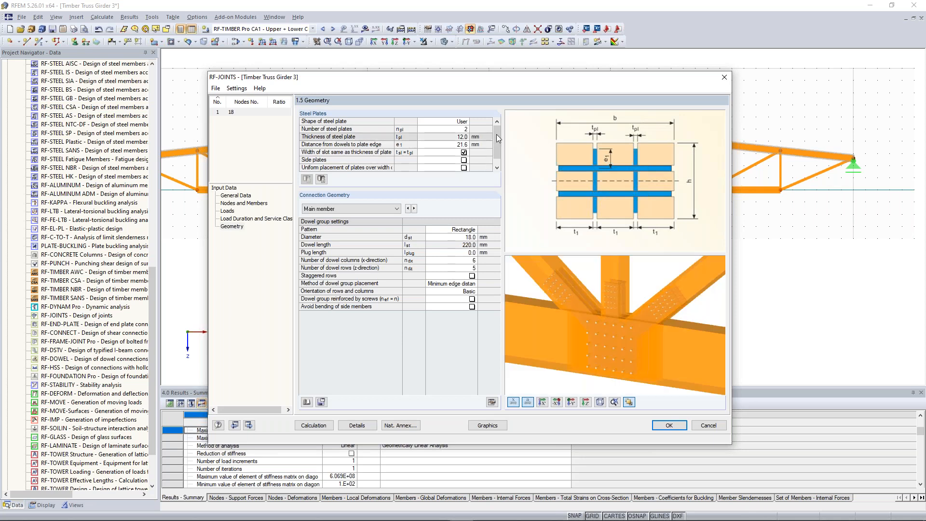
pyautogui.scroll(-3, 651, 270)
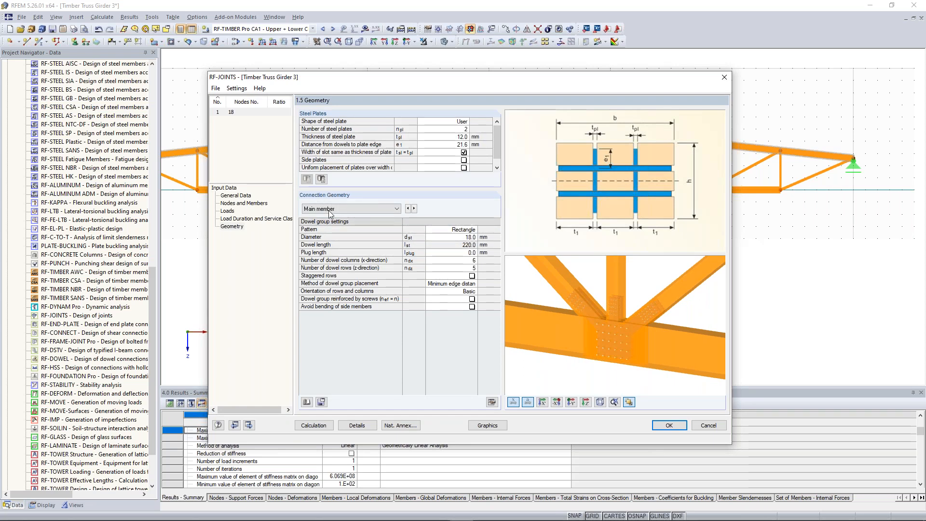
pyautogui.click(466, 237)
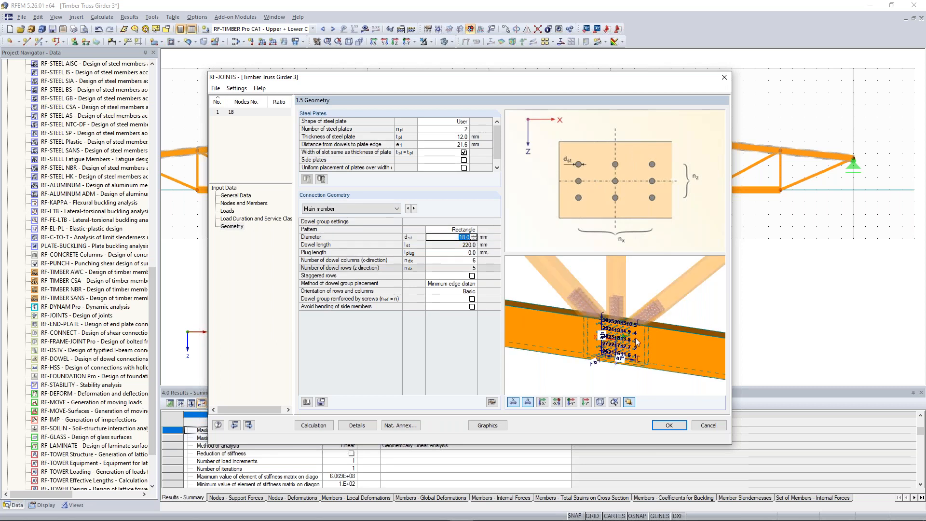
pyautogui.scroll(5, 575, 323)
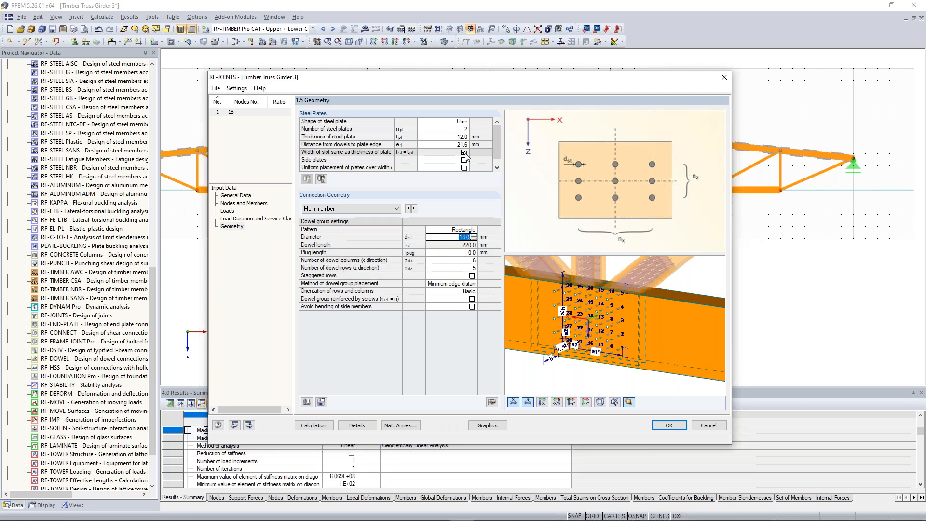
# Step: Set the number of steel plates in the joint to 1 and check the rendered connection
pyautogui.moveTo(497, 142)
pyautogui.mouseDown()
pyautogui.moveTo(497, 158)
pyautogui.moveTo(496, 128)
pyautogui.mouseUp()
pyautogui.click(461, 131)
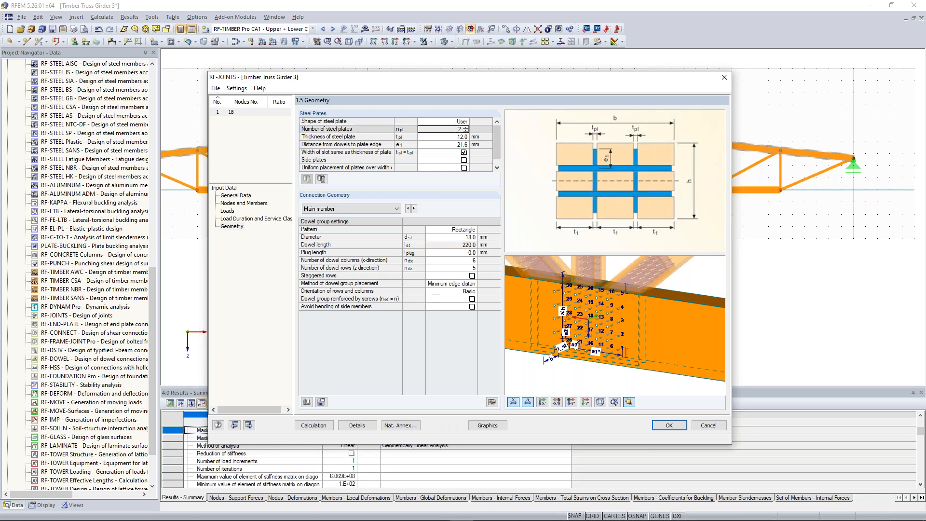
pyautogui.click(467, 130)
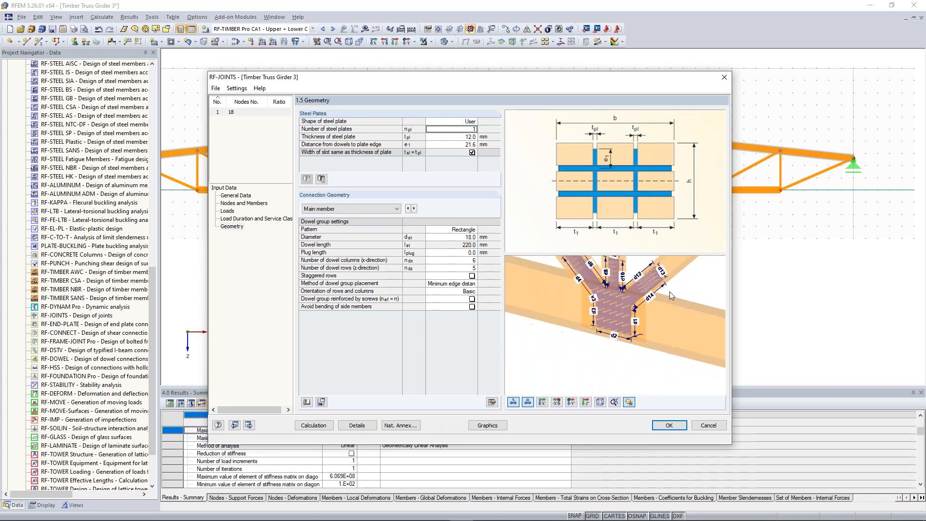
pyautogui.moveTo(654, 325); pyautogui.dragTo(661, 333, button='middle')
pyautogui.scroll(2, 620, 331)
pyautogui.scroll(-2, 618, 346)
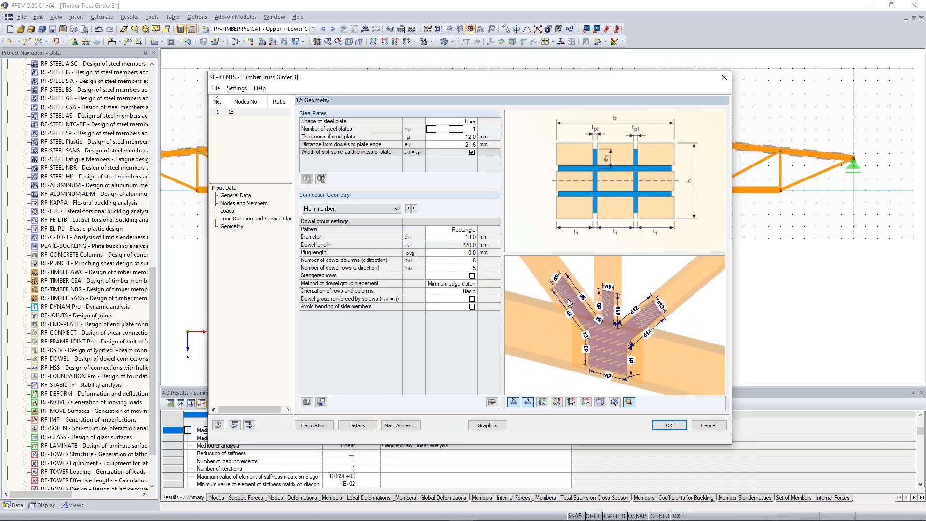
# Step: Calculate the joint design, review the main member's tension and bending check in the net cross-section, and close RF-JOINTS
pyautogui.click(319, 428)
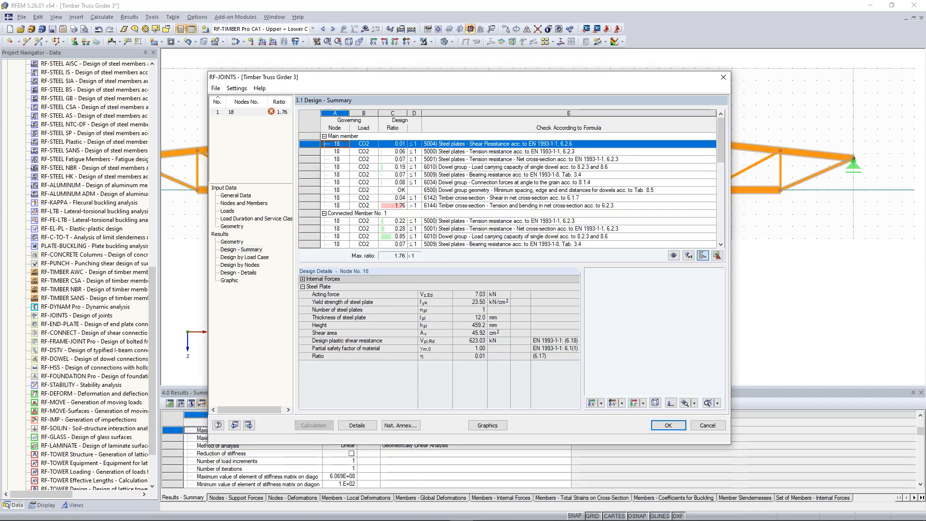
pyautogui.click(545, 207)
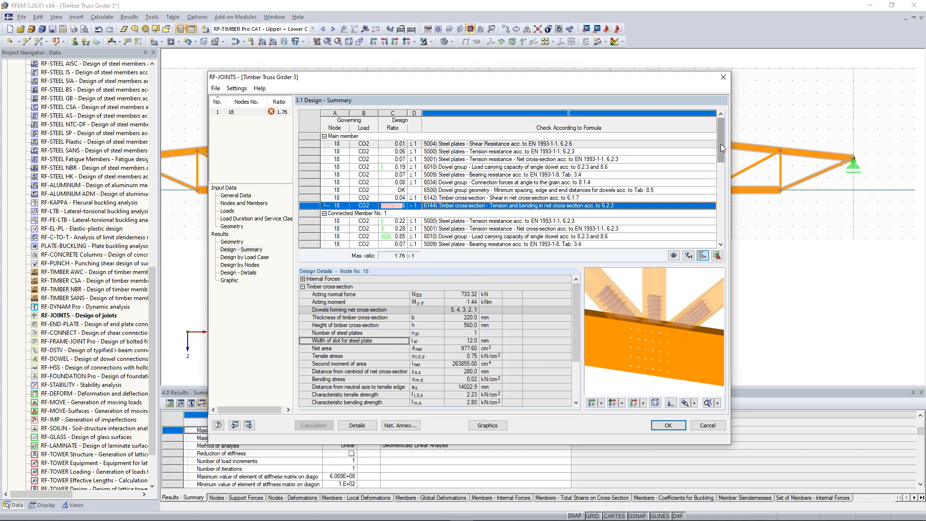
pyautogui.scroll(-3, 387, 198)
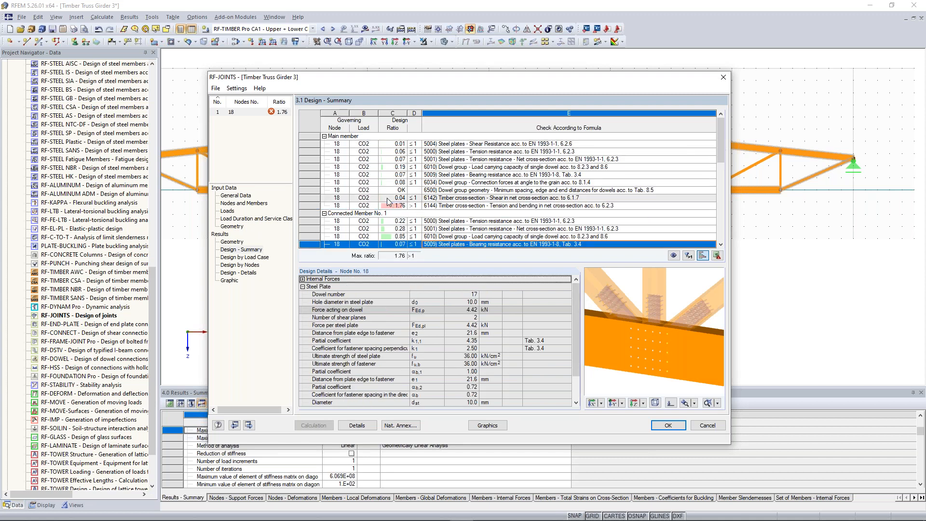
pyautogui.click(724, 76)
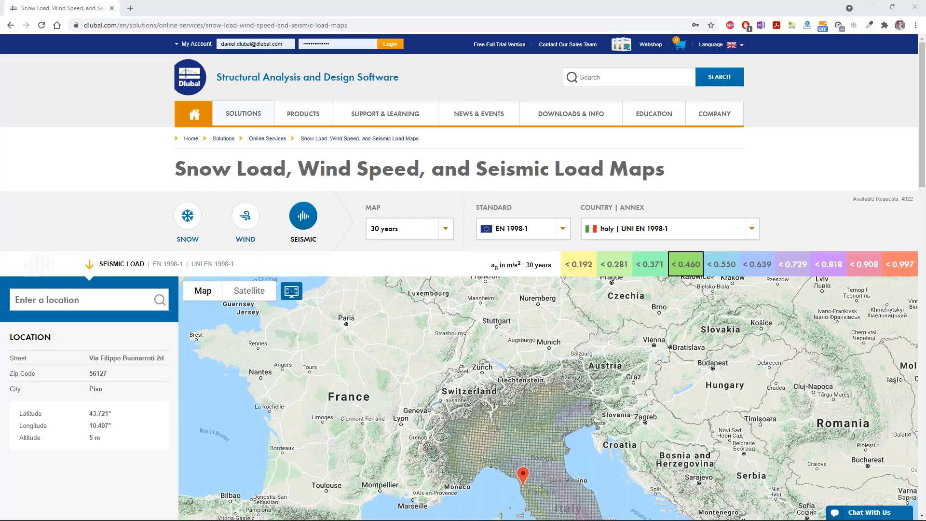
pyautogui.moveTo(246, 121)
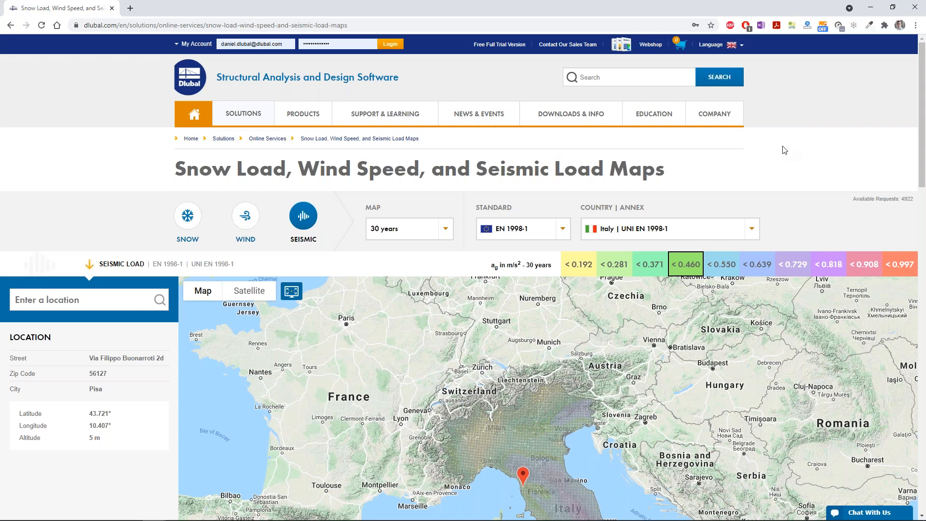
# Step: Open the Online Training Recordings page on the Dlubal website and browse the listed training videos
pyautogui.moveTo(640, 121)
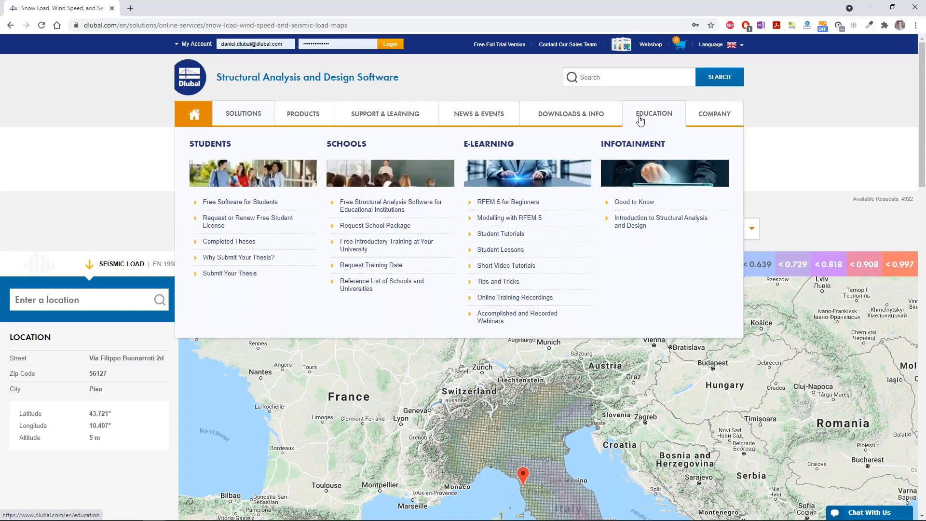
pyautogui.click(502, 298)
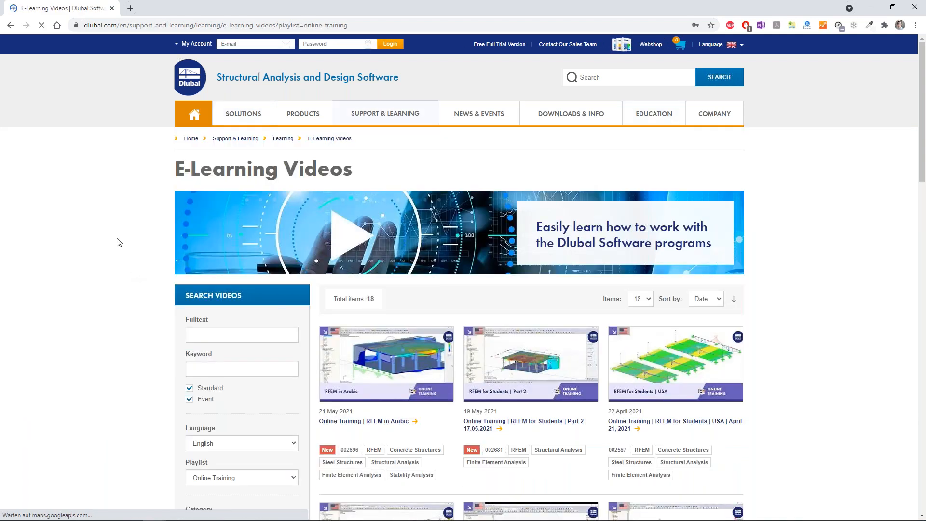
pyautogui.scroll(-2, 118, 242)
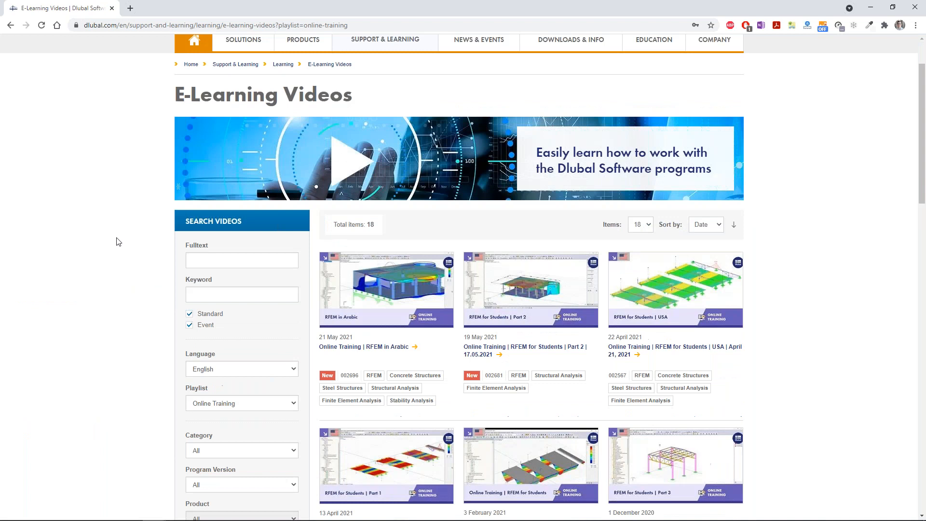
pyautogui.scroll(-1, 118, 242)
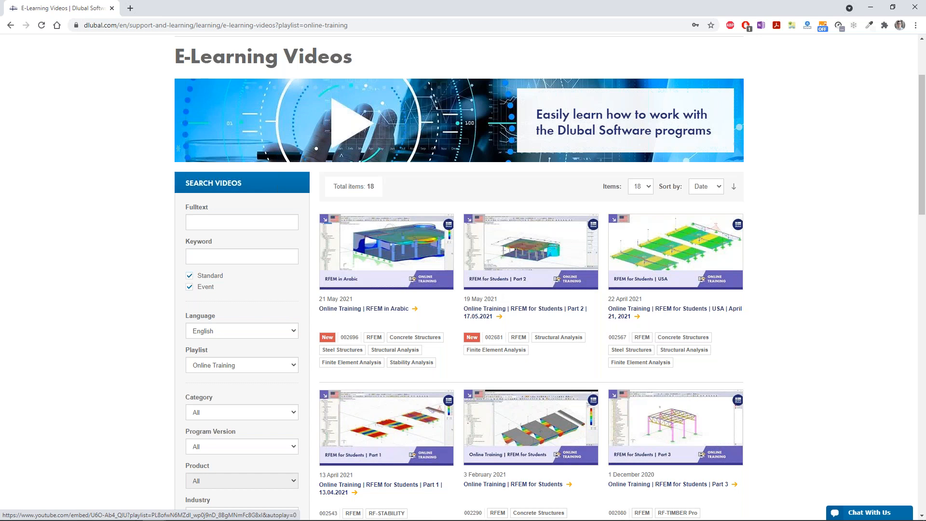
pyautogui.scroll(-3, 463, 271)
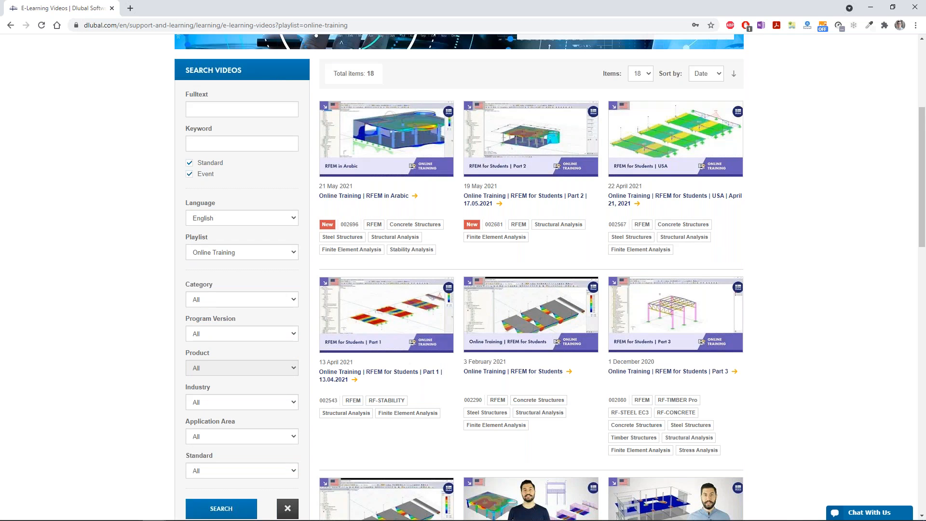
# Step: Switch back to RFEM with the Timber Truss Girder model
pyautogui.hotkey('ctrl', 'l')
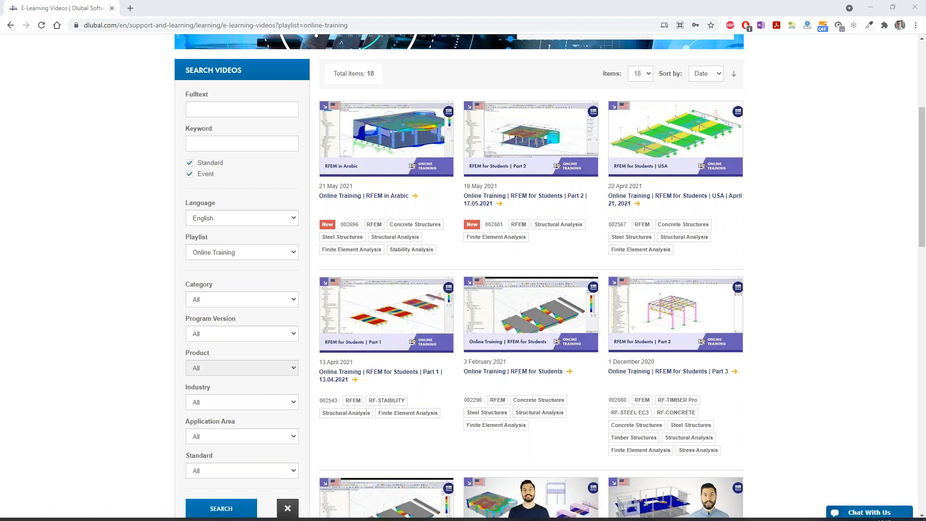
pyautogui.moveTo(467, 517)
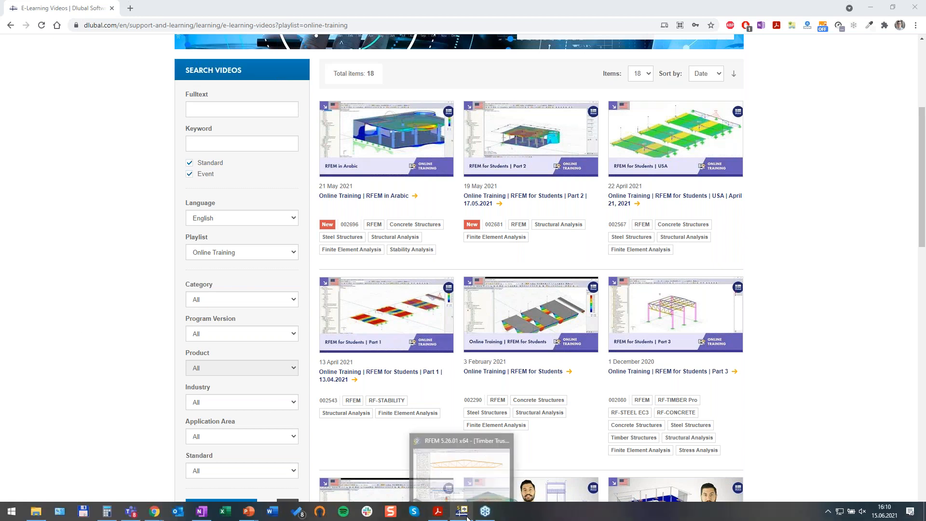
pyautogui.click(471, 473)
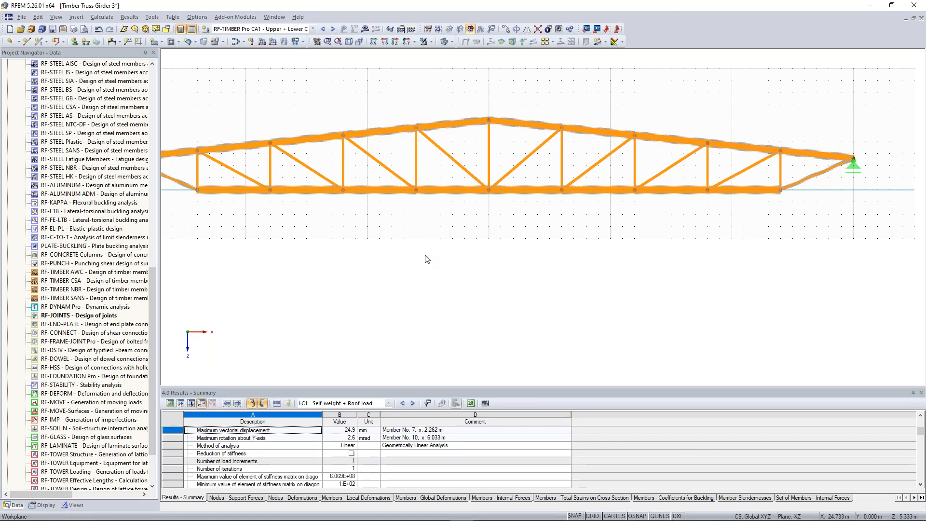
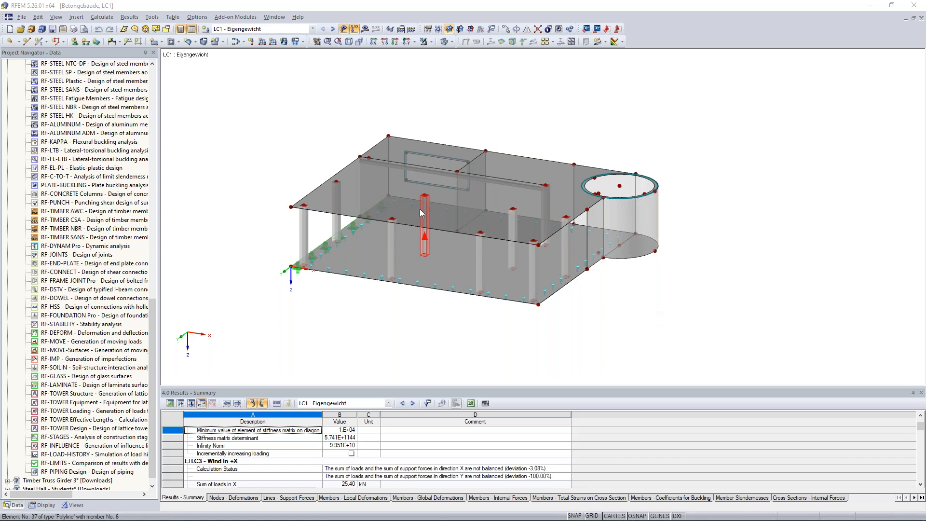
pyautogui.keyDown('ctrl'); pyautogui.moveTo(305, 141); pyautogui.dragTo(295, 129, button='middle'); pyautogui.keyUp('ctrl')
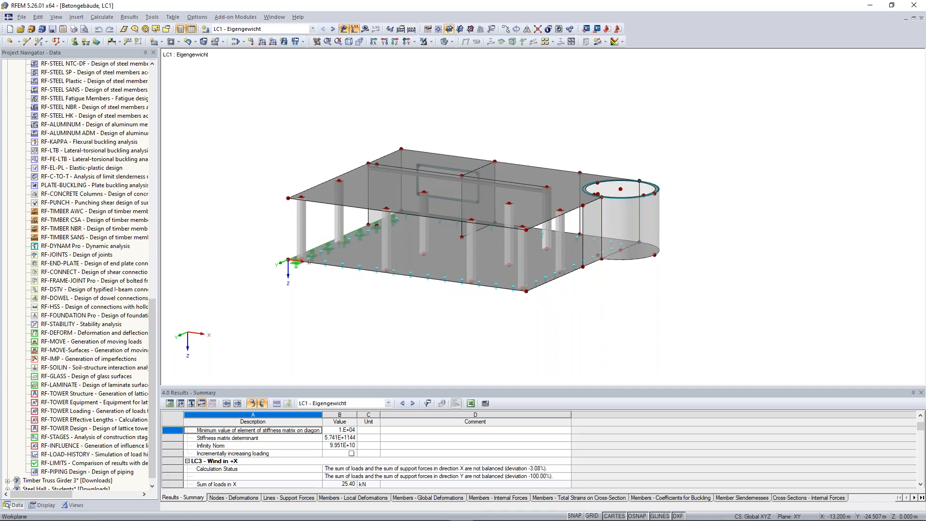
pyautogui.scroll(7, 142, 164)
pyautogui.scroll(14, 141, 164)
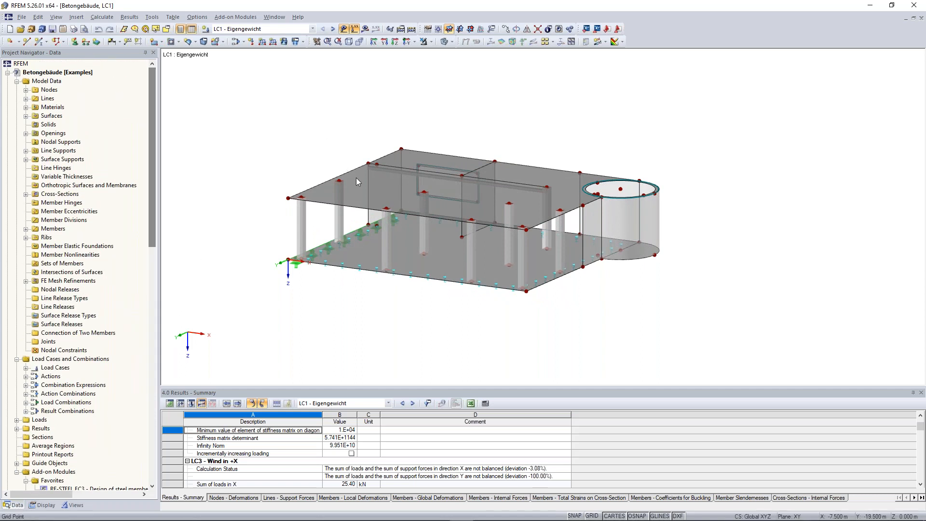
pyautogui.click(374, 189)
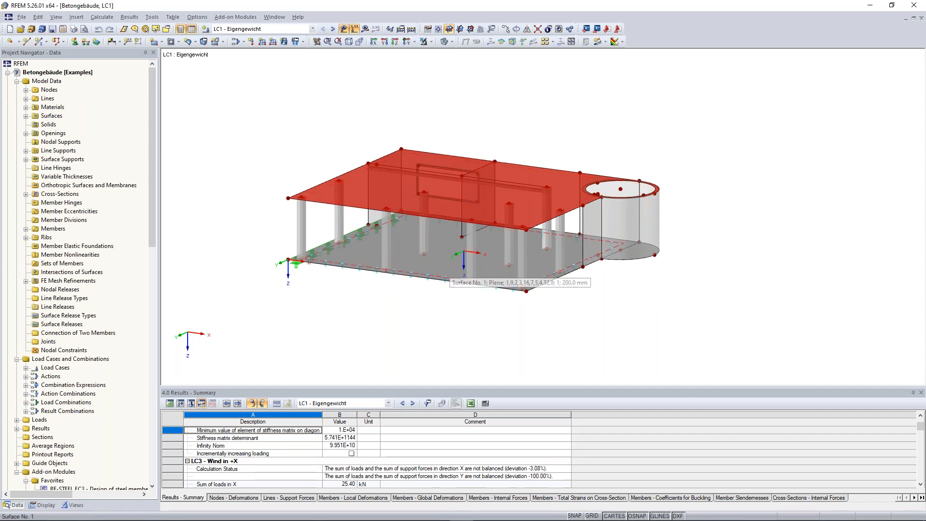
pyautogui.moveTo(283, 224); pyautogui.dragTo(323, 229)
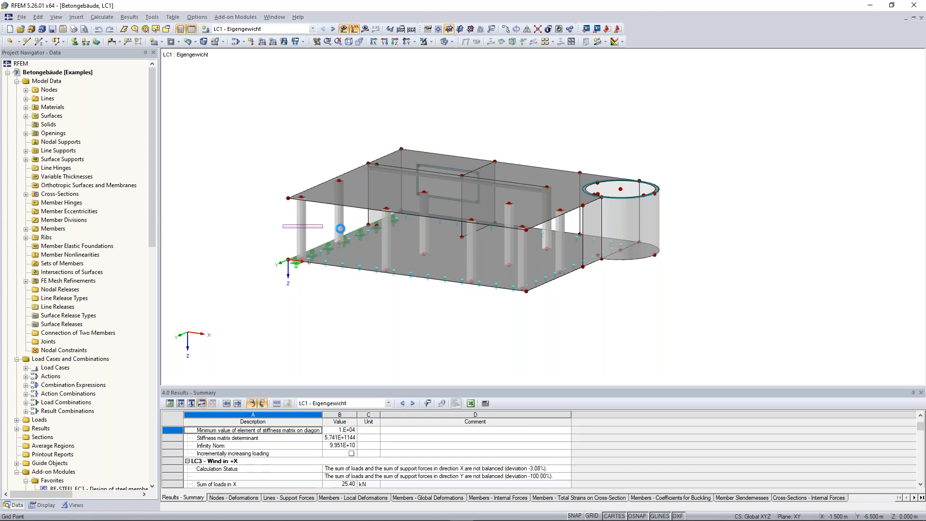
# Step: Create a set of continuous members from the two collinear beams 10 and 11 under the roof slab, described as "Downstand Beam"
pyautogui.click(284, 131)
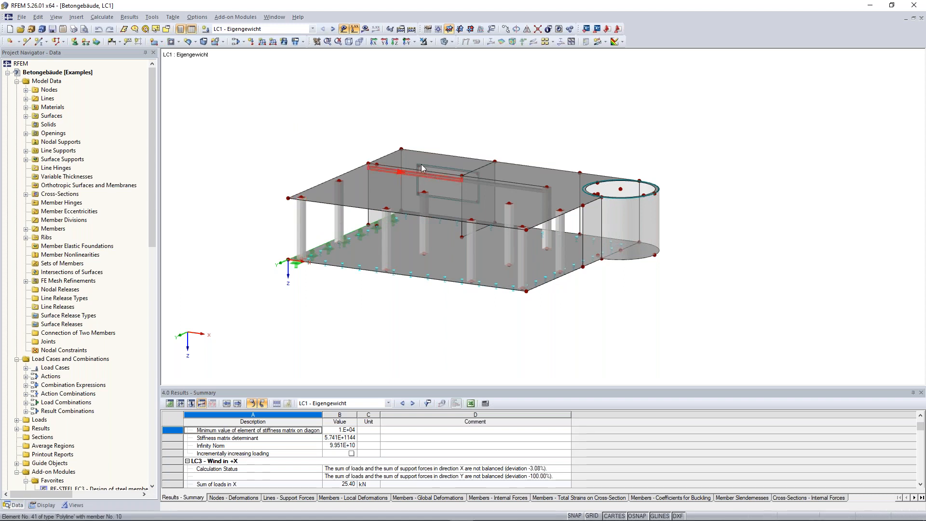
pyautogui.scroll(1, 434, 136)
pyautogui.scroll(2, 434, 135)
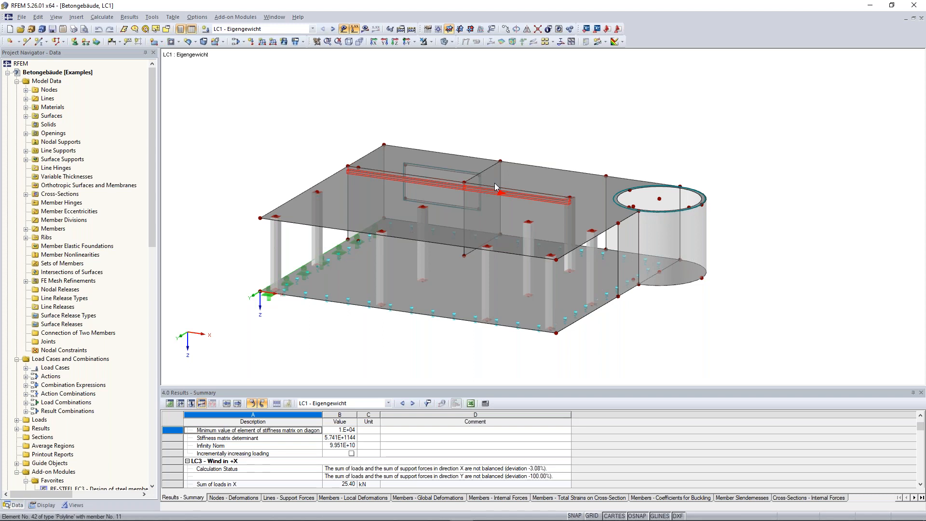
pyautogui.scroll(3, 493, 111)
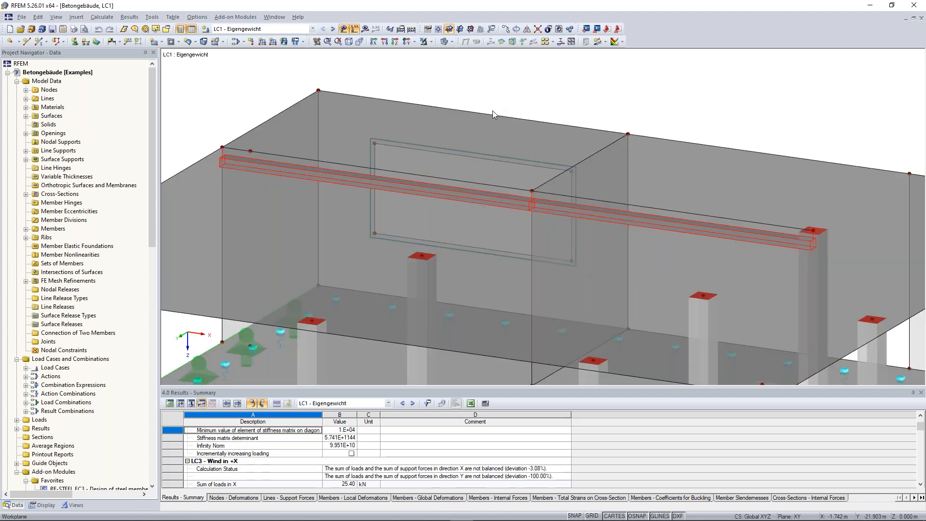
pyautogui.scroll(-4, 604, 96)
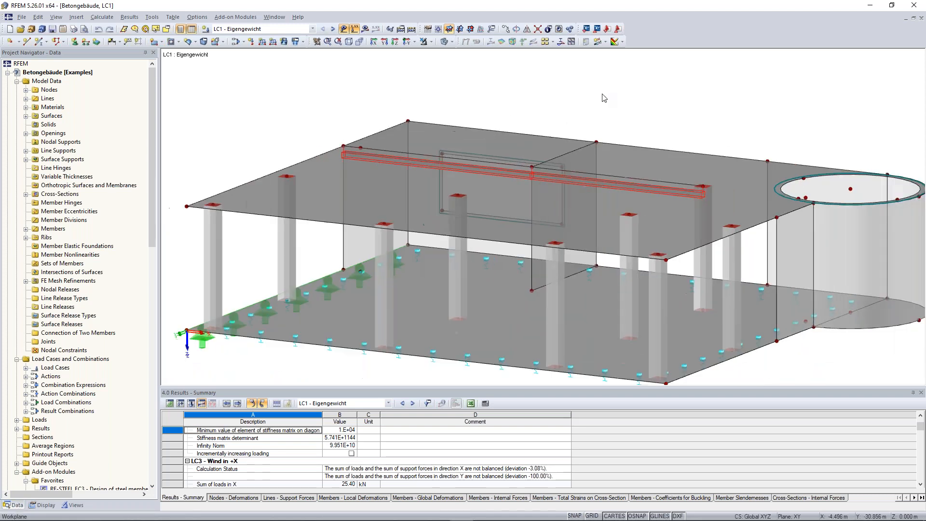
pyautogui.moveTo(602, 94); pyautogui.dragTo(574, 103, button='middle')
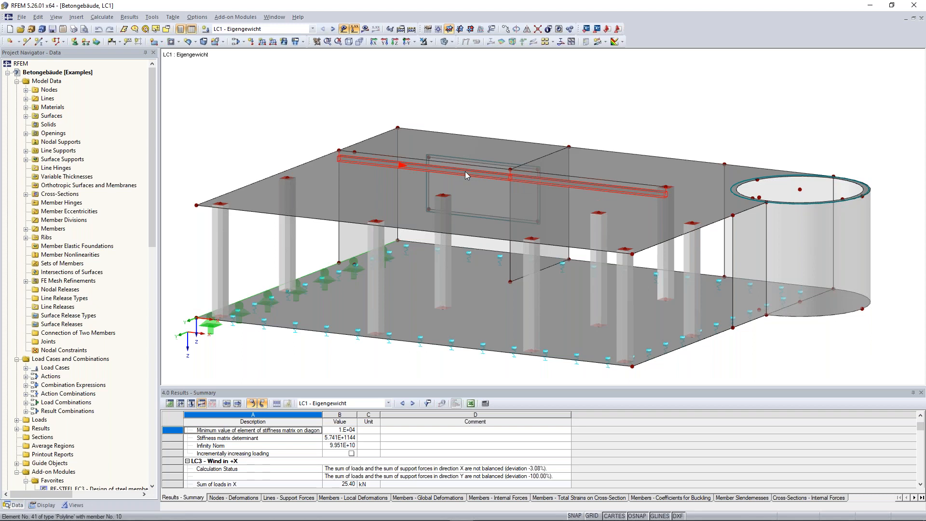
pyautogui.write('Down')
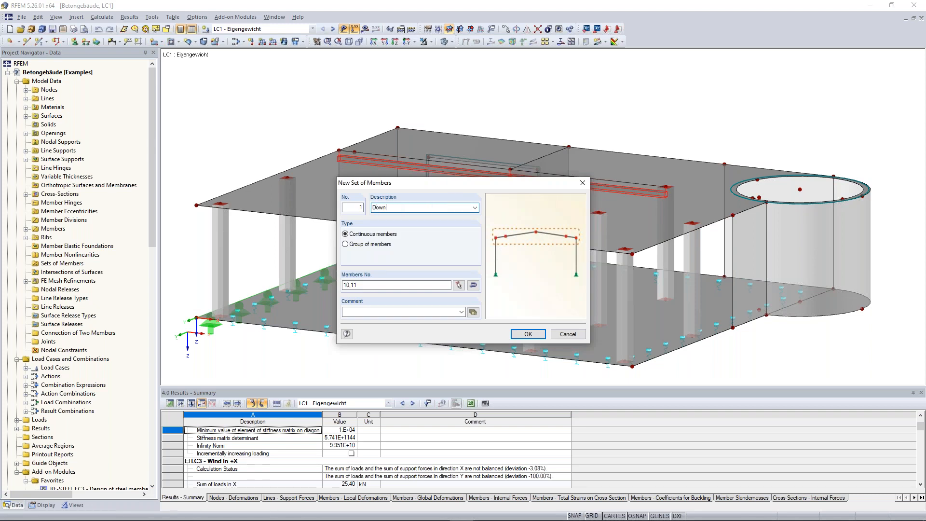
pyautogui.write('stand Beam')
pyautogui.click(527, 334)
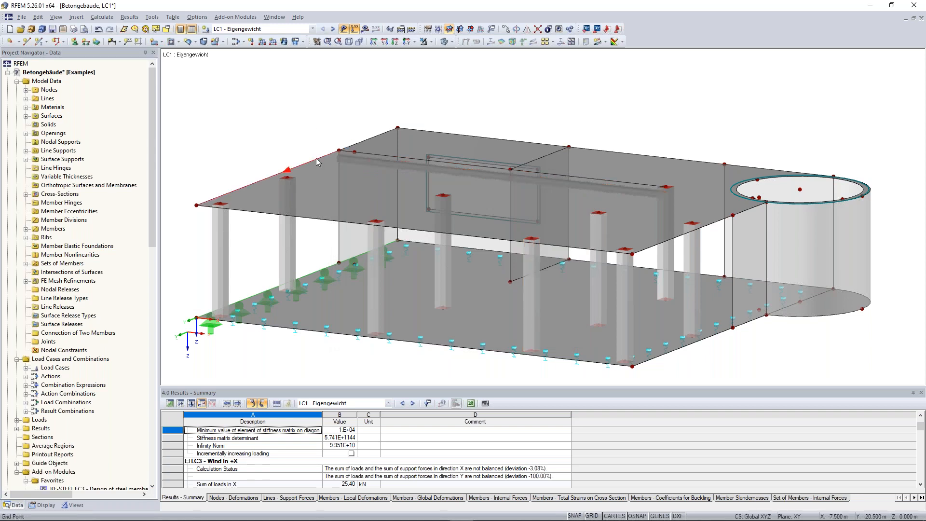
# Step: Open the RF-CONCRETE Surfaces add-on module and select result combination RC1 for the ultimate limit state design
pyautogui.click(365, 29)
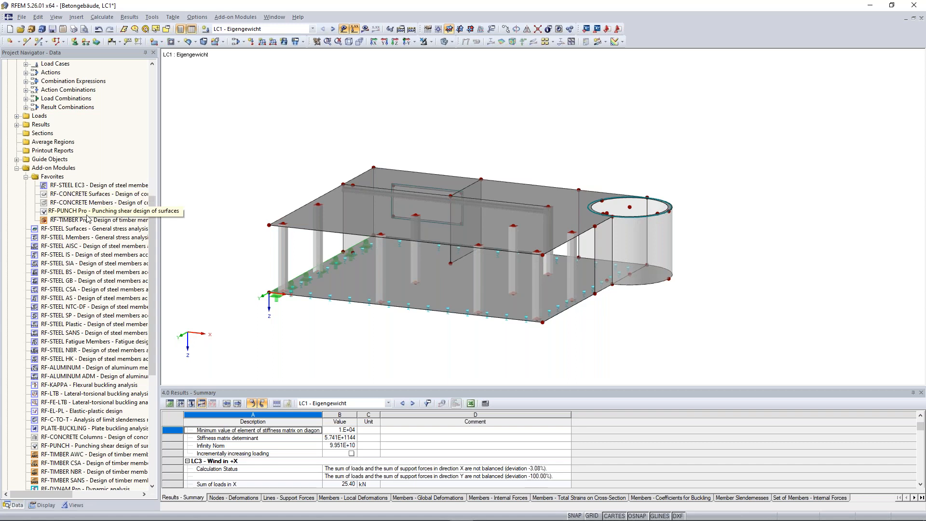
pyautogui.moveTo(154, 211); pyautogui.dragTo(157, 248)
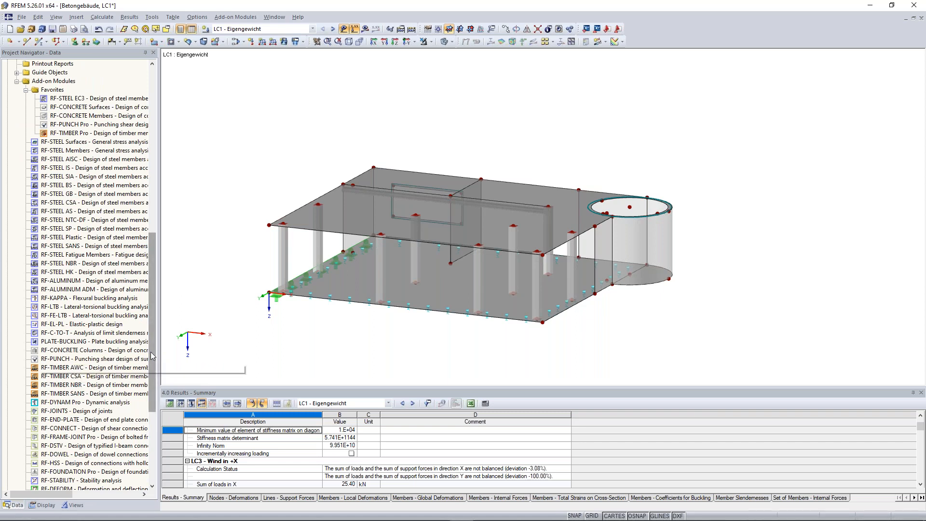
pyautogui.moveTo(152, 360); pyautogui.dragTo(154, 414)
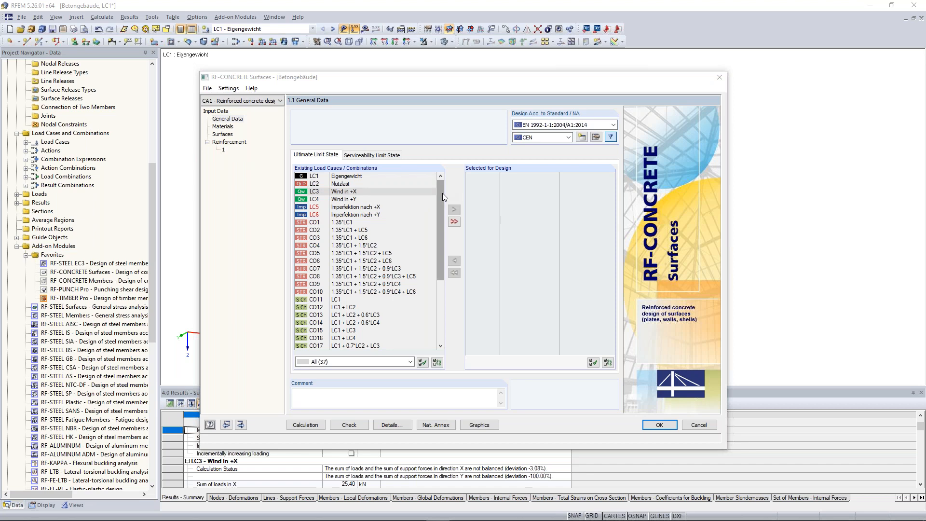
pyautogui.moveTo(442, 193); pyautogui.dragTo(444, 270)
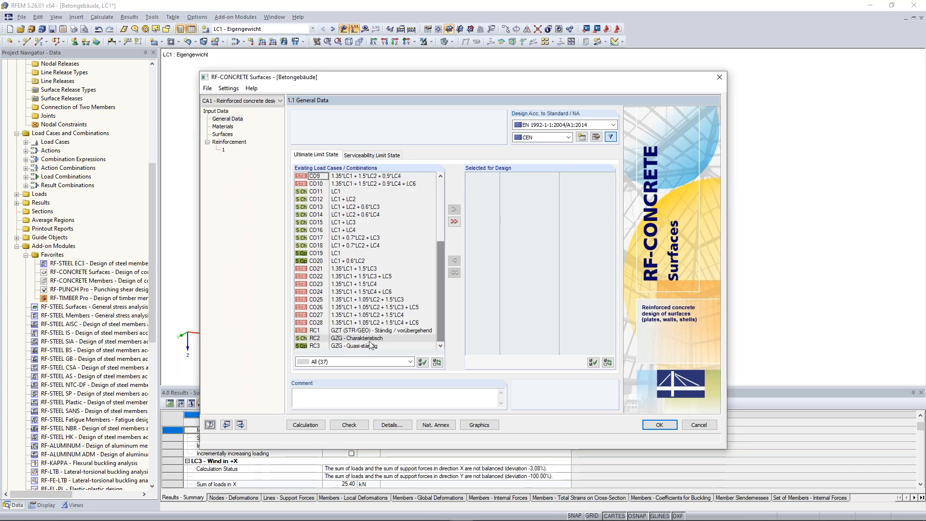
pyautogui.click(453, 209)
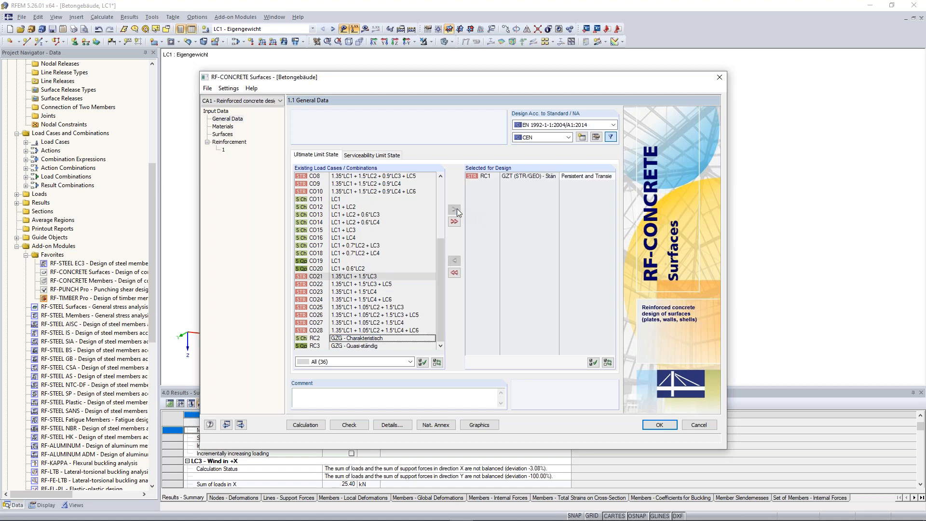
pyautogui.click(369, 156)
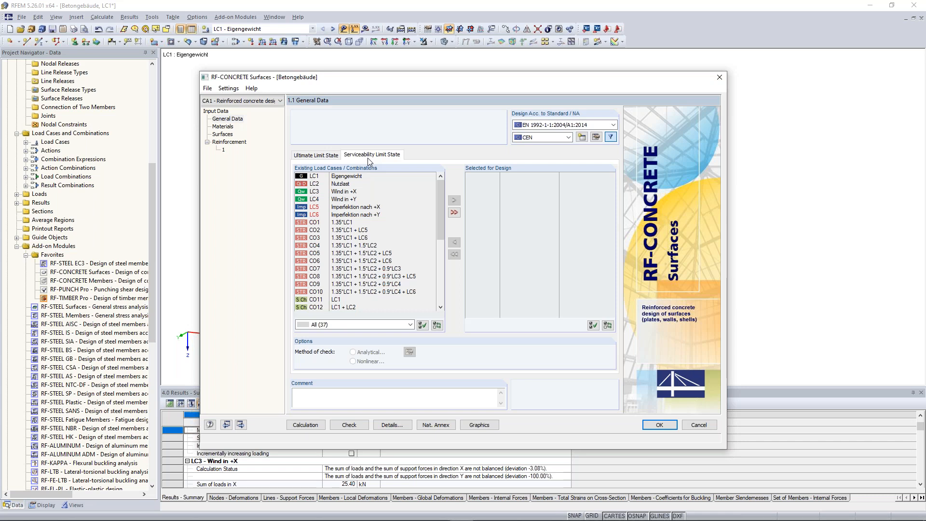
pyautogui.click(320, 161)
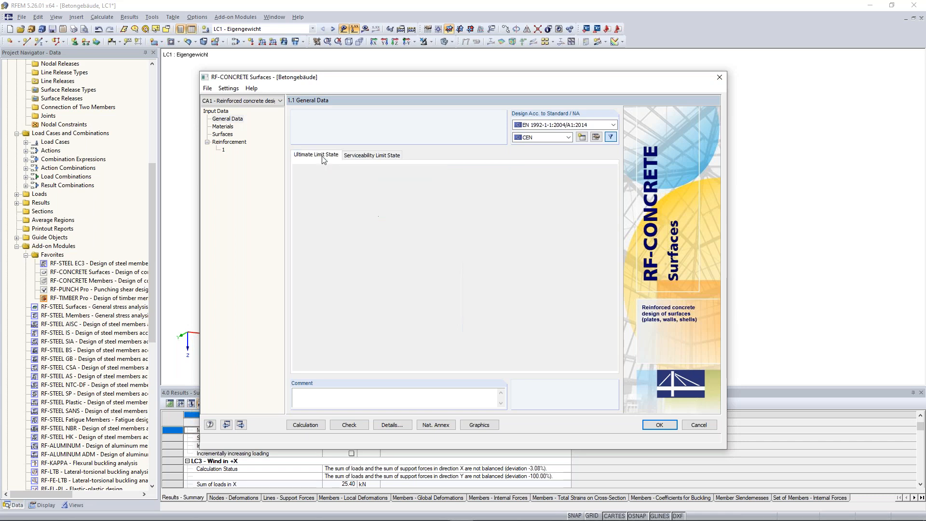
# Step: Check the concrete strength class and reinforcing steel in the materials data, and the thicknesses of the surfaces
pyautogui.click(222, 126)
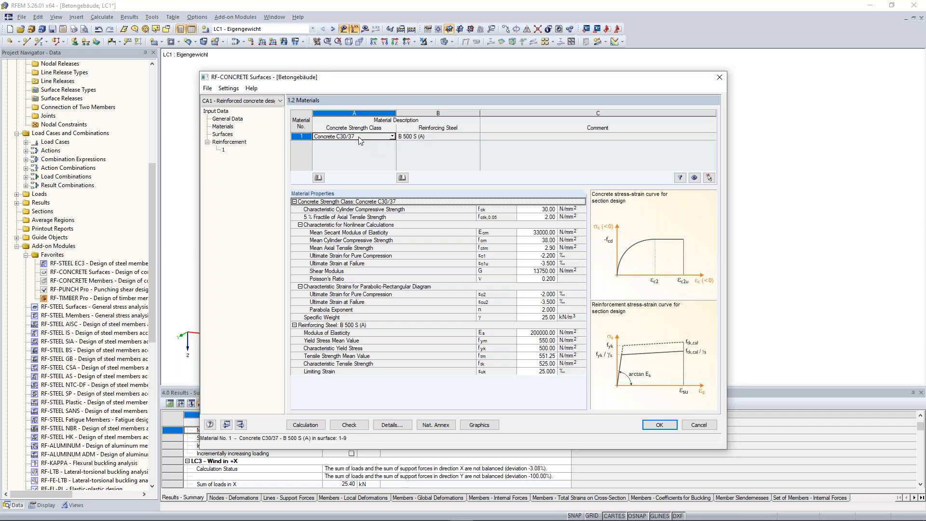
pyautogui.moveTo(418, 78); pyautogui.dragTo(436, 88)
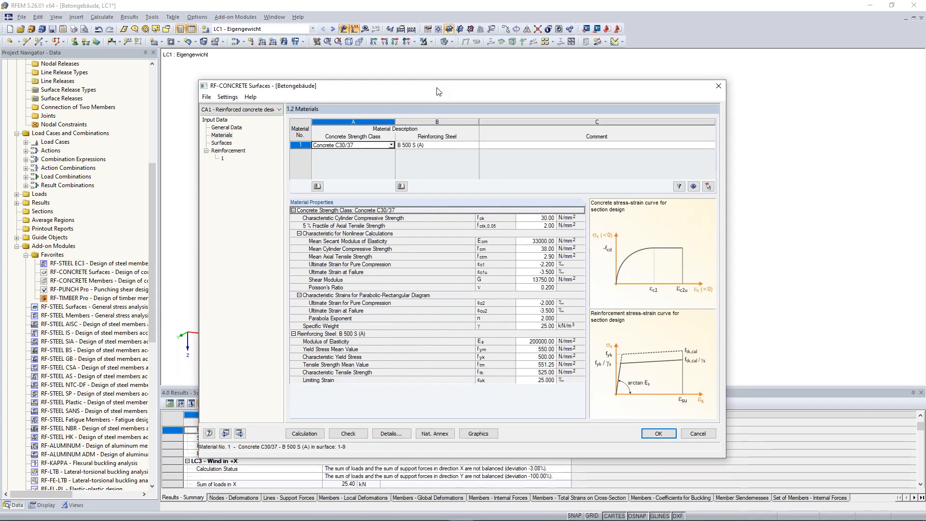
pyautogui.click(441, 146)
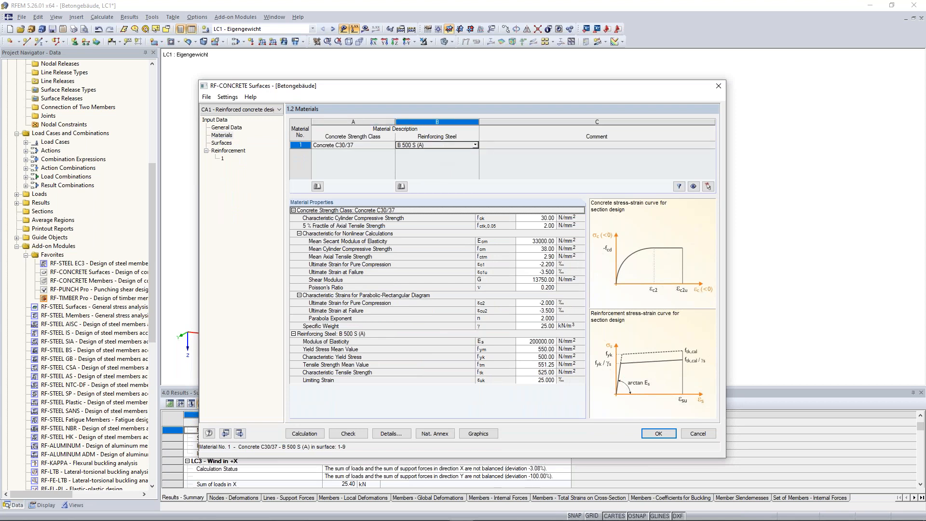
pyautogui.click(475, 145)
pyautogui.click(503, 154)
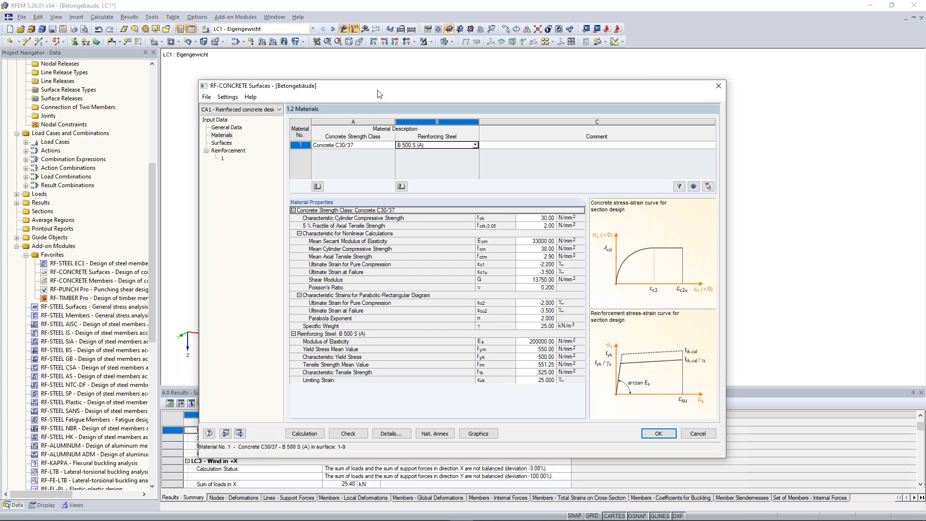
pyautogui.click(367, 144)
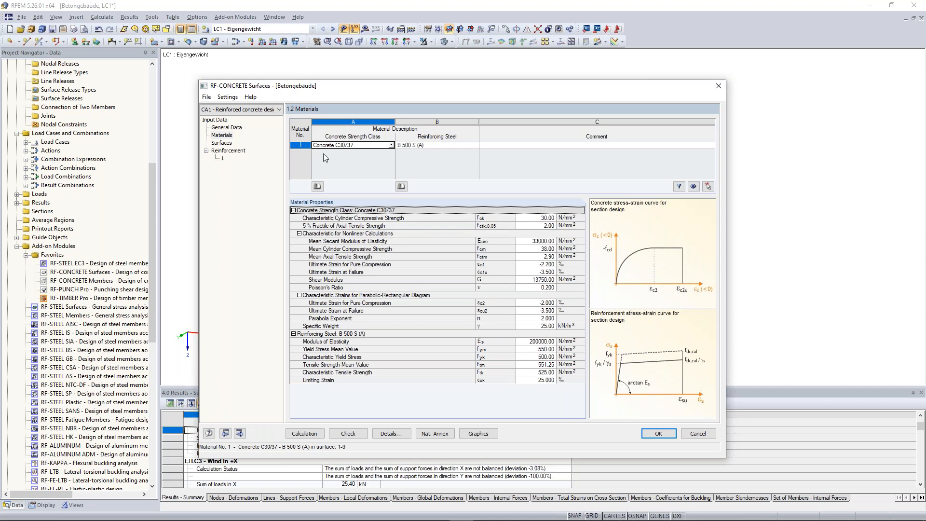
pyautogui.click(223, 143)
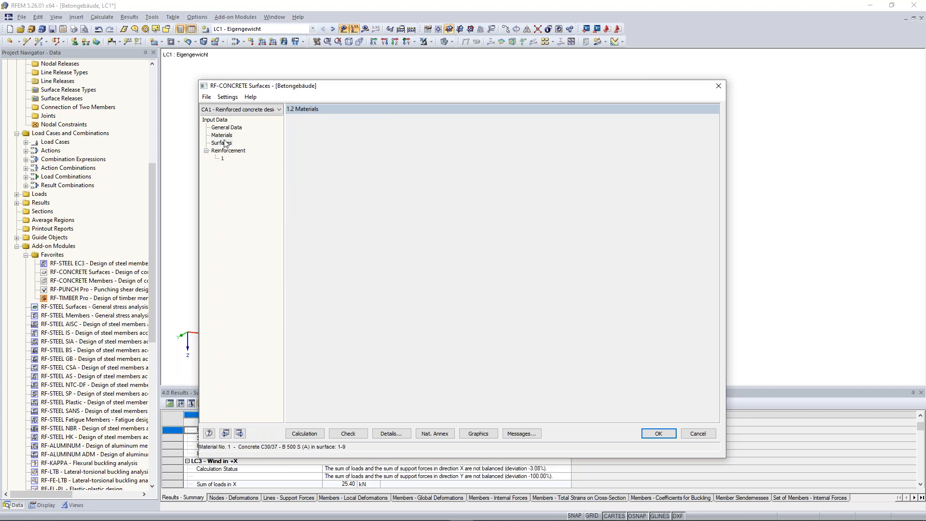
pyautogui.moveTo(369, 91); pyautogui.dragTo(395, 140)
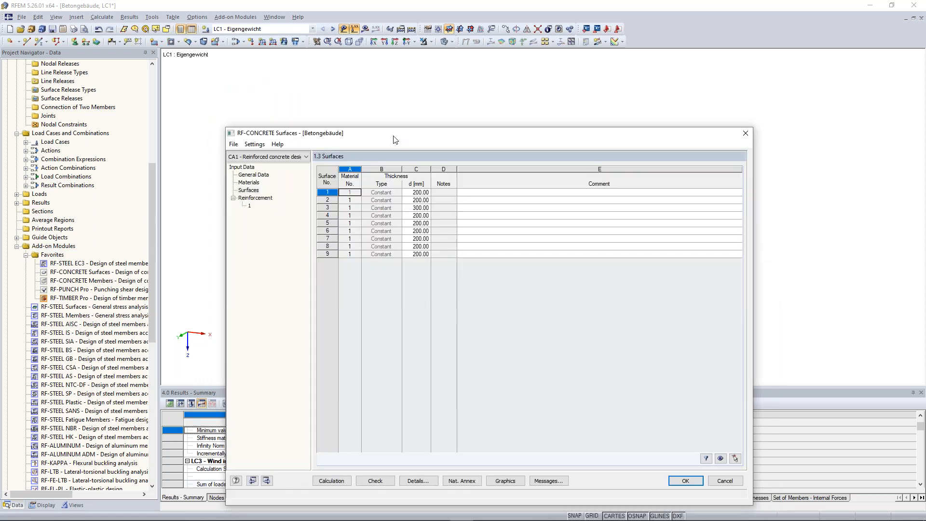
# Step: Name the first reinforcement group "Slabs" and remove all surfaces from its assignment
pyautogui.click(250, 206)
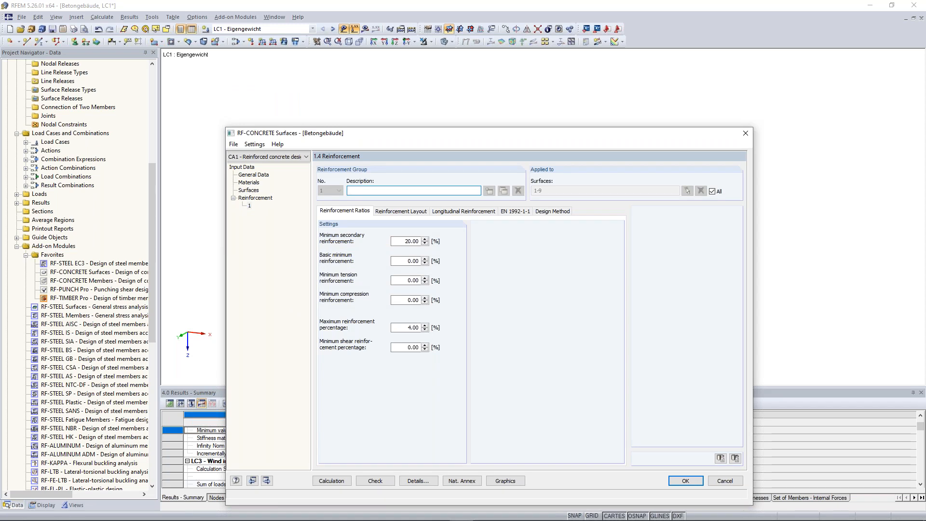
pyautogui.write('Slabs')
pyautogui.click(715, 194)
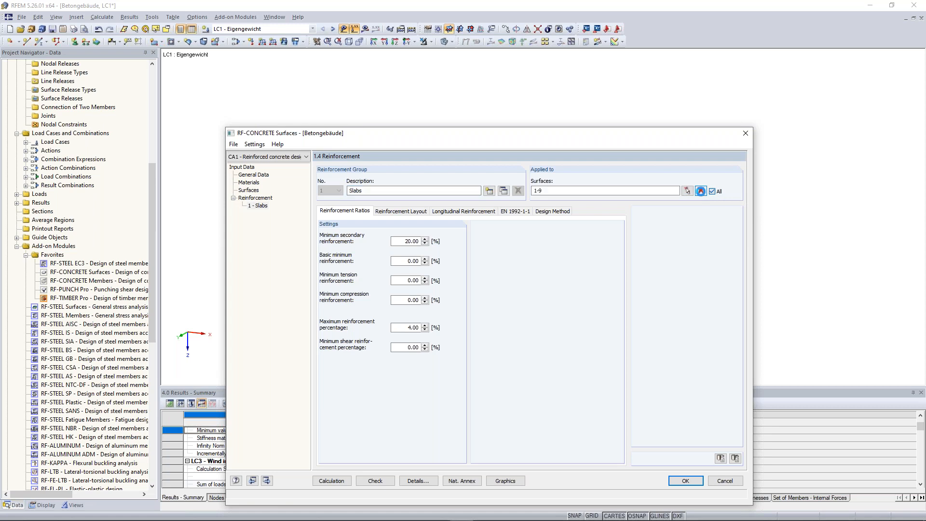
pyautogui.click(701, 191)
# Step: Assign the floor slab, the roof slab and the circular floor of the cylinder (surfaces 1-3) to the Slabs reinforcement group
pyautogui.click(687, 191)
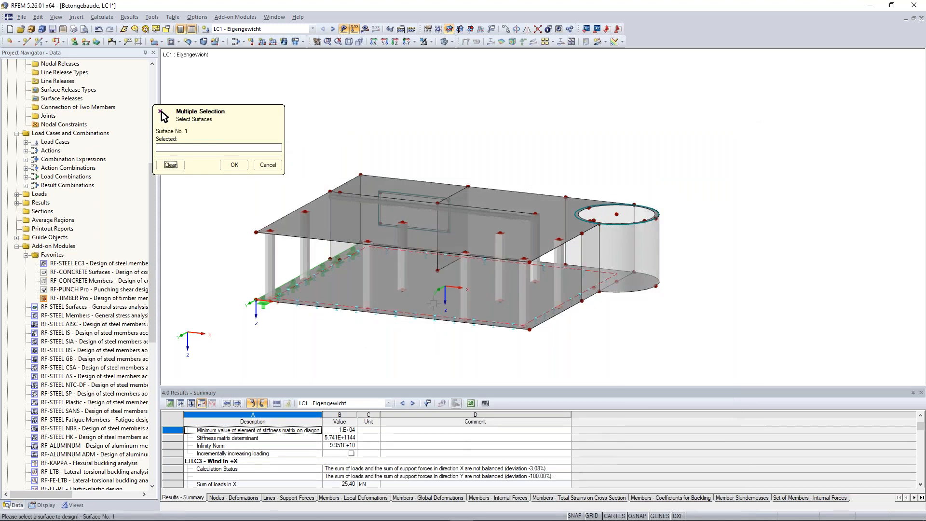
pyautogui.click(491, 307)
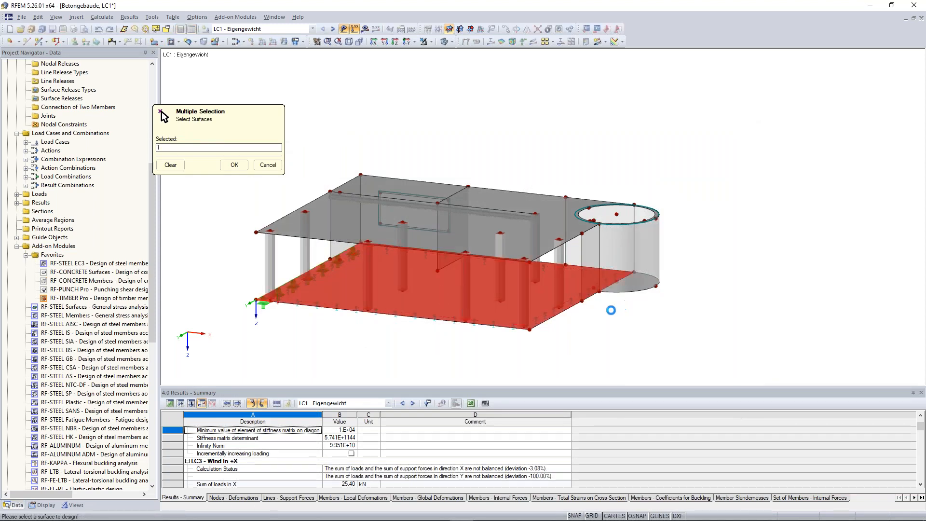
pyautogui.keyDown('ctrl'); pyautogui.moveTo(645, 222); pyautogui.dragTo(642, 181, button='middle'); pyautogui.keyUp('ctrl')
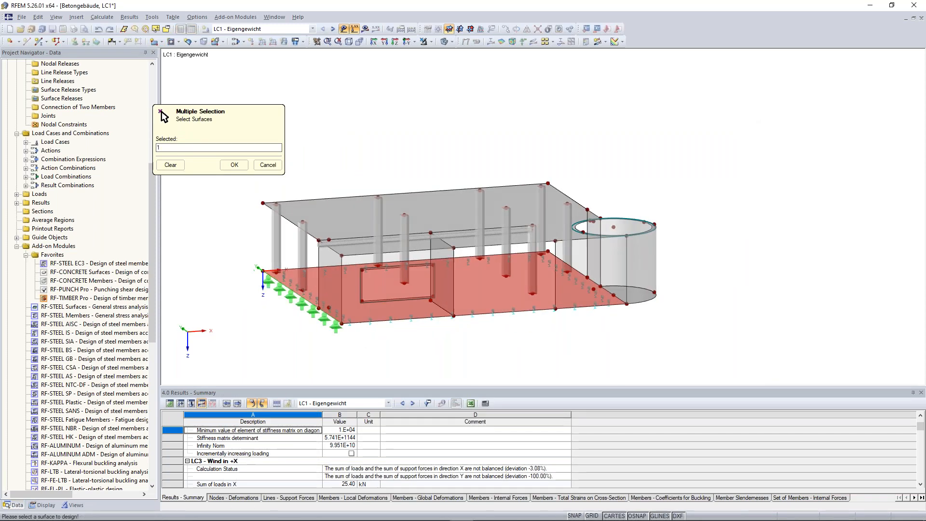
pyautogui.moveTo(660, 333)
pyautogui.keyDown('ctrl'); pyautogui.mouseDown(button='middle')
pyautogui.moveTo(655, 306)
pyautogui.moveTo(654, 330)
pyautogui.mouseUp(button='middle'); pyautogui.keyUp('ctrl')
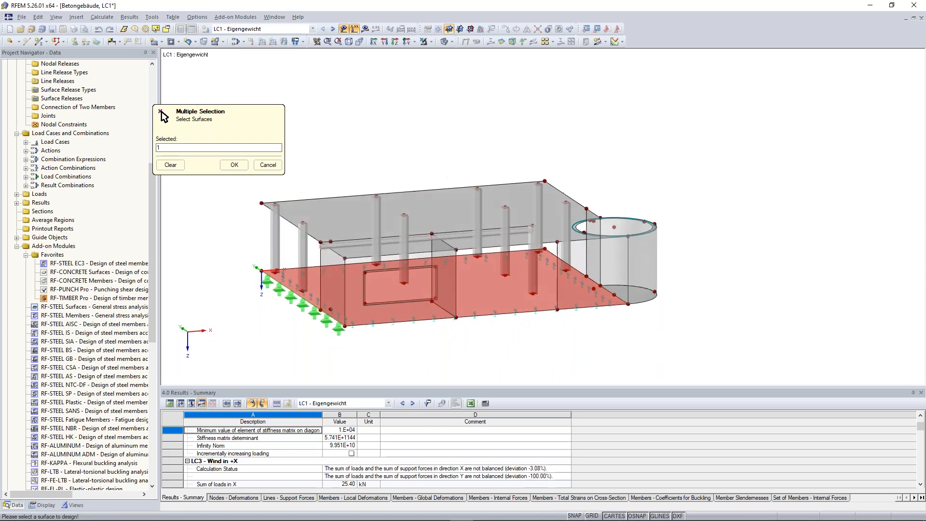
pyautogui.click(437, 193)
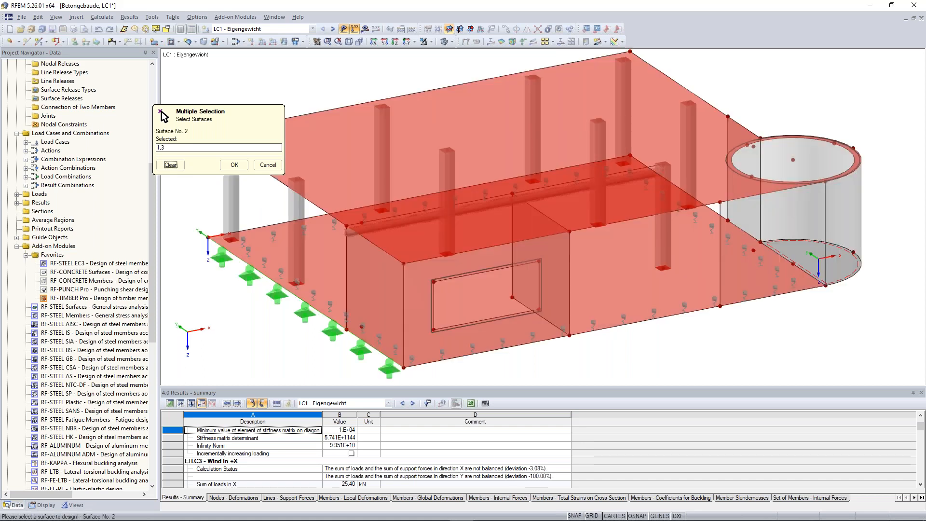
pyautogui.click(791, 240)
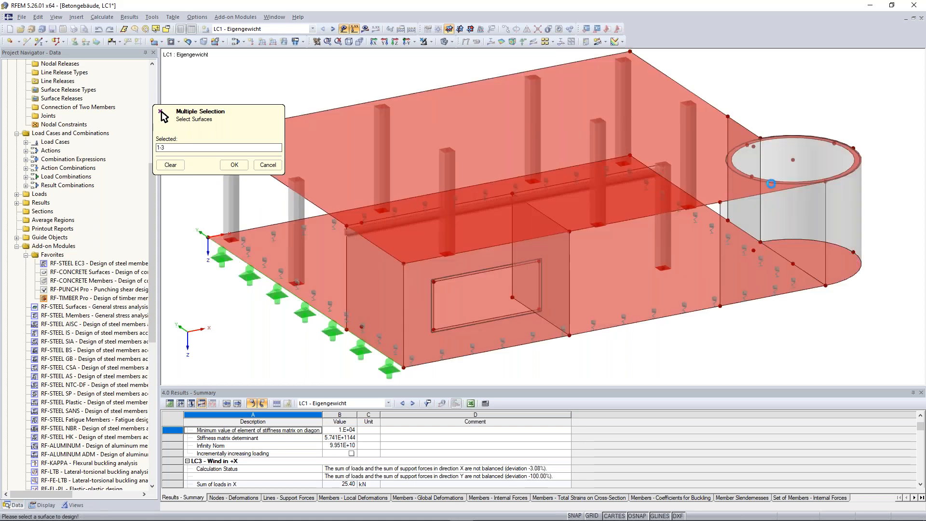
pyautogui.keyDown('ctrl'); pyautogui.moveTo(769, 211); pyautogui.dragTo(767, 169, button='middle'); pyautogui.keyUp('ctrl')
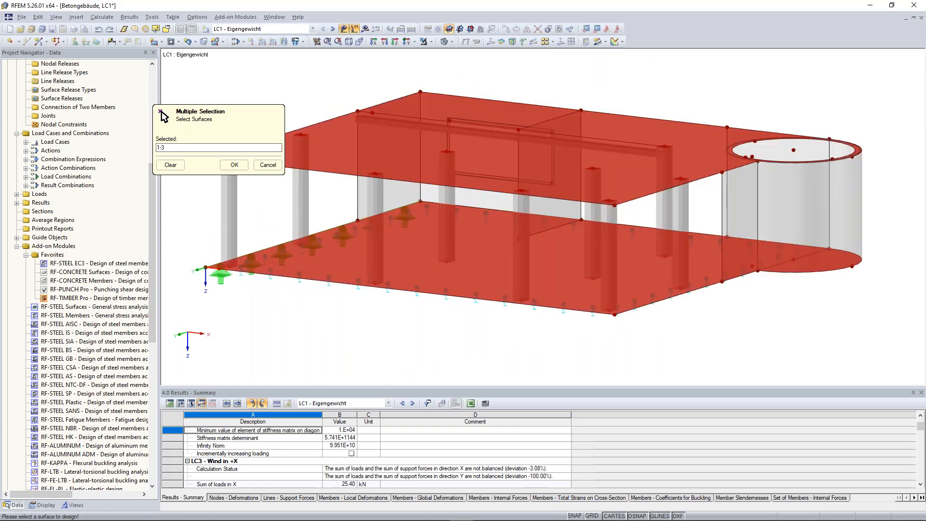
pyautogui.press('Return')
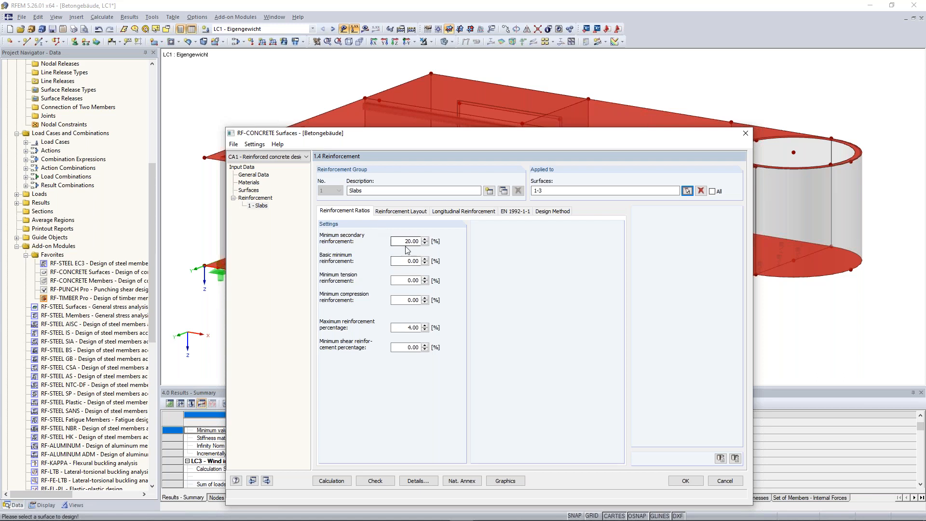
# Step: Check the number of top and bottom reinforcement directions in the reinforcement layout of the Slabs group
pyautogui.click(399, 211)
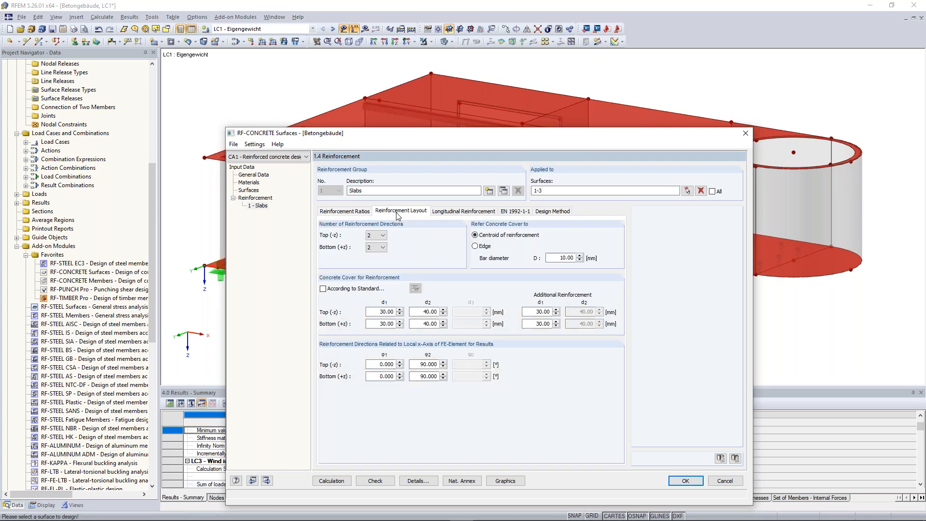
pyautogui.click(383, 236)
pyautogui.click(381, 244)
# Step: Try defining the slabs' concrete cover according to the standard with exposure class XC2 / XC3
pyautogui.click(349, 290)
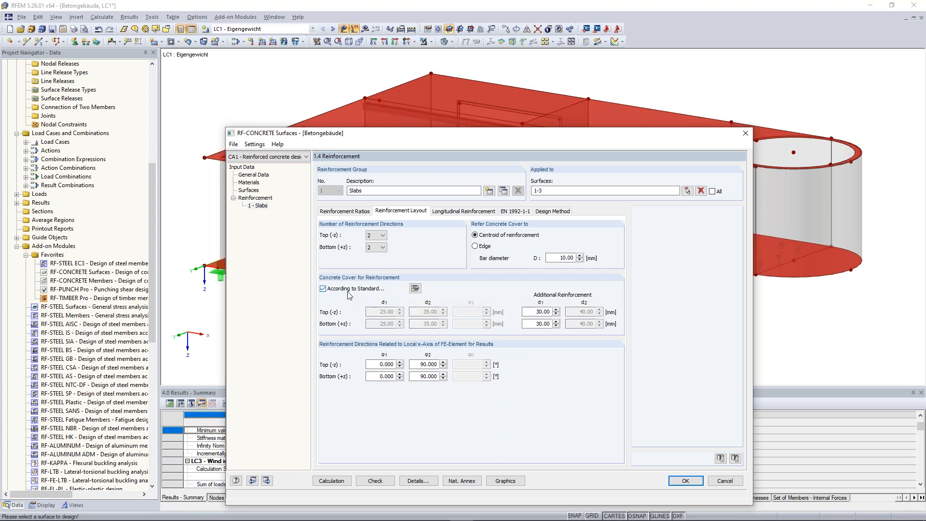
pyautogui.click(413, 291)
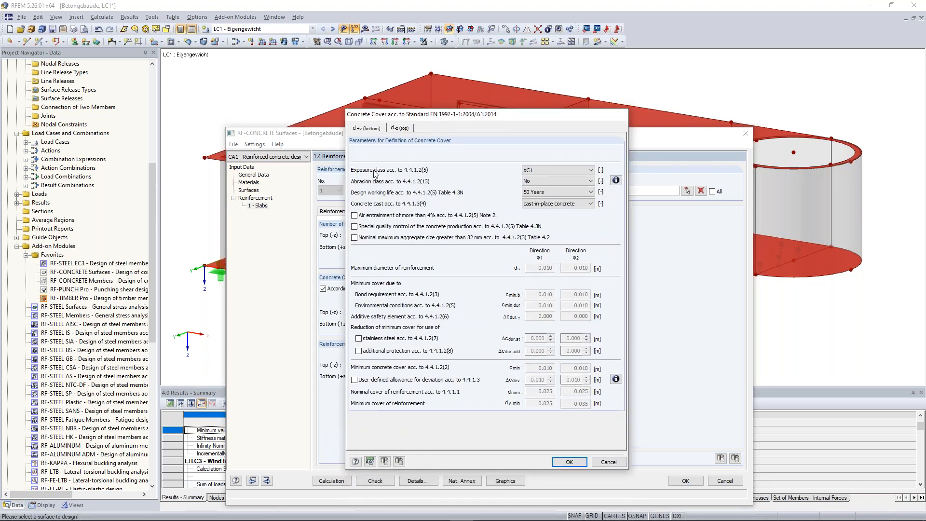
pyautogui.click(558, 170)
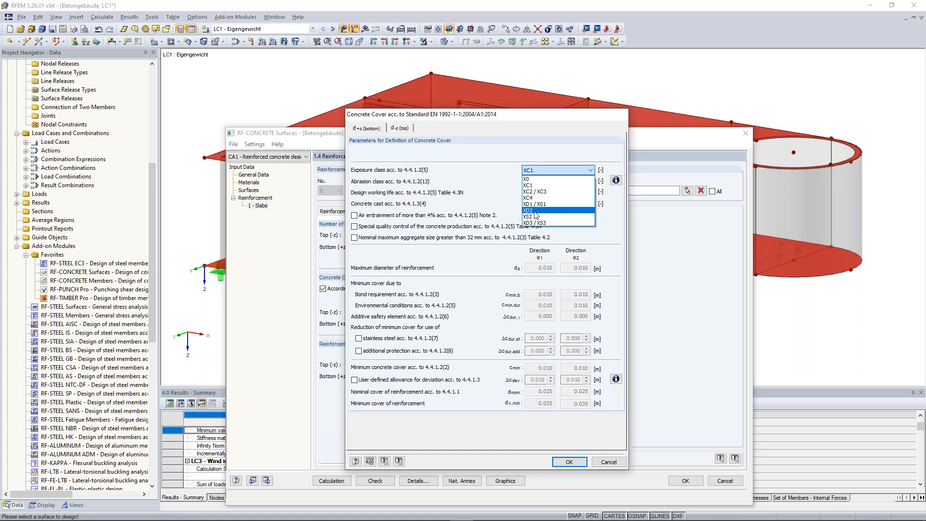
pyautogui.click(556, 192)
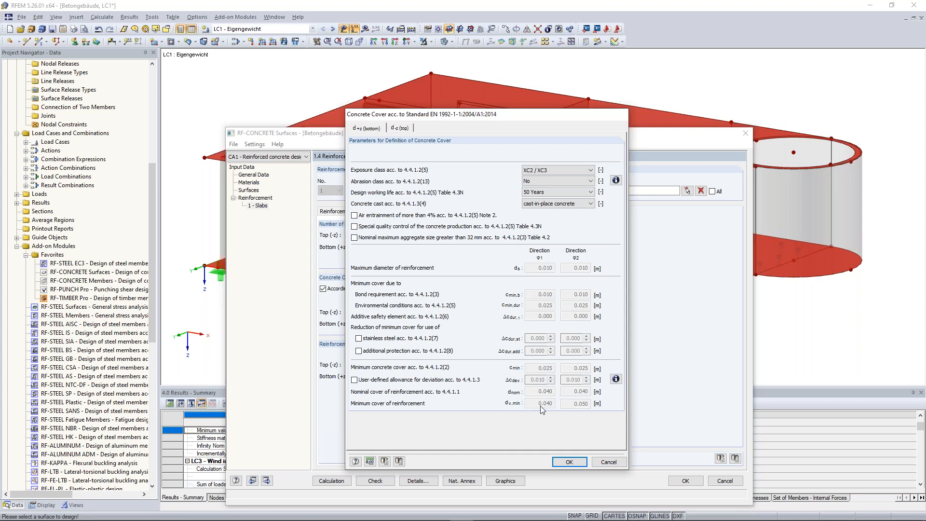
# Step: Look up the abrasion classes and top cover settings, then discard the cover parameters and return to manually defined cover
pyautogui.click(567, 181)
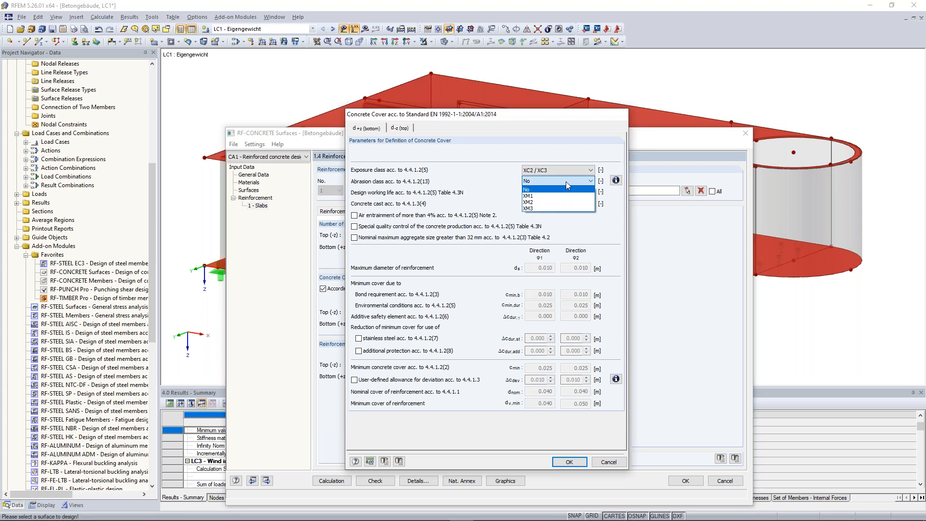
pyautogui.click(565, 181)
pyautogui.click(616, 181)
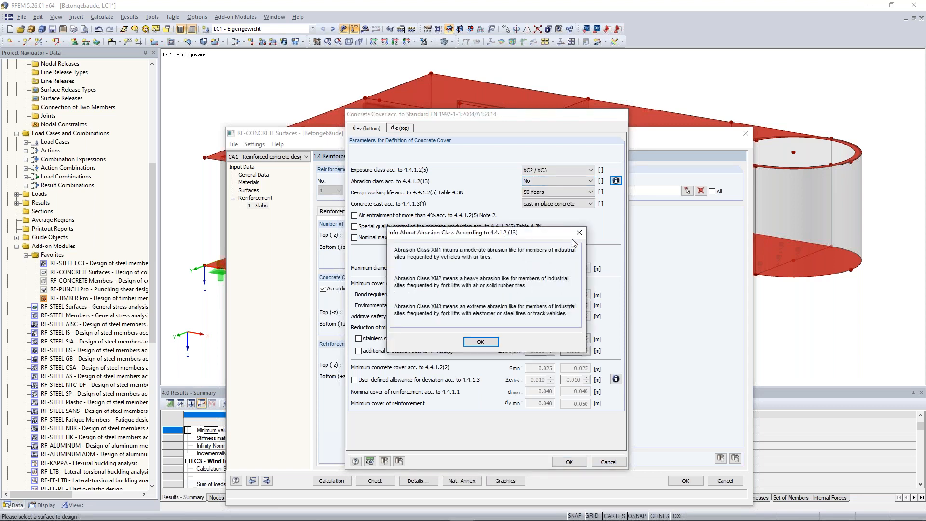
pyautogui.click(578, 233)
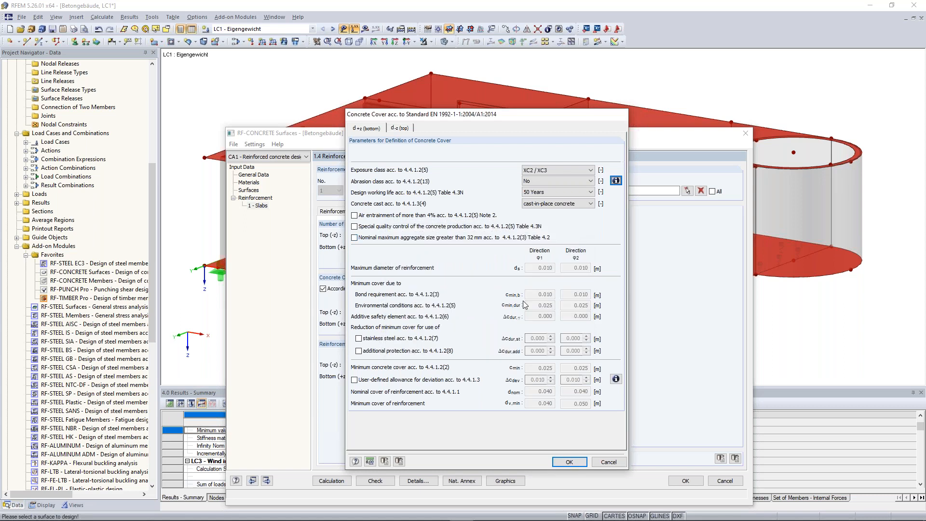
pyautogui.click(403, 129)
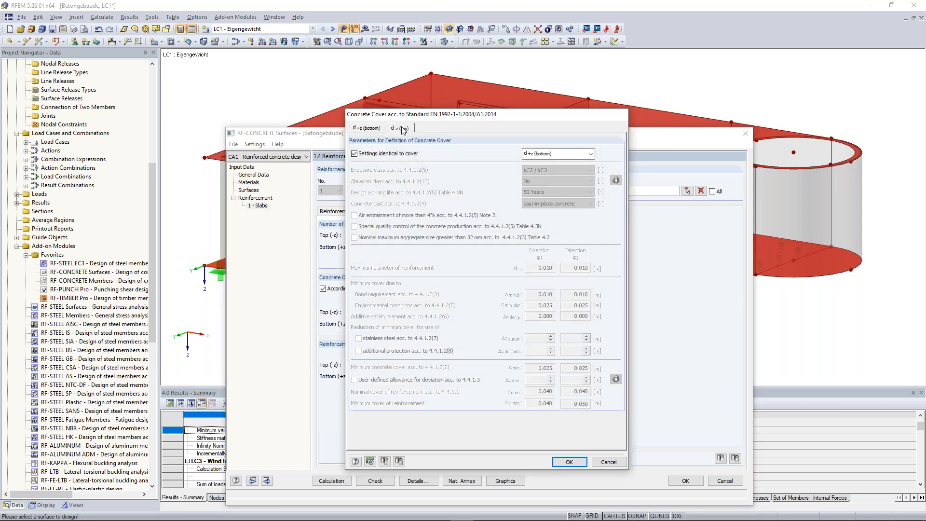
pyautogui.click(607, 461)
pyautogui.click(359, 289)
# Step: Set the slabs' concrete cover to d1 = 30 mm and d2 = 40 mm for both top and bottom reinforcement
pyautogui.doubleClick(378, 311)
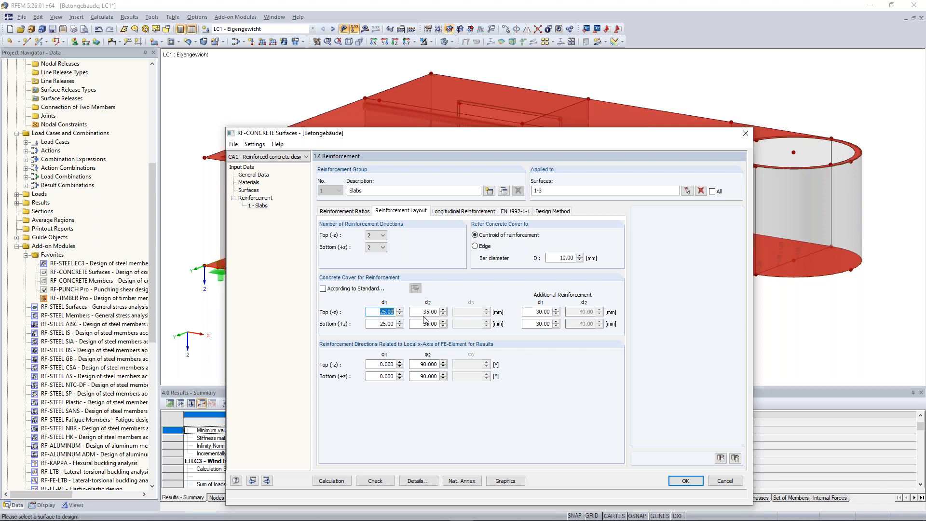
pyautogui.write('30')
pyautogui.press('Tab')
pyautogui.write('4')
pyautogui.hotkey('shift', 'Tab')
pyautogui.click(381, 324)
pyautogui.write('30')
pyautogui.press('Tab')
pyautogui.write('40')
# Step: Check the reinforcement direction angles of the top and bottom layers for the Slabs group
pyautogui.doubleClick(380, 365)
pyautogui.doubleClick(378, 376)
pyautogui.doubleClick(424, 377)
pyautogui.doubleClick(423, 364)
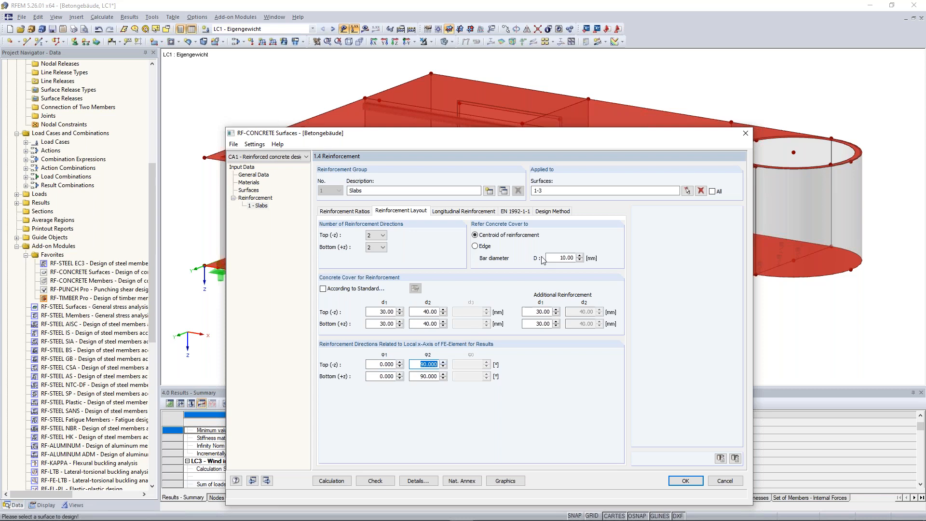
# Step: Import a basic reinforcement area of 3.93 cm²/m from 10 mm rebars for the slabs' top and bottom in both directions
pyautogui.click(457, 212)
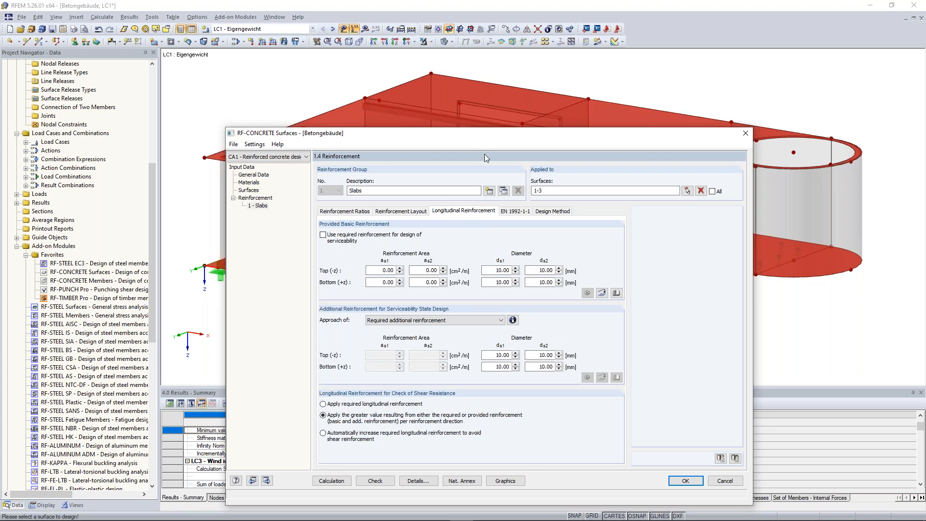
pyautogui.moveTo(480, 136); pyautogui.dragTo(475, 89)
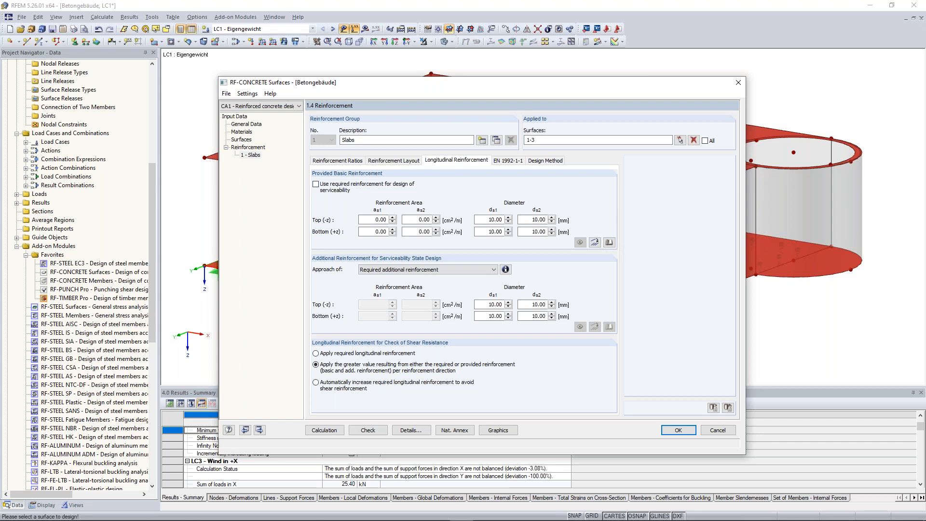
pyautogui.click(595, 243)
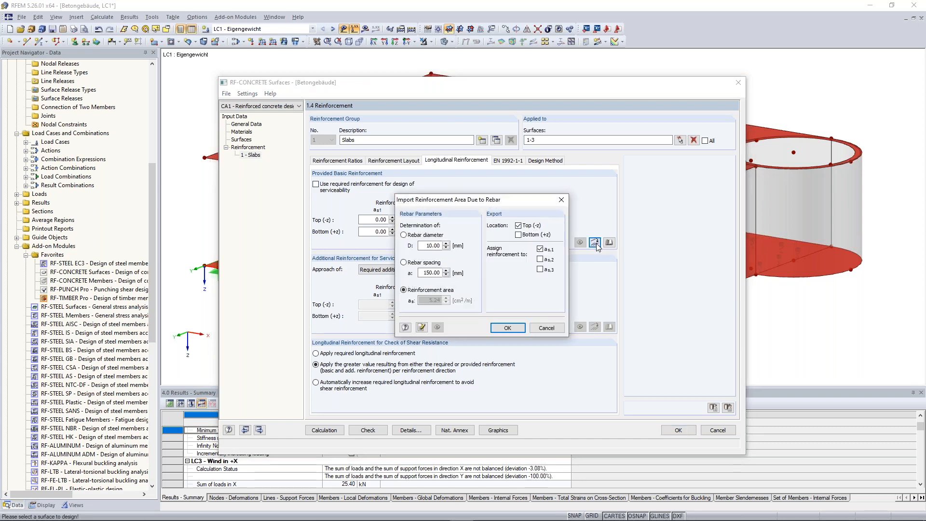
pyautogui.click(413, 263)
pyautogui.click(404, 290)
pyautogui.doubleClick(431, 273)
pyautogui.write('2')
pyautogui.moveTo(425, 246); pyautogui.dragTo(448, 246)
pyautogui.moveTo(426, 246); pyautogui.dragTo(435, 247)
pyautogui.click(423, 273)
pyautogui.click(518, 235)
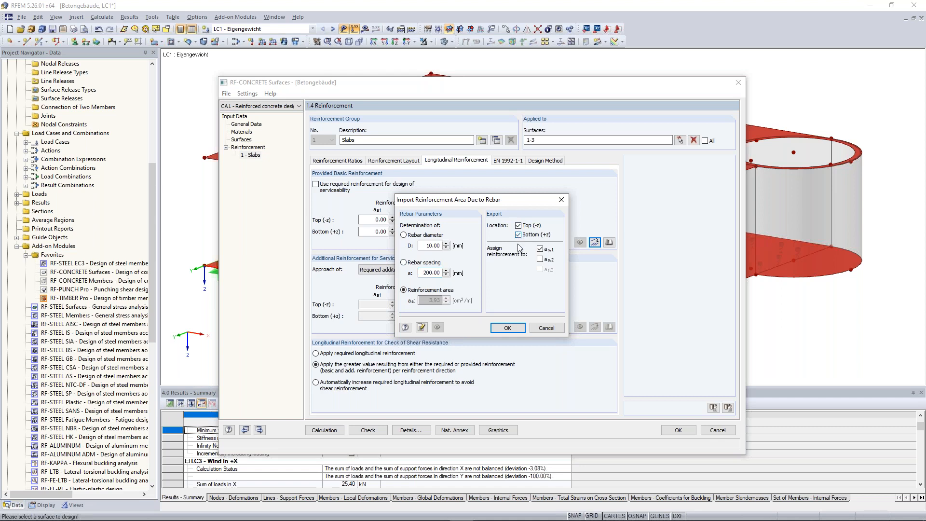
pyautogui.click(540, 260)
pyautogui.click(518, 329)
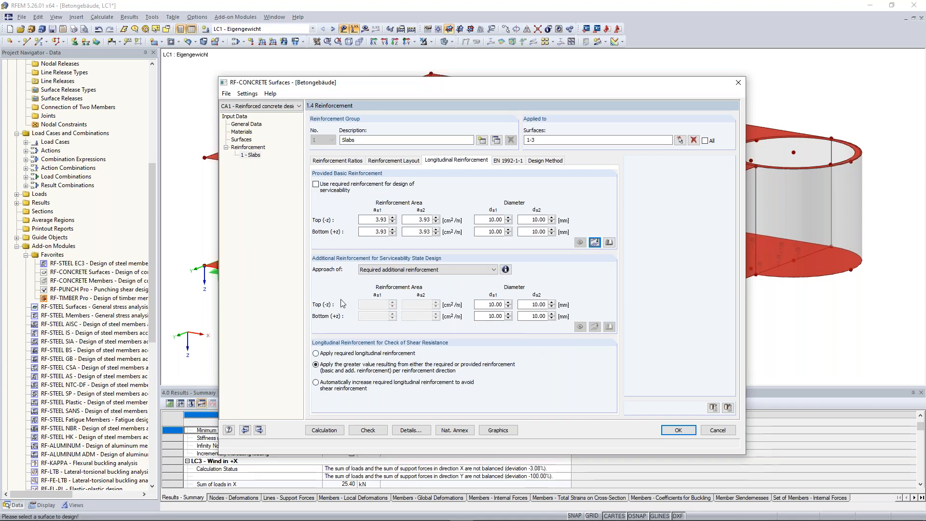
# Step: Create a copy of the Slabs reinforcement group and name it "Walls"
pyautogui.click(496, 140)
pyautogui.click(378, 140)
pyautogui.write('Walls')
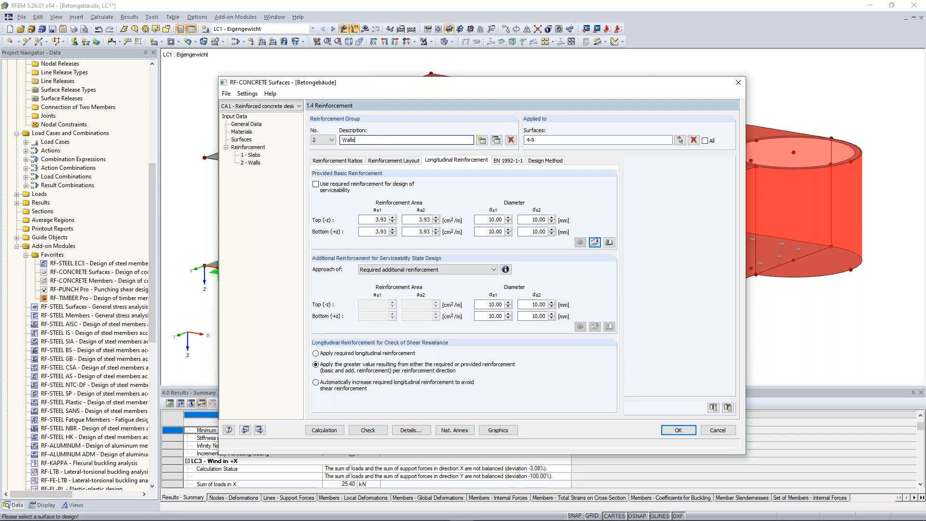
pyautogui.moveTo(581, 83); pyautogui.dragTo(555, 122)
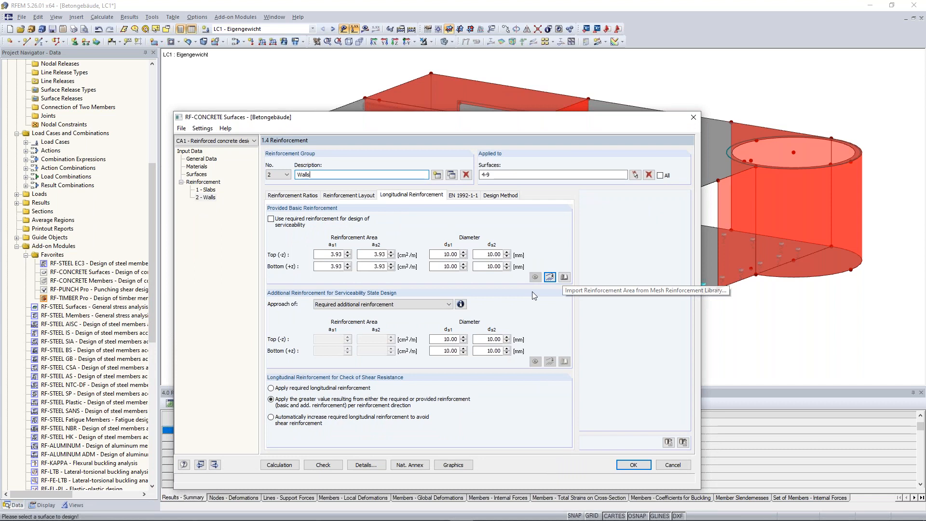
# Step: Import the Q257A mesh from the mesh reinforcement library as basic reinforcement for the top and bottom of the walls
pyautogui.click(564, 278)
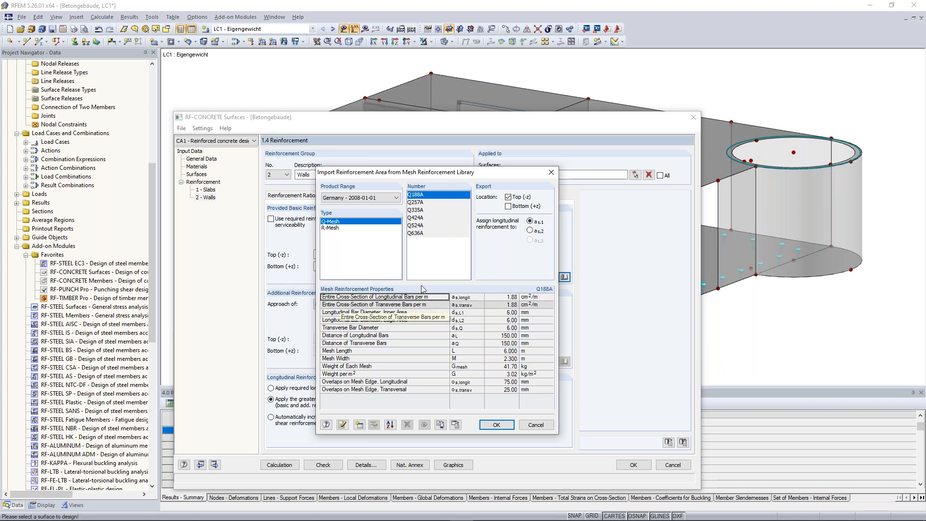
pyautogui.click(435, 202)
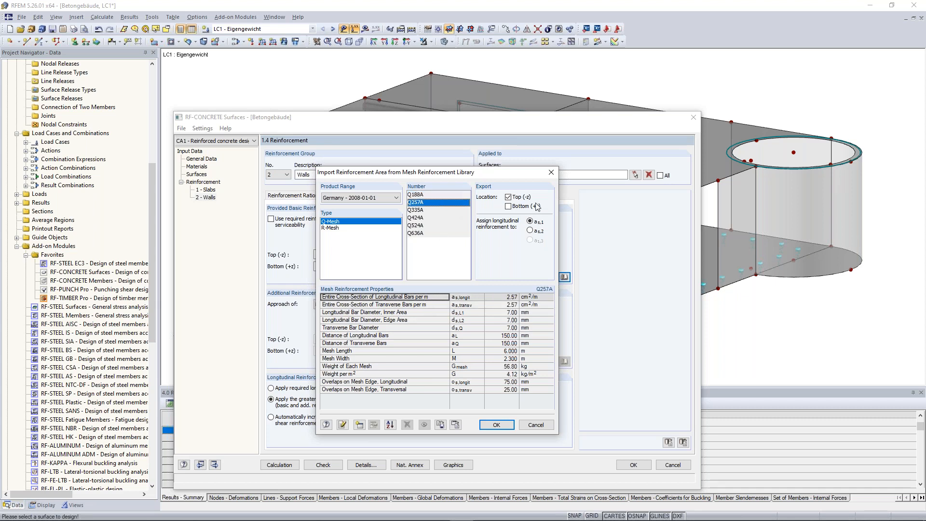
pyautogui.click(509, 207)
pyautogui.click(496, 425)
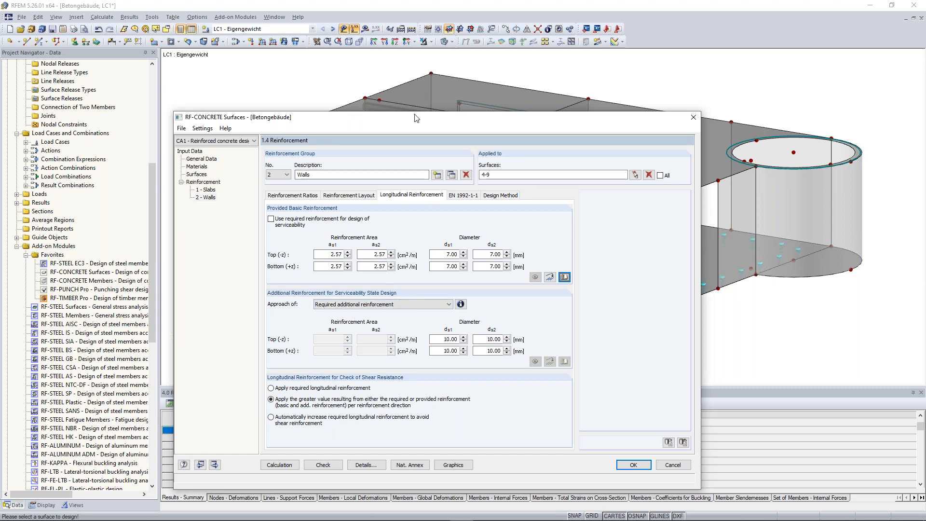
# Step: Check the EN 1992-1-1 settings and the design method of the Walls group
pyautogui.moveTo(421, 117); pyautogui.dragTo(448, 68)
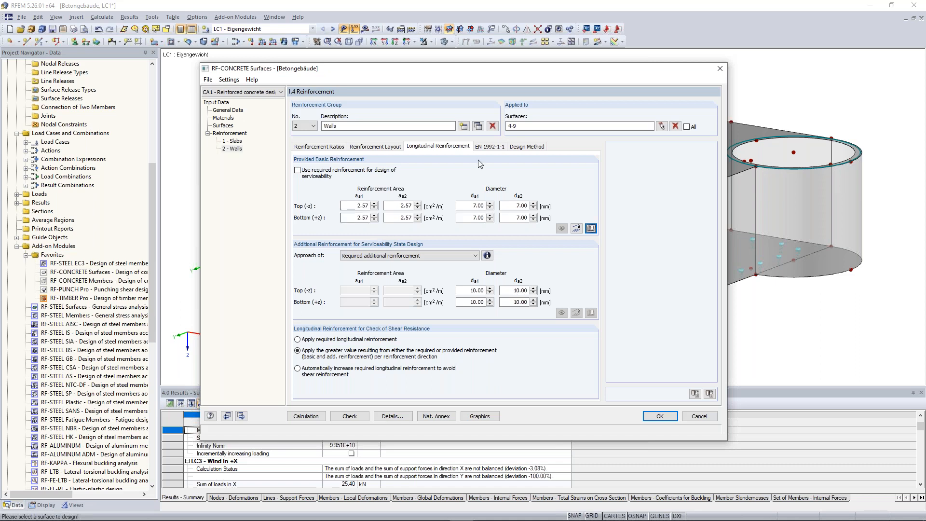
pyautogui.click(487, 147)
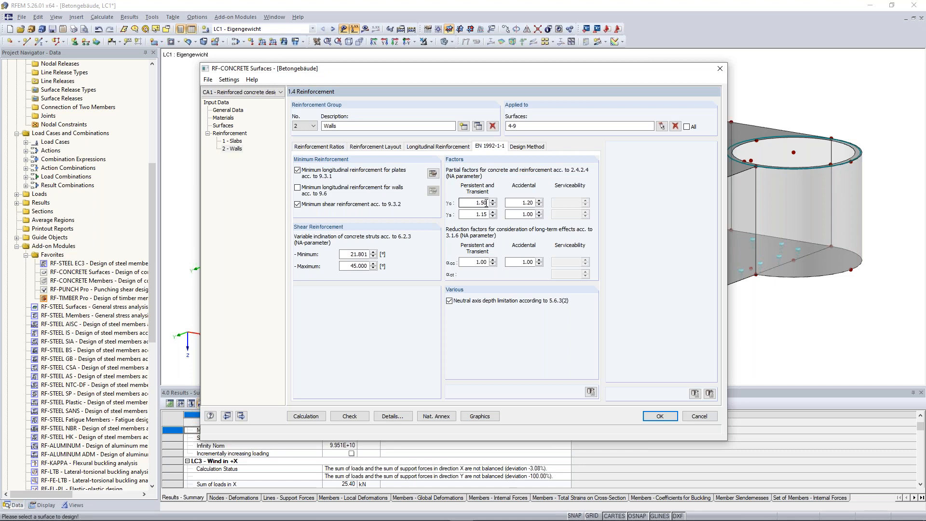
pyautogui.click(534, 149)
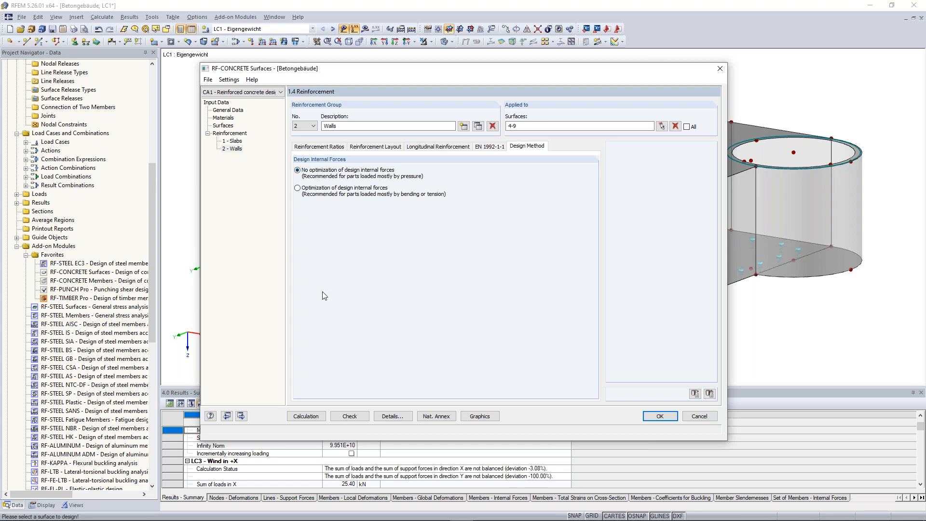
# Step: Check the analysis method for result combinations and the additional reinforcement definition in the design details
pyautogui.click(395, 418)
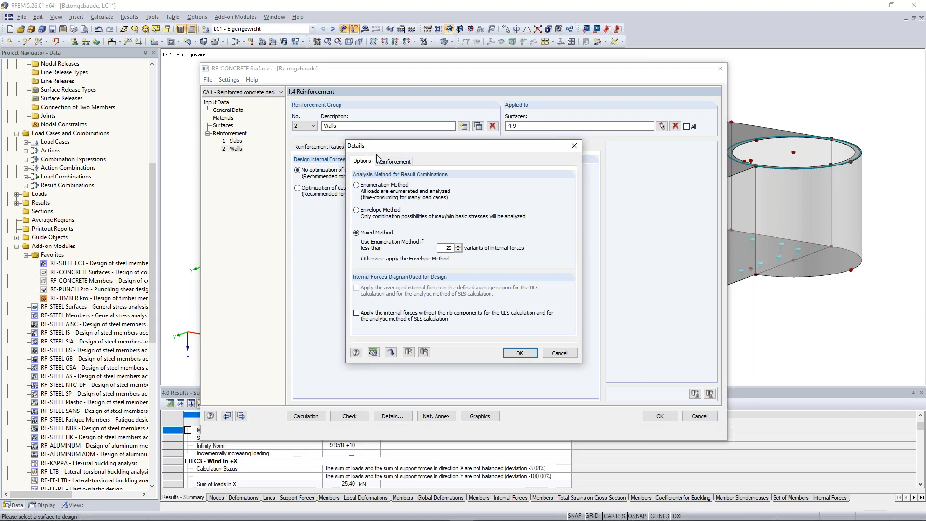
pyautogui.click(399, 163)
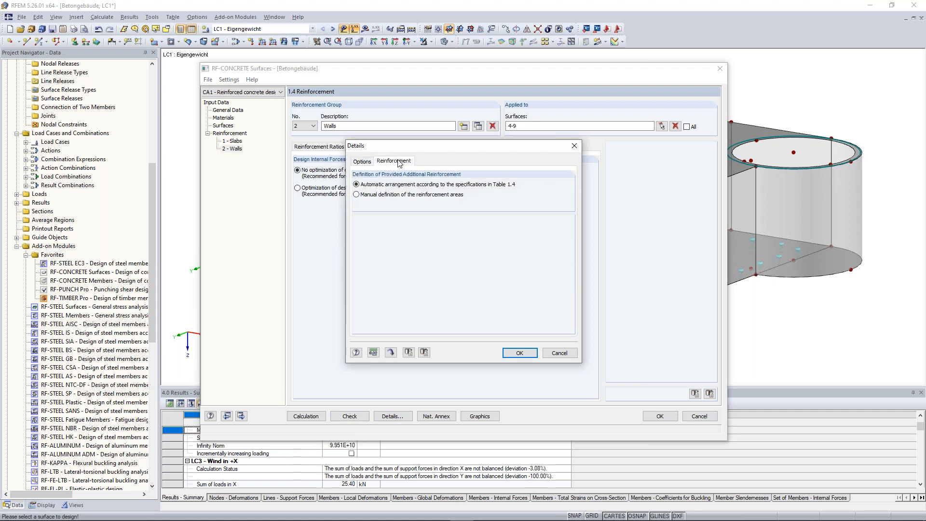
pyautogui.click(362, 162)
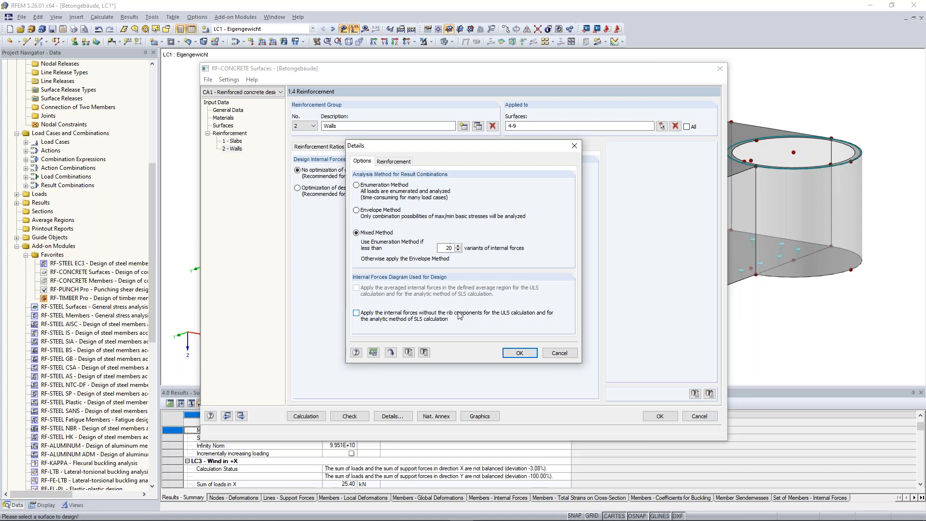
pyautogui.click(558, 353)
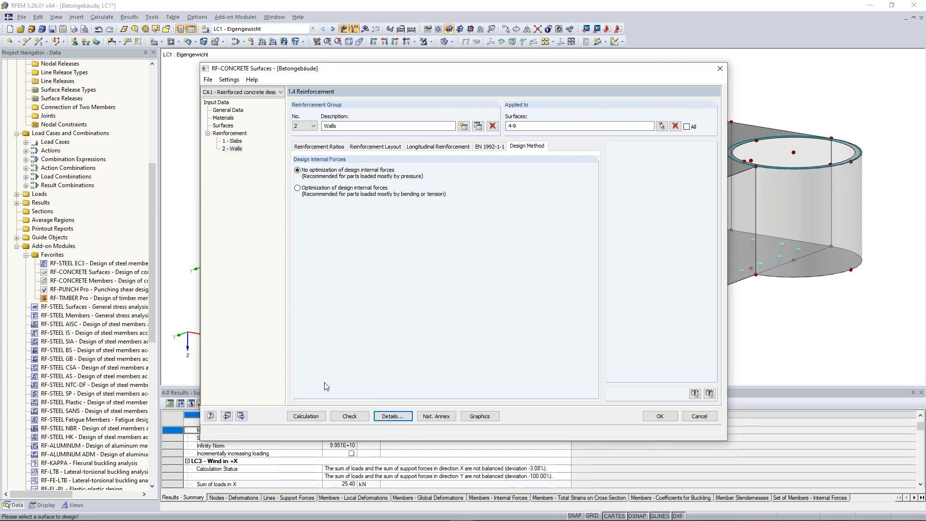
# Step: Run the surface design calculation and review the required reinforcement in total, by surface and by point
pyautogui.click(305, 416)
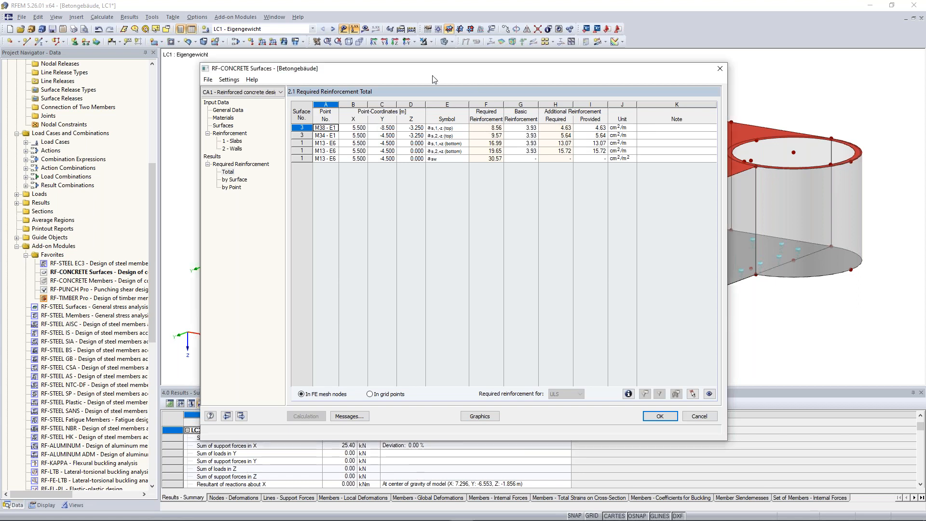
pyautogui.moveTo(433, 71); pyautogui.dragTo(389, 80)
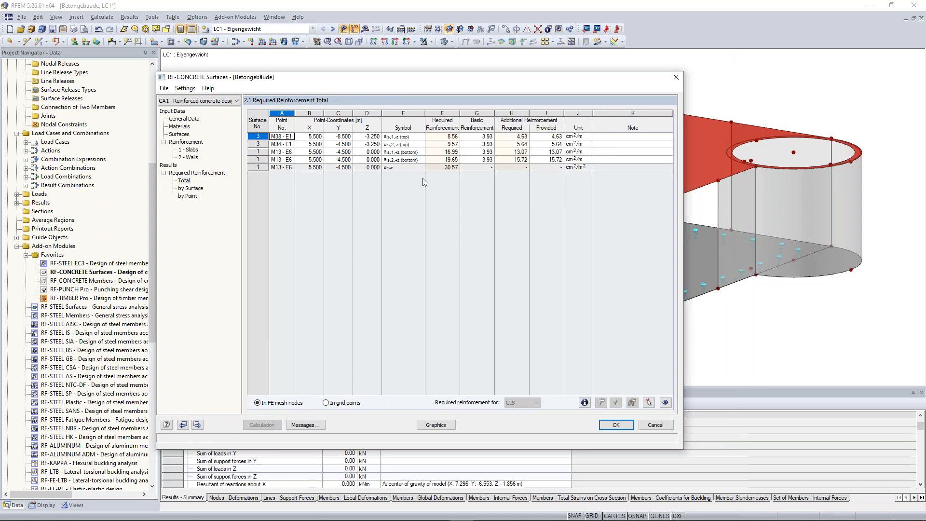
pyautogui.click(191, 189)
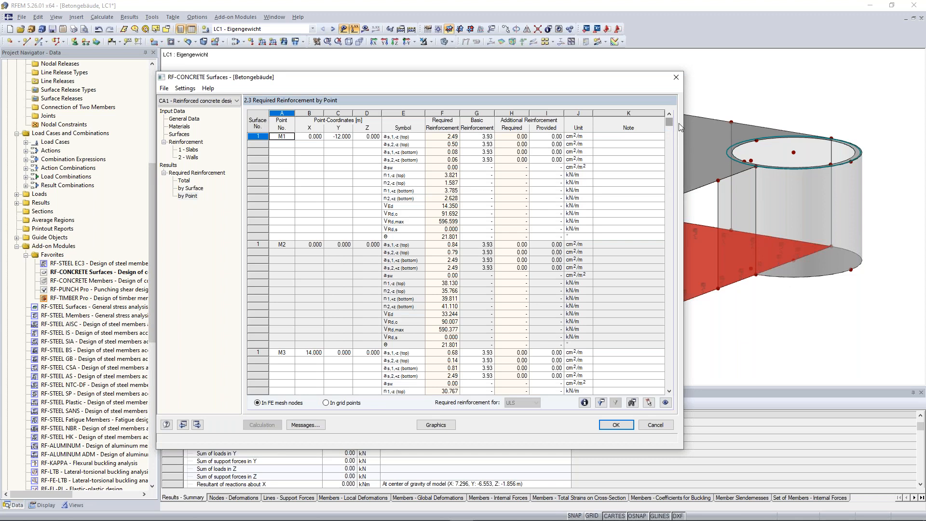
pyautogui.moveTo(669, 123); pyautogui.dragTo(671, 131)
pyautogui.moveTo(670, 184); pyautogui.dragTo(668, 117)
# Step: Display the required reinforcement graphically on the building model and isolate the roof slab in the view
pyautogui.click(442, 424)
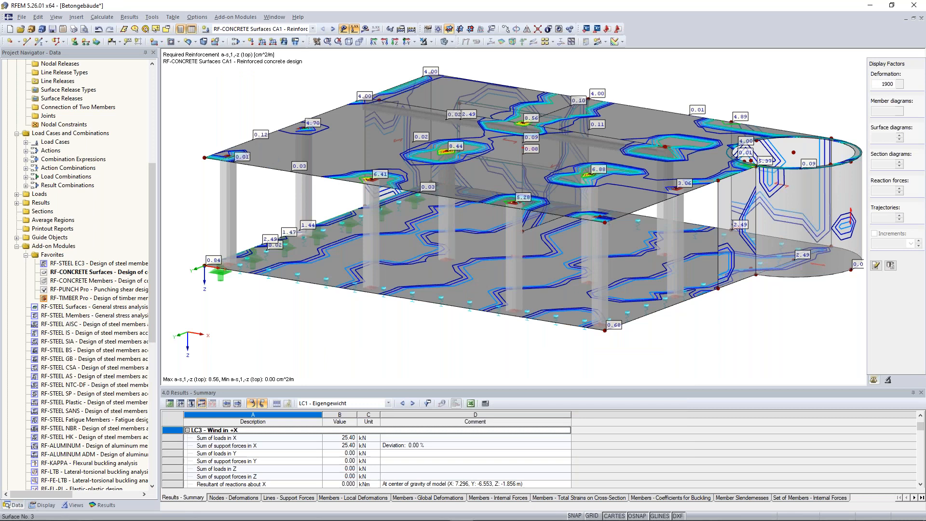
pyautogui.click(310, 201)
pyautogui.click(269, 91)
pyautogui.keyDown('ctrl'); pyautogui.moveTo(269, 92); pyautogui.dragTo(268, 90, button='middle'); pyautogui.keyUp('ctrl')
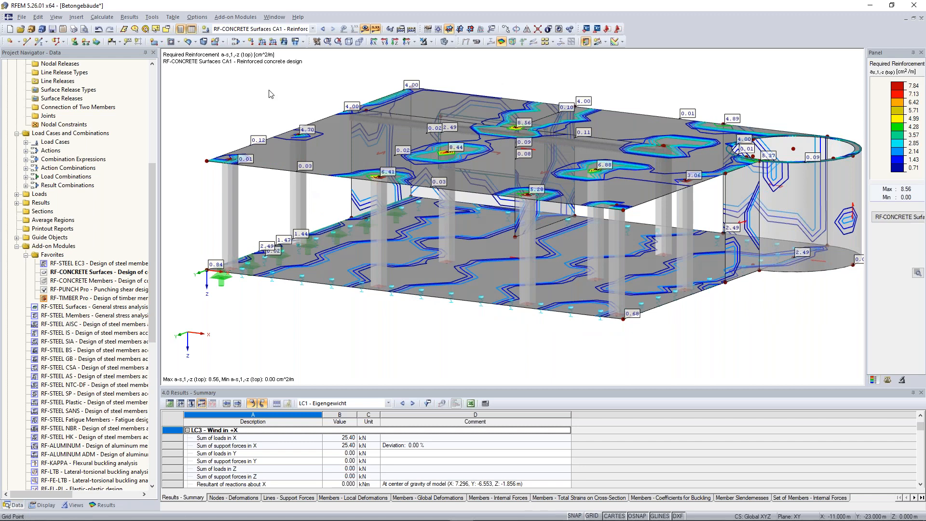
pyautogui.click(369, 117)
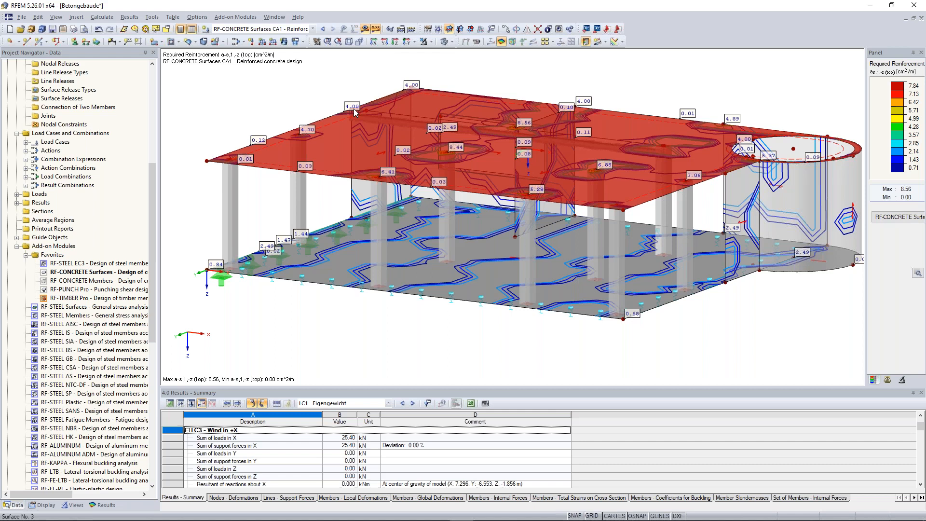
pyautogui.moveTo(296, 96); pyautogui.dragTo(348, 118, button='middle')
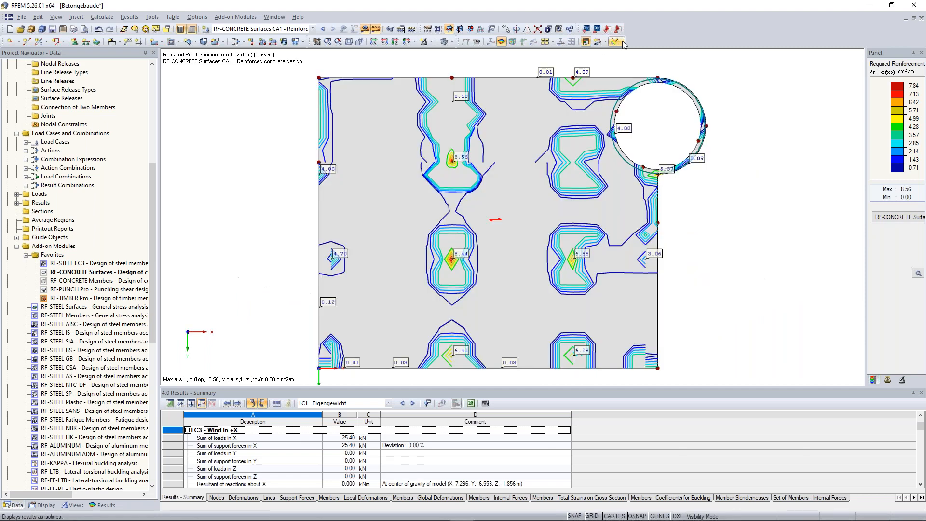
# Step: View the roof slab in plan and display its required additional top reinforcement in direction 1
pyautogui.click(623, 42)
pyautogui.click(628, 54)
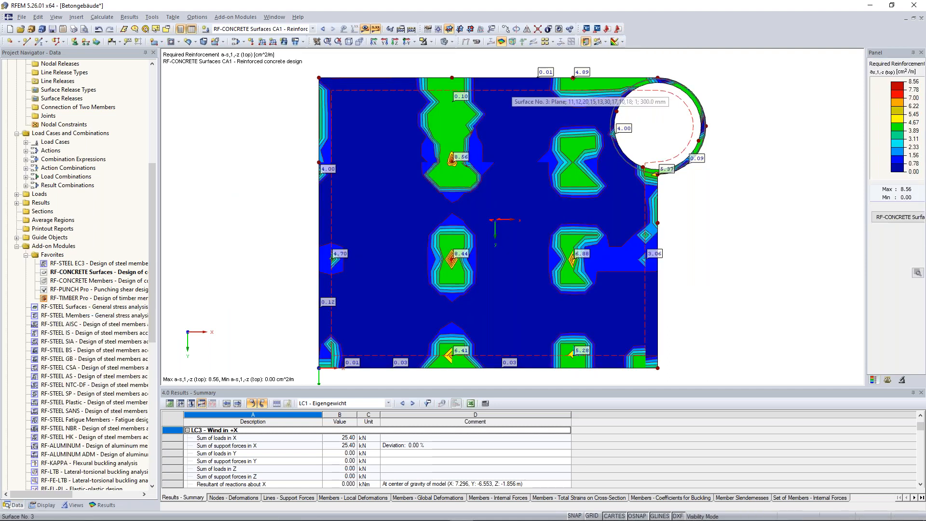
pyautogui.click(101, 505)
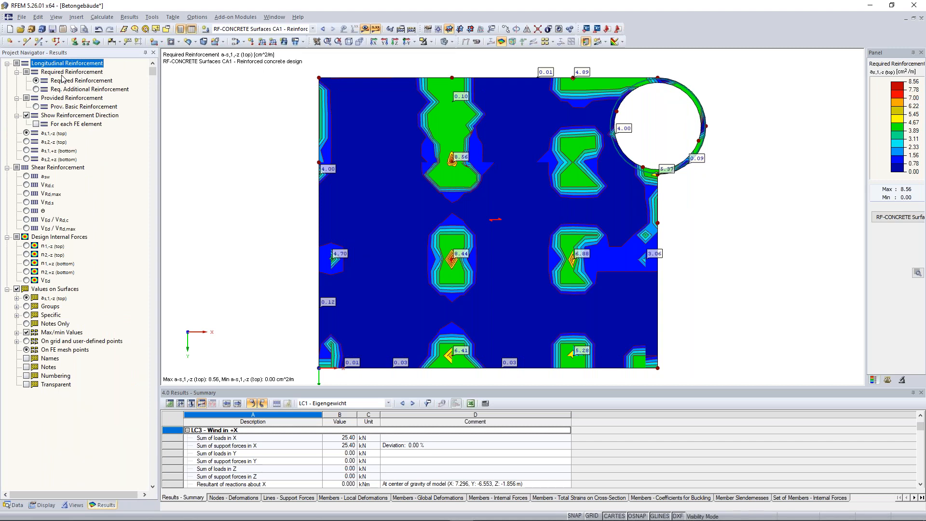
pyautogui.scroll(-1, 357, 242)
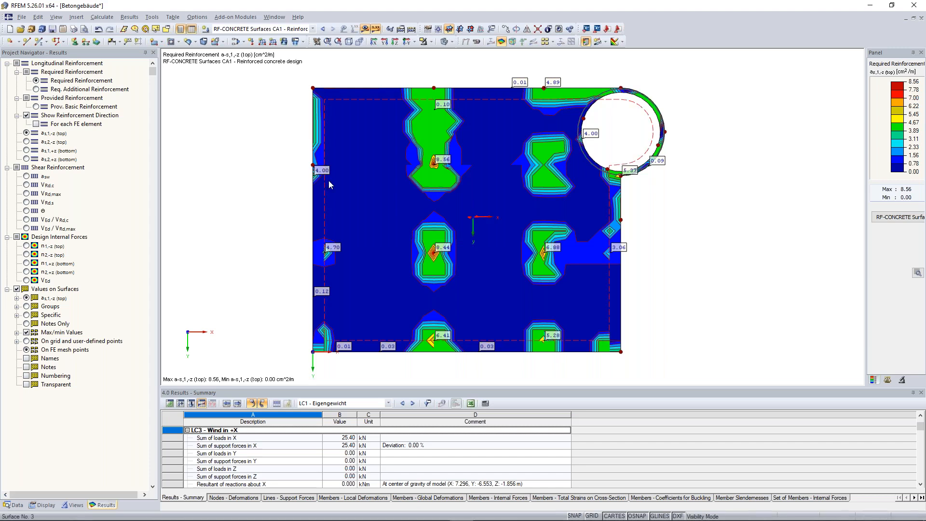
pyautogui.click(36, 89)
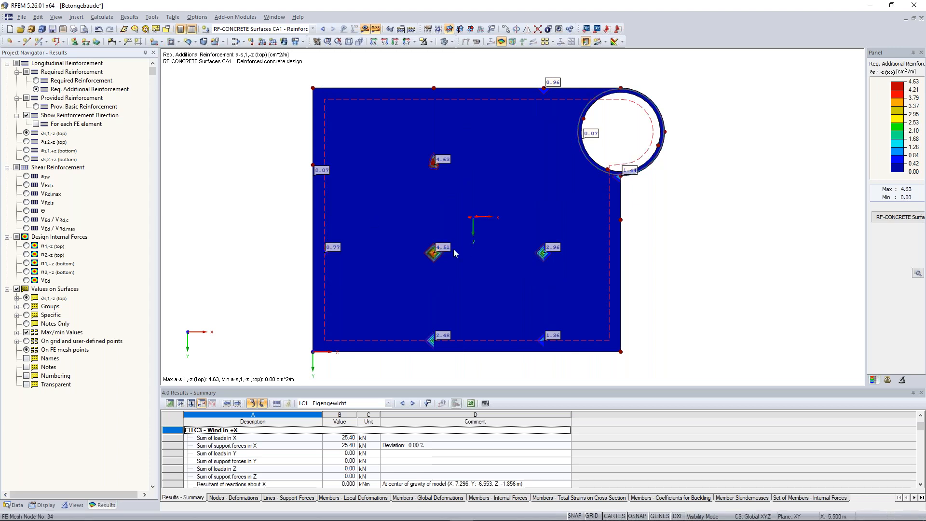
pyautogui.scroll(2, 471, 267)
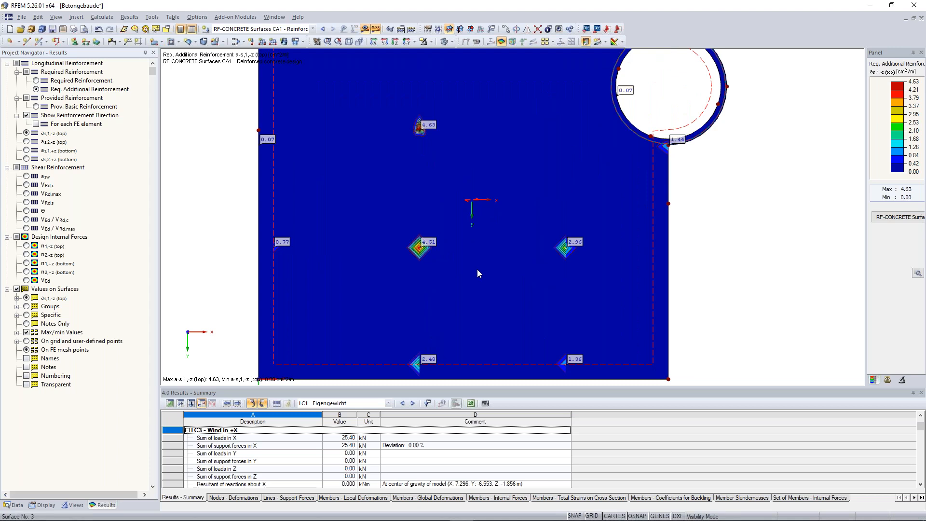
pyautogui.scroll(-1, 497, 229)
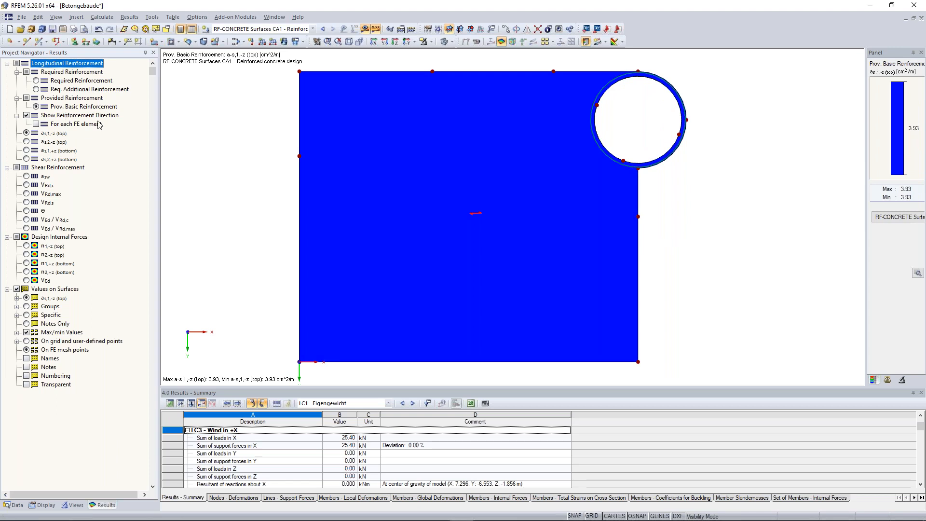
# Step: Check the slab's provided basic top reinforcement, temporarily showing the reinforcement direction for each FE element
pyautogui.click(36, 124)
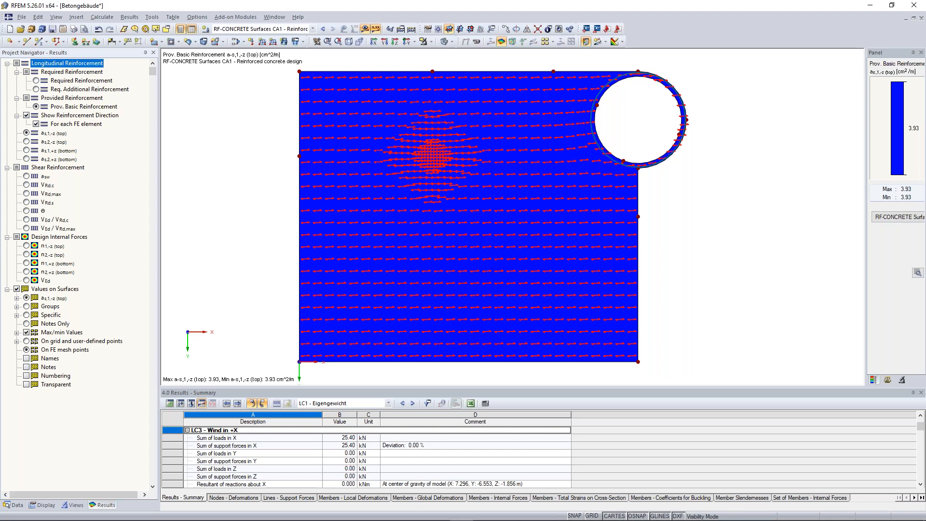
pyautogui.click(36, 124)
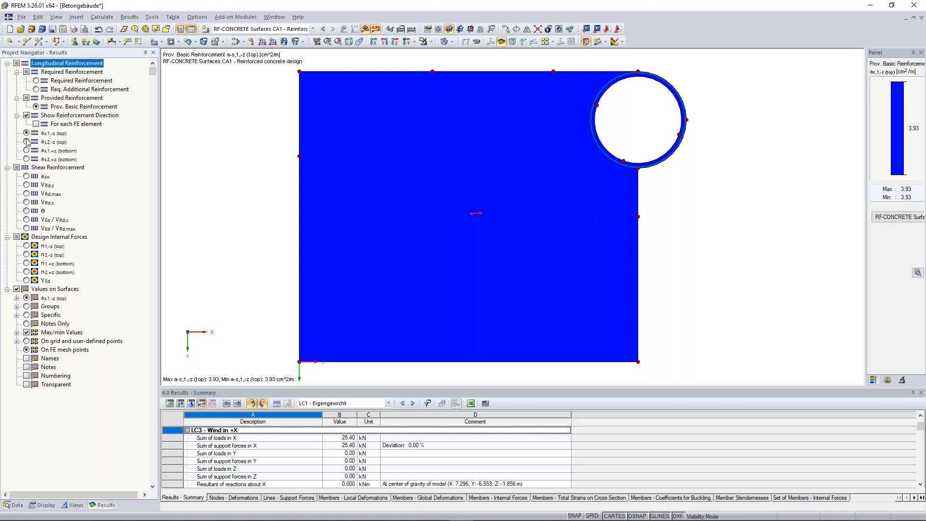
pyautogui.click(27, 134)
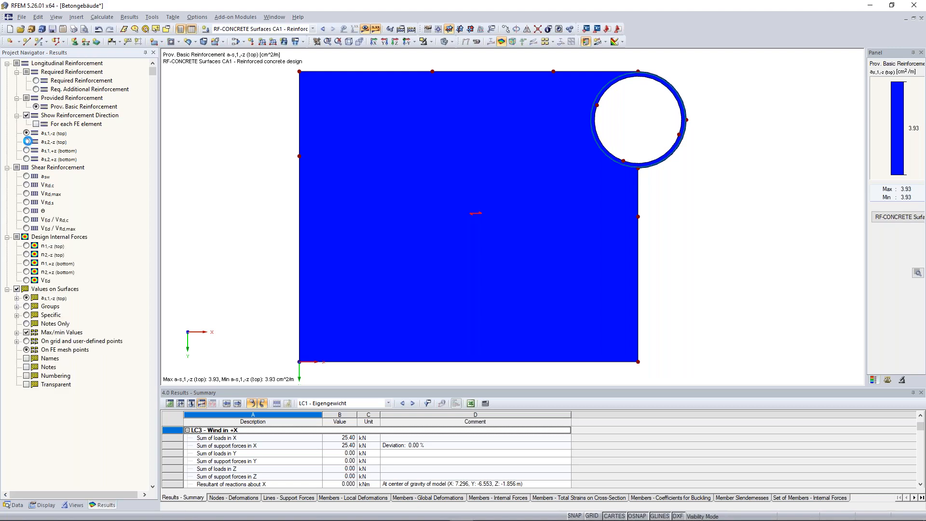
# Step: Review the roof slab's required reinforcement for the top and bottom layers in both directions
pyautogui.click(36, 80)
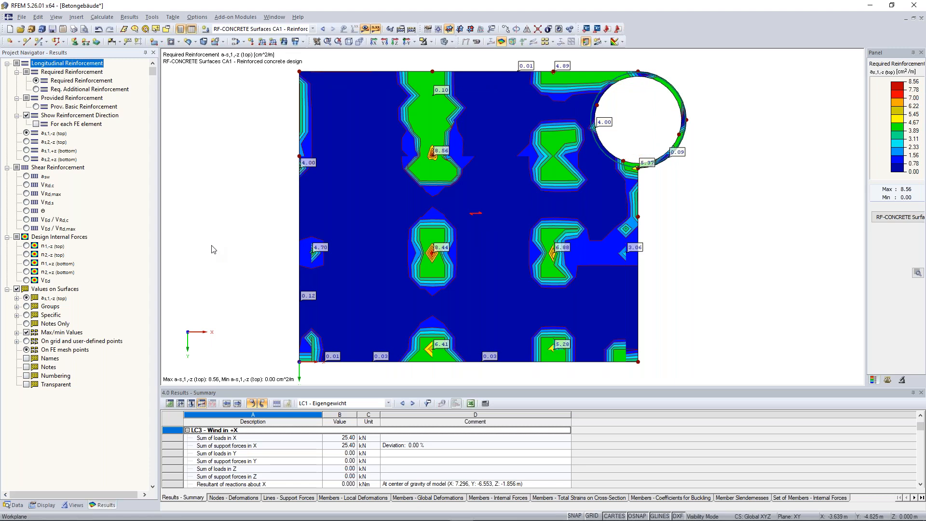
pyautogui.click(26, 142)
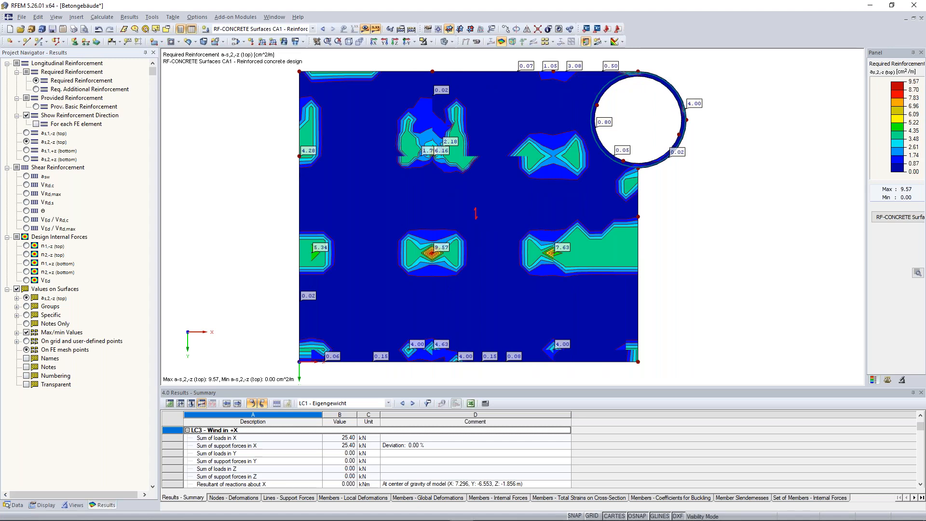
pyautogui.click(27, 150)
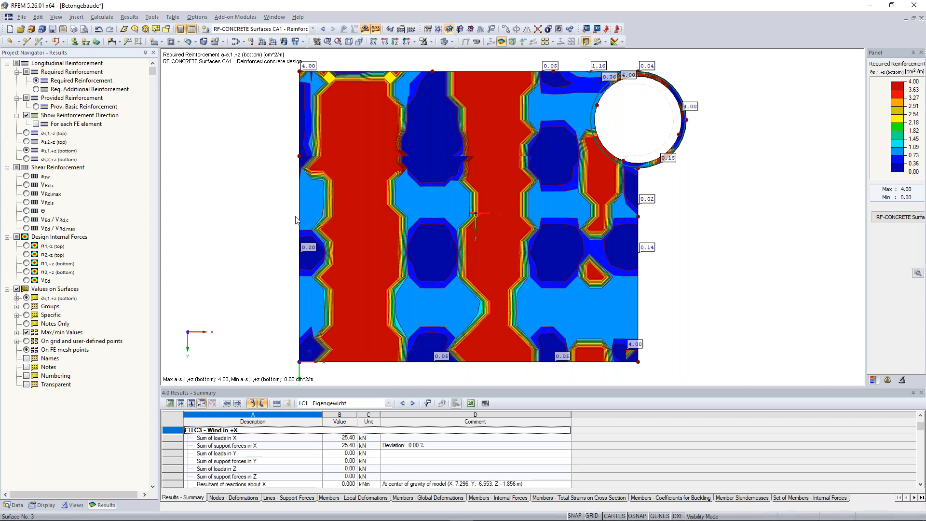
pyautogui.click(27, 159)
# Step: Examine the slab's shear reinforcement a-sw, the required additional top reinforcement and the design internal forces n-1 (top)
pyautogui.click(26, 177)
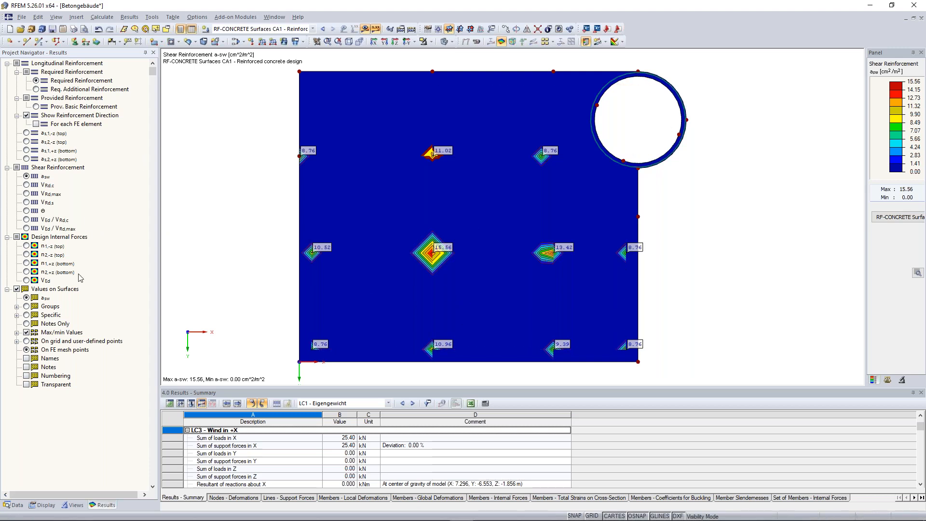
pyautogui.click(27, 133)
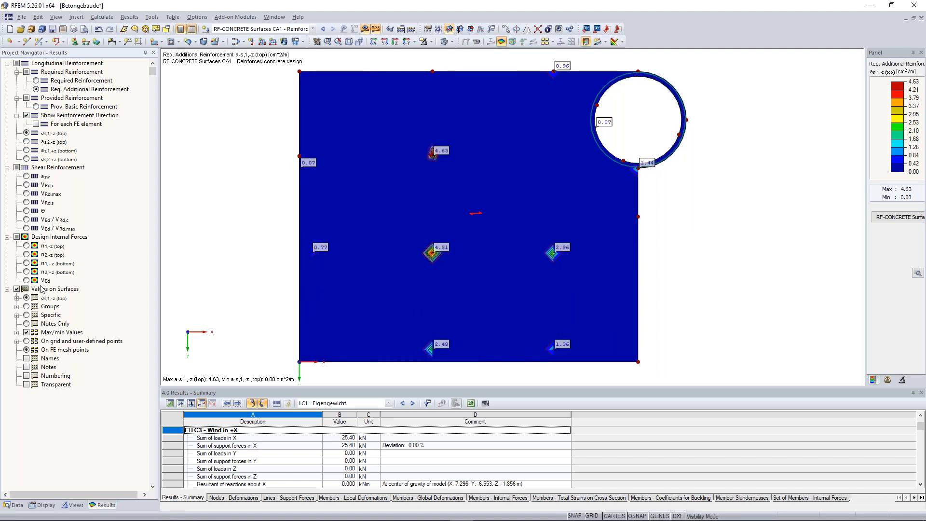
pyautogui.click(27, 246)
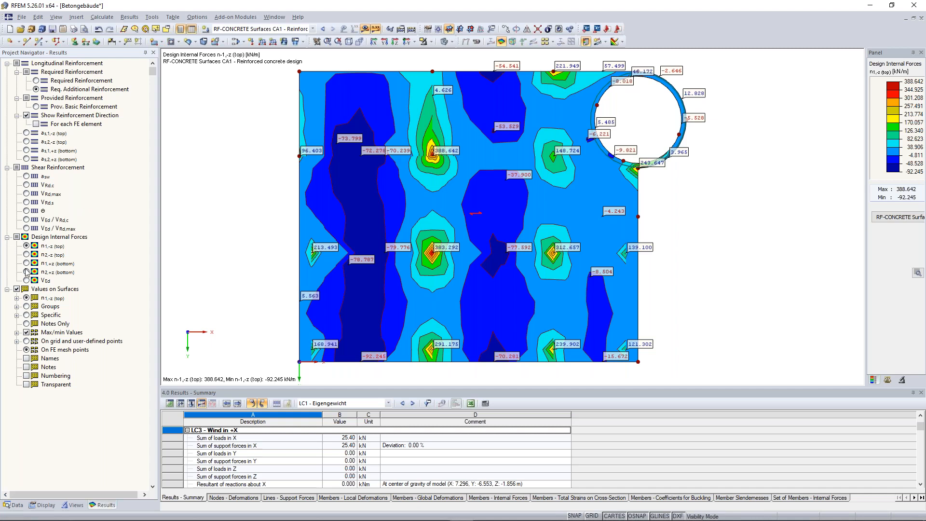
# Step: Hide the values on surfaces and exclude the isoband below 0.78 from the required top reinforcement's color scale
pyautogui.click(17, 289)
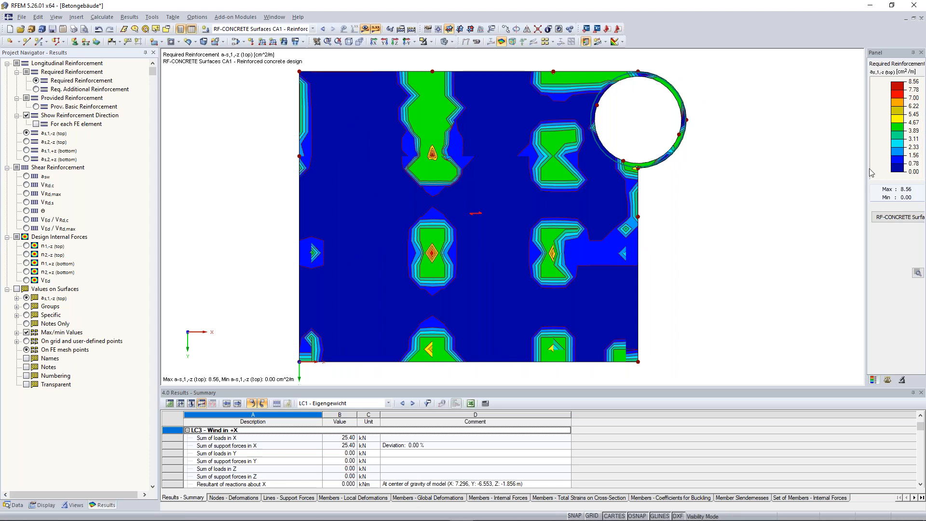
pyautogui.doubleClick(898, 142)
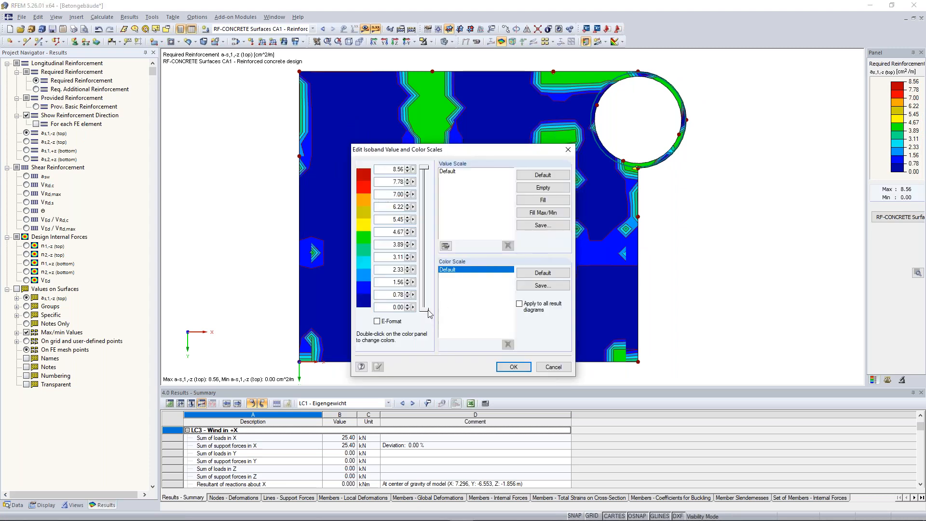
pyautogui.moveTo(428, 310); pyautogui.dragTo(428, 296)
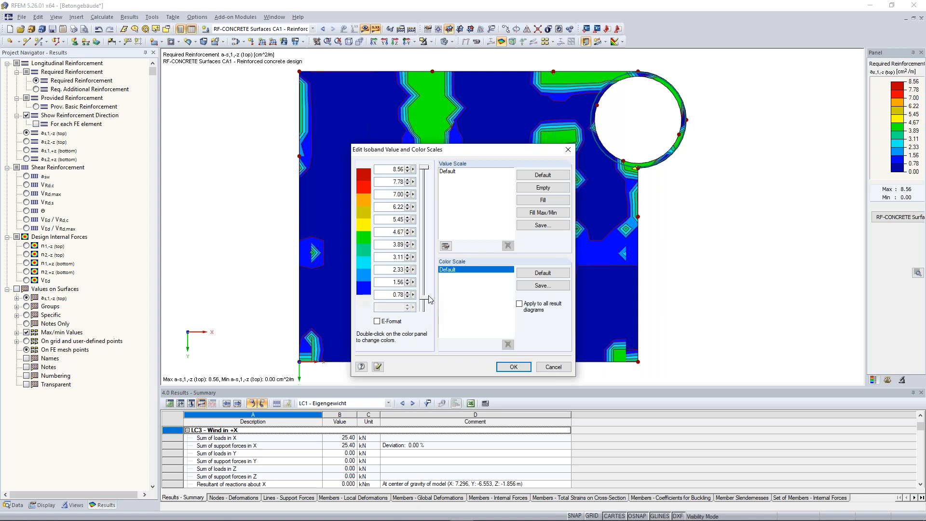
pyautogui.click(514, 367)
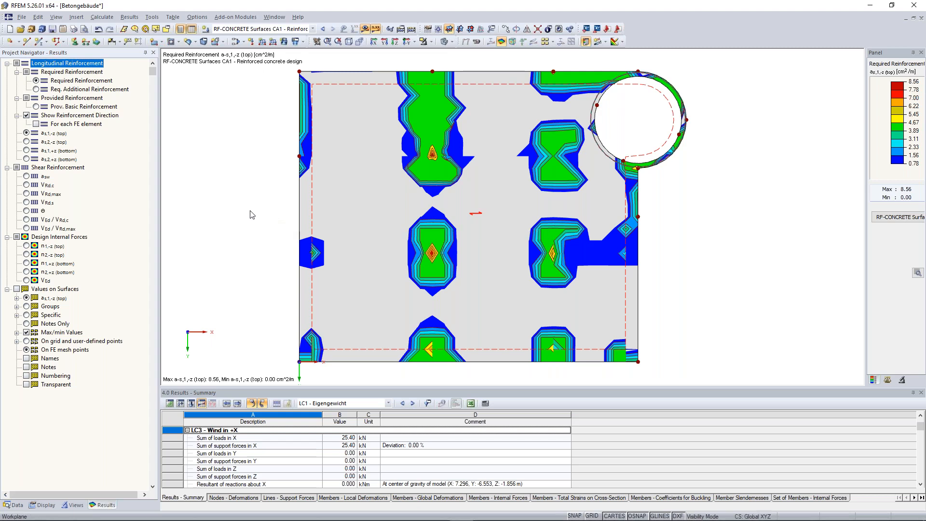
pyautogui.scroll(-1, 248, 214)
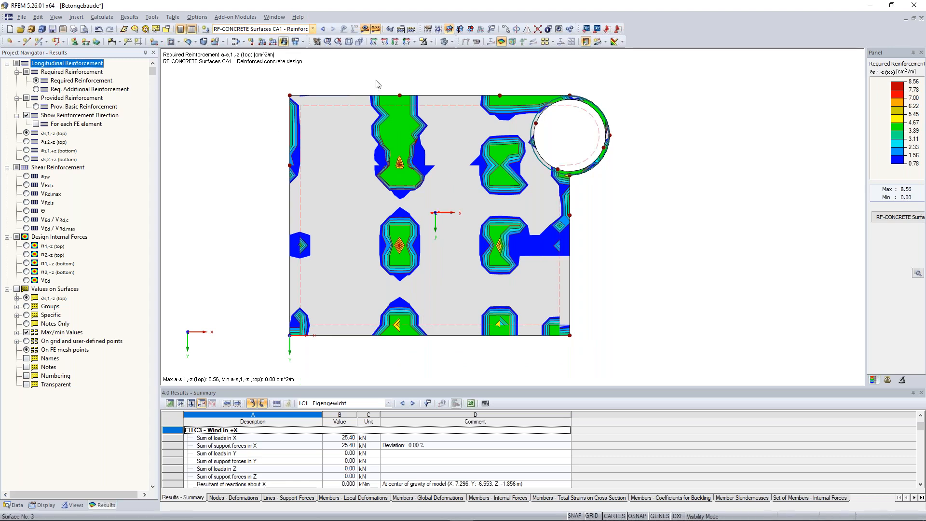
# Step: Cancel the visibility mode to display all objects and return the building model to the isometric view
pyautogui.click(432, 42)
pyautogui.click(450, 123)
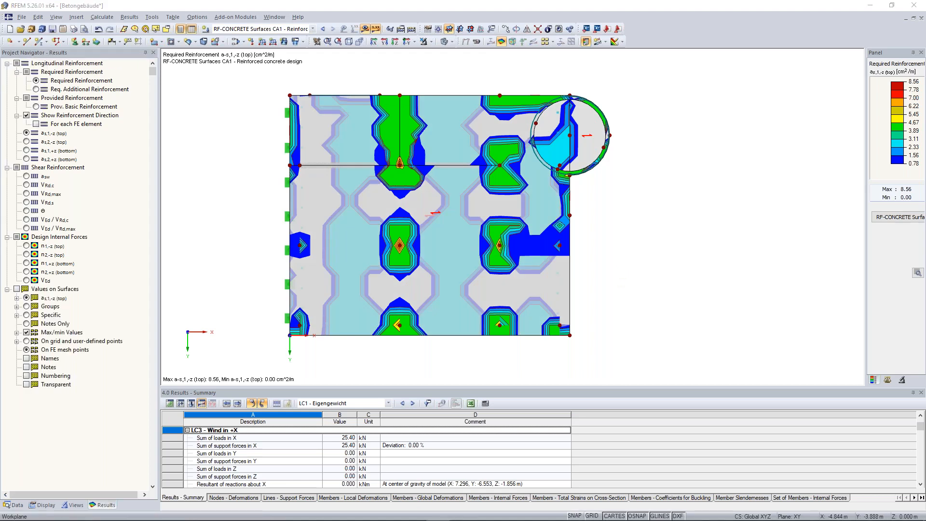
pyautogui.click(430, 41)
pyautogui.click(368, 86)
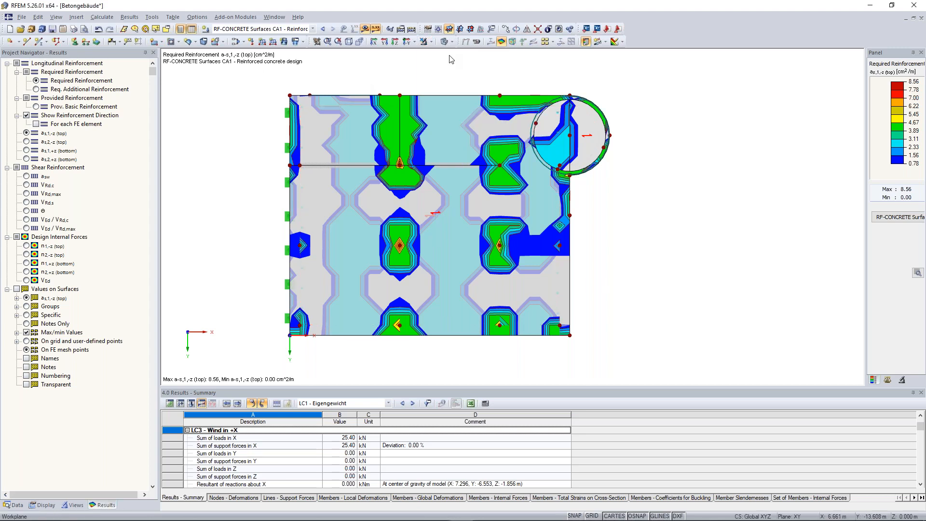
pyautogui.click(349, 42)
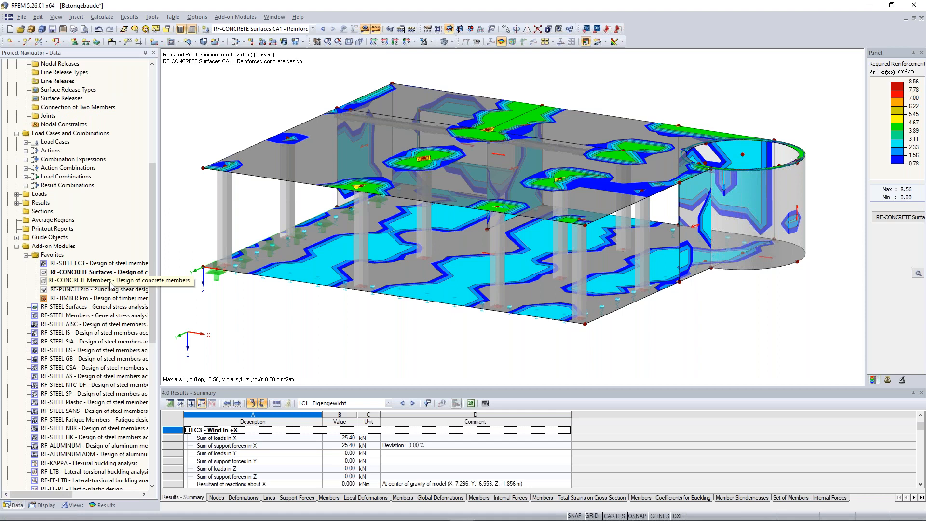
# Step: Open RF-CONCRETE Members and select result combination RC1 for the ultimate limit state design
pyautogui.doubleClick(111, 284)
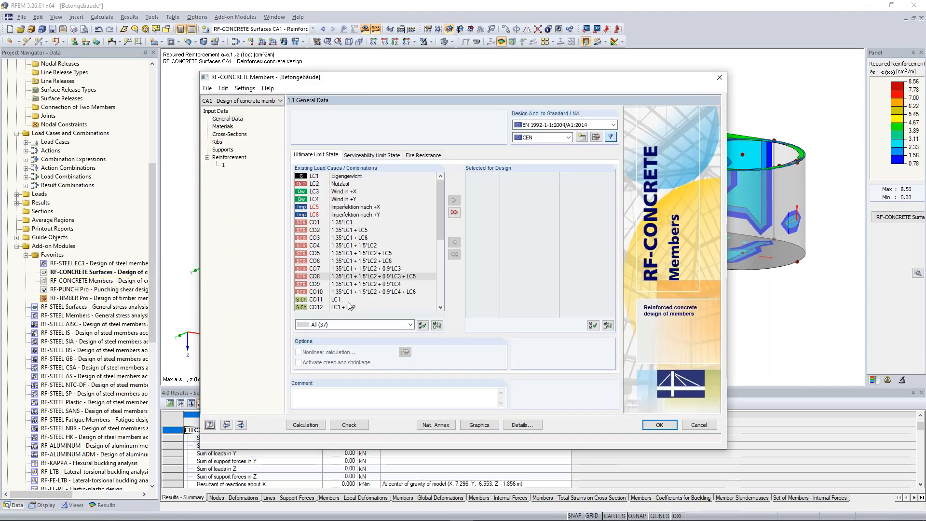
pyautogui.scroll(-7, 445, 303)
pyautogui.click(366, 292)
pyautogui.click(454, 202)
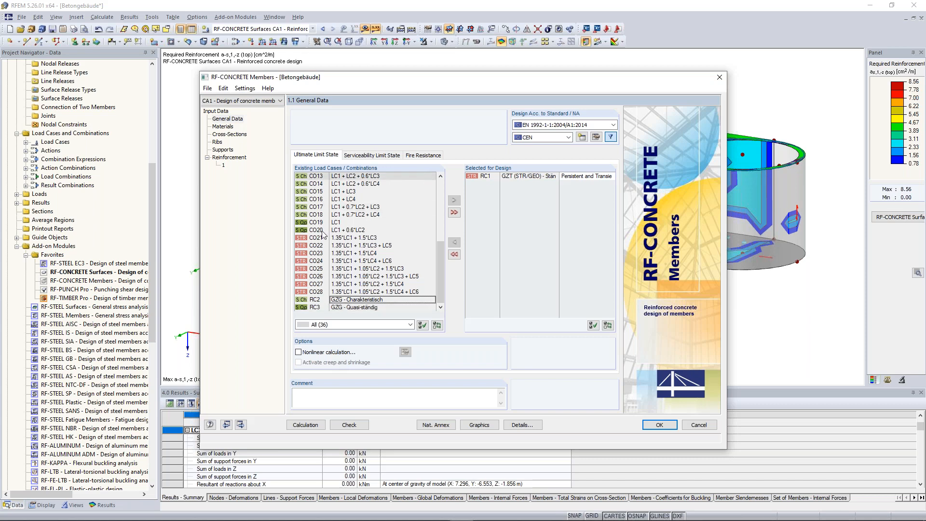
# Step: Check the materials, the cross-sections and the effective widths of the ribs on members 10 and 11
pyautogui.click(223, 127)
pyautogui.click(240, 137)
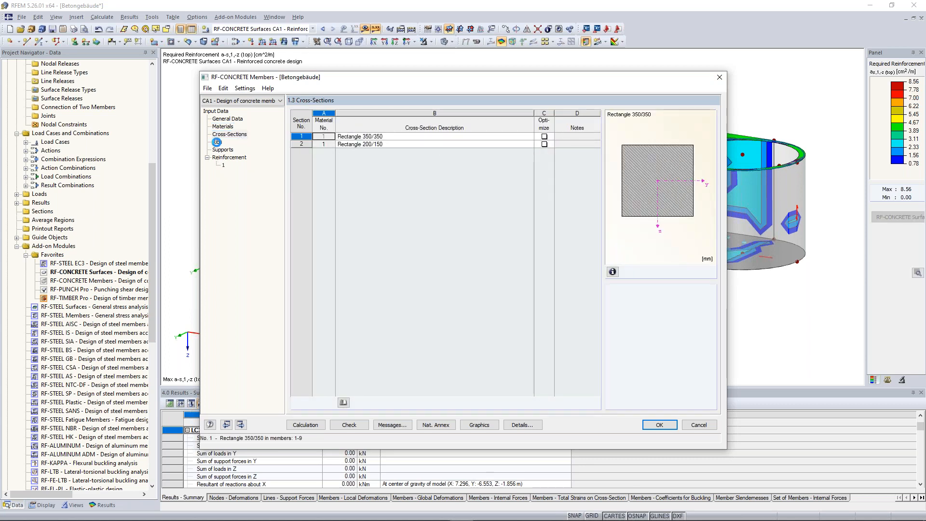
pyautogui.click(218, 143)
pyautogui.moveTo(456, 82); pyautogui.dragTo(446, 153)
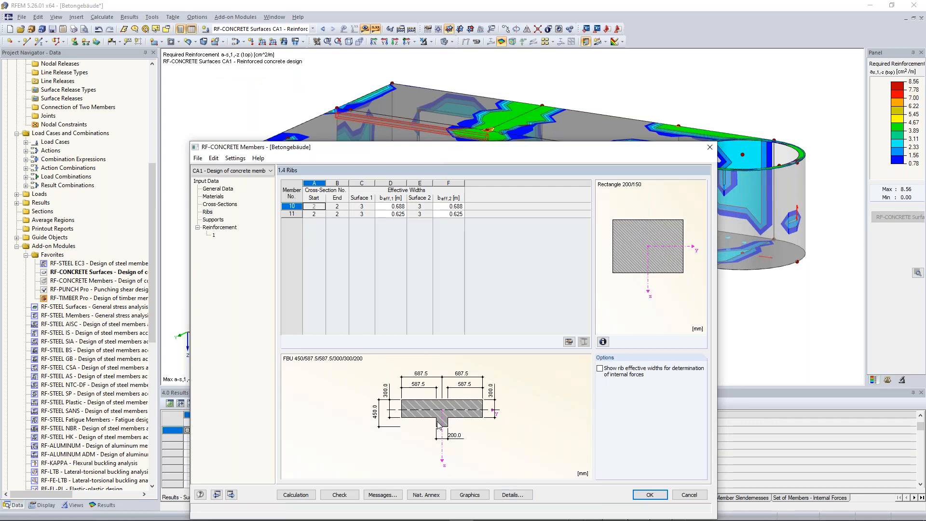
pyautogui.moveTo(476, 149); pyautogui.dragTo(473, 94)
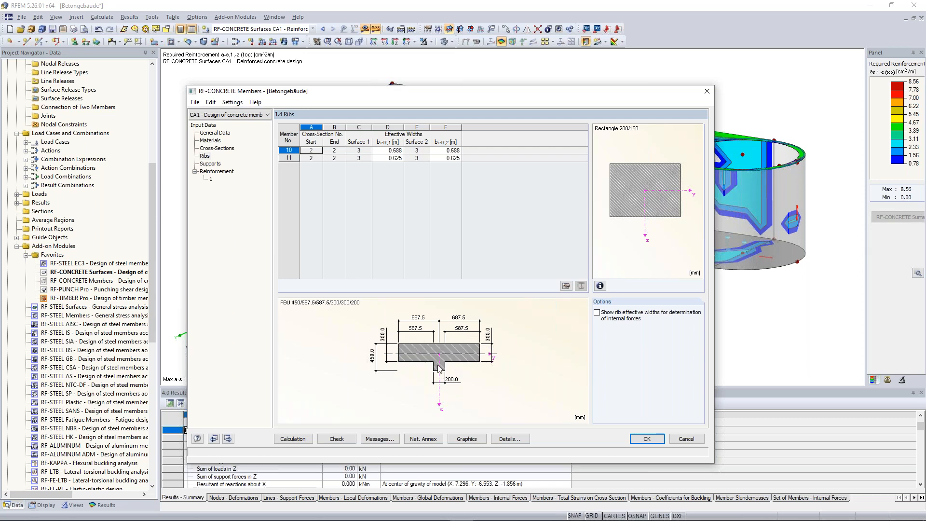
# Step: Set both effective widths of the rib on member 10 to 0.625 m
pyautogui.click(447, 151)
pyautogui.click(384, 151)
pyautogui.write('0.625')
pyautogui.press('Tab')
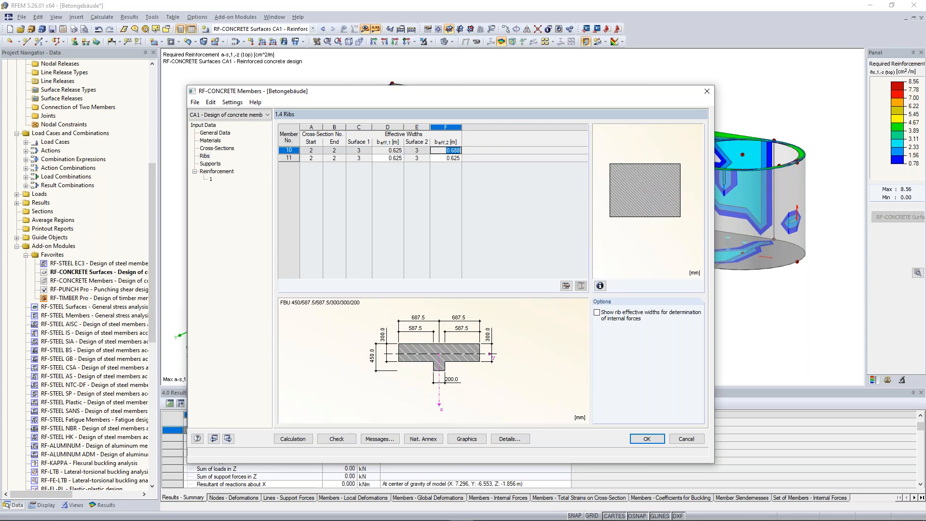
pyautogui.write('0.625')
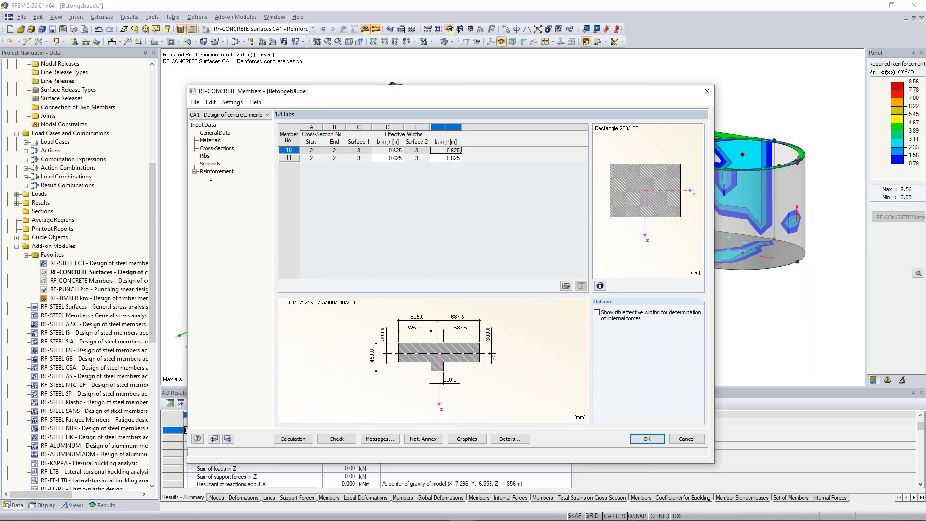
# Step: Select nodes 38, 39 and 41 in the model as the supports for the member design
pyautogui.click(211, 164)
pyautogui.click(311, 151)
pyautogui.click(318, 151)
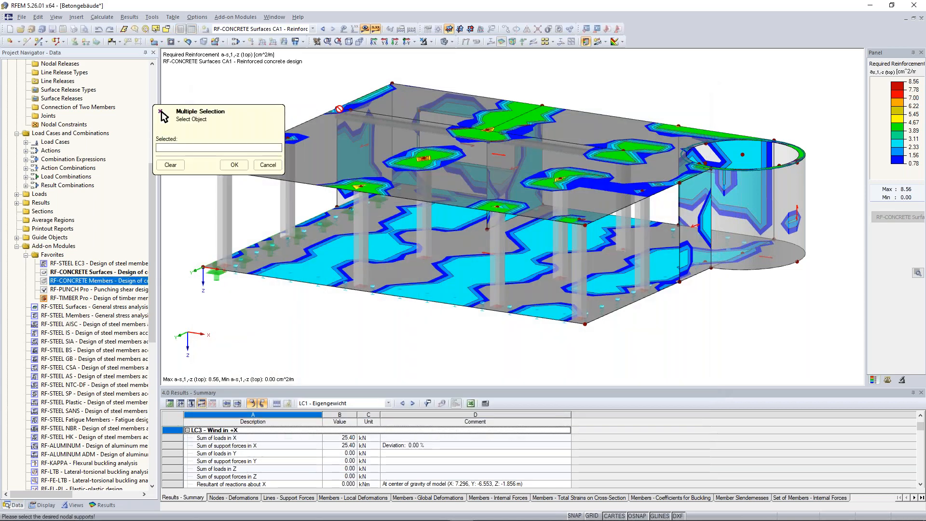
pyautogui.click(488, 129)
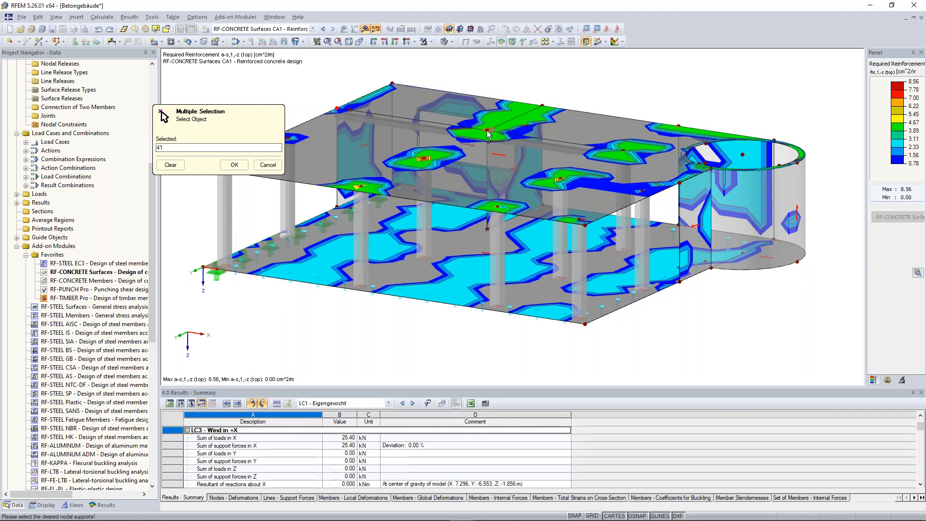
pyautogui.click(235, 165)
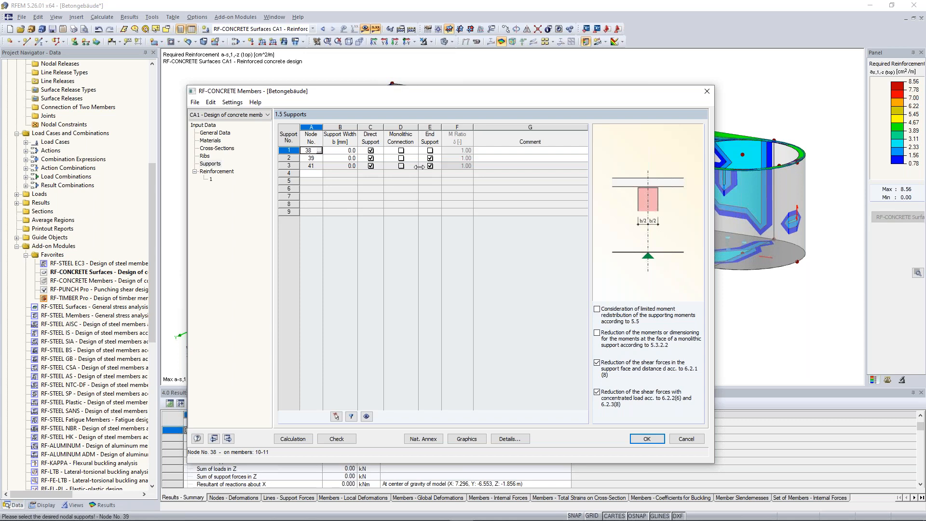
# Step: Activate the monolithic connection for the supports at nodes 38, 39 and 41, and check their locations in the model
pyautogui.click(401, 151)
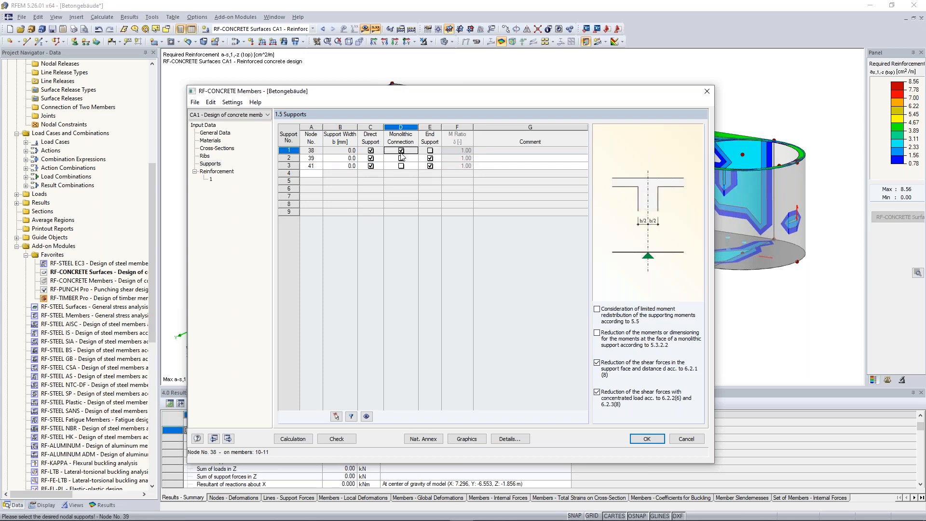
pyautogui.click(401, 158)
pyautogui.click(401, 166)
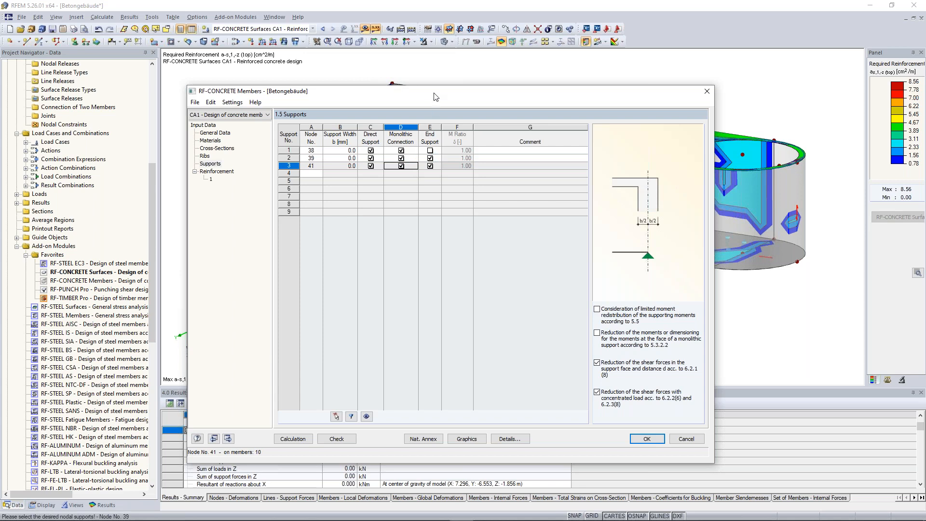
pyautogui.moveTo(436, 97); pyautogui.dragTo(438, 191)
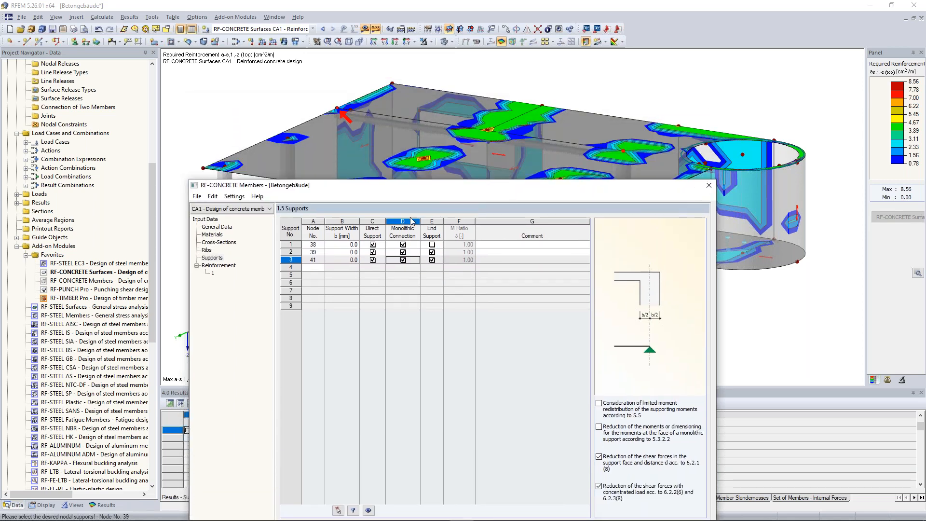
pyautogui.click(436, 254)
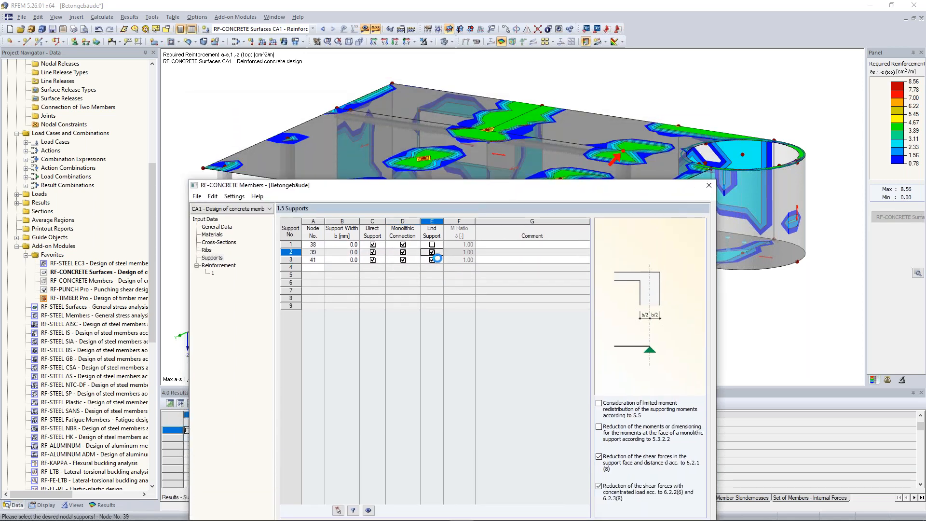
pyautogui.moveTo(487, 187); pyautogui.dragTo(474, 61)
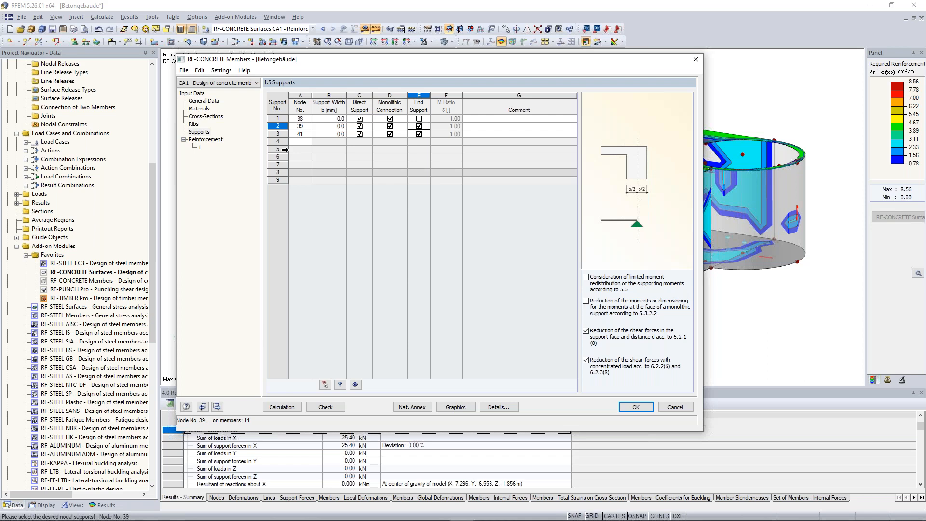
# Step: Describe reinforcement group 1 as Downstand Beam and remove all single members from its assignment
pyautogui.click(199, 147)
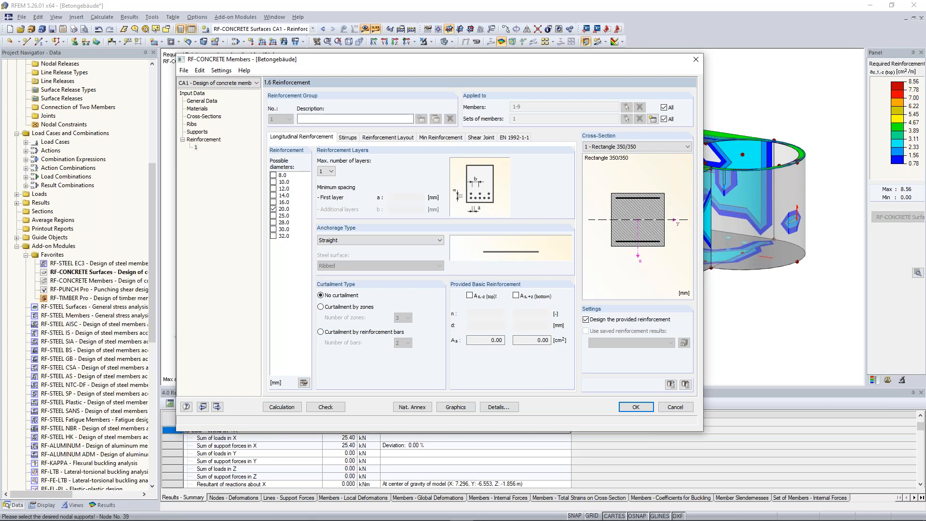
pyautogui.write('Downstand Beam')
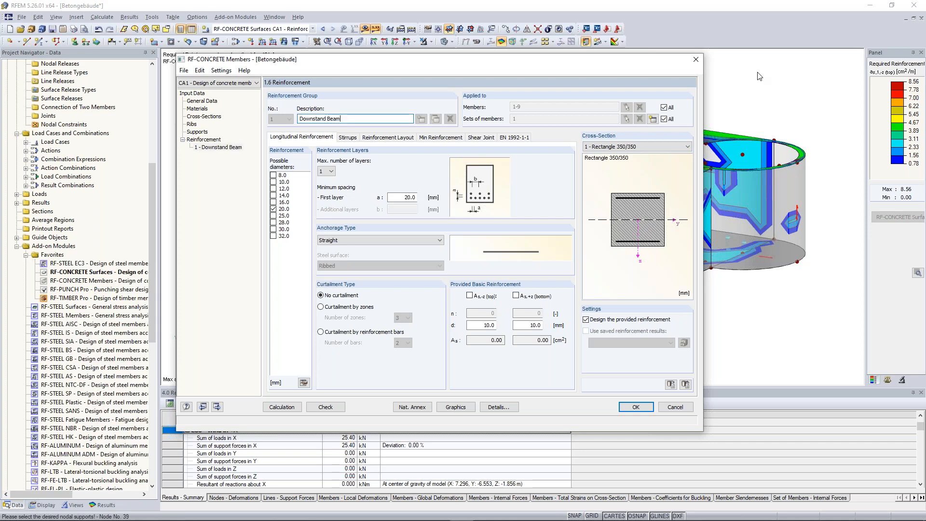
pyautogui.click(664, 107)
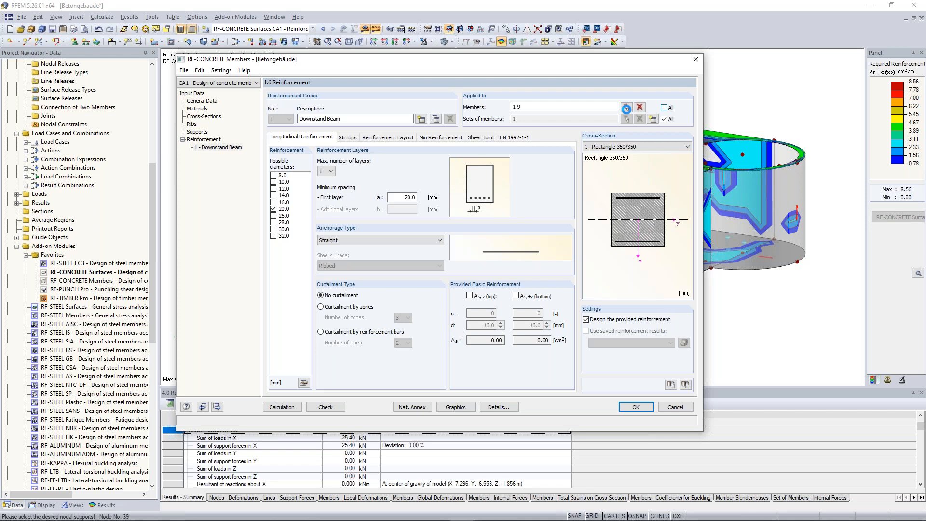
pyautogui.click(640, 107)
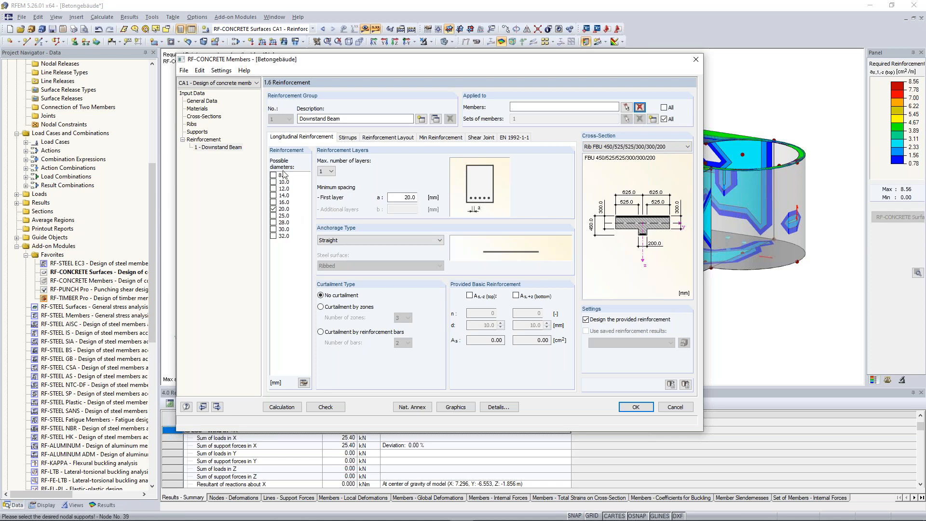
# Step: Allow 25 mm longitudinal bars and set the stirrup layout to defined stirrup spacing for the downstand beam
pyautogui.click(274, 216)
pyautogui.click(348, 138)
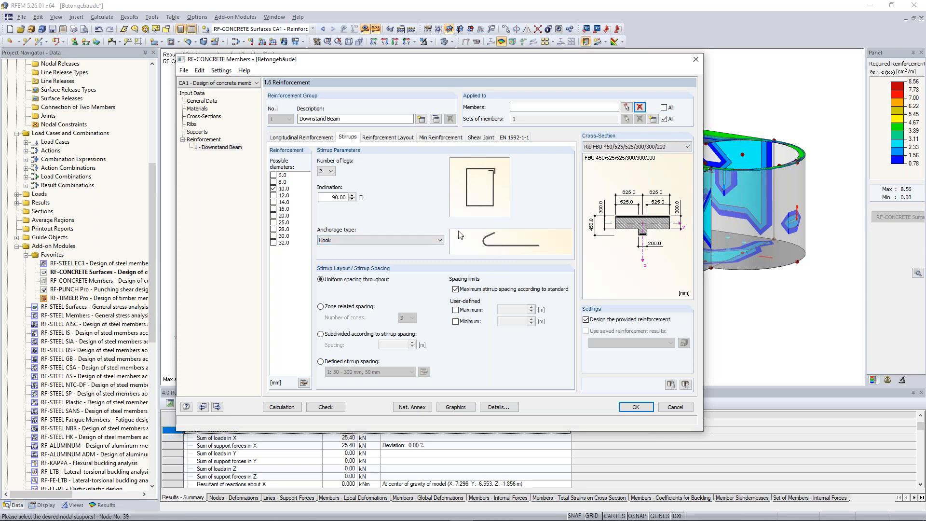
pyautogui.click(344, 362)
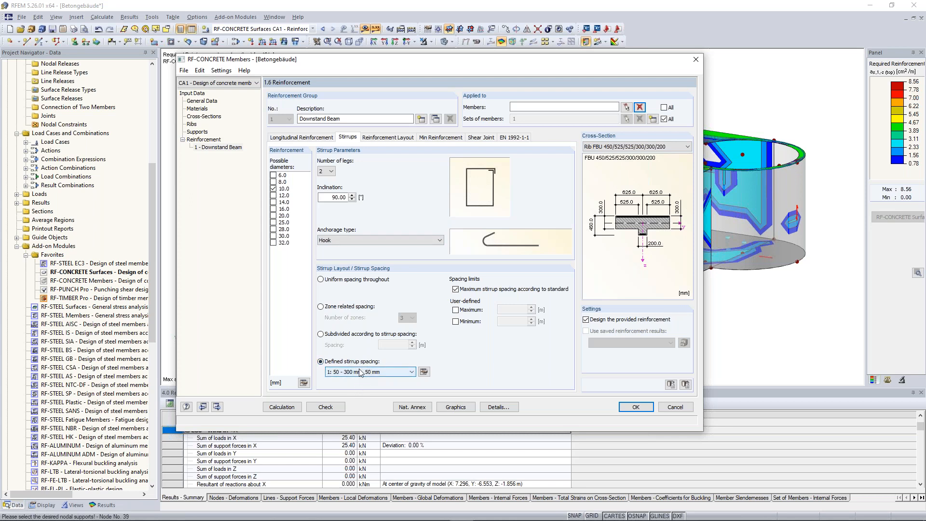
# Step: Inspect the defined stirrup spacing lists, try 100 - 300 mm, 100 mm, and return to 50 - 300 mm, 50 mm
pyautogui.click(401, 375)
pyautogui.click(401, 376)
pyautogui.click(425, 372)
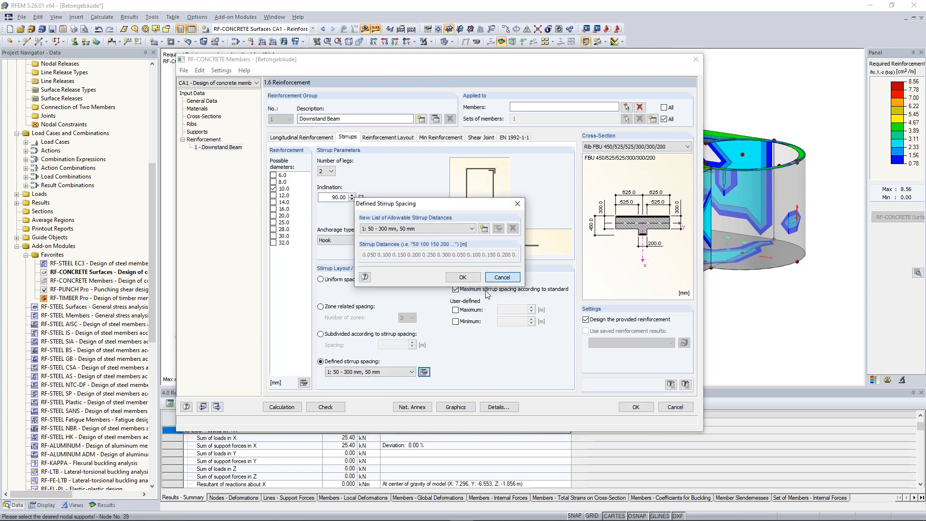
pyautogui.click(502, 278)
pyautogui.click(391, 375)
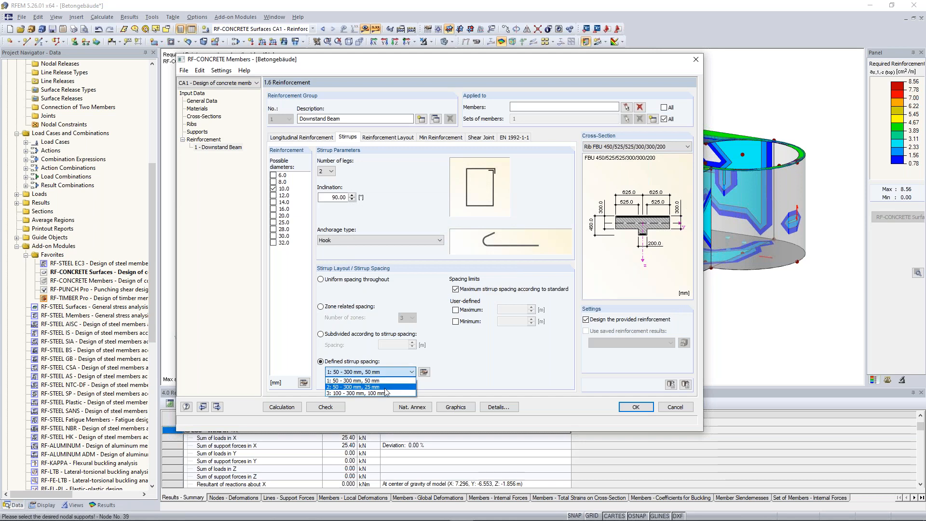
pyautogui.click(385, 394)
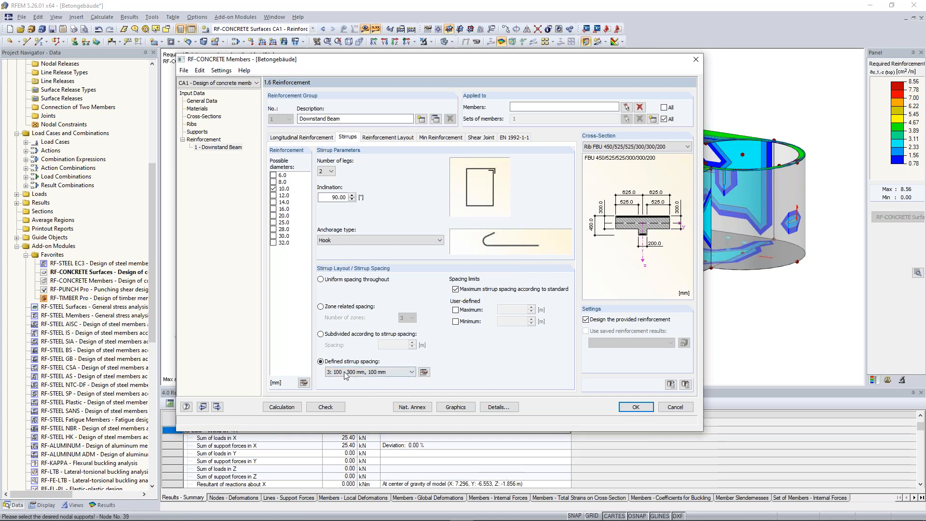
pyautogui.click(386, 372)
pyautogui.click(381, 379)
# Step: Deactivate the even reinforcement distribution over the complete slab width and the circumferential distribution of torsional reinforcement
pyautogui.click(389, 138)
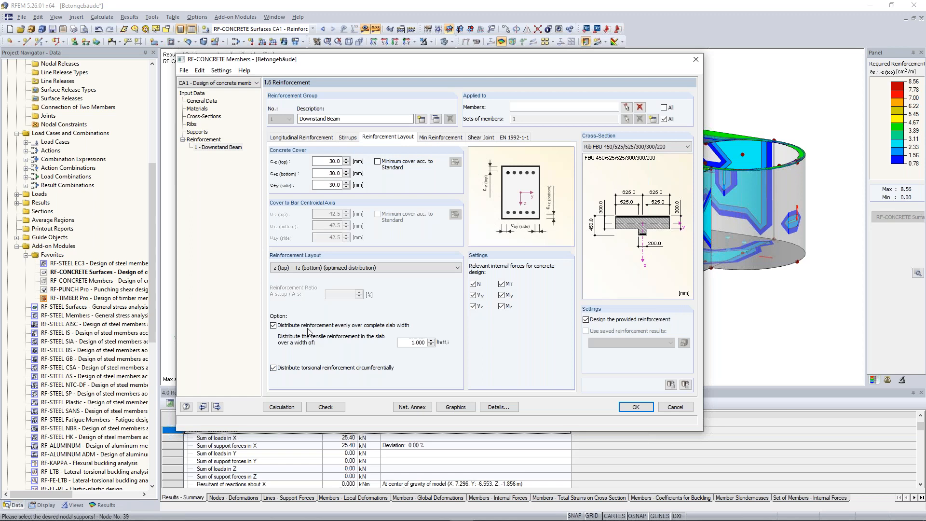
pyautogui.click(274, 325)
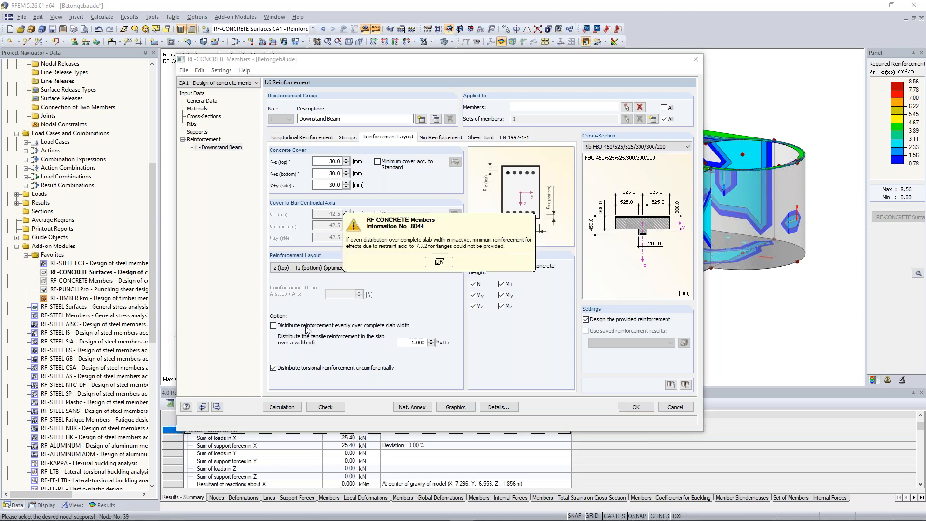
pyautogui.click(439, 262)
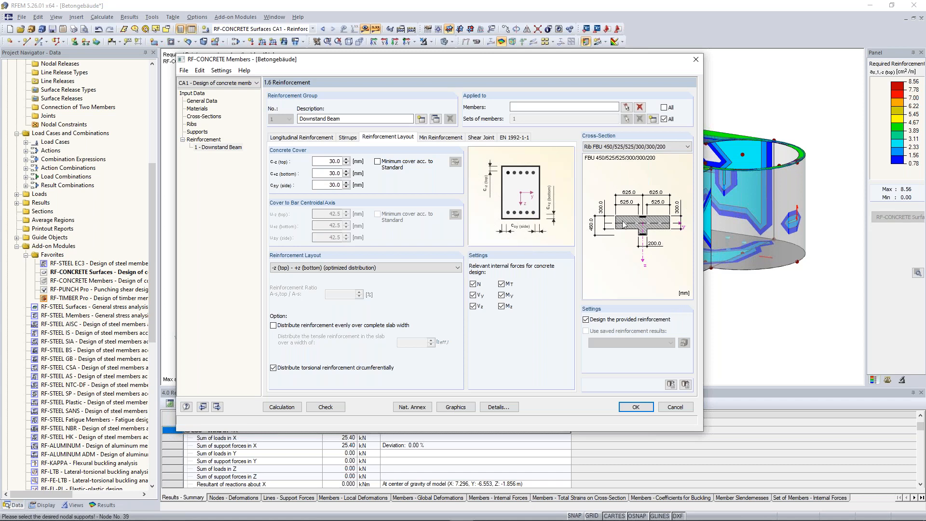
pyautogui.click(333, 368)
# Step: Review the minimum reinforcement, shear joint and EN 1992-1-1 settings of the downstand beam
pyautogui.click(458, 138)
pyautogui.click(489, 138)
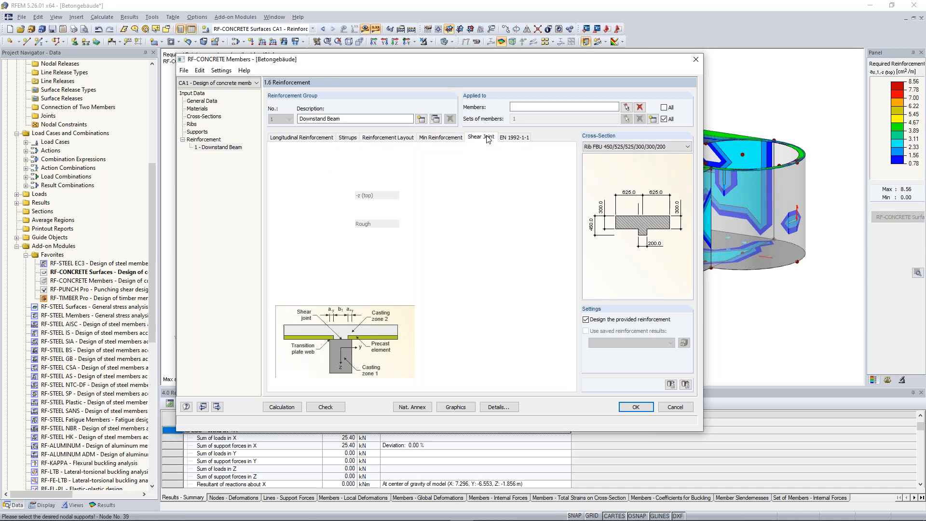
pyautogui.click(513, 139)
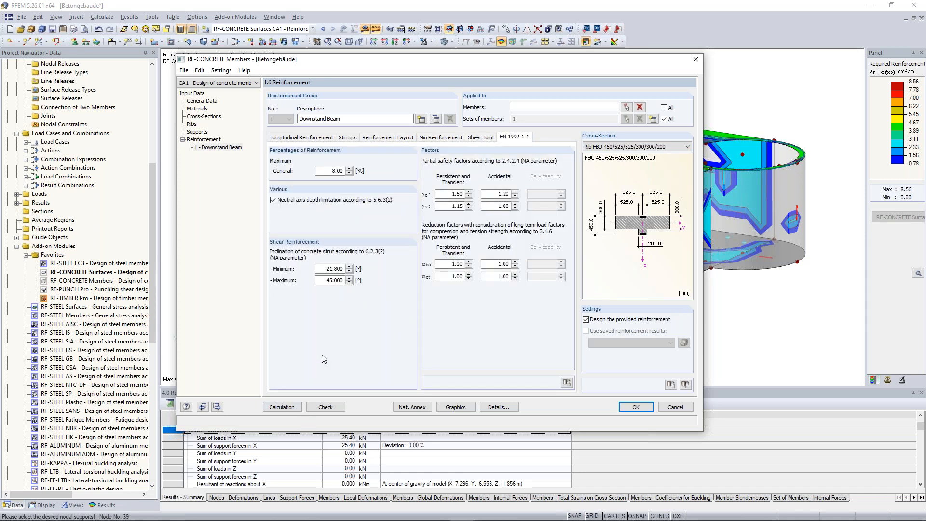
# Step: Run the member design calculation and check the required torsional and shear reinforcement by set of members
pyautogui.click(288, 412)
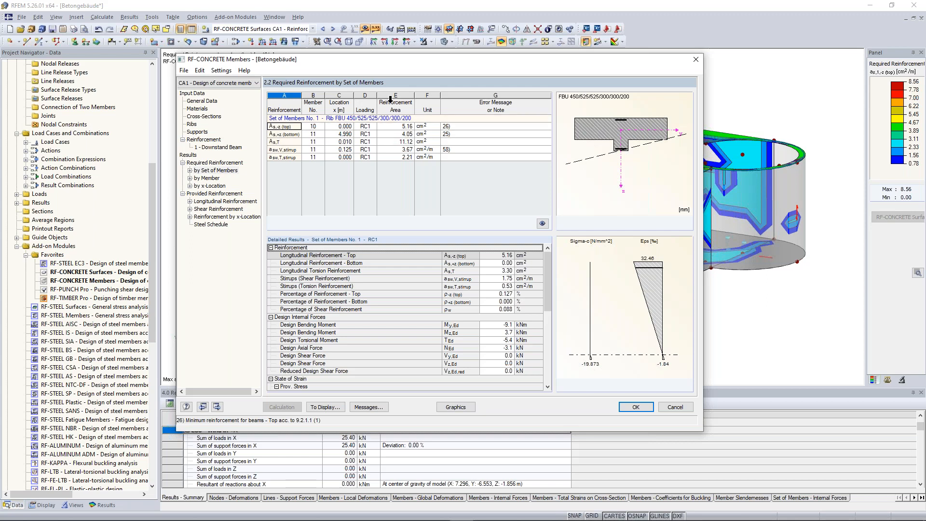
pyautogui.click(400, 141)
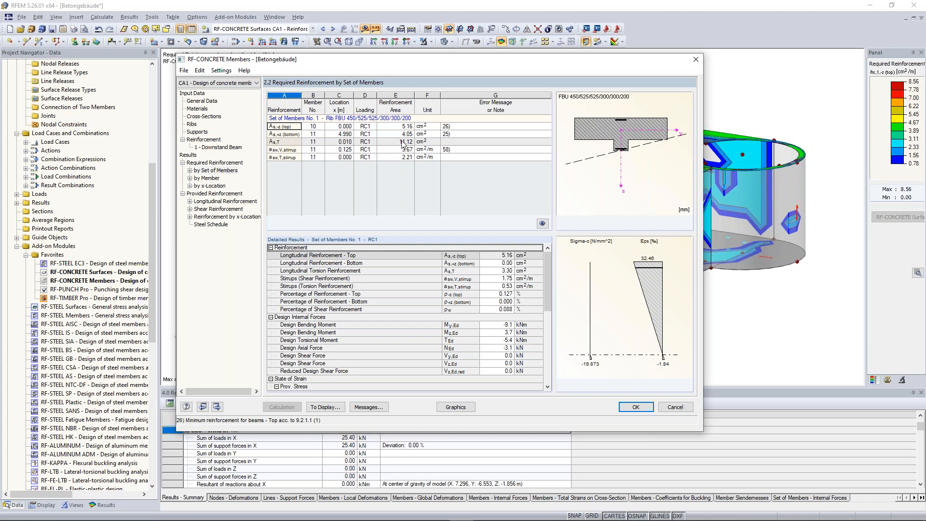
pyautogui.click(451, 150)
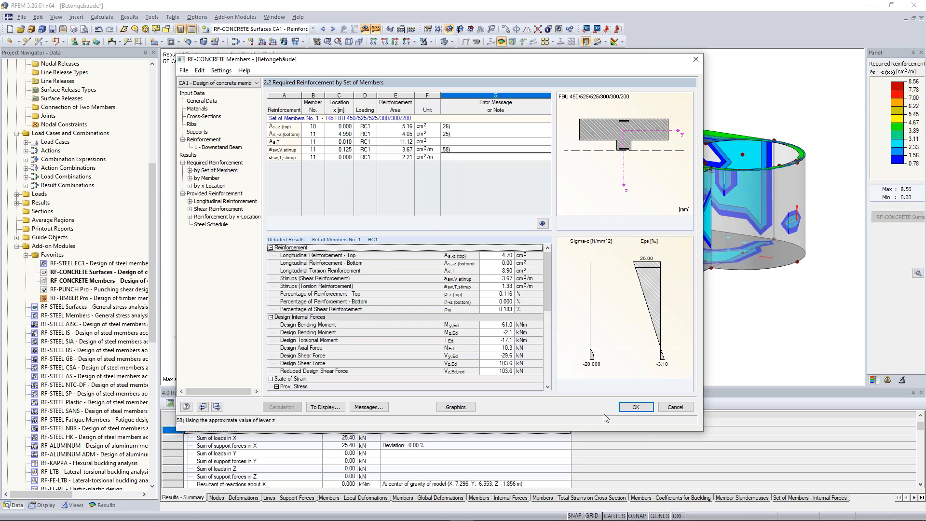
pyautogui.click(635, 407)
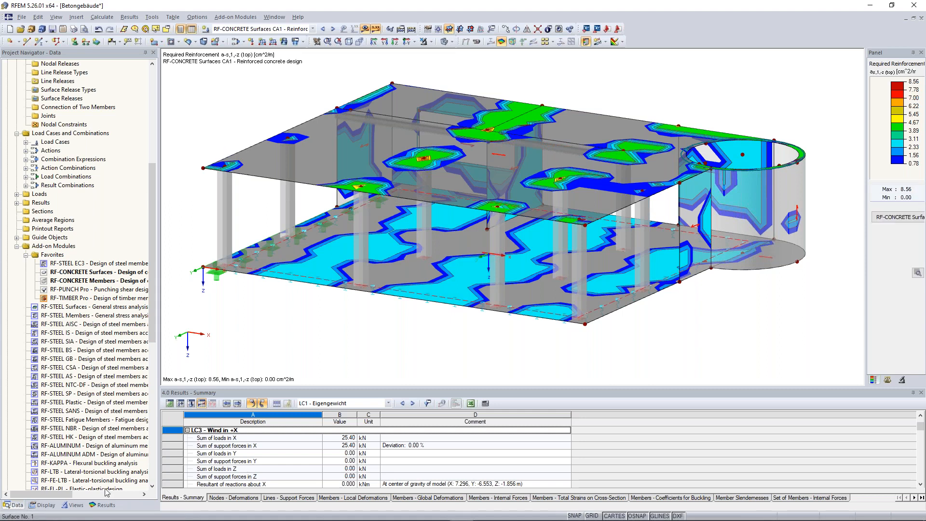
# Step: Display the graphical results of RF-CONCRETE Members CA1 on the building model
pyautogui.click(102, 505)
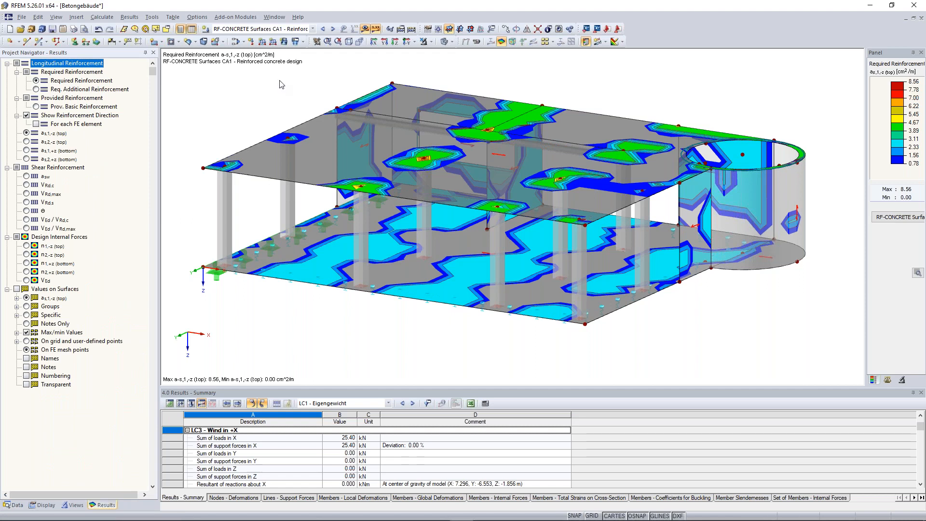
pyautogui.click(333, 29)
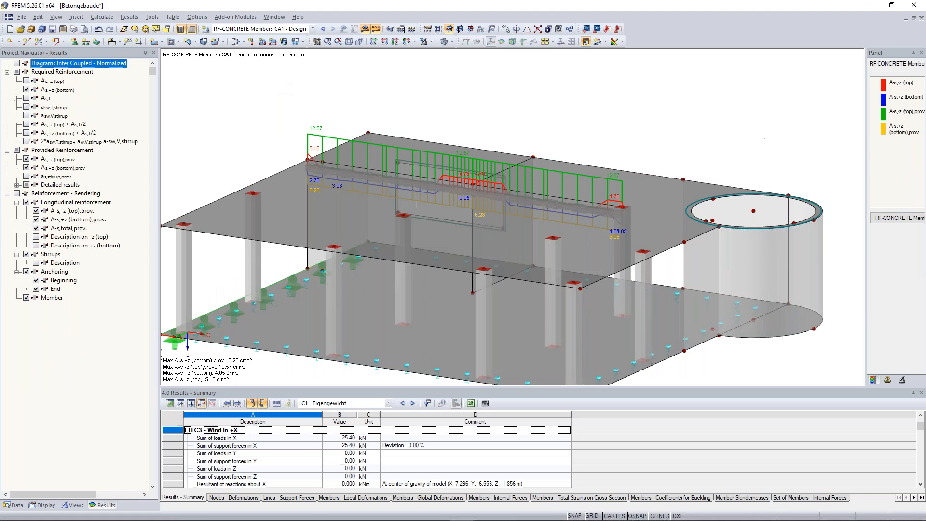
pyautogui.click(26, 90)
pyautogui.click(26, 90)
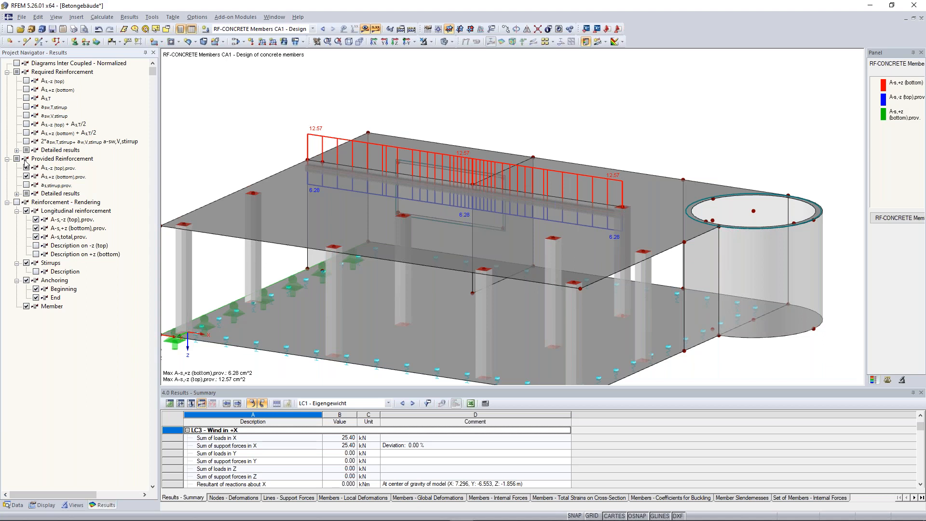
# Step: Show the required top, bottom and torsional reinforcement on the downstand beam together with the provided top and bottom reinforcement
pyautogui.click(26, 80)
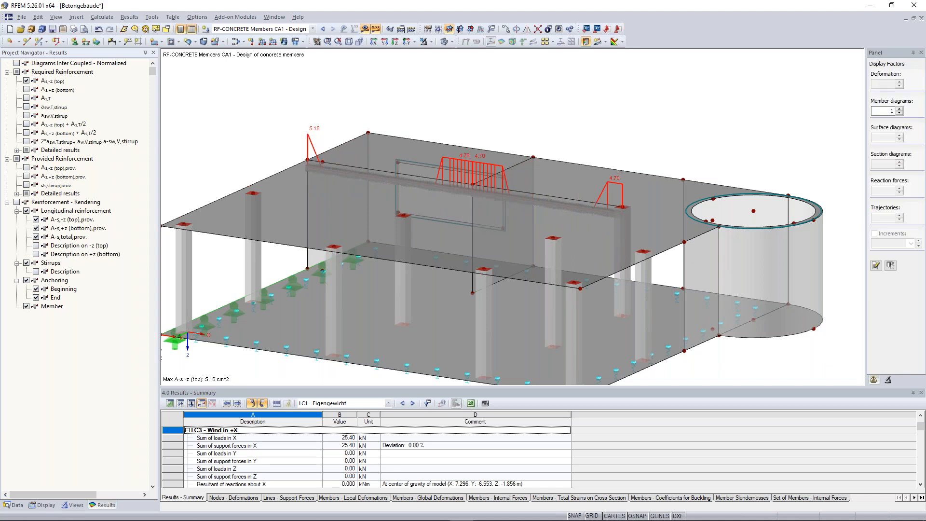
pyautogui.scroll(5, 465, 168)
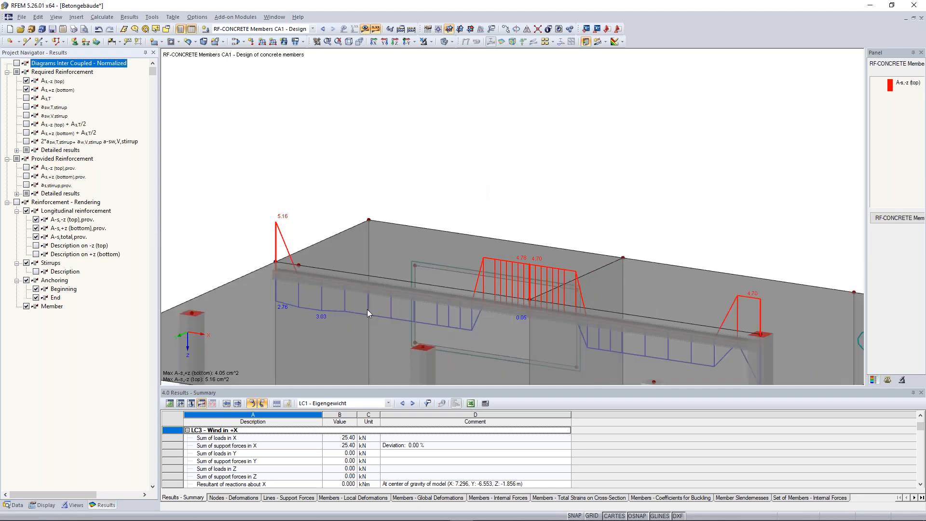
pyautogui.click(27, 98)
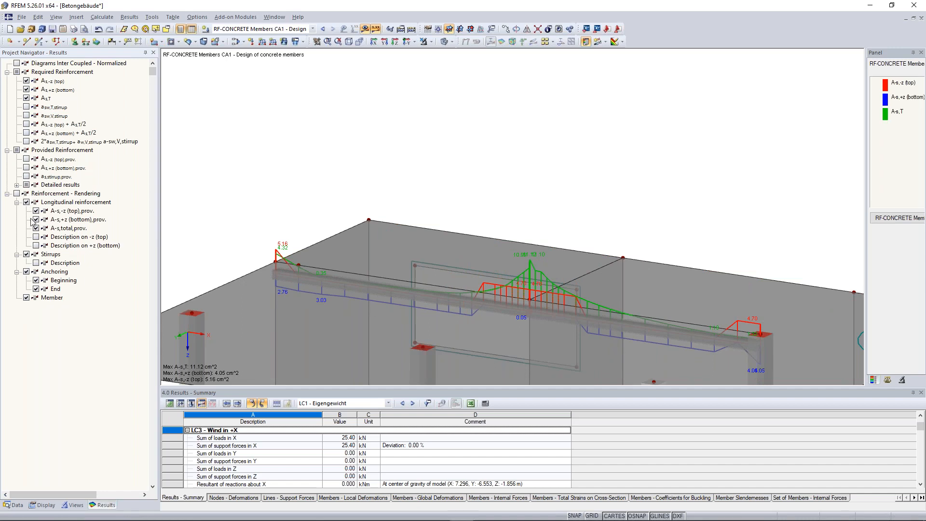
pyautogui.click(26, 159)
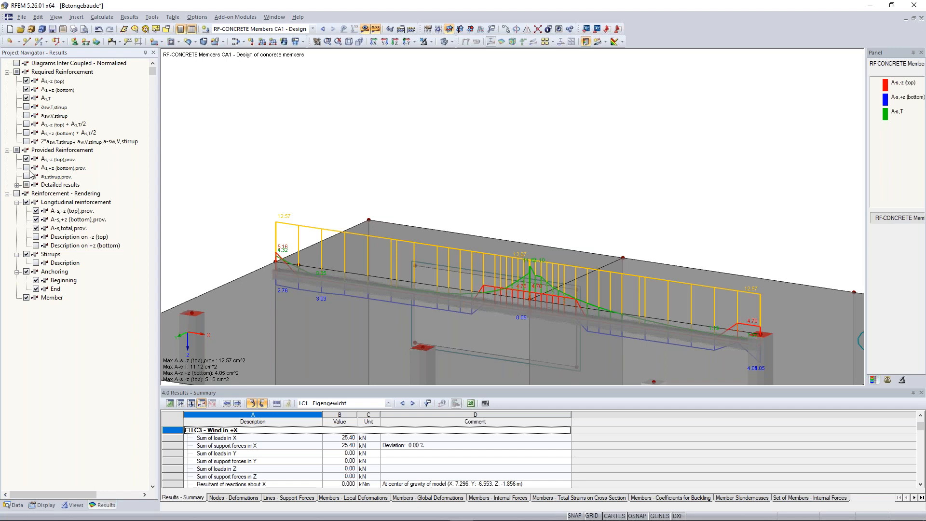
pyautogui.click(26, 167)
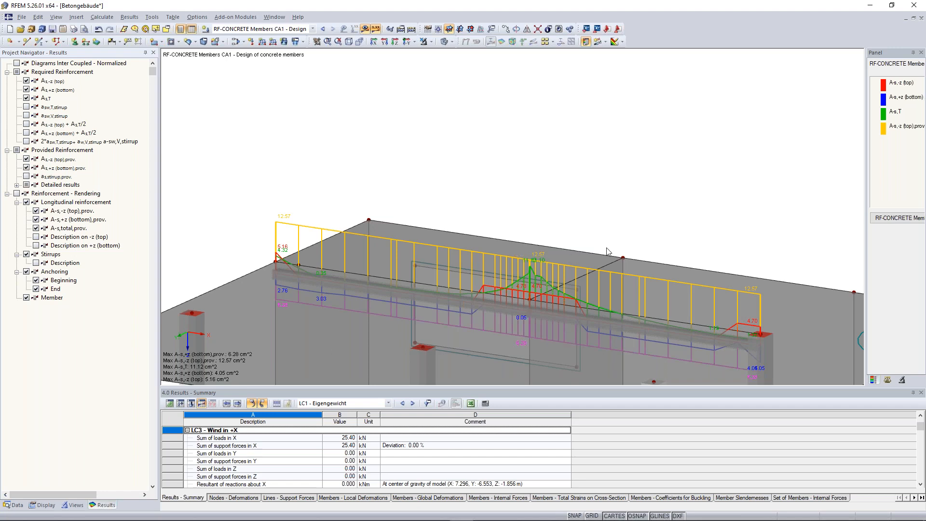
# Step: Examine the rendered stirrups and longitudinal bars of the downstand beam together with its required and provided reinforcement diagrams
pyautogui.scroll(-1, 619, 210)
pyautogui.keyDown('ctrl'); pyautogui.moveTo(619, 211); pyautogui.dragTo(585, 197, button='middle'); pyautogui.keyUp('ctrl')
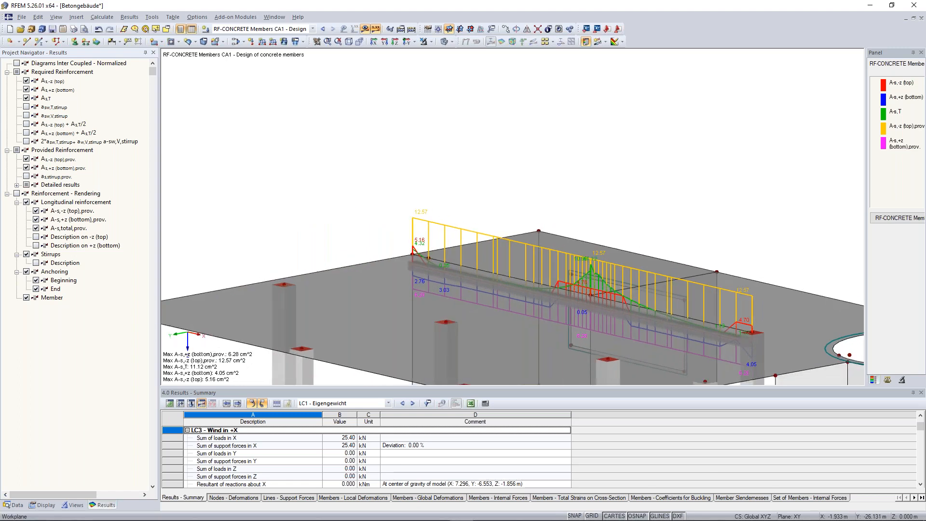
pyautogui.scroll(-2, 582, 196)
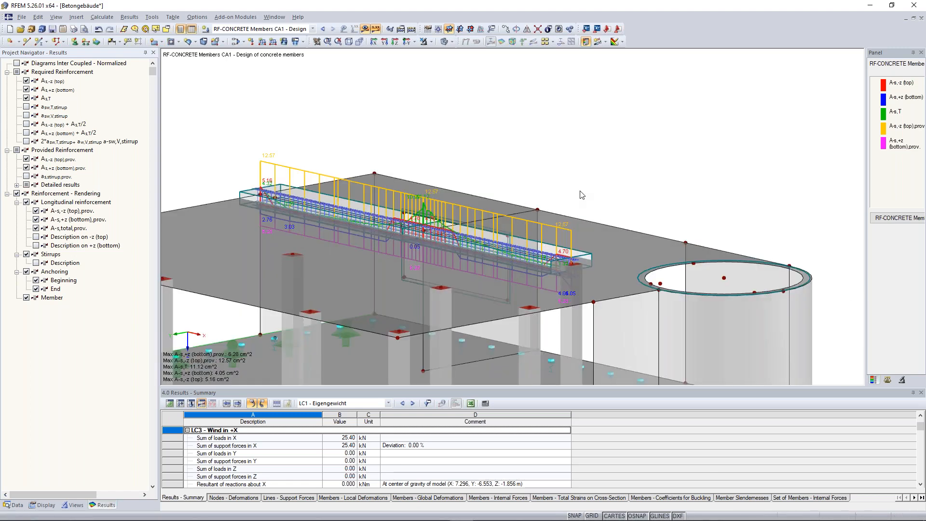
pyautogui.keyDown('ctrl'); pyautogui.moveTo(583, 196); pyautogui.dragTo(504, 216, button='middle'); pyautogui.keyUp('ctrl')
pyautogui.scroll(2, 505, 215)
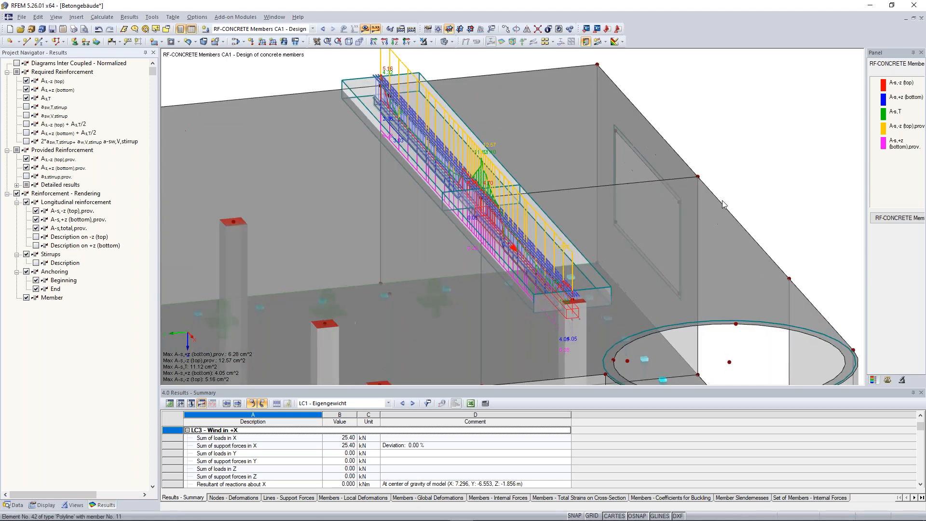
pyautogui.scroll(5, 722, 200)
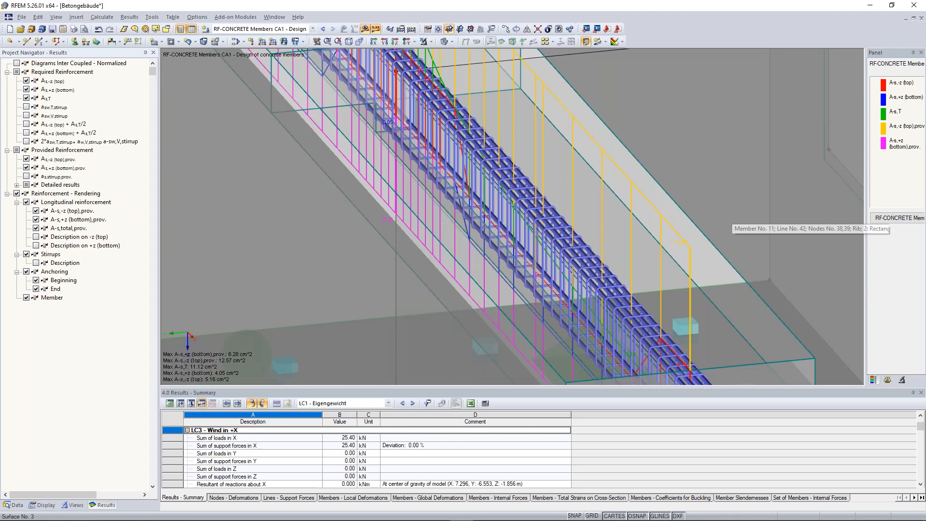
pyautogui.scroll(-5, 726, 220)
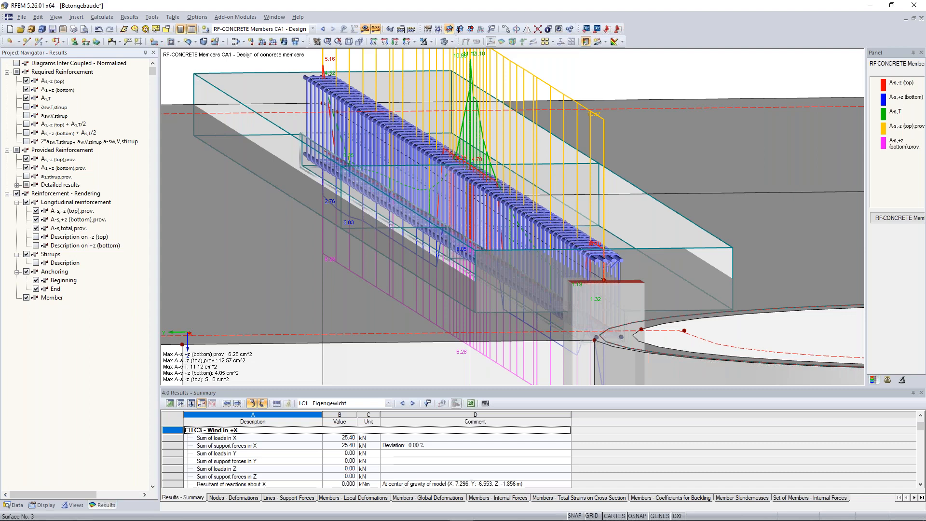
pyautogui.scroll(-5, 726, 220)
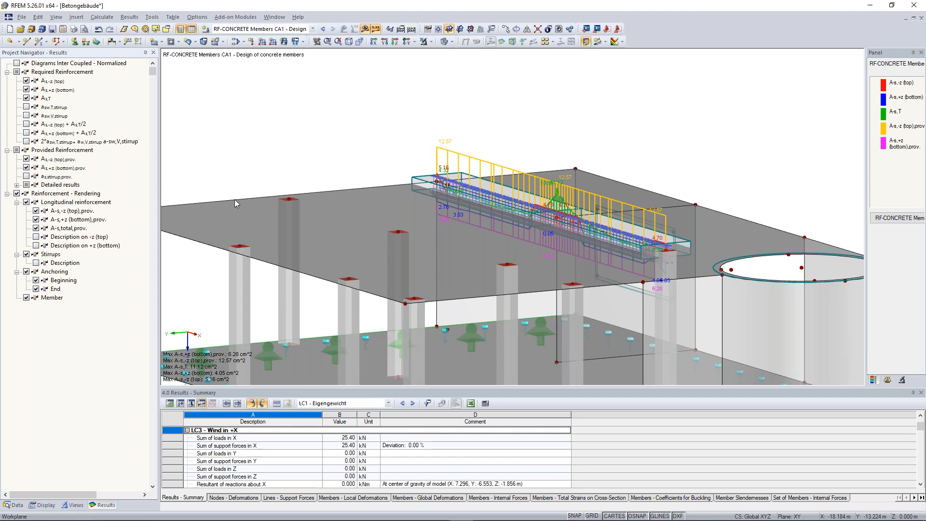
pyautogui.scroll(-5, 297, 291)
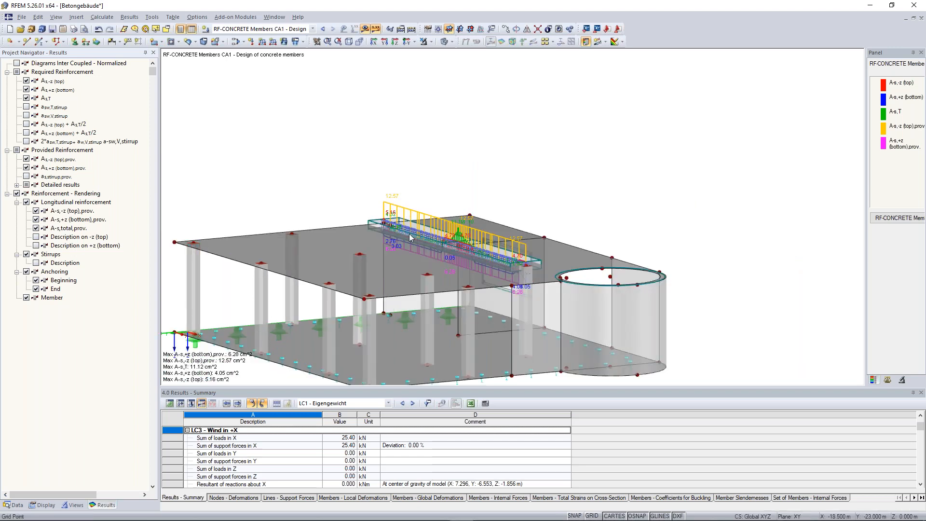
# Step: Review the provided longitudinal reinforcement of the set of members in RF-CONCRETE Members, including the bar details of the top position
pyautogui.click(898, 219)
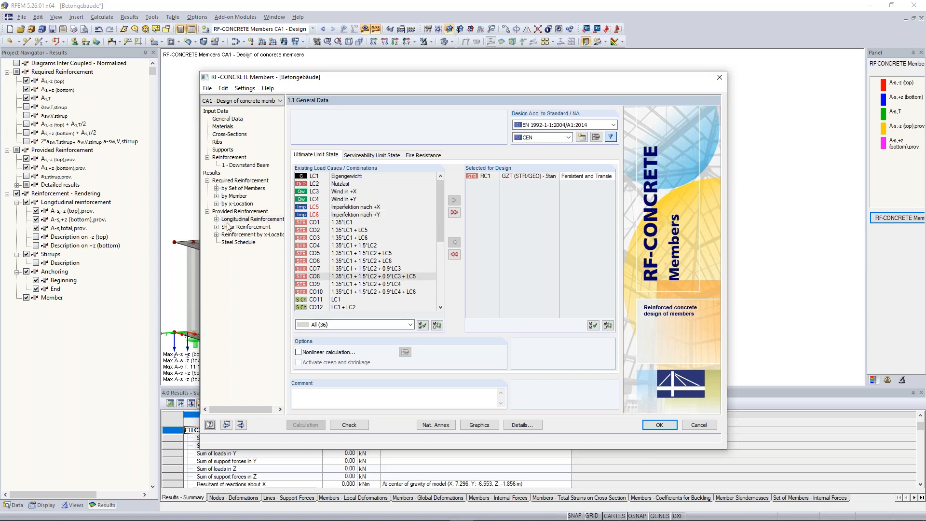
pyautogui.click(251, 219)
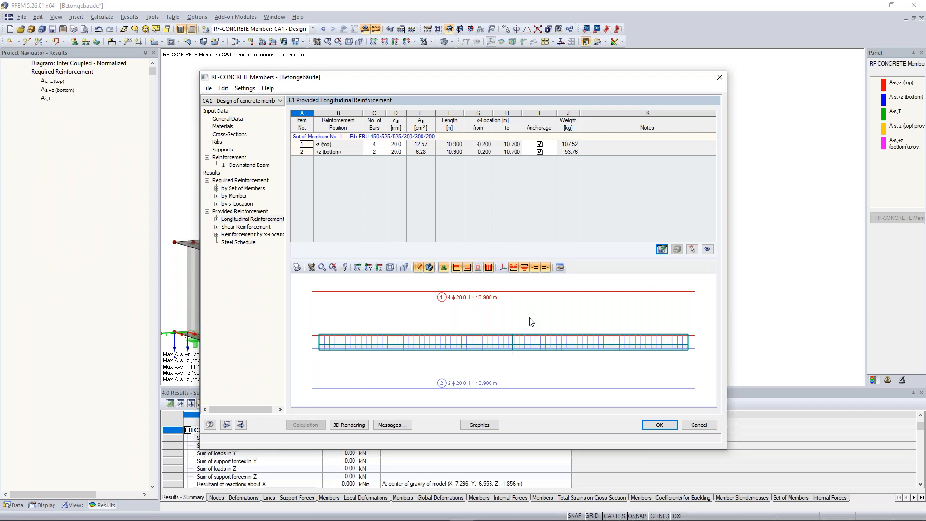
pyautogui.click(216, 220)
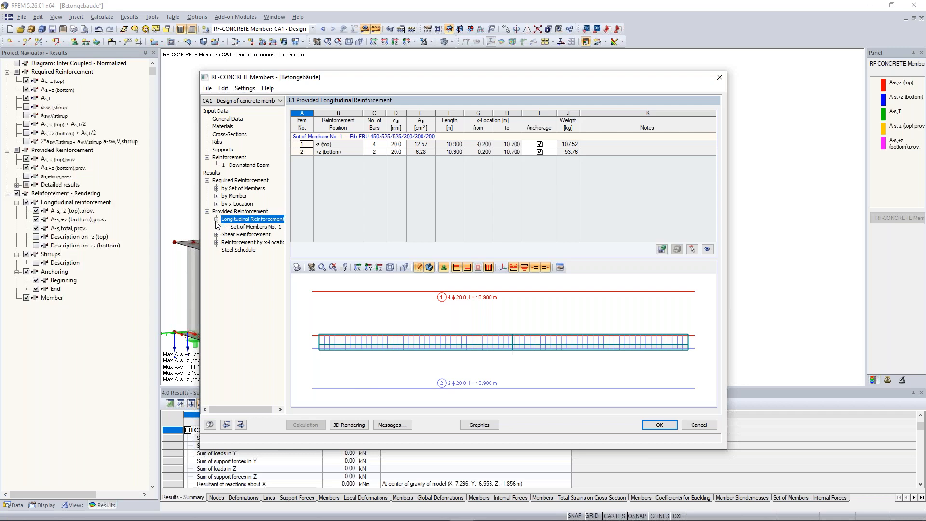
pyautogui.click(561, 268)
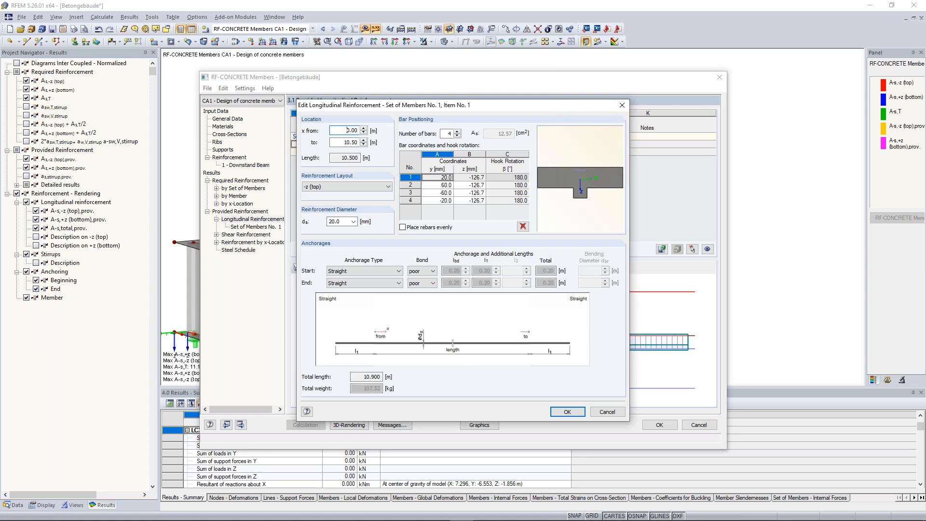
pyautogui.click(621, 106)
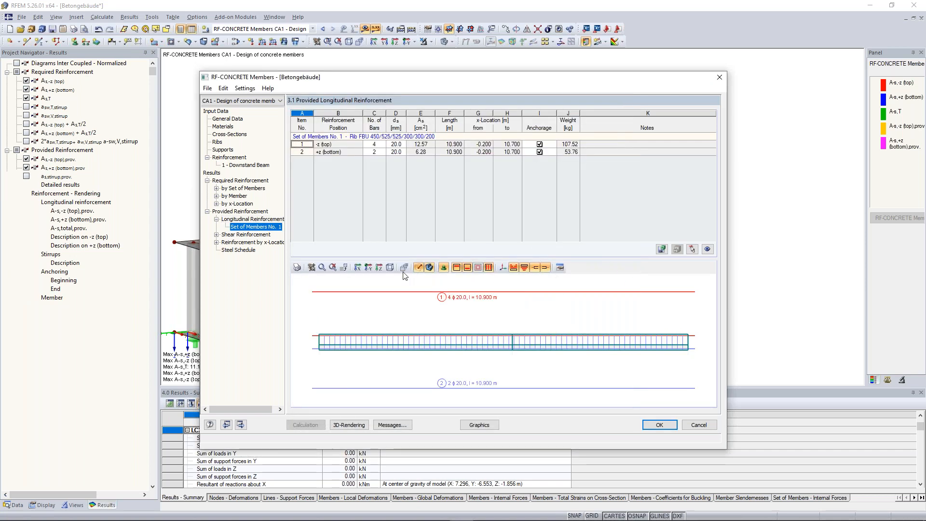
# Step: View the longitudinal reinforcement graphic of the beam isometrically and examine its bar layout
pyautogui.click(390, 268)
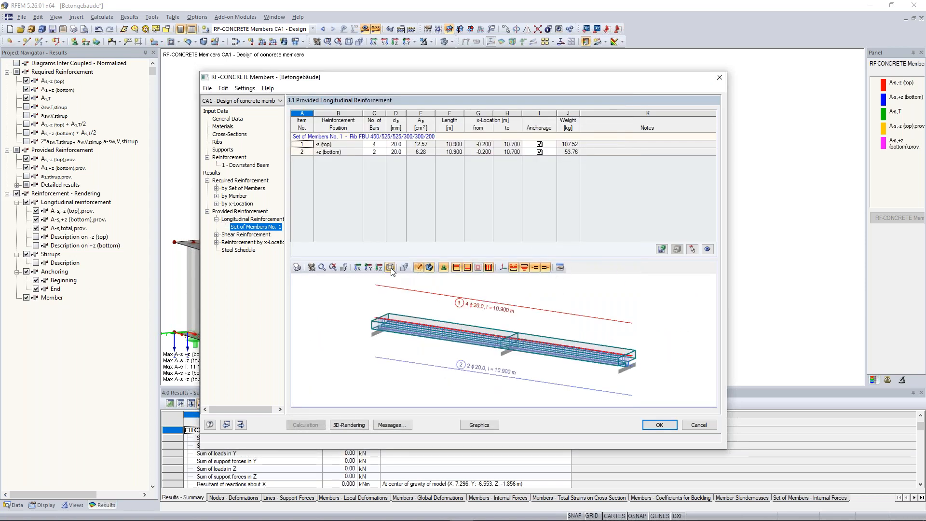
pyautogui.click(531, 352)
pyautogui.scroll(5, 530, 352)
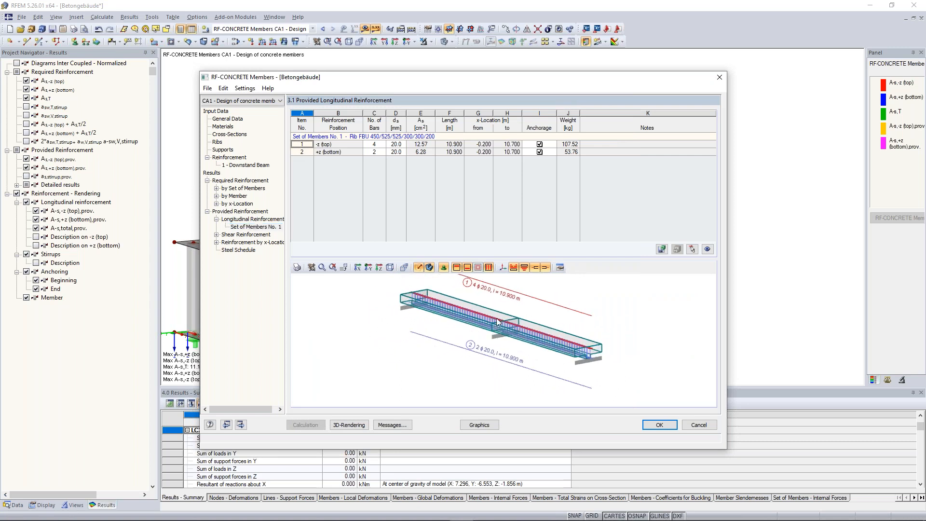
pyautogui.scroll(-4, 497, 323)
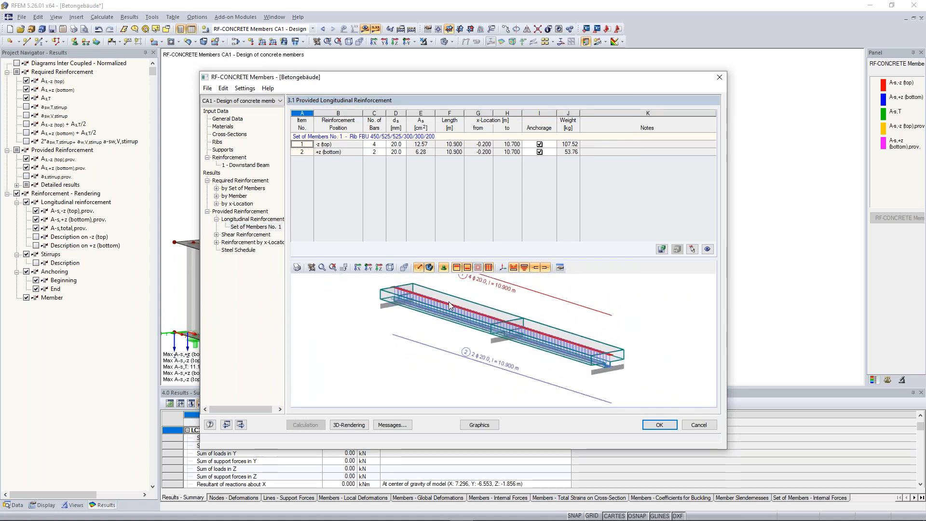
# Step: Inspect the 3D rendering of the rib's complete reinforcement, and return to the building model
pyautogui.click(355, 426)
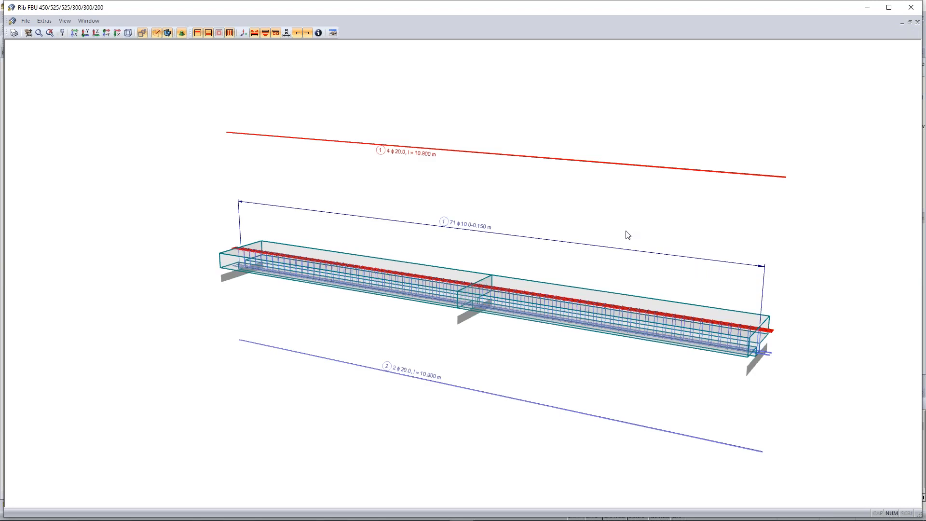
pyautogui.keyDown('ctrl'); pyautogui.moveTo(631, 234); pyautogui.dragTo(802, 151, button='middle'); pyautogui.keyUp('ctrl')
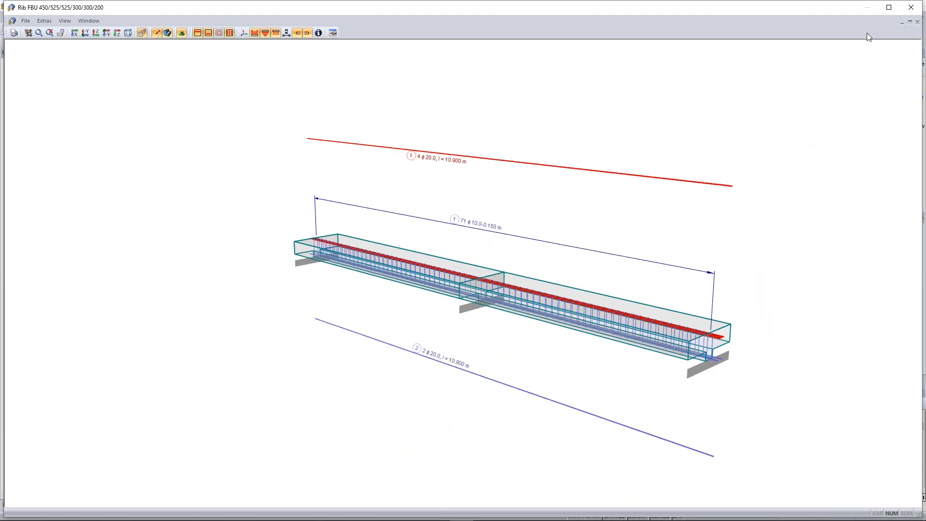
pyautogui.click(909, 7)
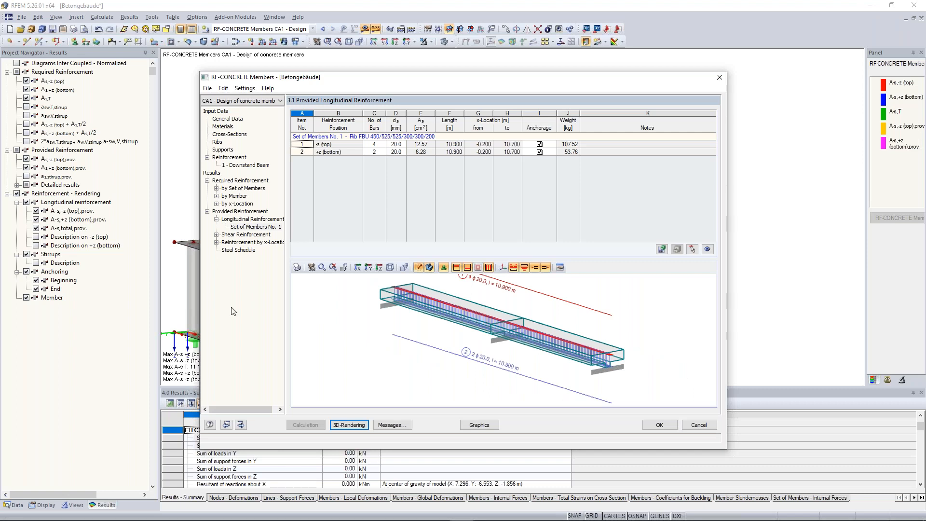
pyautogui.click(656, 424)
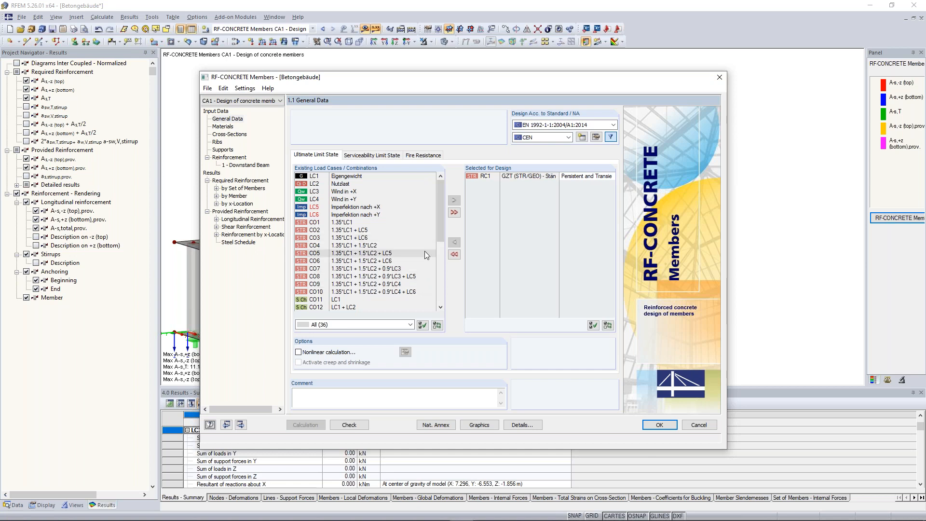
# Step: Try to add a second reinforcement group and enter Columns as the group description
pyautogui.moveTo(440, 206); pyautogui.dragTo(438, 187)
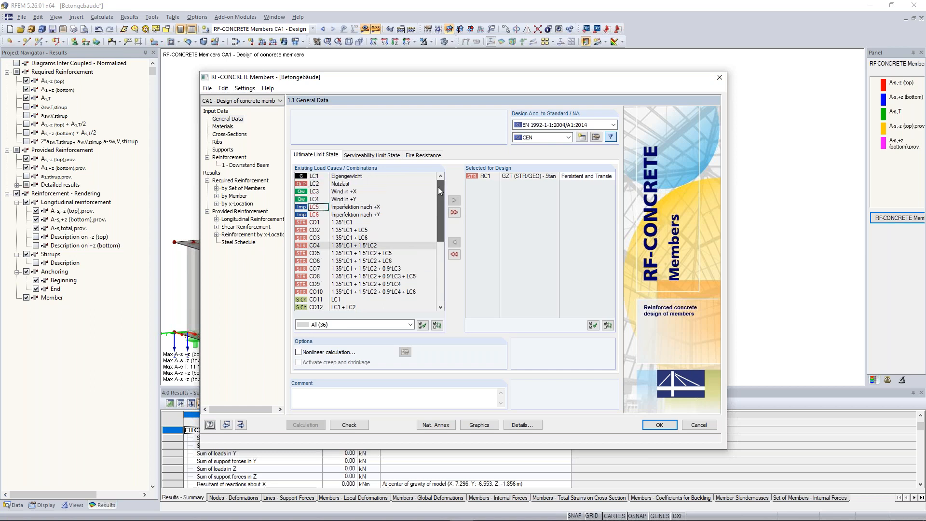
pyautogui.click(230, 157)
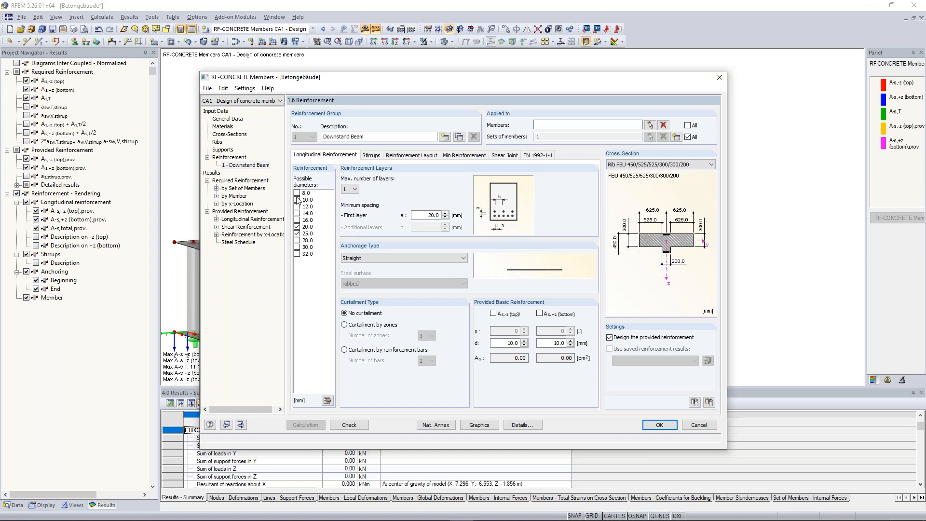
pyautogui.moveTo(371, 137); pyautogui.dragTo(320, 136)
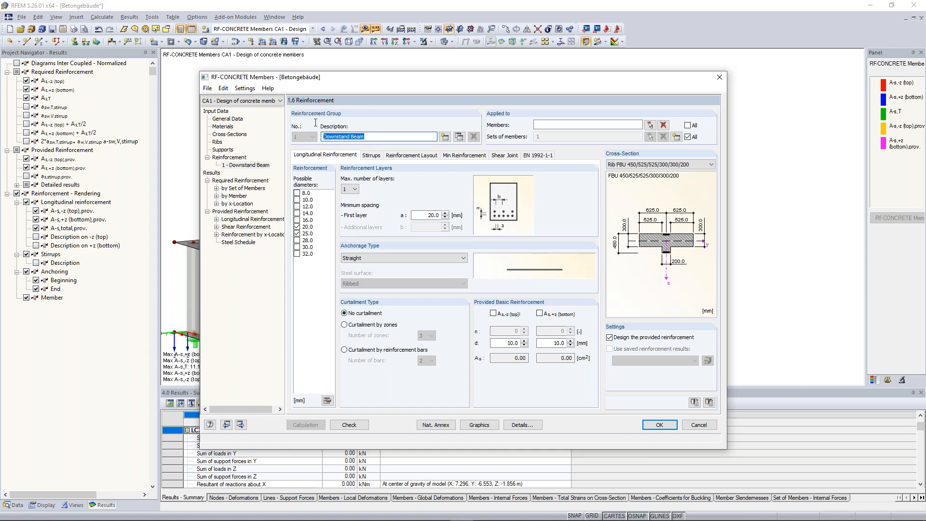
pyautogui.click(445, 137)
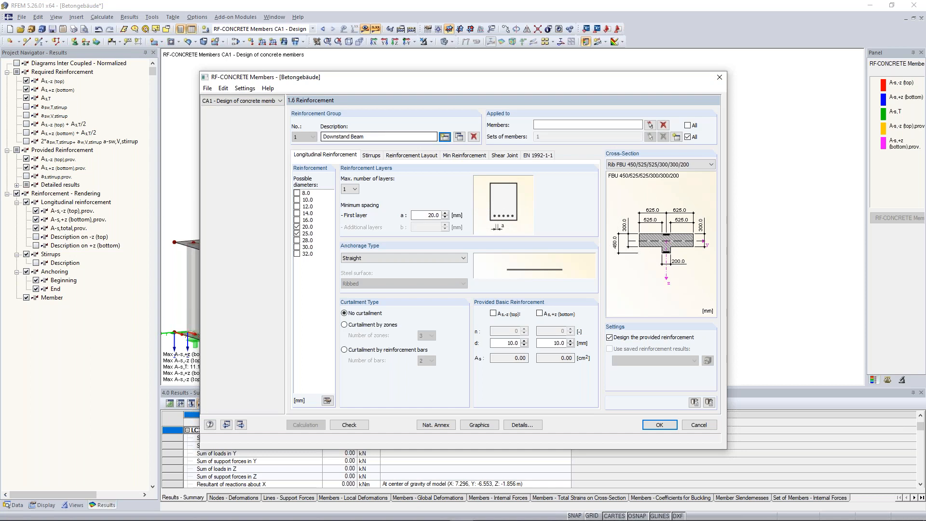
pyautogui.moveTo(333, 136)
pyautogui.mouseDown()
pyautogui.moveTo(381, 139)
pyautogui.moveTo(320, 137)
pyautogui.mouseUp()
pyautogui.write('Columns')
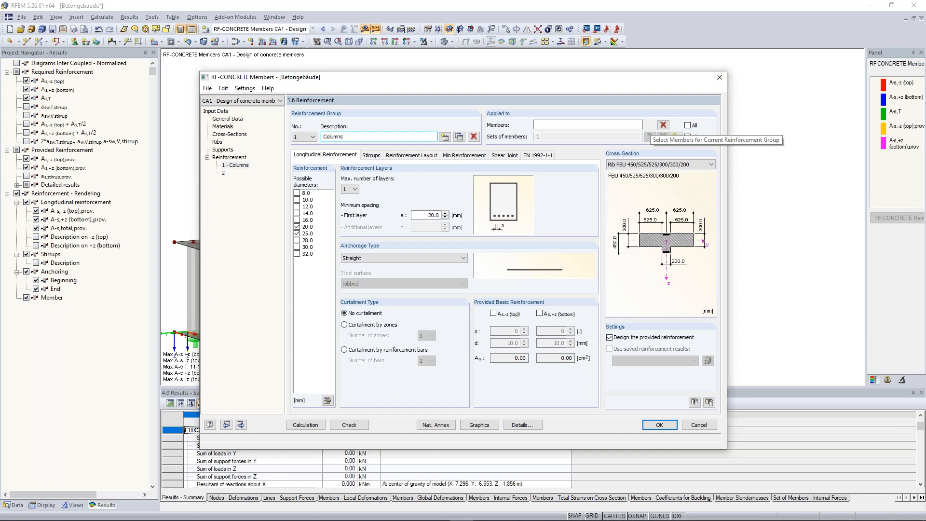
# Step: While picking members for the reinforcement group, limit the model display to members with the Rectangle 350/350 cross-section
pyautogui.click(650, 136)
pyautogui.click(76, 505)
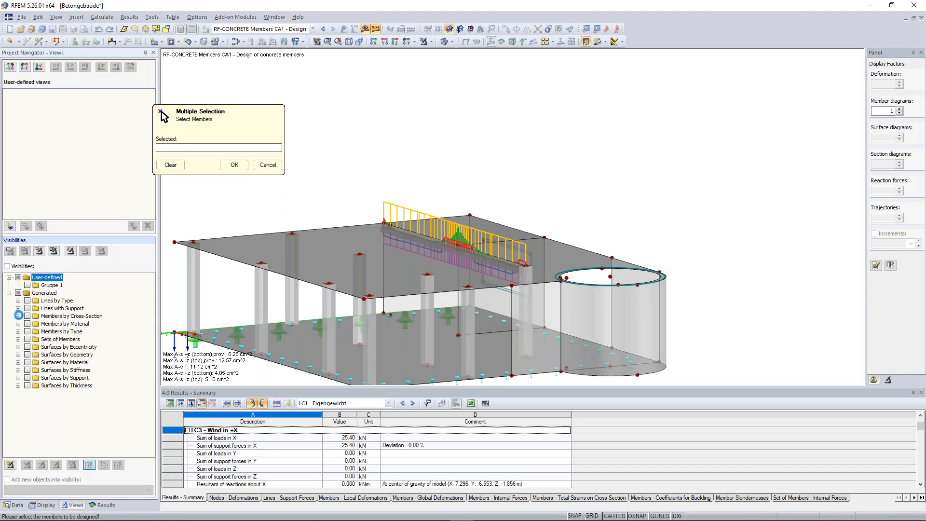
pyautogui.click(19, 315)
pyautogui.click(37, 323)
pyautogui.click(36, 324)
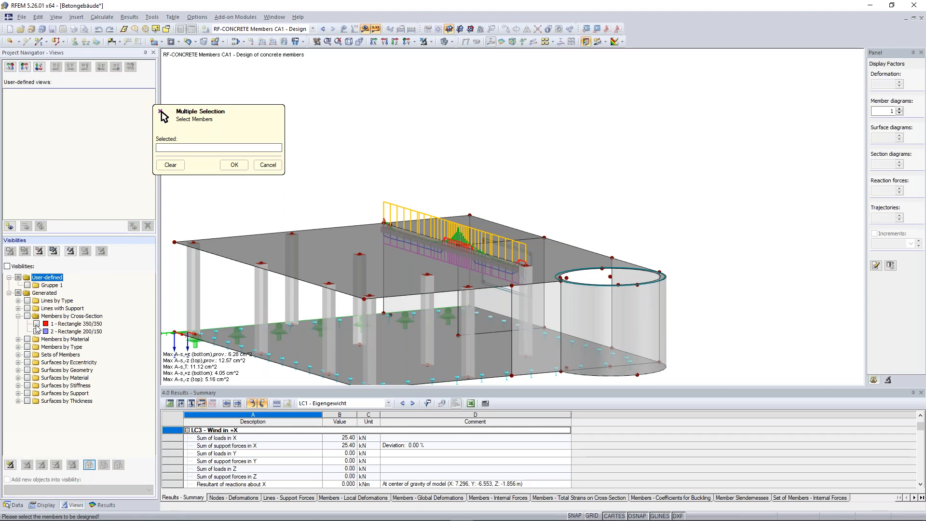
pyautogui.click(37, 324)
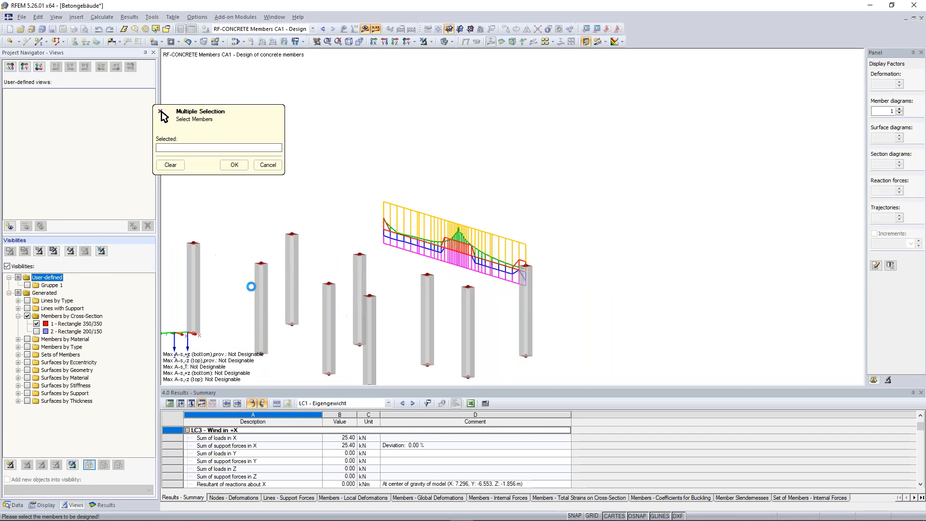
pyautogui.scroll(-3, 316, 236)
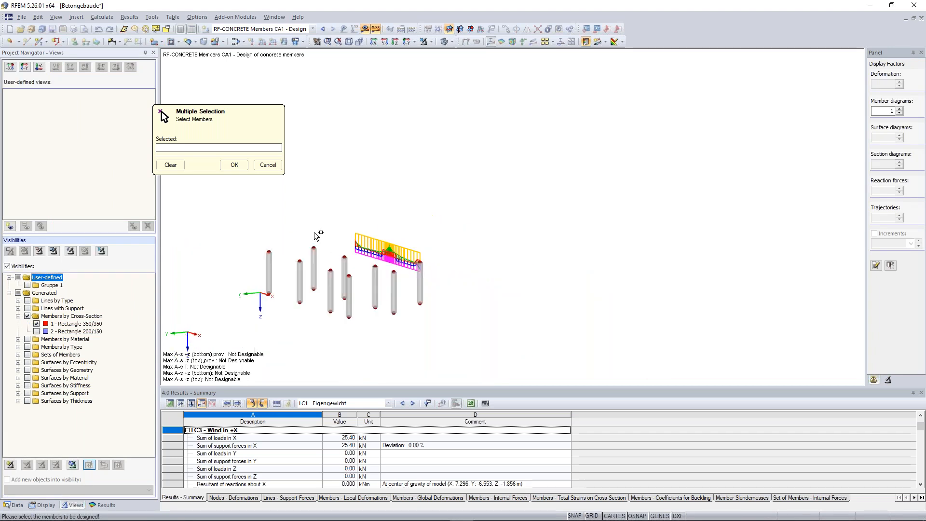
# Step: Try to assign all displayed columns, members 1-9, to the Columns reinforcement group and remove set of members 1 from it
pyautogui.moveTo(233, 222); pyautogui.dragTo(476, 339)
pyautogui.click(233, 165)
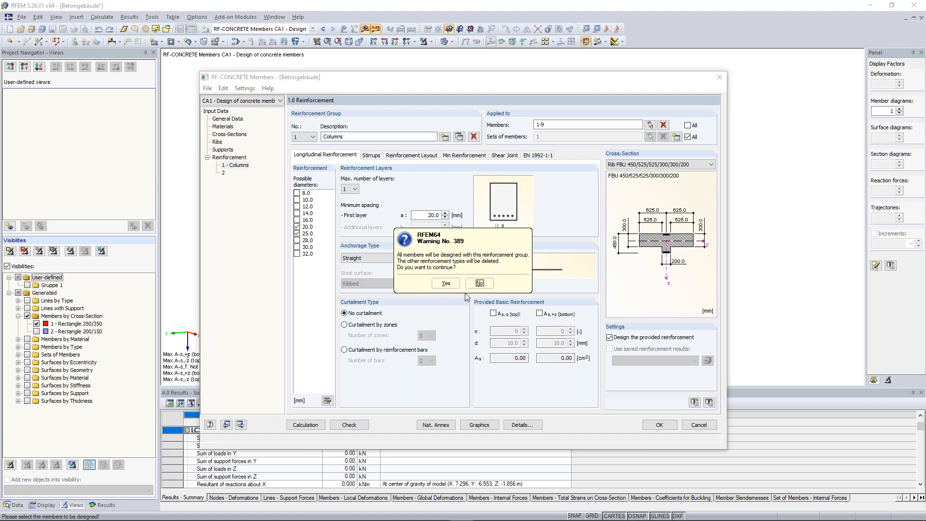
pyautogui.click(445, 285)
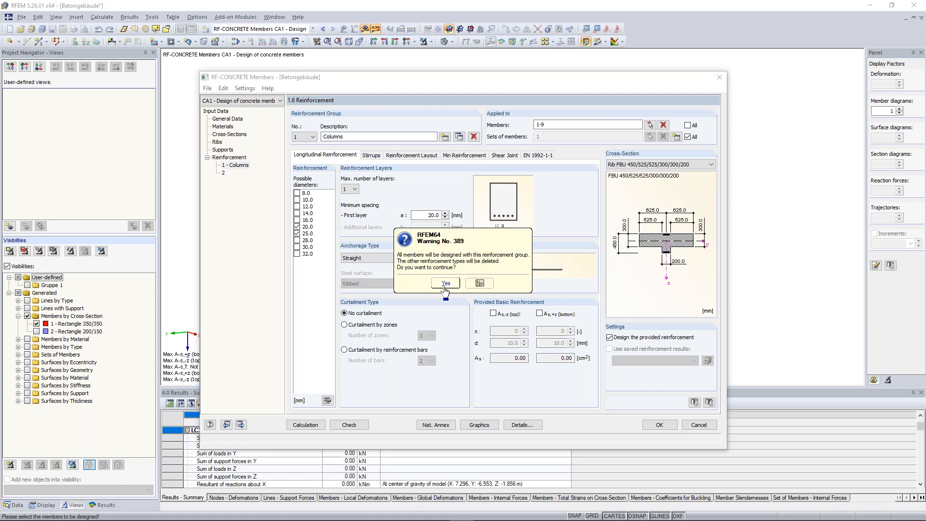
pyautogui.click(481, 284)
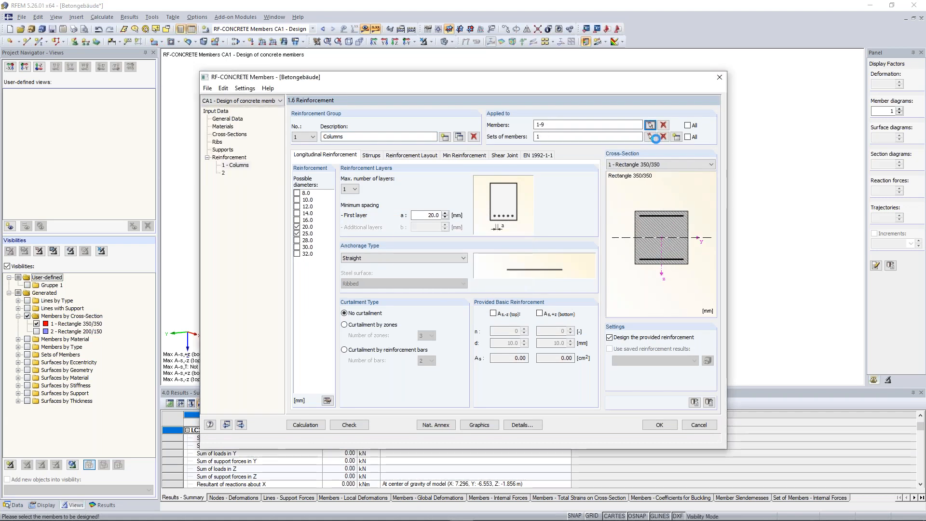
pyautogui.moveTo(618, 137); pyautogui.dragTo(535, 137)
pyautogui.press('Delete')
pyautogui.click(566, 125)
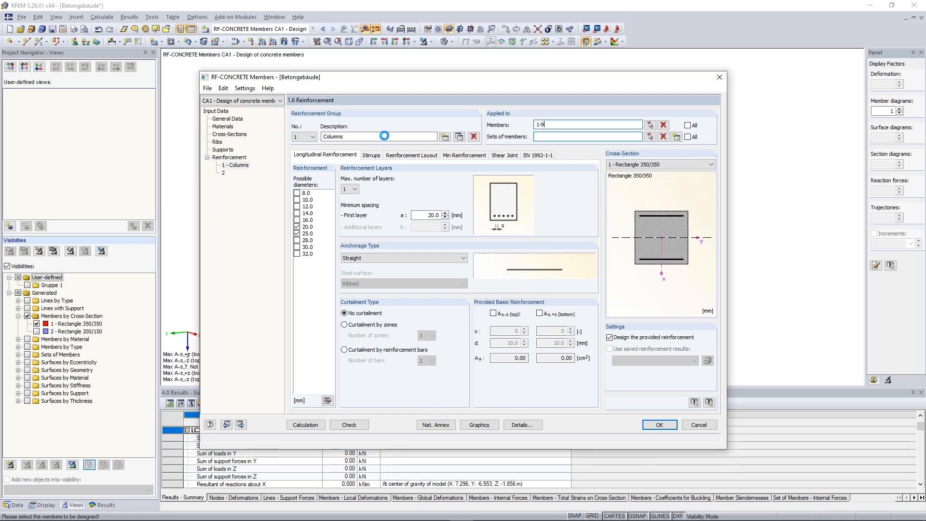
# Step: Check the two reinforcement groups, discard the changes and close the member design input
pyautogui.click(230, 174)
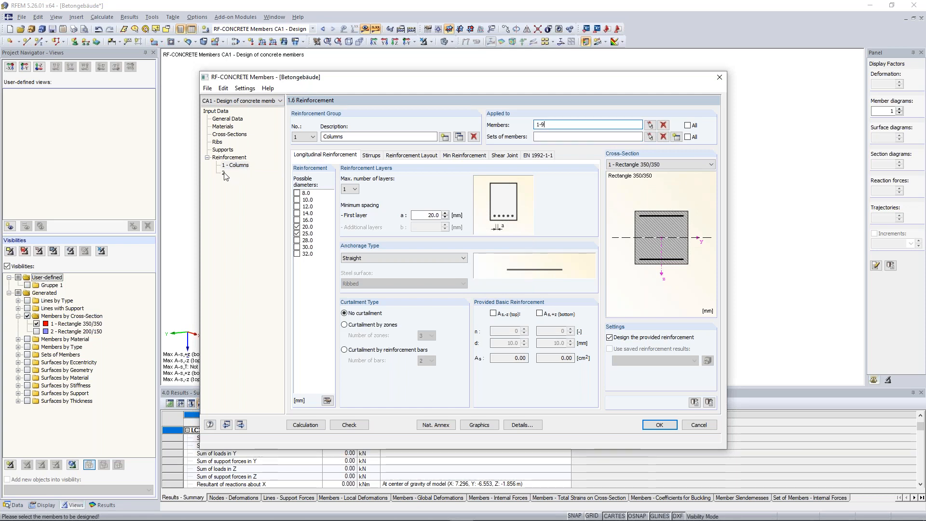
pyautogui.click(235, 165)
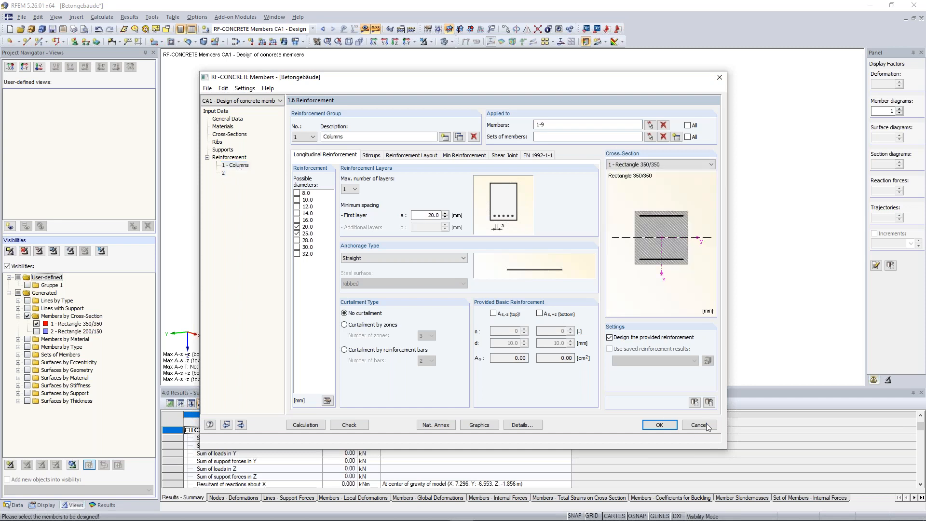
pyautogui.click(706, 427)
pyautogui.click(445, 285)
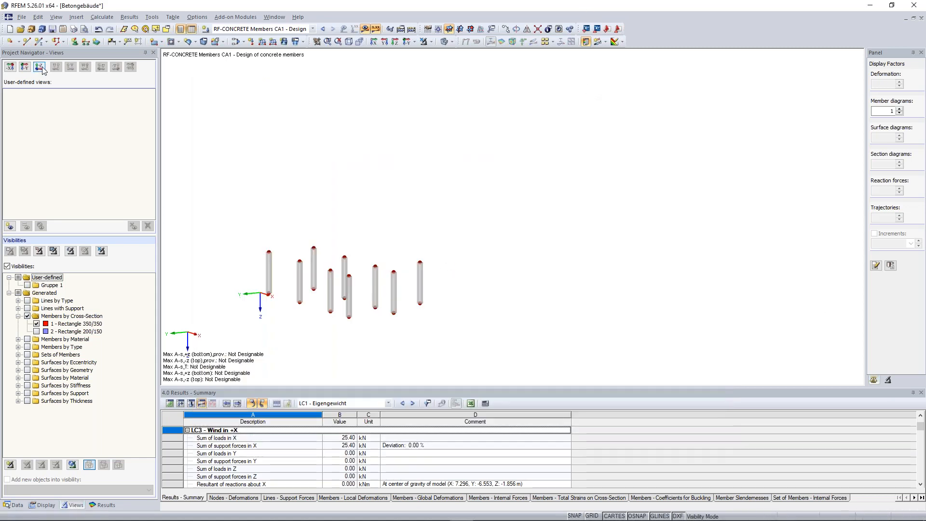
# Step: Reopen the RF-CONCRETE Members input from the add-on modules and go to the Downstand Beam reinforcement group
pyautogui.click(14, 506)
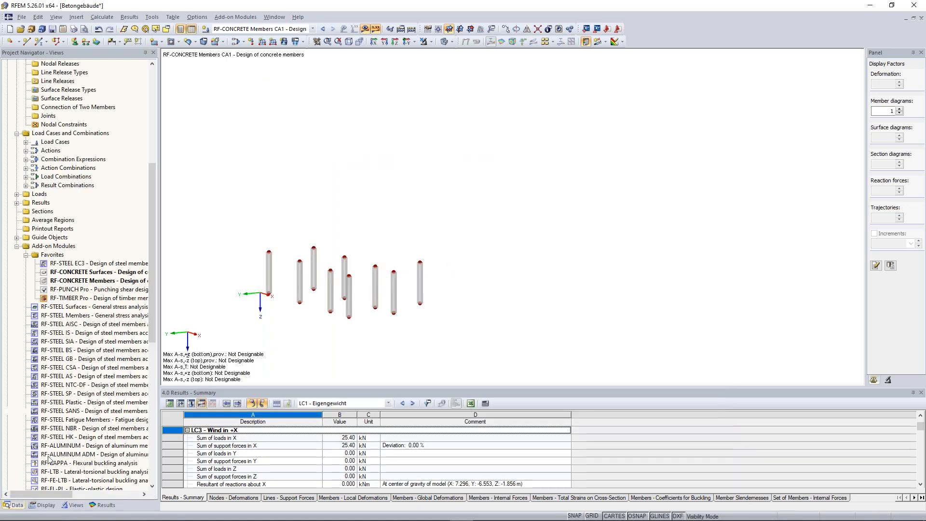
pyautogui.doubleClick(100, 282)
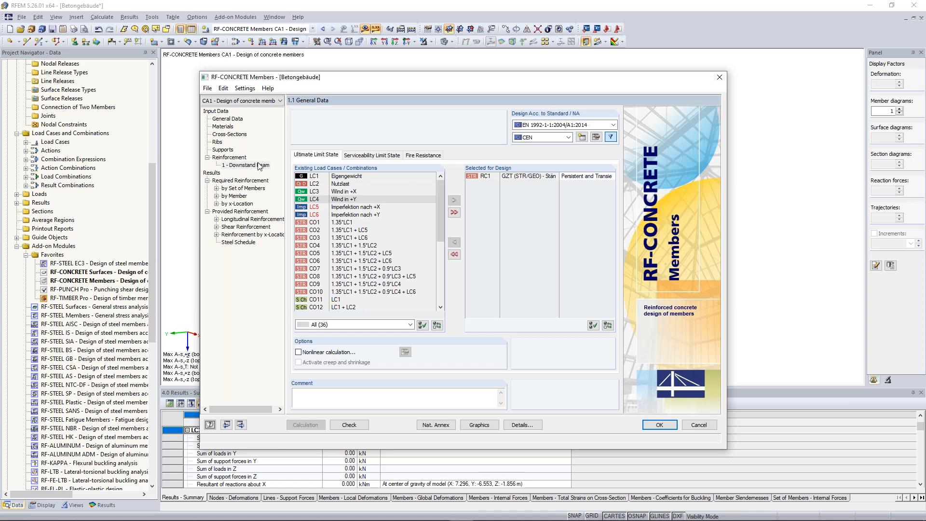
pyautogui.click(260, 165)
# Step: Try to add a second reinforcement group, first as a new one and also as a copy of Downstand Beam
pyautogui.click(444, 137)
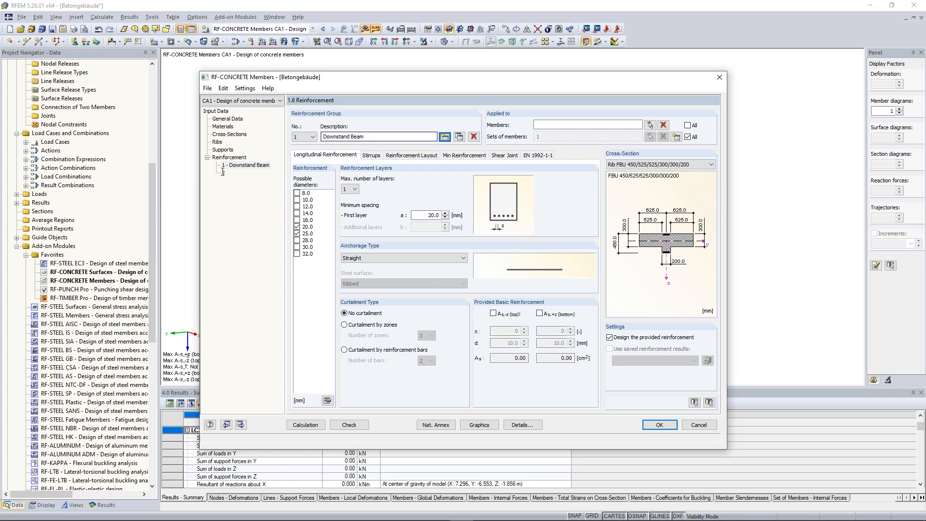
pyautogui.click(224, 173)
pyautogui.click(446, 284)
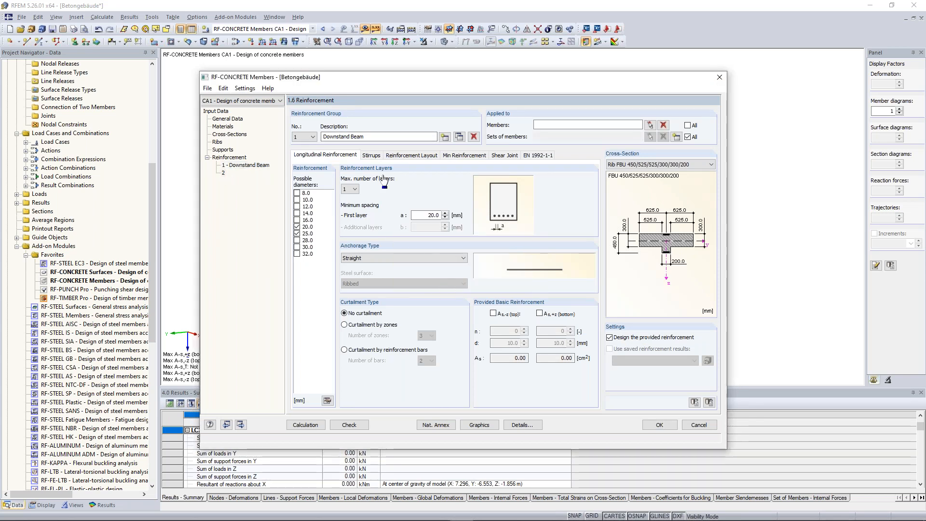
pyautogui.click(461, 138)
pyautogui.click(461, 137)
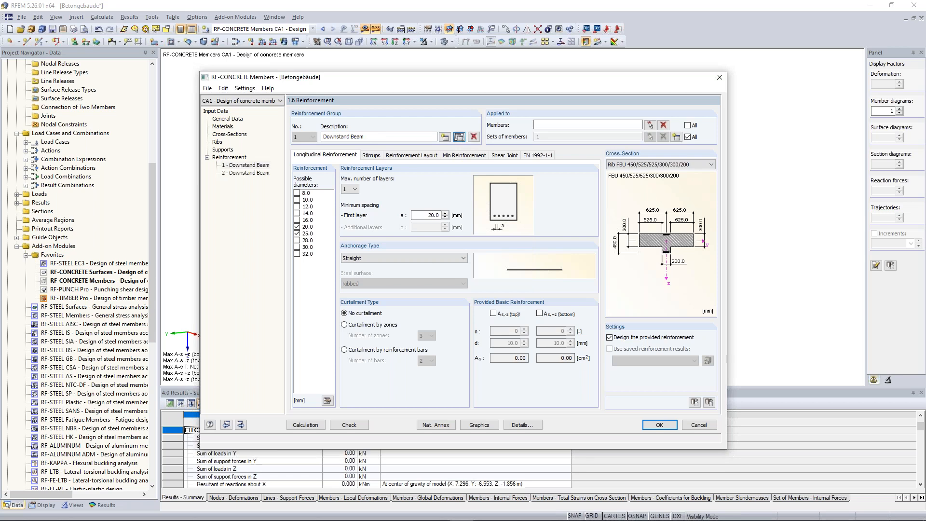
pyautogui.click(244, 172)
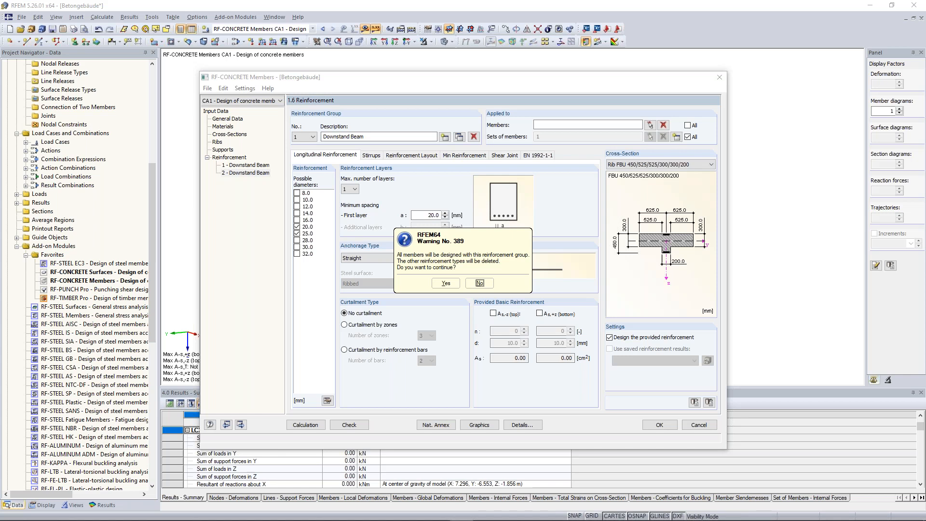
pyautogui.click(445, 284)
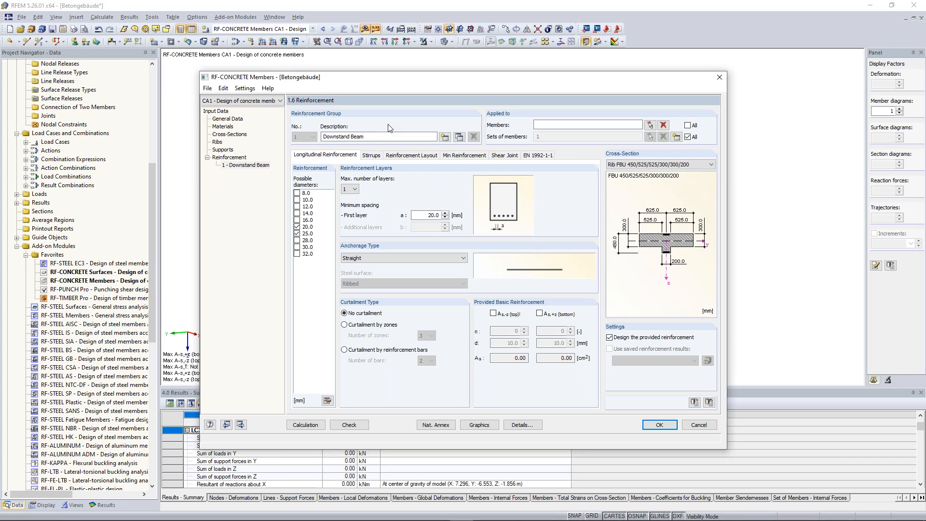
# Step: Turn off applying the Downstand Beam group to all sets of members, and add a second reinforcement group
pyautogui.click(688, 137)
pyautogui.click(445, 137)
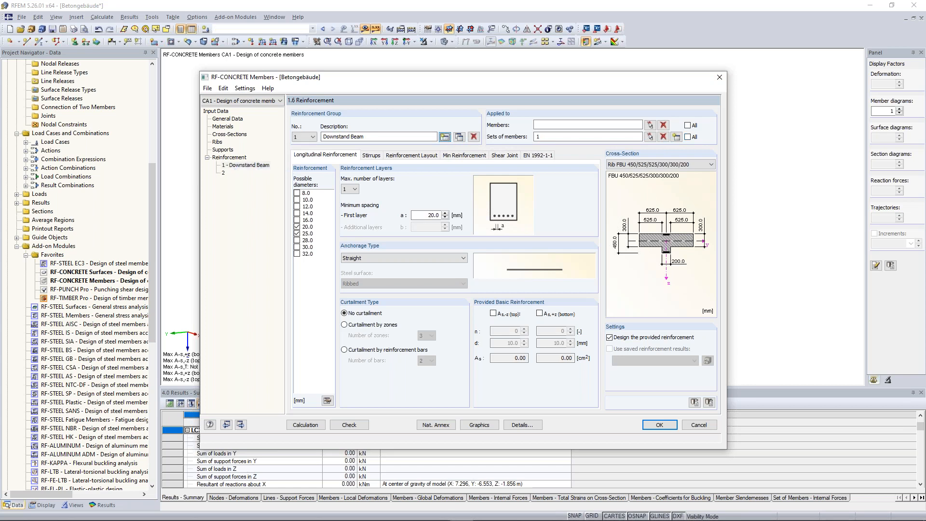
pyautogui.click(224, 174)
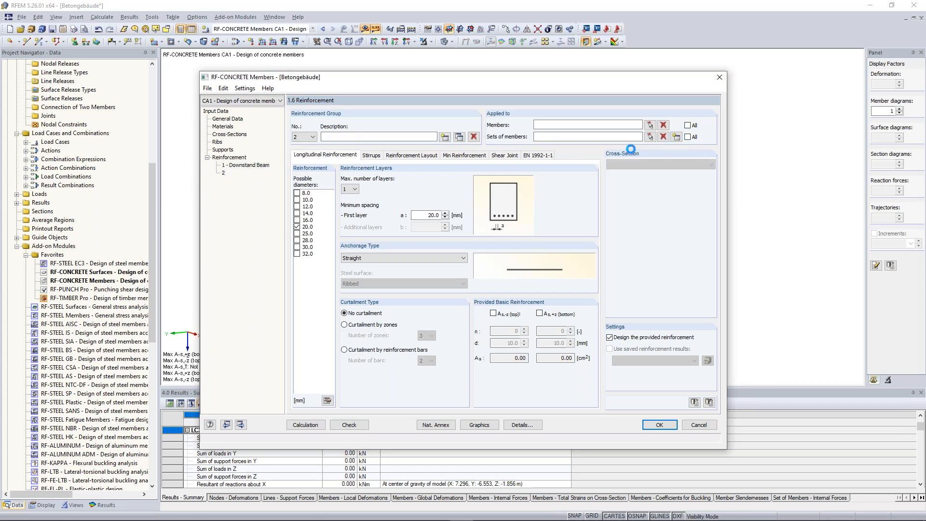
# Step: Assign all displayed columns, members 1-9, to reinforcement group 2 and enter Columns as its description
pyautogui.click(651, 125)
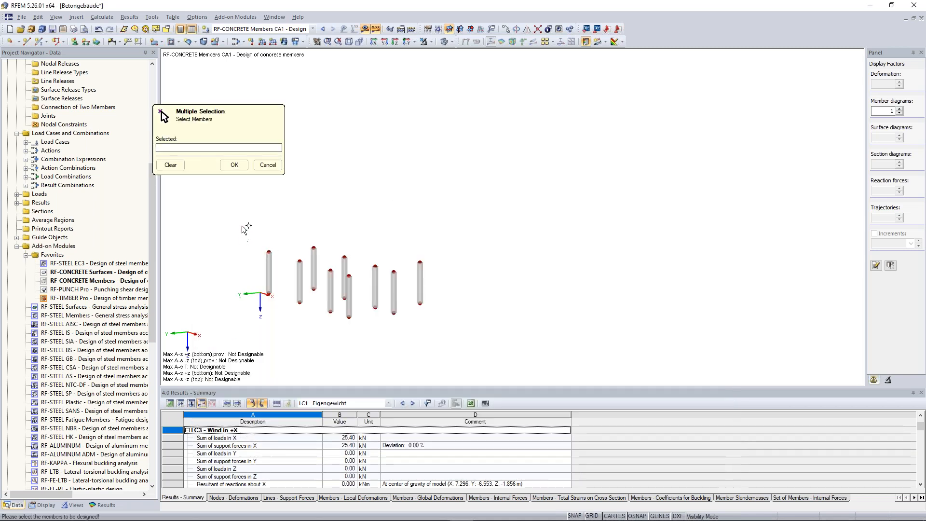
pyautogui.moveTo(233, 222); pyautogui.dragTo(480, 336)
pyautogui.click(231, 165)
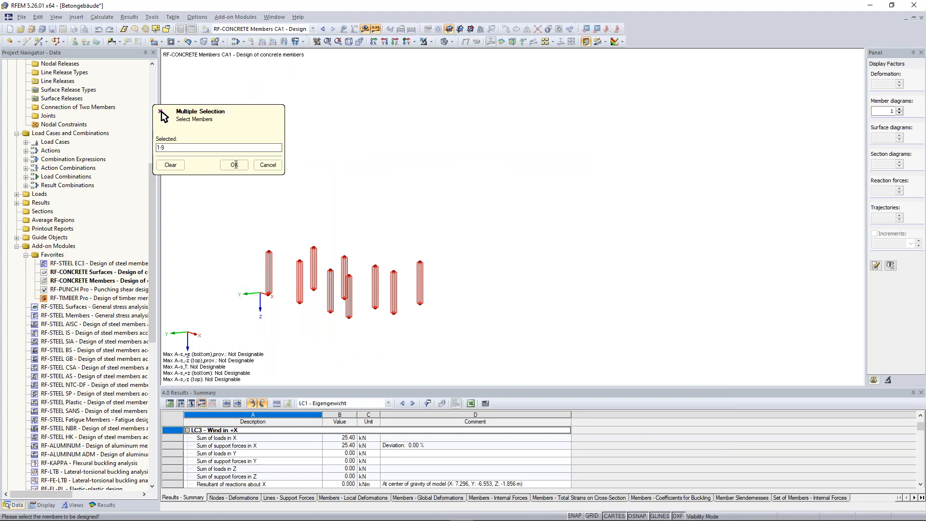
pyautogui.click(234, 165)
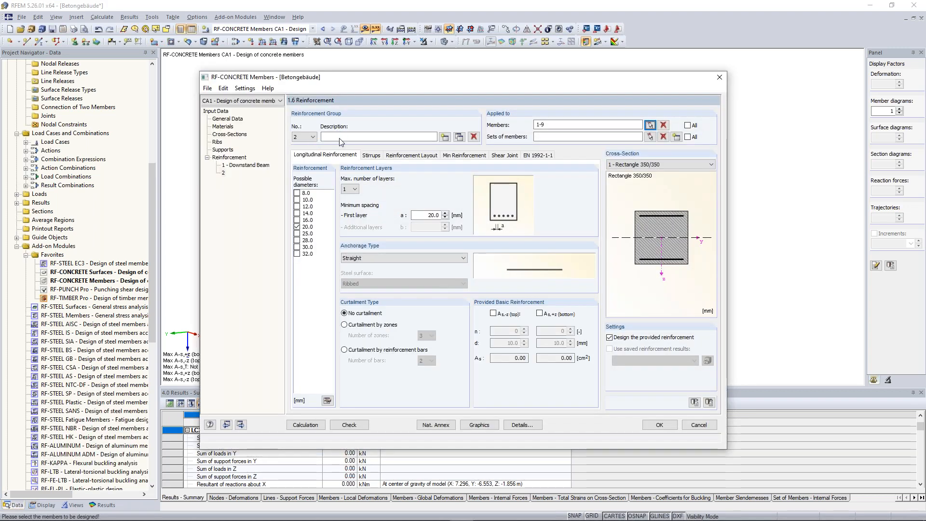
pyautogui.write('Columns')
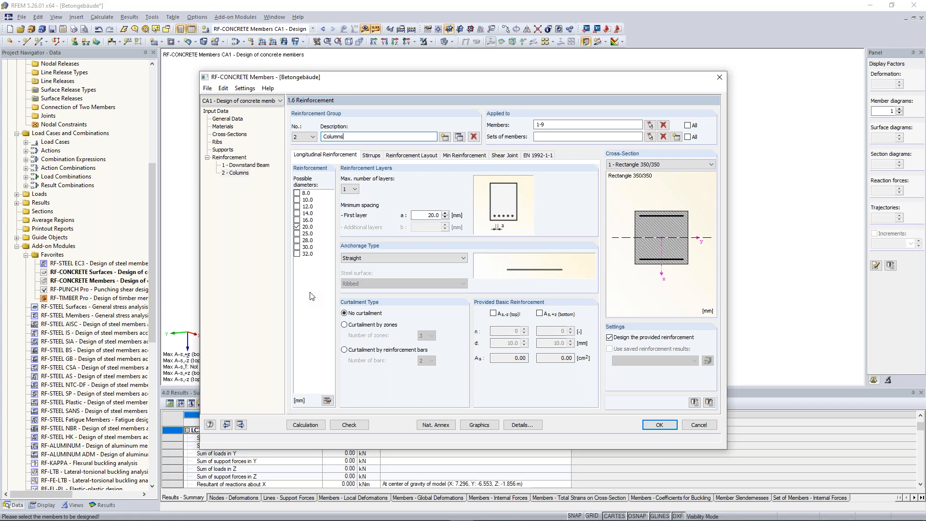
# Step: Also allow 25 mm longitudinal bars for the Columns group and set its reinforcement layout to In Corners (symmetrical distribution)
pyautogui.click(298, 234)
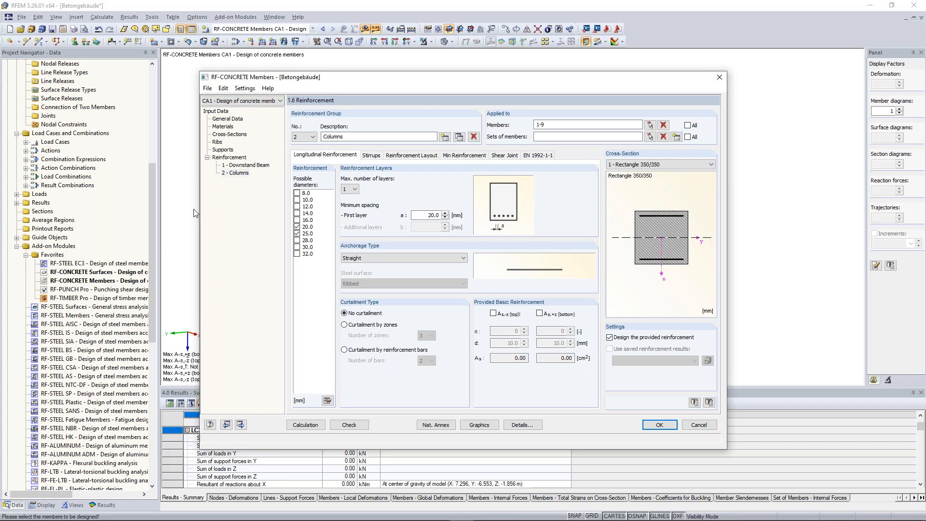
pyautogui.click(371, 156)
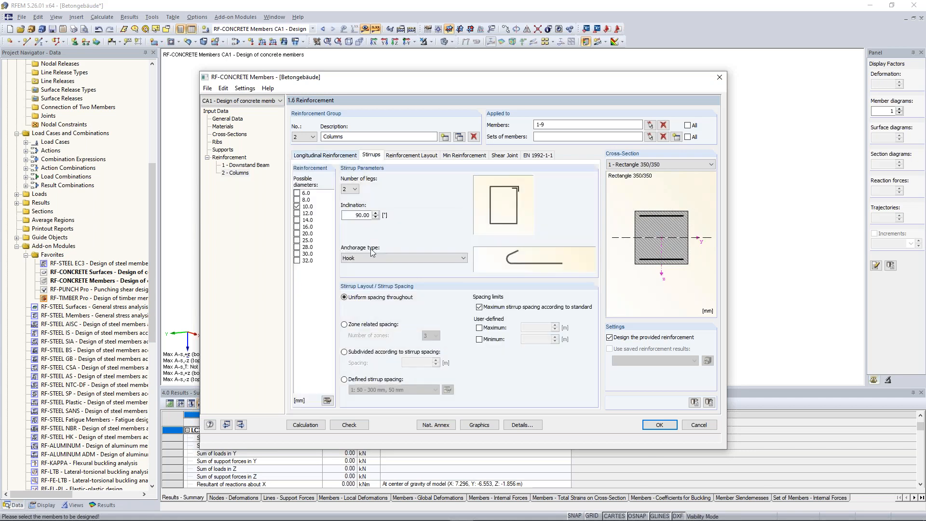
pyautogui.click(420, 158)
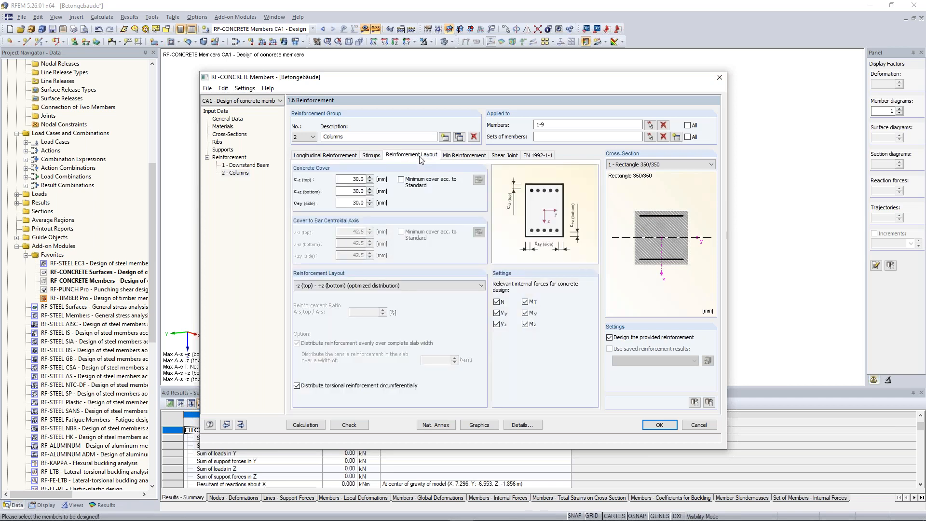
pyautogui.click(352, 285)
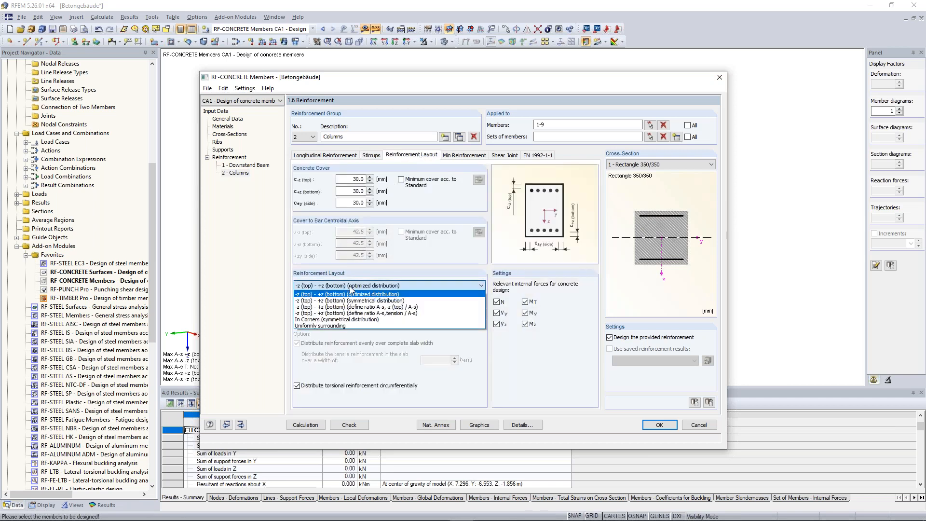
pyautogui.click(348, 320)
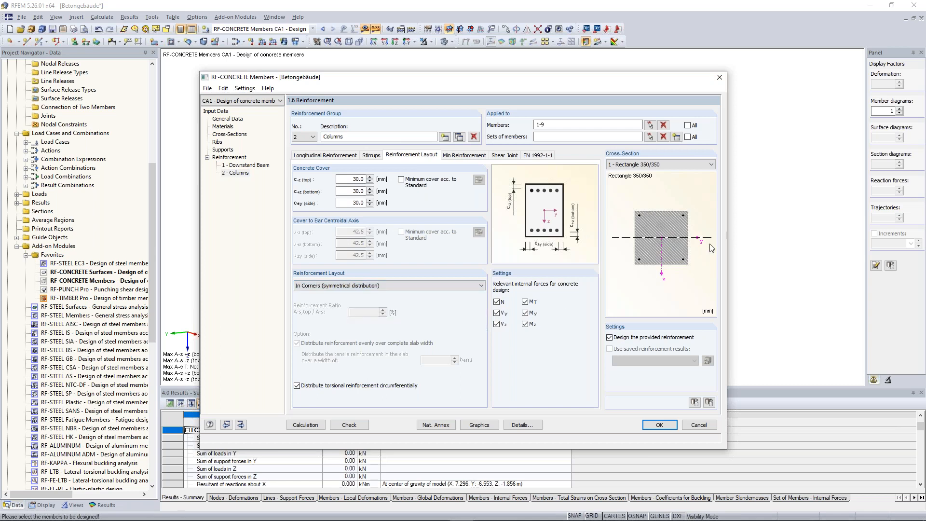
pyautogui.click(297, 386)
pyautogui.click(314, 388)
# Step: For the columns' secondary reinforcement, set a maximum bar spacing of 150 mm and a separate bar diameter of 12 mm
pyautogui.click(473, 154)
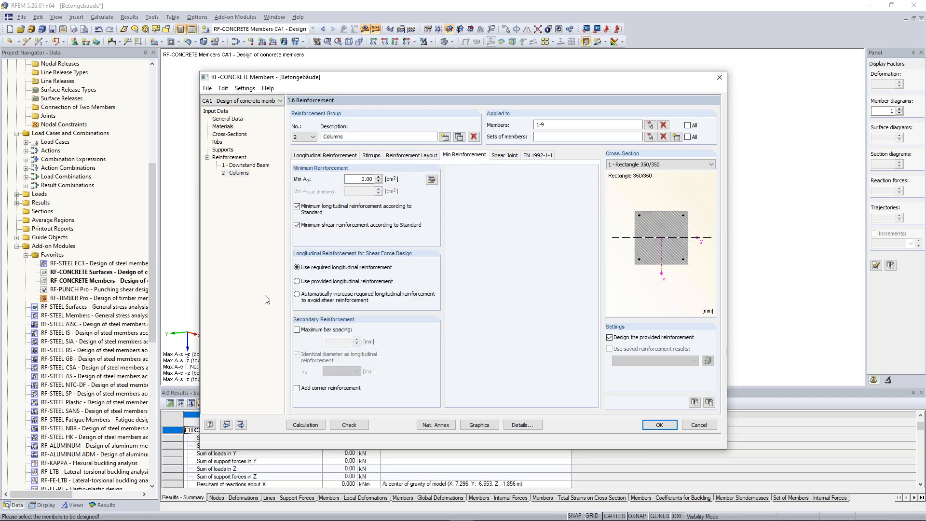
pyautogui.click(325, 332)
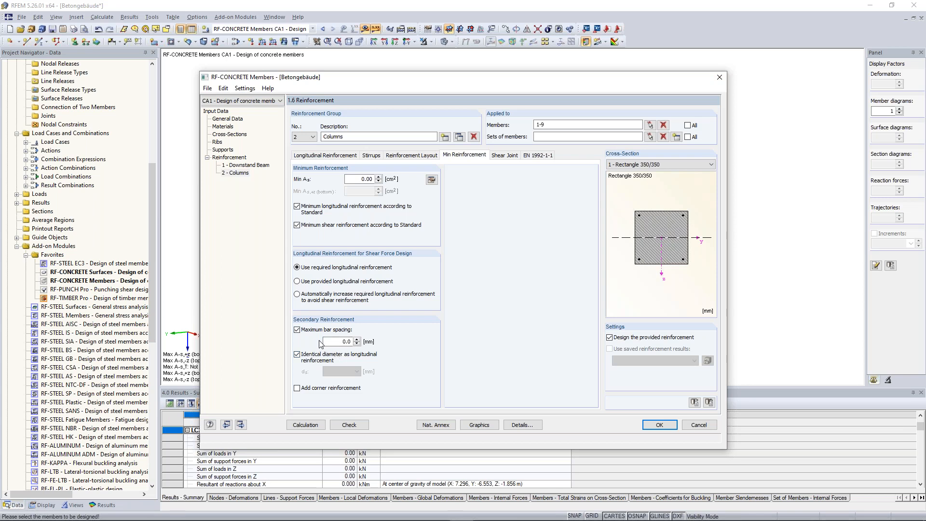
pyautogui.doubleClick(344, 341)
pyautogui.write('150')
pyautogui.click(310, 357)
pyautogui.click(320, 355)
pyautogui.click(311, 357)
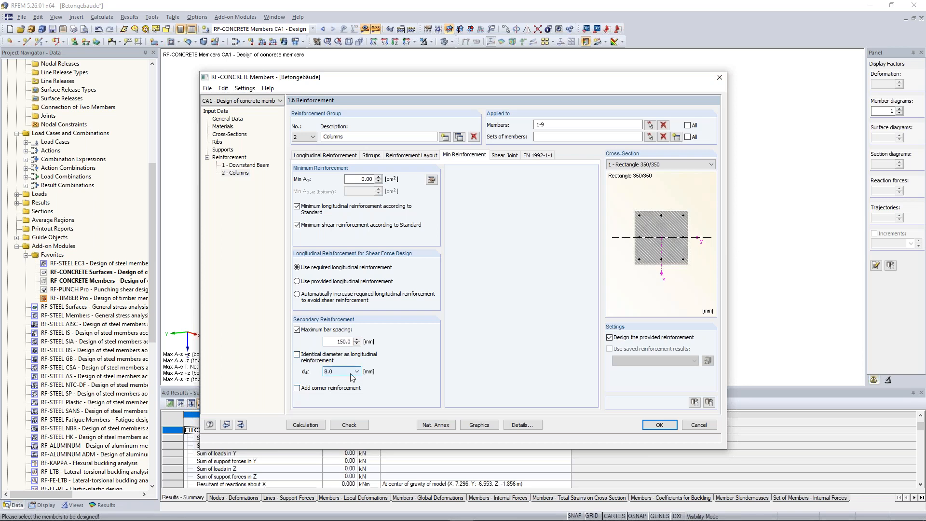
pyautogui.click(351, 374)
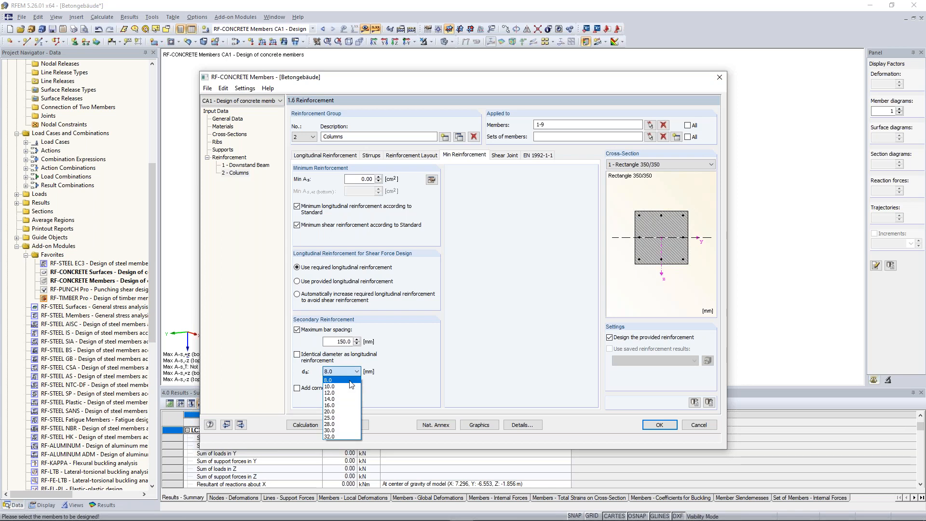
pyautogui.click(340, 398)
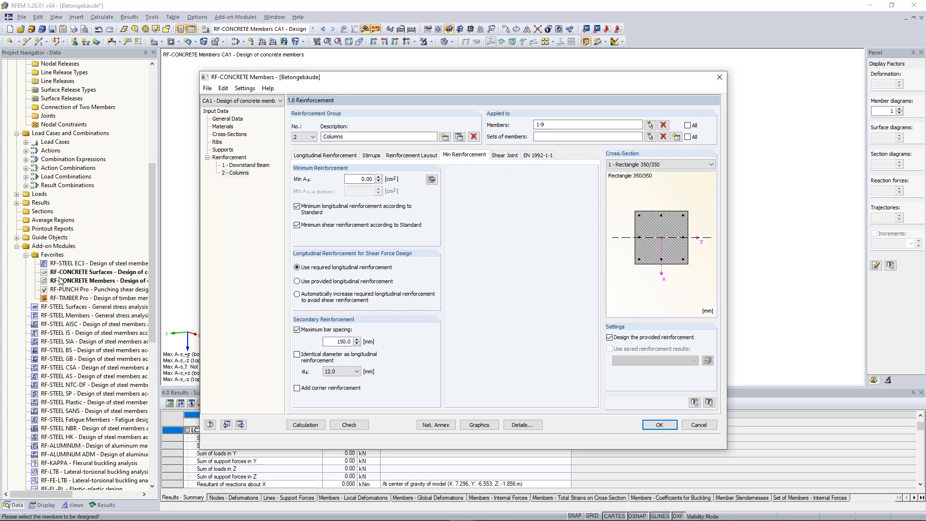
# Step: Calculate the member design and check the notes on the required longitudinal and shear reinforcement of the Rectangle 350/350 cross-section
pyautogui.click(315, 428)
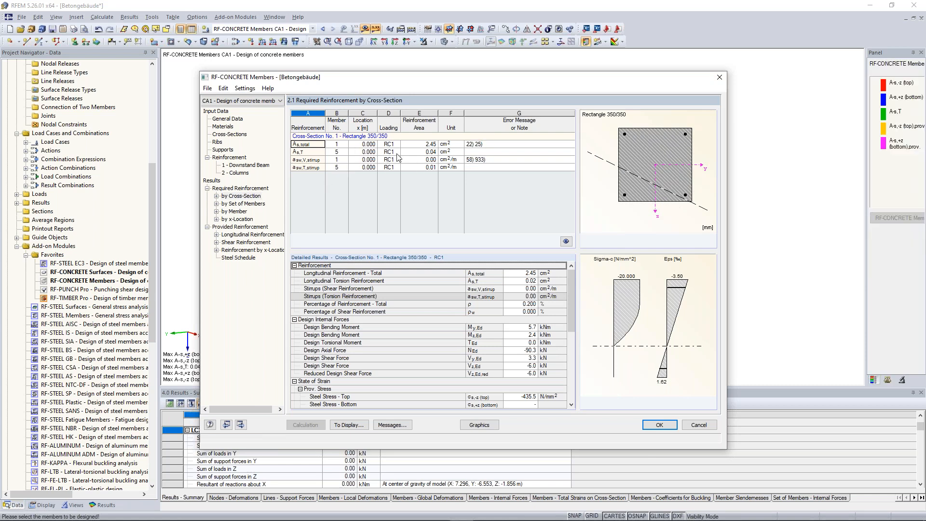
pyautogui.click(490, 147)
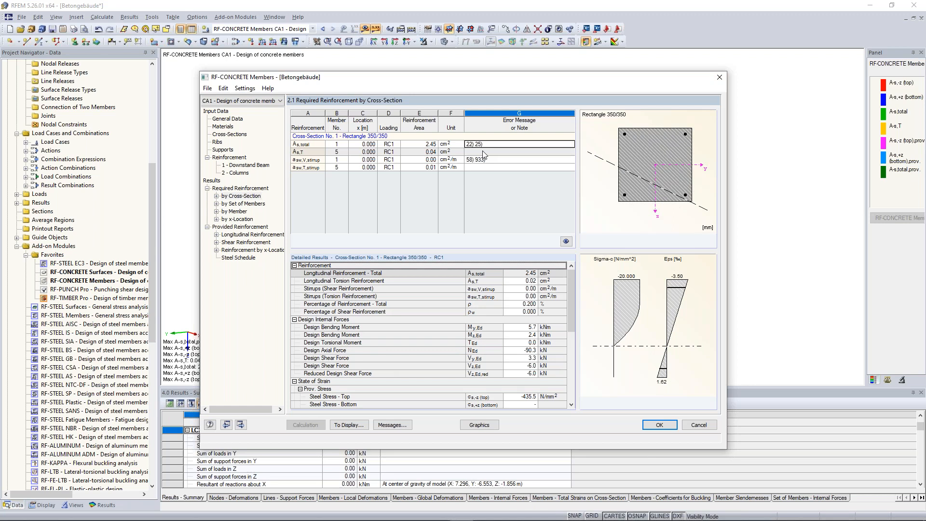
pyautogui.click(479, 160)
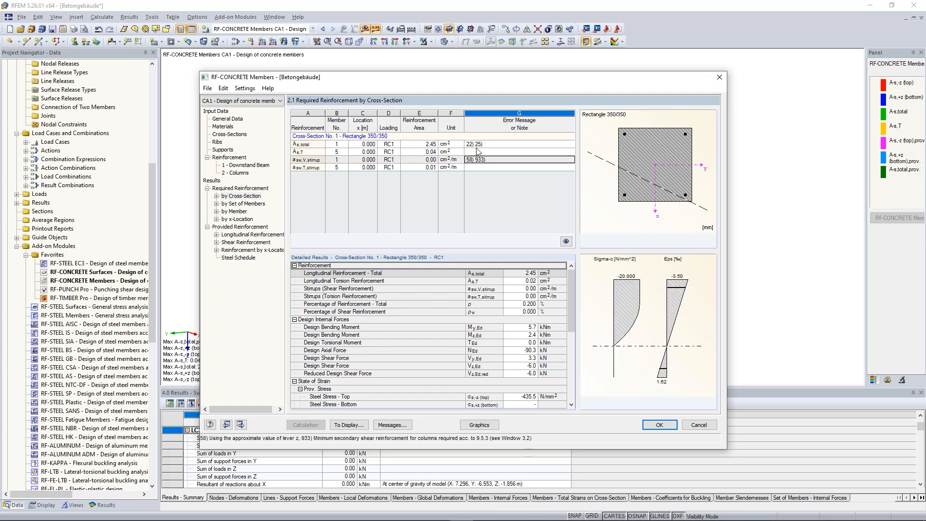
pyautogui.click(479, 144)
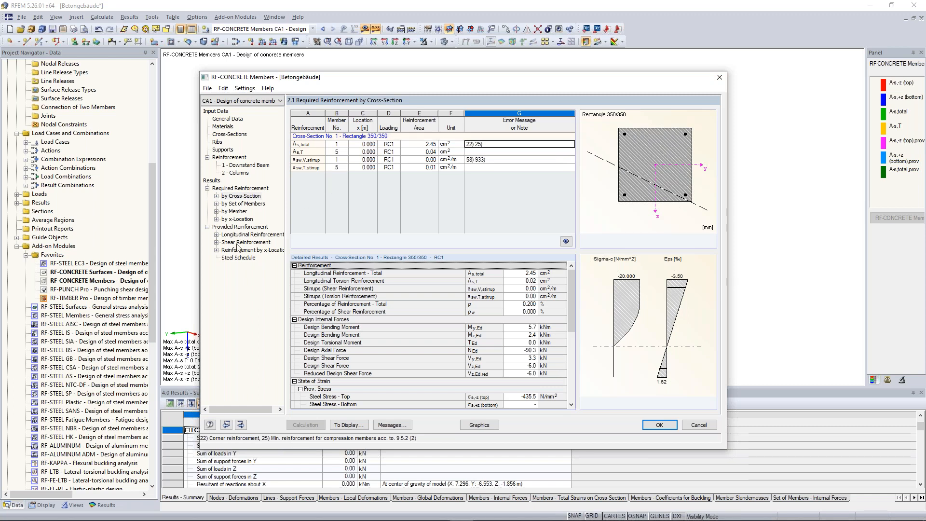
# Step: Review the provided longitudinal reinforcement of column member 1 and close the member design, keeping its results
pyautogui.click(217, 235)
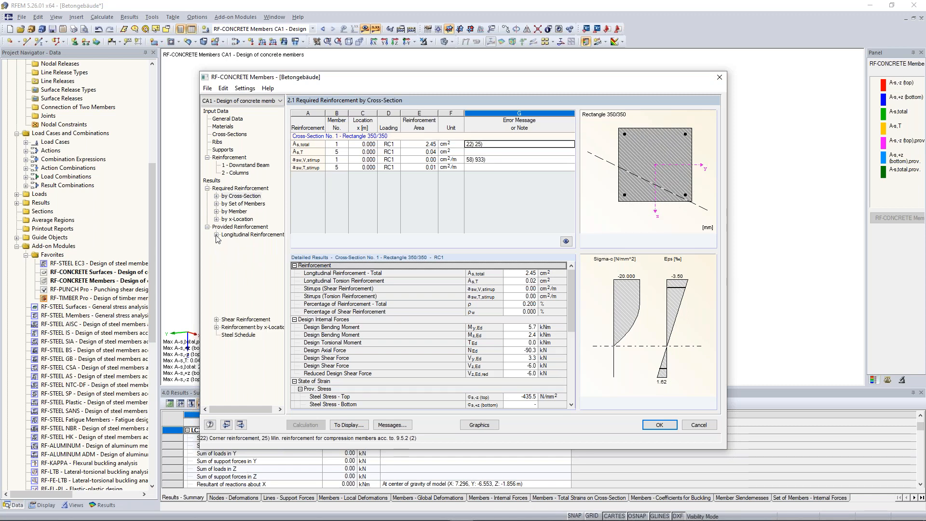
pyautogui.click(247, 242)
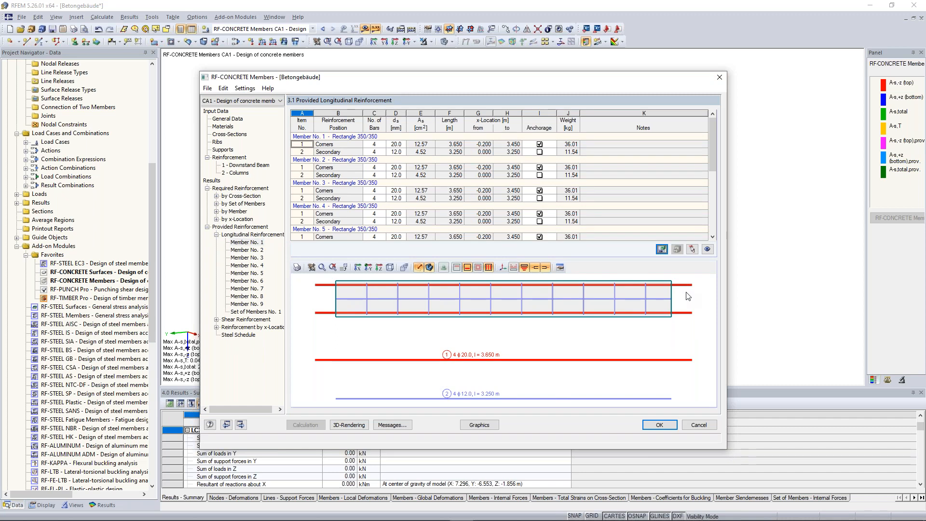
pyautogui.keyDown('ctrl'); pyautogui.moveTo(579, 347); pyautogui.dragTo(623, 386, button='middle'); pyautogui.keyUp('ctrl')
pyautogui.click(661, 428)
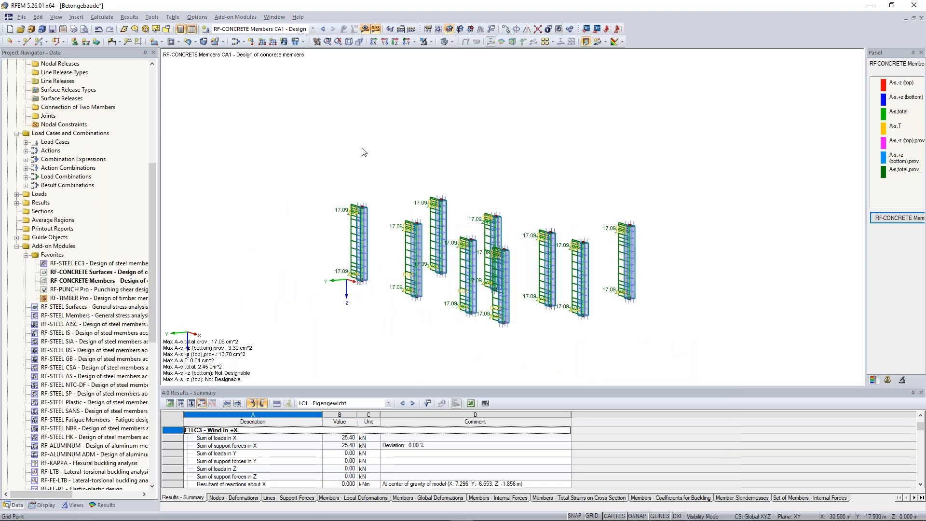
# Step: Inspect the reinforcement diagrams on the columns, switching the provided top reinforcement result off and back on
pyautogui.scroll(5, 376, 208)
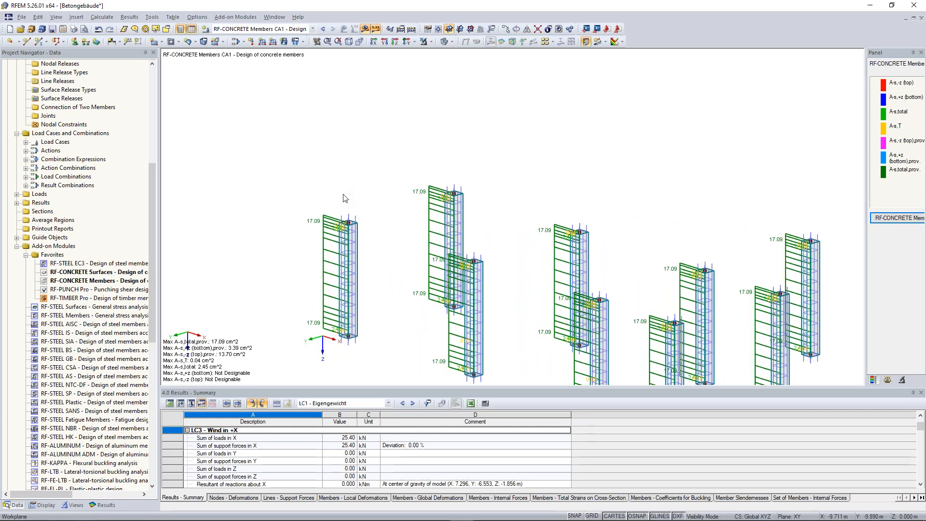
pyautogui.scroll(-2, 383, 231)
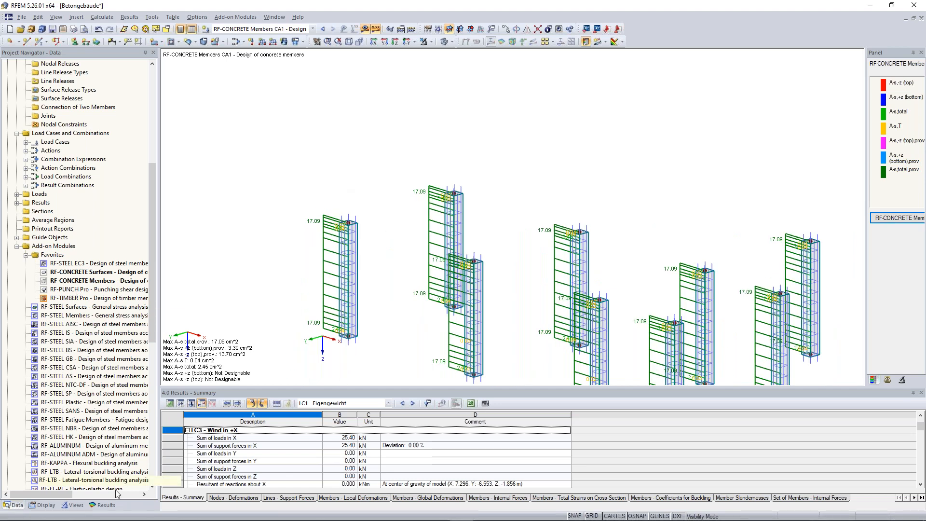
pyautogui.click(105, 505)
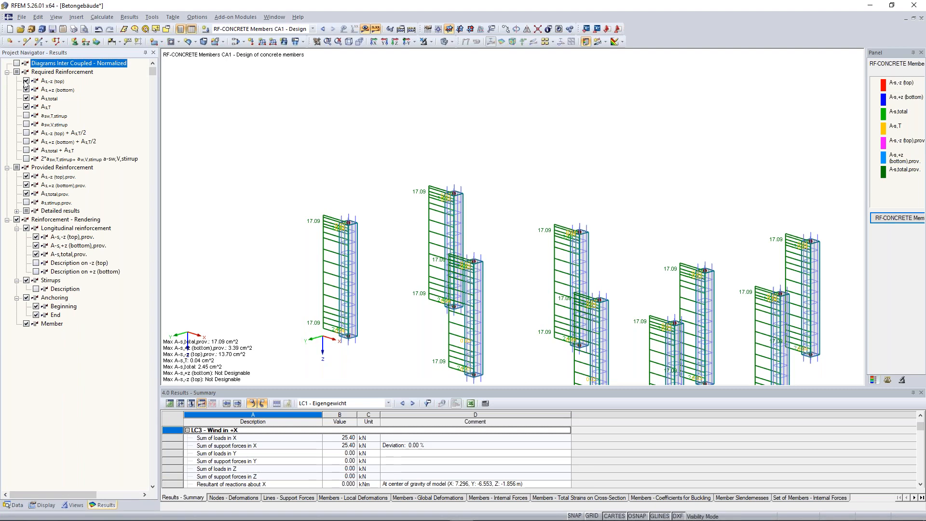
pyautogui.click(27, 177)
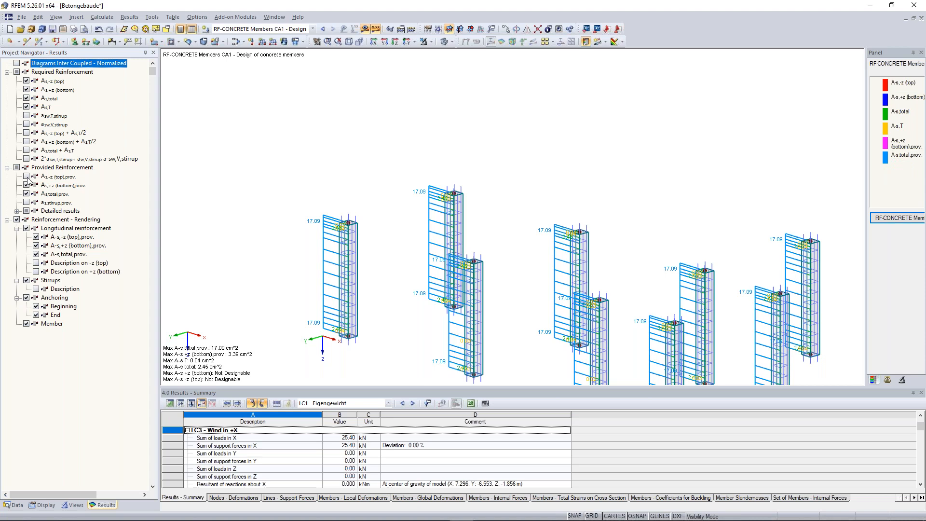
pyautogui.click(27, 177)
# Step: Cancel the visibility mode to display the whole building with the reinforcement results of the columns and downstand beam
pyautogui.scroll(-5, 460, 145)
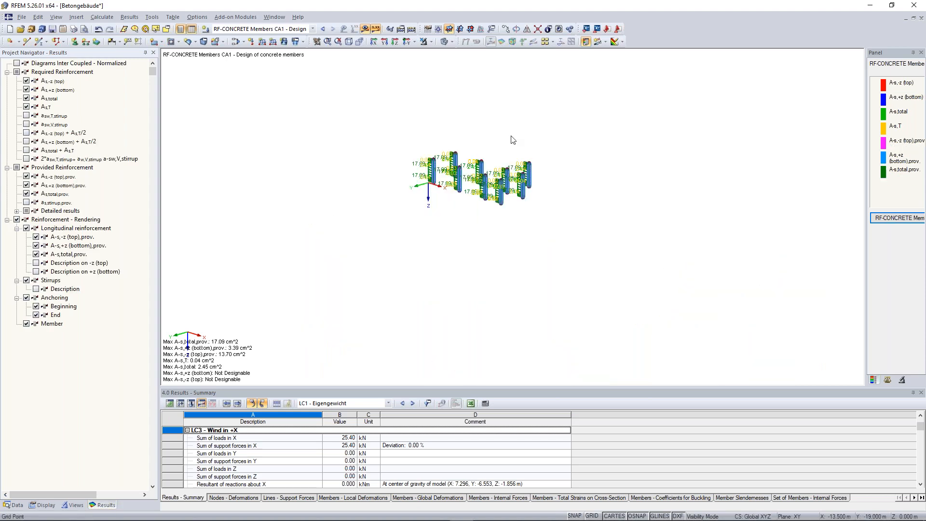
pyautogui.scroll(2, 511, 139)
pyautogui.scroll(3, 484, 141)
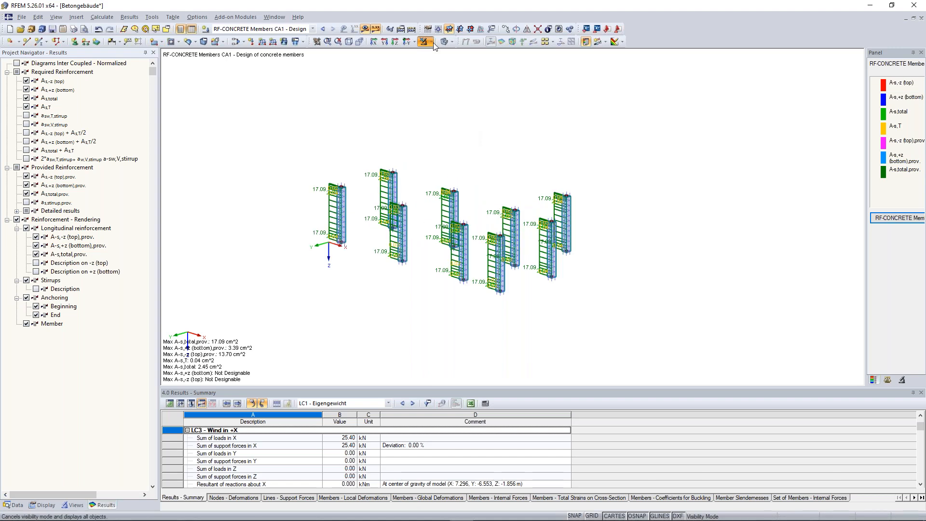
pyautogui.click(432, 43)
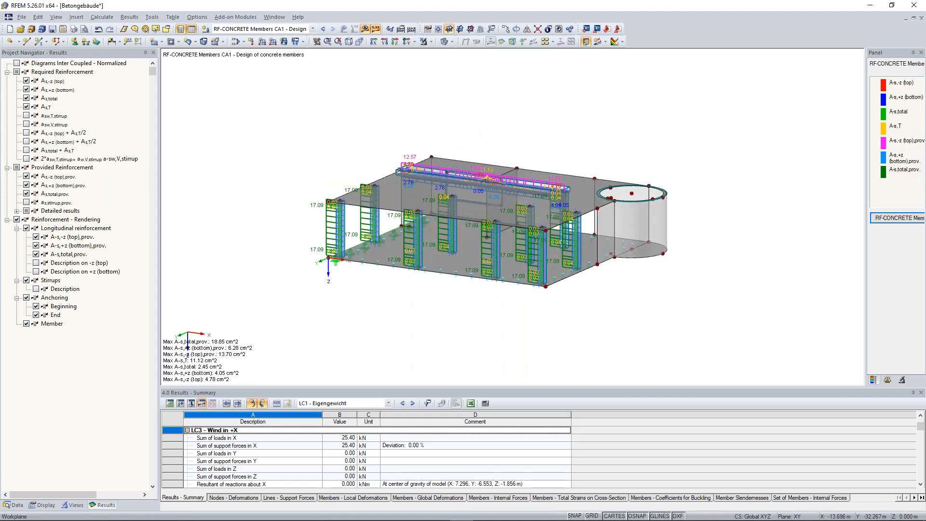
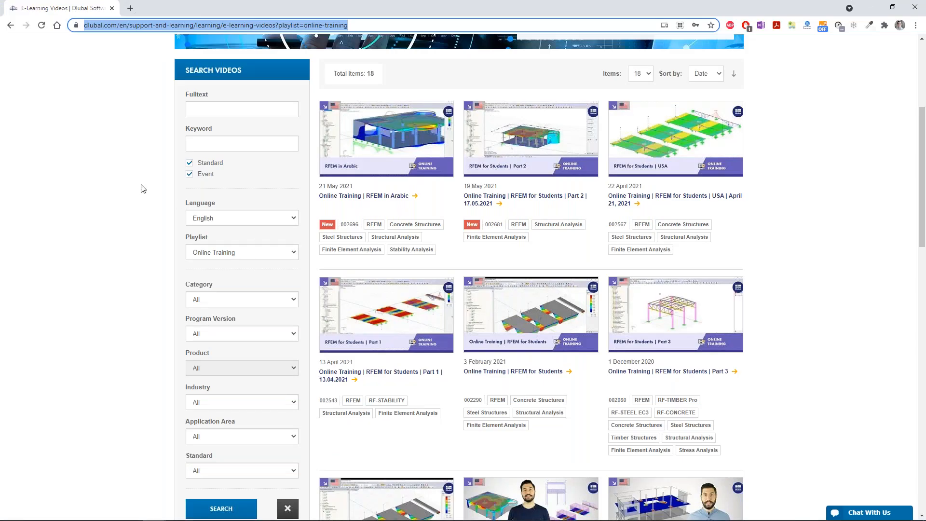
# Step: Go from the e-learning videos page to the Dlubal home page and look through its product and news sections
pyautogui.scroll(5, 140, 187)
pyautogui.click(202, 116)
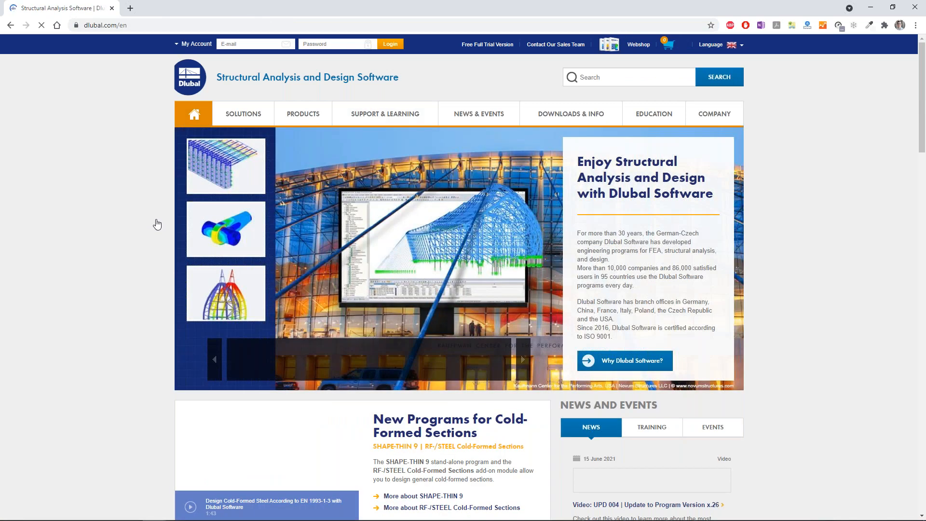
pyautogui.scroll(-2, 576, 450)
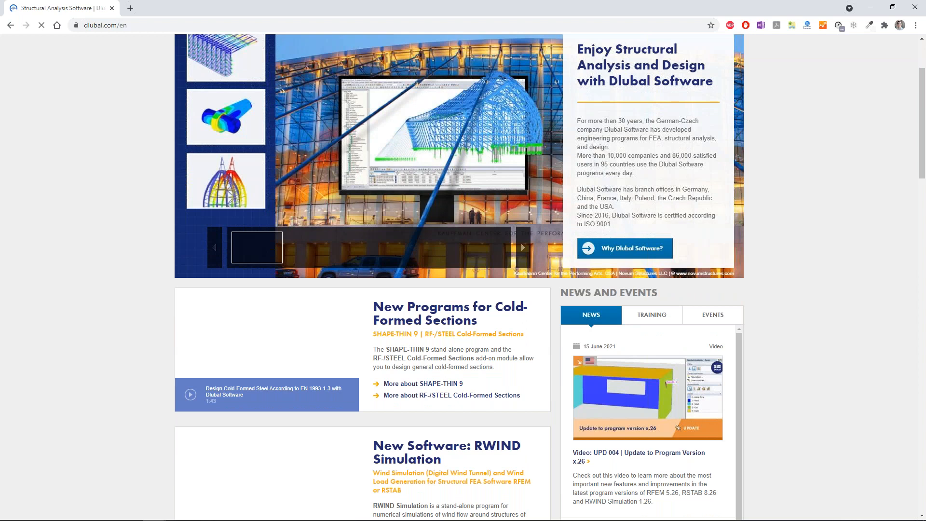
pyautogui.scroll(-4, 128, 242)
pyautogui.scroll(2, 129, 243)
pyautogui.scroll(4, 128, 242)
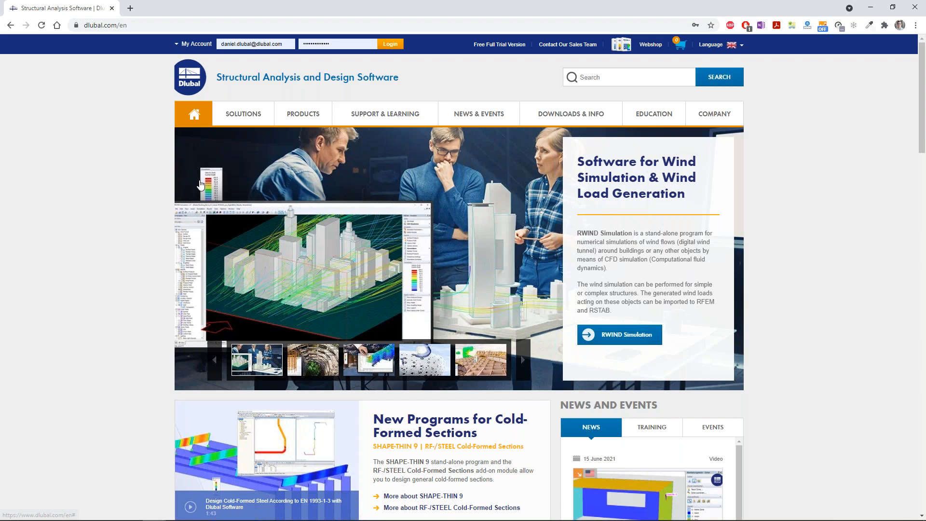
# Step: Open the Knowledge Base page in a new browser tab and look through its list of technical articles
pyautogui.moveTo(386, 114)
pyautogui.middleClick(227, 218)
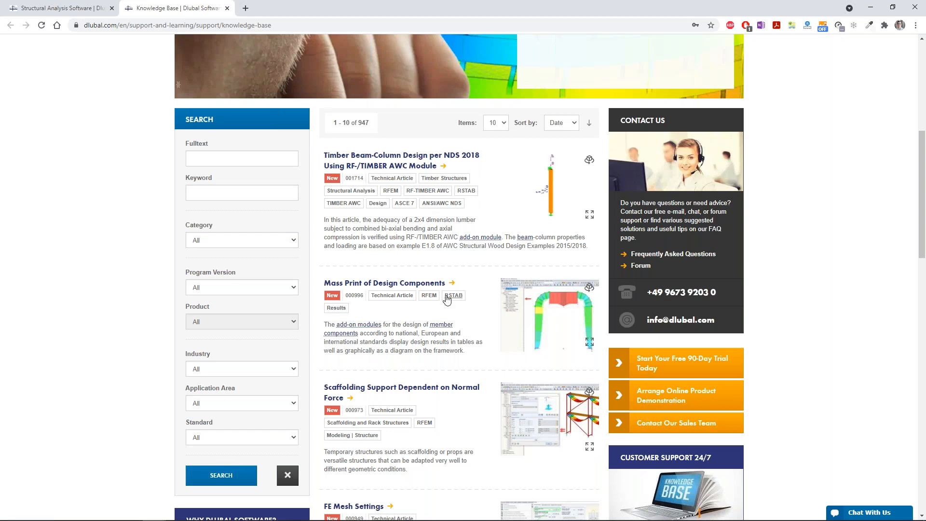
pyautogui.scroll(2, 453, 299)
pyautogui.scroll(-10, 459, 278)
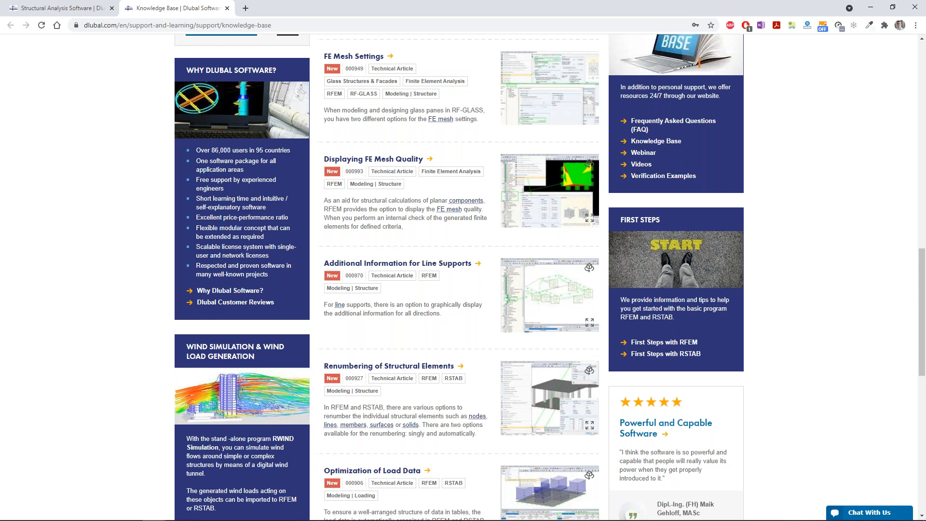
pyautogui.scroll(-5, 424, 363)
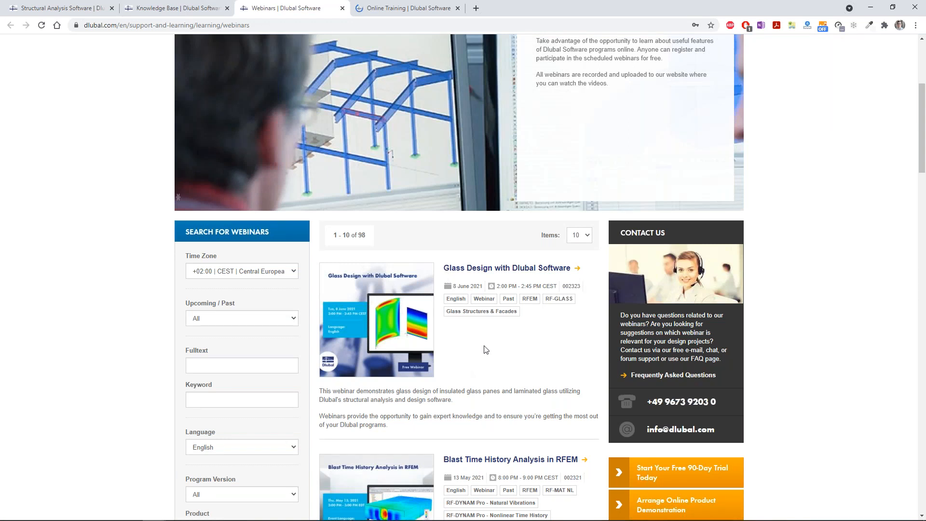
# Step: Look through the list of English webinars on the Webinars page
pyautogui.scroll(-2, 399, 380)
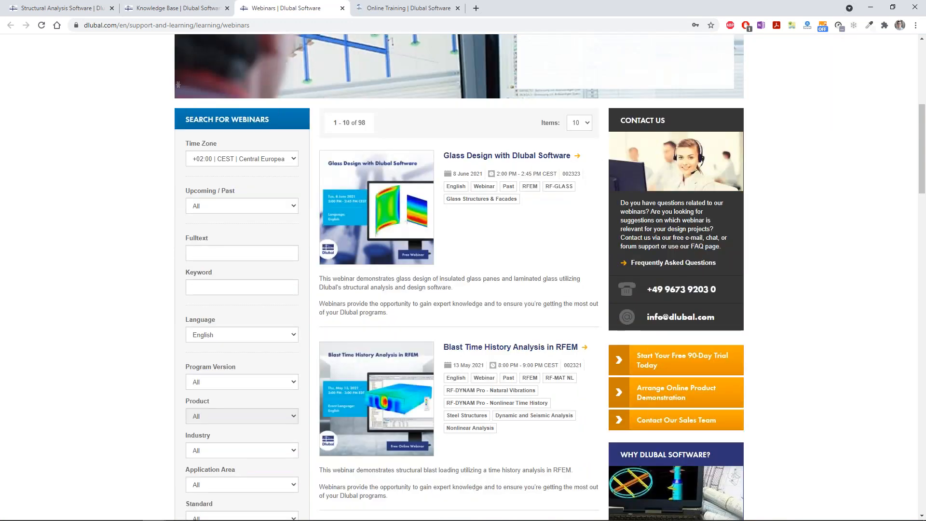
pyautogui.scroll(-2, 492, 245)
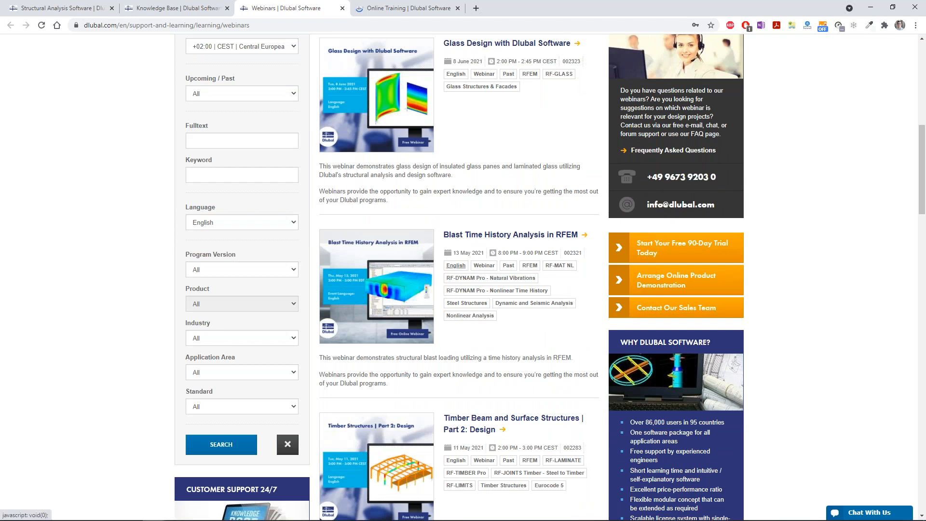
pyautogui.scroll(-2, 423, 353)
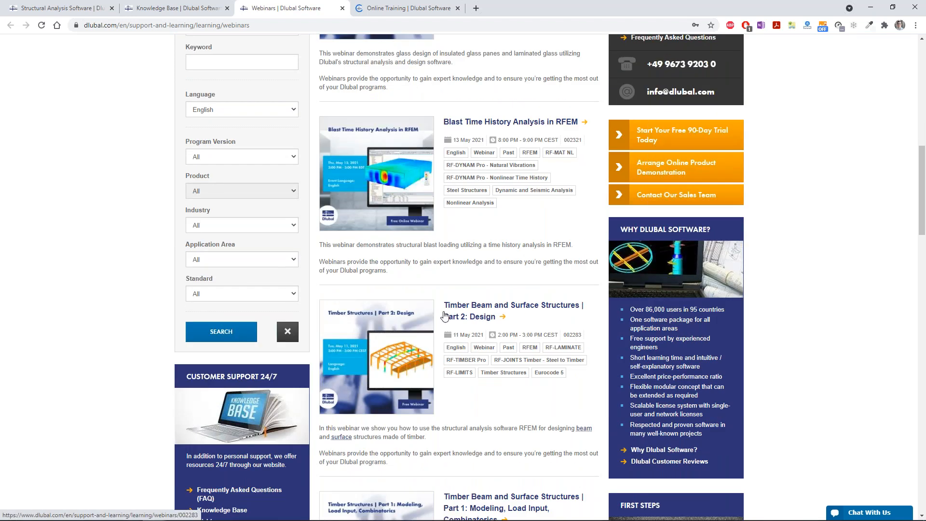
# Step: Switch to the Online Training page and look through the offered RFEM basics courses
pyautogui.hotkey('ctrl', 'Tab')
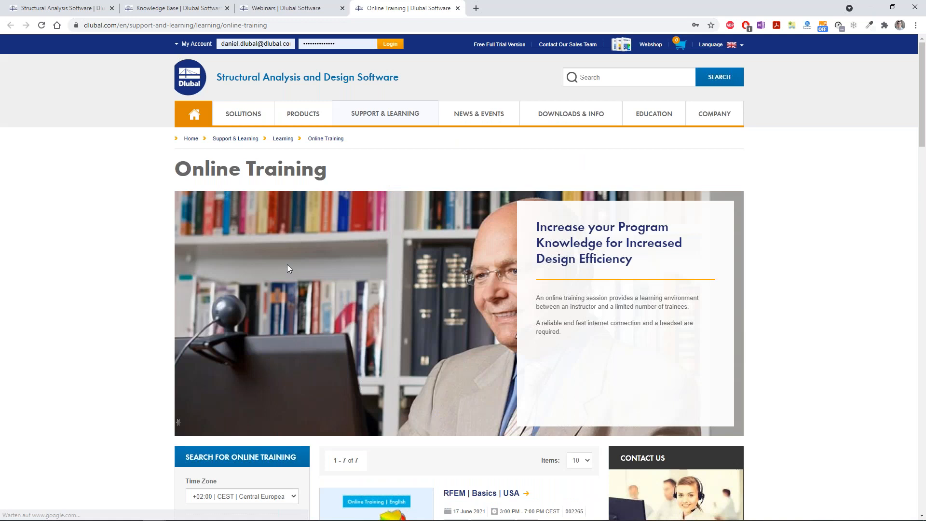
pyautogui.scroll(-6, 507, 275)
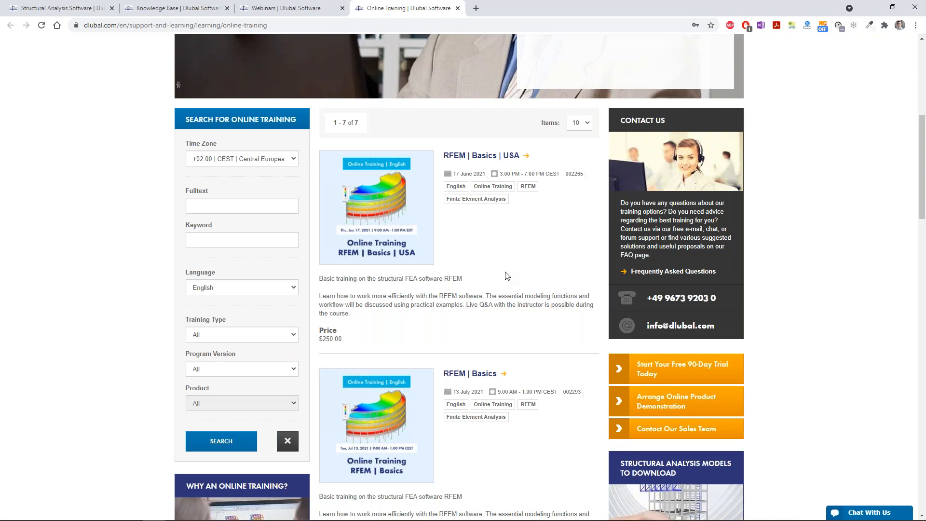
pyautogui.scroll(6, 507, 276)
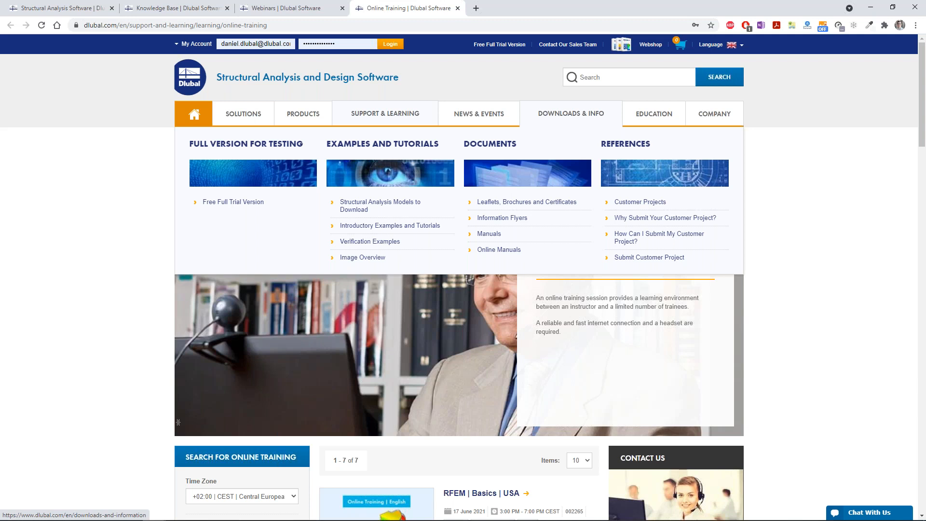
# Step: Open the Structural Analysis Models to Download, E-Learning and Infotainment pages in separate new browser tabs
pyautogui.middleClick(380, 202)
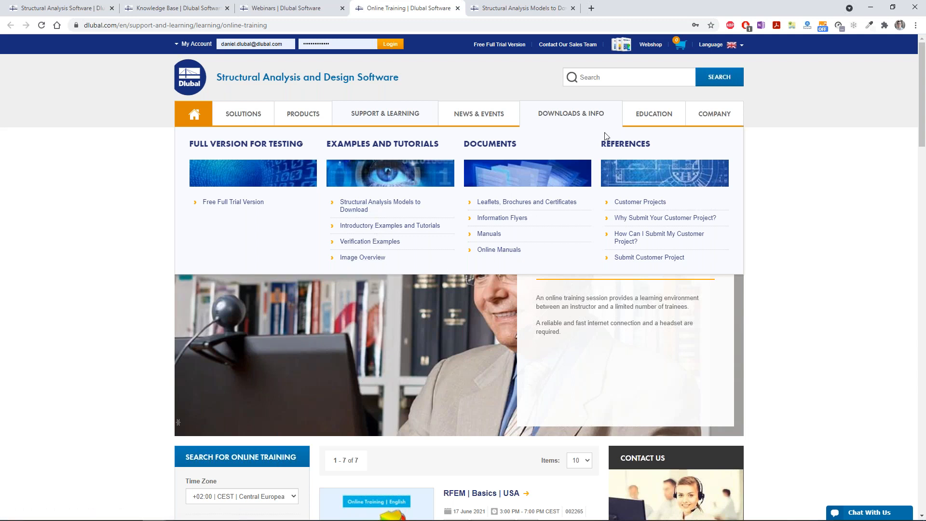
pyautogui.moveTo(642, 120)
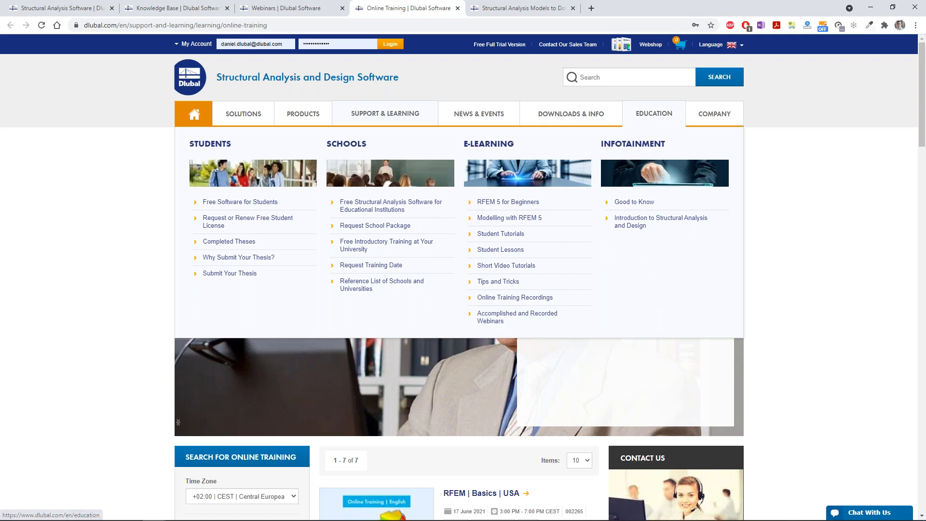
pyautogui.middleClick(504, 148)
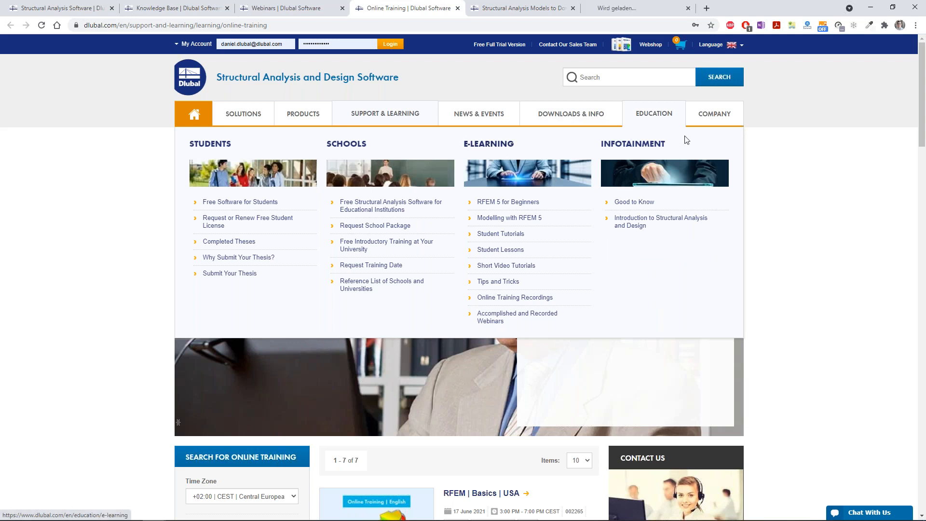
pyautogui.middleClick(652, 146)
# Step: Switch to the Structural Analysis Models to Download page and look through the available models
pyautogui.hotkey('ctrl', 'Tab')
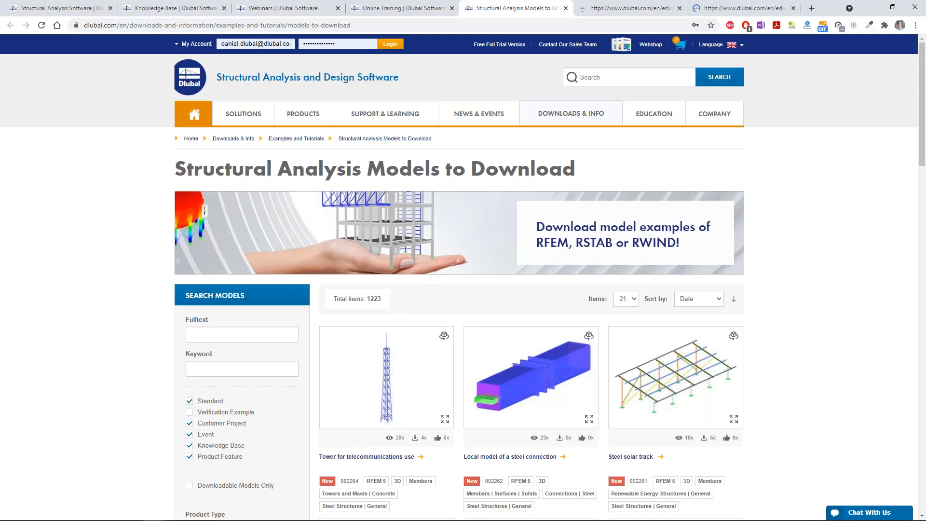
pyautogui.scroll(-3, 241, 282)
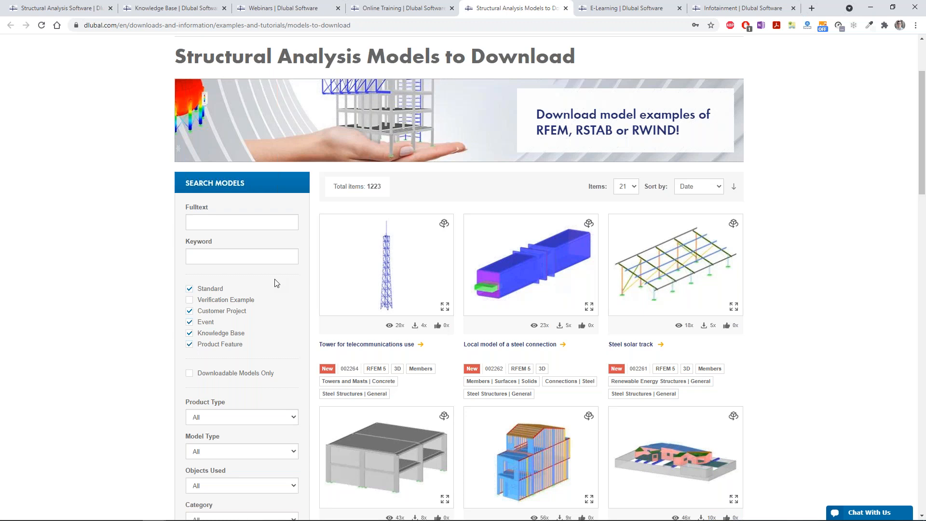
pyautogui.scroll(-10, 842, 266)
pyautogui.scroll(-1, 772, 271)
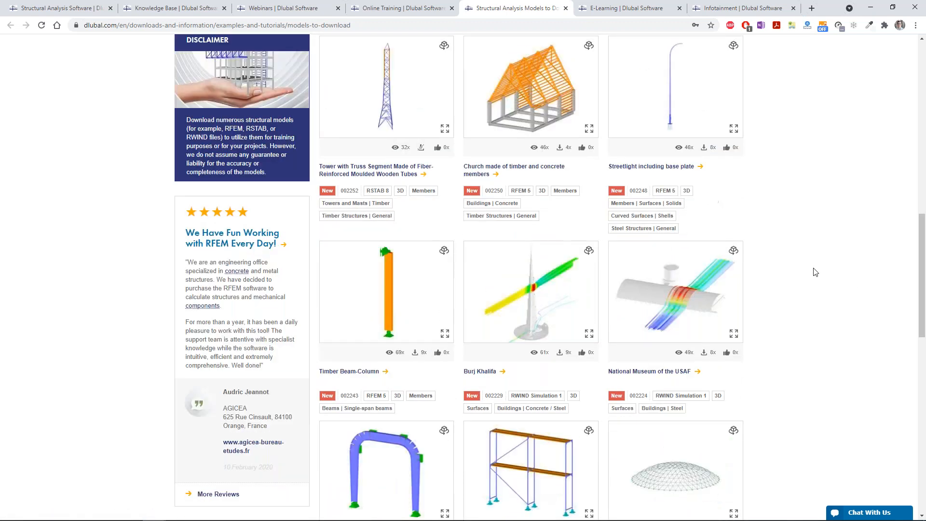
pyautogui.scroll(-9, 815, 272)
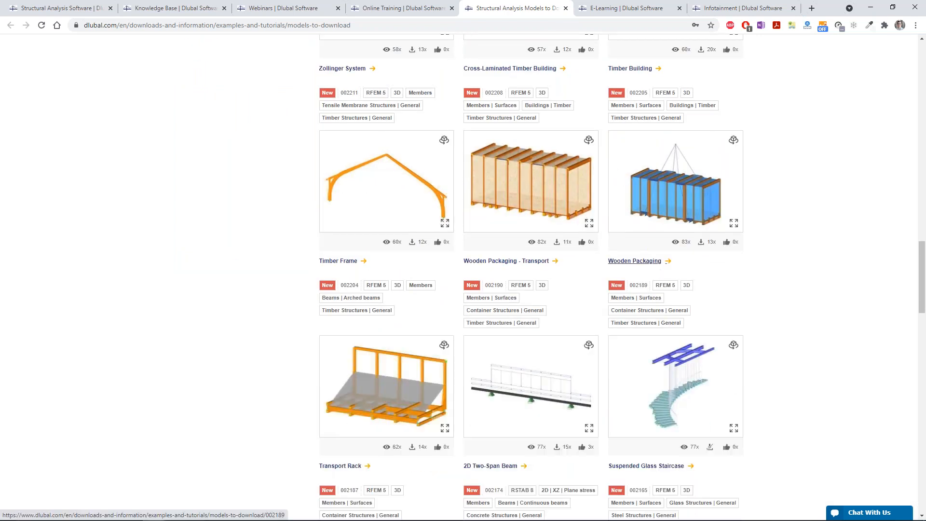
# Step: Open the Wooden Packaging model with the crane suspension and inspect its 3D preview by rotating it and zooming in
pyautogui.click(643, 261)
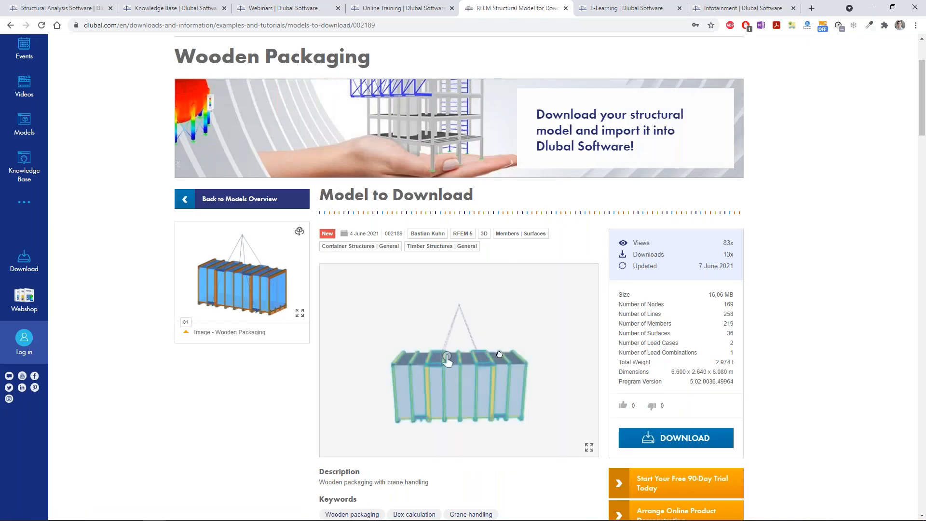
pyautogui.moveTo(456, 357); pyautogui.dragTo(527, 372)
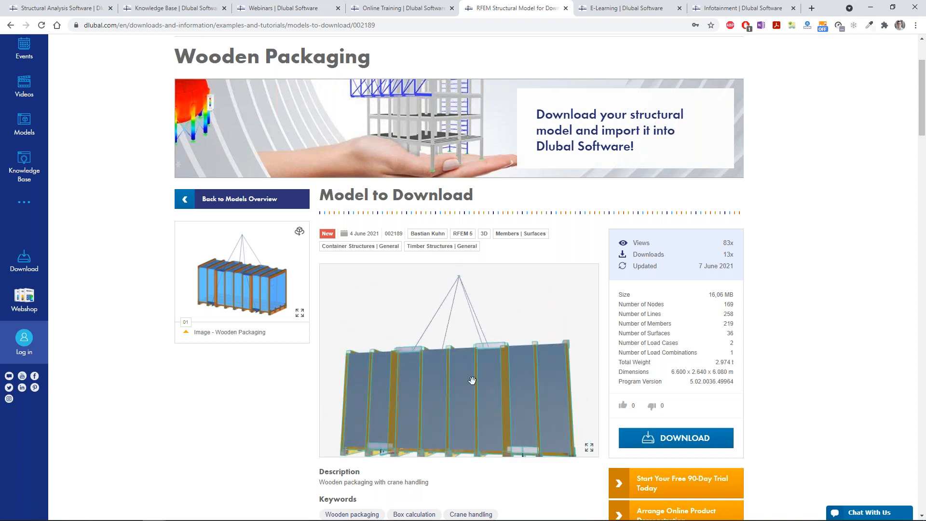
pyautogui.scroll(5, 472, 378)
pyautogui.scroll(1, 459, 360)
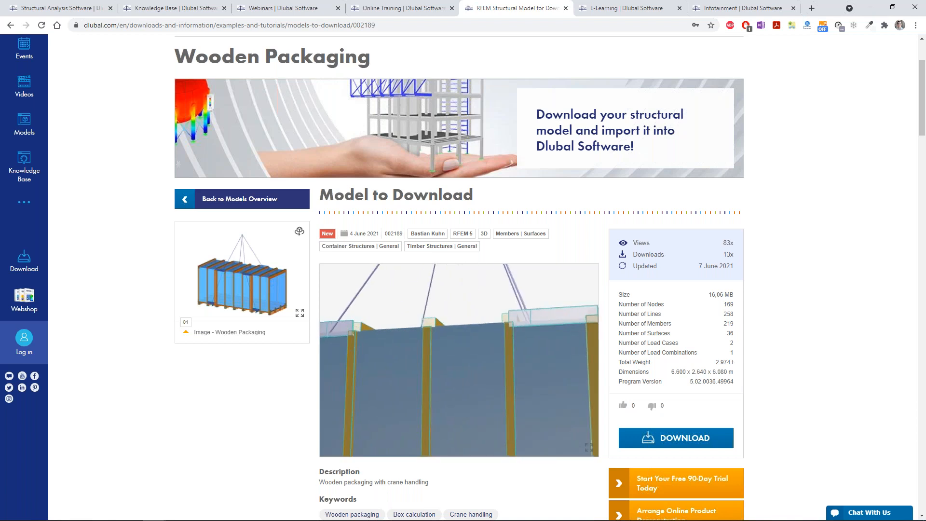
# Step: Switch to the E-Learning page and look through its video series for students and beginners
pyautogui.hotkey('ctrl', 'Tab')
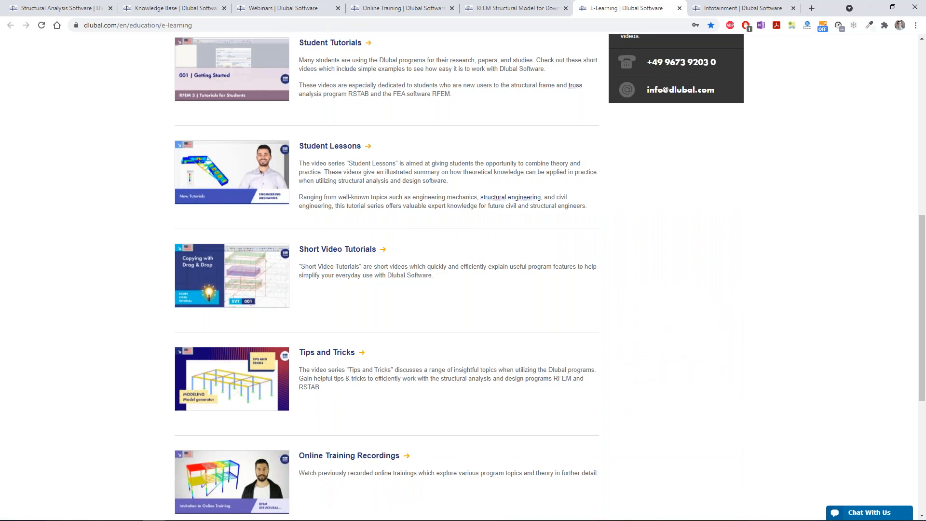
pyautogui.scroll(-2, 161, 320)
pyautogui.scroll(5, 163, 320)
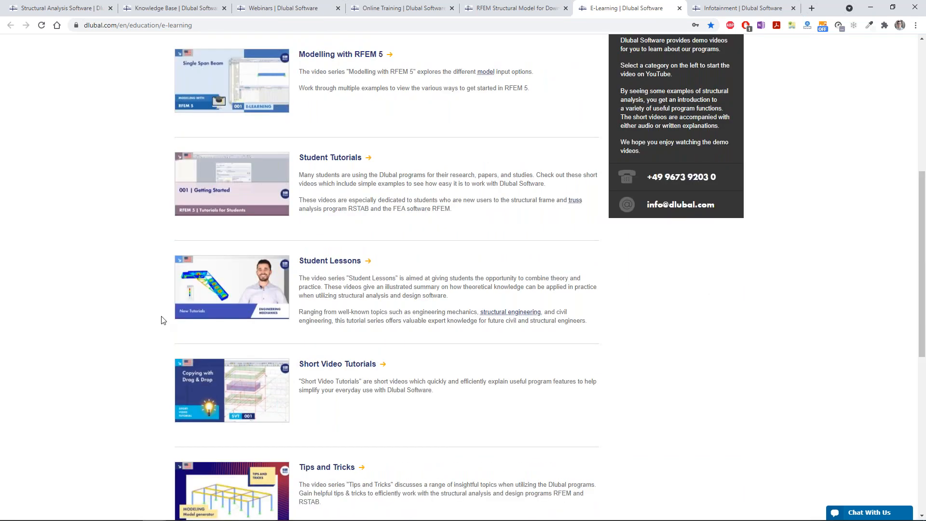